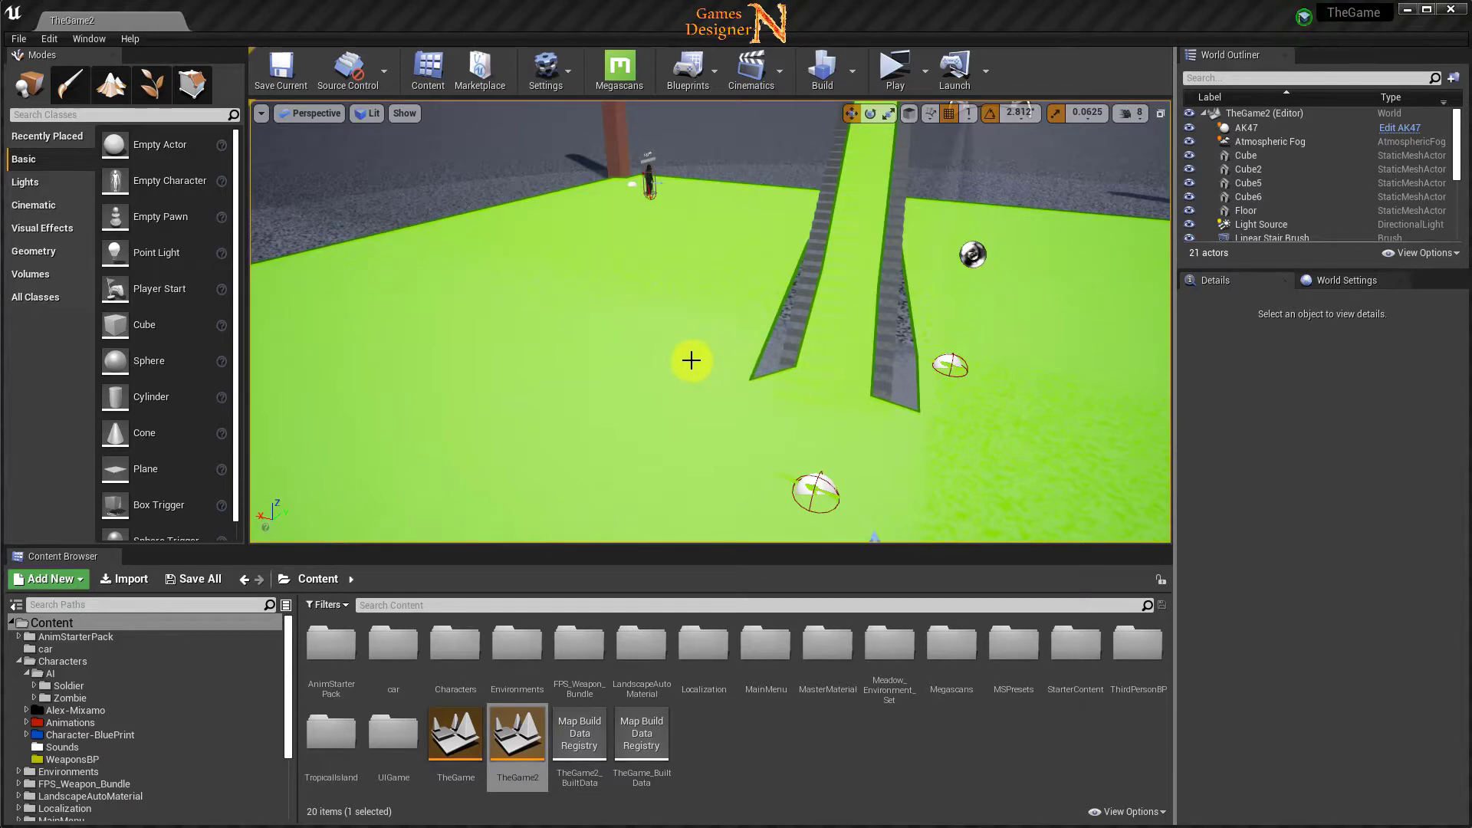
Turn the view toward the pillar and select the SoldierBlueprint character standing beside it.
{"action": "right_click_drag", "start_coordinate": [691, 360], "coordinate": [715, 318]}
{"action": "mouse_move", "coordinate": [766, 370]}
{"action": "right_mouse_down"}
{"action": "mouse_move", "coordinate": [706, 364]}
{"action": "mouse_move", "coordinate": [849, 379]}
{"action": "mouse_move", "coordinate": [776, 411]}
{"action": "mouse_move", "coordinate": [970, 421]}
{"action": "mouse_move", "coordinate": [759, 422]}
{"action": "mouse_move", "coordinate": [753, 444]}
{"action": "right_mouse_up"}
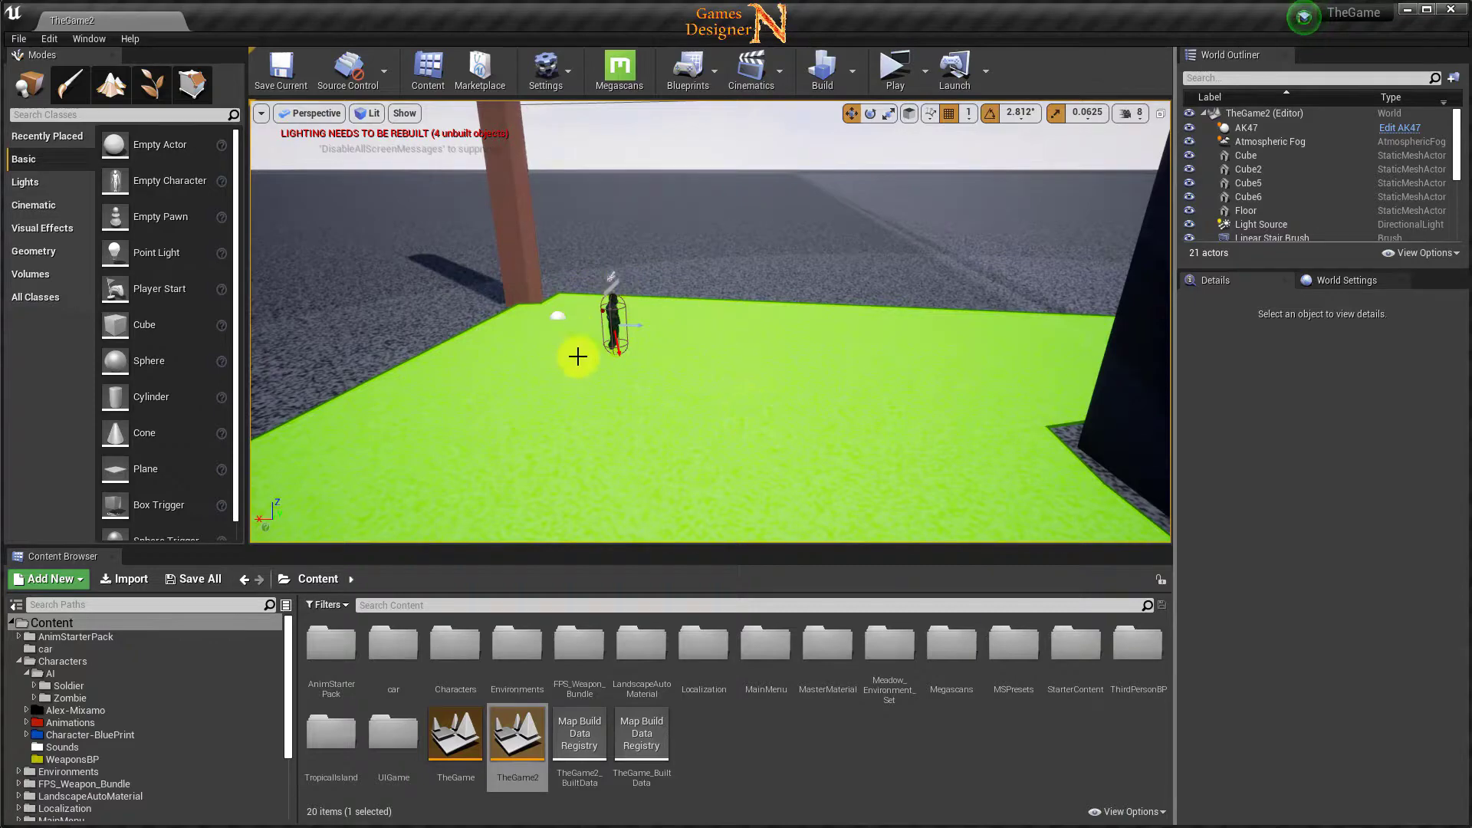
{"action": "mouse_move", "coordinate": [777, 360]}
{"action": "right_mouse_down"}
{"action": "mouse_move", "coordinate": [999, 374]}
{"action": "mouse_move", "coordinate": [746, 340]}
{"action": "mouse_move", "coordinate": [779, 378]}
{"action": "right_mouse_up"}
{"action": "left_click", "coordinate": [755, 278]}
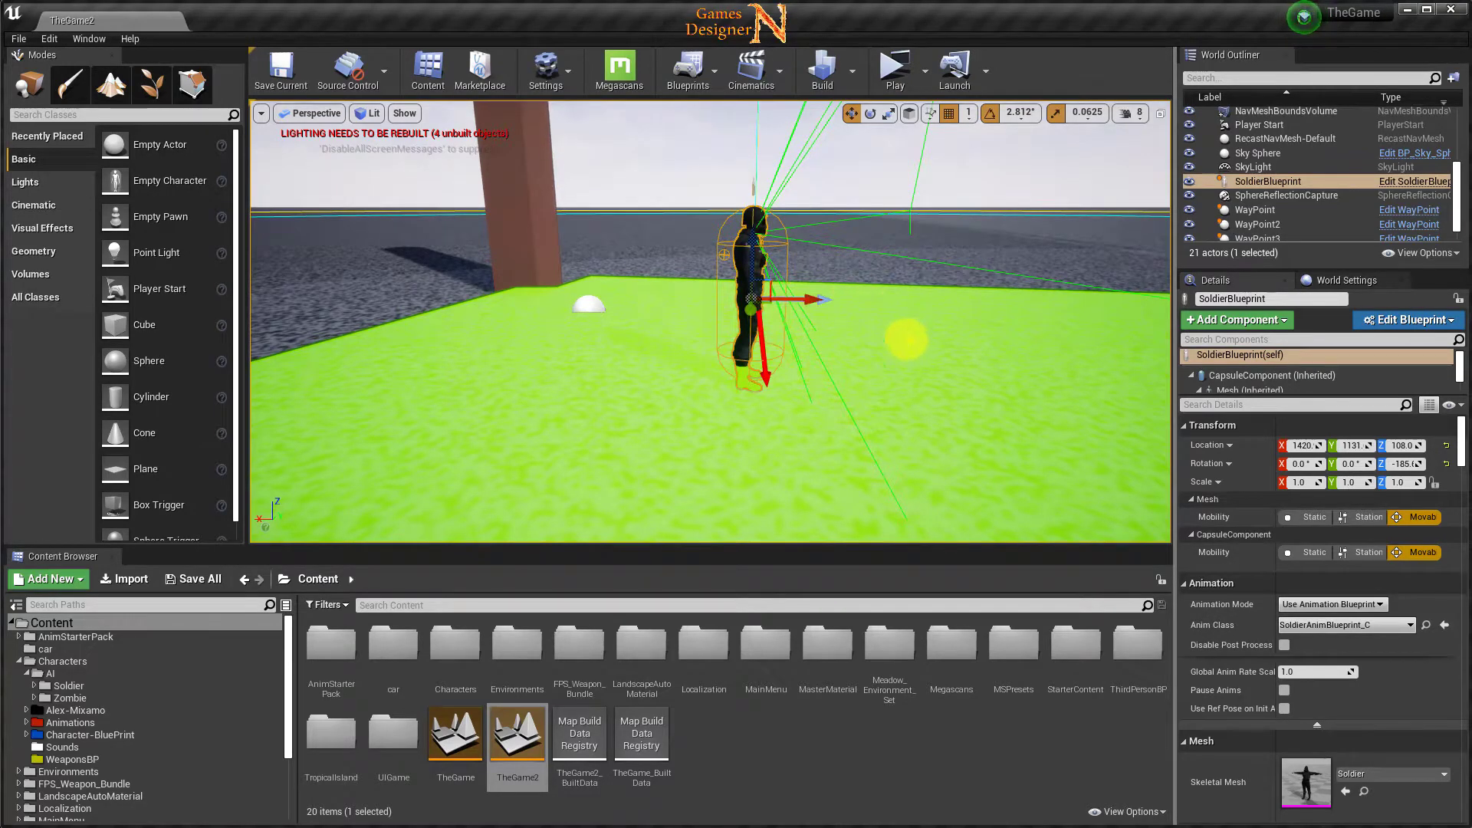
Orbit around the selected soldier until it sits centred in front of the pillar.
{"action": "right_click_drag", "start_coordinate": [905, 345], "coordinate": [864, 337]}
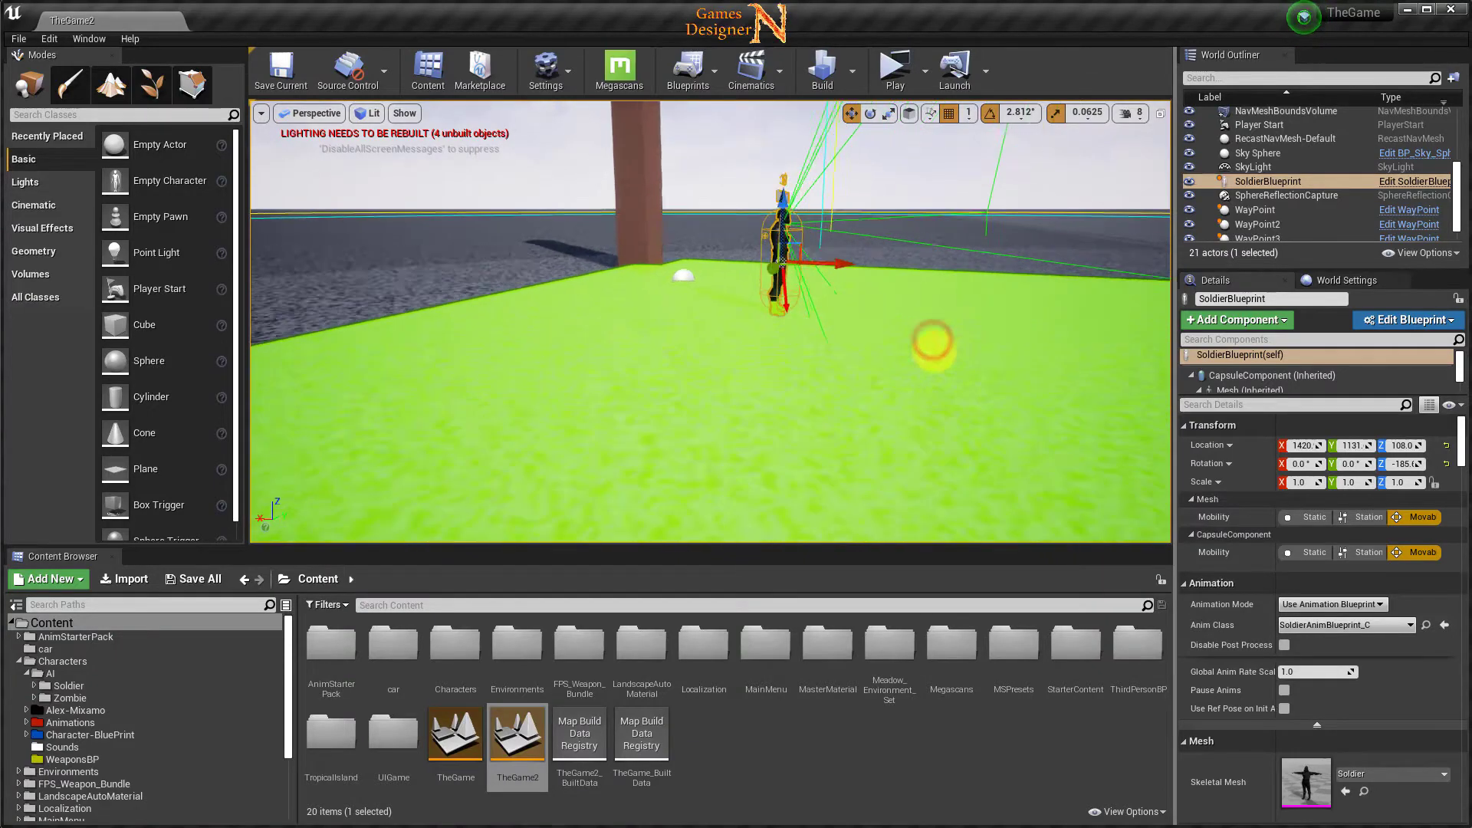
{"action": "right_click_drag", "start_coordinate": [931, 338], "coordinate": [709, 404]}
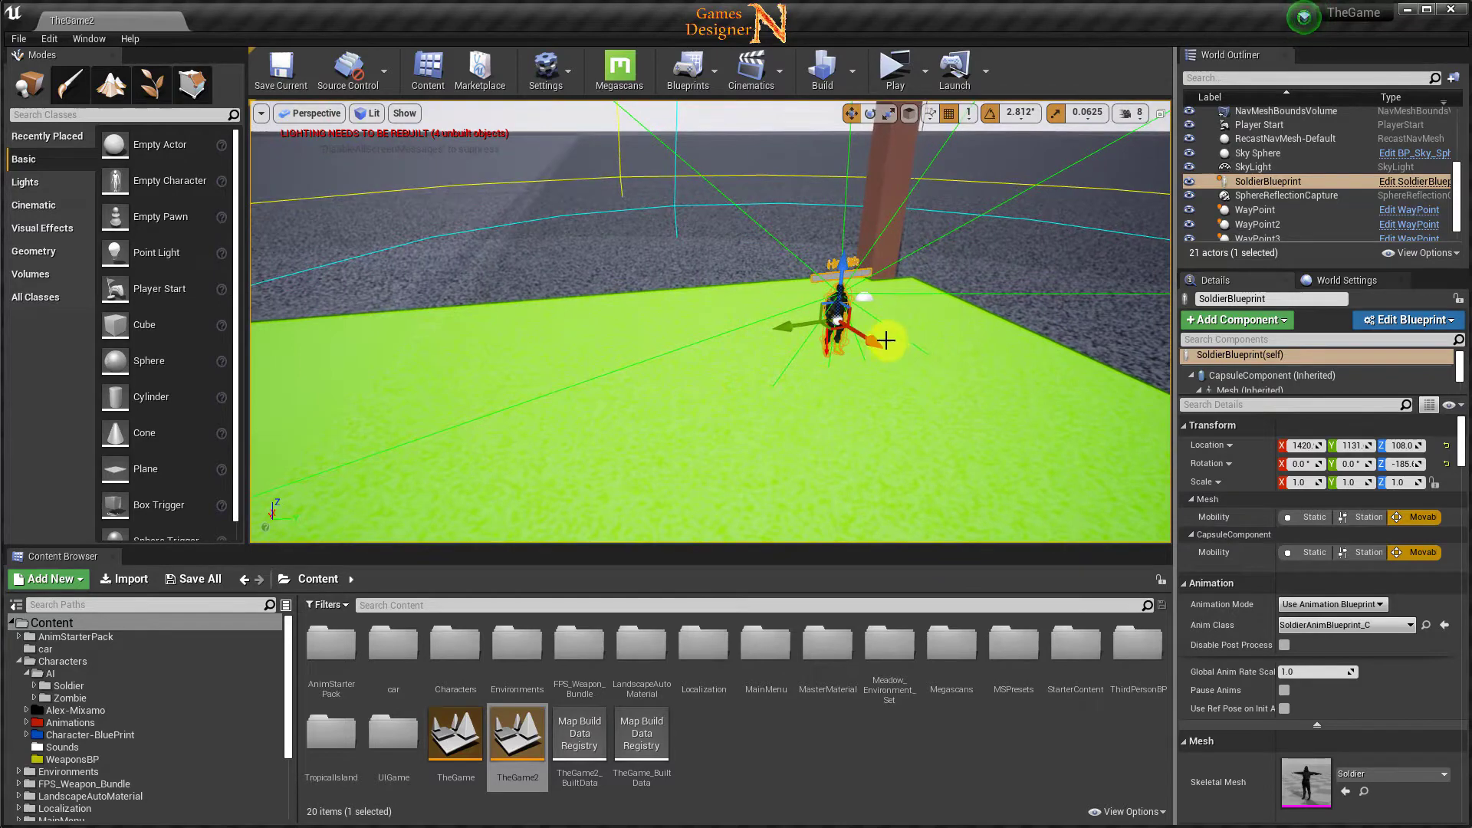
{"action": "mouse_move", "coordinate": [881, 338]}
{"action": "right_mouse_down"}
{"action": "mouse_move", "coordinate": [926, 351]}
{"action": "mouse_move", "coordinate": [925, 370]}
{"action": "mouse_move", "coordinate": [927, 352]}
{"action": "right_mouse_up"}
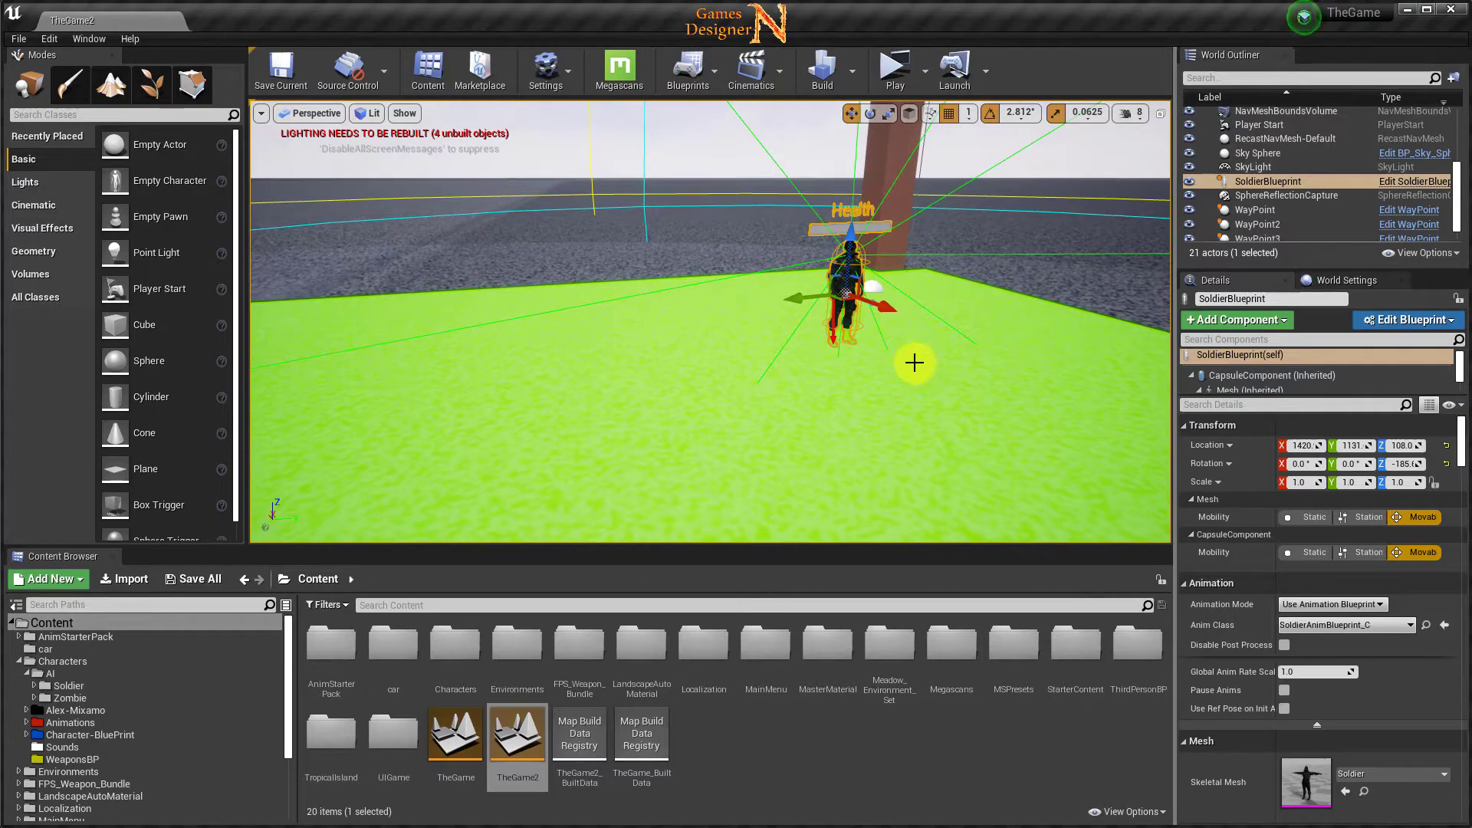
{"action": "right_click_drag", "start_coordinate": [891, 362], "coordinate": [904, 366]}
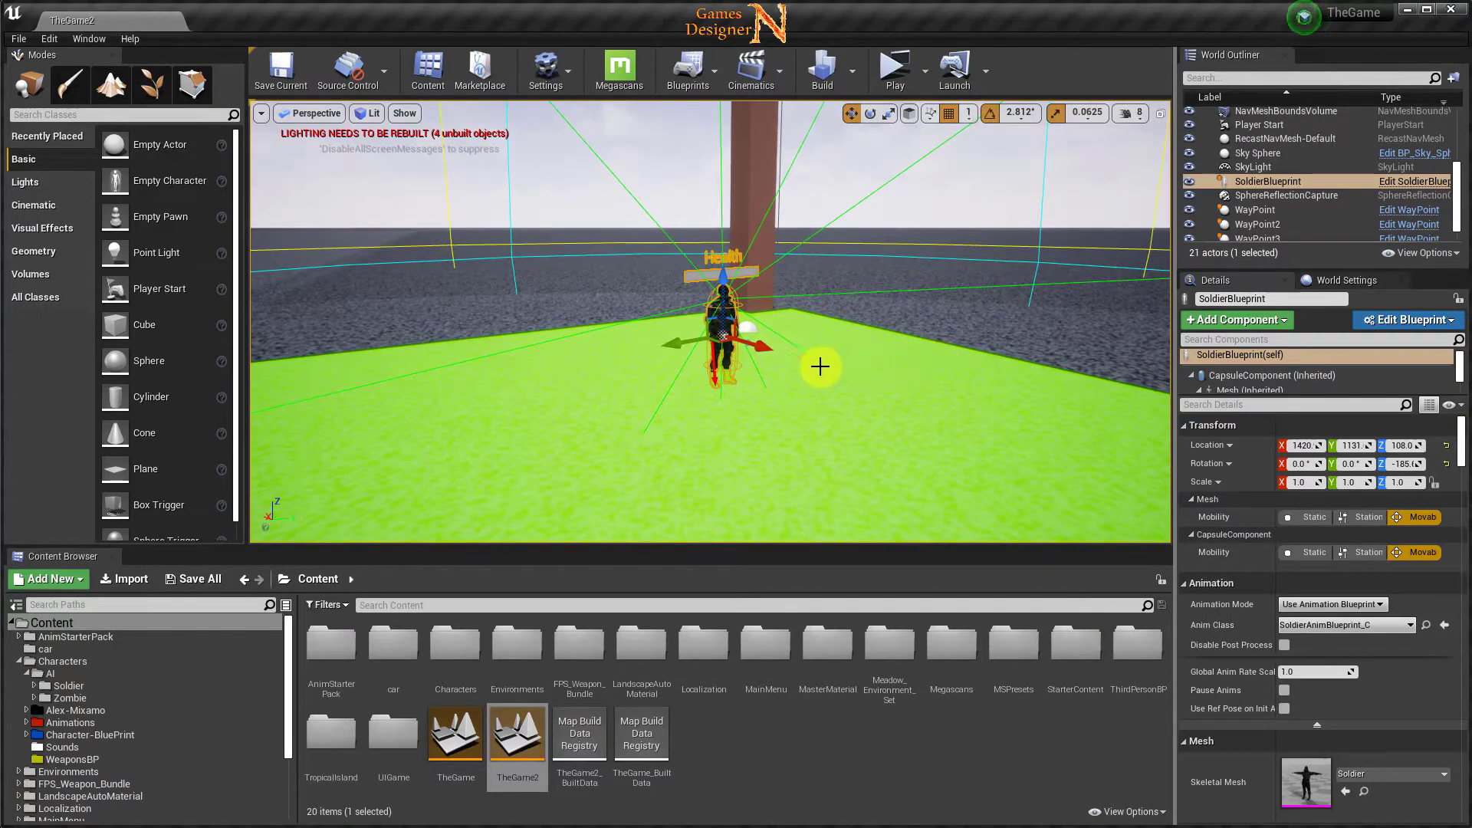
Browse to Characters/AI/Soldier and open SoldierBlueprint in the Blueprint editor.
{"action": "double_click", "coordinate": [456, 648]}
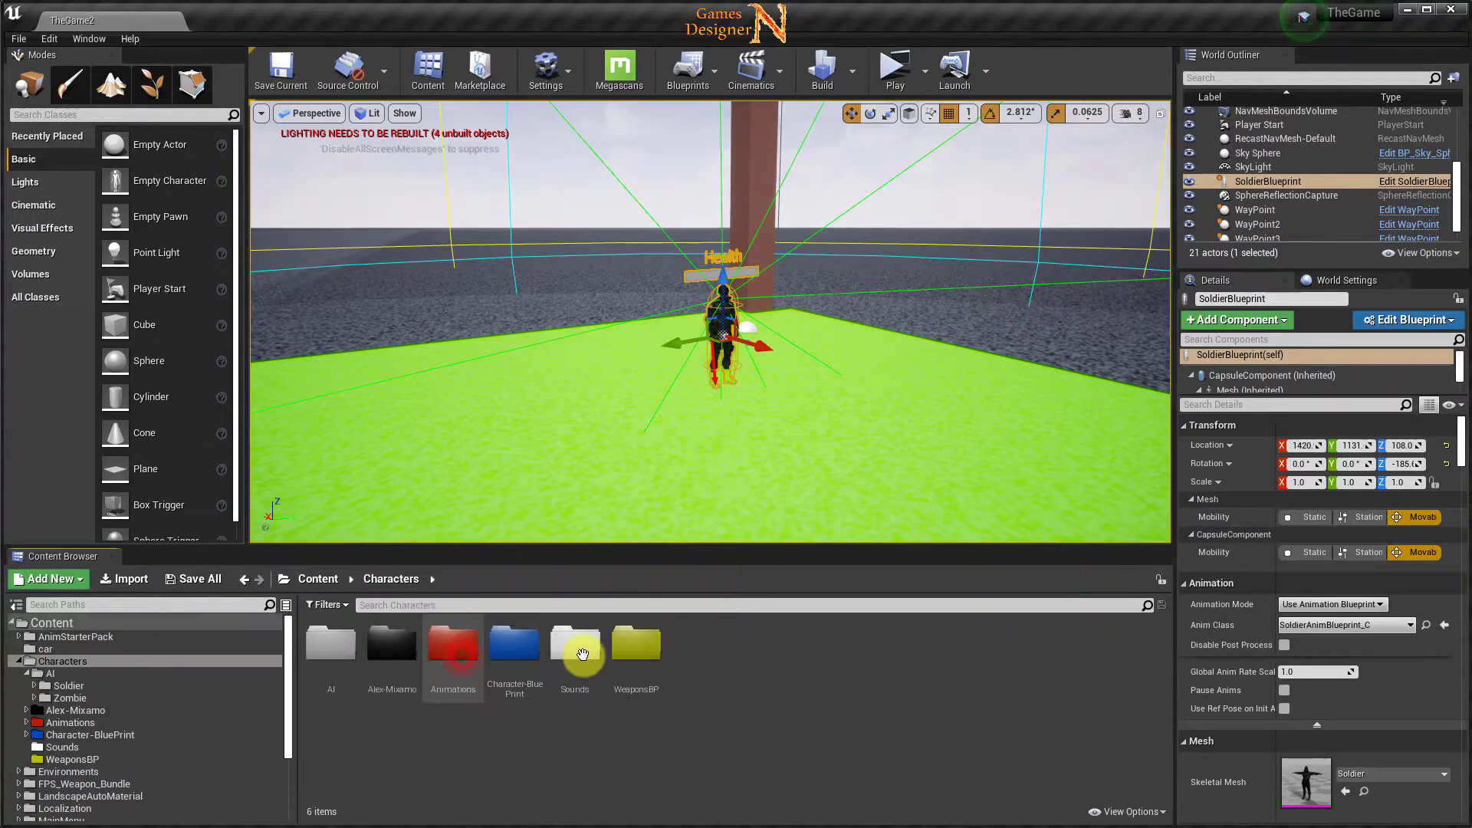
{"action": "double_click", "coordinate": [360, 650]}
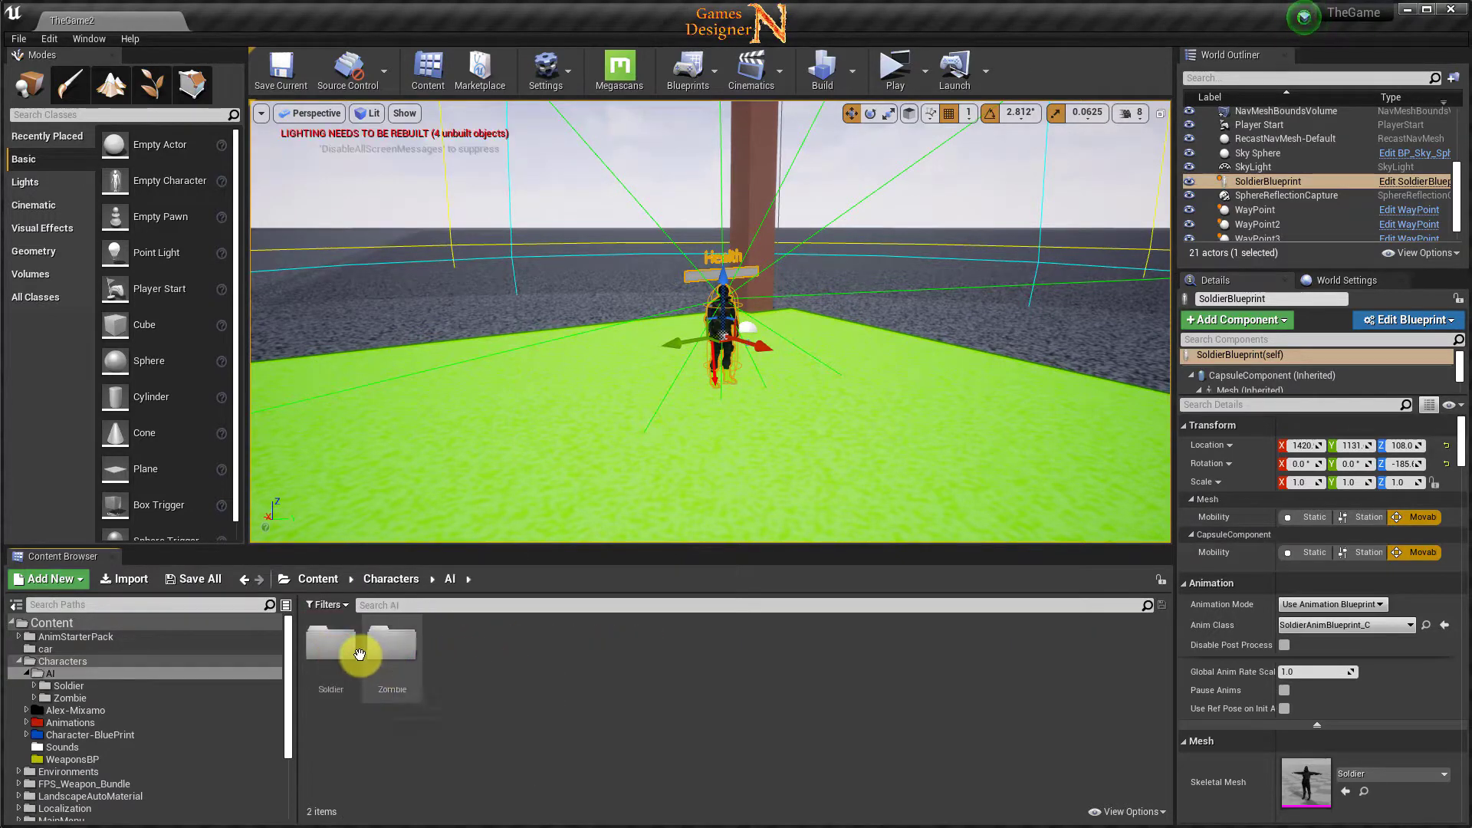
{"action": "double_click", "coordinate": [331, 646]}
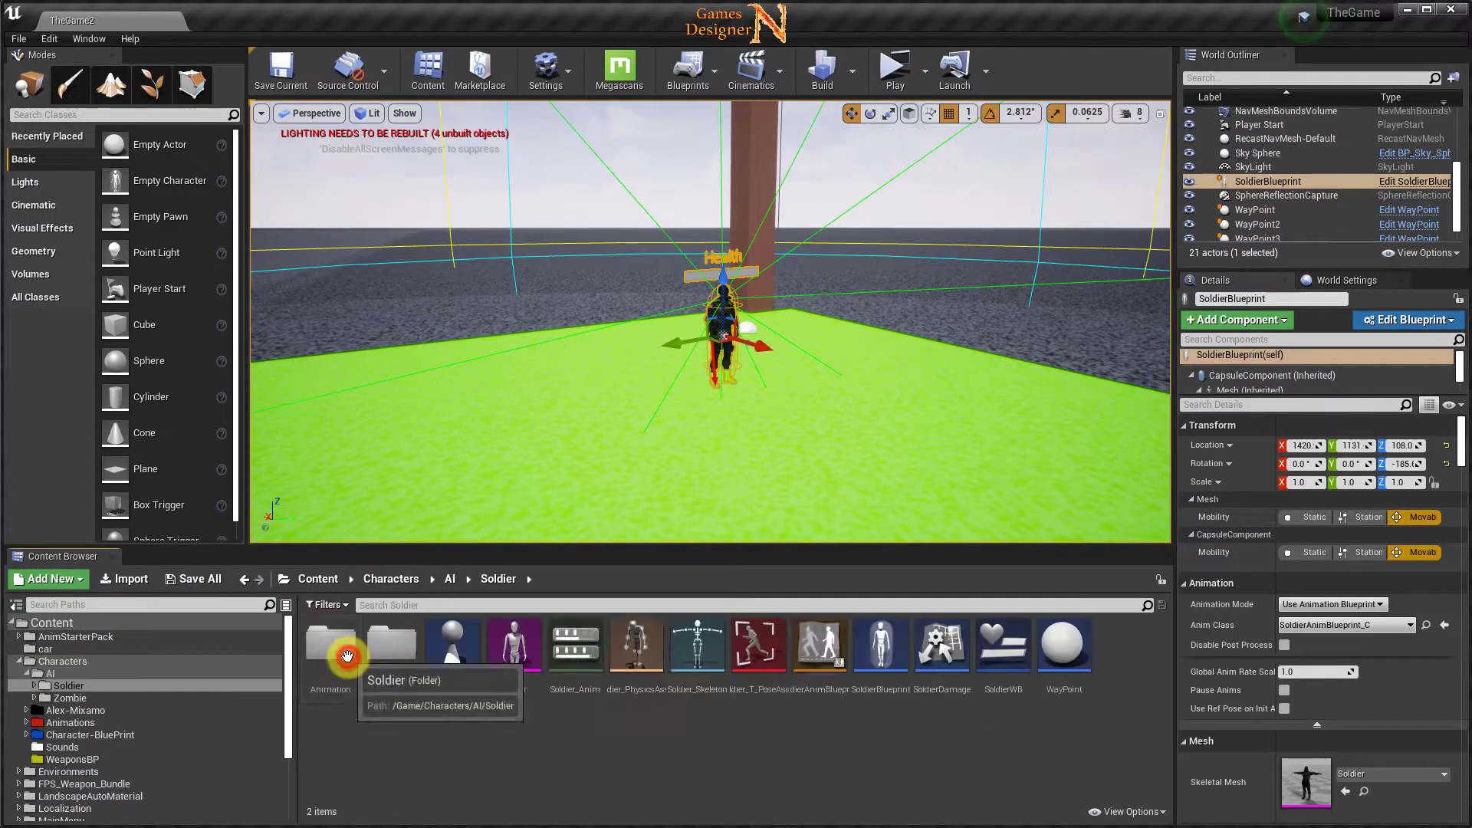
{"action": "double_click", "coordinate": [887, 683]}
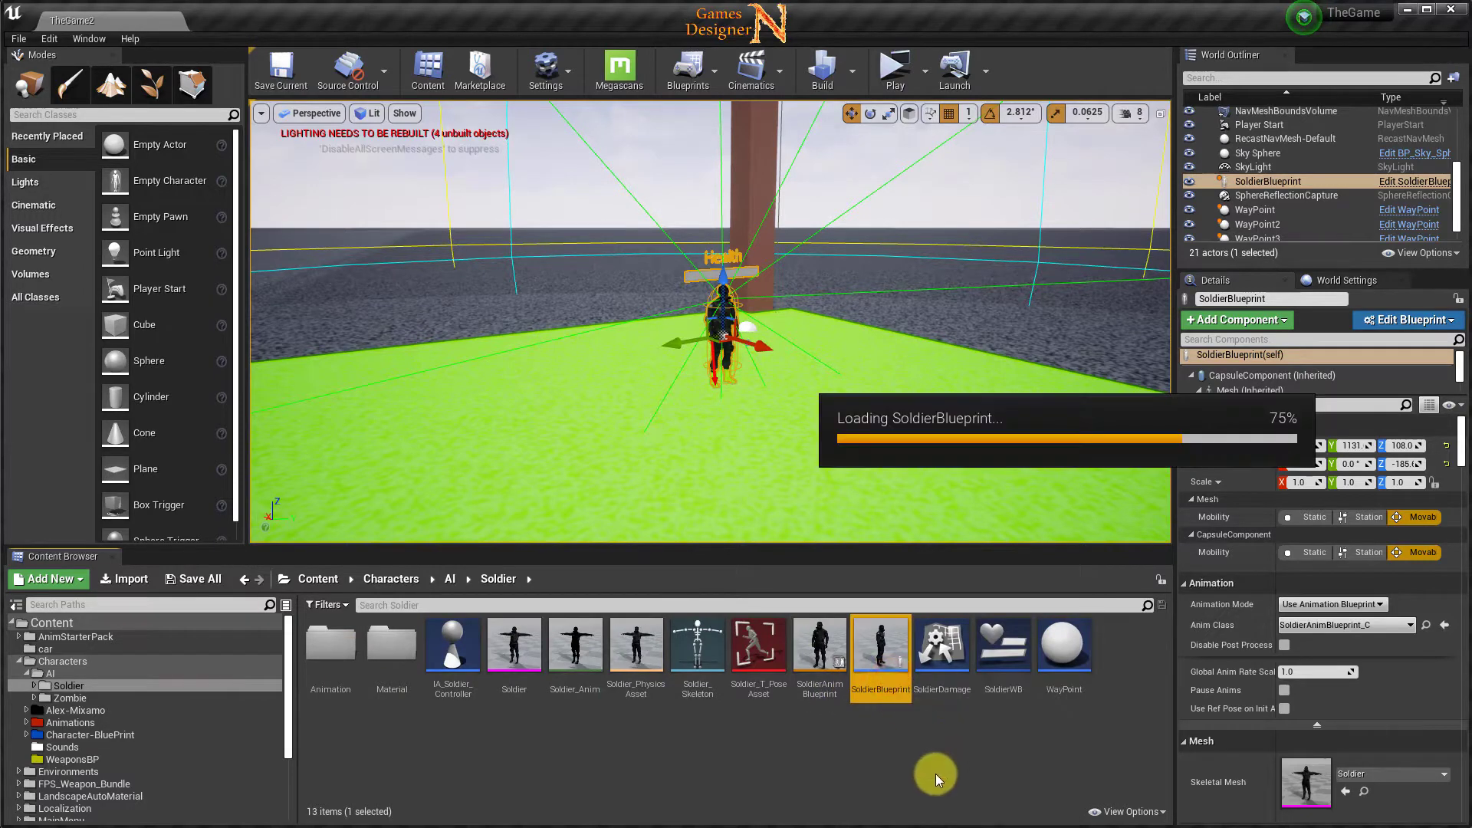
Zoom out to Event Take Damage and nudge the SET SCurrentHealth node left.
{"action": "scroll", "coordinate": [765, 601], "scroll_direction": "down", "scroll_amount": 1}
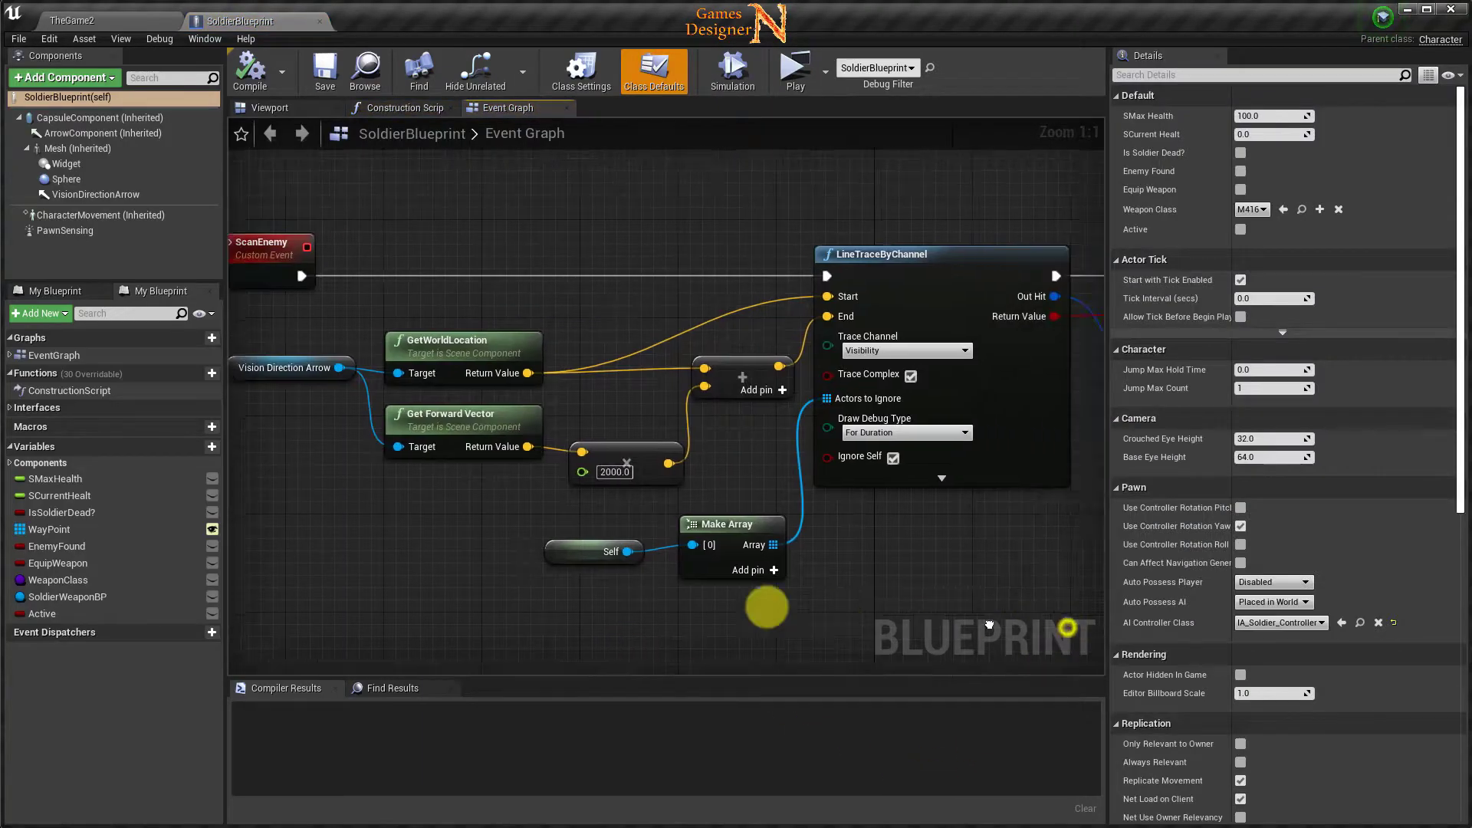
{"action": "scroll", "coordinate": [818, 559], "scroll_direction": "down", "scroll_amount": 3}
{"action": "scroll", "coordinate": [803, 573], "scroll_direction": "down", "scroll_amount": 3}
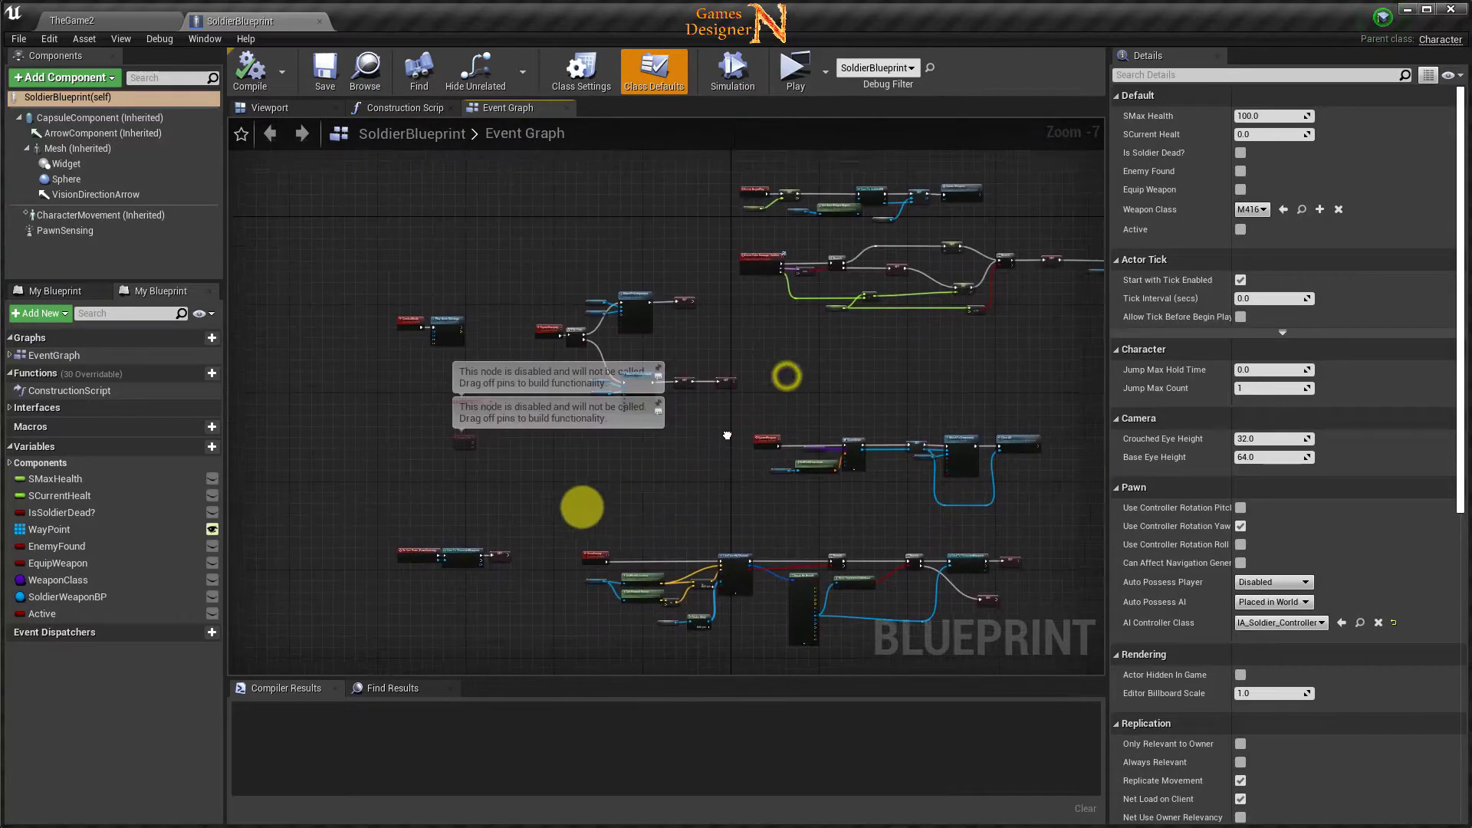
{"action": "right_click_drag", "start_coordinate": [747, 351], "coordinate": [322, 667]}
{"action": "scroll", "coordinate": [696, 471], "scroll_direction": "up", "scroll_amount": 1}
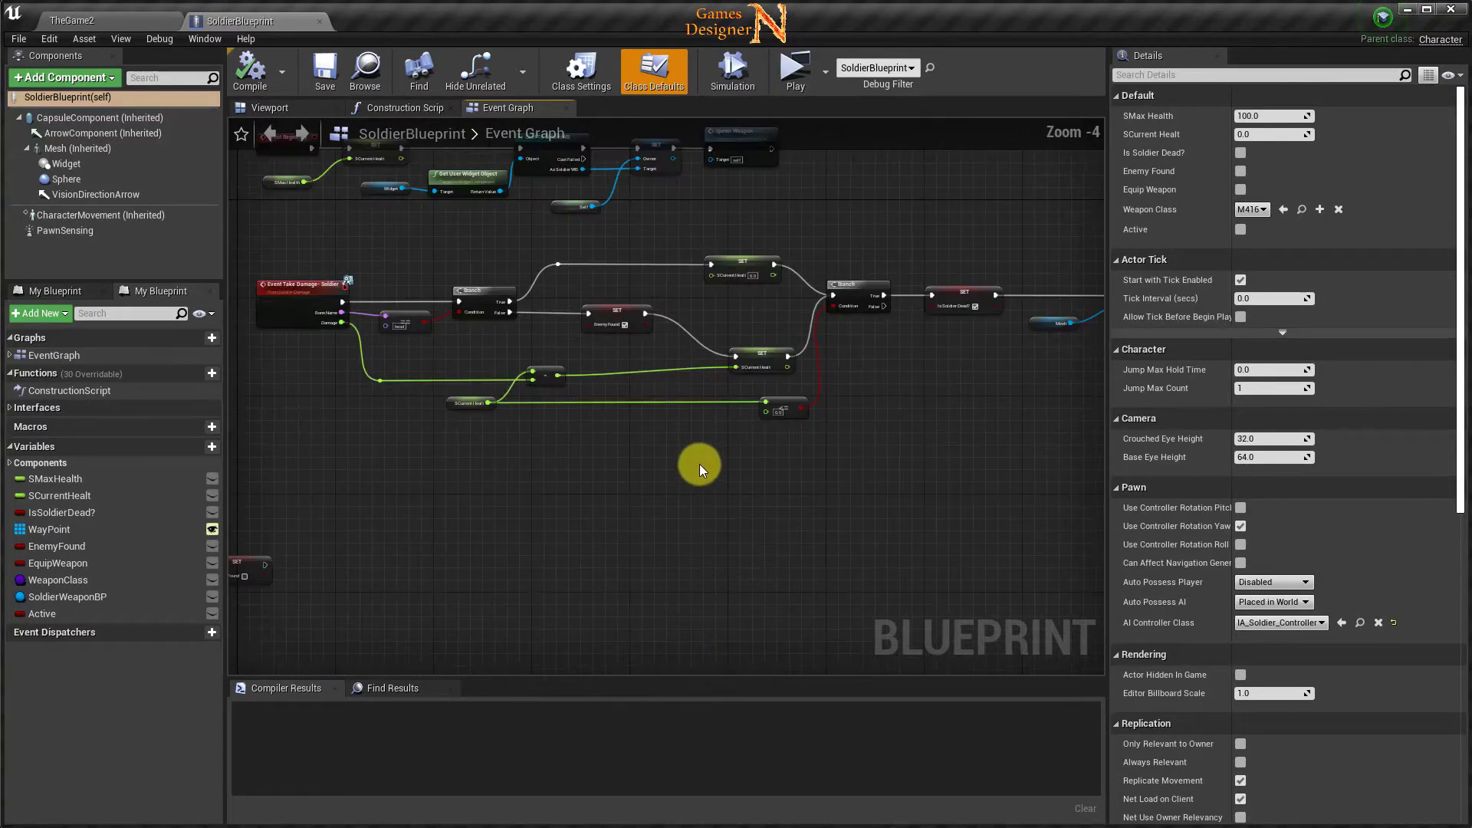
{"action": "scroll", "coordinate": [699, 463], "scroll_direction": "up", "scroll_amount": 1}
{"action": "scroll", "coordinate": [712, 456], "scroll_direction": "up", "scroll_amount": 2}
{"action": "left_click_drag", "start_coordinate": [446, 245], "coordinate": [656, 441]}
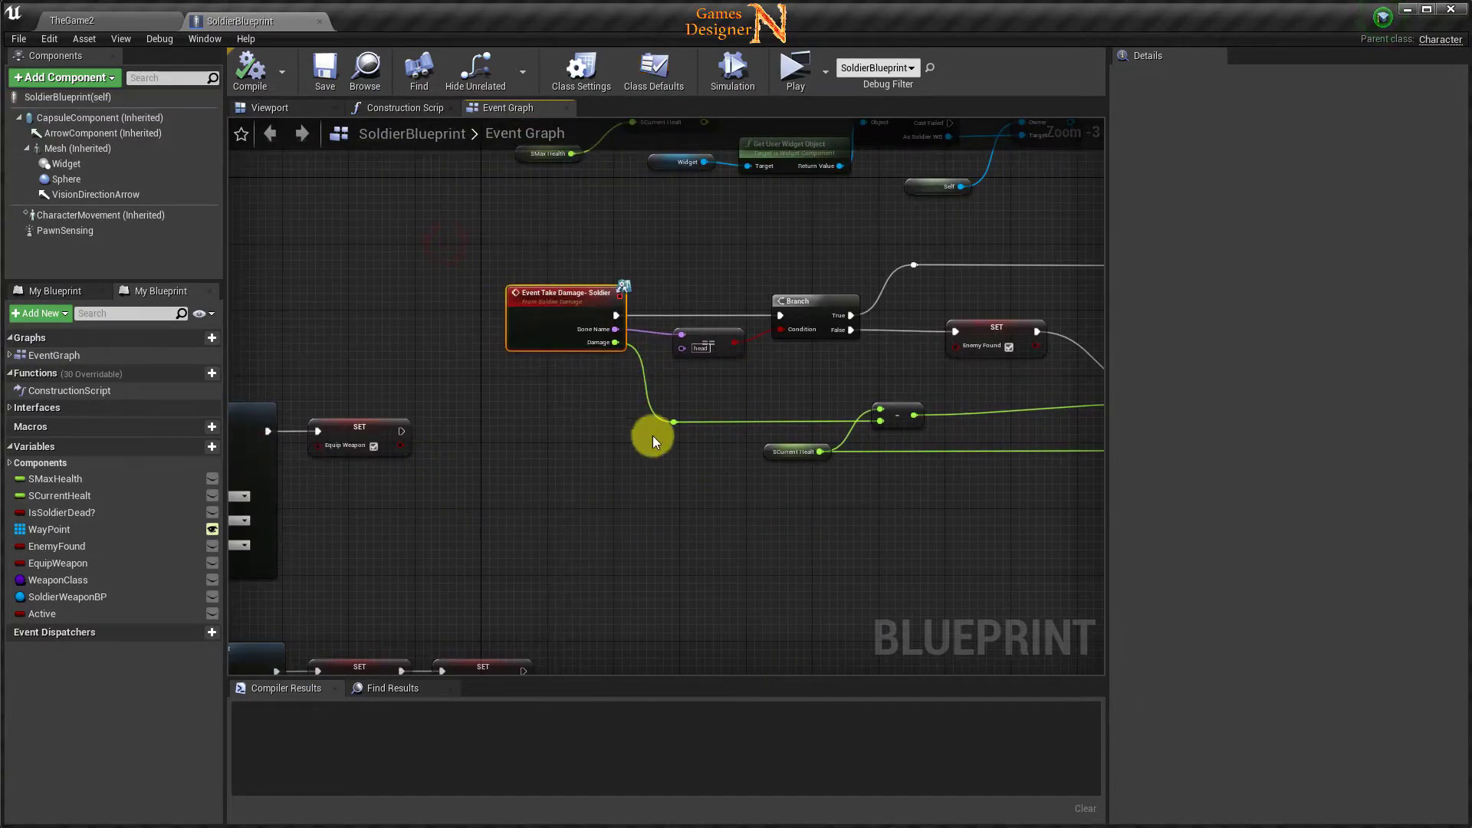
{"action": "right_click_drag", "start_coordinate": [855, 561], "coordinate": [643, 564]}
{"action": "mouse_move", "coordinate": [774, 572]}
{"action": "right_mouse_down"}
{"action": "mouse_move", "coordinate": [674, 580]}
{"action": "mouse_move", "coordinate": [1133, 624]}
{"action": "right_mouse_up"}
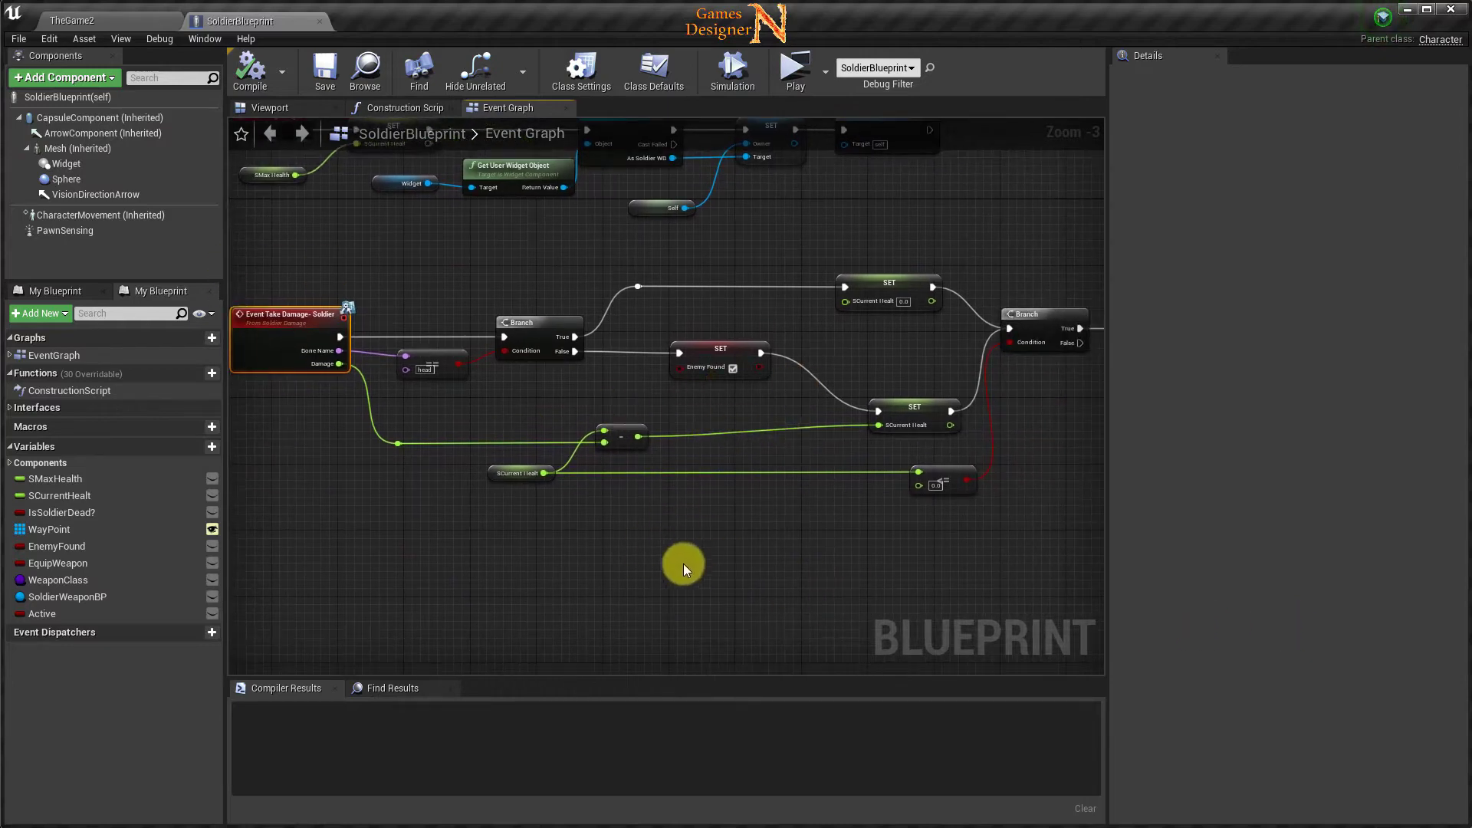
{"action": "right_click_drag", "start_coordinate": [843, 618], "coordinate": [674, 605]}
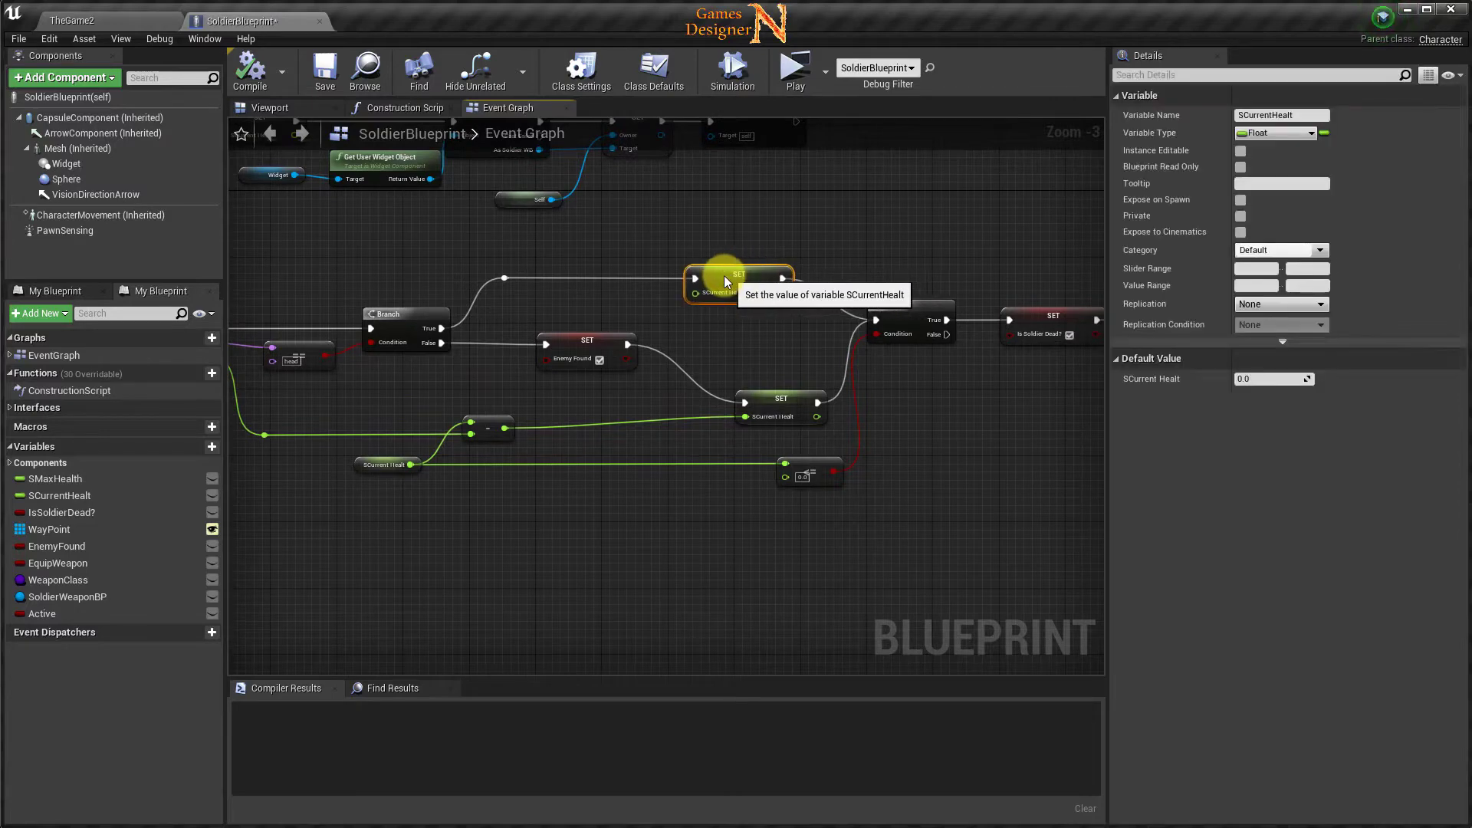
{"action": "left_click_drag", "start_coordinate": [747, 274], "coordinate": [706, 276]}
Drag the SET Is Soldier Dead, physics, collision and visibility nodes further right.
{"action": "right_click_drag", "start_coordinate": [880, 467], "coordinate": [516, 480]}
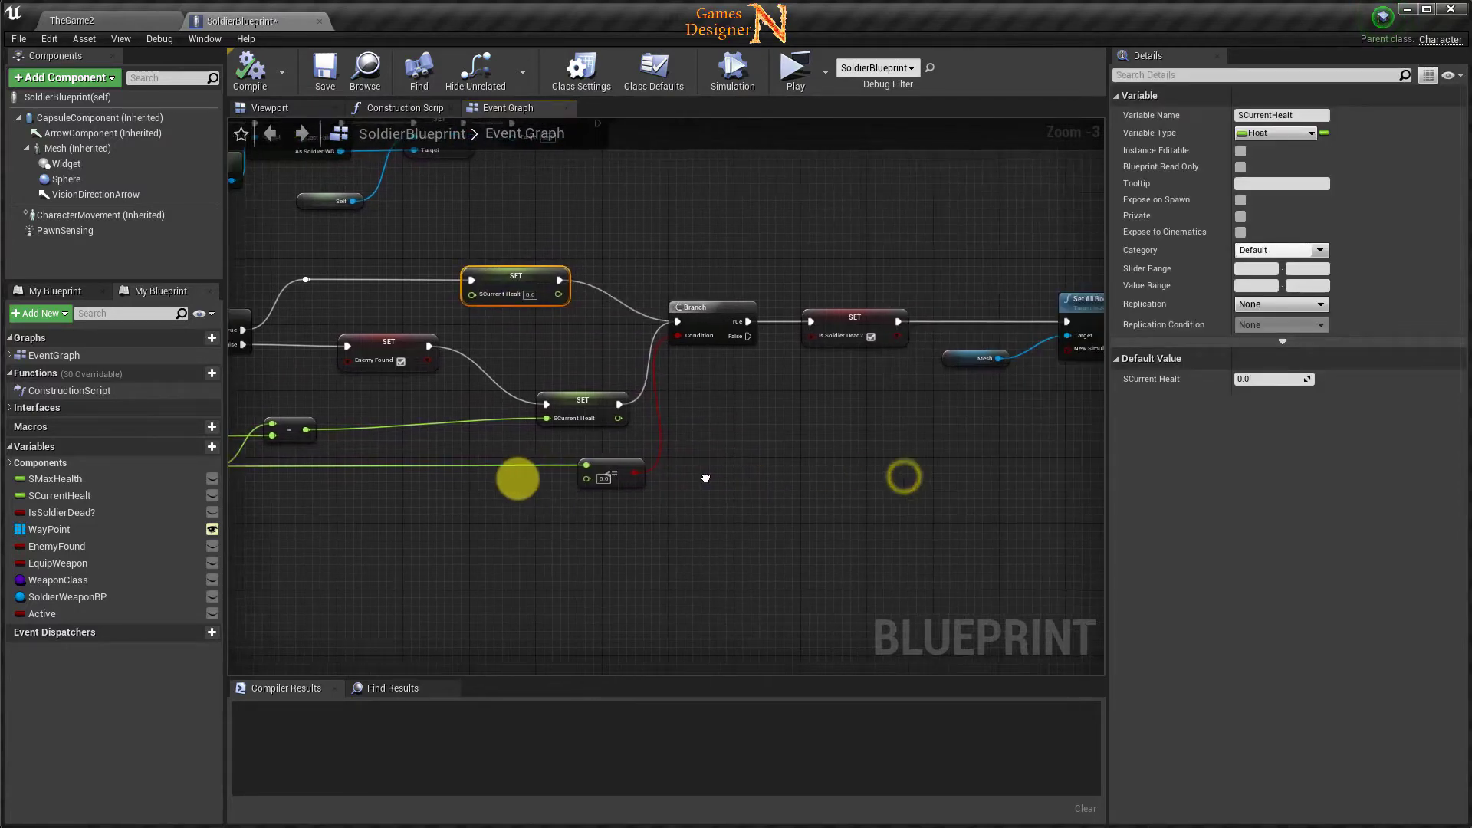
{"action": "right_click_drag", "start_coordinate": [693, 457], "coordinate": [392, 315]}
{"action": "left_click_drag", "start_coordinate": [392, 315], "coordinate": [953, 499]}
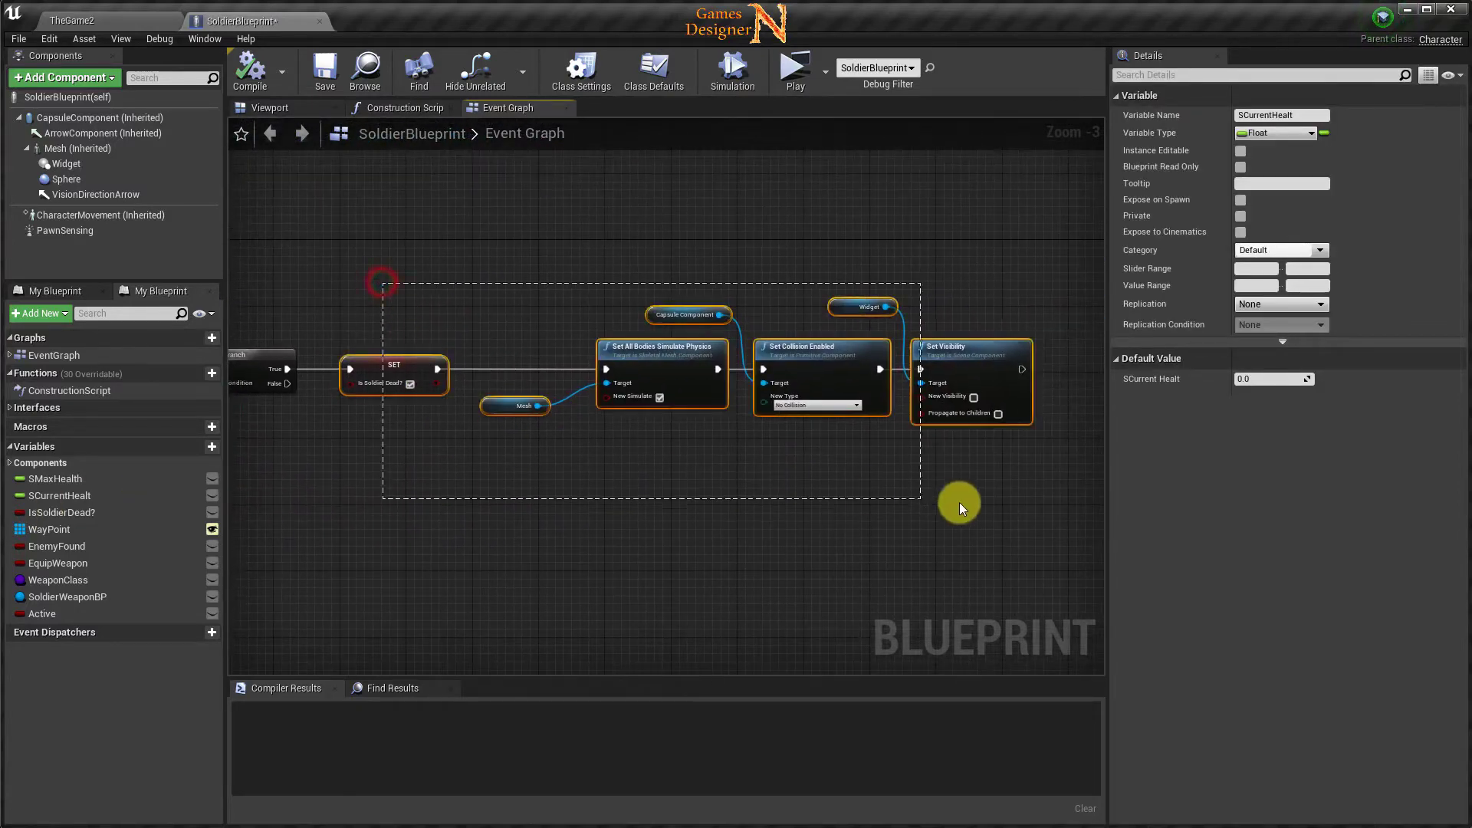
{"action": "left_click_drag", "start_coordinate": [973, 356], "coordinate": [1111, 342]}
{"action": "right_click_drag", "start_coordinate": [512, 414], "coordinate": [650, 434]}
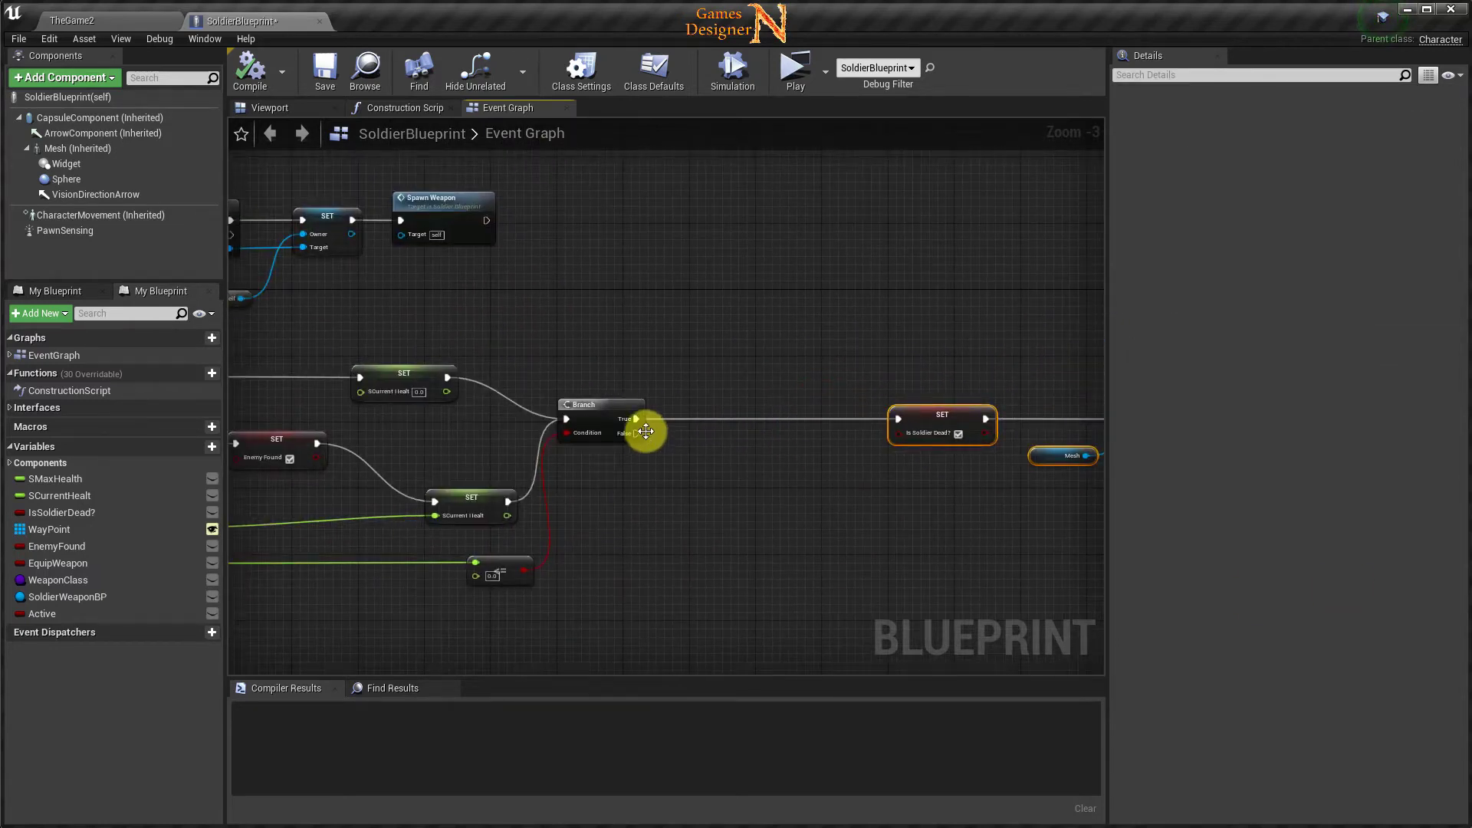
Insert a Do Once node on the health Branch's True output.
{"action": "left_click_drag", "start_coordinate": [636, 419], "coordinate": [670, 417]}
{"action": "type", "text": "Doon"}
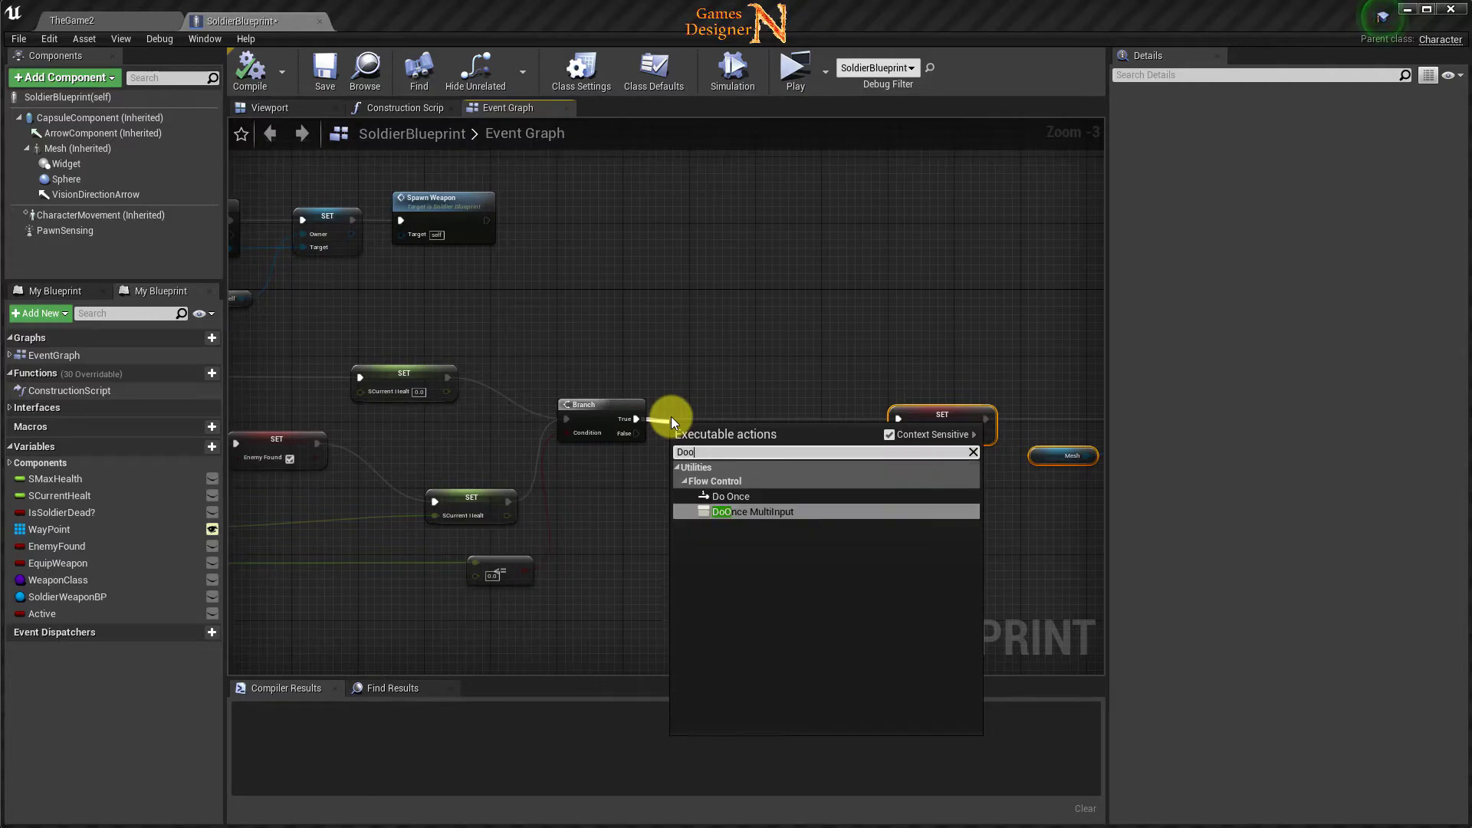
{"action": "left_click", "coordinate": [734, 496]}
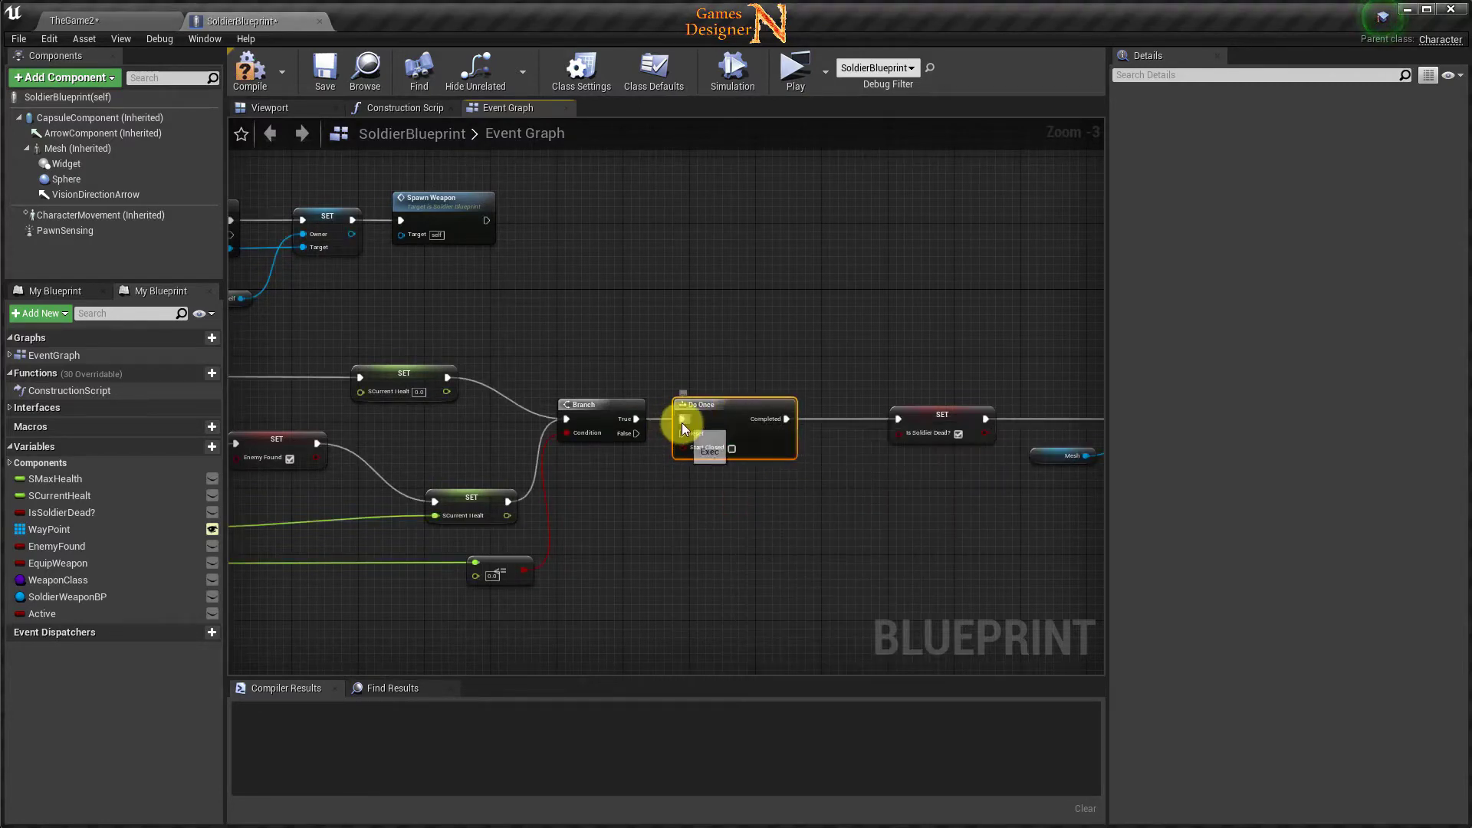
{"action": "mouse_move", "coordinate": [452, 378]}
{"action": "left_mouse_down"}
{"action": "mouse_move", "coordinate": [544, 376]}
{"action": "mouse_move", "coordinate": [684, 420]}
{"action": "mouse_move", "coordinate": [605, 414]}
{"action": "left_mouse_up"}
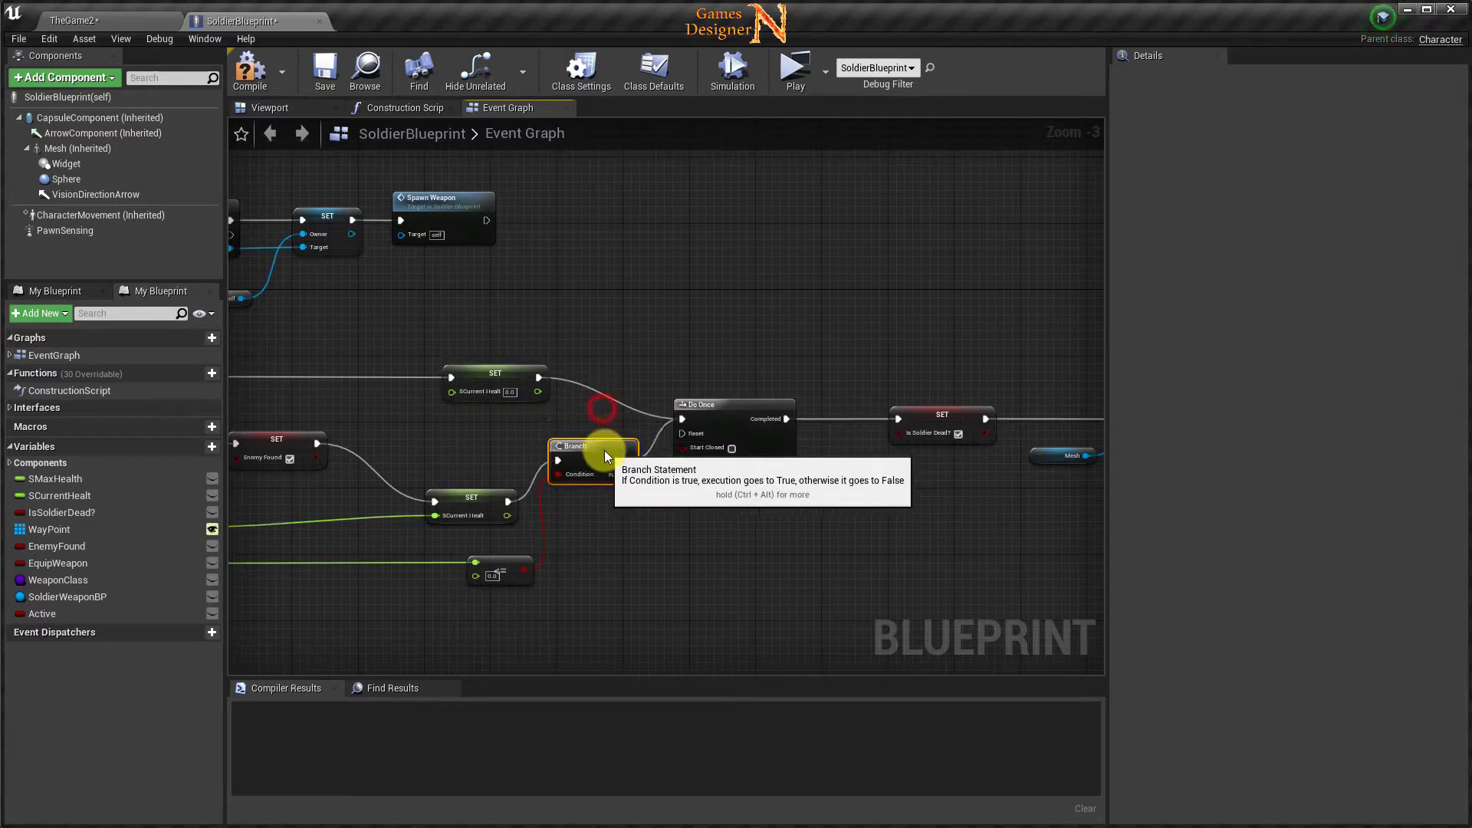
Line up the Branch, Do Once and SET Is Soldier Dead nodes in a row.
{"action": "left_click_drag", "start_coordinate": [471, 498], "coordinate": [430, 440]}
{"action": "right_click_drag", "start_coordinate": [460, 345], "coordinate": [683, 349]}
{"action": "left_click_drag", "start_coordinate": [797, 443], "coordinate": [765, 443]}
{"action": "right_click_drag", "start_coordinate": [765, 443], "coordinate": [564, 433]}
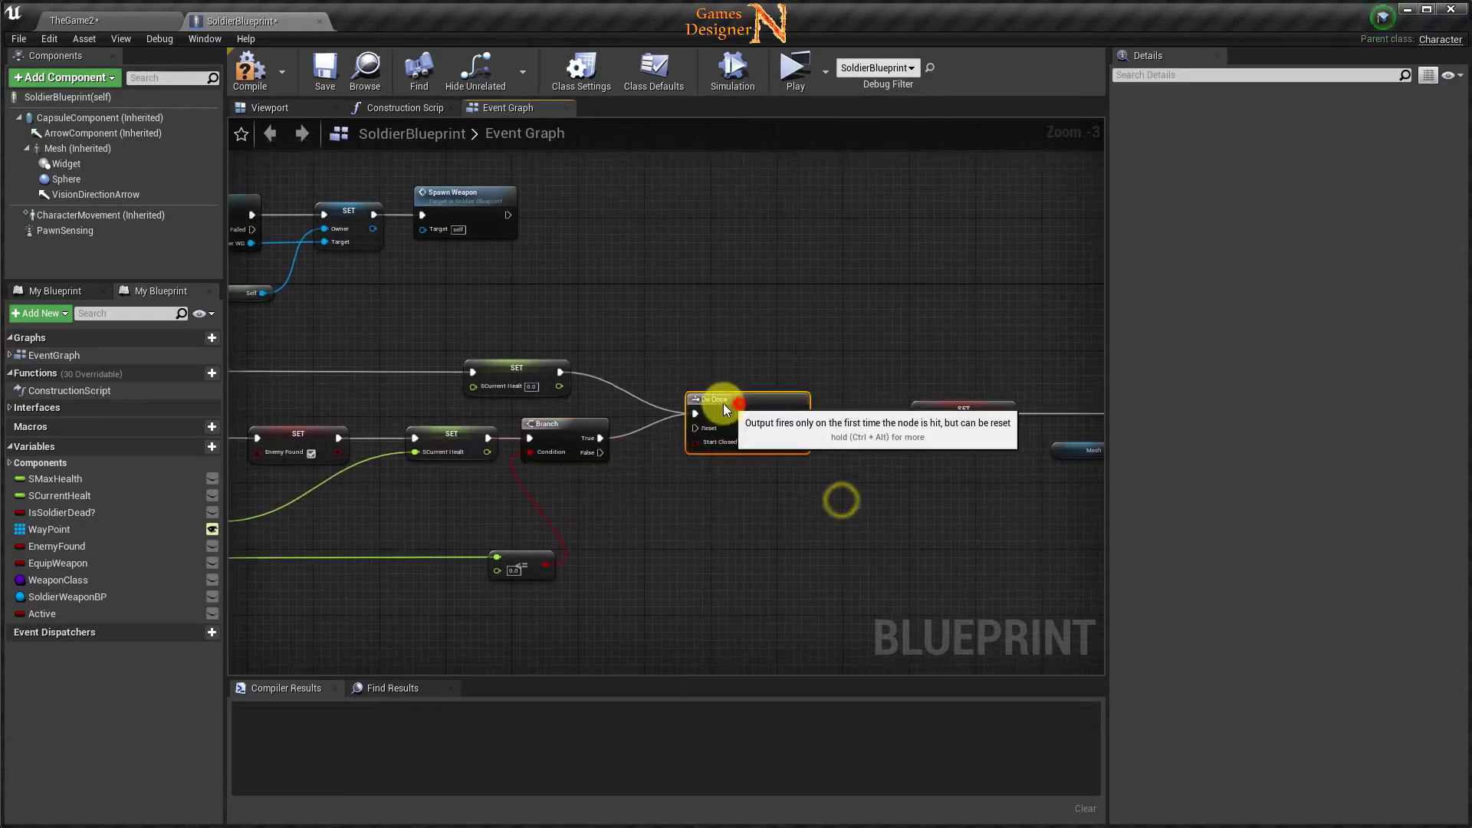
{"action": "left_click_drag", "start_coordinate": [723, 403], "coordinate": [672, 403]}
{"action": "right_click_drag", "start_coordinate": [692, 424], "coordinate": [550, 424]}
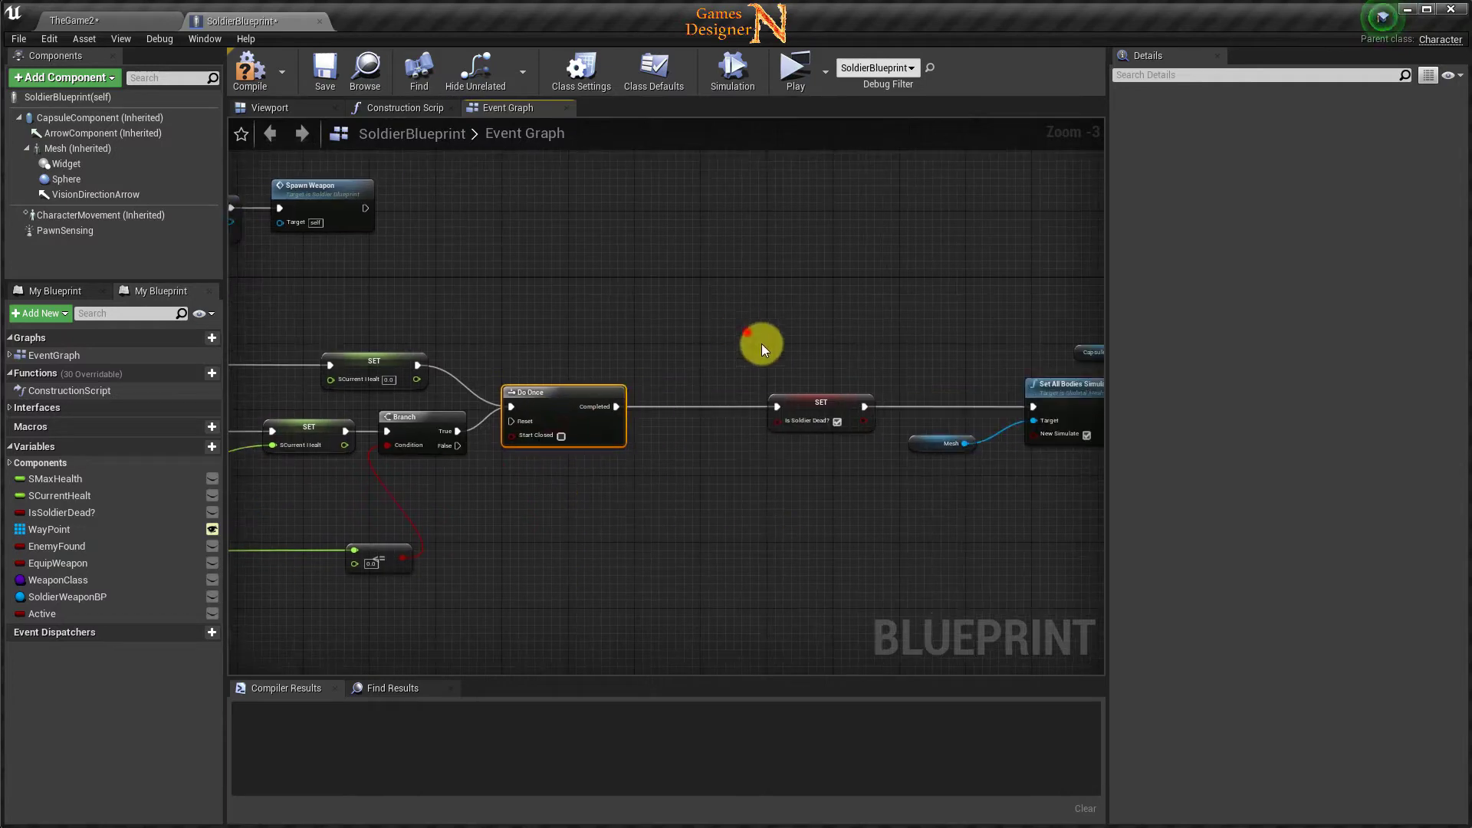
{"action": "left_click_drag", "start_coordinate": [825, 421], "coordinate": [715, 418]}
Move the mesh, capsule, widget and ragdoll nodes beside SET Is Soldier Dead, then compile and save.
{"action": "right_click_drag", "start_coordinate": [844, 503], "coordinate": [361, 475]}
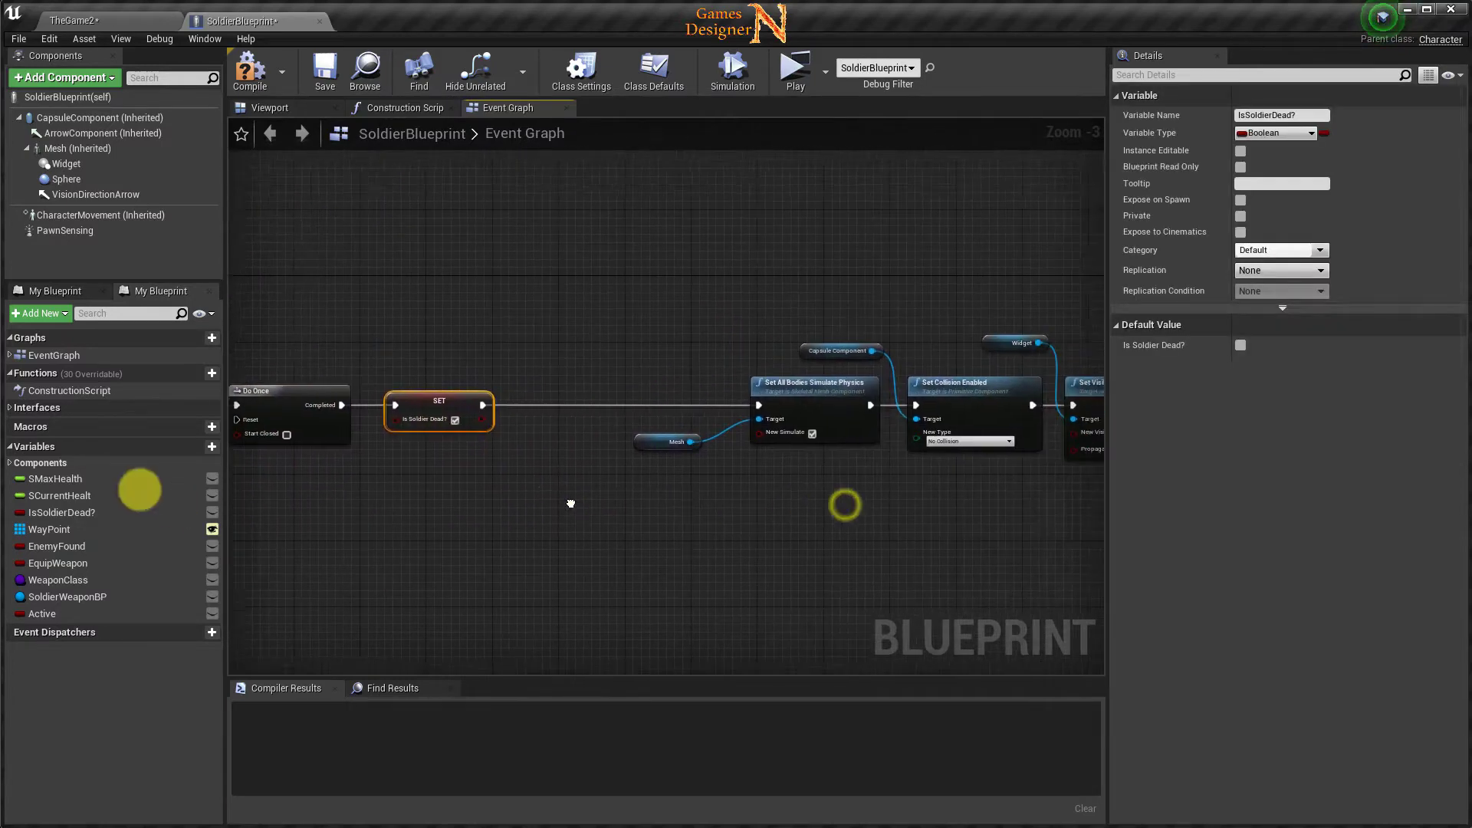
{"action": "left_click_drag", "start_coordinate": [550, 264], "coordinate": [1084, 575]}
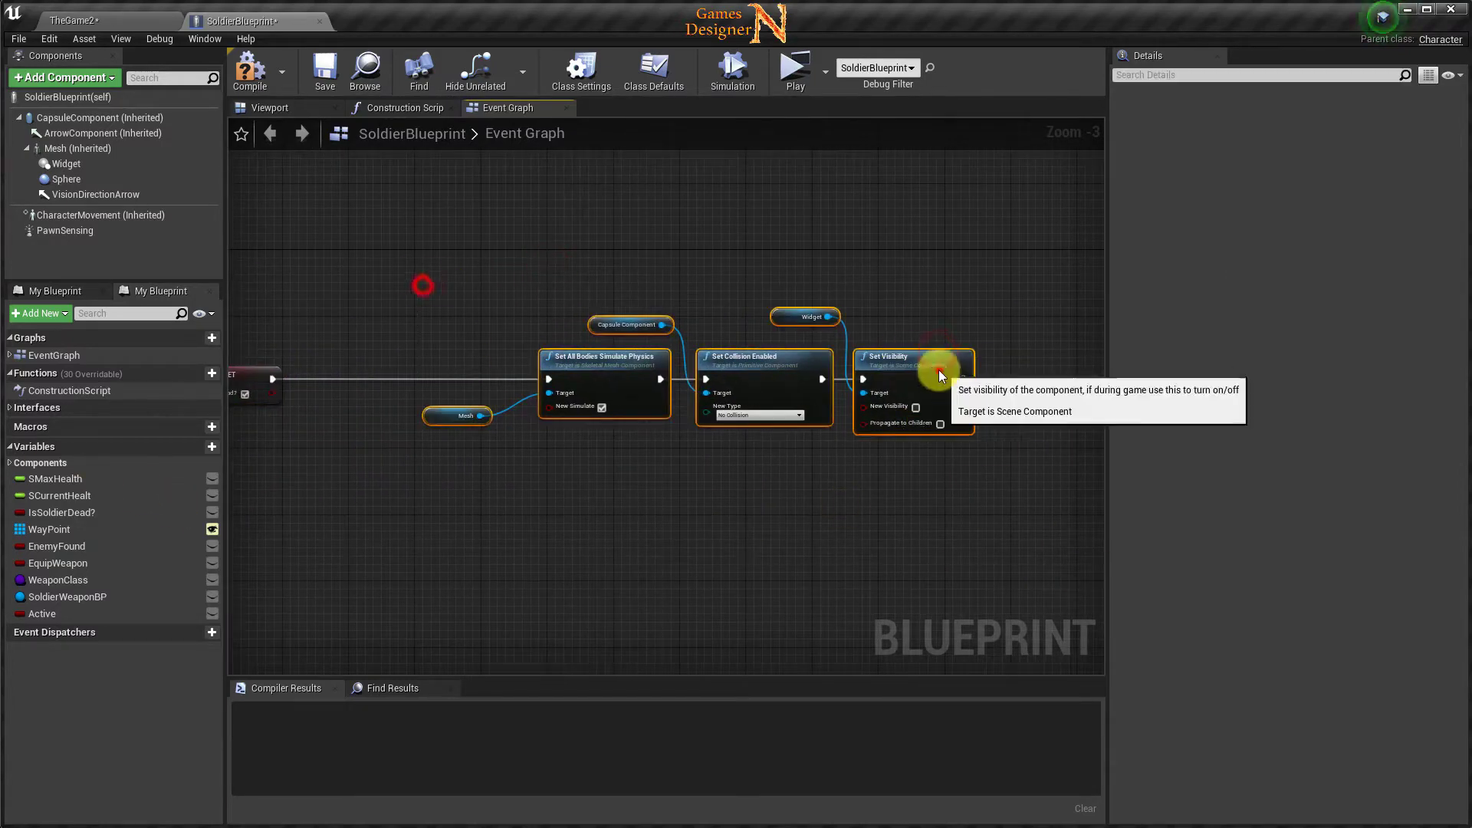
{"action": "left_click_drag", "start_coordinate": [935, 372], "coordinate": [722, 389]}
{"action": "right_click_drag", "start_coordinate": [410, 486], "coordinate": [794, 497]}
{"action": "left_click", "coordinate": [635, 428]}
{"action": "right_click_drag", "start_coordinate": [579, 512], "coordinate": [722, 521]}
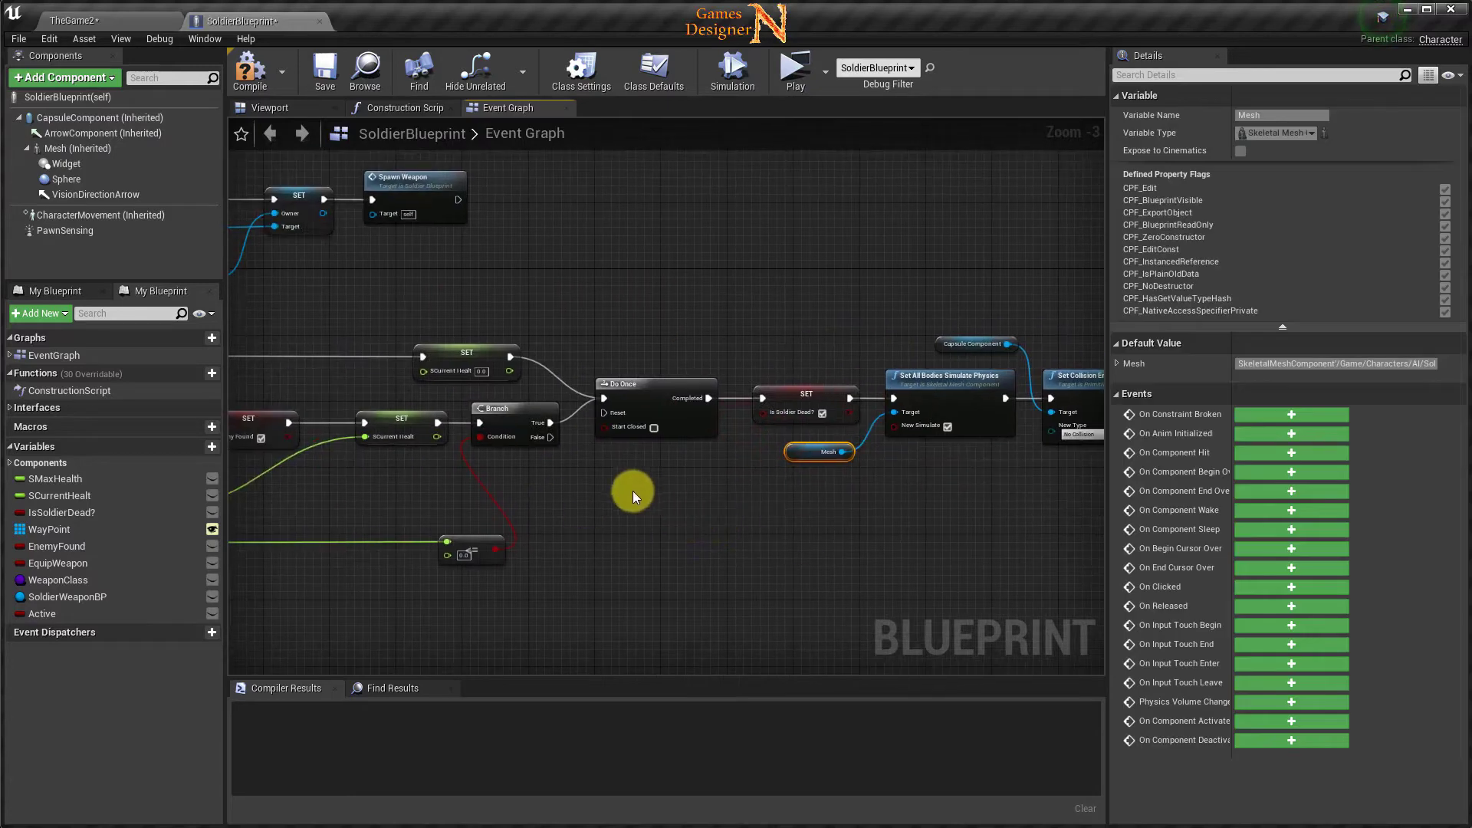
{"action": "right_click_drag", "start_coordinate": [567, 454], "coordinate": [665, 447]}
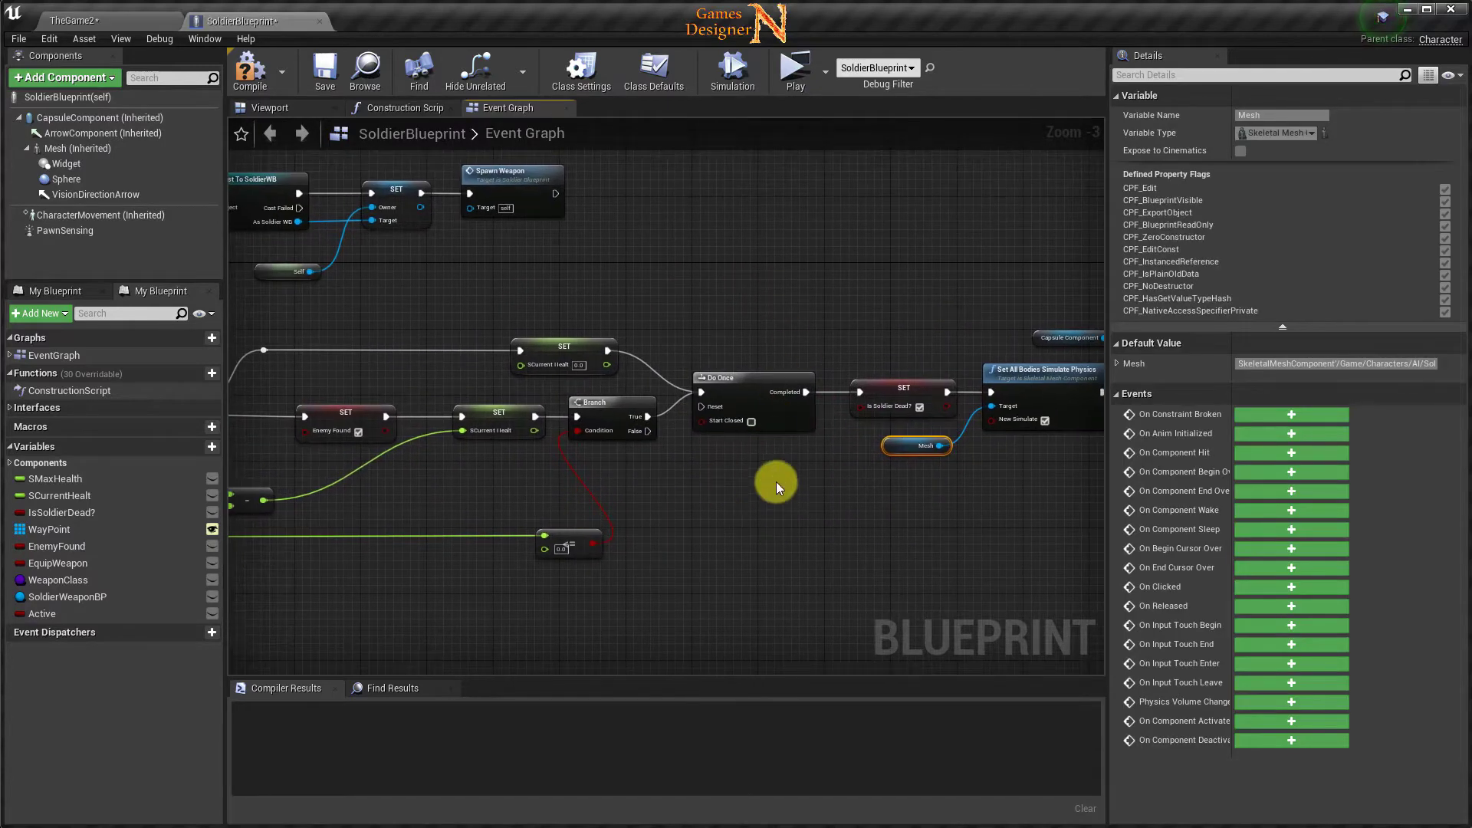
{"action": "mouse_move", "coordinate": [776, 482]}
{"action": "right_mouse_down"}
{"action": "mouse_move", "coordinate": [944, 585]}
{"action": "mouse_move", "coordinate": [456, 555]}
{"action": "right_mouse_up"}
{"action": "left_click_drag", "start_coordinate": [687, 232], "coordinate": [936, 529]}
{"action": "left_click", "coordinate": [250, 69]}
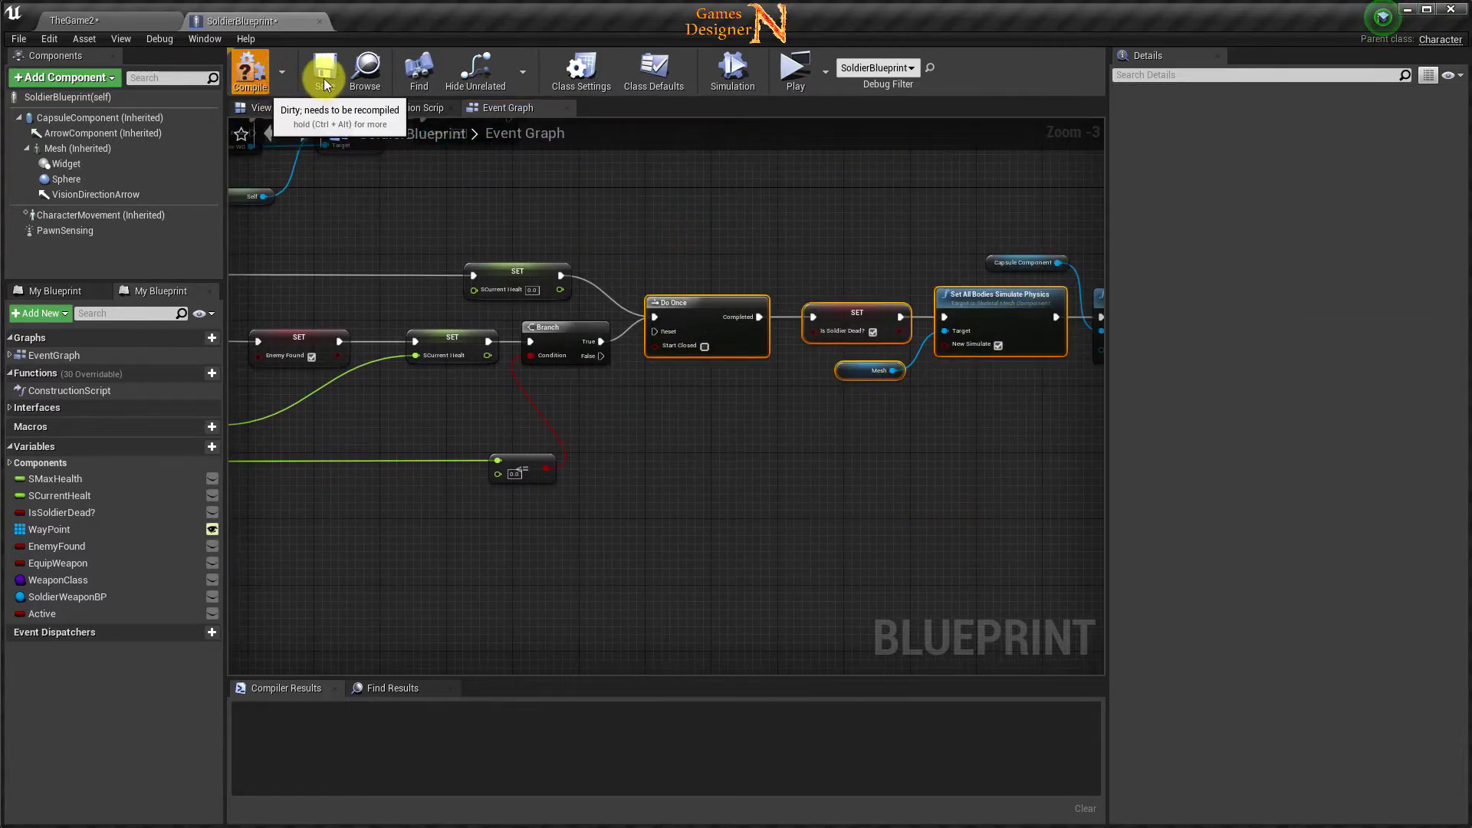
{"action": "left_click", "coordinate": [324, 69]}
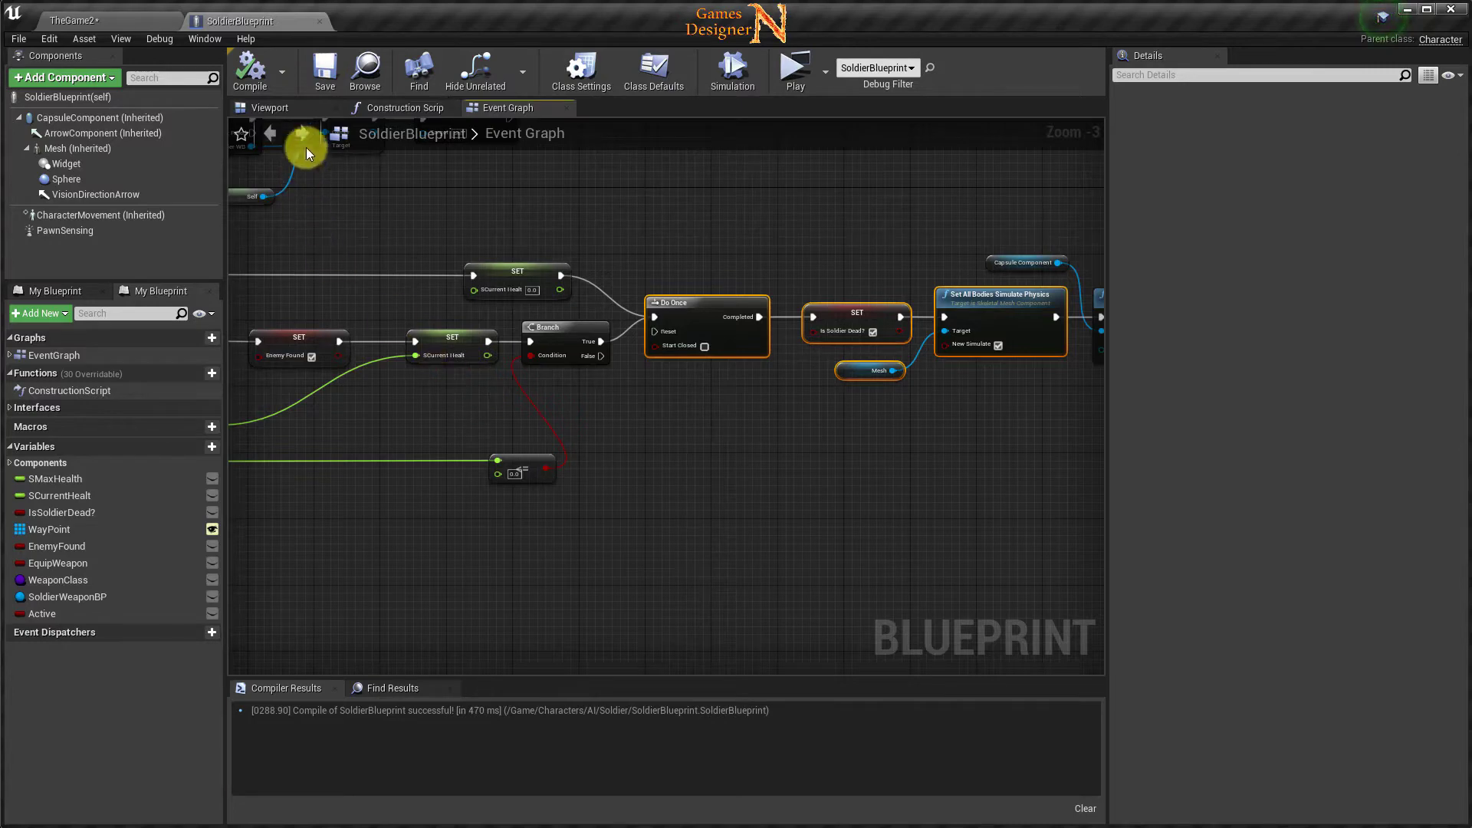
Add a Sphere Collision component to the soldier and rename it Alert.
{"action": "left_click", "coordinate": [288, 109]}
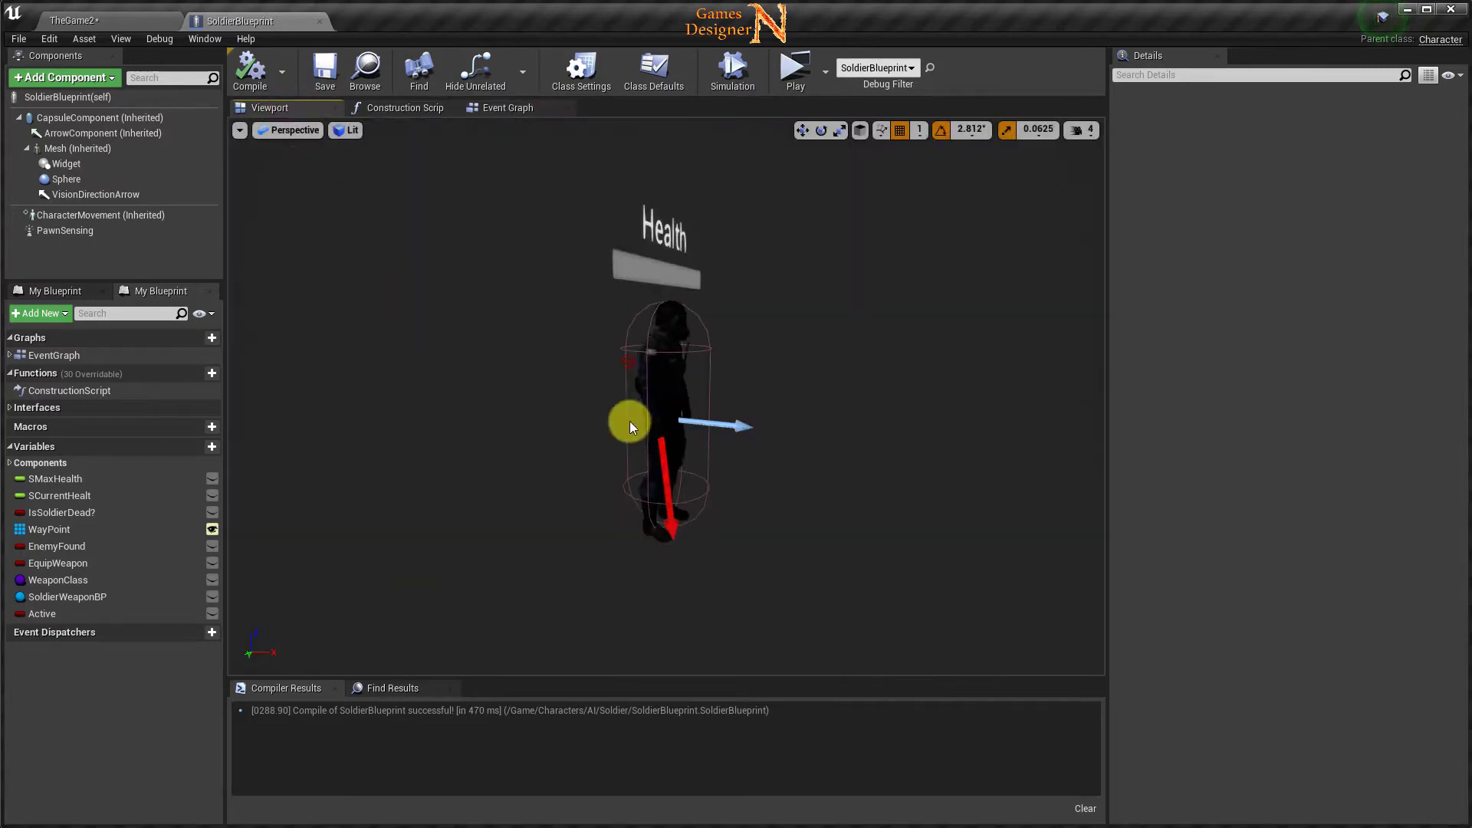
{"action": "left_click", "coordinate": [71, 79]}
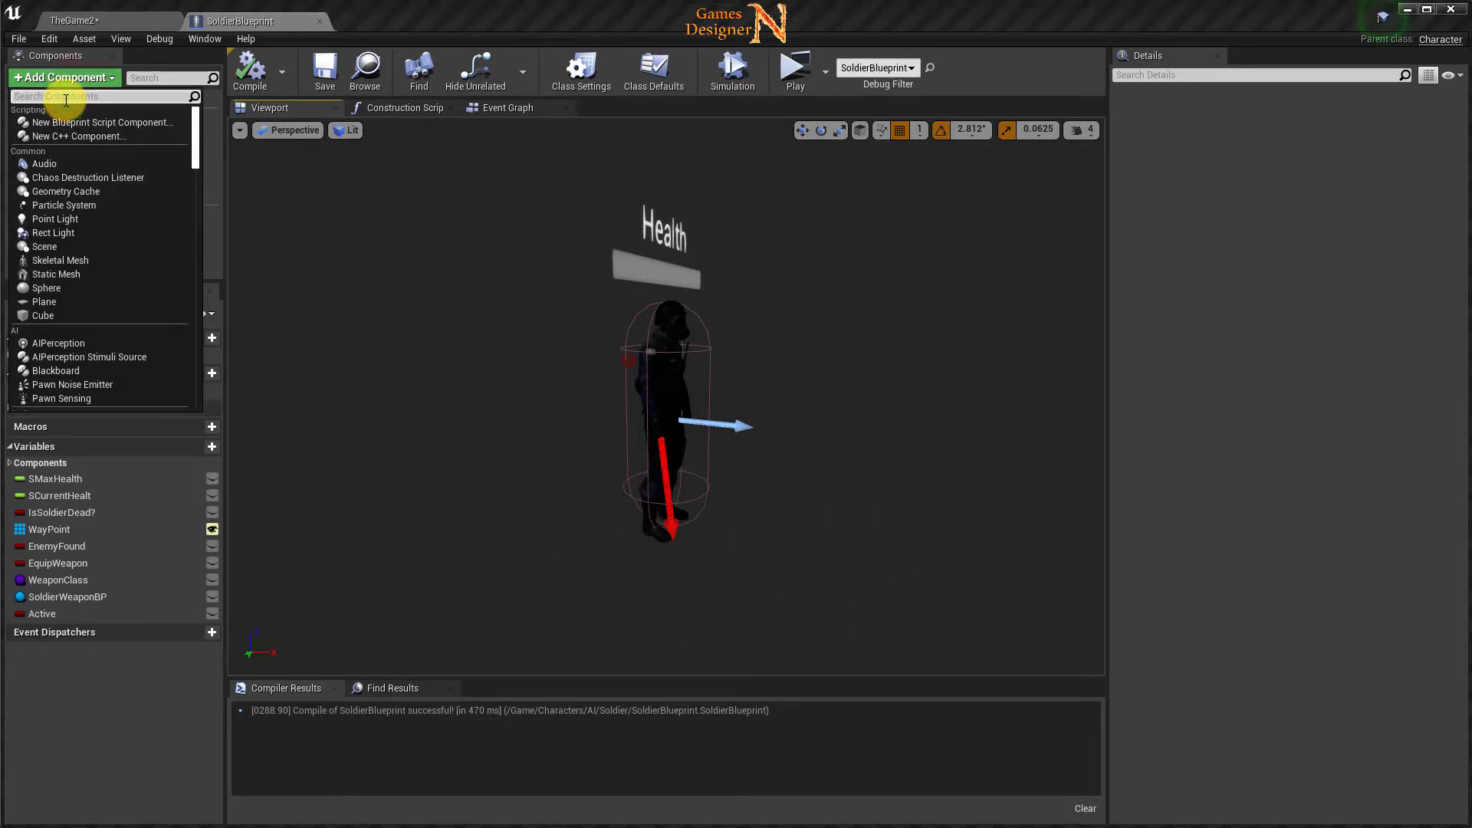
{"action": "type", "text": "s"}
{"action": "type", "text": "p"}
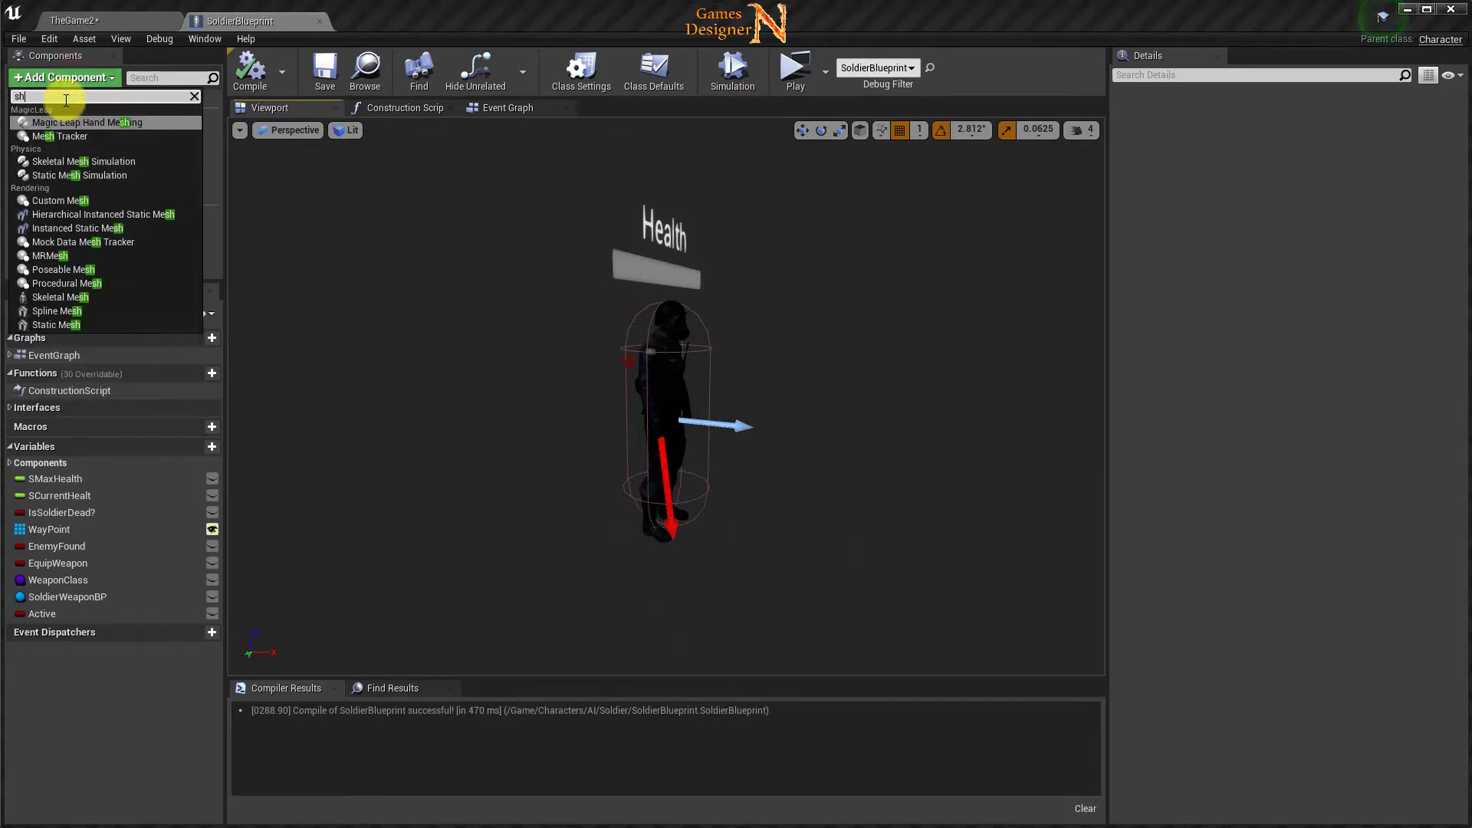
{"action": "type", "text": "h"}
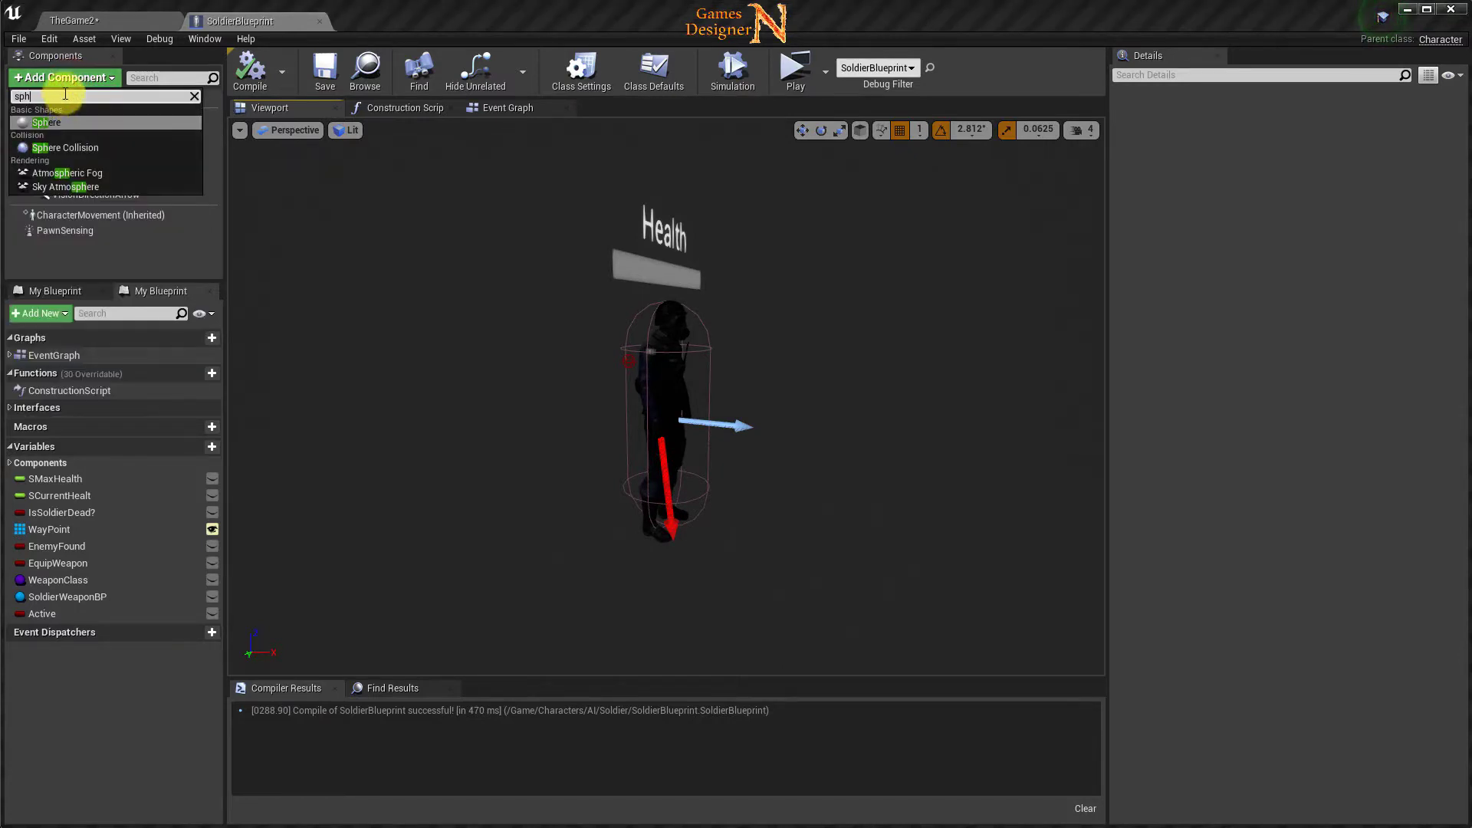
{"action": "left_click", "coordinate": [66, 148]}
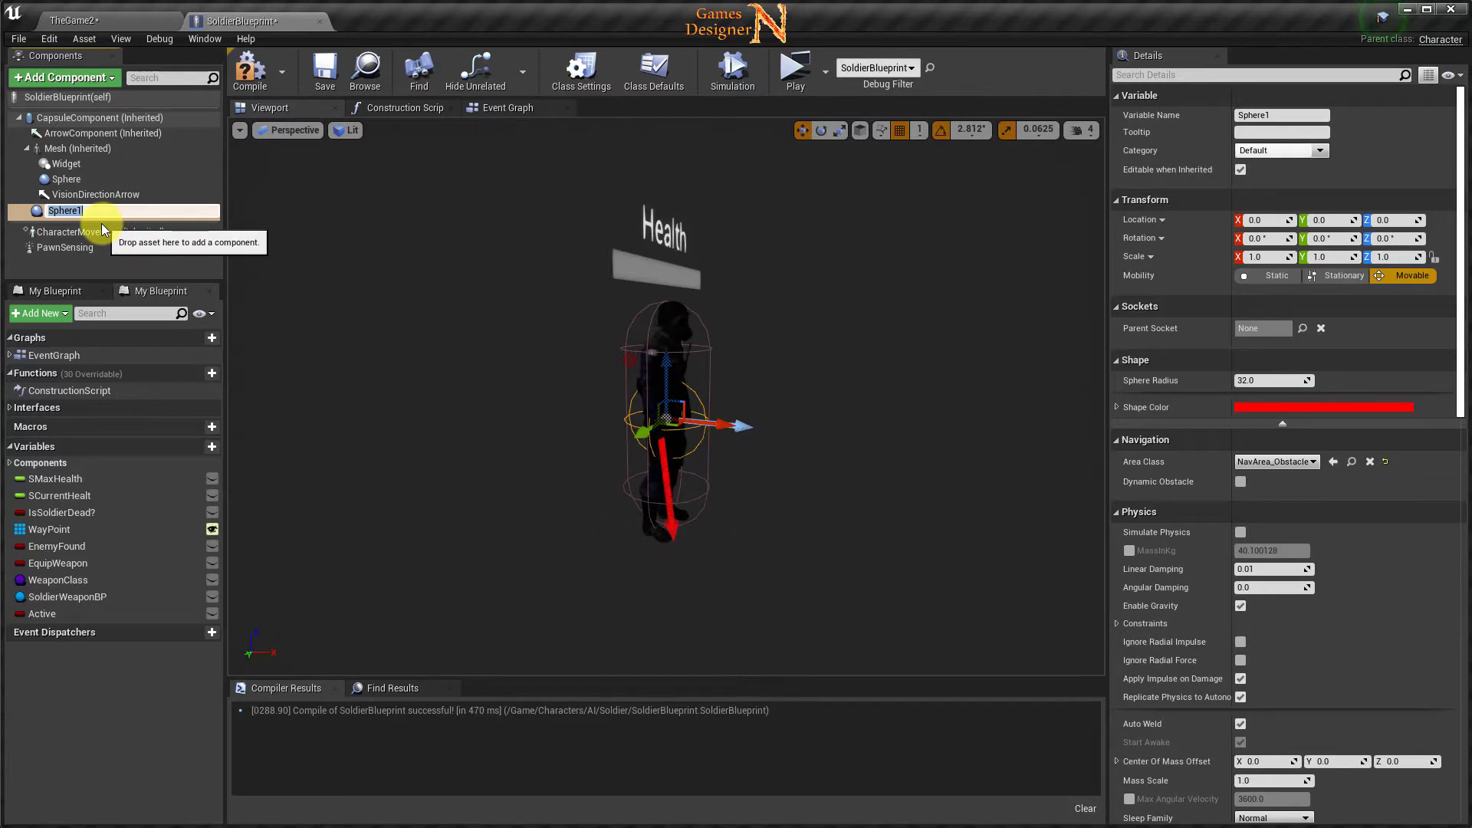
{"action": "type", "text": "Alert"}
{"action": "key", "text": "Return"}
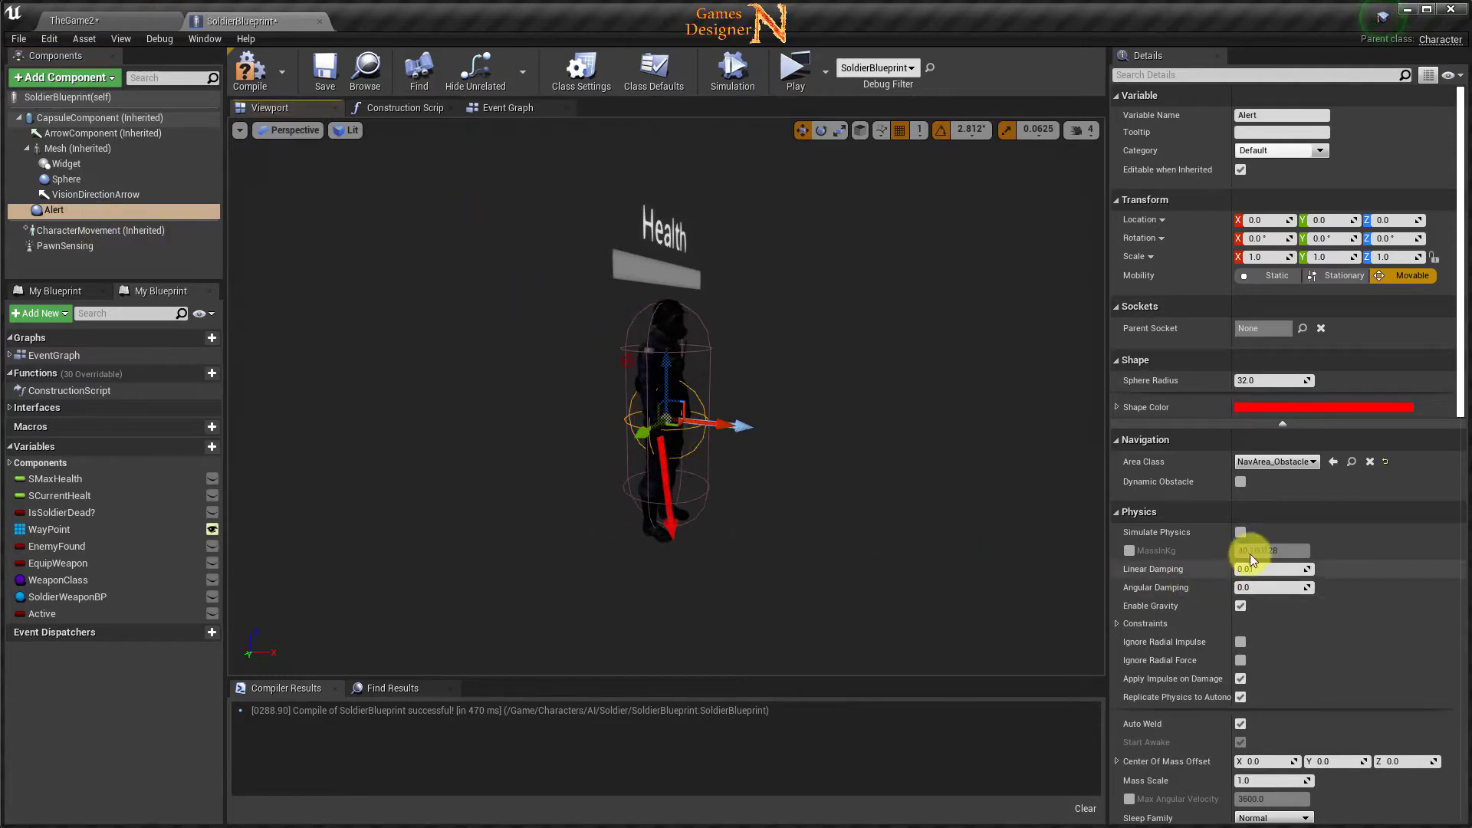
Set the Alert sphere radius to 650 and orbit the viewport to inspect it.
{"action": "left_click", "coordinate": [1262, 381]}
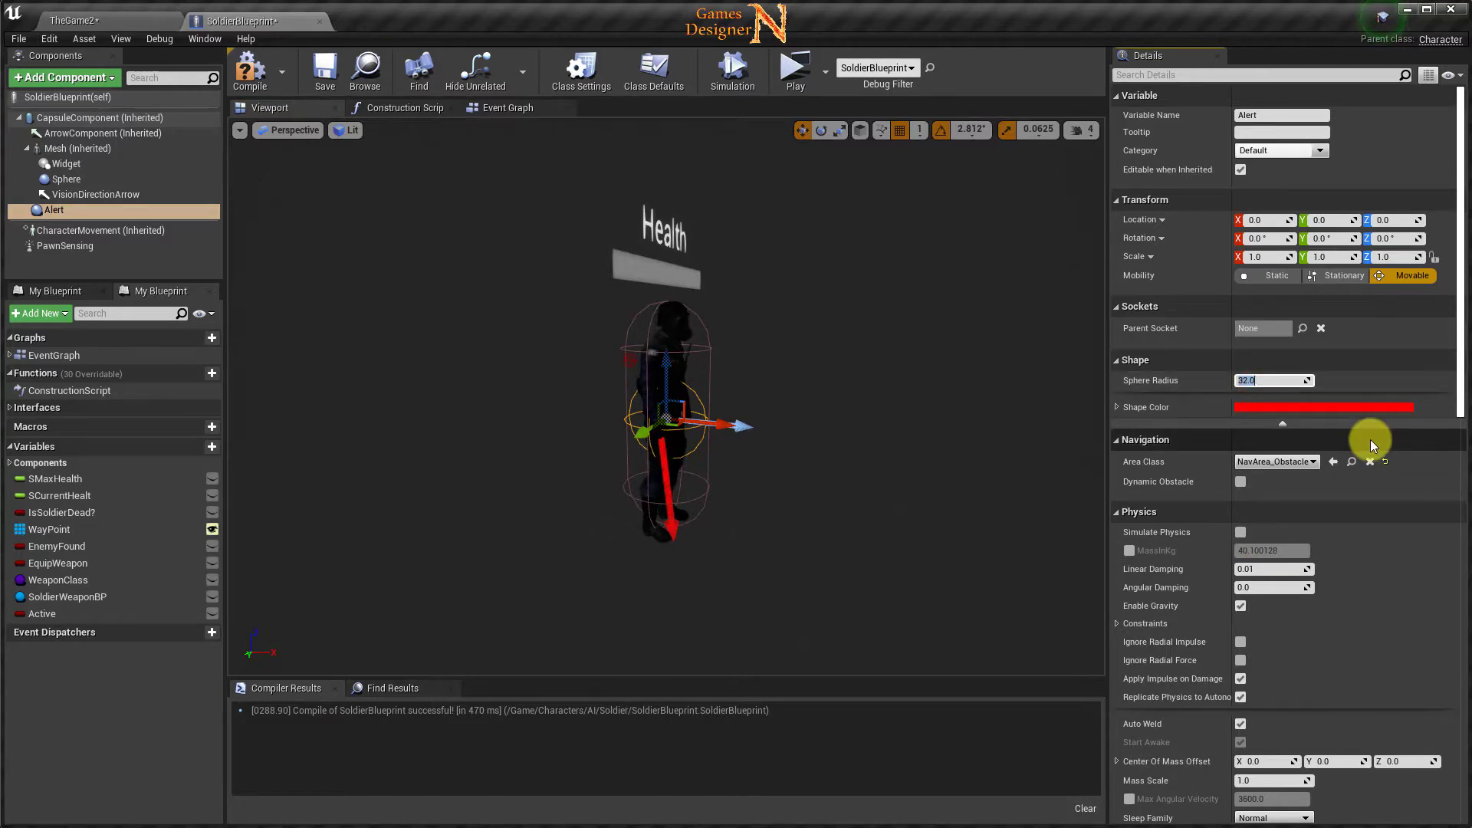
{"action": "type", "text": "650"}
{"action": "key", "text": "Return"}
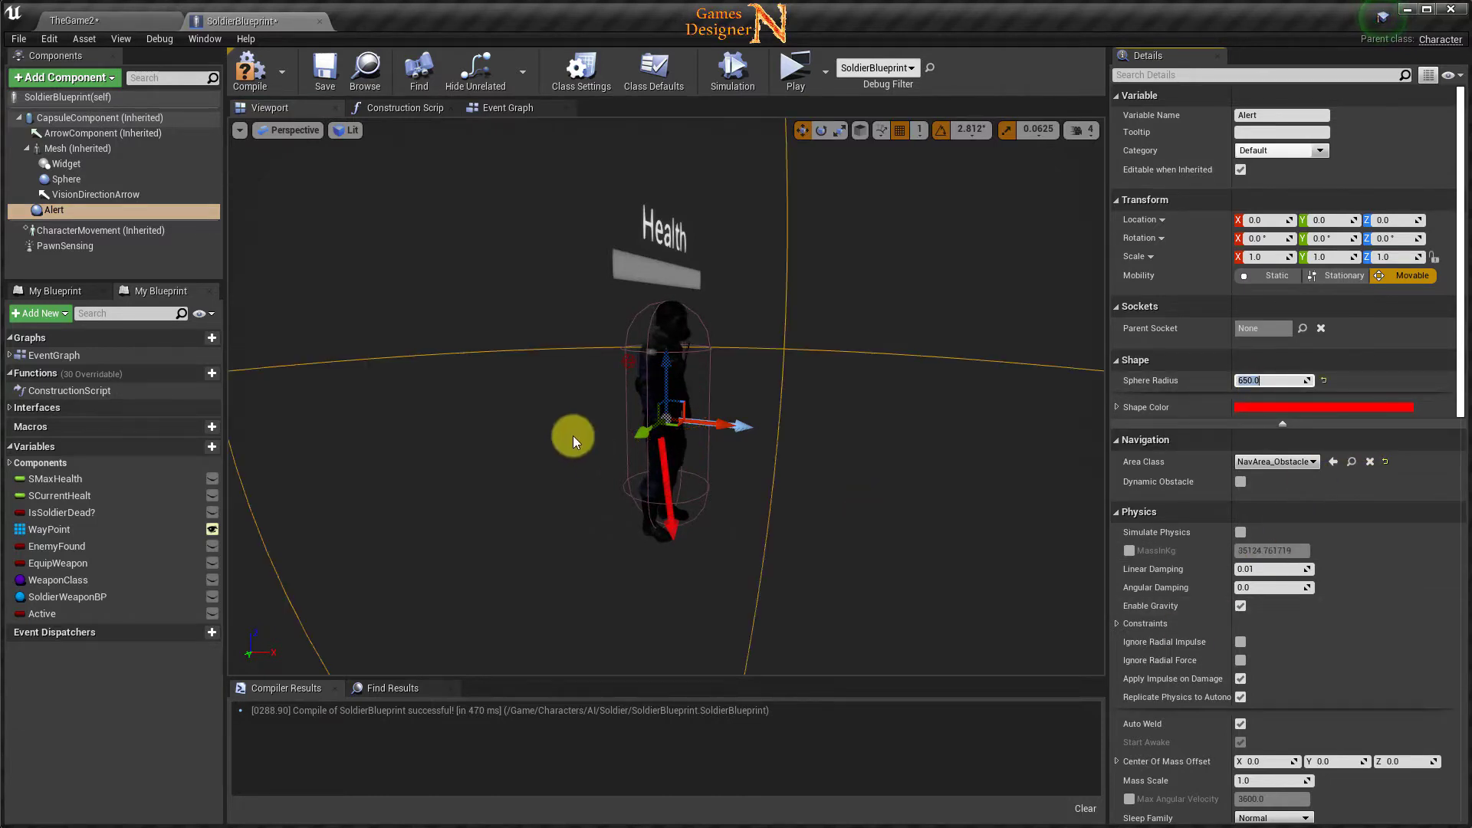
{"action": "left_click_drag", "start_coordinate": [575, 434], "coordinate": [710, 437]}
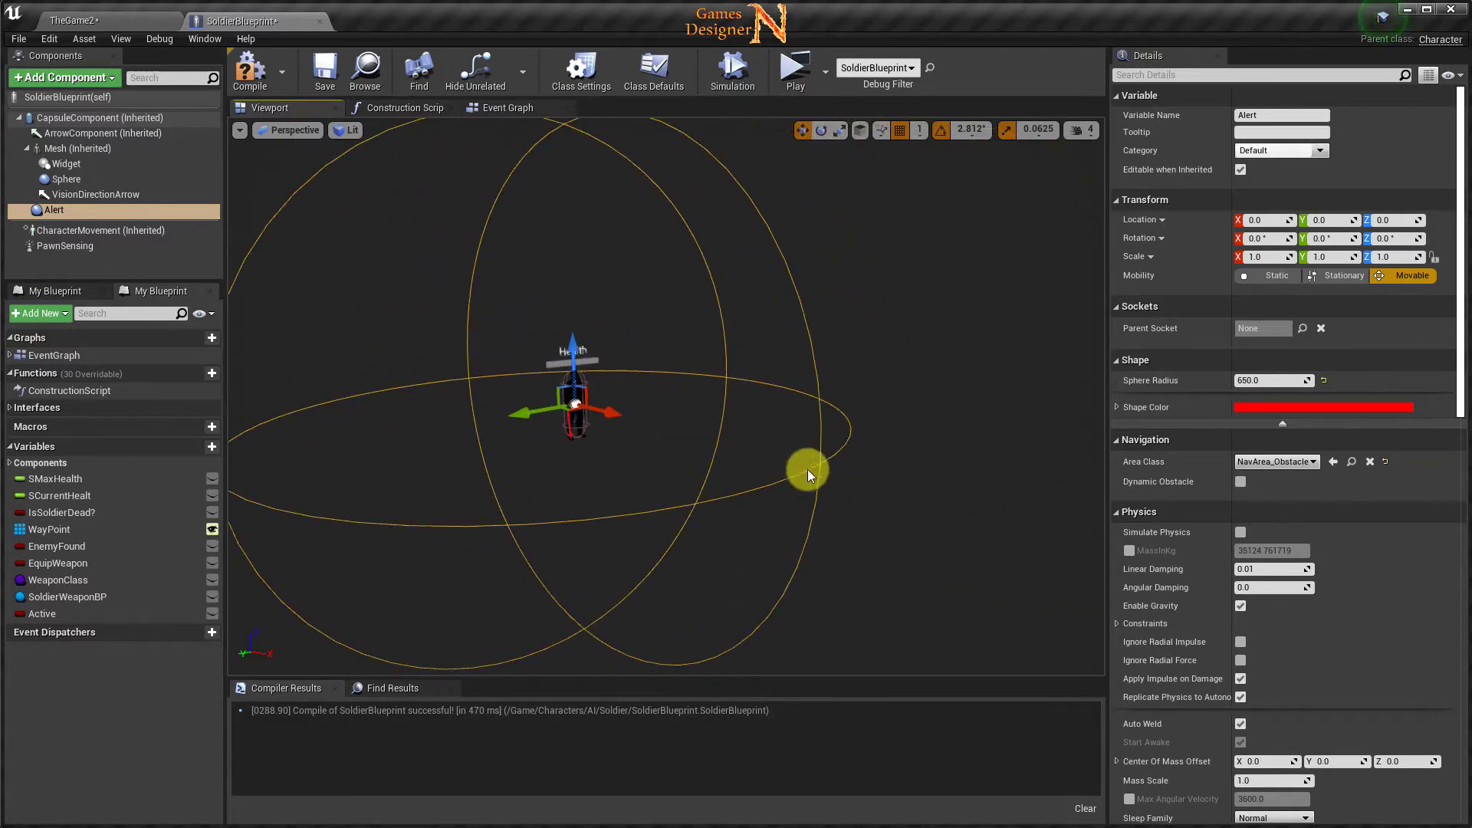
{"action": "mouse_move", "coordinate": [575, 446]}
{"action": "left_mouse_down"}
{"action": "mouse_move", "coordinate": [582, 496]}
{"action": "mouse_move", "coordinate": [148, 483]}
{"action": "left_mouse_up"}
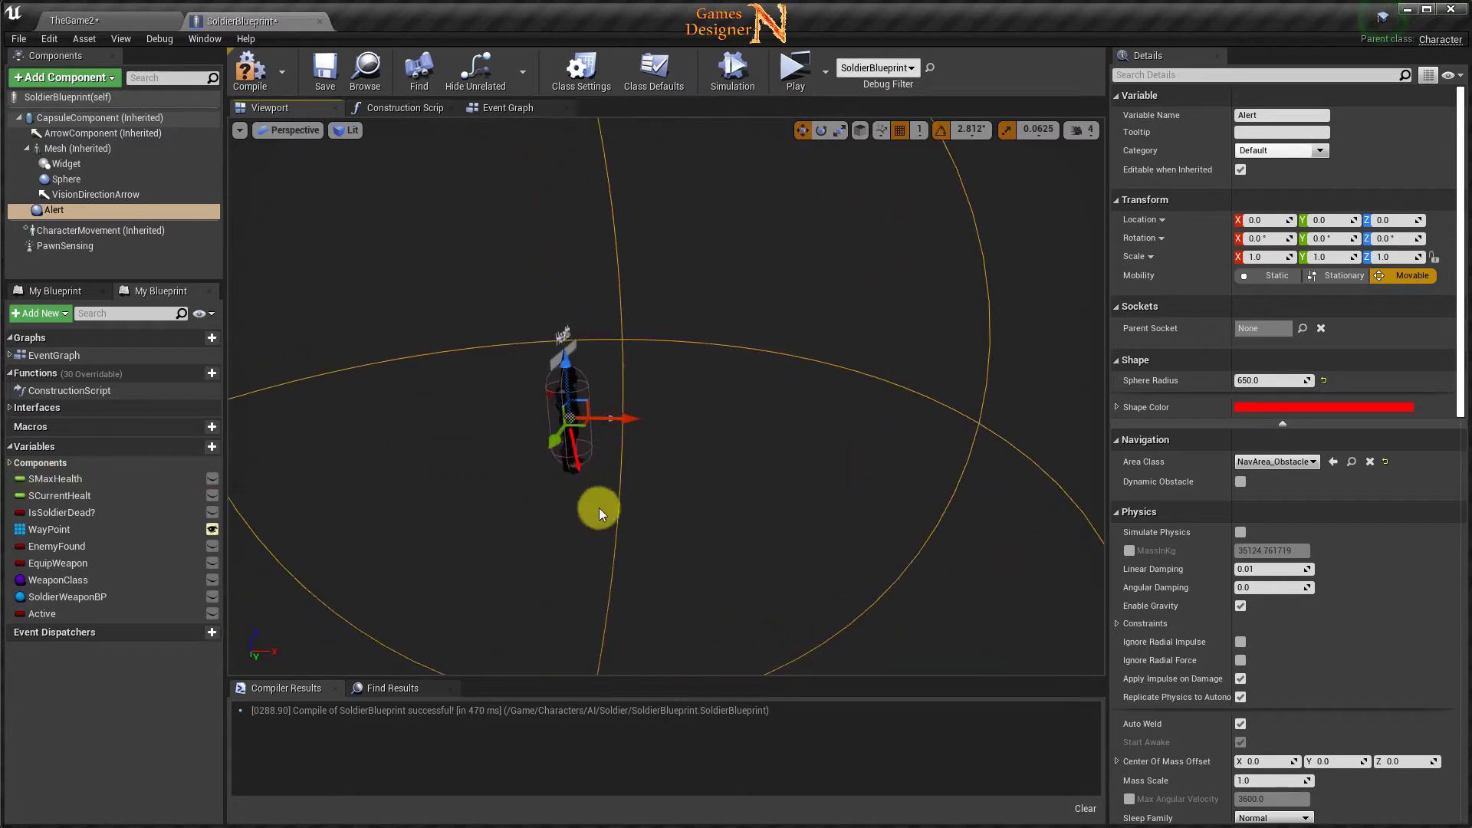
{"action": "mouse_move", "coordinate": [601, 503]}
{"action": "left_mouse_down"}
{"action": "mouse_move", "coordinate": [608, 394]}
{"action": "mouse_move", "coordinate": [595, 470]}
{"action": "mouse_move", "coordinate": [585, 434]}
{"action": "mouse_move", "coordinate": [578, 537]}
{"action": "left_mouse_up"}
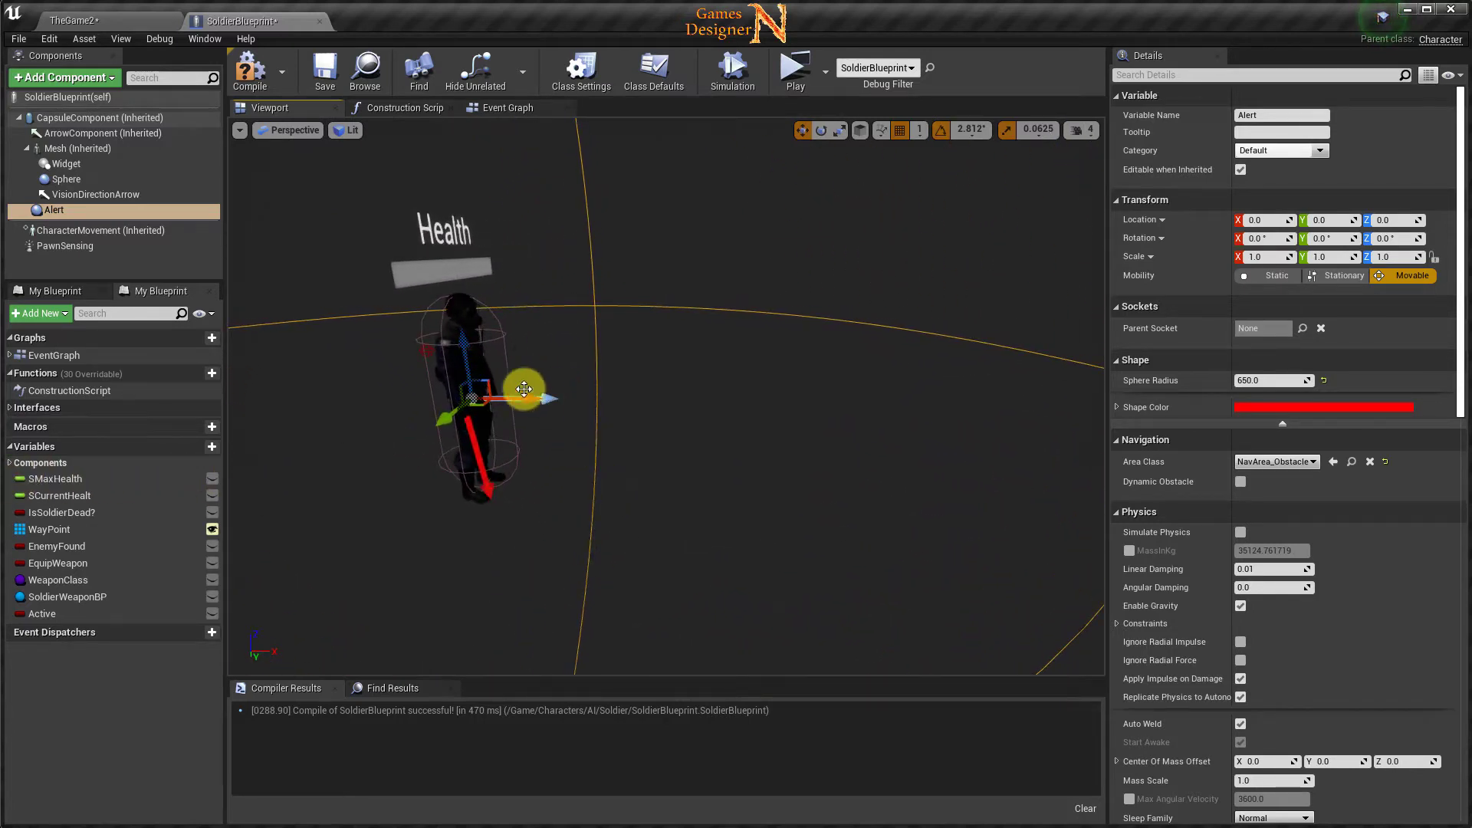
{"action": "left_click", "coordinate": [118, 282]}
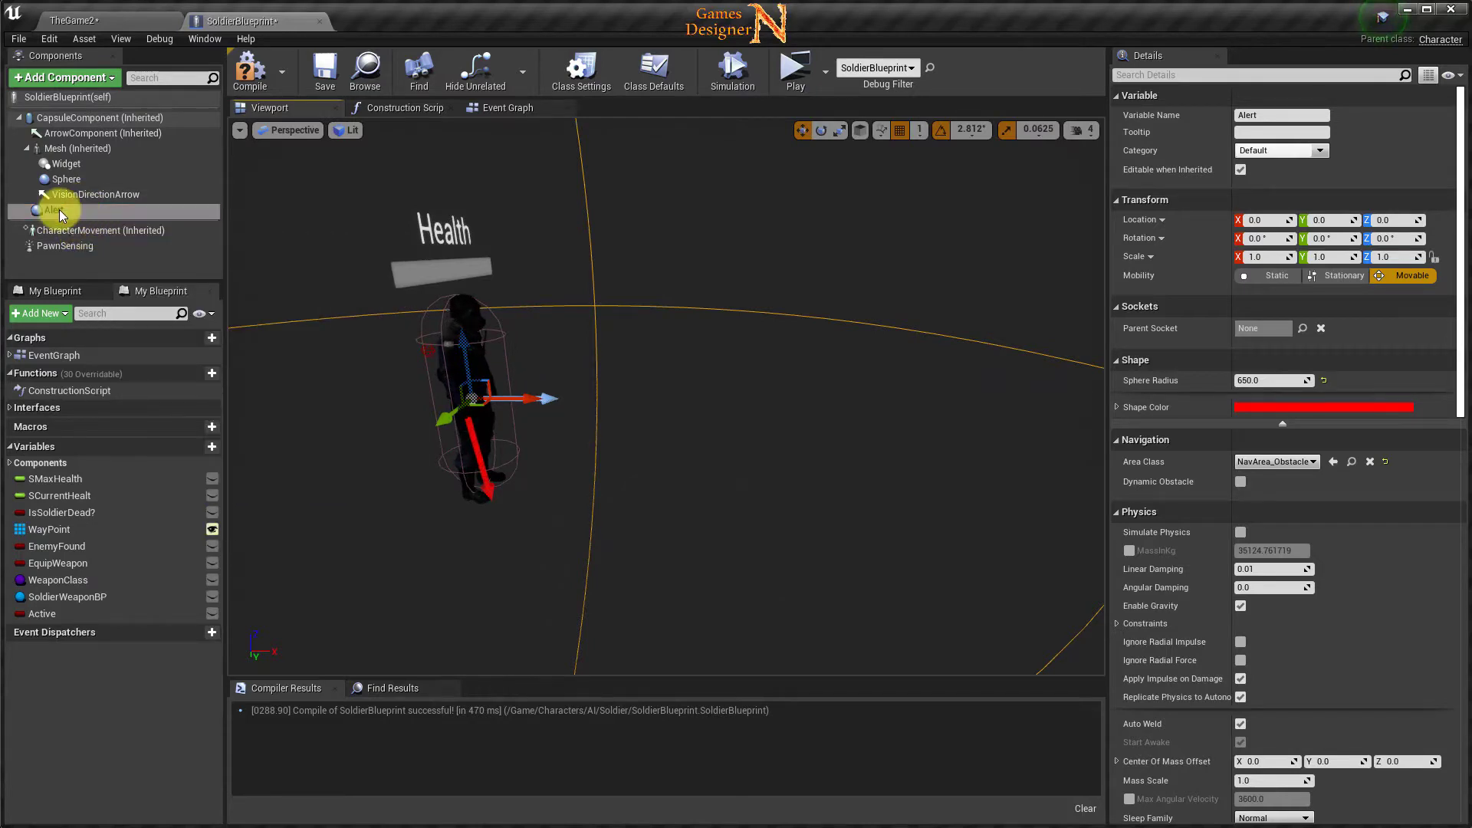
Add On Component Begin Overlap and End Overlap events for Alert, placed at the upper left.
{"action": "left_click_drag", "start_coordinate": [1461, 323], "coordinate": [1437, 745]}
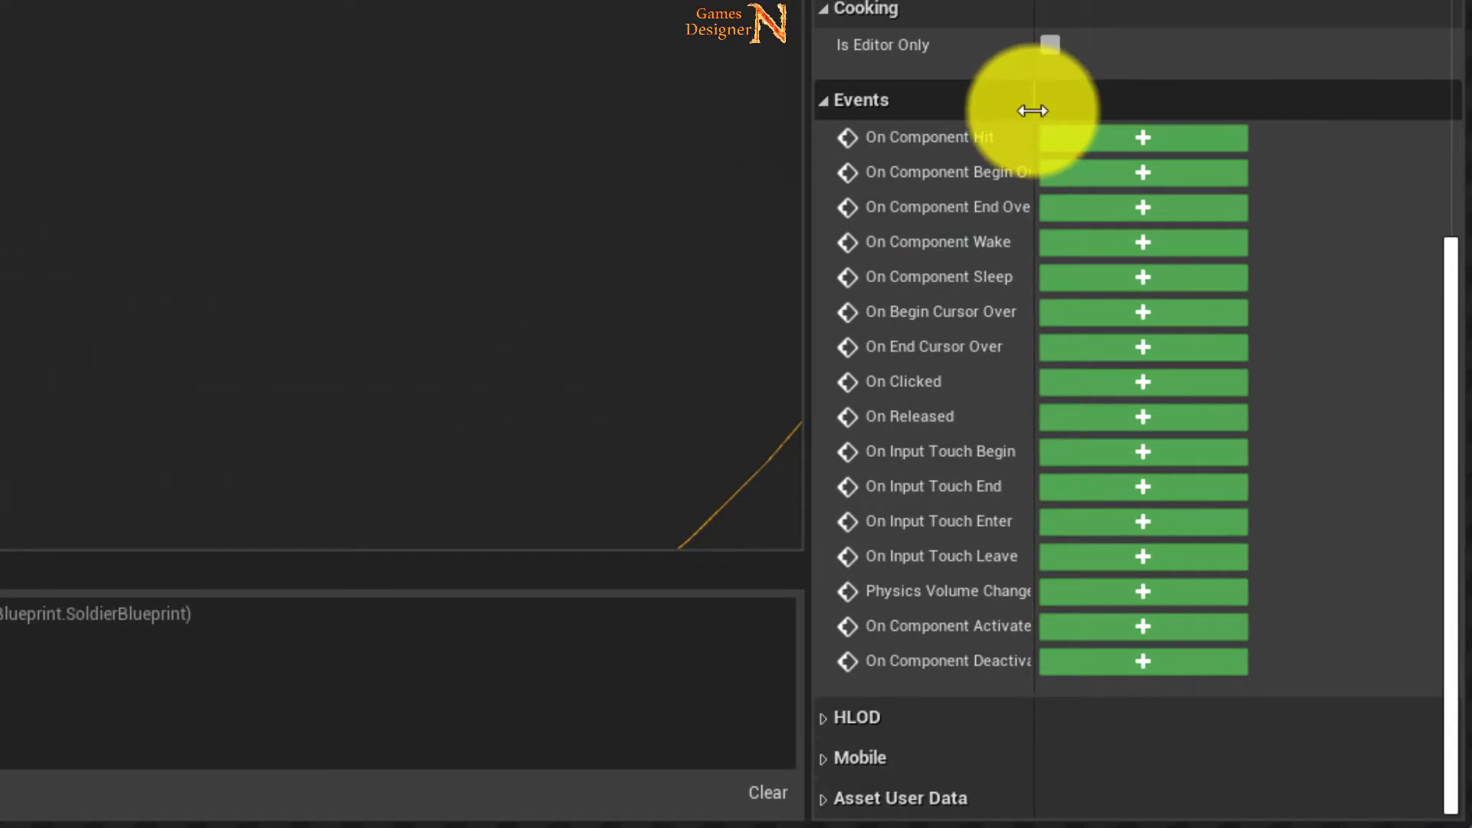
{"action": "left_click_drag", "start_coordinate": [1031, 108], "coordinate": [1138, 109]}
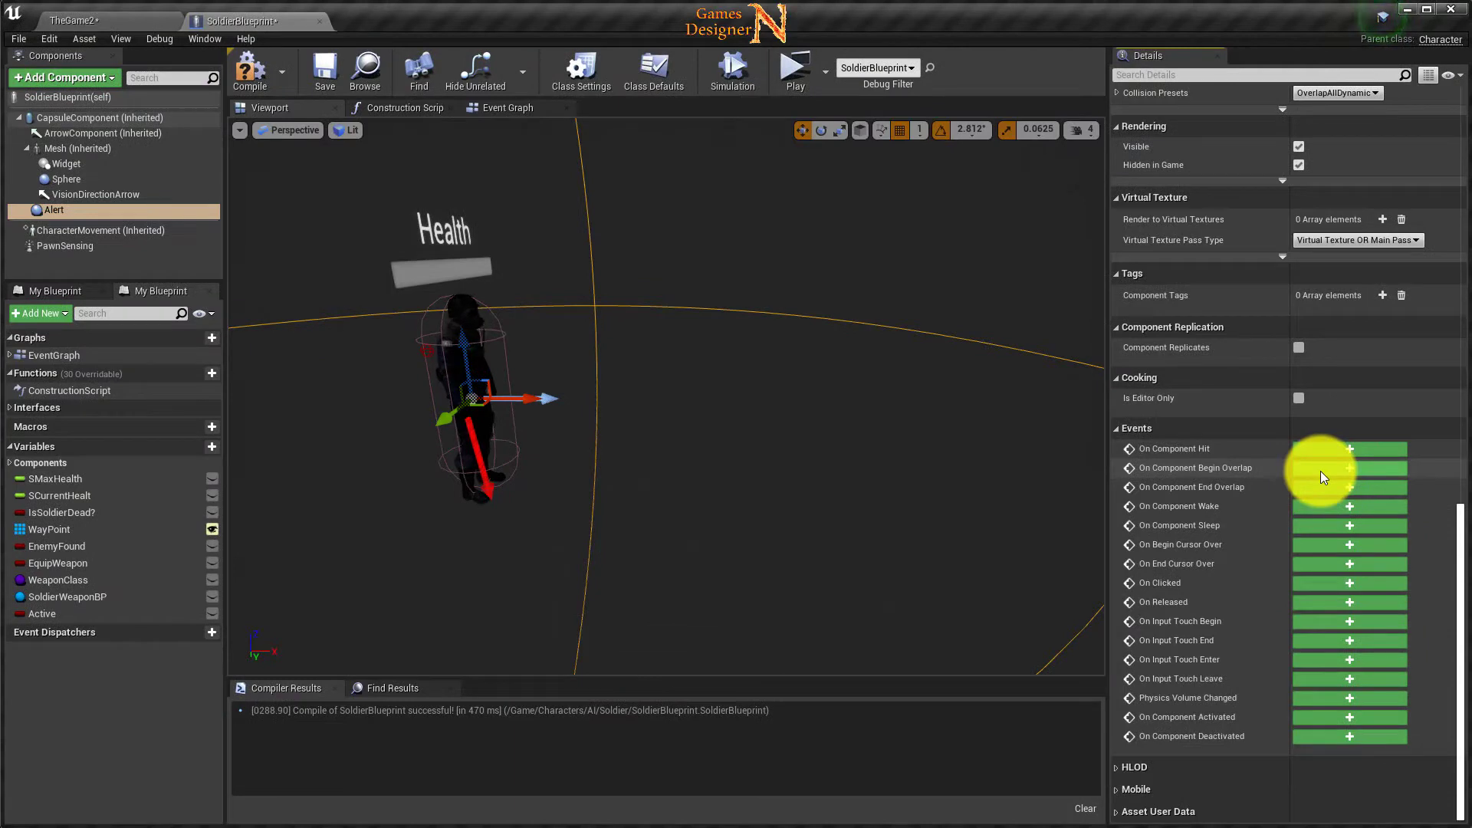
{"action": "left_click", "coordinate": [1320, 469]}
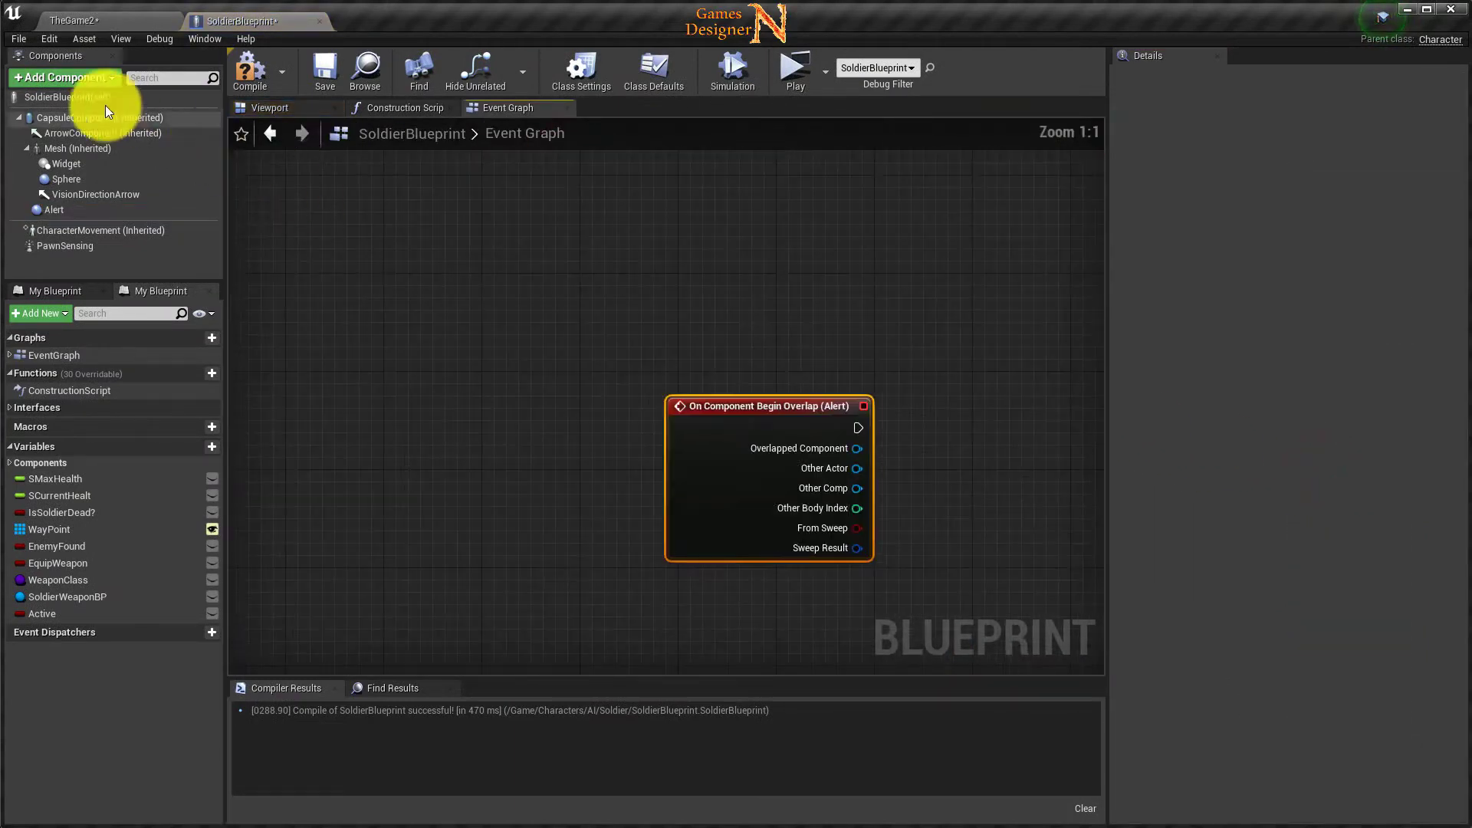
{"action": "left_click", "coordinate": [52, 212]}
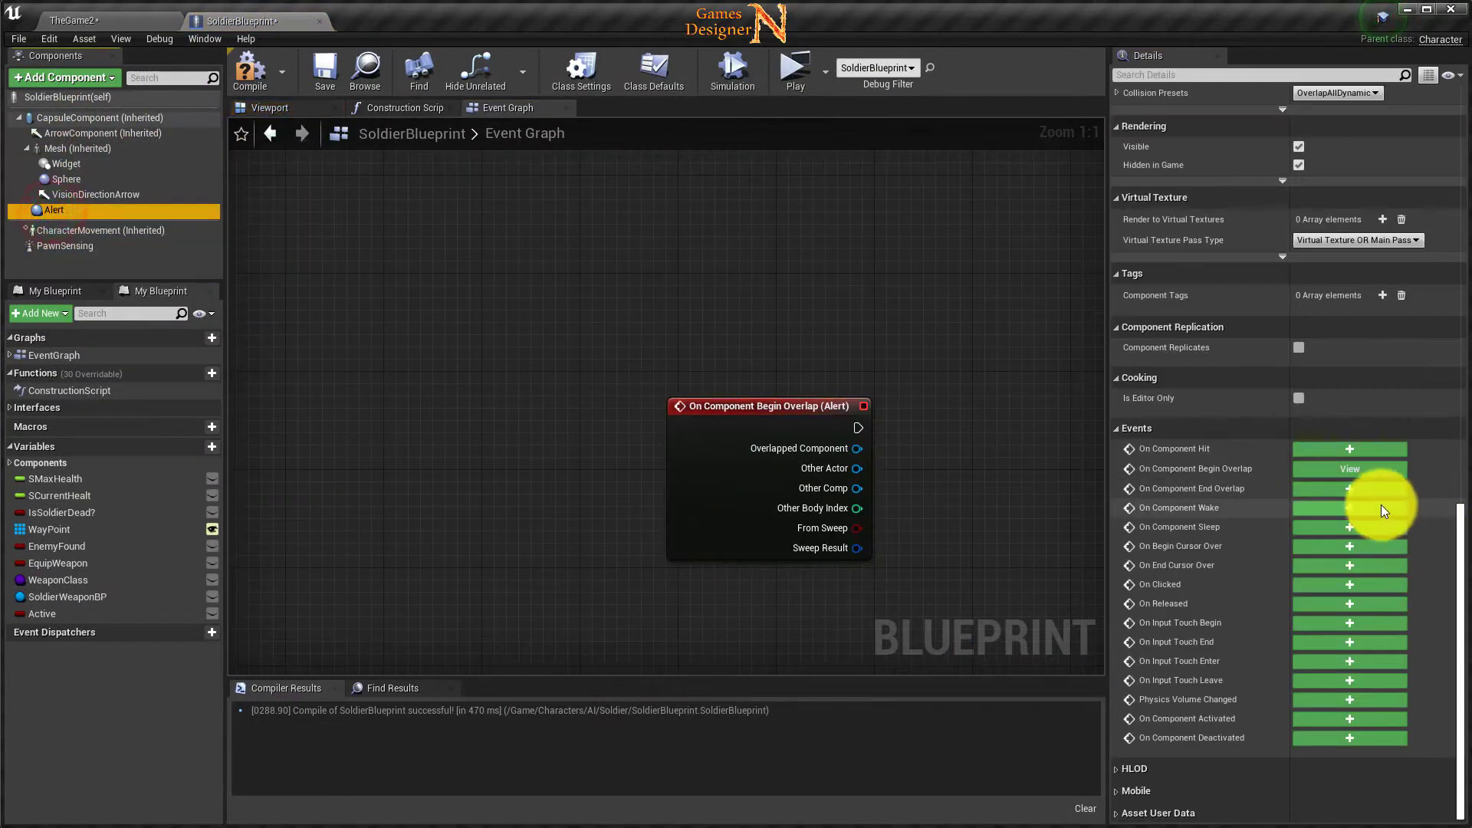
{"action": "left_click", "coordinate": [1357, 491]}
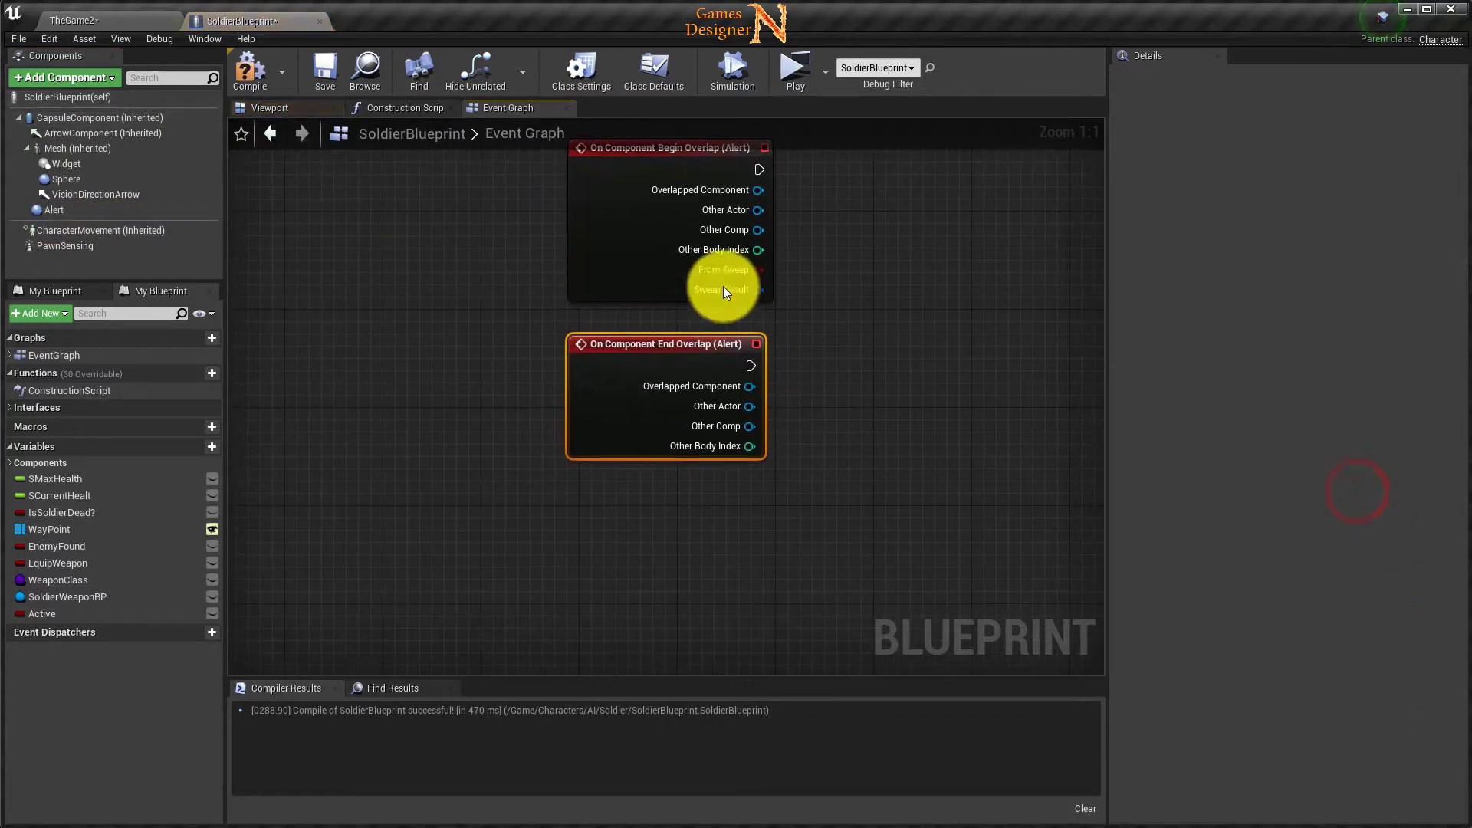
{"action": "mouse_move", "coordinate": [871, 228]}
{"action": "right_mouse_down"}
{"action": "mouse_move", "coordinate": [544, 334]}
{"action": "mouse_move", "coordinate": [625, 381]}
{"action": "right_mouse_up"}
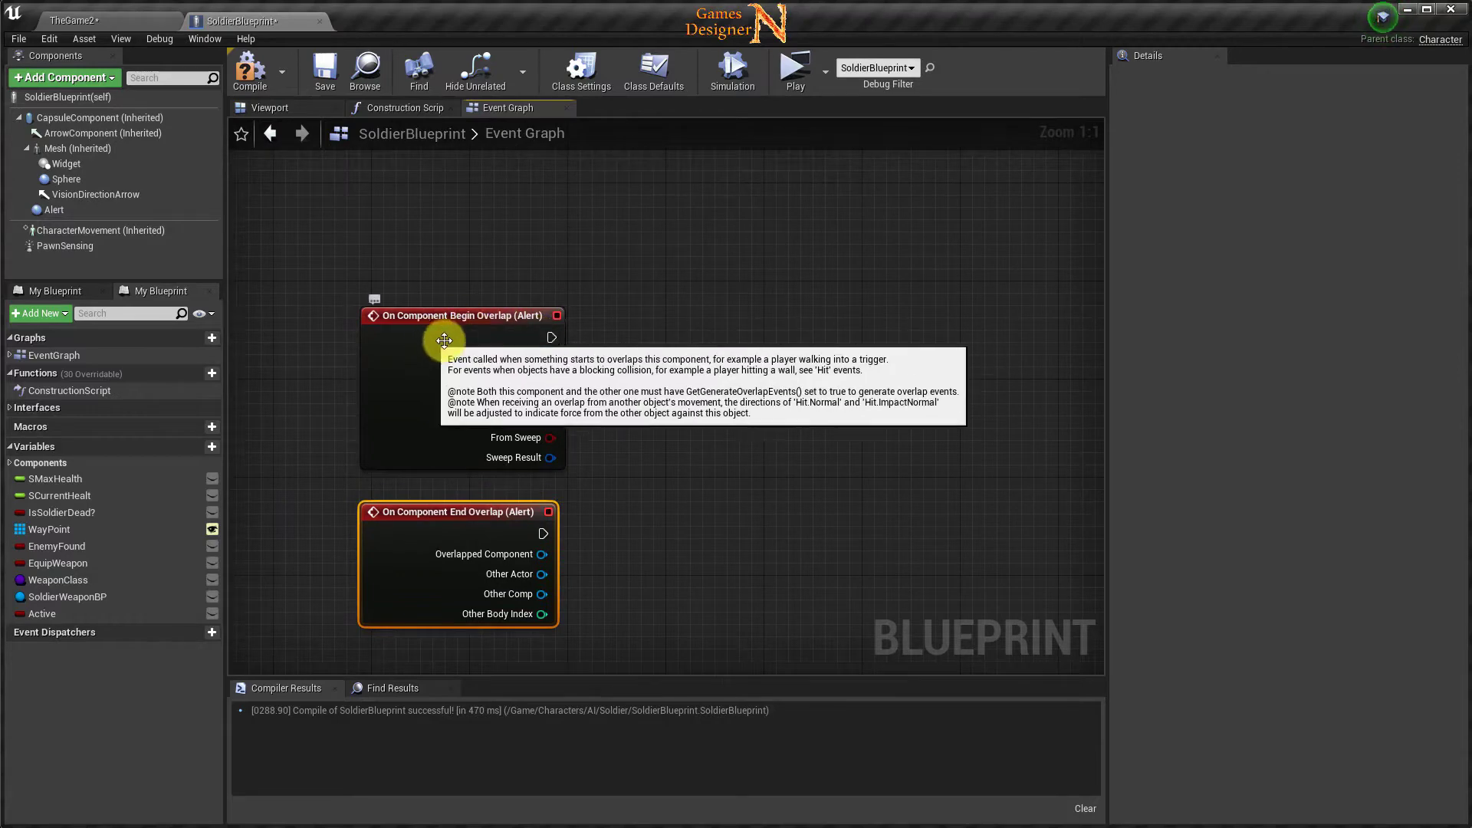
{"action": "right_click_drag", "start_coordinate": [460, 248], "coordinate": [417, 223]}
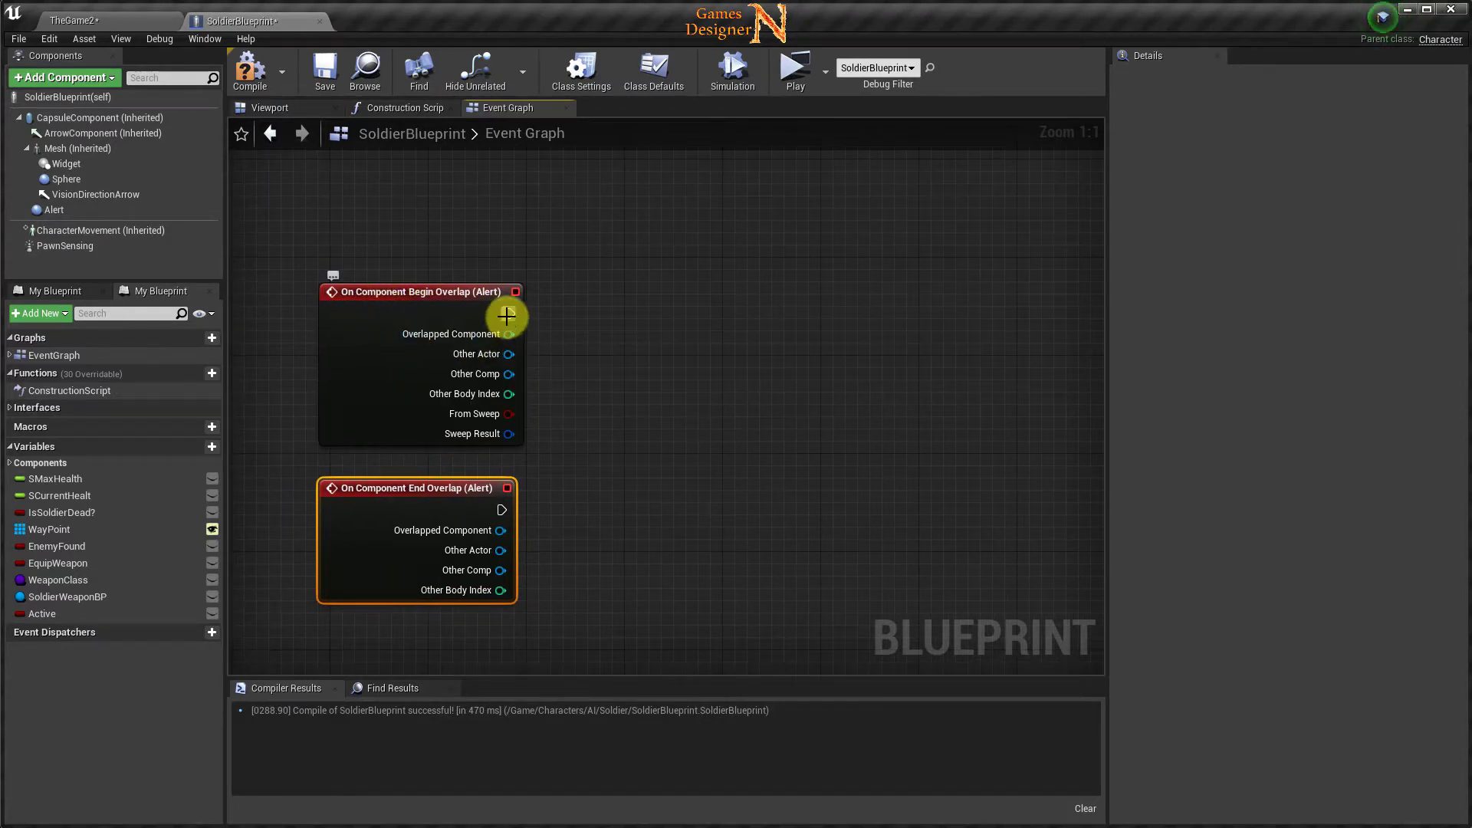
Add a Branch after the Alert begin-overlap event, using an EnemyFound getter as its Condition.
{"action": "left_click_drag", "start_coordinate": [540, 314], "coordinate": [548, 316]}
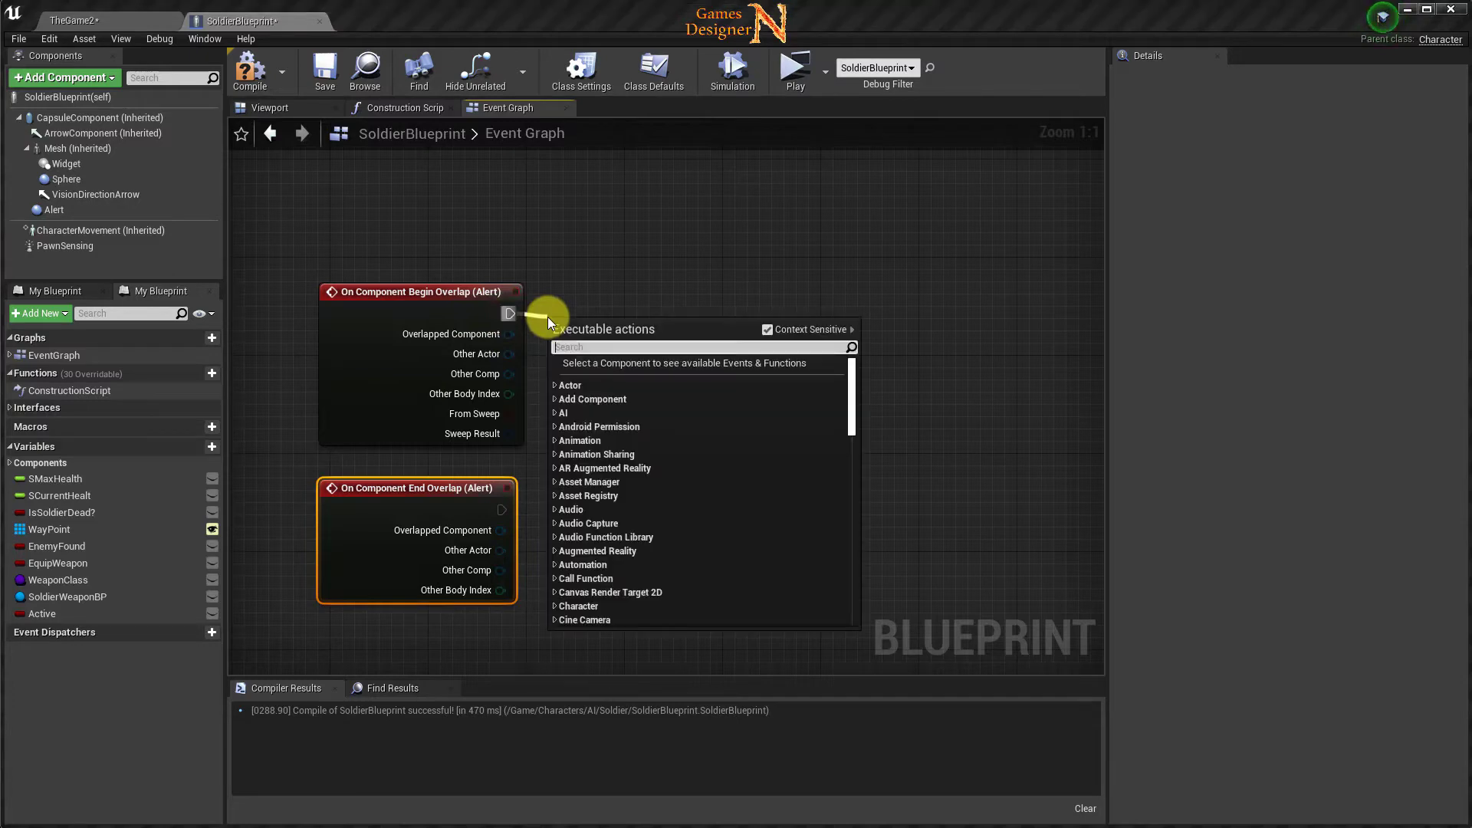
{"action": "type", "text": "b"}
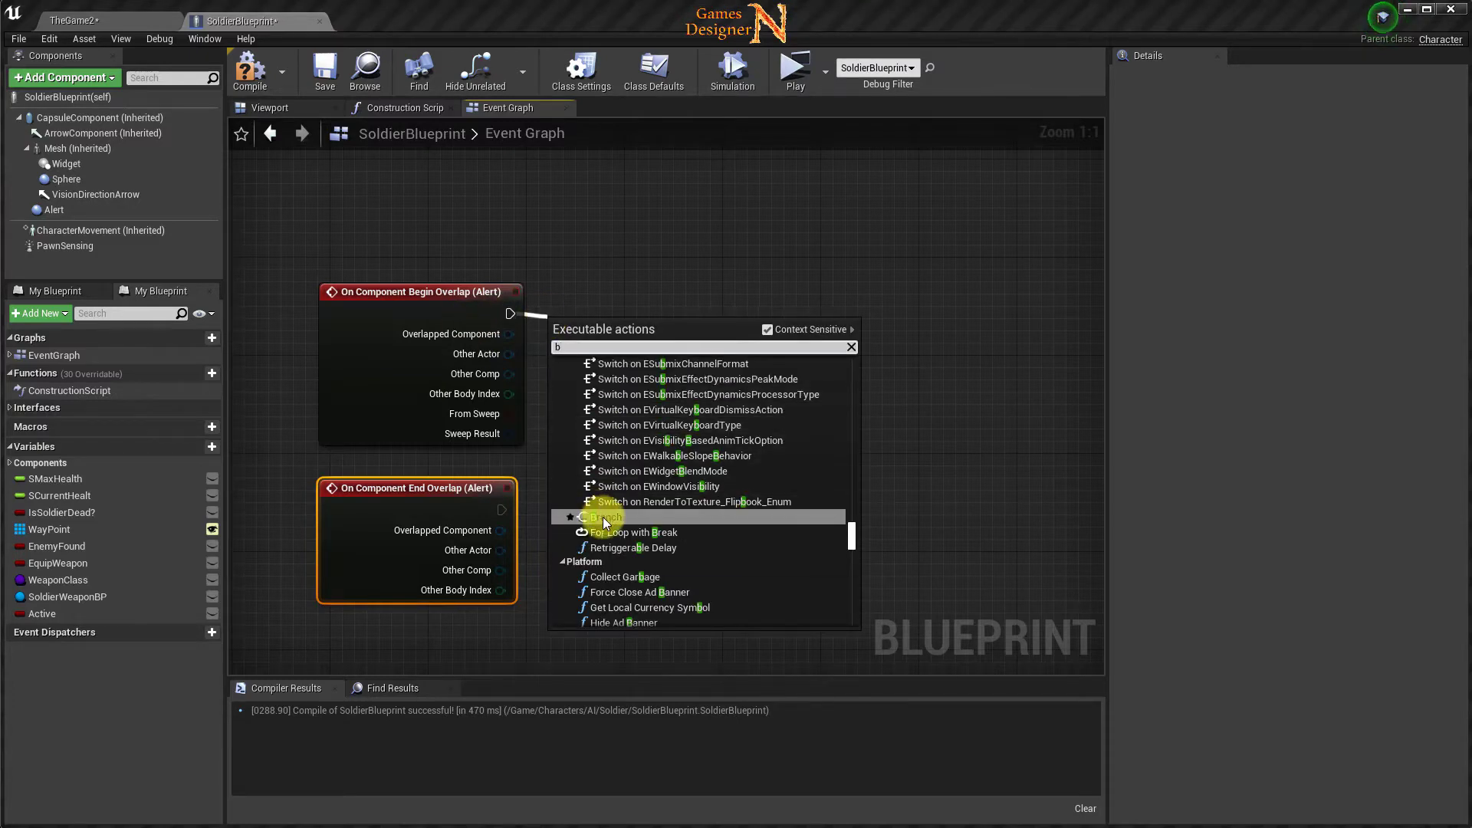
{"action": "left_click", "coordinate": [602, 516]}
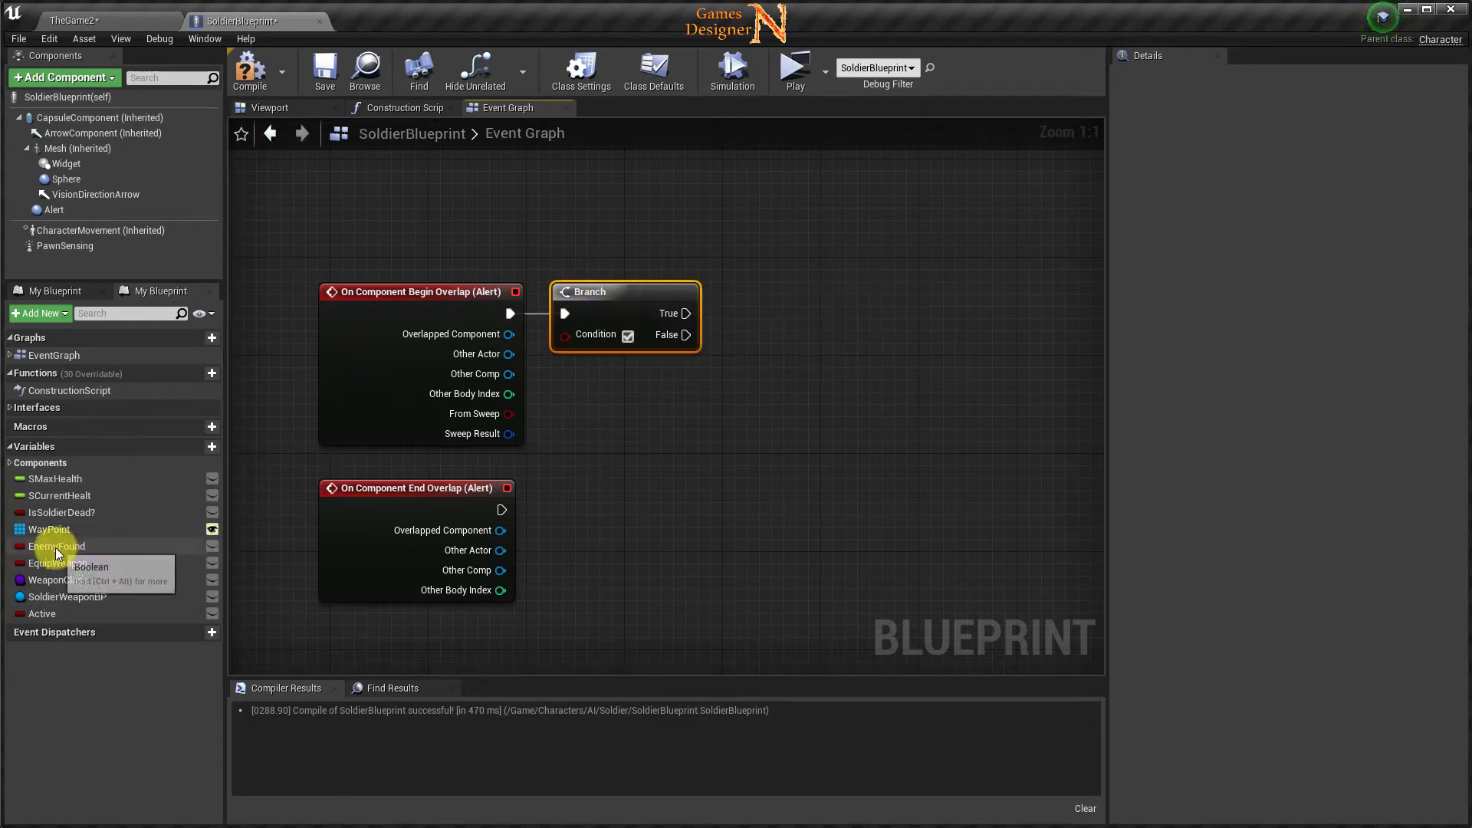
{"action": "mouse_move", "coordinate": [56, 550]}
{"action": "left_mouse_down"}
{"action": "mouse_move", "coordinate": [513, 204]}
{"action": "mouse_move", "coordinate": [433, 217]}
{"action": "mouse_move", "coordinate": [563, 338]}
{"action": "left_mouse_up"}
{"action": "left_click", "coordinate": [454, 232]}
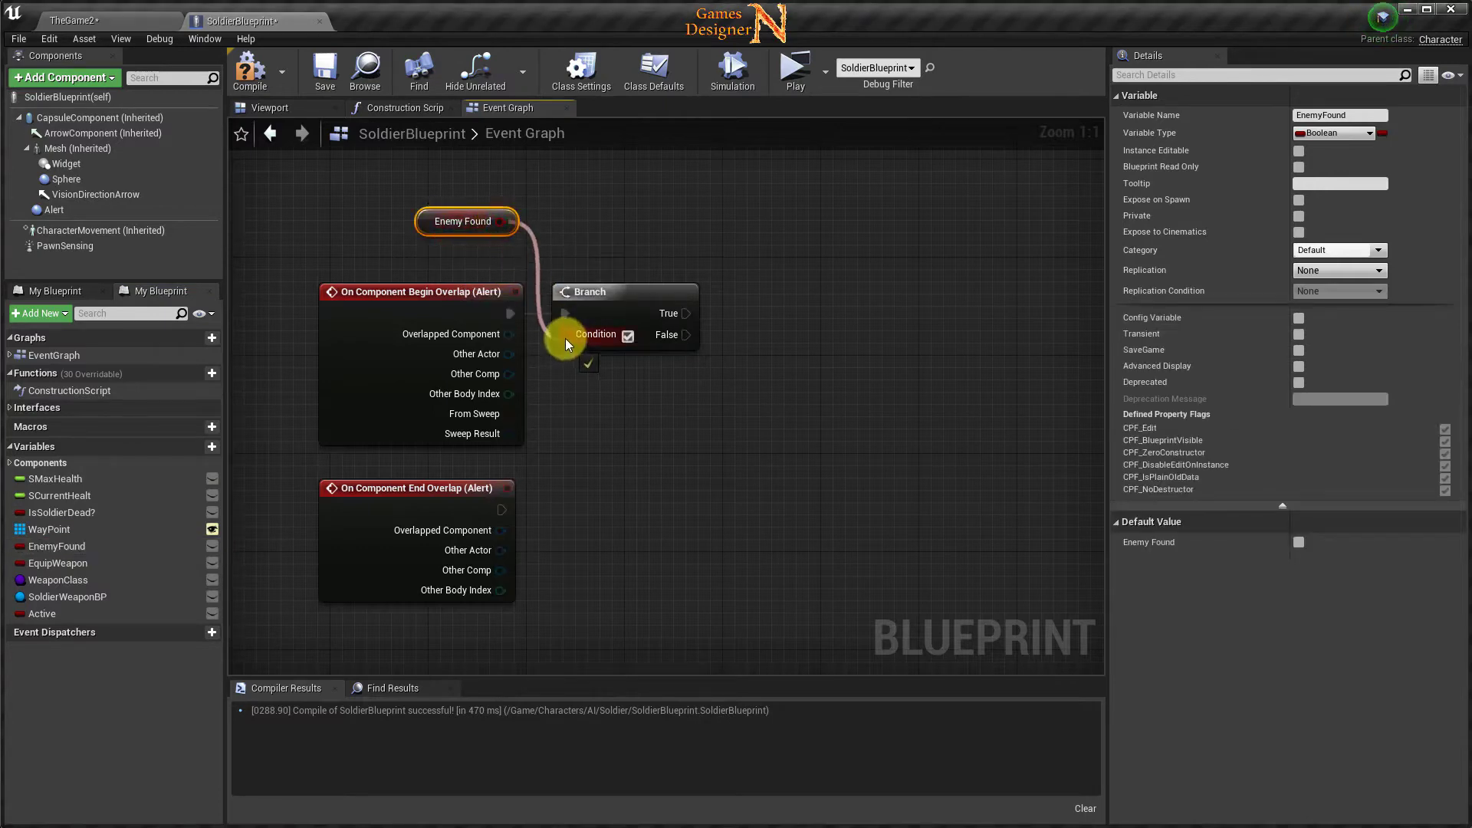
{"action": "right_click_drag", "start_coordinate": [669, 397], "coordinate": [622, 417]}
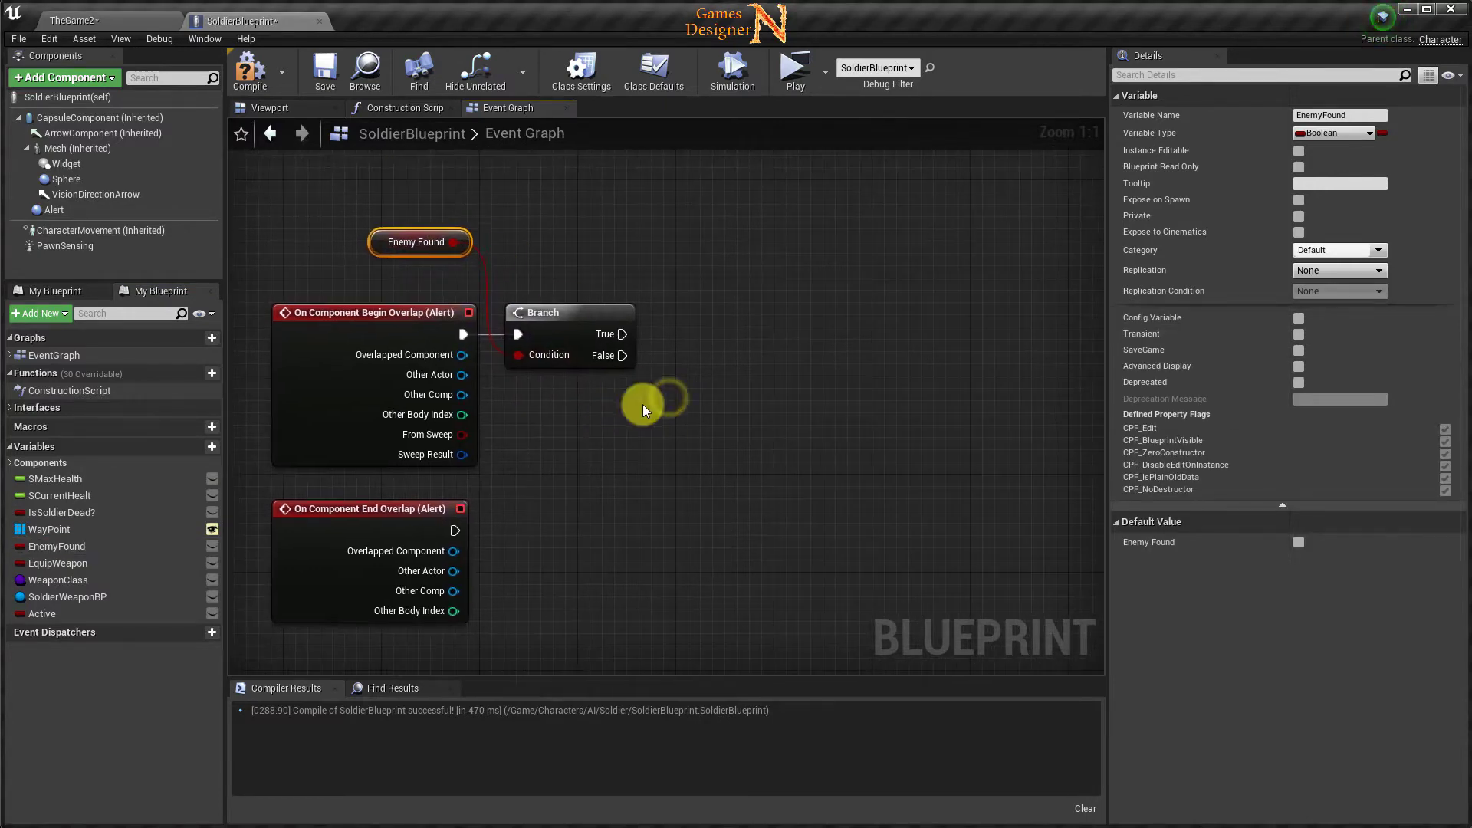
{"action": "mouse_move", "coordinate": [385, 235]}
{"action": "left_mouse_down"}
{"action": "mouse_move", "coordinate": [411, 256]}
{"action": "mouse_move", "coordinate": [399, 266]}
{"action": "left_mouse_up"}
{"action": "right_click_drag", "start_coordinate": [641, 453], "coordinate": [612, 451]}
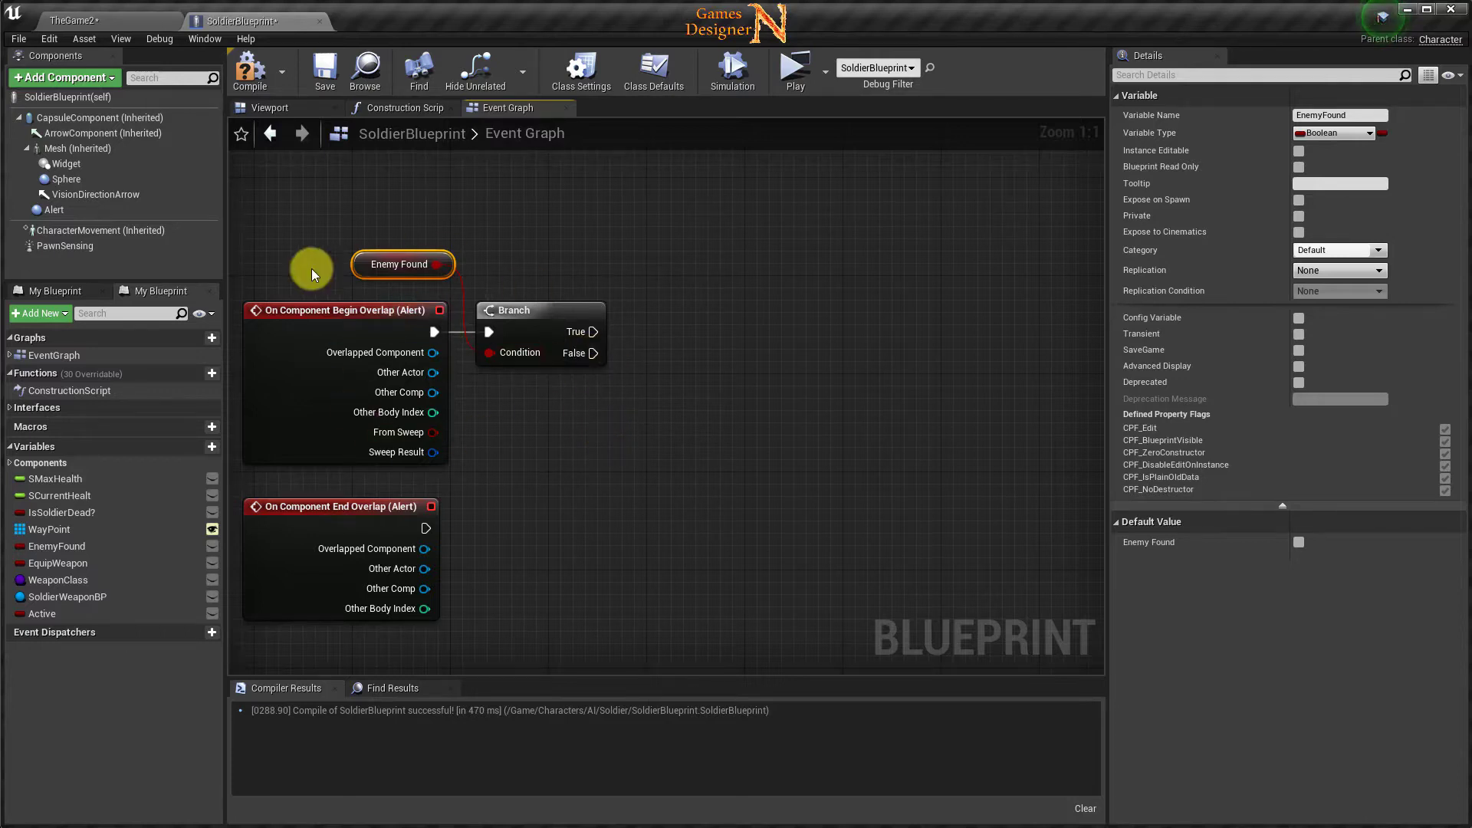
Cast Other Actor to CharacterBlueprint, running it from the Branch's False output.
{"action": "left_click_drag", "start_coordinate": [592, 353], "coordinate": [633, 353]}
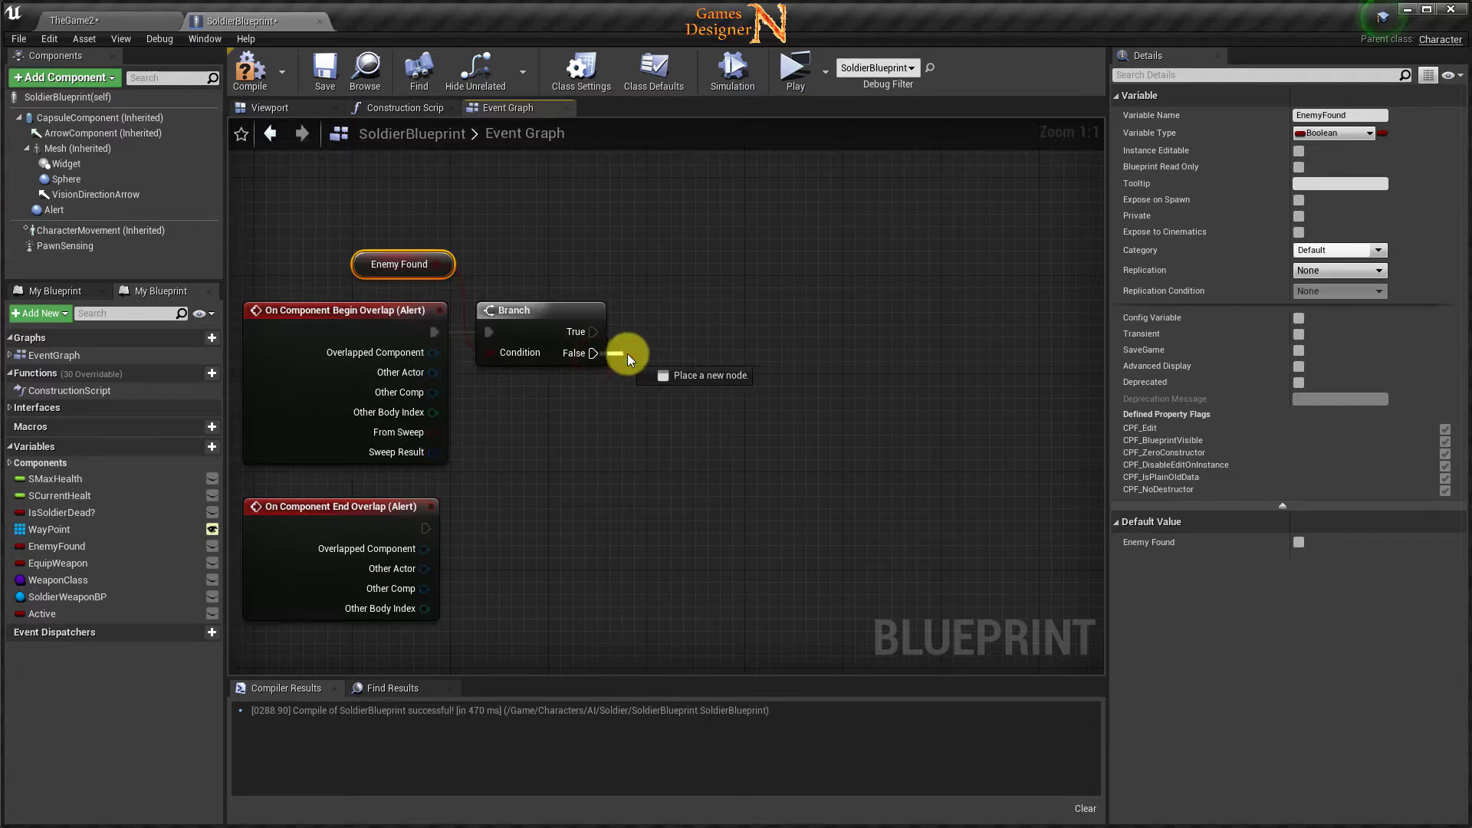
{"action": "left_click", "coordinate": [573, 434]}
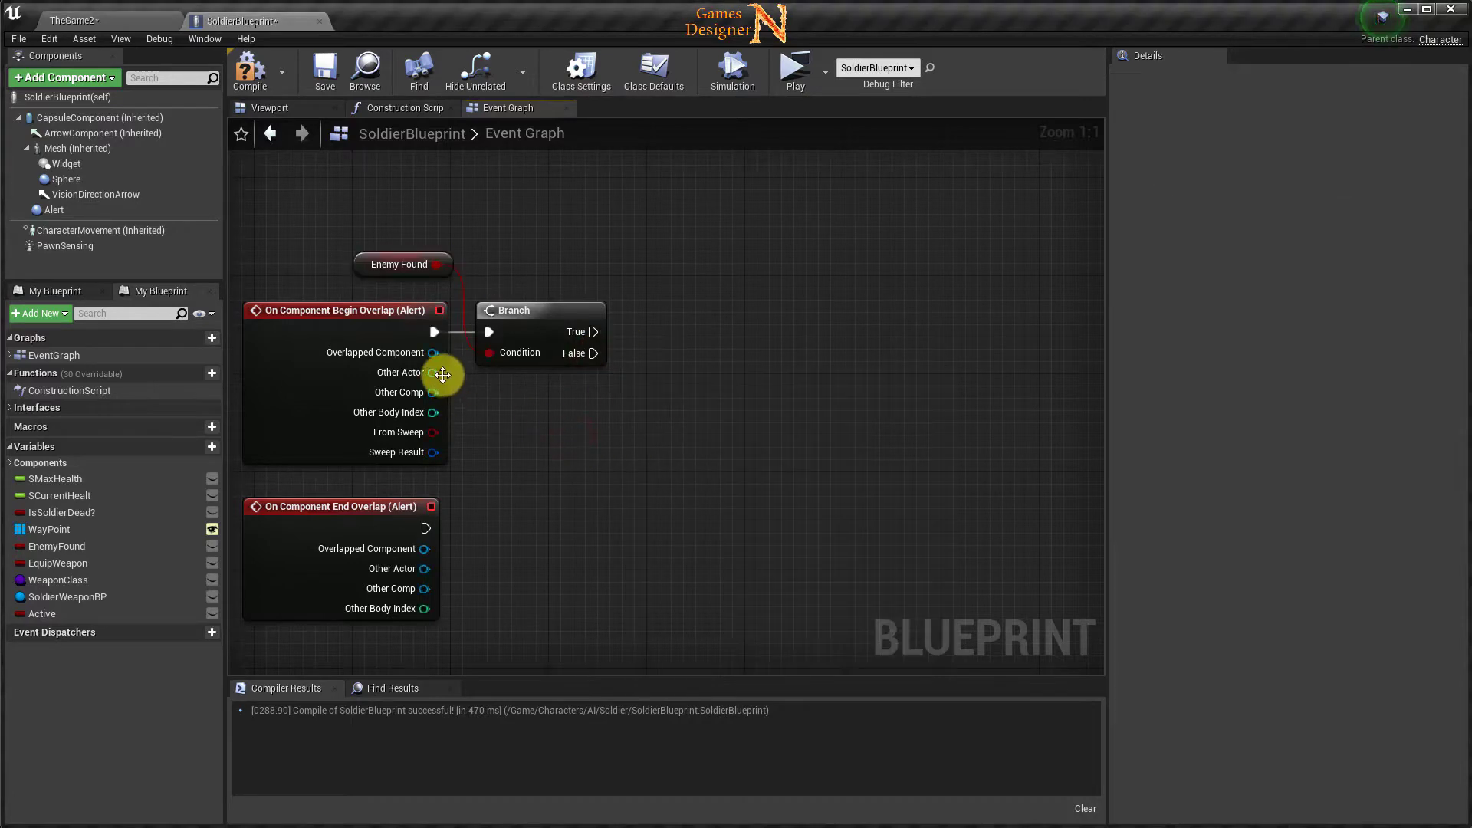
{"action": "left_click_drag", "start_coordinate": [434, 373], "coordinate": [654, 375]}
{"action": "type", "text": "cas"}
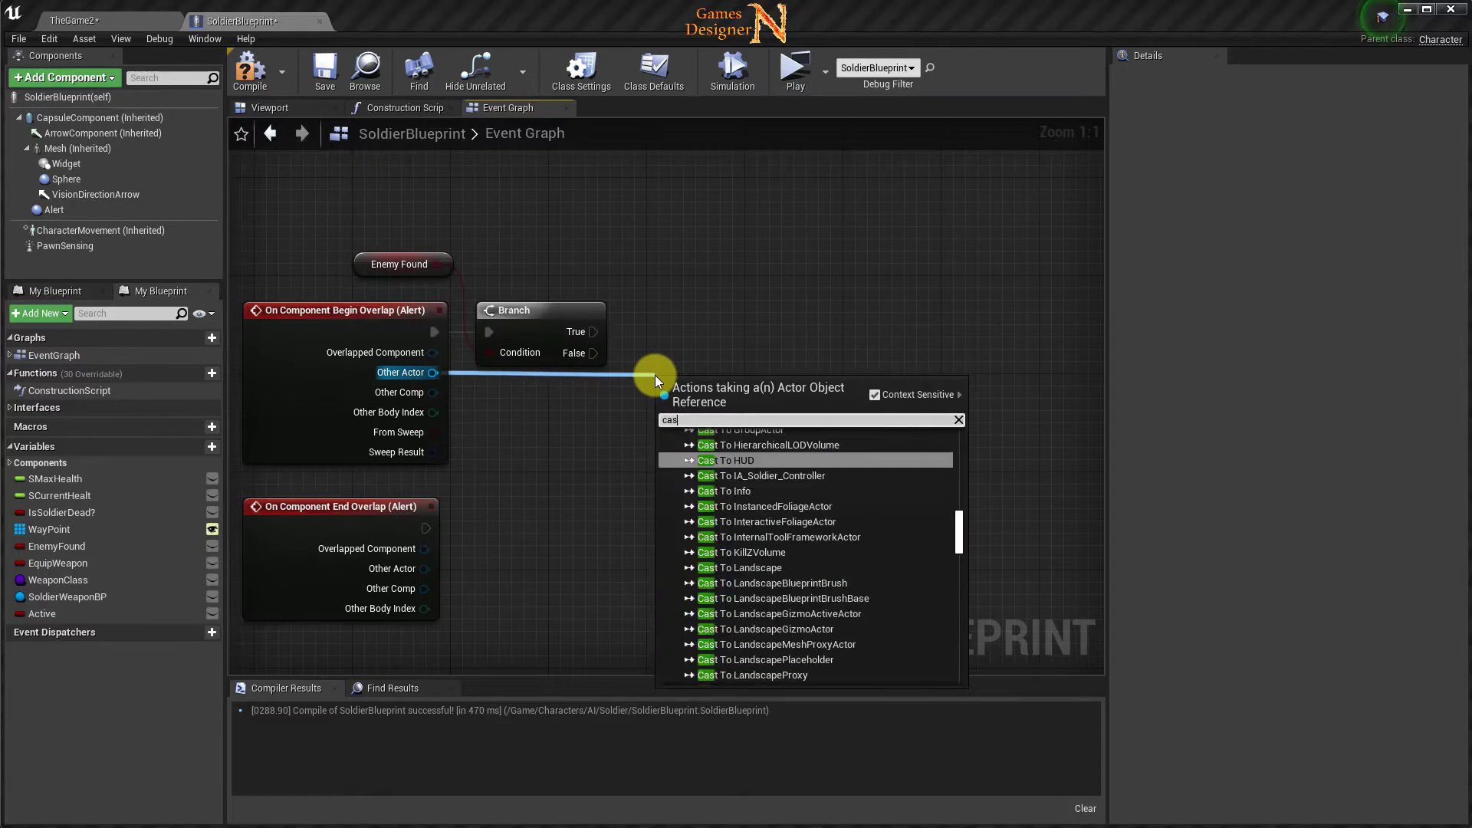
{"action": "type", "text": "t to "}
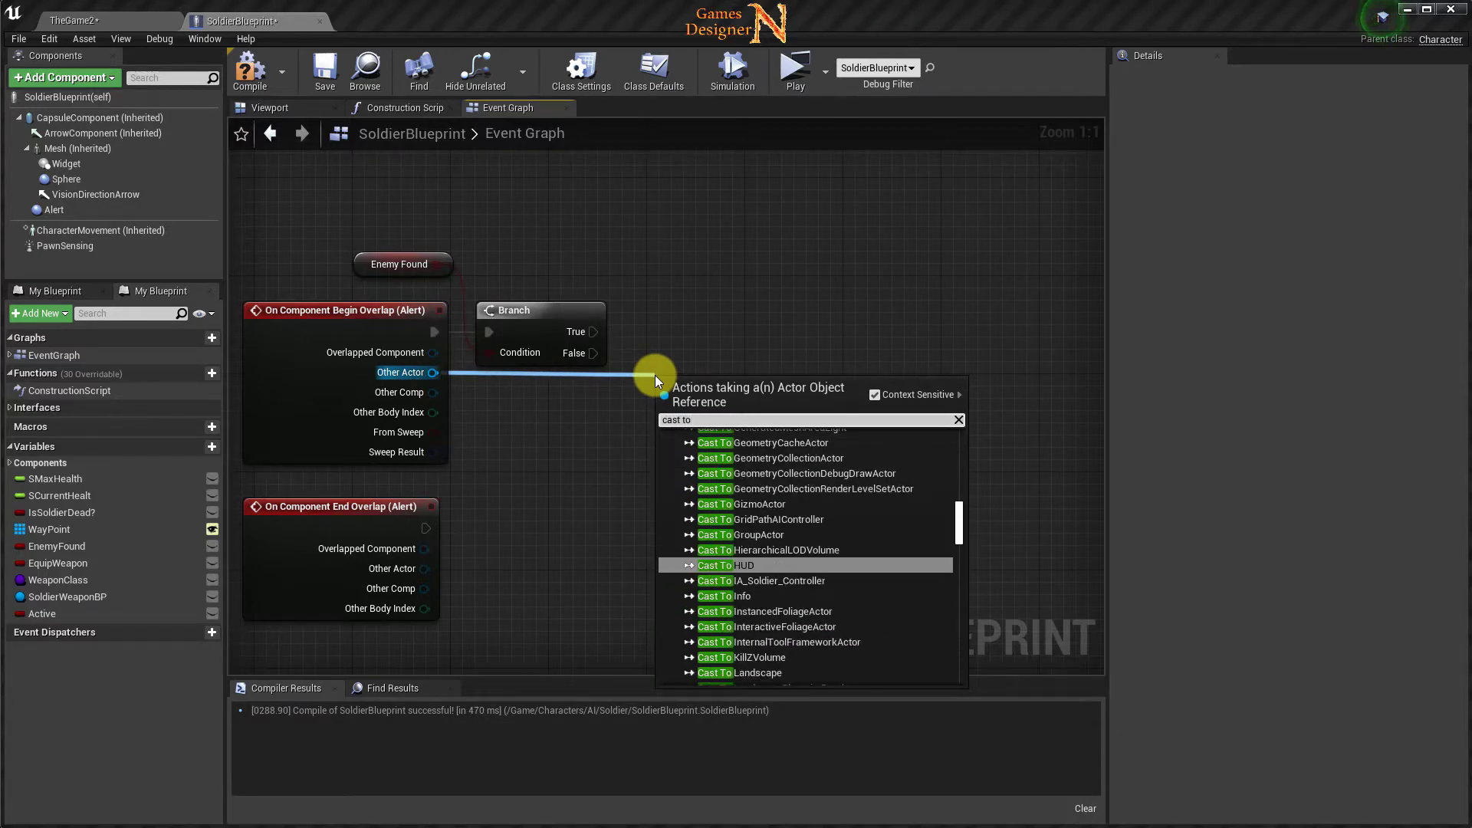
{"action": "type", "text": "char"}
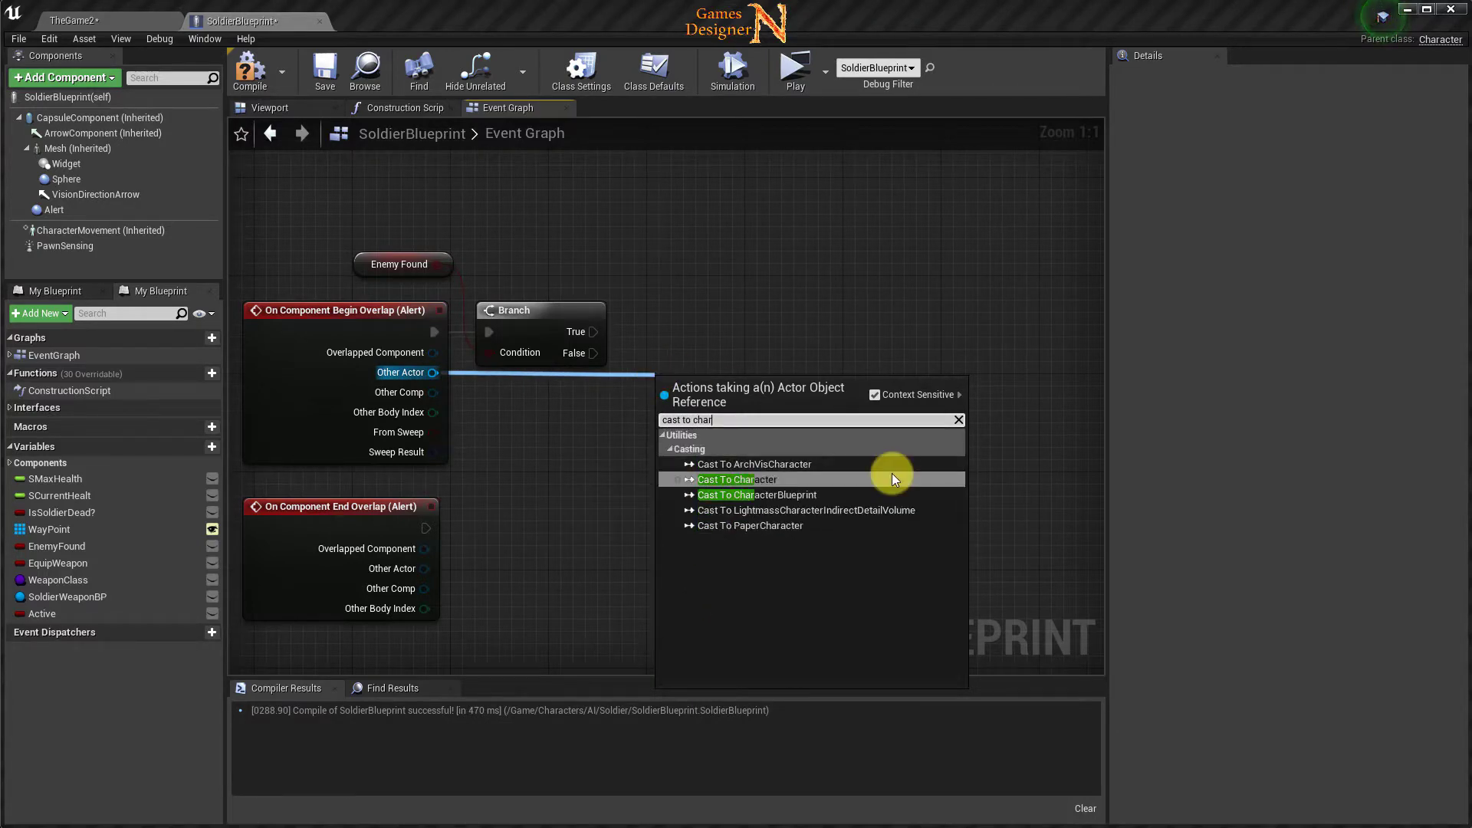
{"action": "left_click", "coordinate": [805, 494]}
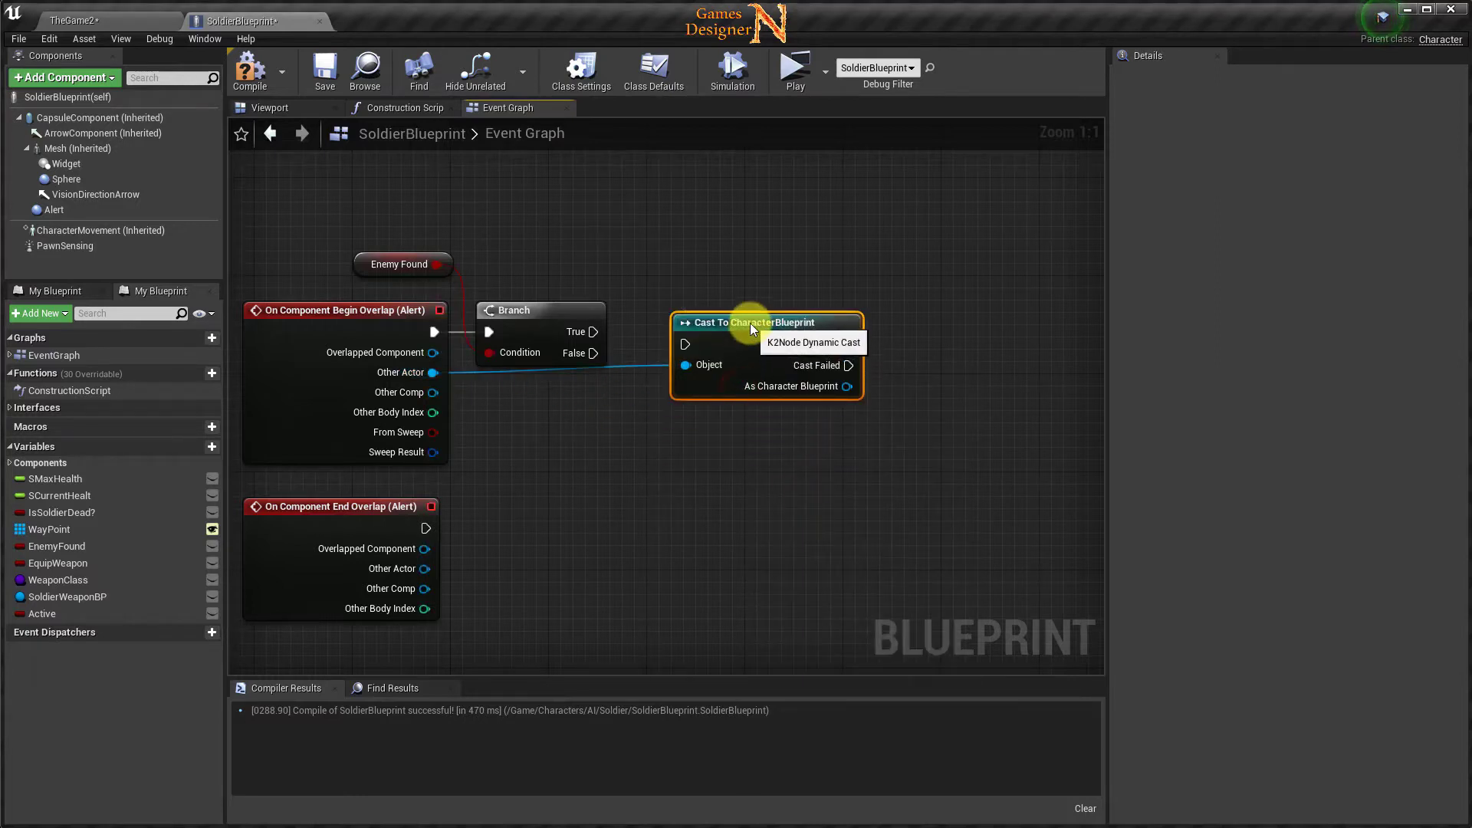
{"action": "left_click_drag", "start_coordinate": [750, 329], "coordinate": [752, 342]}
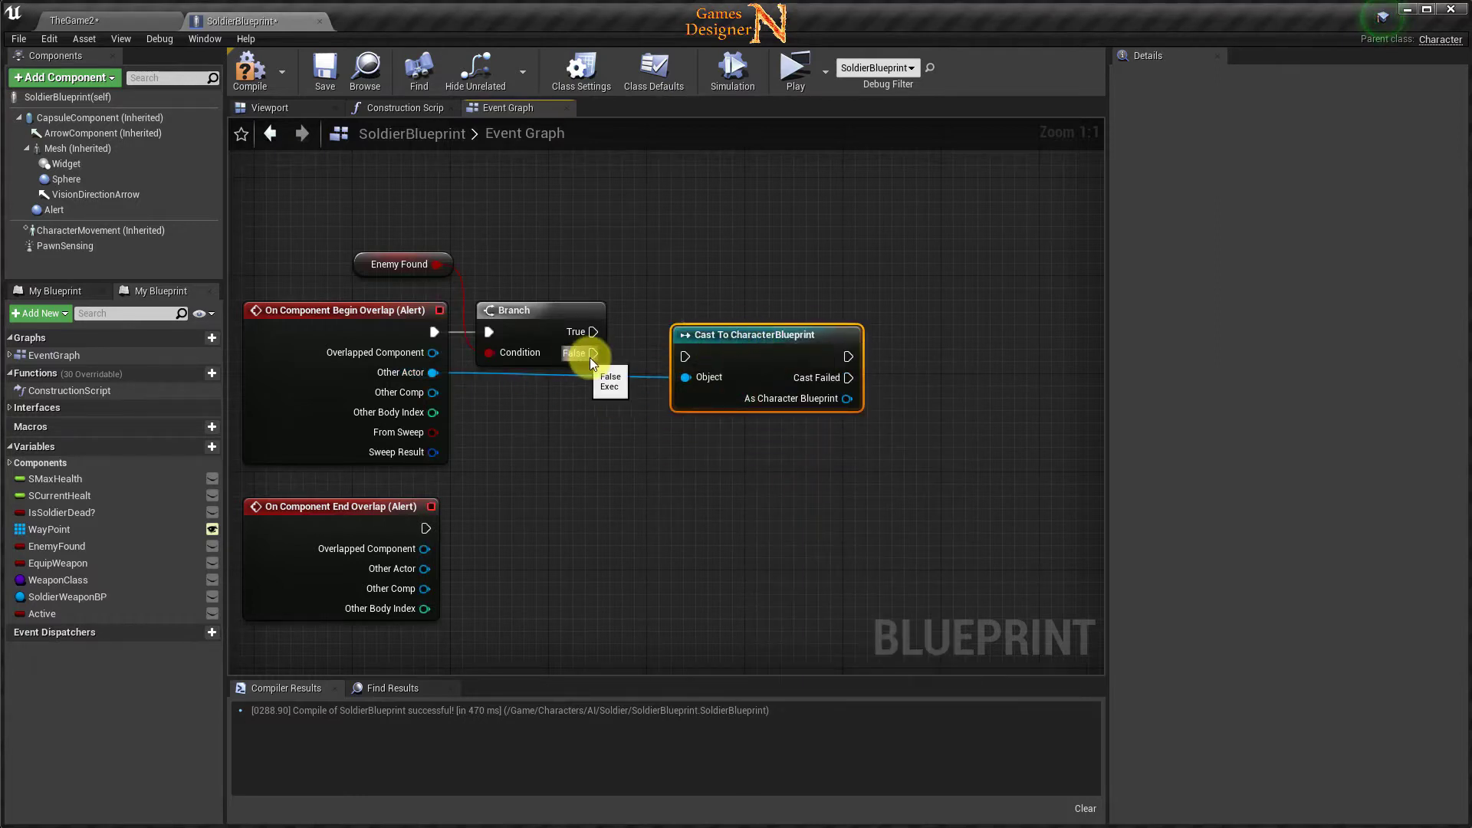
{"action": "left_click_drag", "start_coordinate": [593, 353], "coordinate": [685, 357]}
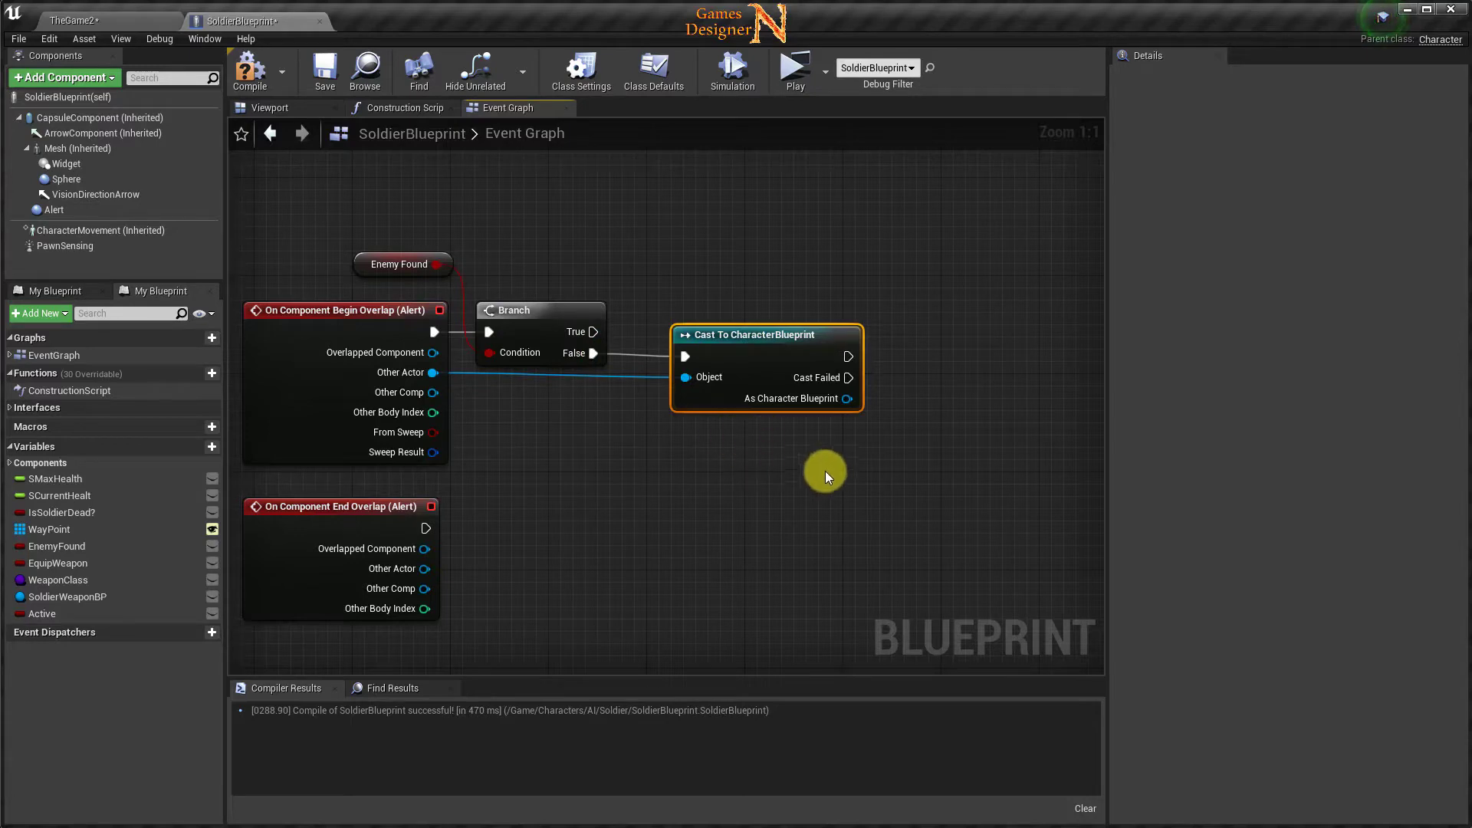
Add a second Branch on the cast's success output, aligned with the cast node.
{"action": "right_click_drag", "start_coordinate": [826, 476], "coordinate": [742, 471]}
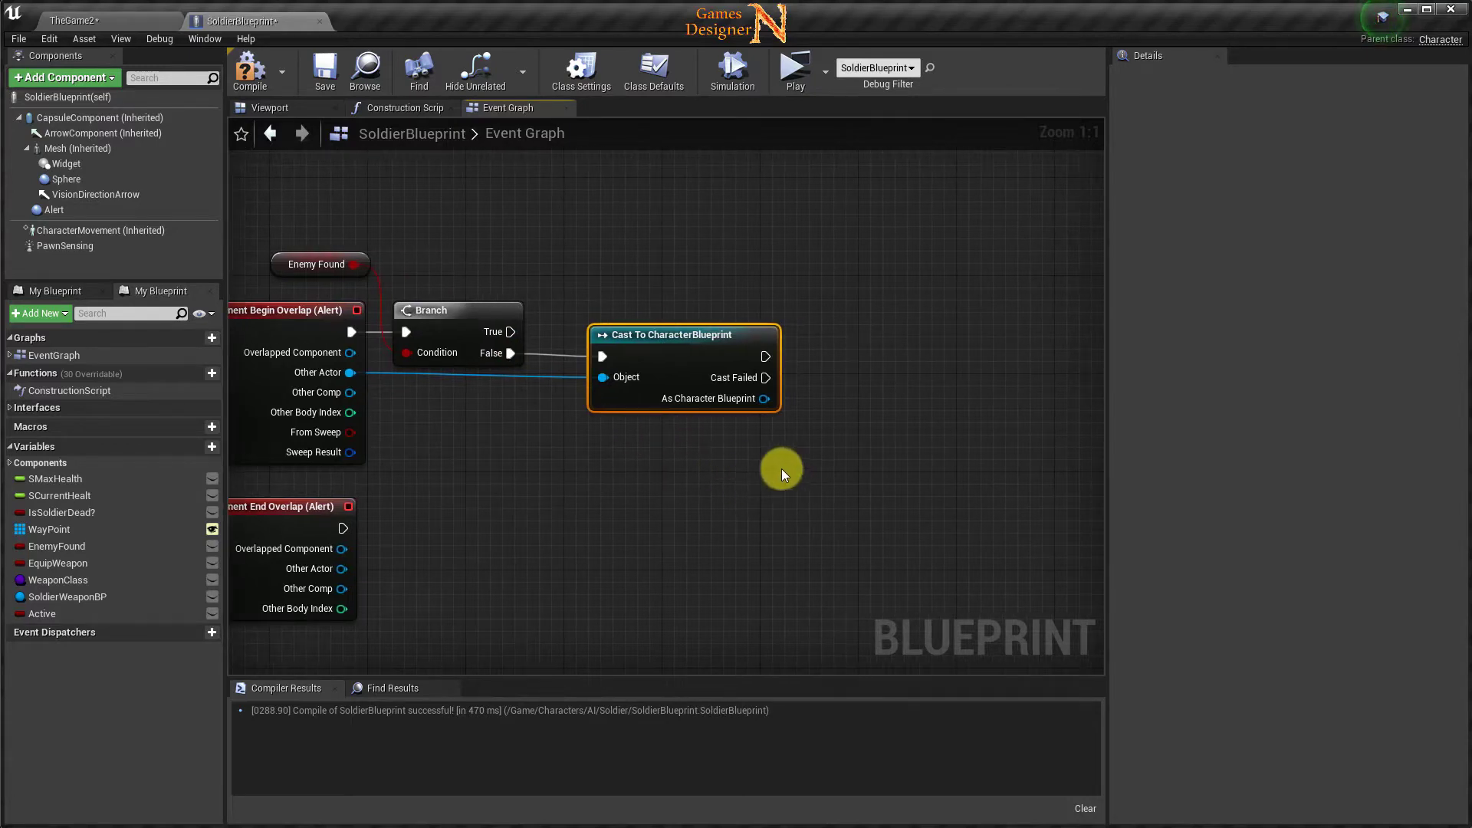
{"action": "left_click_drag", "start_coordinate": [765, 357], "coordinate": [849, 358]}
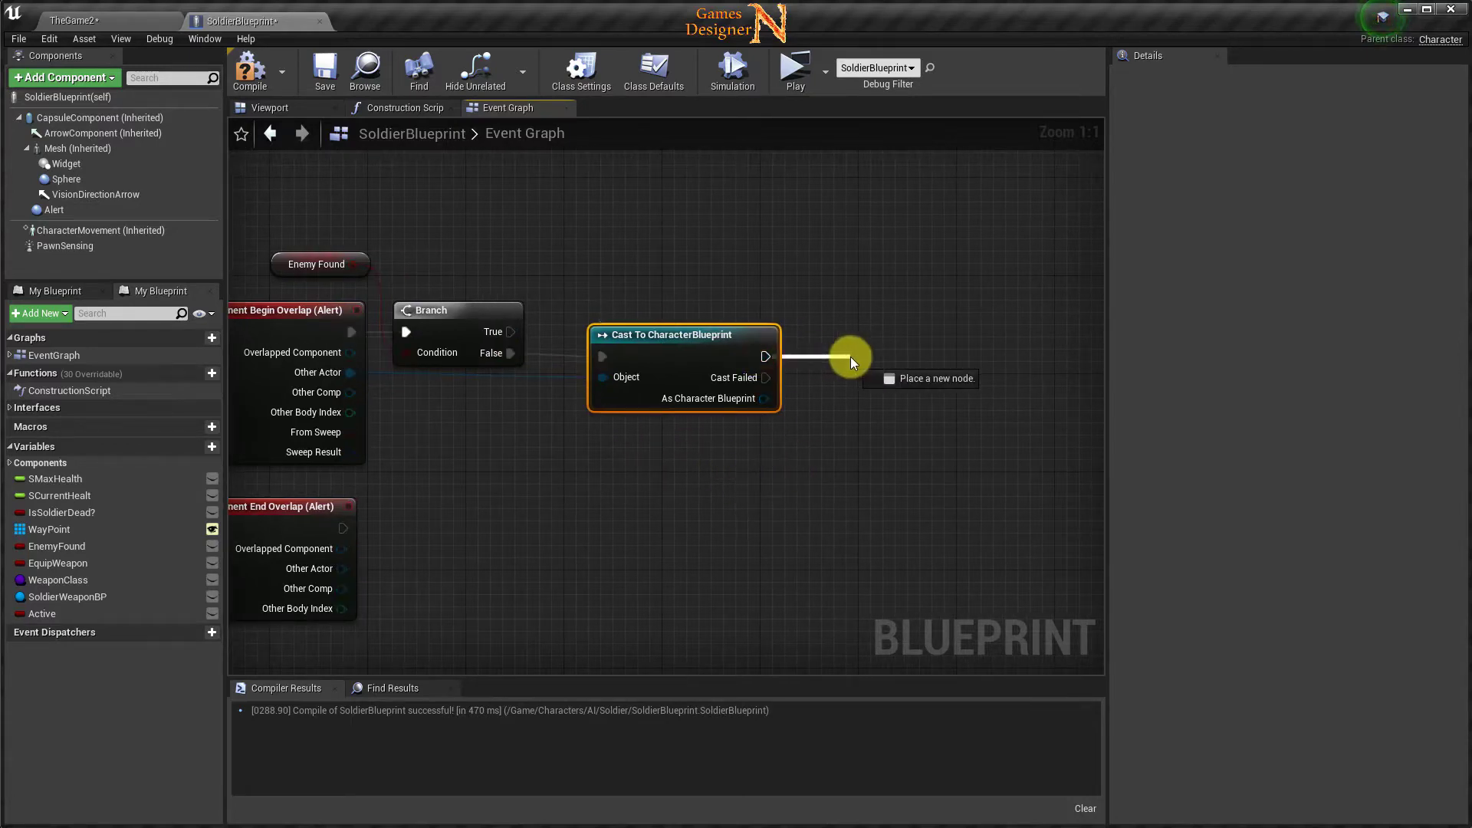
{"action": "type", "text": "b"}
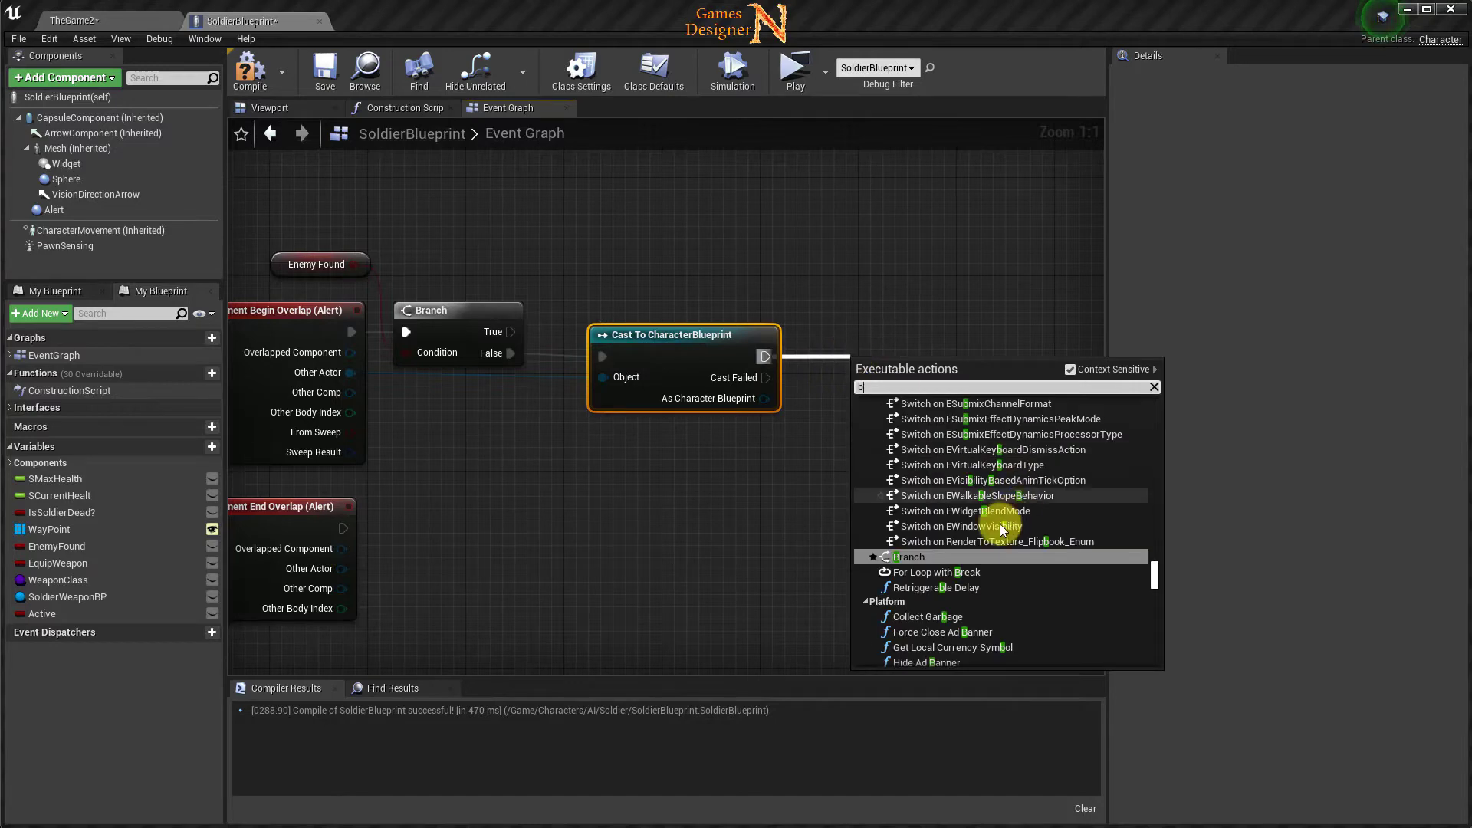
{"action": "left_click", "coordinate": [920, 556]}
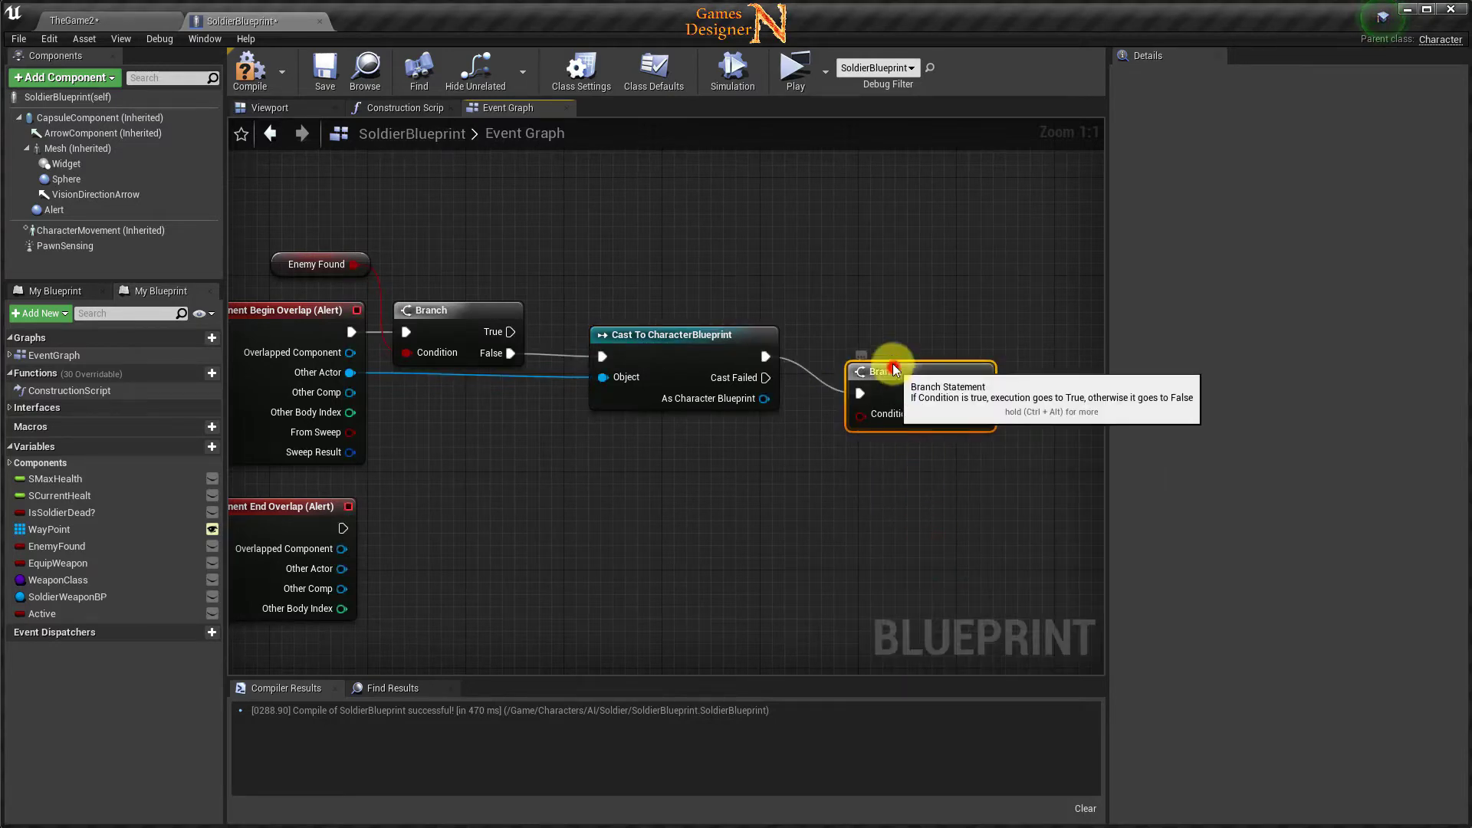
{"action": "left_click_drag", "start_coordinate": [892, 370], "coordinate": [880, 334]}
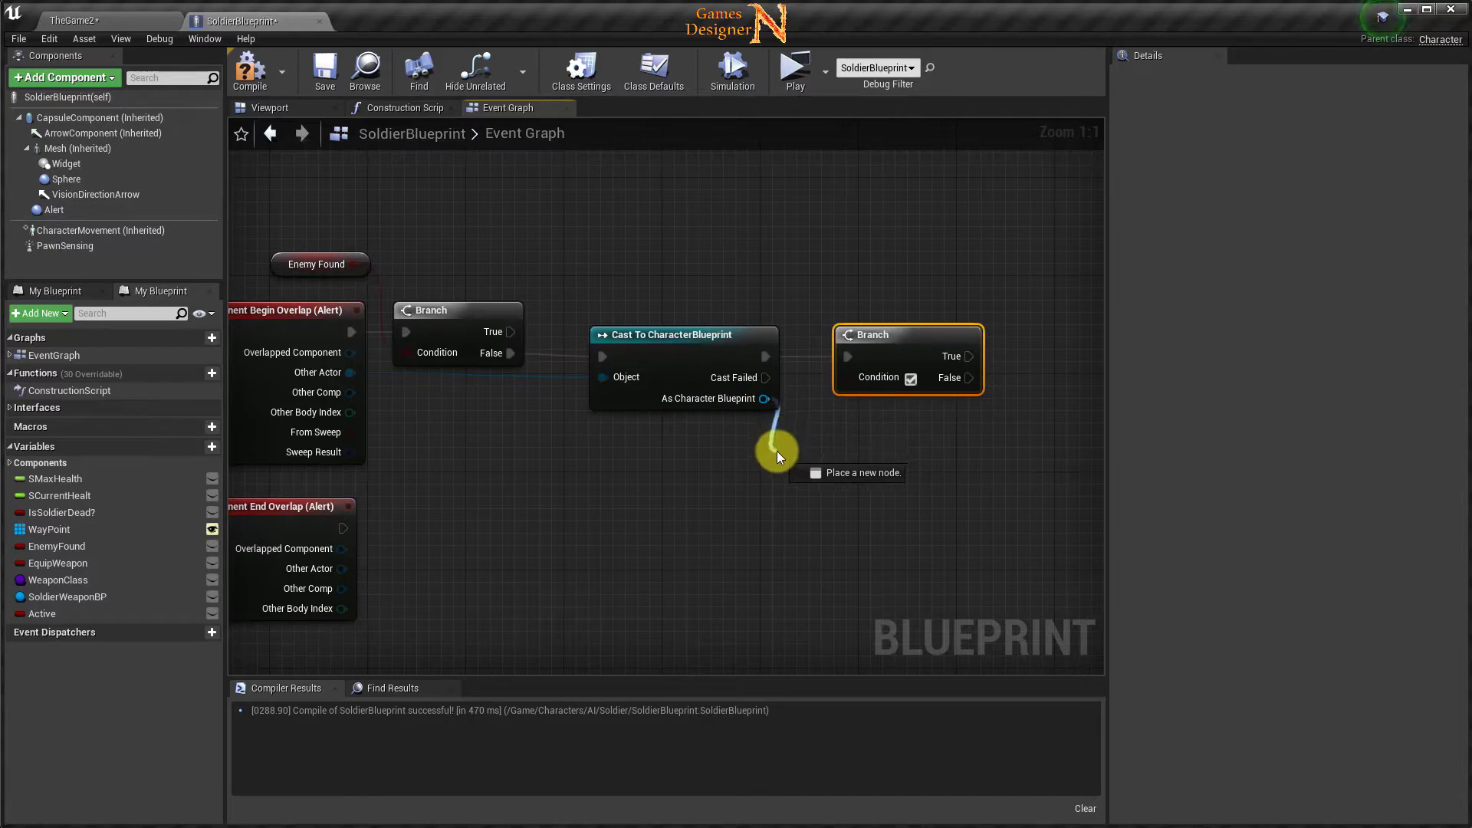
Read Is Dead? from As Character Blueprint and wire it into the Branch Condition.
{"action": "left_click_drag", "start_coordinate": [765, 399], "coordinate": [776, 450]}
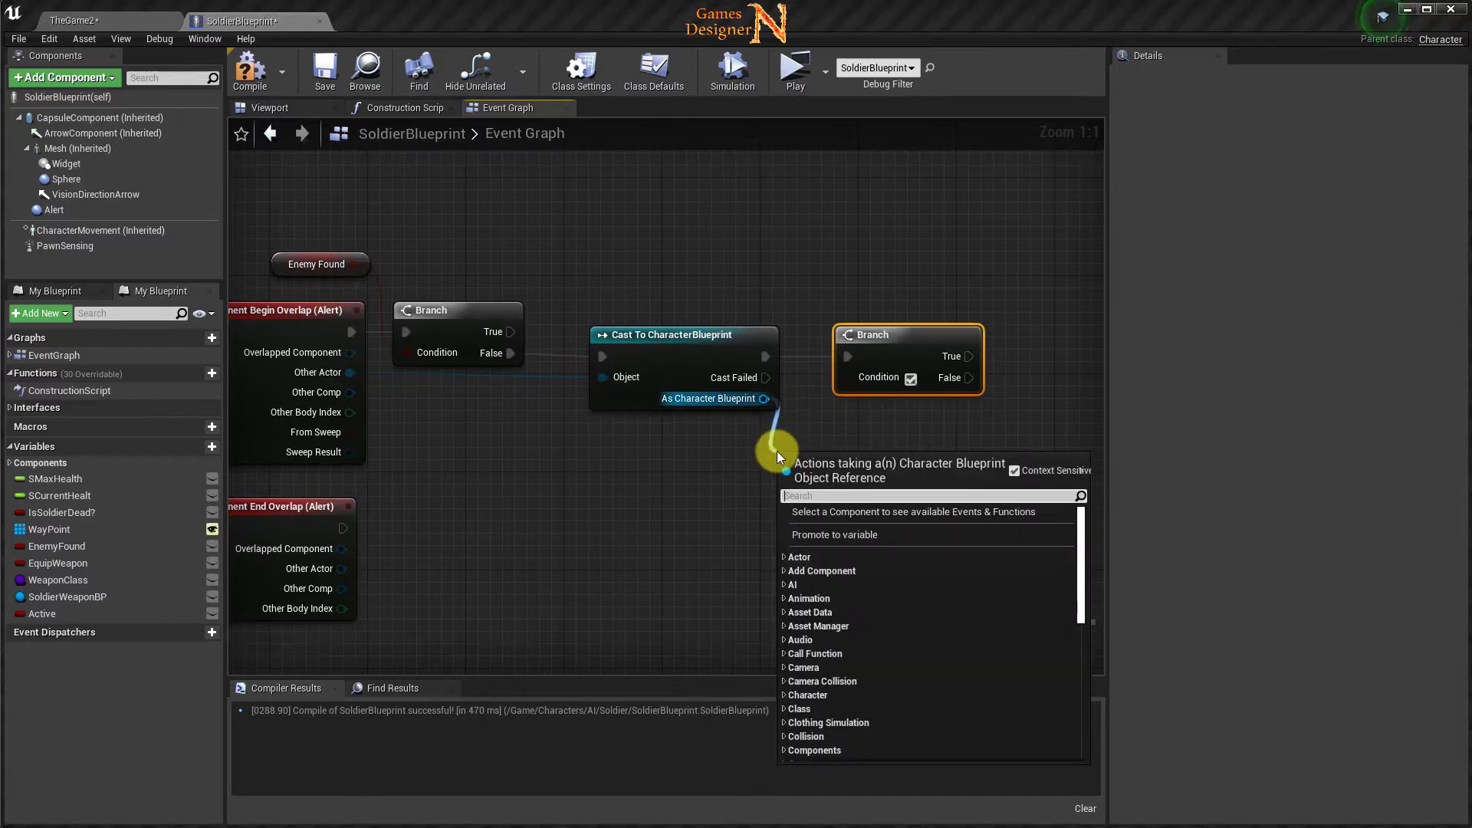
{"action": "type", "text": "is dea"}
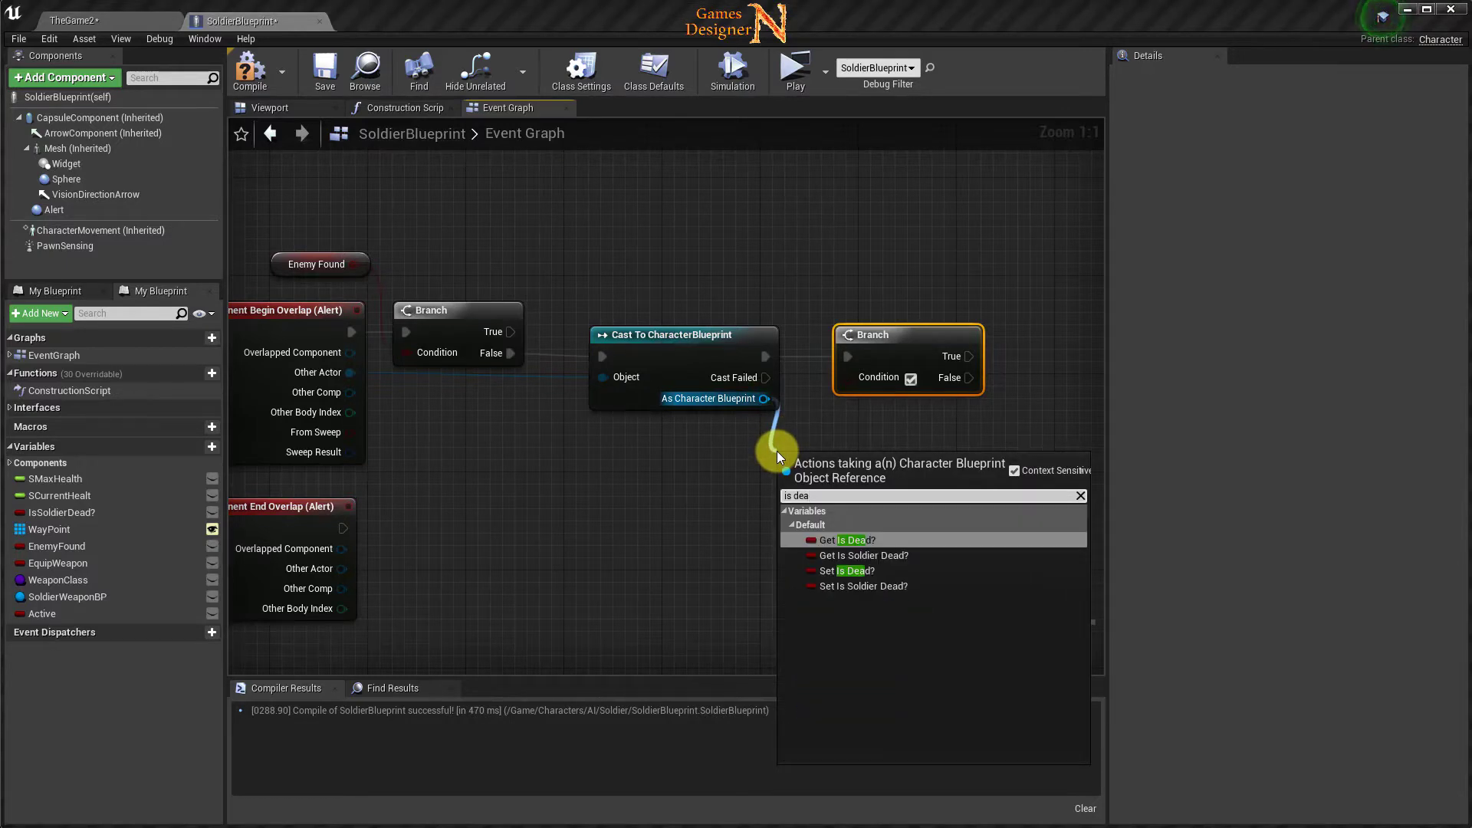
{"action": "left_click", "coordinate": [852, 540]}
{"action": "left_click_drag", "start_coordinate": [874, 337], "coordinate": [910, 337]}
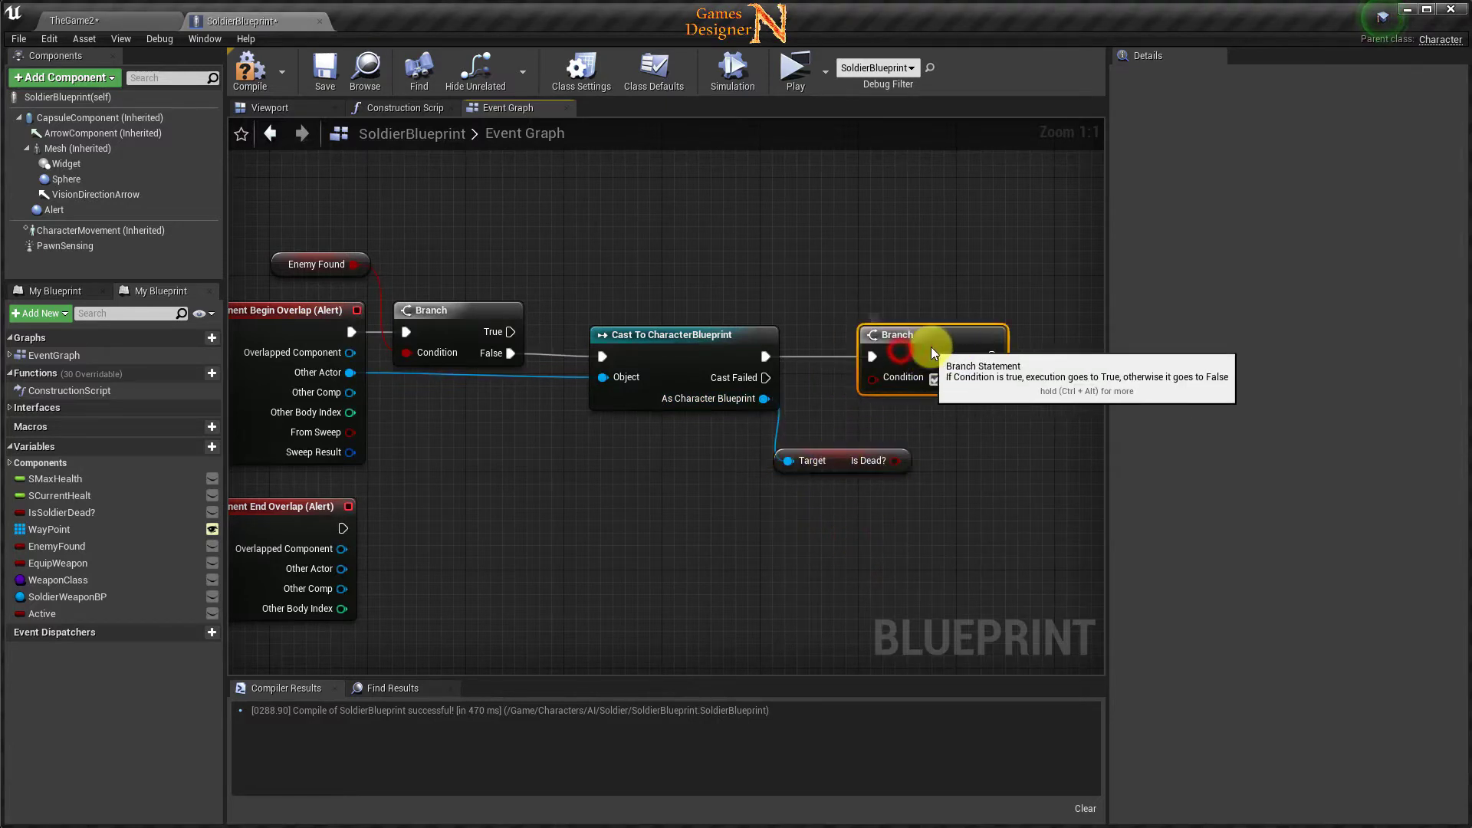
{"action": "left_click_drag", "start_coordinate": [895, 461], "coordinate": [885, 379]}
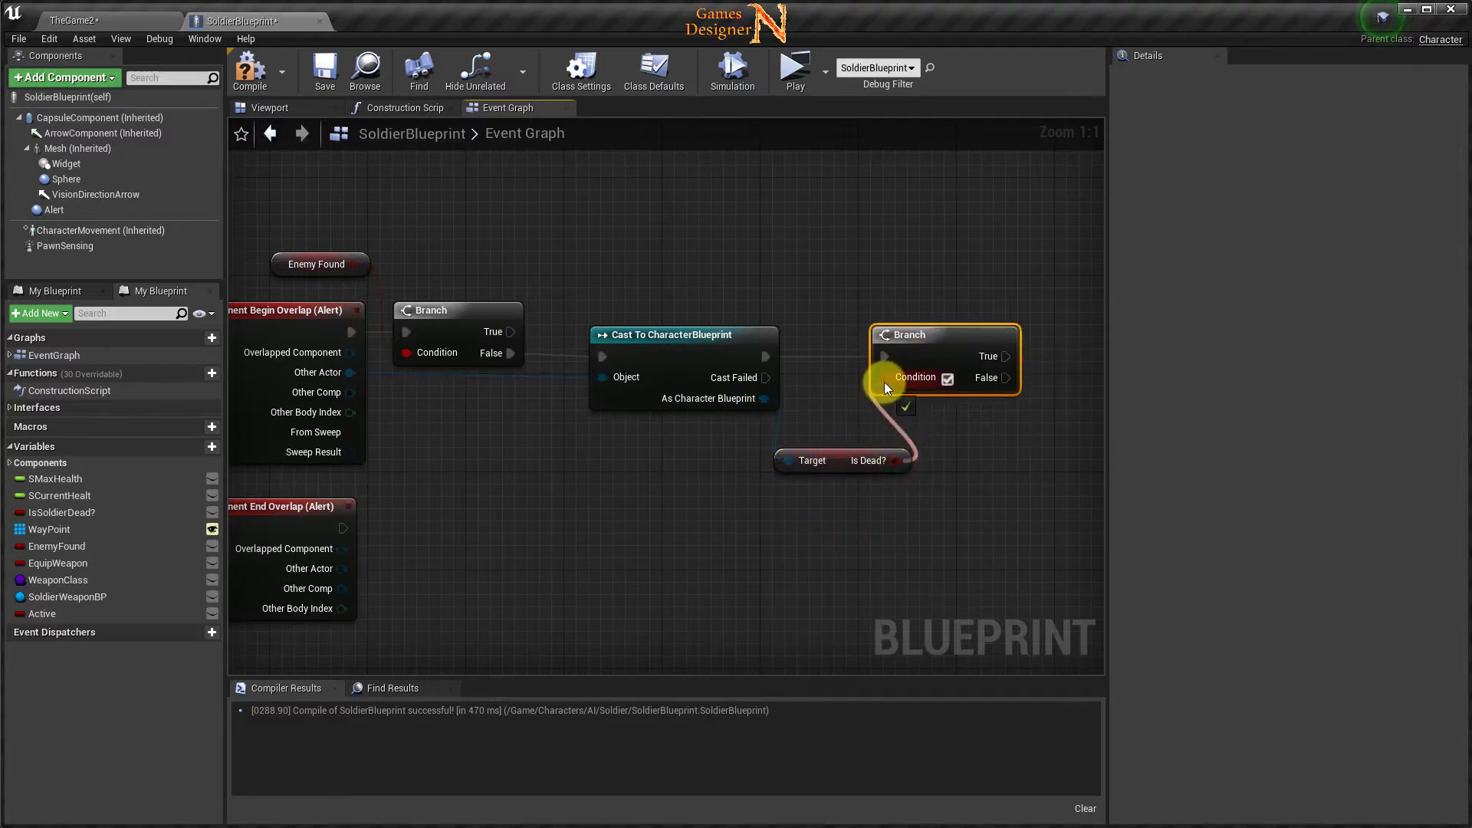
{"action": "left_click_drag", "start_coordinate": [845, 458], "coordinate": [870, 422]}
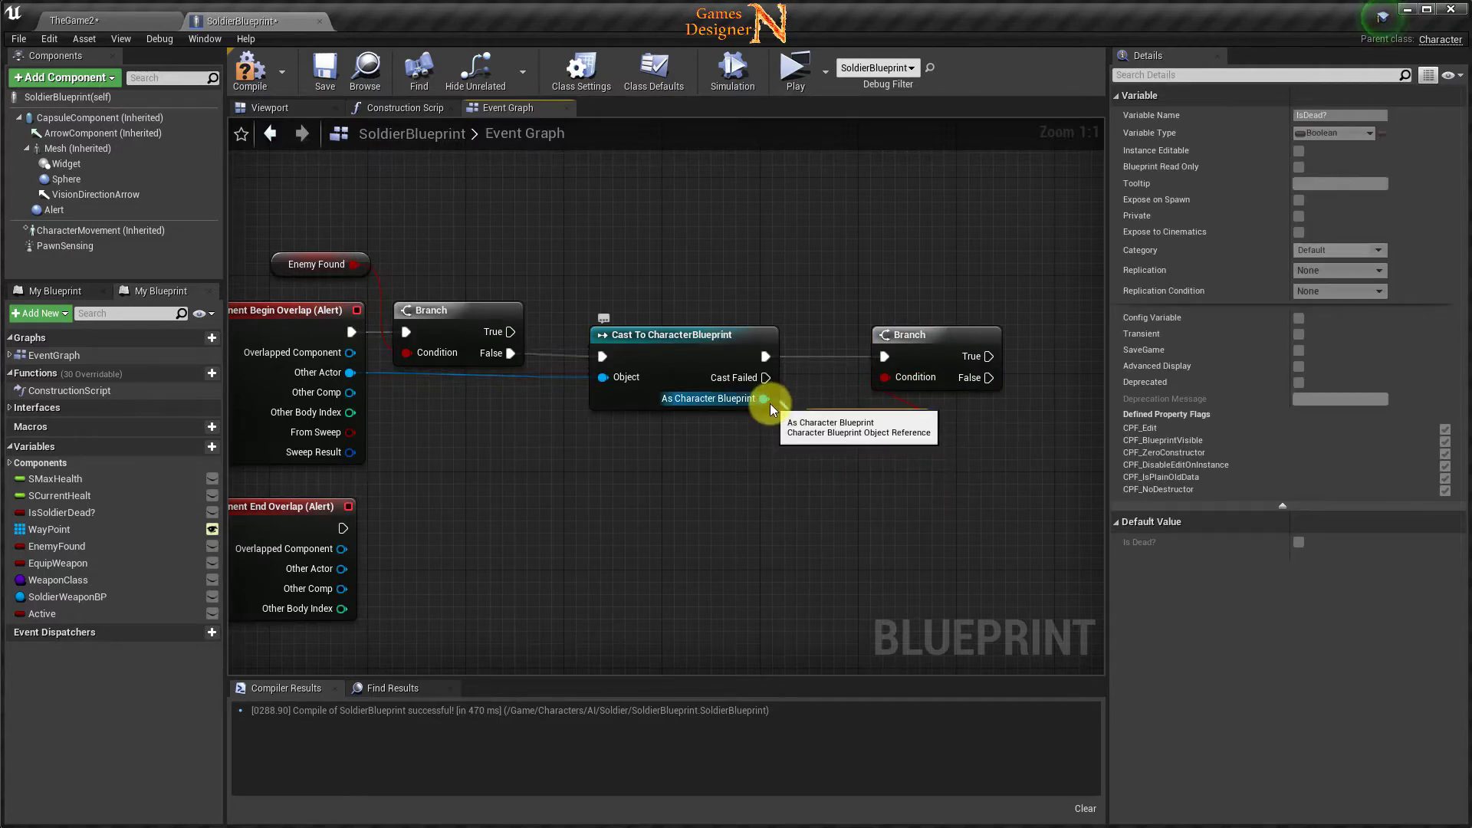
{"action": "left_click_drag", "start_coordinate": [770, 403], "coordinate": [811, 424]}
Tidy the Branch and Is Dead? node positions and recentre the graph.
{"action": "right_click_drag", "start_coordinate": [788, 467], "coordinate": [687, 463]}
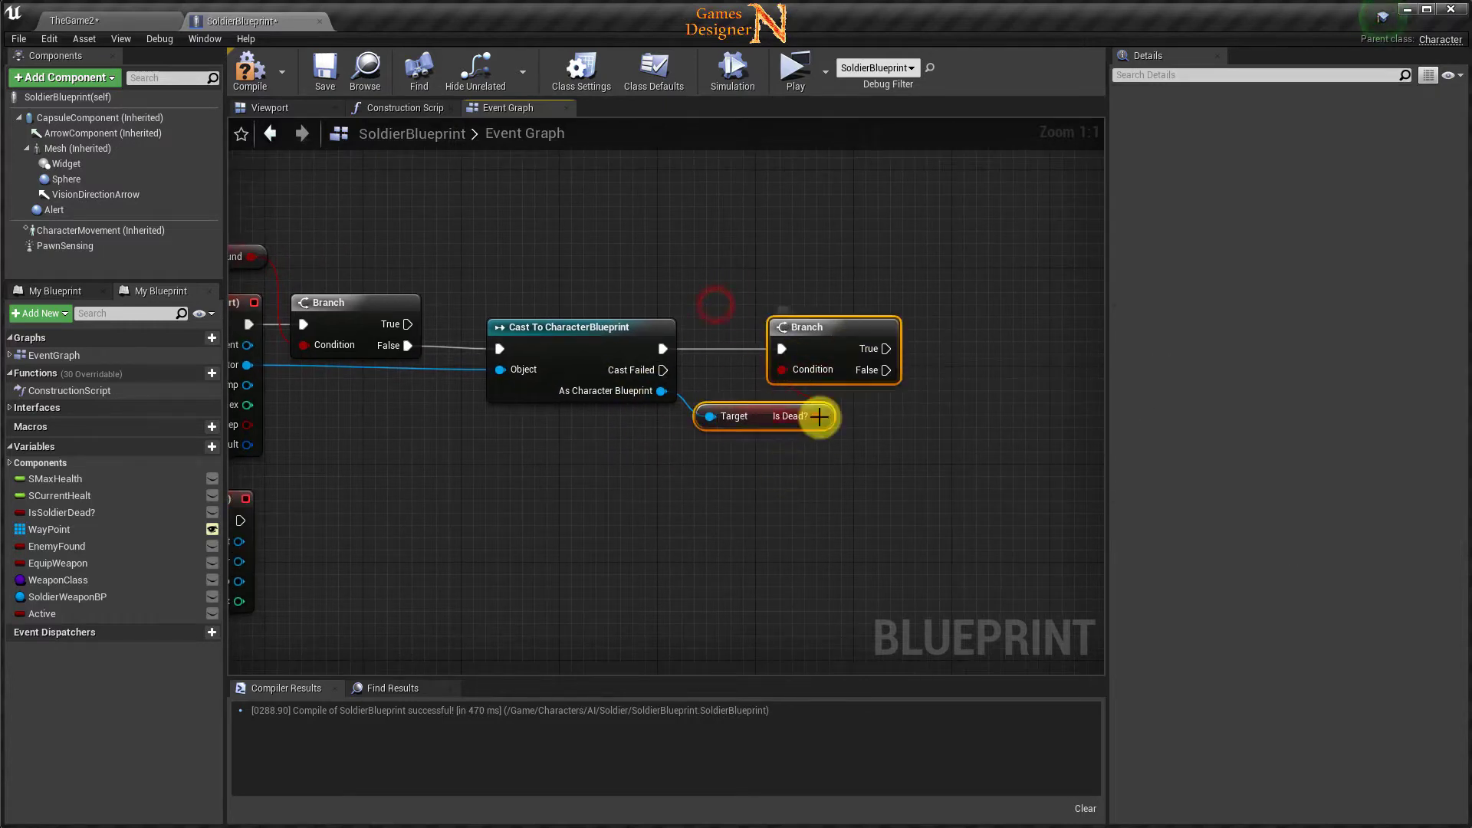
{"action": "left_click_drag", "start_coordinate": [812, 327], "coordinate": [886, 327]}
{"action": "left_click_drag", "start_coordinate": [781, 407], "coordinate": [768, 383]}
{"action": "mouse_move", "coordinate": [683, 450]}
{"action": "right_mouse_down"}
{"action": "mouse_move", "coordinate": [751, 478]}
{"action": "mouse_move", "coordinate": [125, 450]}
{"action": "right_mouse_up"}
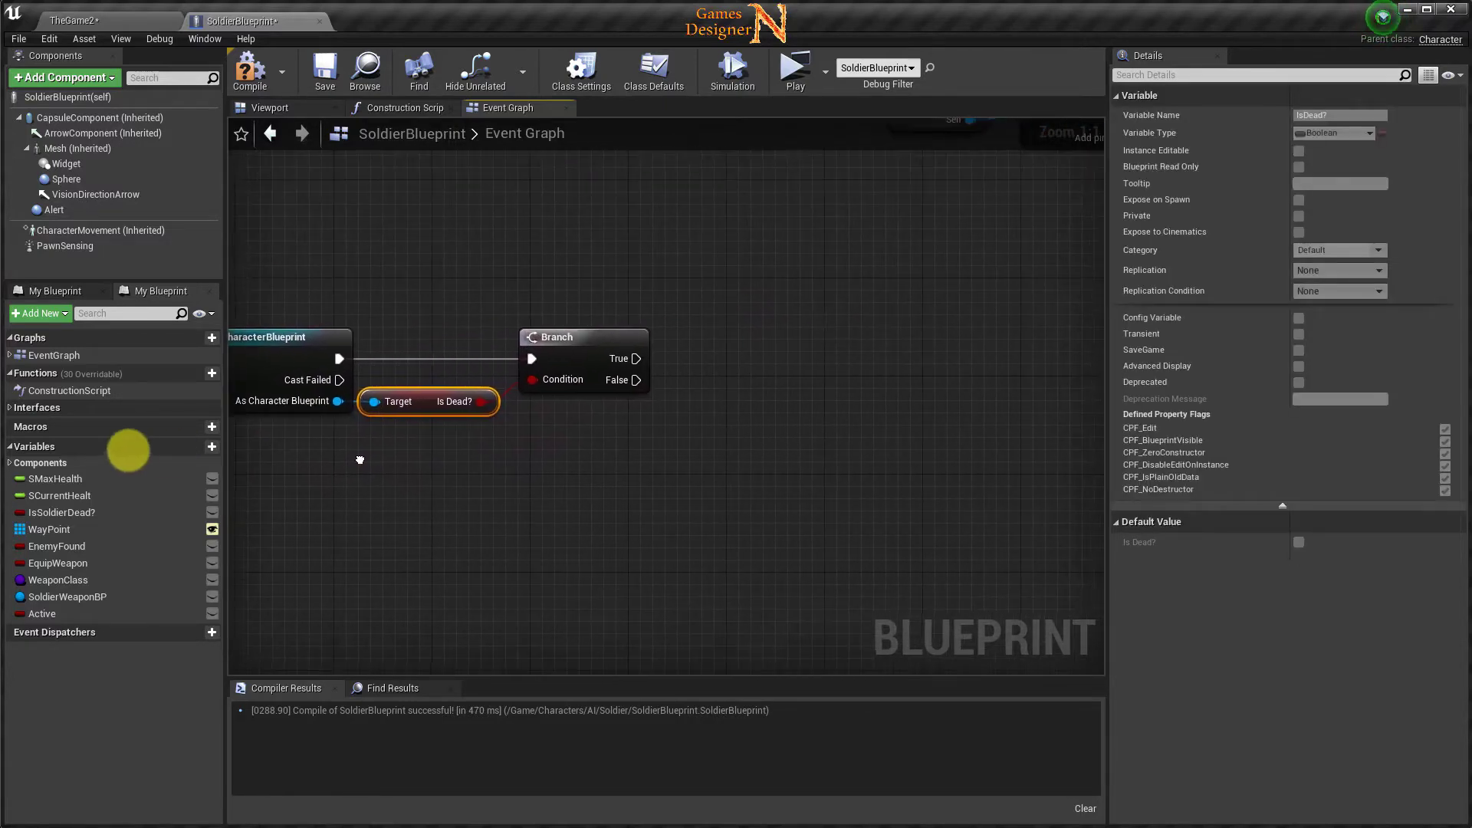
{"action": "right_click_drag", "start_coordinate": [515, 471], "coordinate": [465, 470]}
Add a SET Max Walk Speed node from a Character Movement reference in the graph.
{"action": "right_click", "coordinate": [652, 365]}
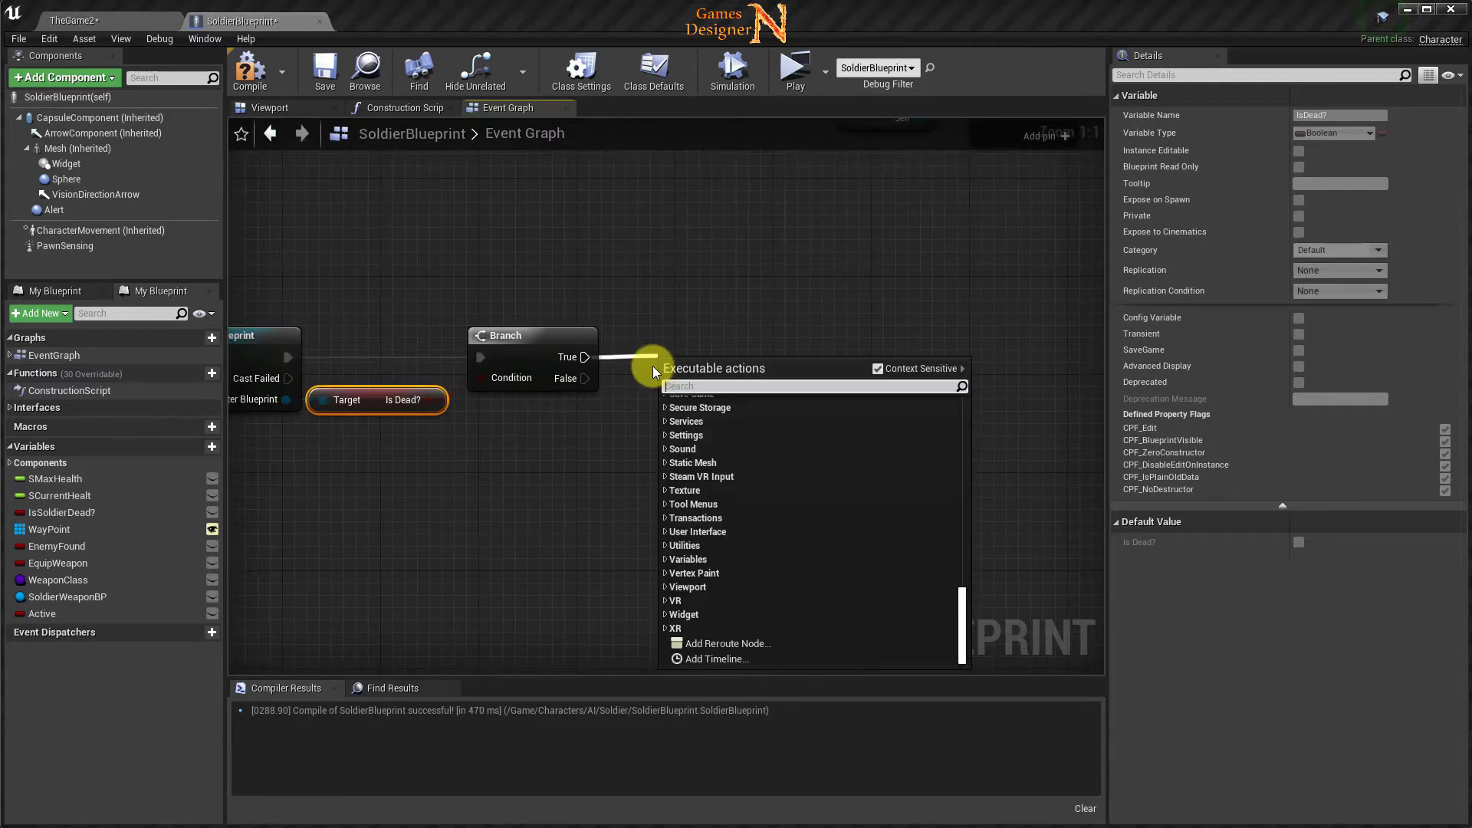
{"action": "left_click", "coordinate": [558, 431]}
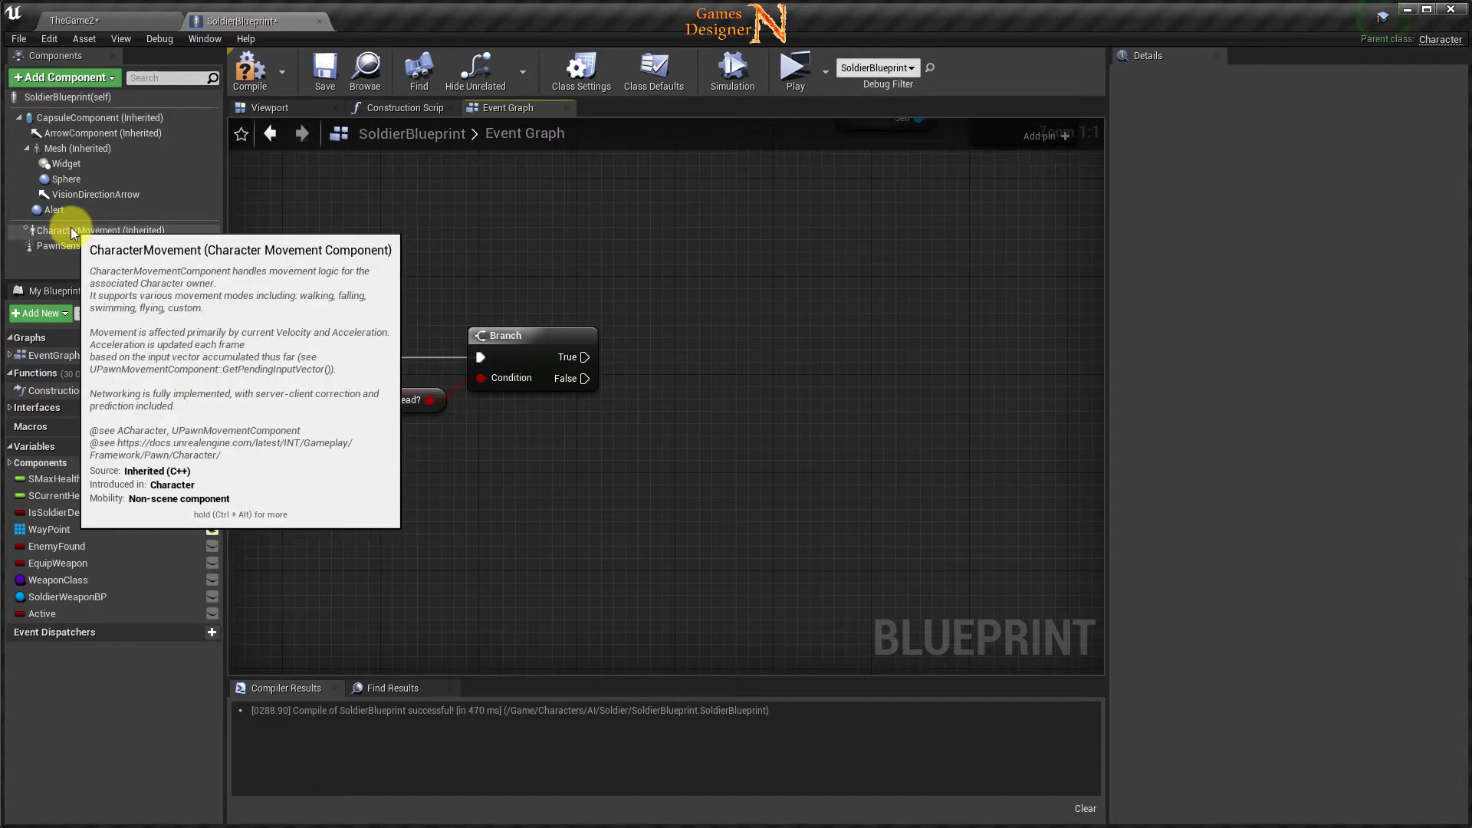
{"action": "mouse_move", "coordinate": [70, 228]}
{"action": "left_mouse_down"}
{"action": "mouse_move", "coordinate": [355, 246]}
{"action": "mouse_move", "coordinate": [507, 279]}
{"action": "left_mouse_up"}
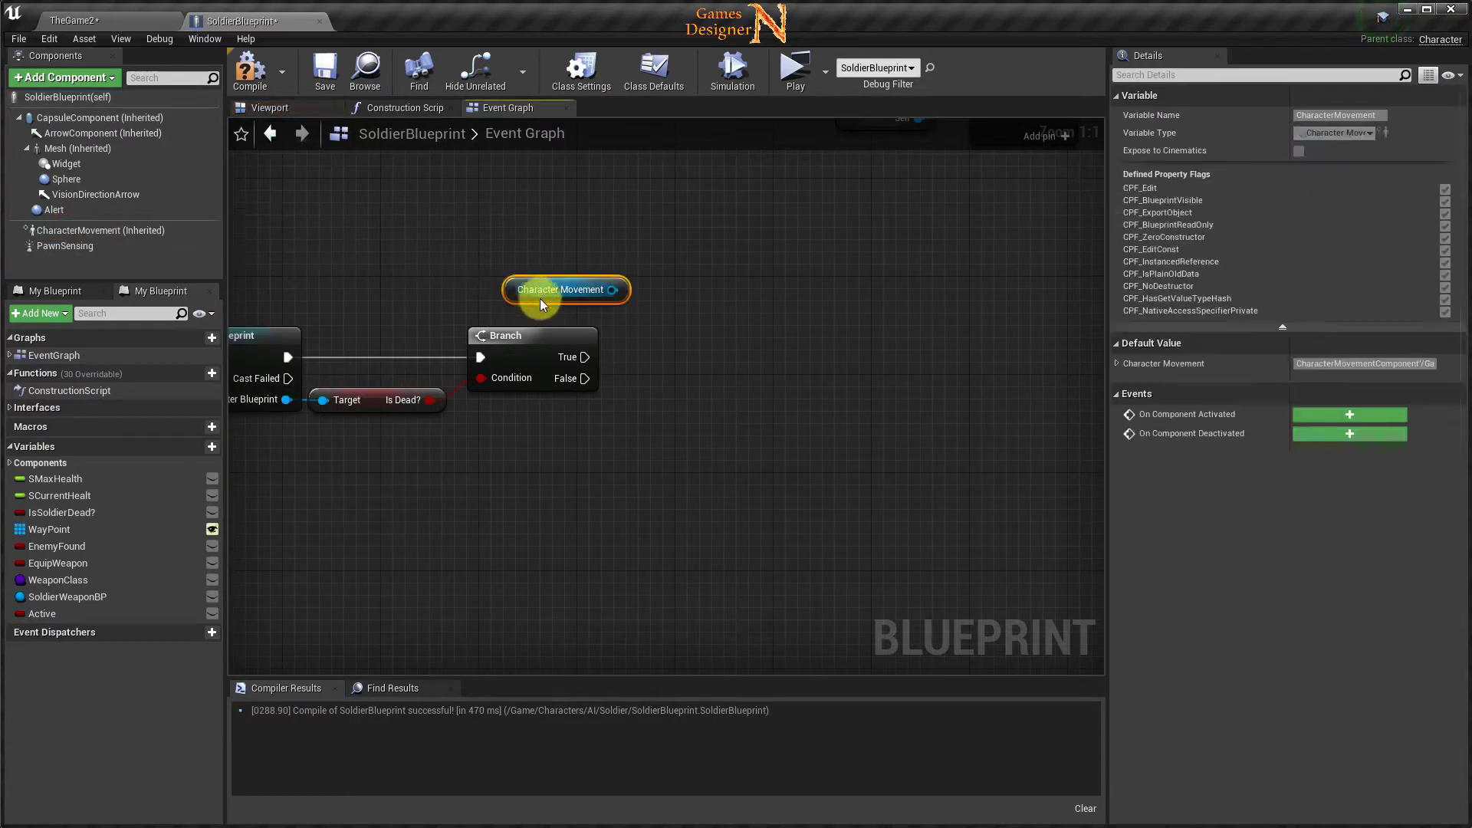
{"action": "left_click_drag", "start_coordinate": [611, 290], "coordinate": [653, 338]}
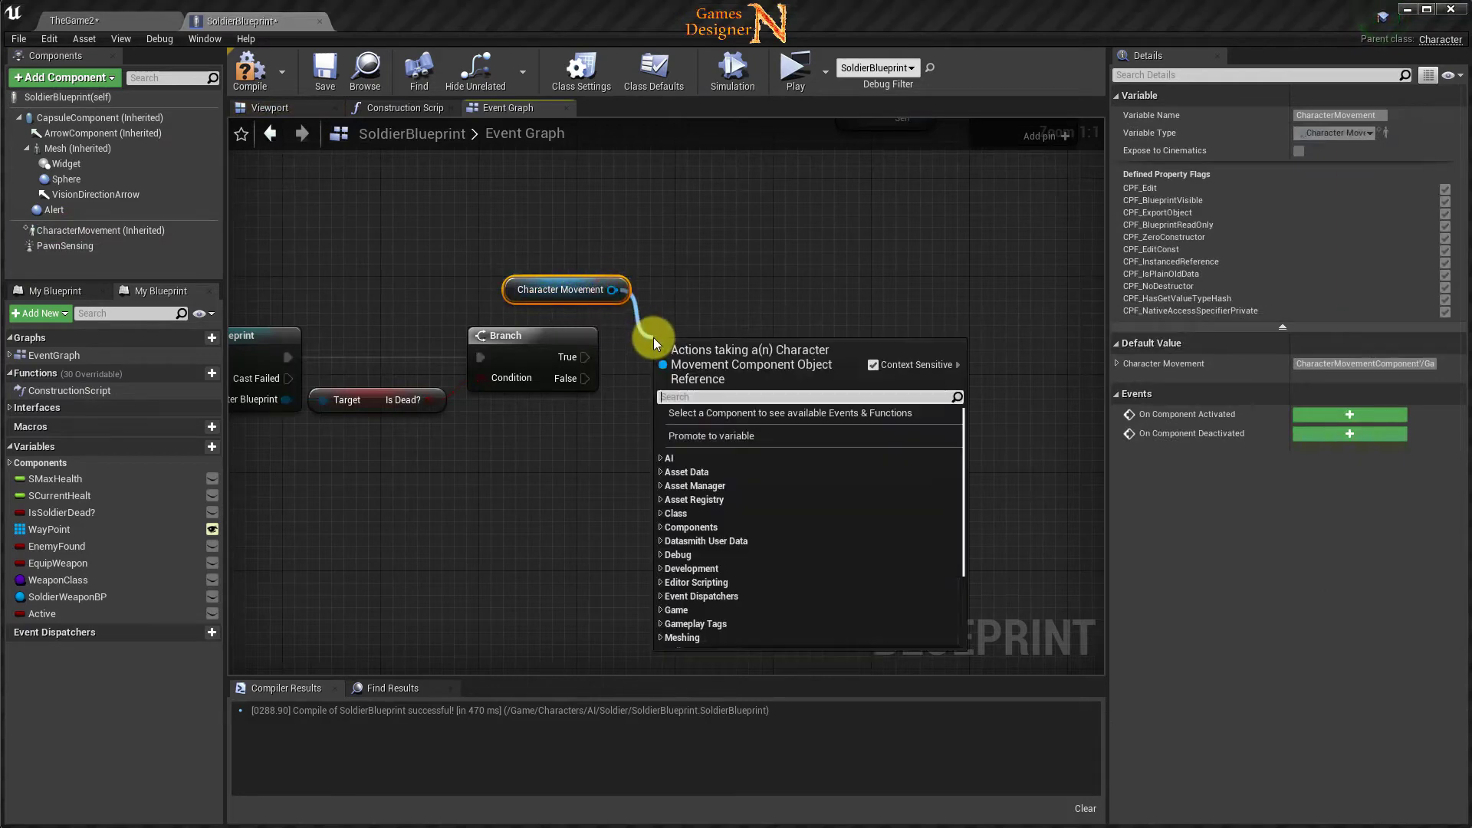
{"action": "type", "text": "max wa"}
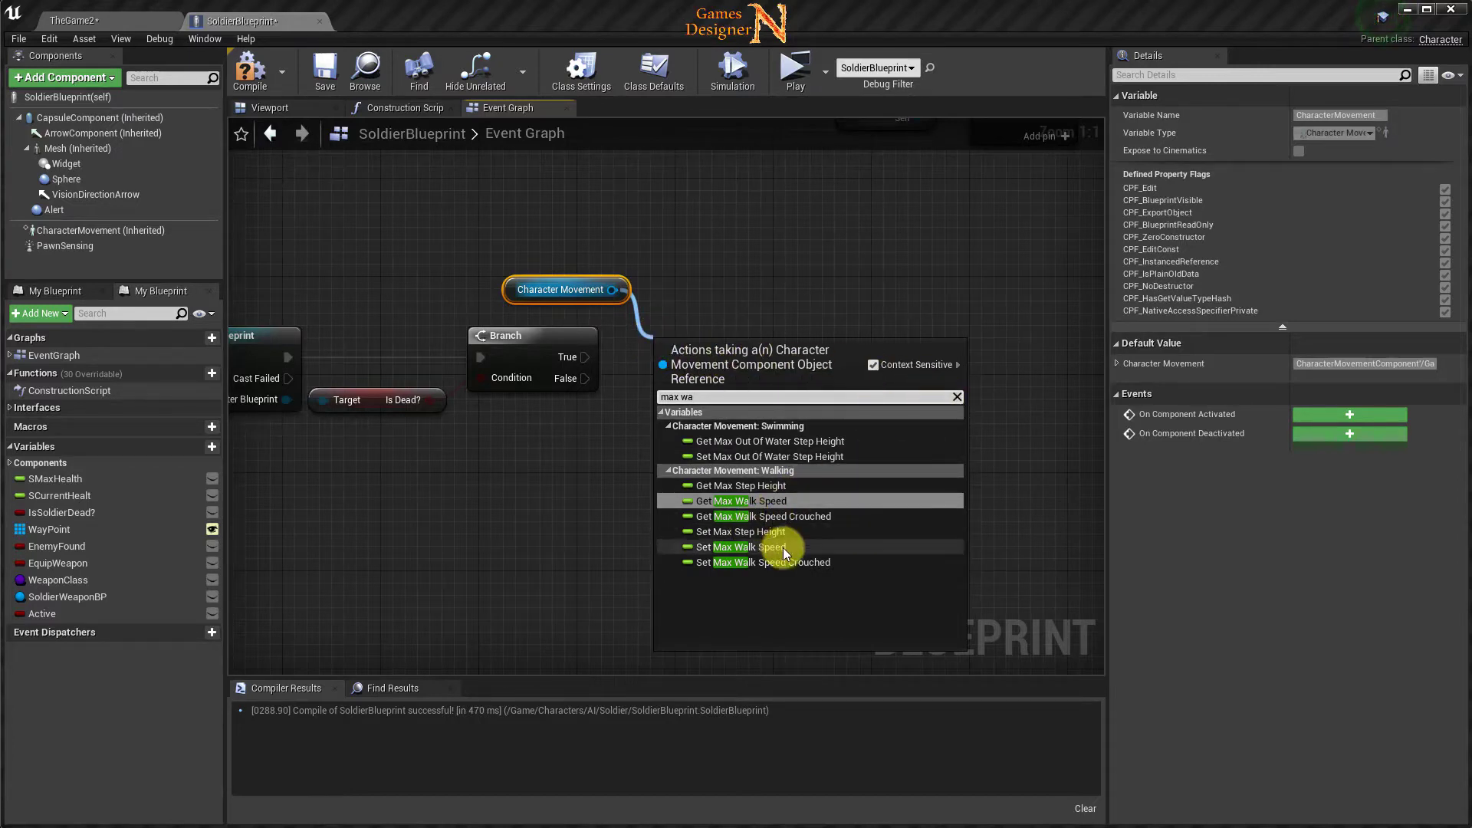
{"action": "left_click", "coordinate": [759, 547]}
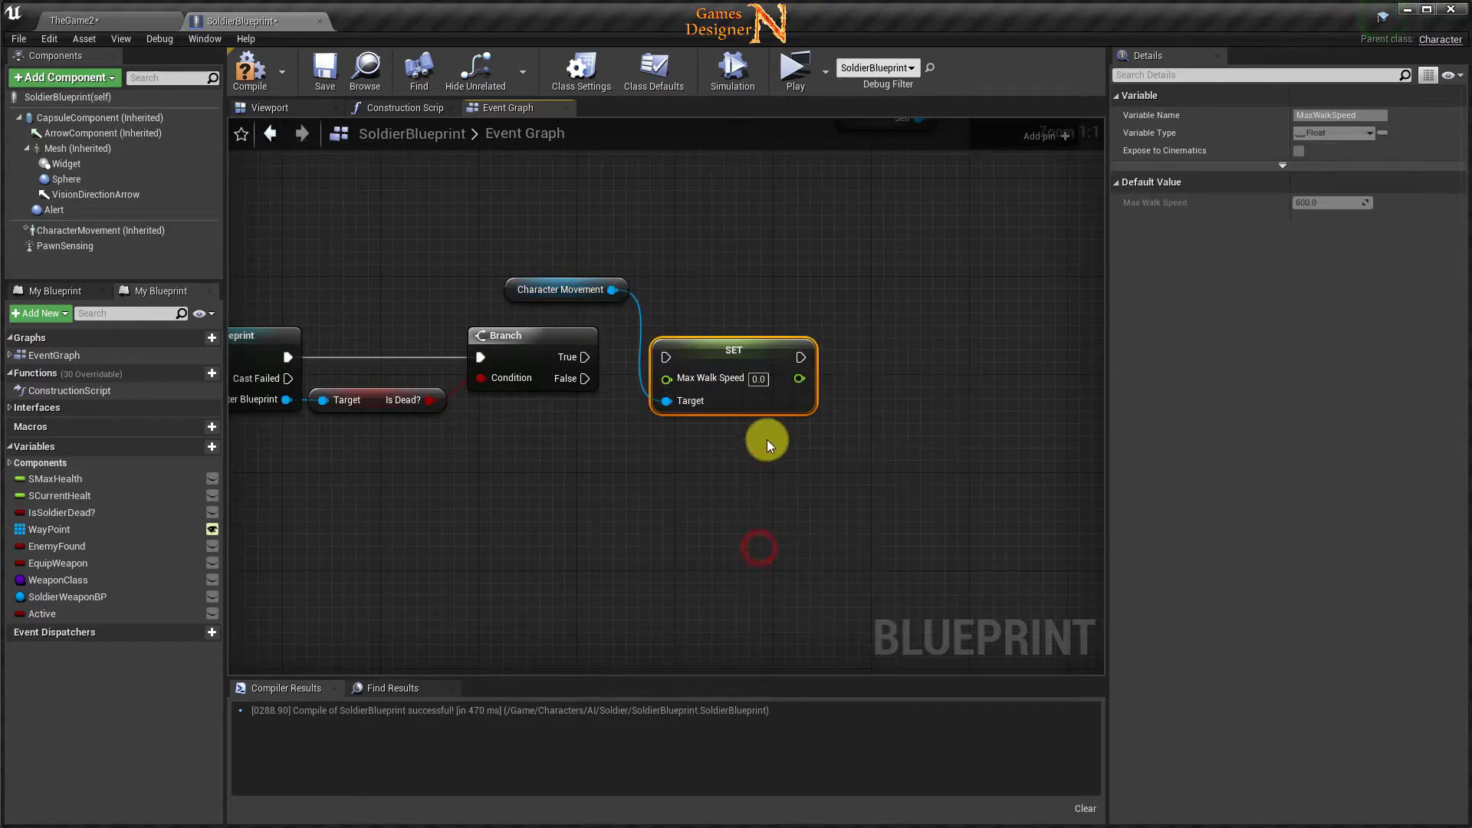
{"action": "left_click_drag", "start_coordinate": [723, 355], "coordinate": [699, 355]}
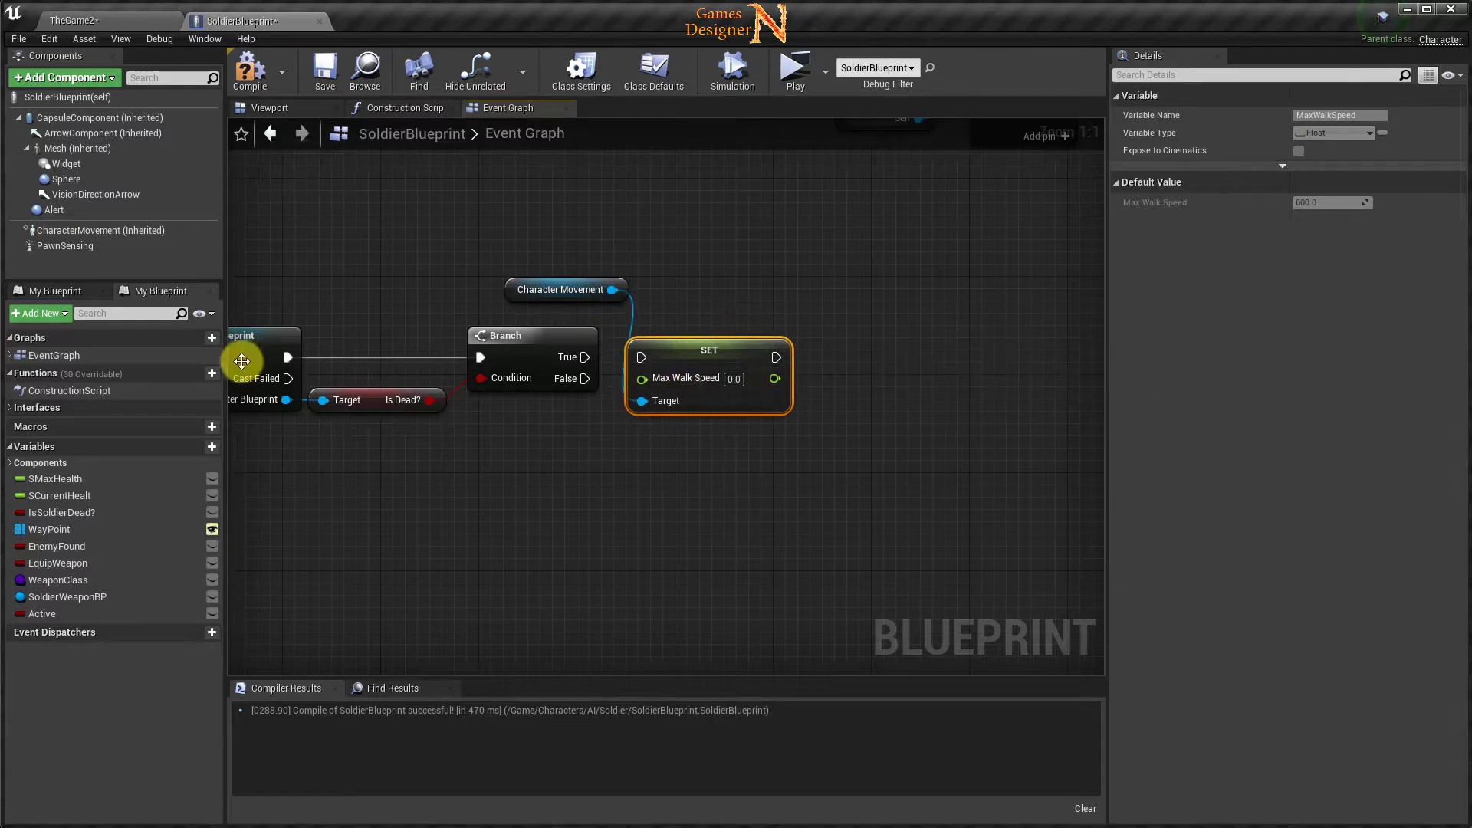
Set the CharacterMovement component's default Max Walk Speed to 300.
{"action": "left_click", "coordinate": [100, 230]}
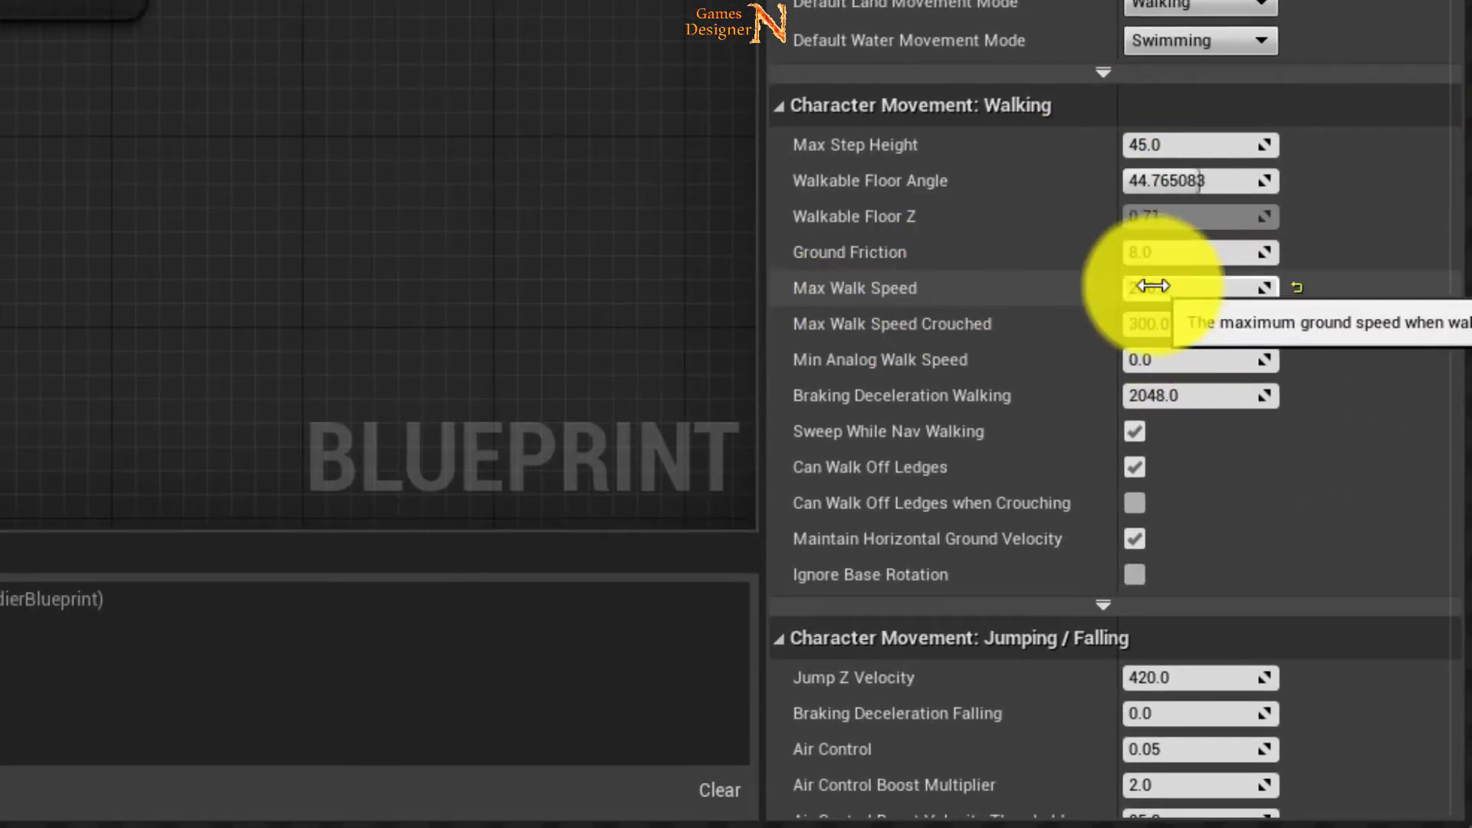
{"action": "left_click", "coordinate": [1152, 286]}
{"action": "type", "text": "300"}
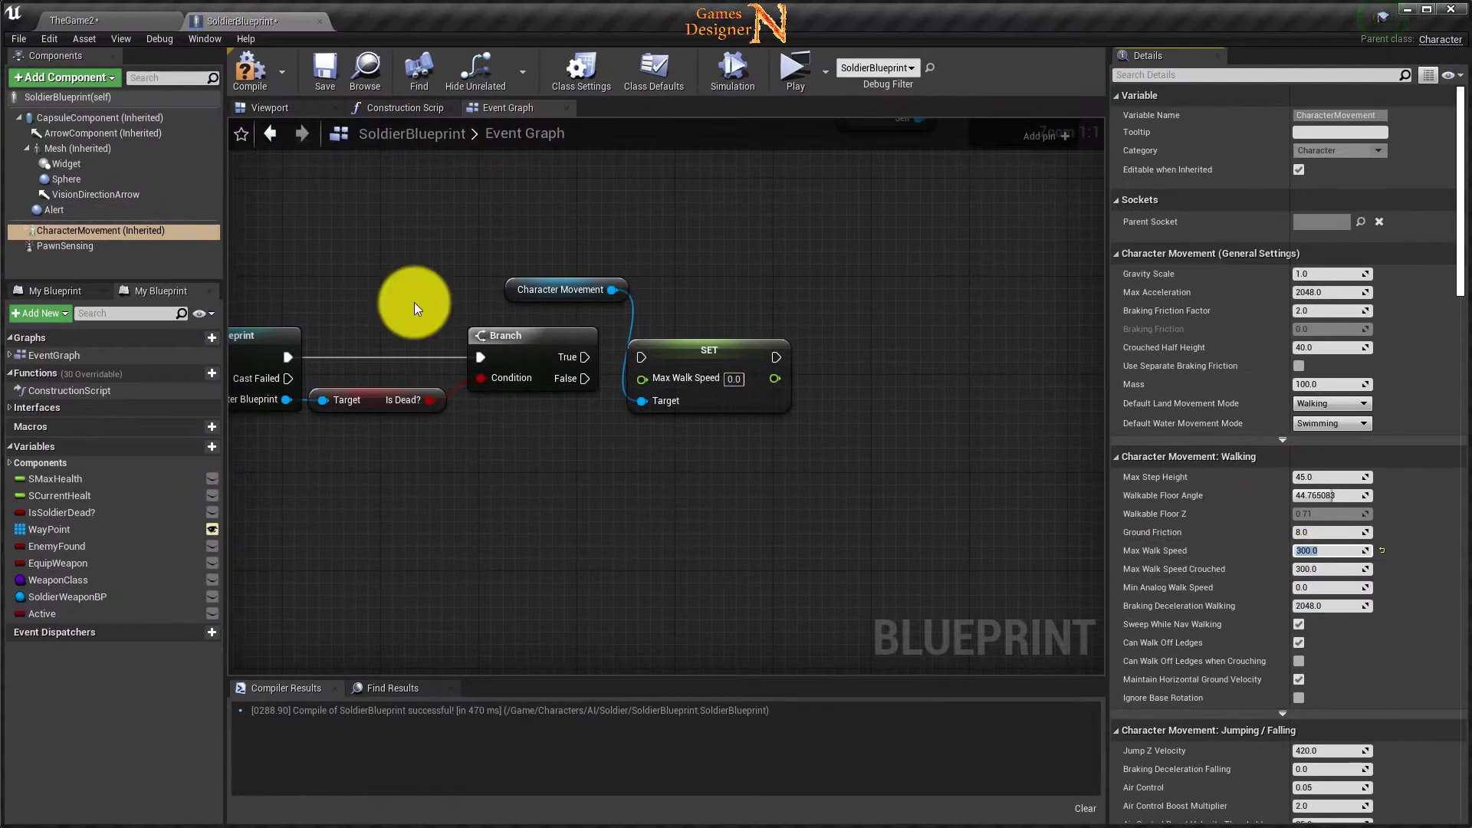
Run the SET node from the Branch's True output, then search for a delay from SET.
{"action": "left_click_drag", "start_coordinate": [584, 358], "coordinate": [637, 359]}
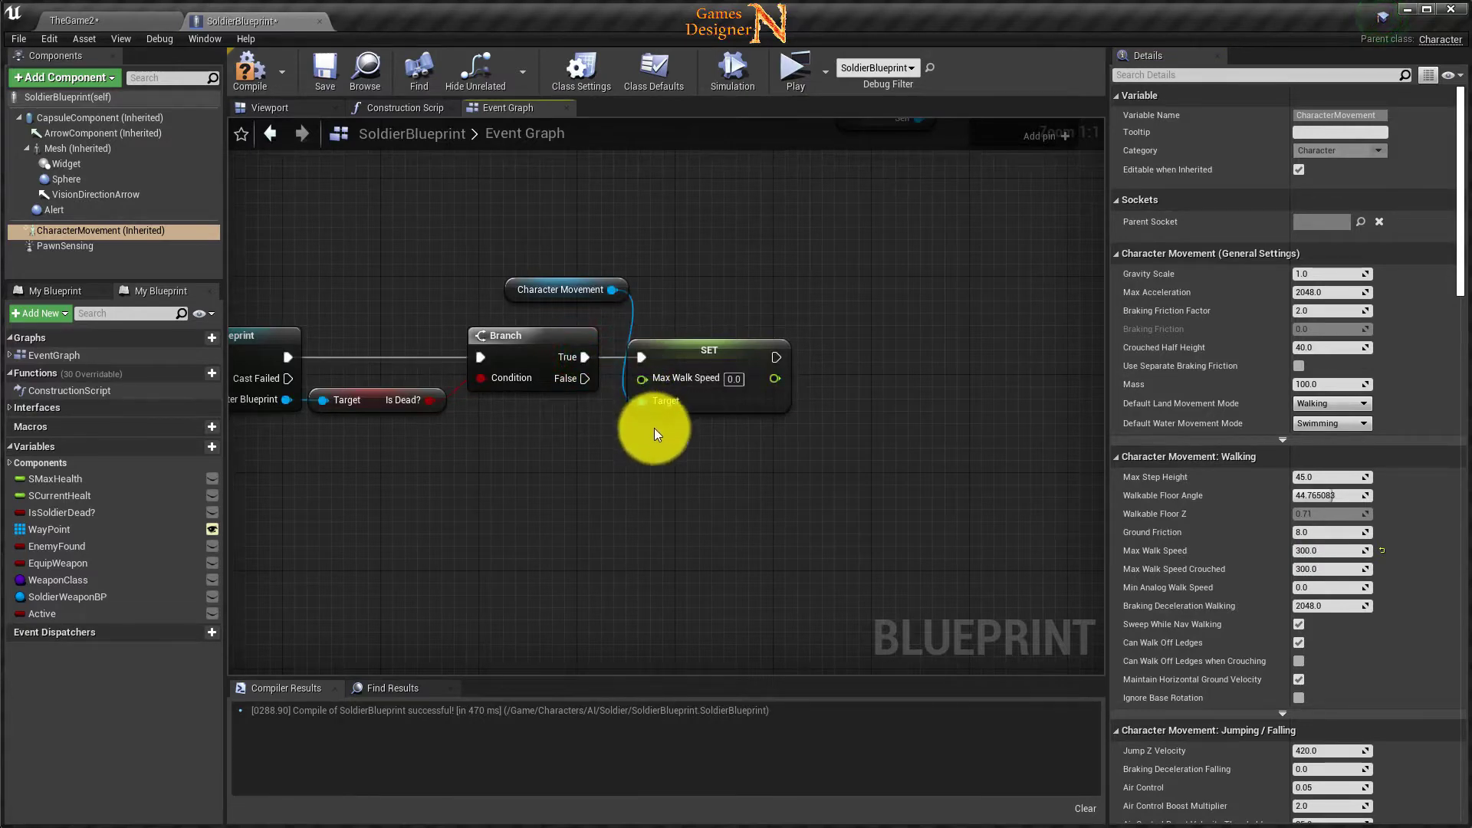
{"action": "left_click", "coordinate": [720, 354]}
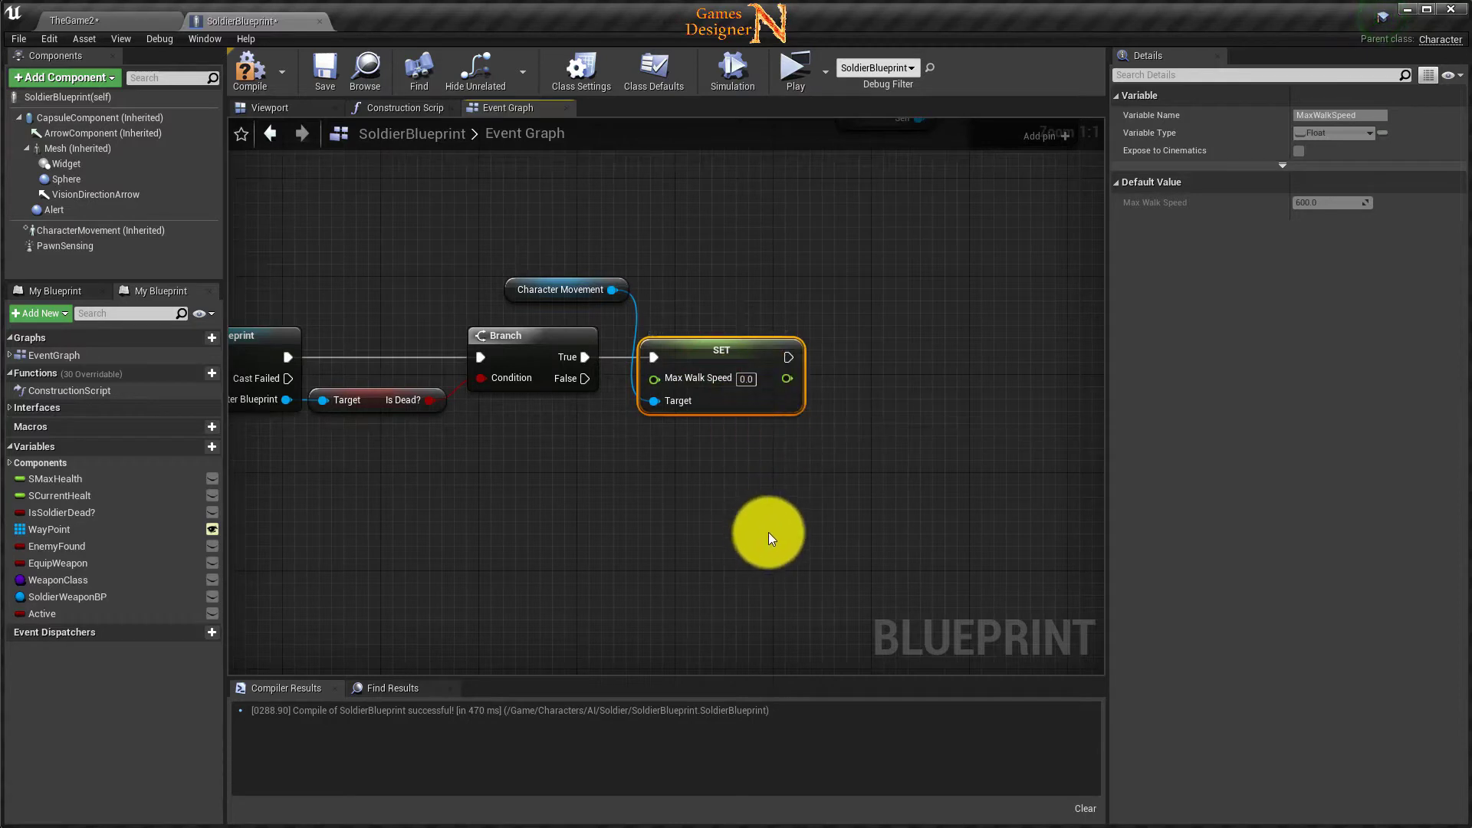
{"action": "right_click_drag", "start_coordinate": [766, 531], "coordinate": [579, 525]}
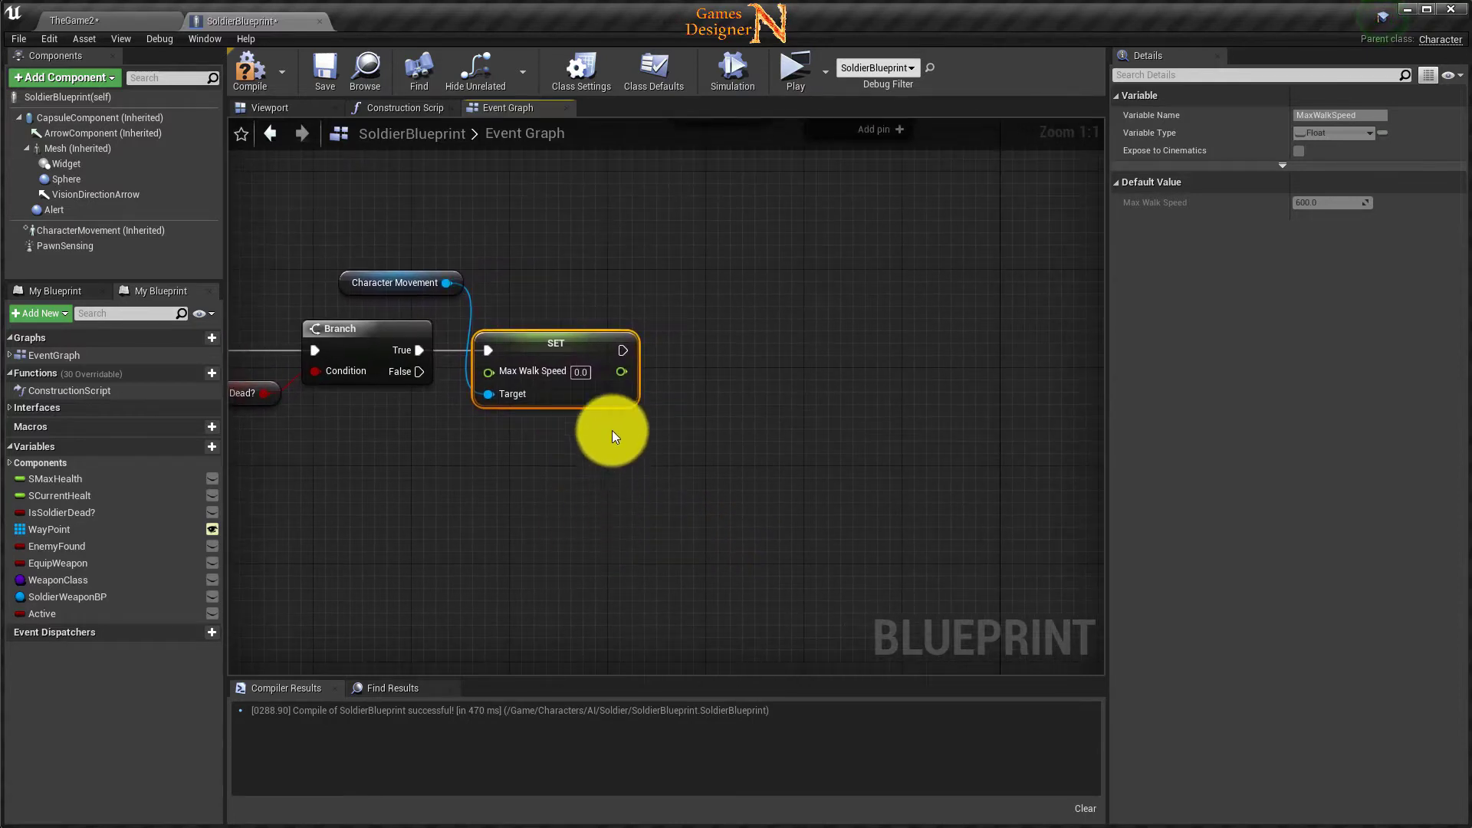
{"action": "left_click_drag", "start_coordinate": [627, 352], "coordinate": [669, 353]}
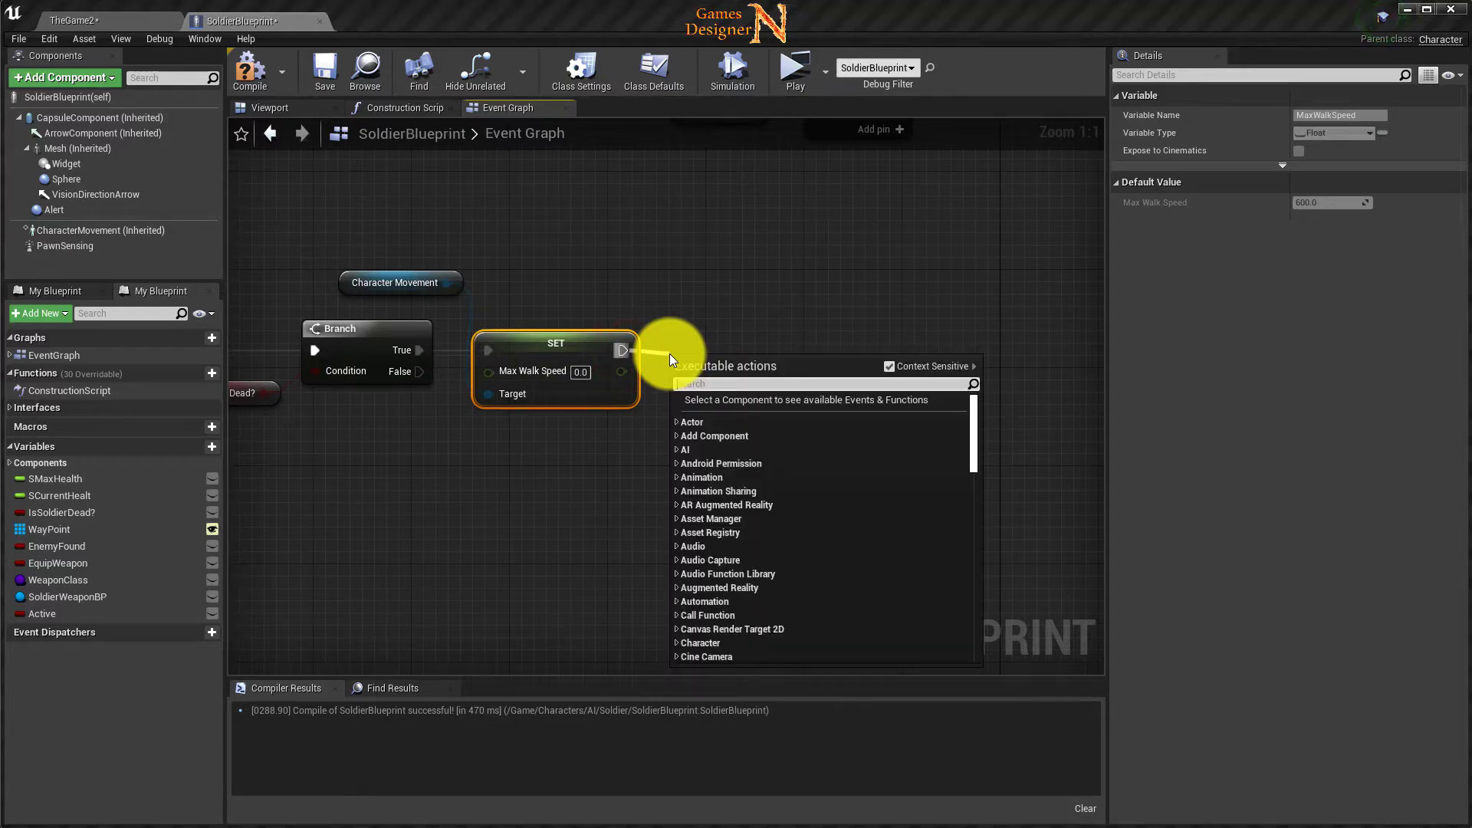
{"action": "type", "text": "dela"}
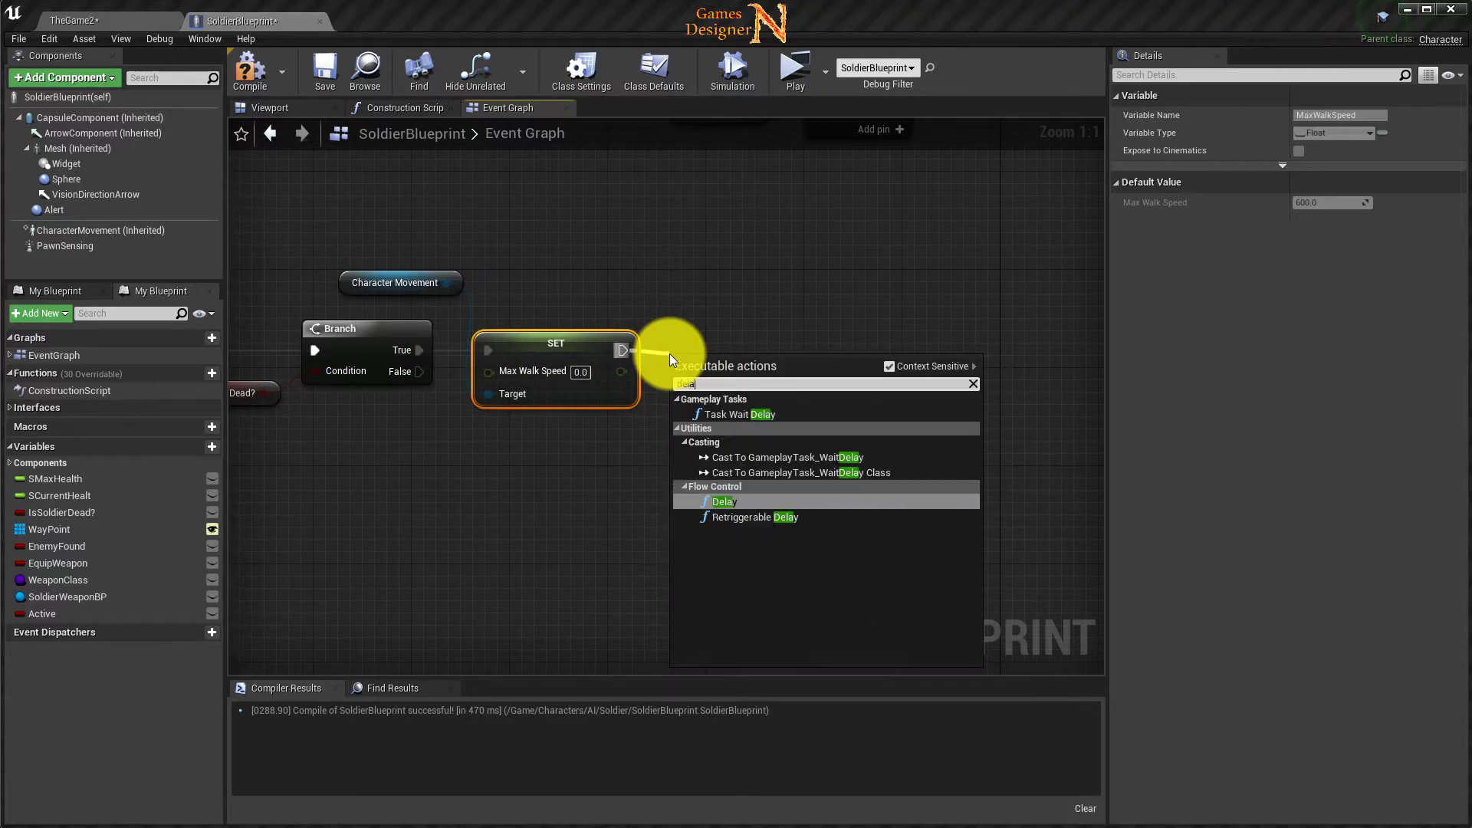
{"action": "type", "text": "y"}
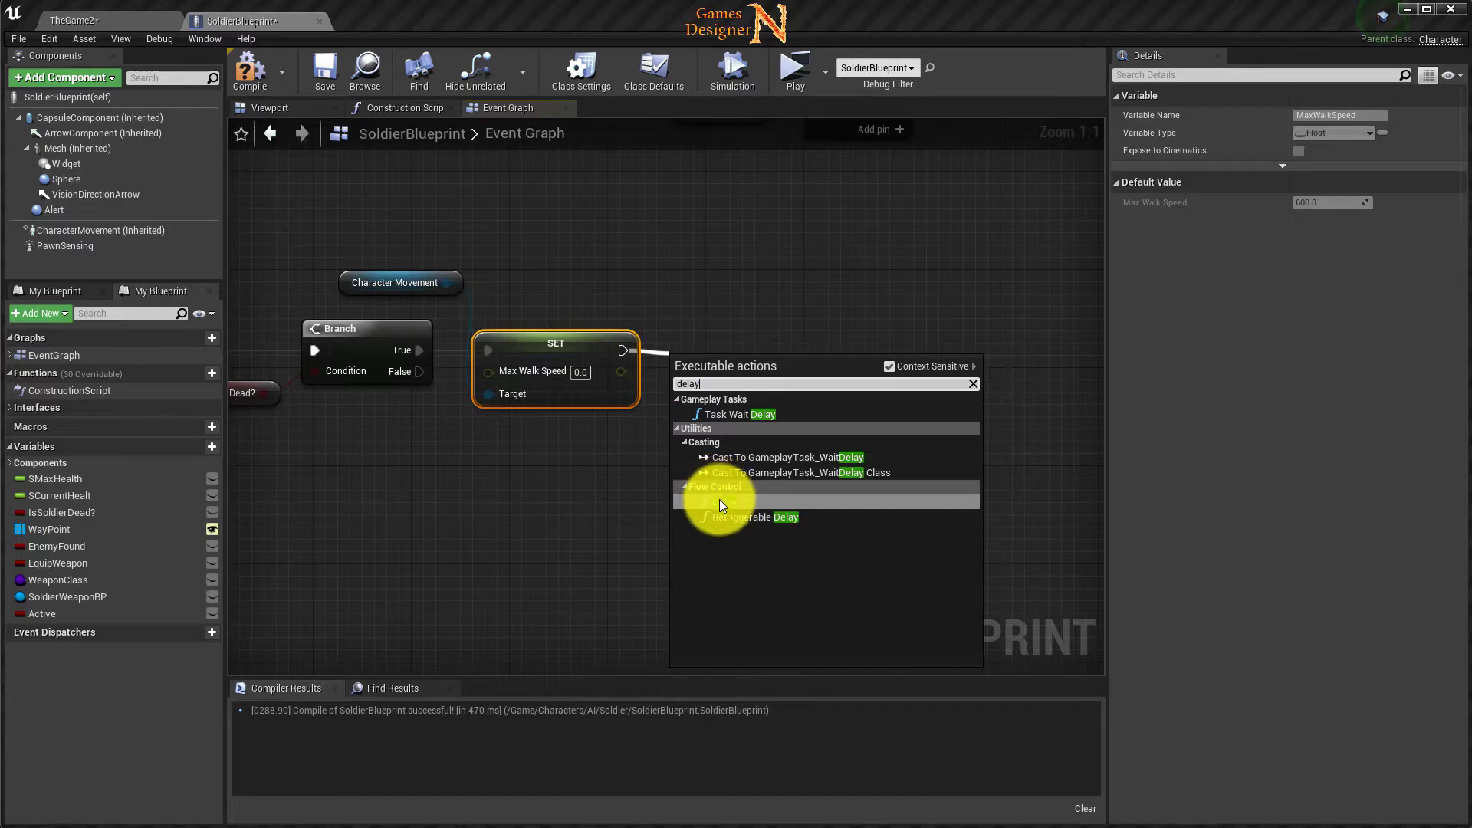
Add a 3.0-second Delay after the SET node.
{"action": "left_click", "coordinate": [719, 502]}
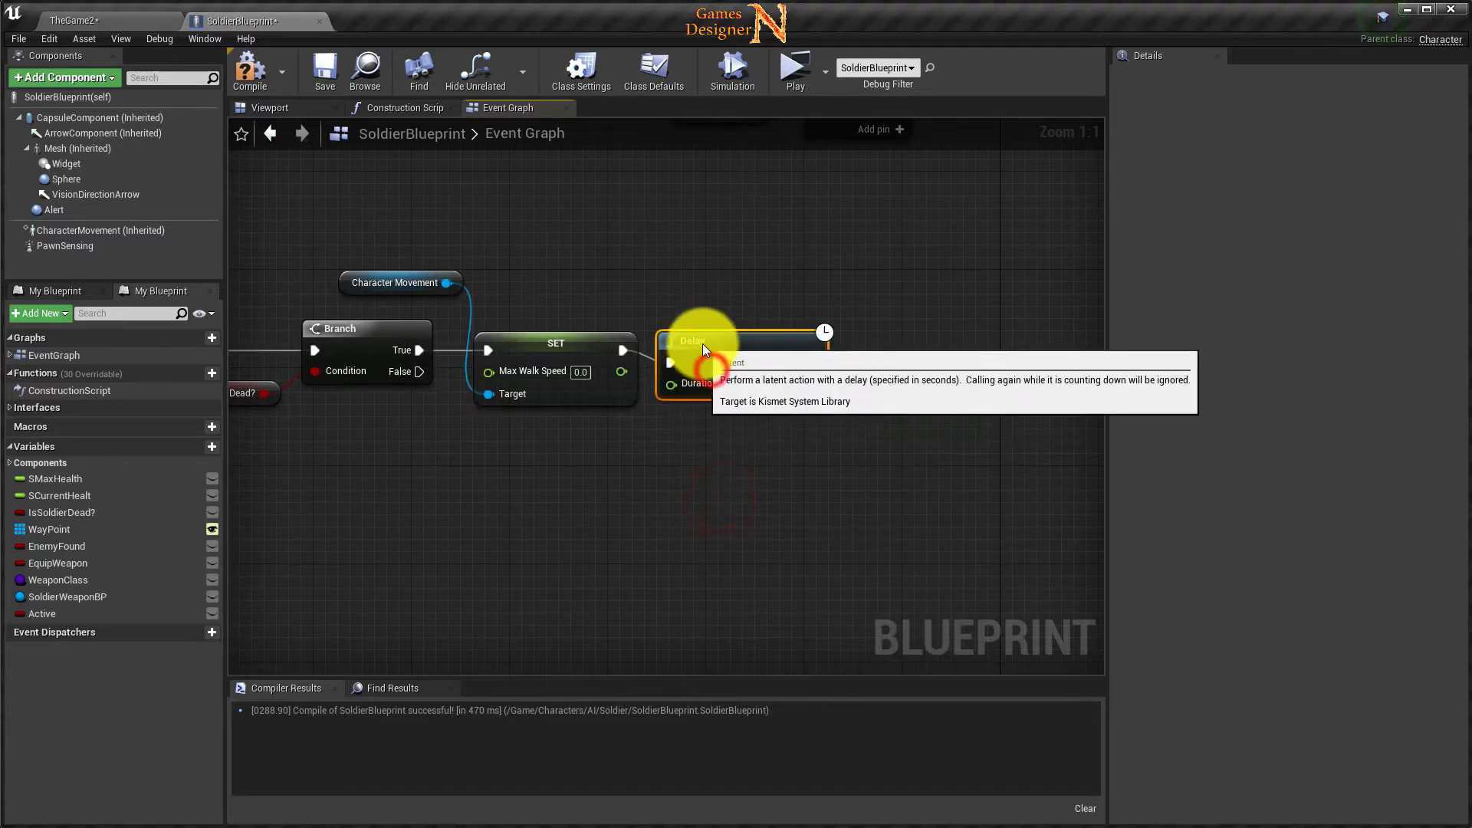
{"action": "left_click_drag", "start_coordinate": [704, 347], "coordinate": [716, 334]}
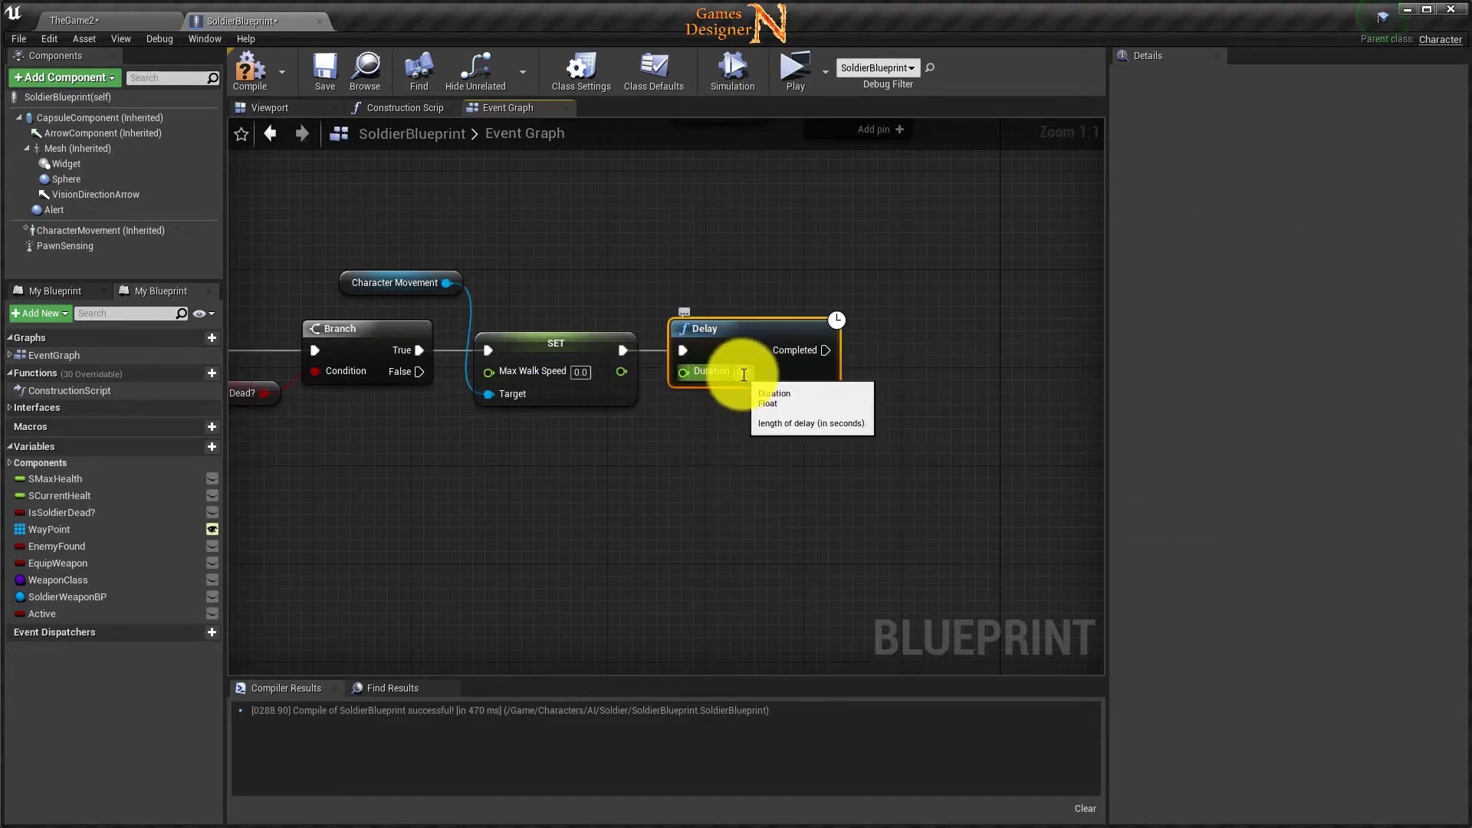
{"action": "left_click", "coordinate": [744, 374]}
{"action": "type", "text": "3.0"}
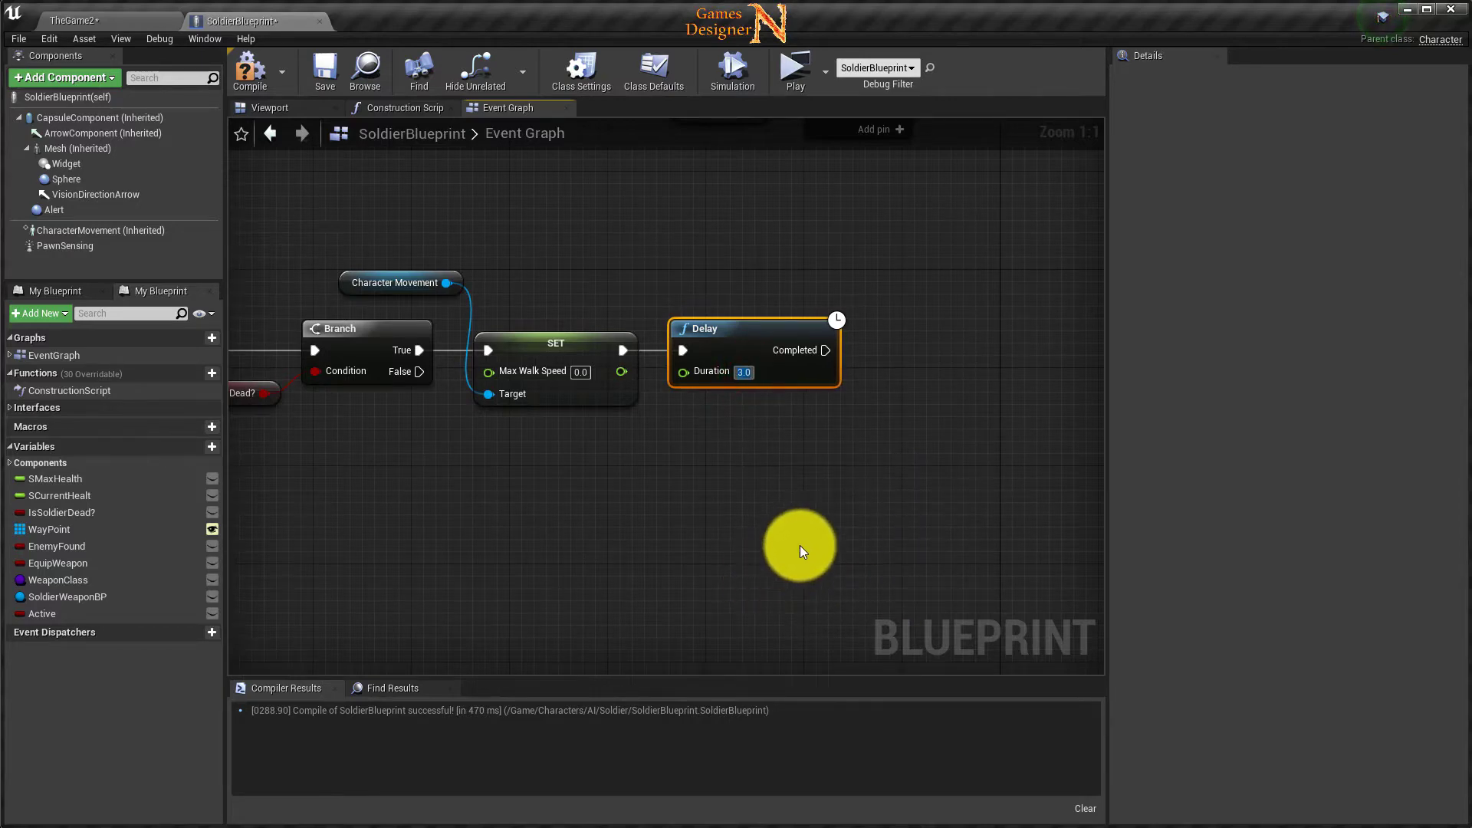
{"action": "right_click_drag", "start_coordinate": [802, 548], "coordinate": [773, 571]}
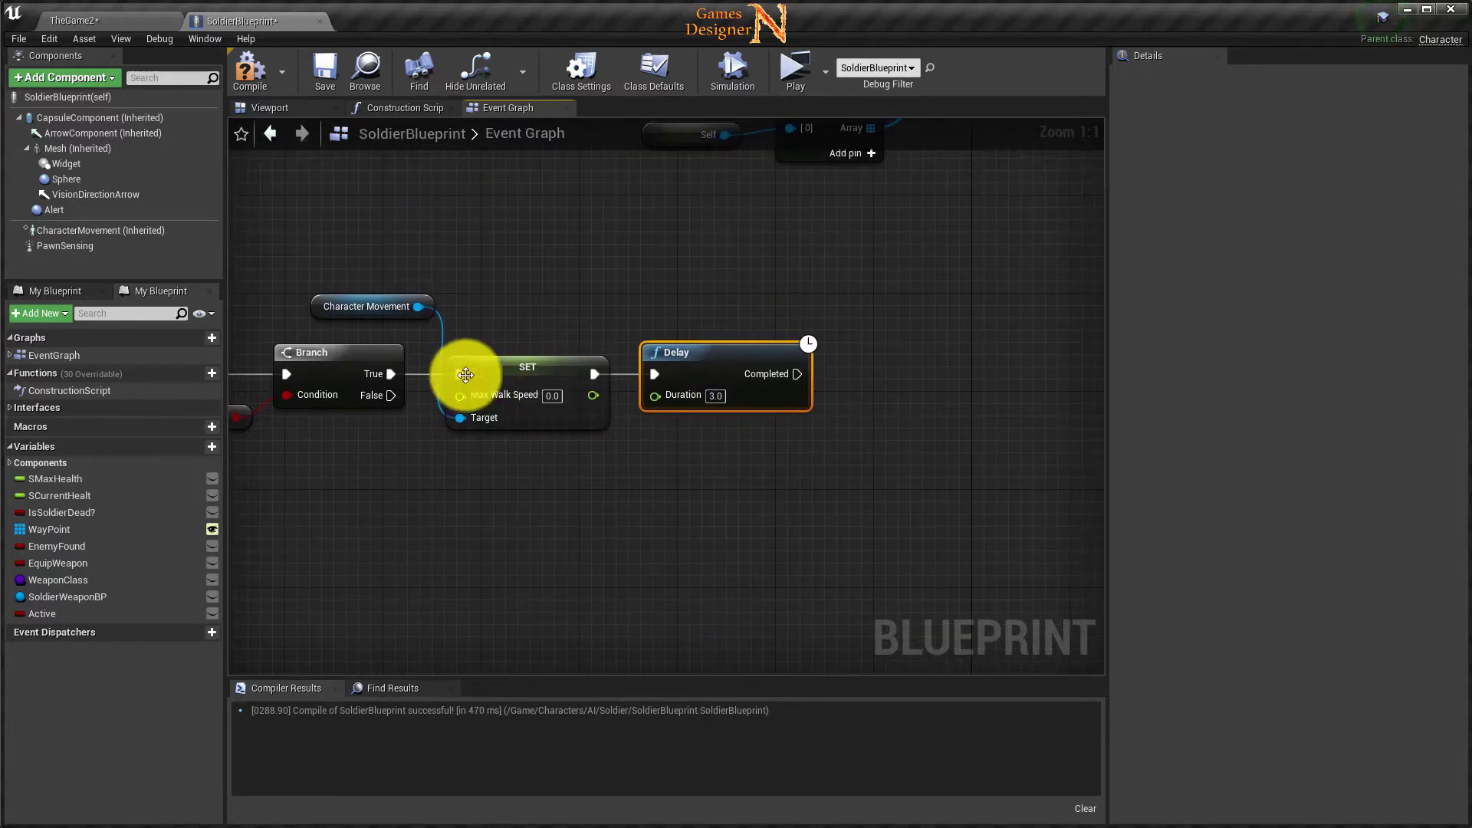
Add a second SET Max Walk Speed from Character Movement with value 300.0.
{"action": "mouse_move", "coordinate": [418, 306]}
{"action": "left_mouse_down"}
{"action": "mouse_move", "coordinate": [886, 319]}
{"action": "mouse_move", "coordinate": [859, 314]}
{"action": "left_mouse_up"}
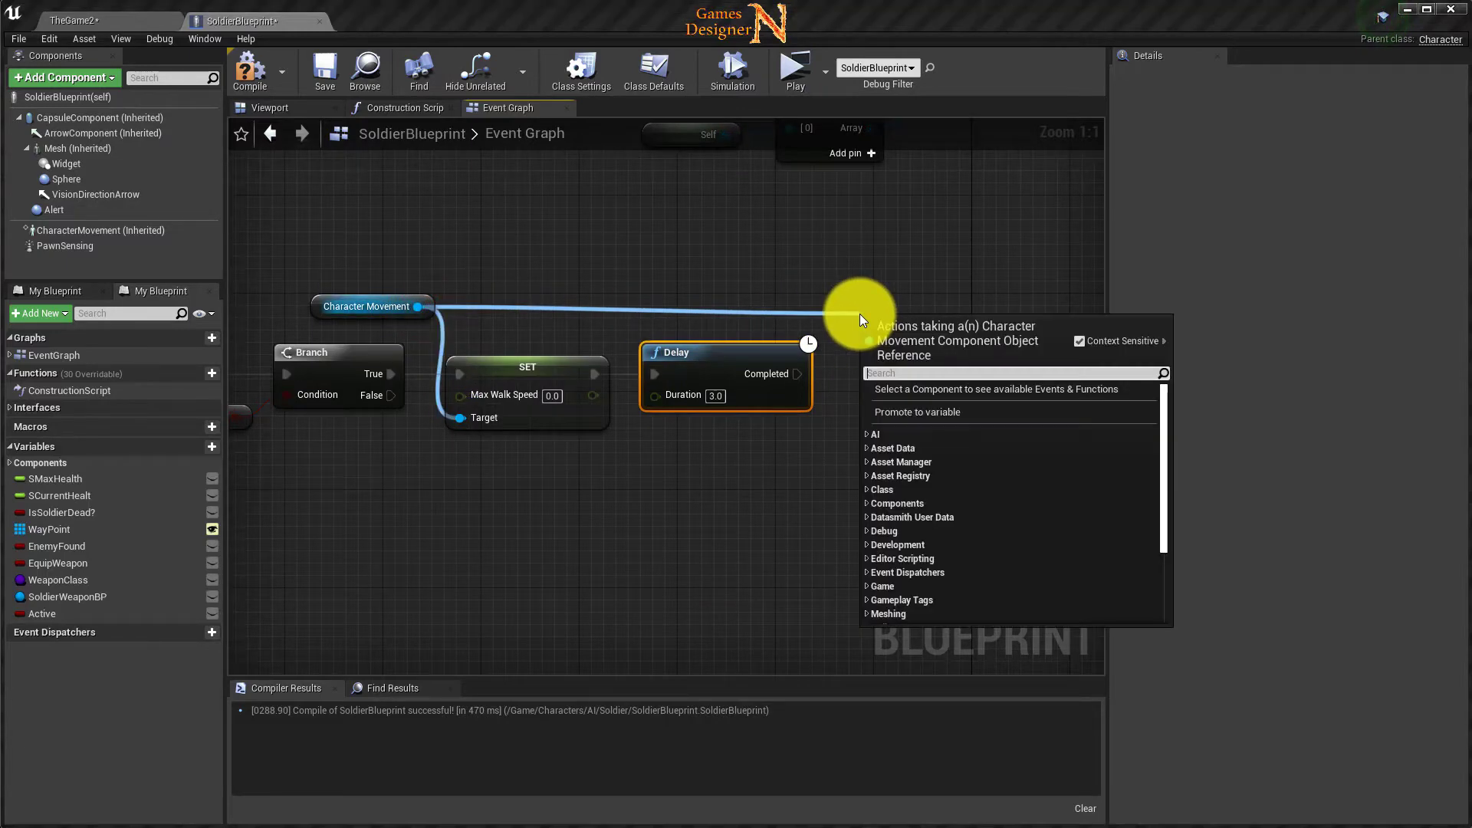
{"action": "type", "text": "max wa"}
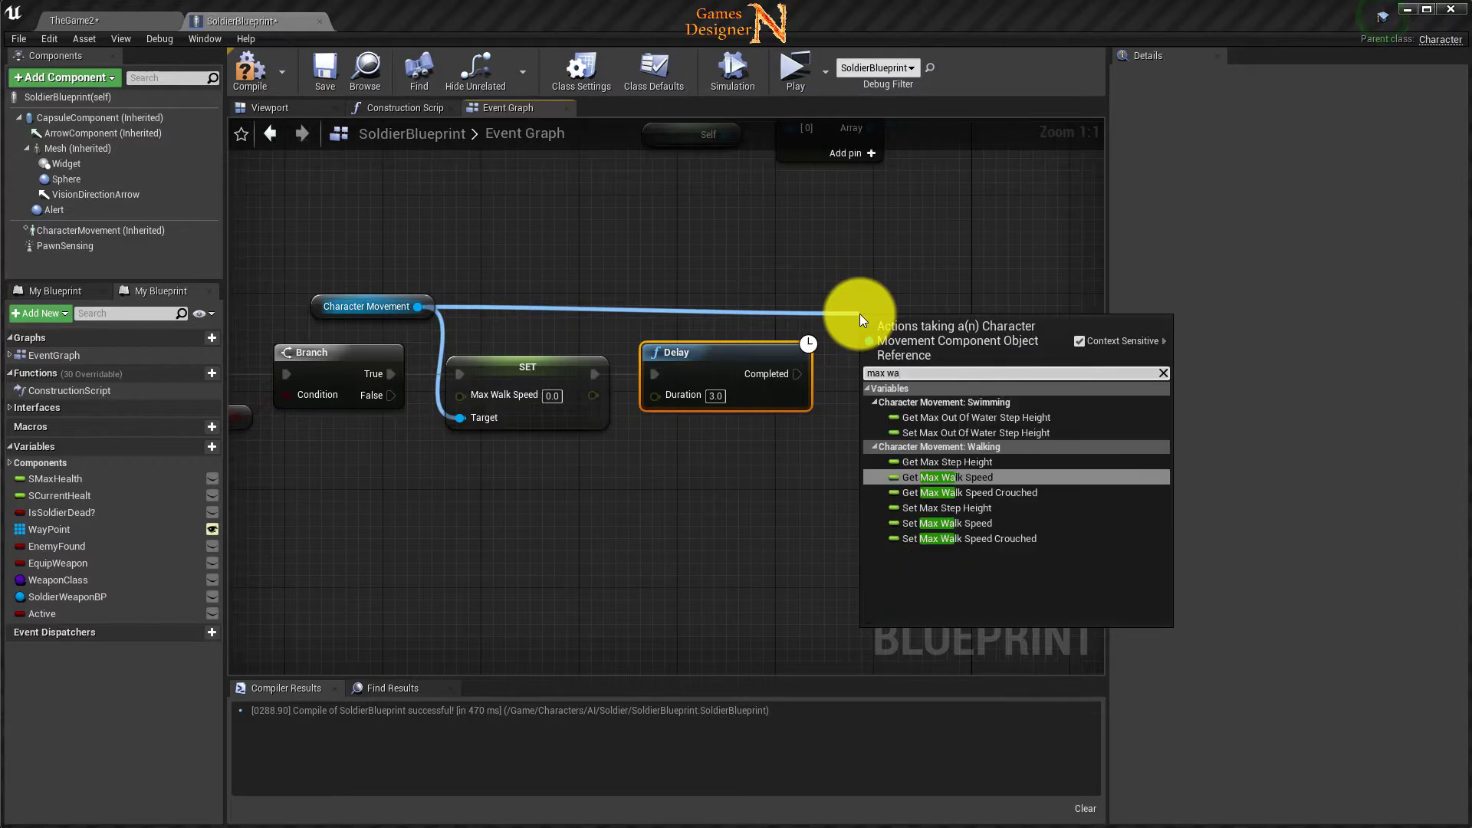
{"action": "type", "text": "k"}
{"action": "key", "text": "BackSpace"}
{"action": "type", "text": "lk"}
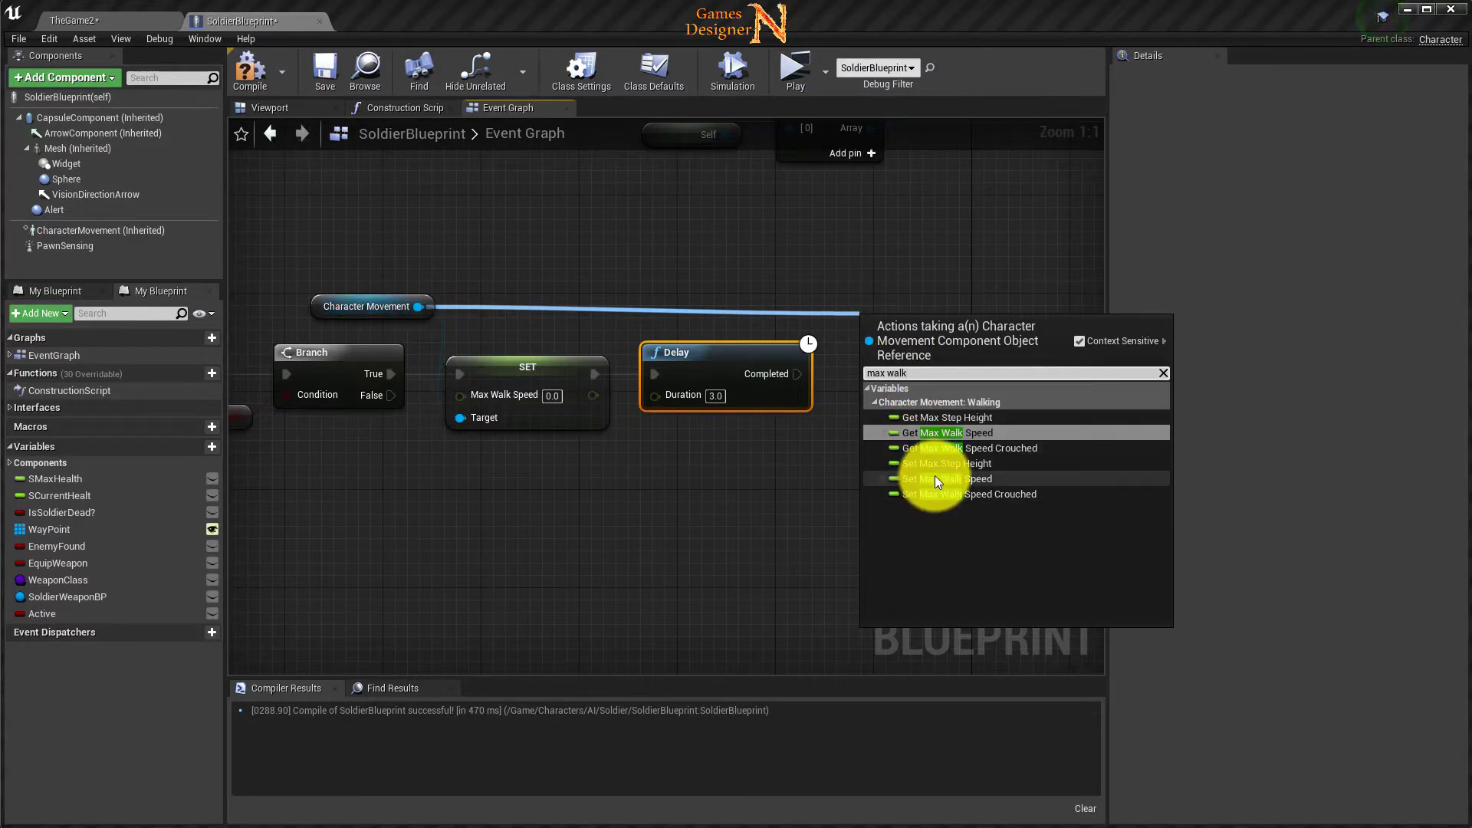
{"action": "left_click", "coordinate": [935, 479]}
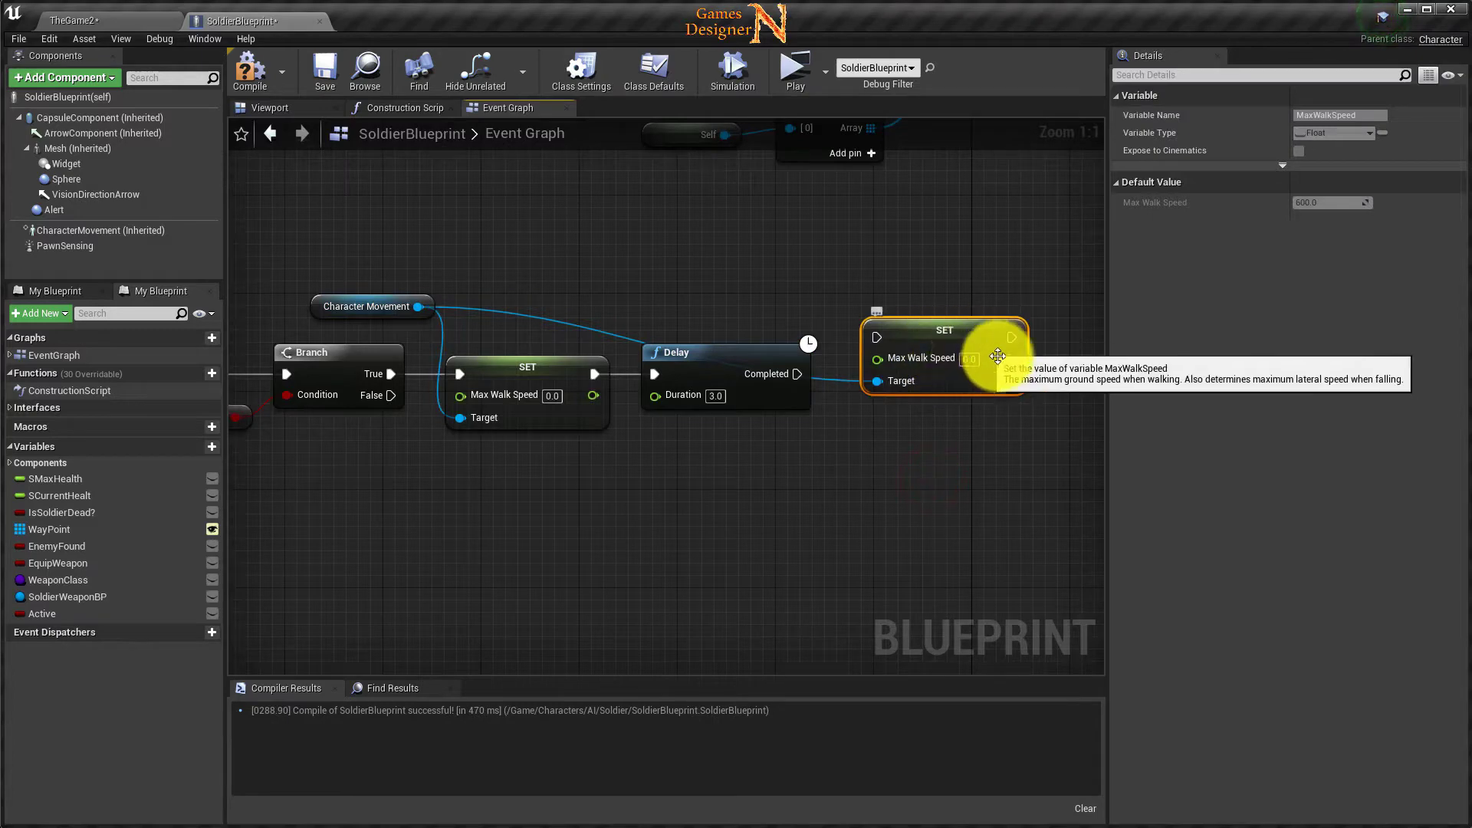
{"action": "left_click", "coordinate": [969, 359]}
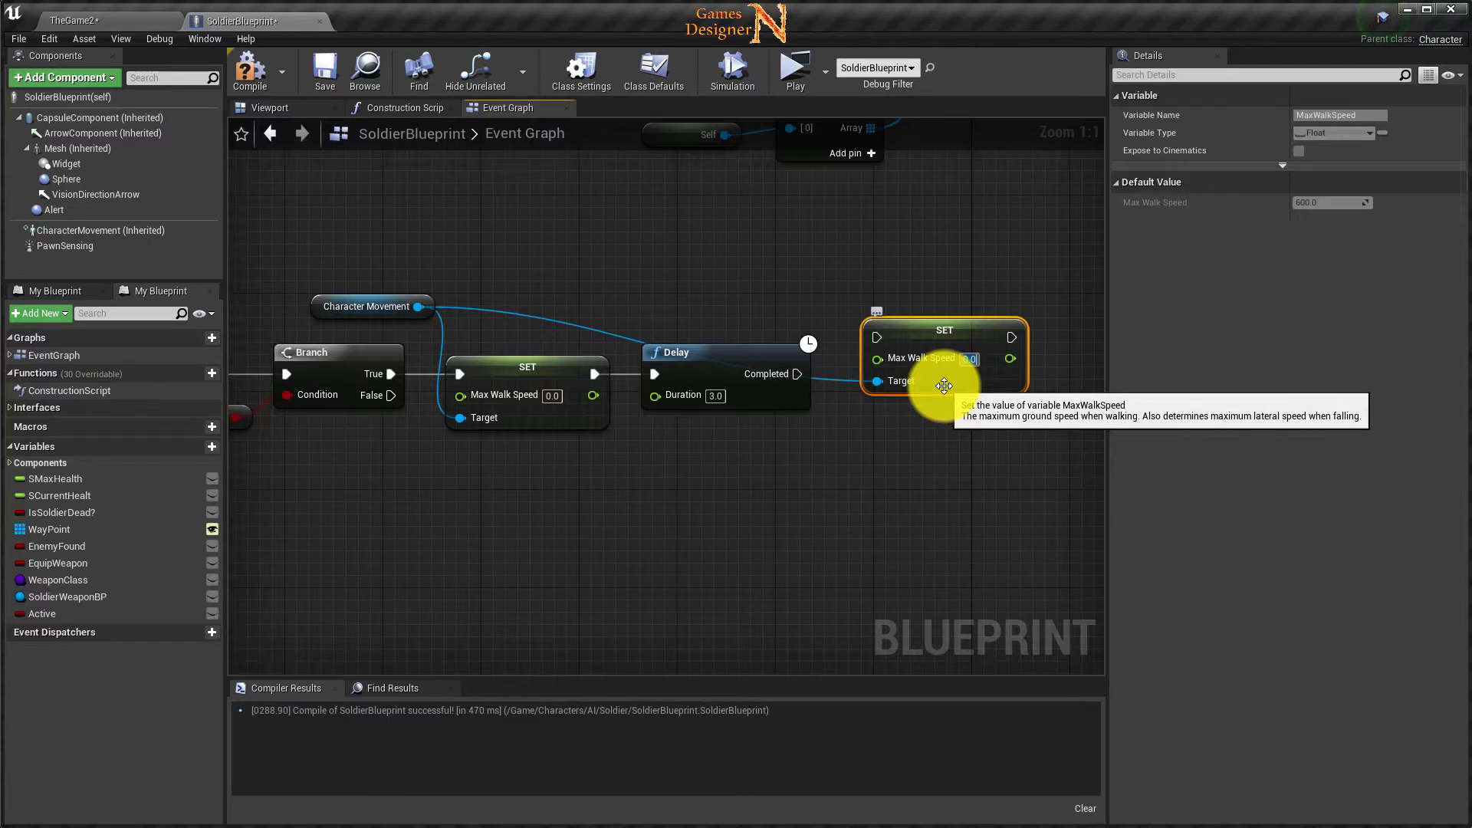
{"action": "type", "text": "300.0"}
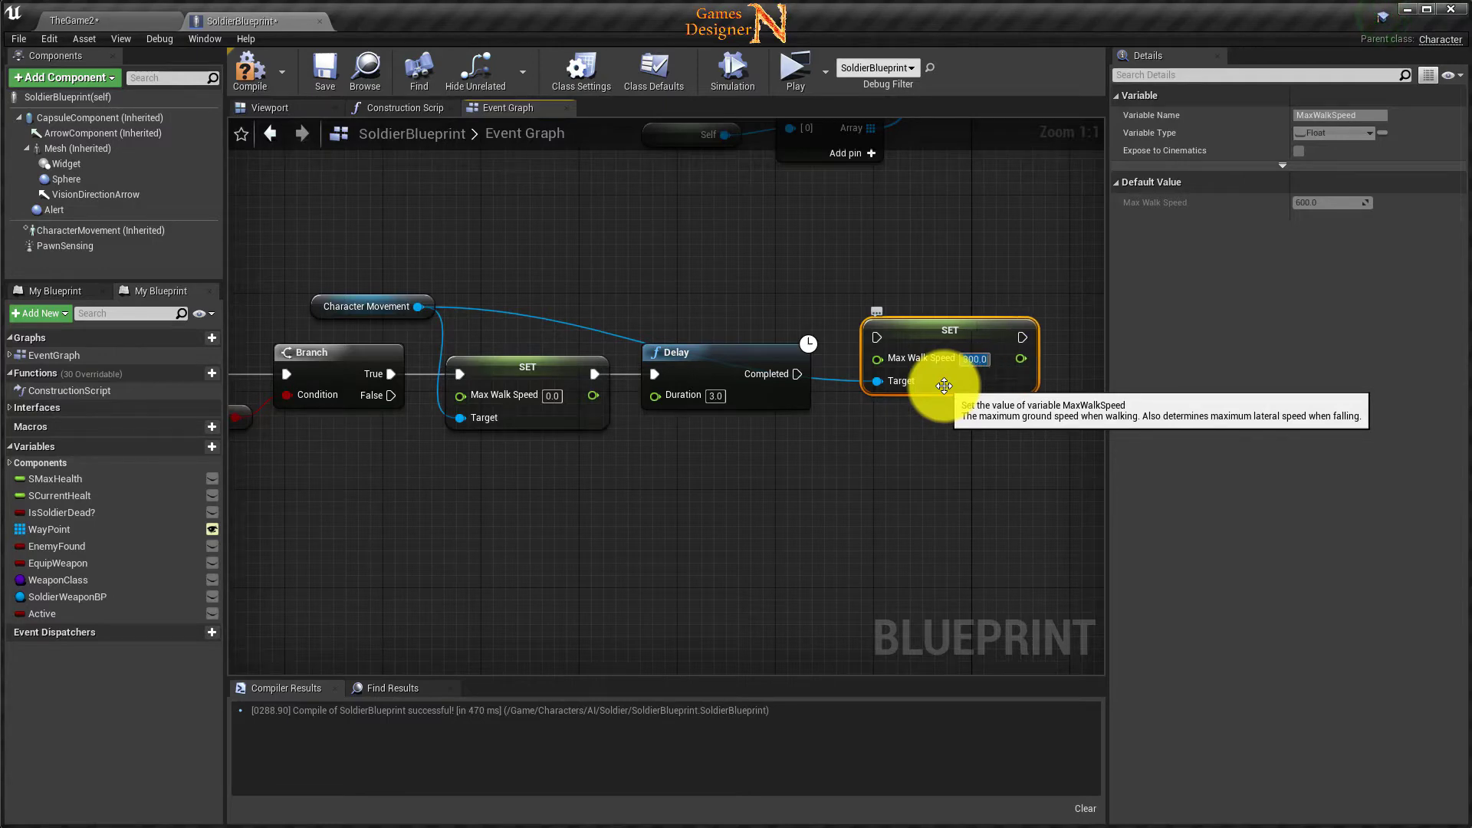
{"action": "left_click_drag", "start_coordinate": [933, 332], "coordinate": [920, 368]}
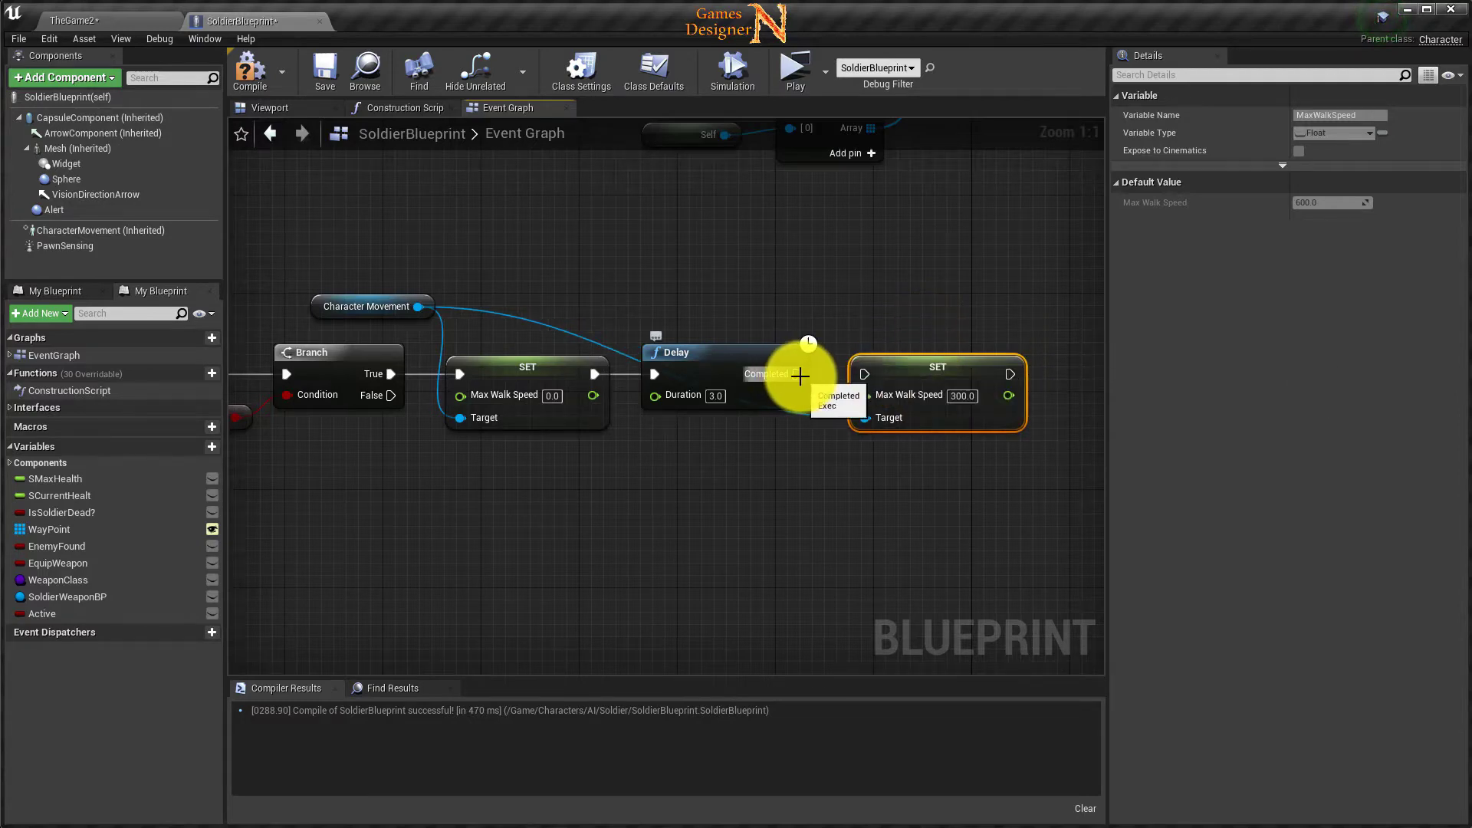
Wire Delay Completed into the new SET and add a reroute on the Character Movement wire.
{"action": "left_click_drag", "start_coordinate": [798, 374], "coordinate": [863, 375]}
{"action": "double_click", "coordinate": [821, 420]}
{"action": "left_click_drag", "start_coordinate": [820, 420], "coordinate": [805, 300]}
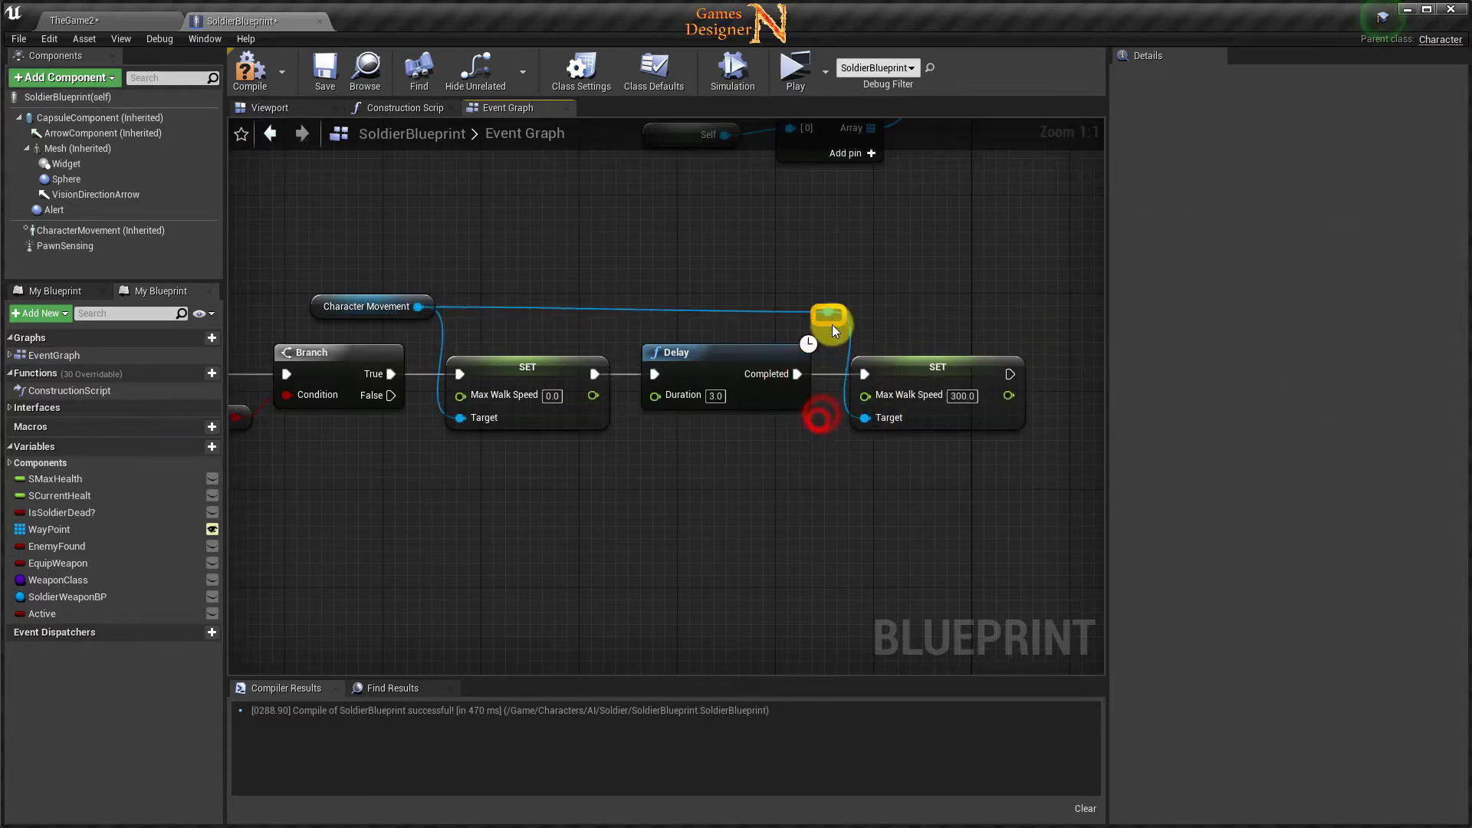
{"action": "right_click_drag", "start_coordinate": [887, 506], "coordinate": [746, 506]}
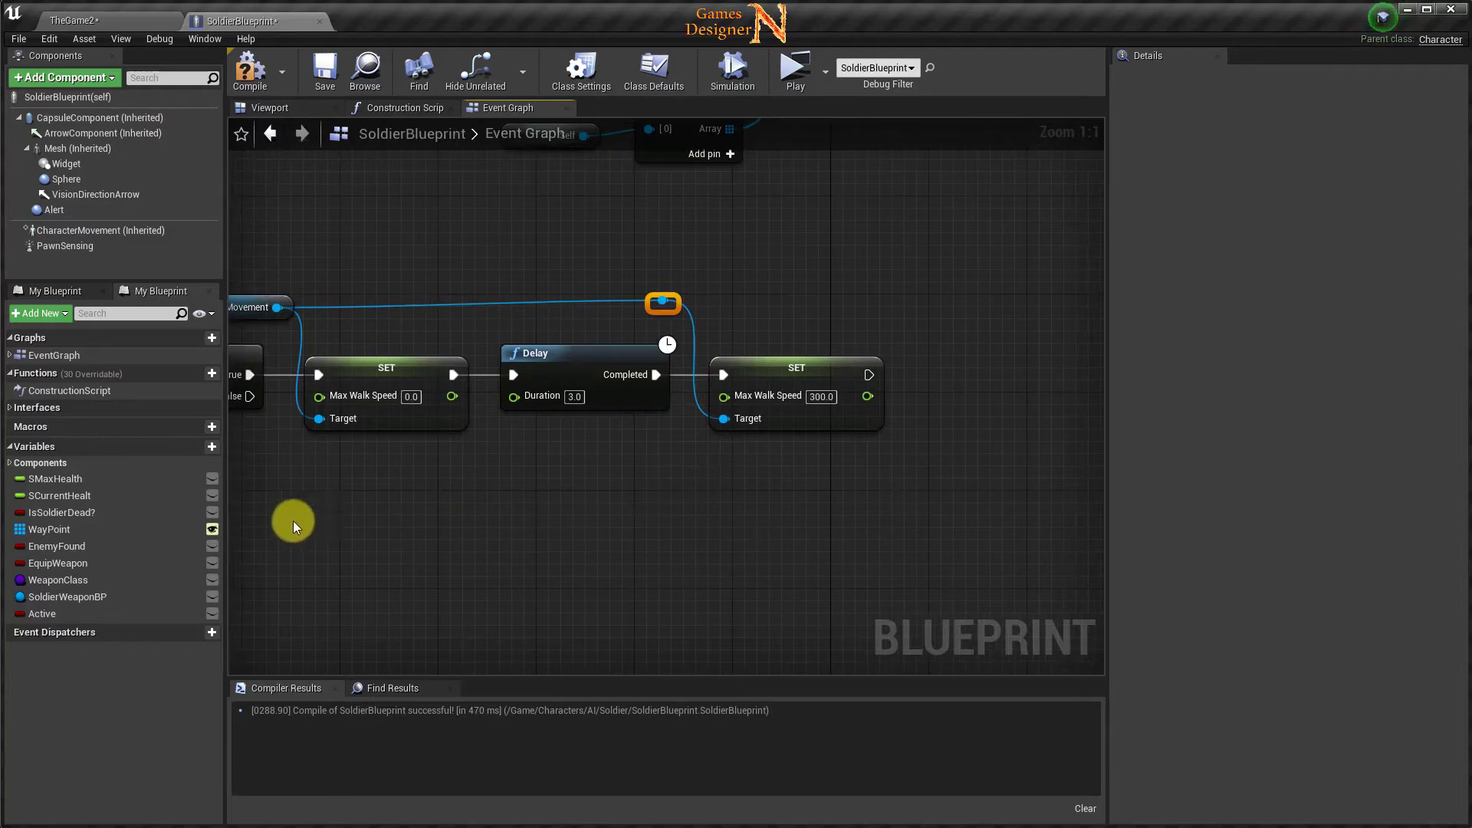
Add a SET Enemy Found node after the speed reset and tick it true.
{"action": "left_click_drag", "start_coordinate": [81, 545], "coordinate": [964, 367]}
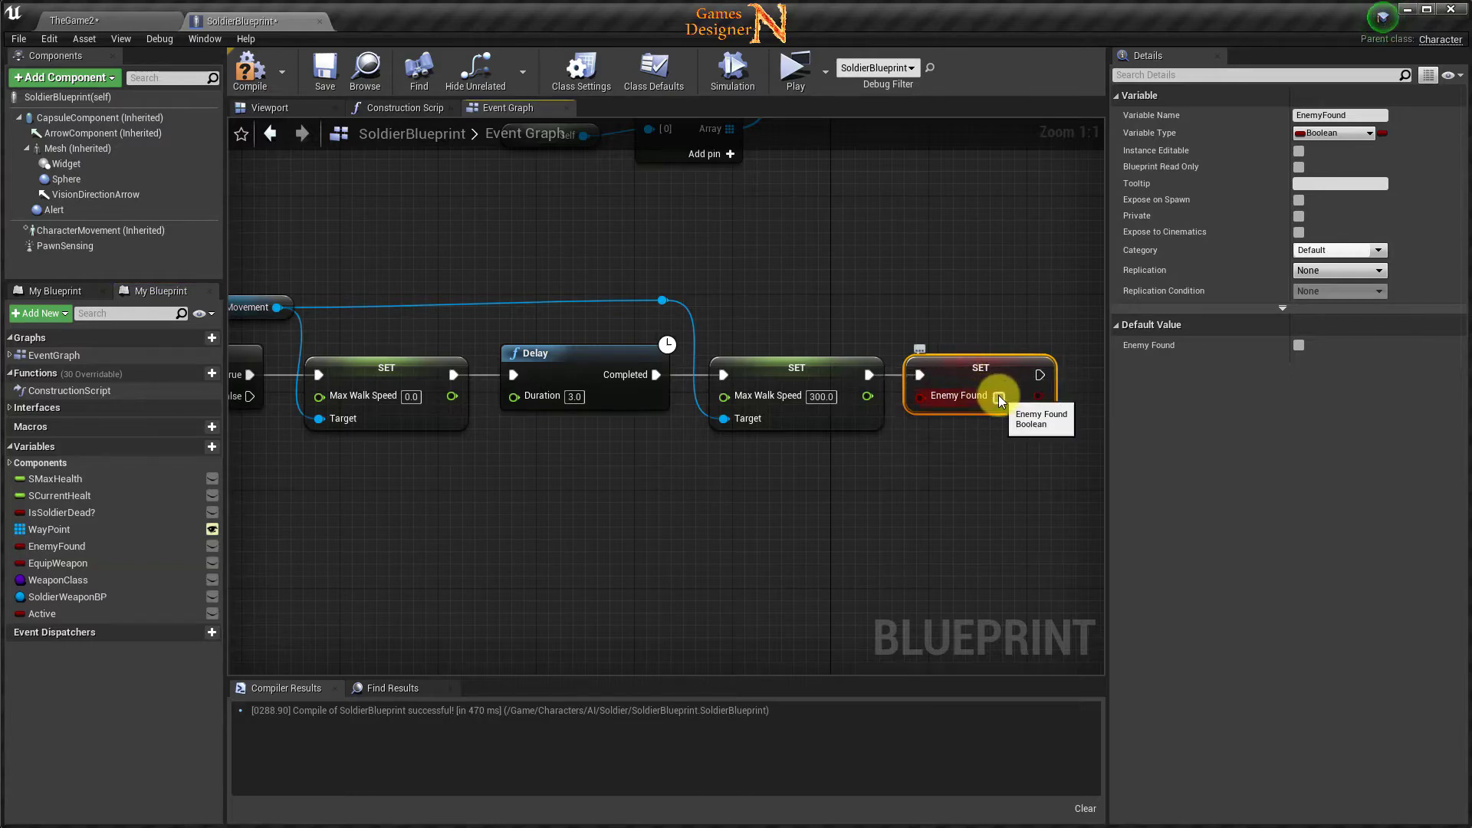
{"action": "left_click", "coordinate": [998, 395]}
{"action": "mouse_move", "coordinate": [990, 459]}
{"action": "right_mouse_down"}
{"action": "mouse_move", "coordinate": [845, 471]}
{"action": "mouse_move", "coordinate": [674, 536]}
{"action": "right_mouse_up"}
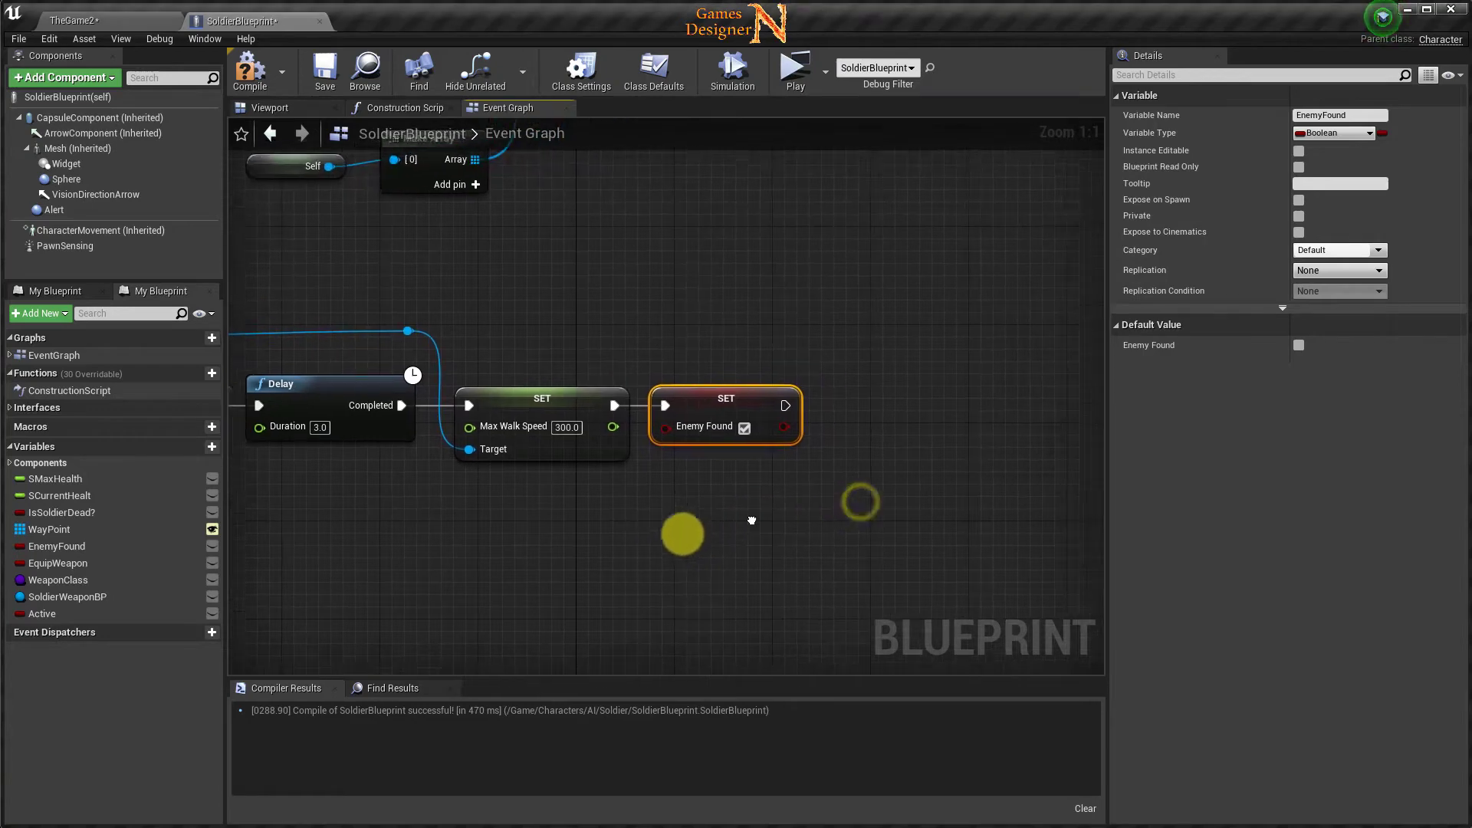
{"action": "left_click", "coordinate": [723, 412]}
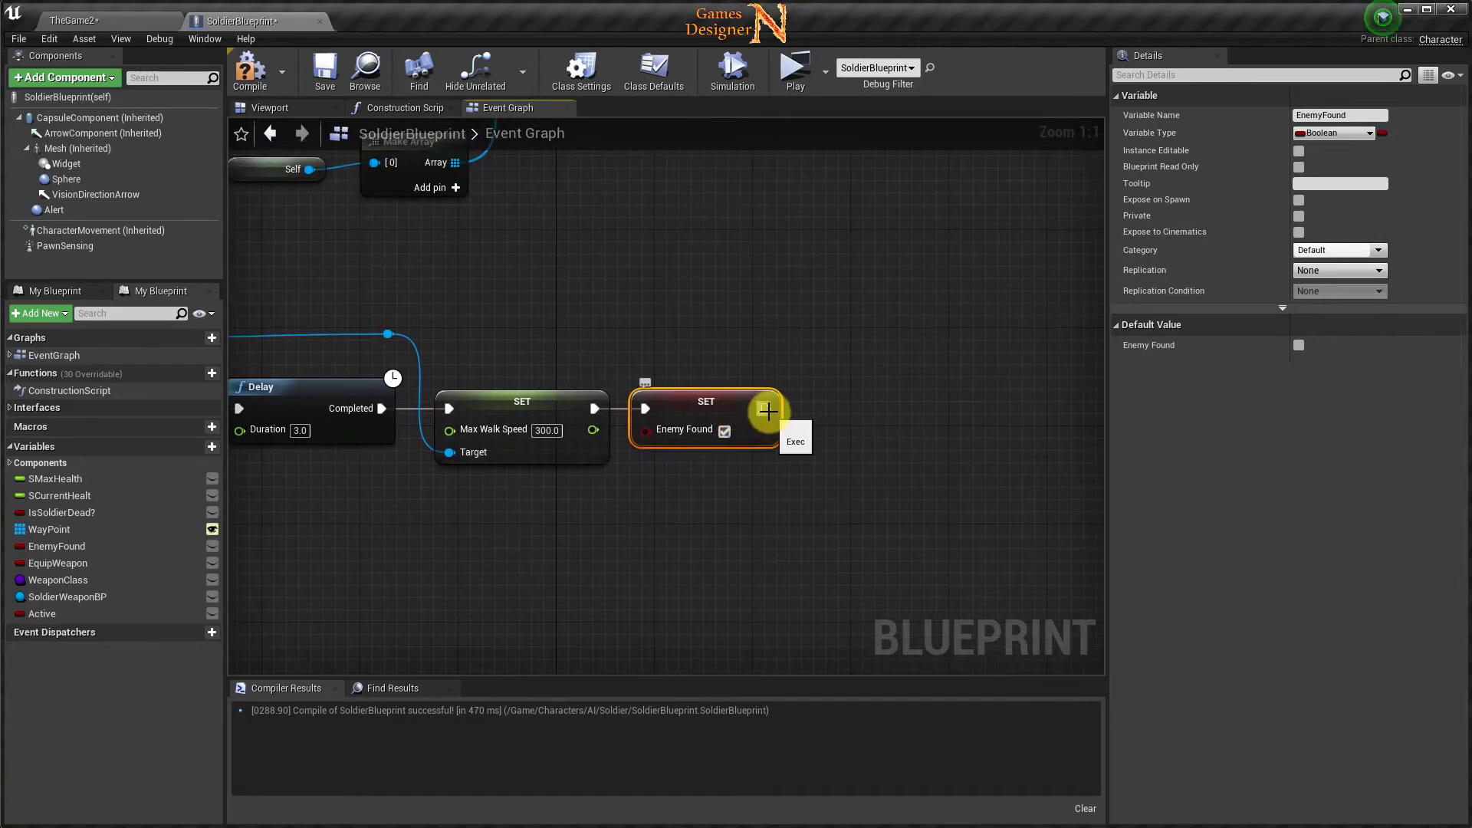
Add a Print String after it with the message 'Friend Dead'.
{"action": "left_click_drag", "start_coordinate": [767, 410], "coordinate": [832, 414]}
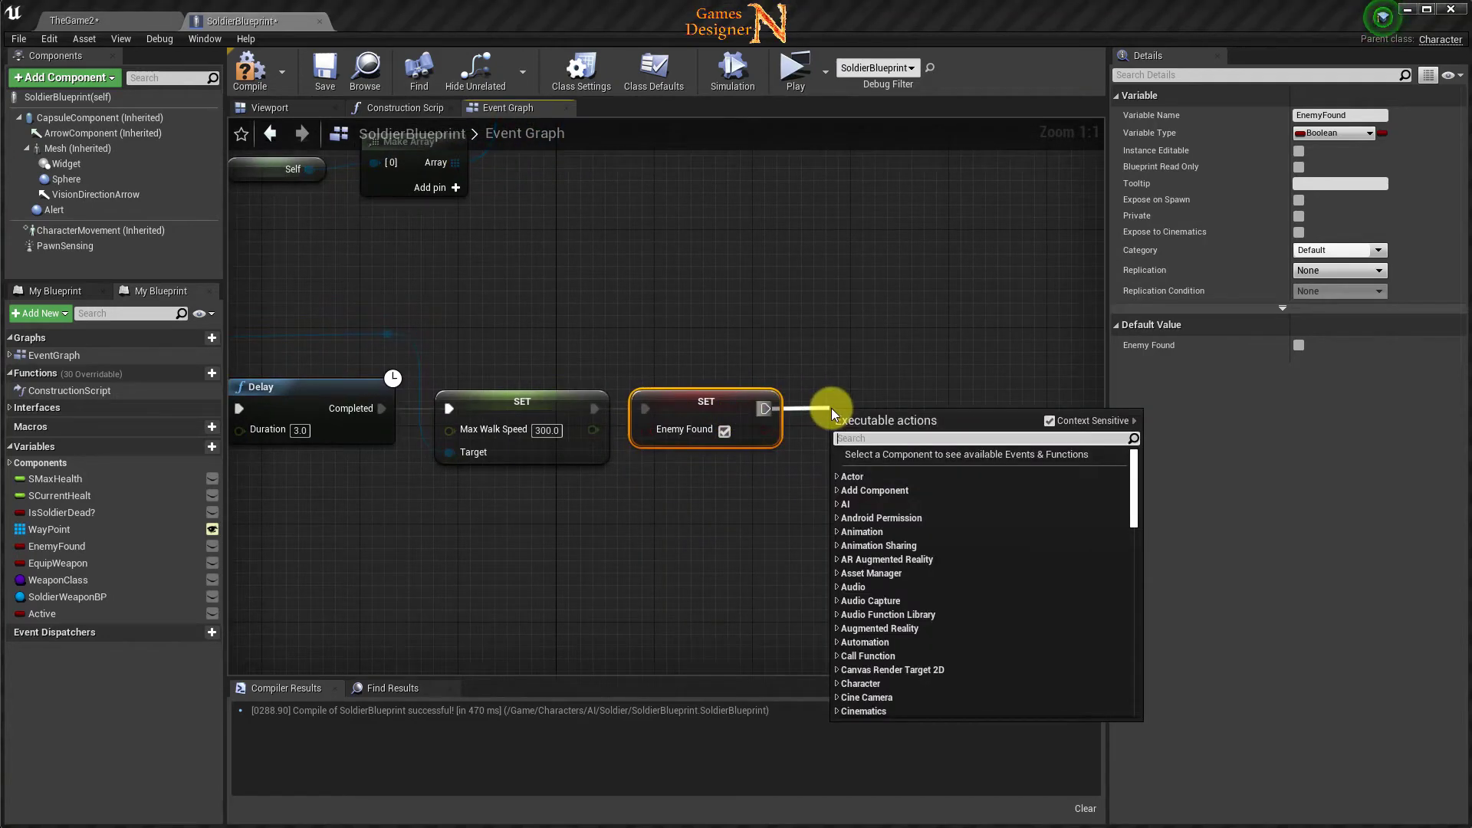
{"action": "type", "text": "pri"}
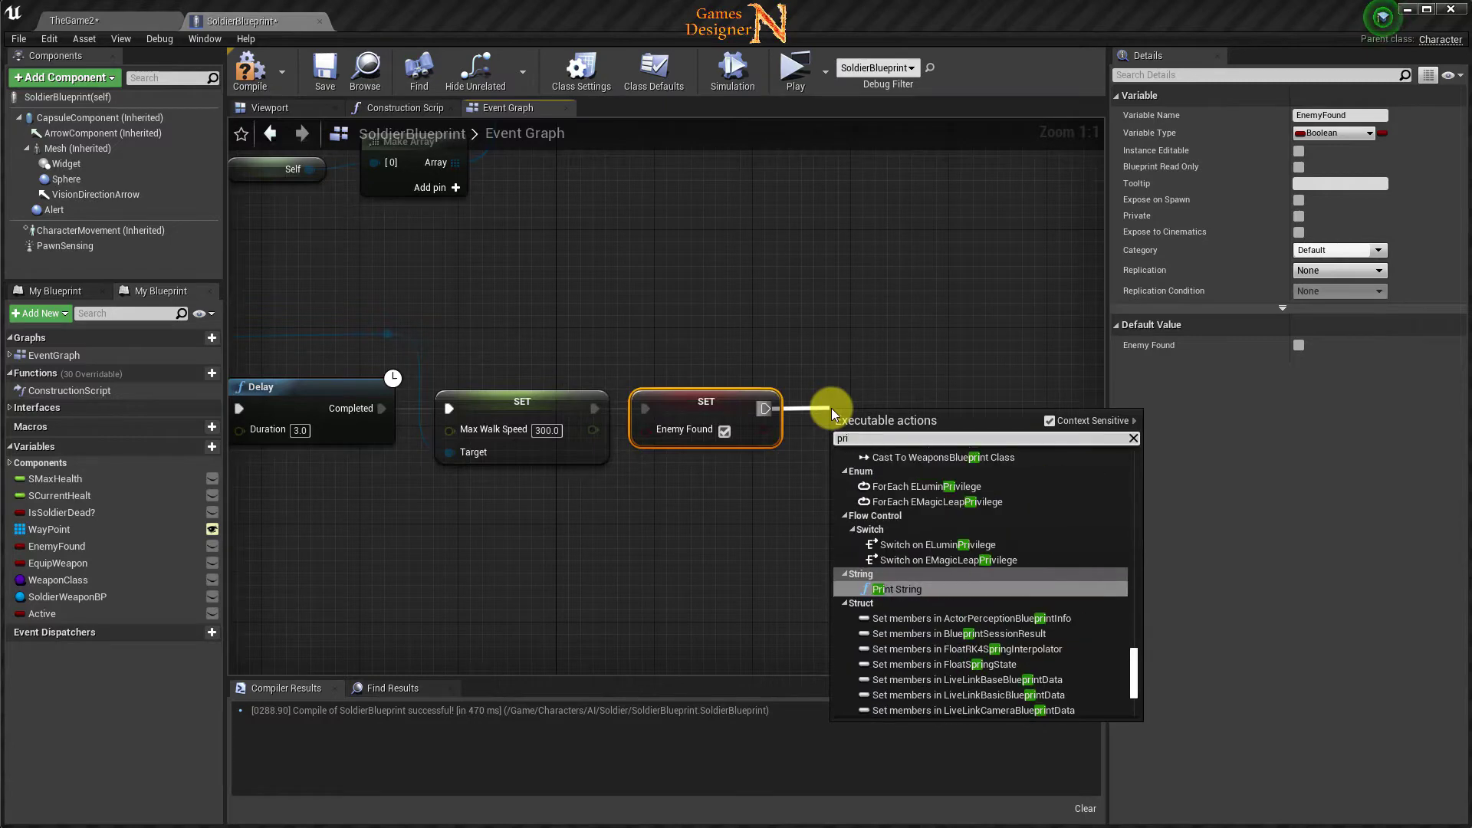
{"action": "type", "text": "nt st"}
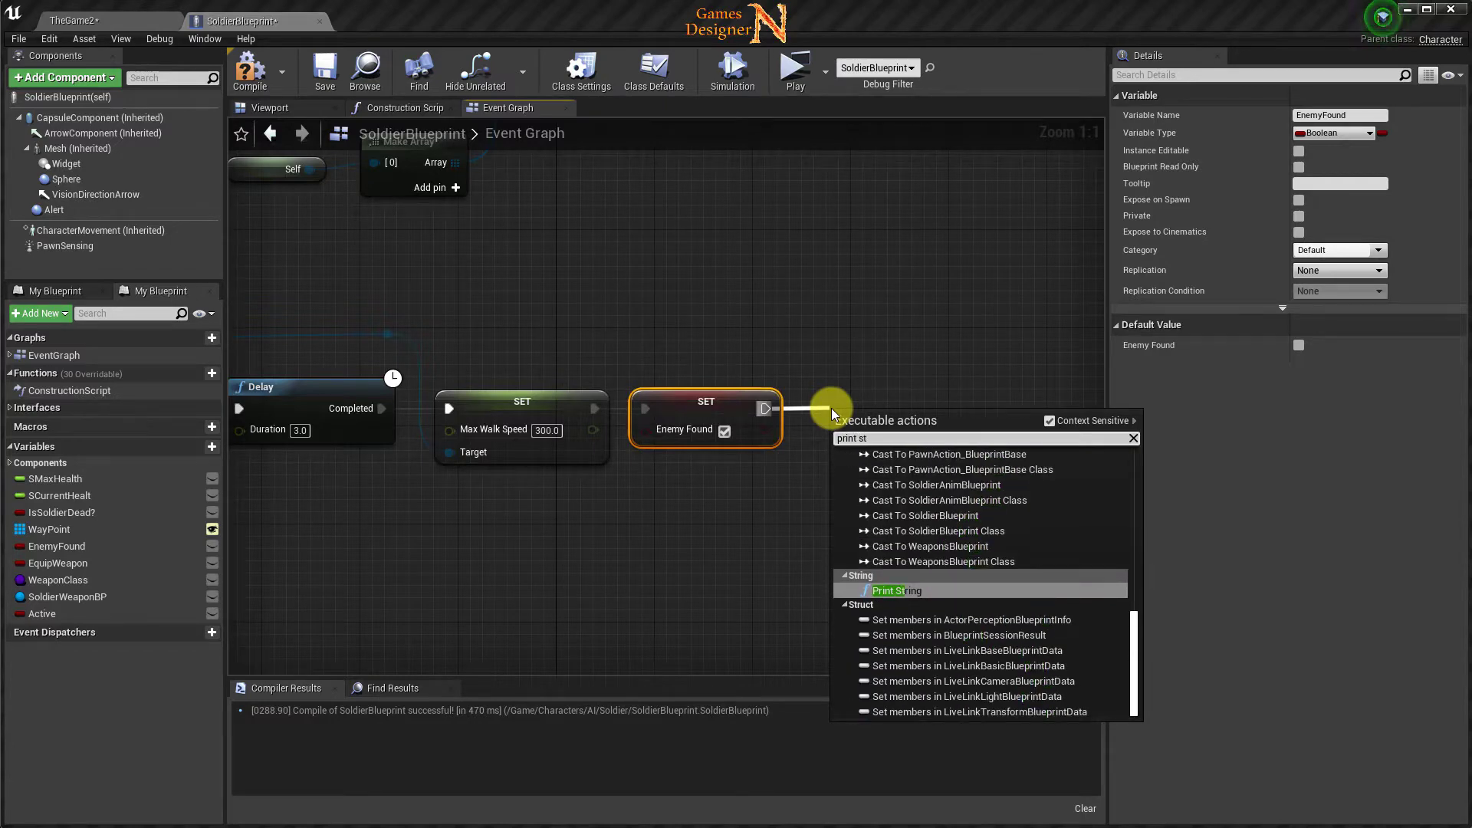
{"action": "left_click", "coordinate": [897, 591]}
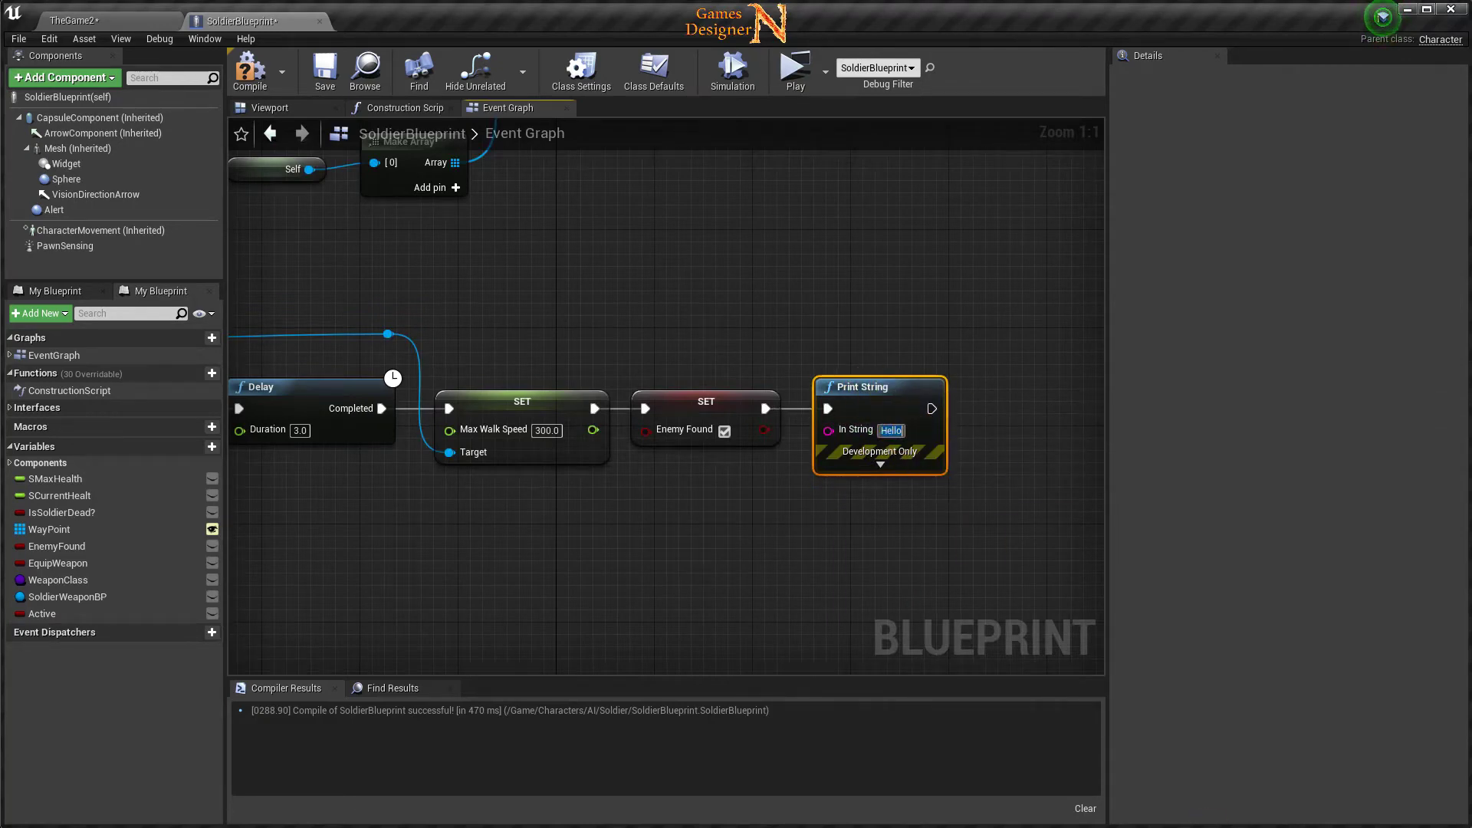
{"action": "type", "text": "f"}
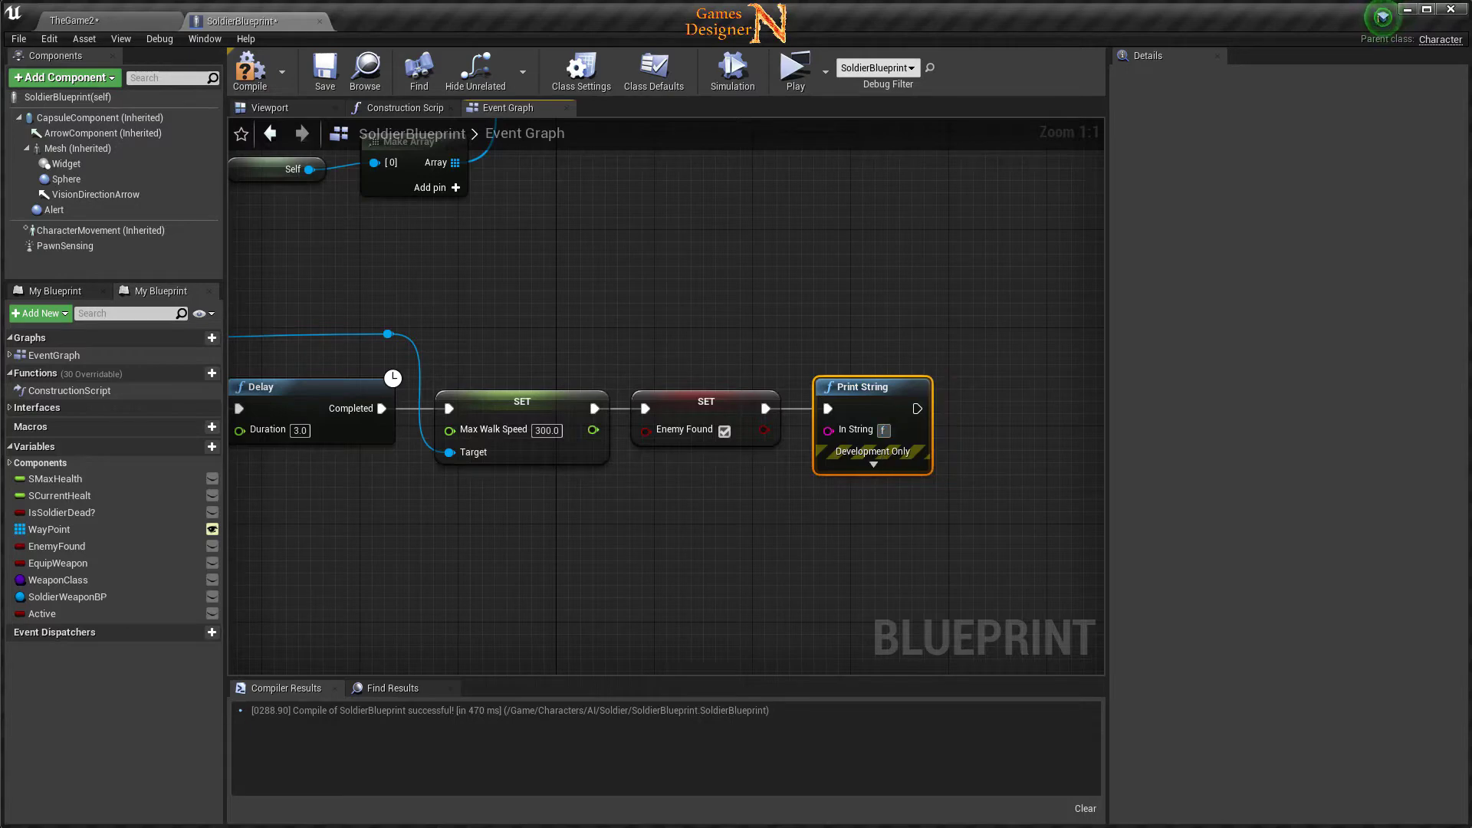
{"action": "type", "text": "rien"}
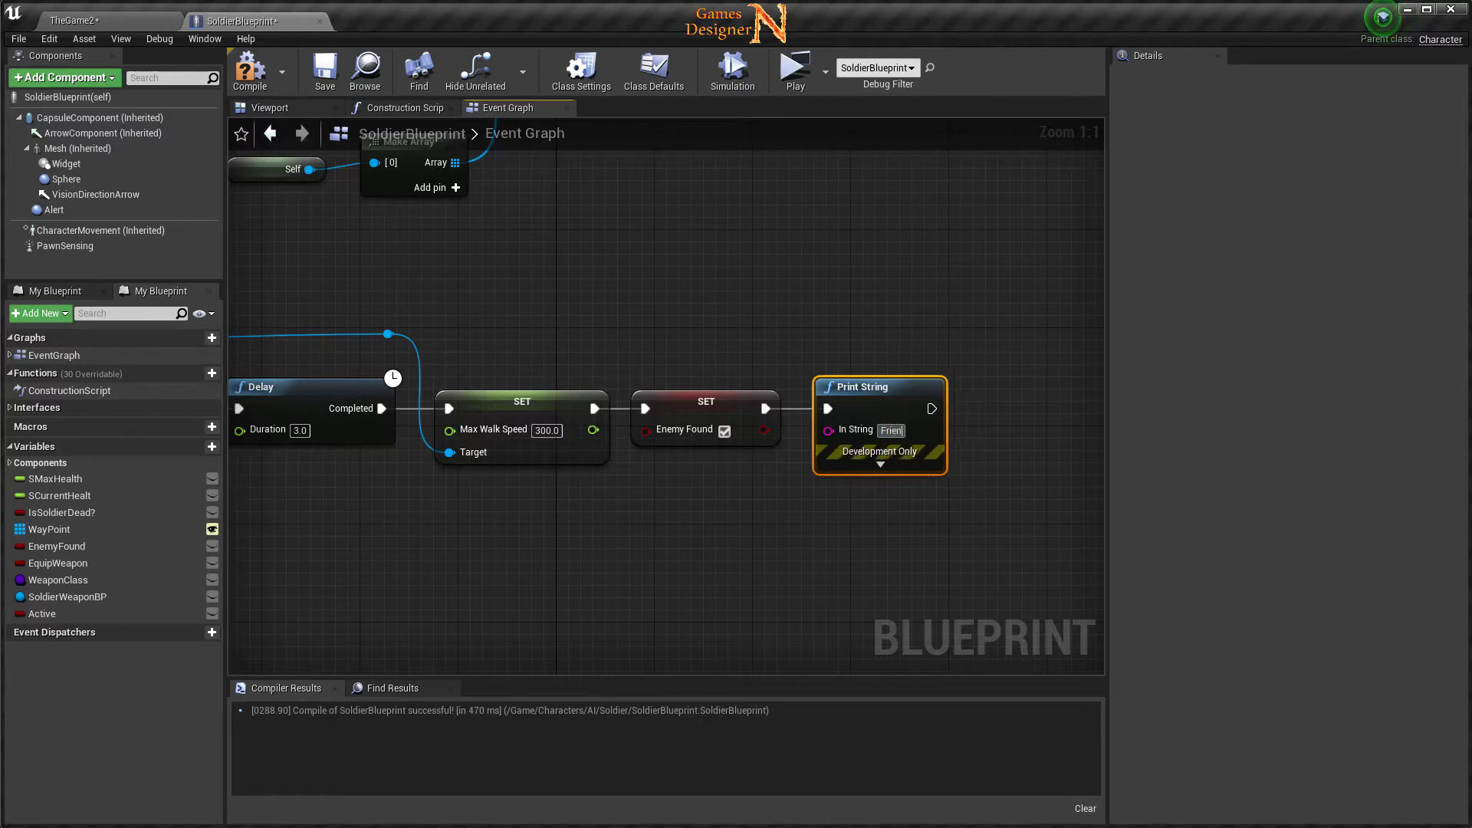
{"action": "type", "text": "d Dea"}
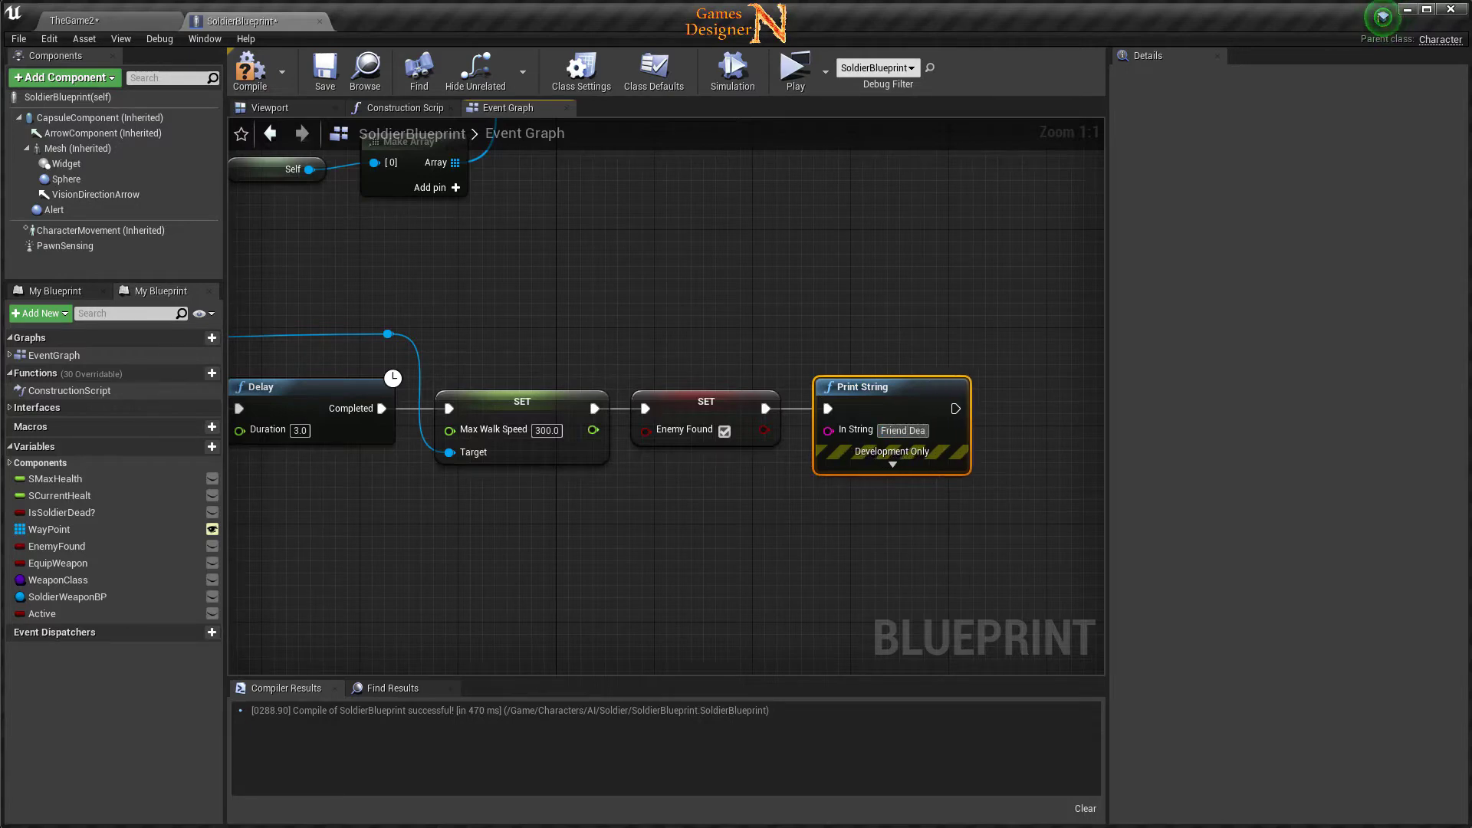
{"action": "type", "text": "d"}
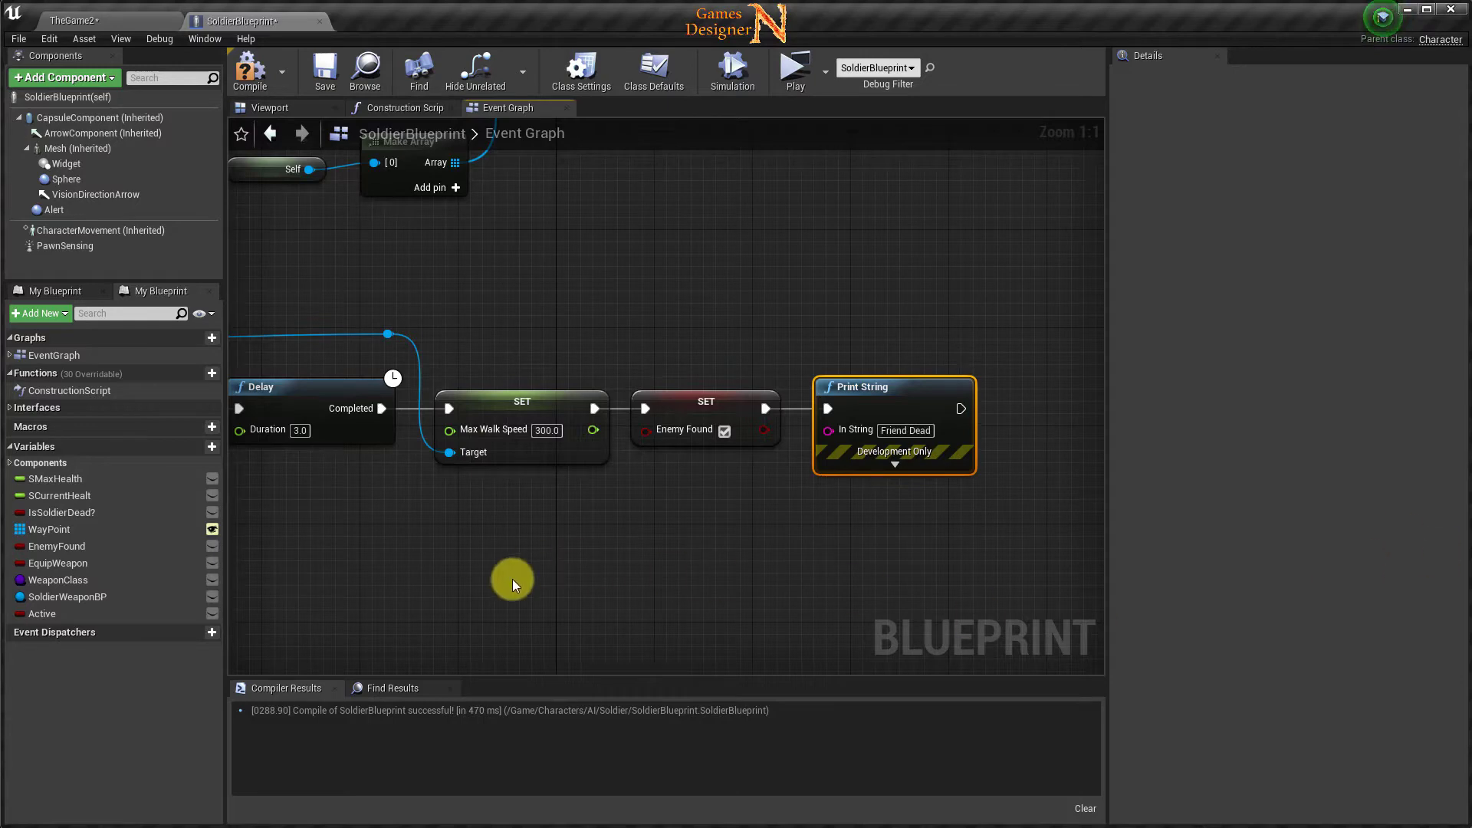
{"action": "mouse_move", "coordinate": [512, 581]}
{"action": "right_mouse_down"}
{"action": "mouse_move", "coordinate": [789, 503]}
{"action": "mouse_move", "coordinate": [1004, 499]}
{"action": "right_mouse_up"}
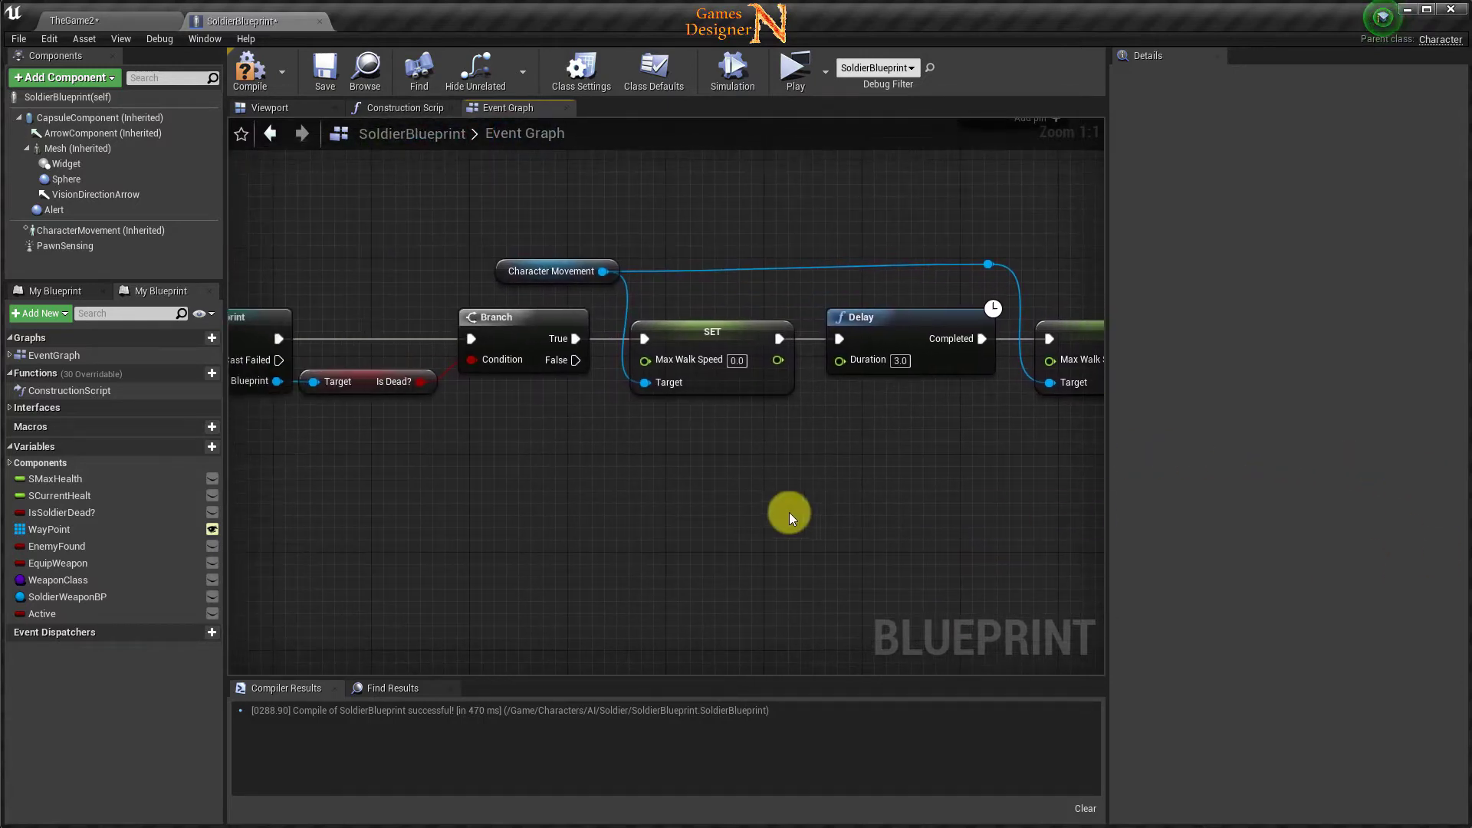
Add a new Branch on the Is Dead? Branch's False output and position it below.
{"action": "mouse_move", "coordinate": [787, 509]}
{"action": "right_mouse_down"}
{"action": "mouse_move", "coordinate": [863, 485]}
{"action": "mouse_move", "coordinate": [478, 521]}
{"action": "mouse_move", "coordinate": [674, 523]}
{"action": "right_mouse_up"}
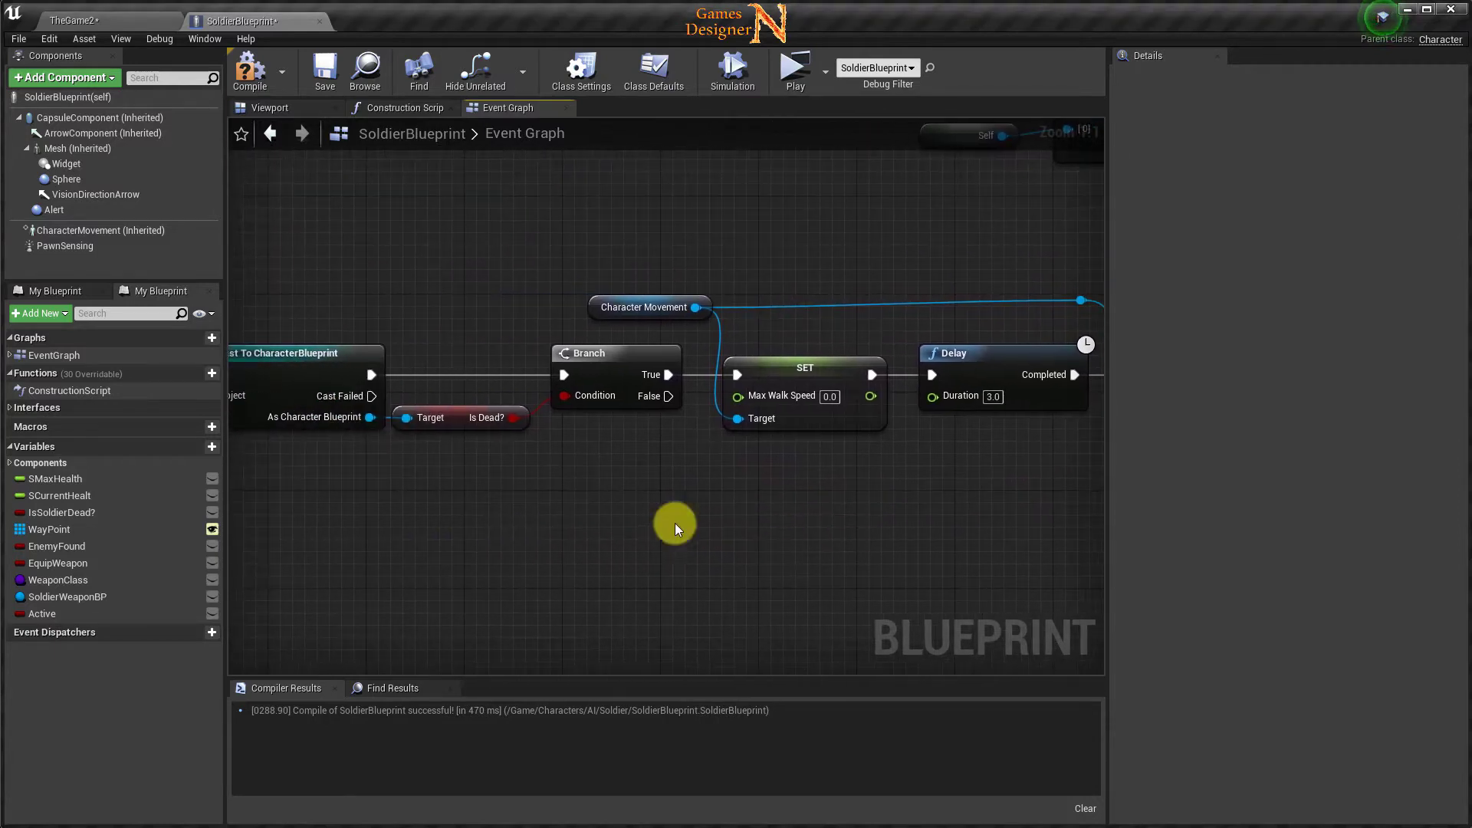
{"action": "mouse_move", "coordinate": [654, 450]}
{"action": "right_mouse_down"}
{"action": "mouse_move", "coordinate": [888, 521]}
{"action": "mouse_move", "coordinate": [540, 461]}
{"action": "right_mouse_up"}
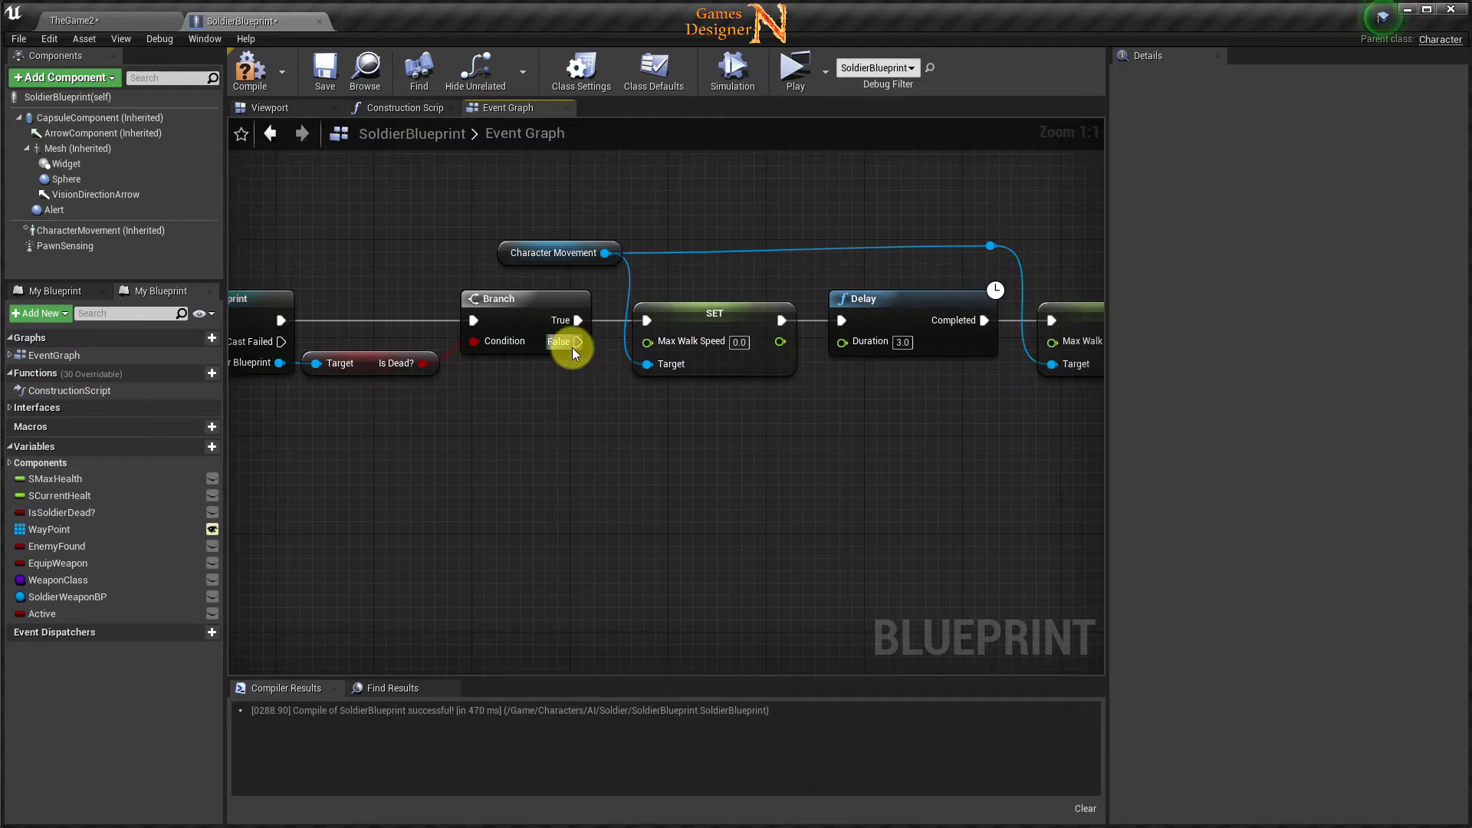
{"action": "left_click_drag", "start_coordinate": [575, 345], "coordinate": [653, 456]}
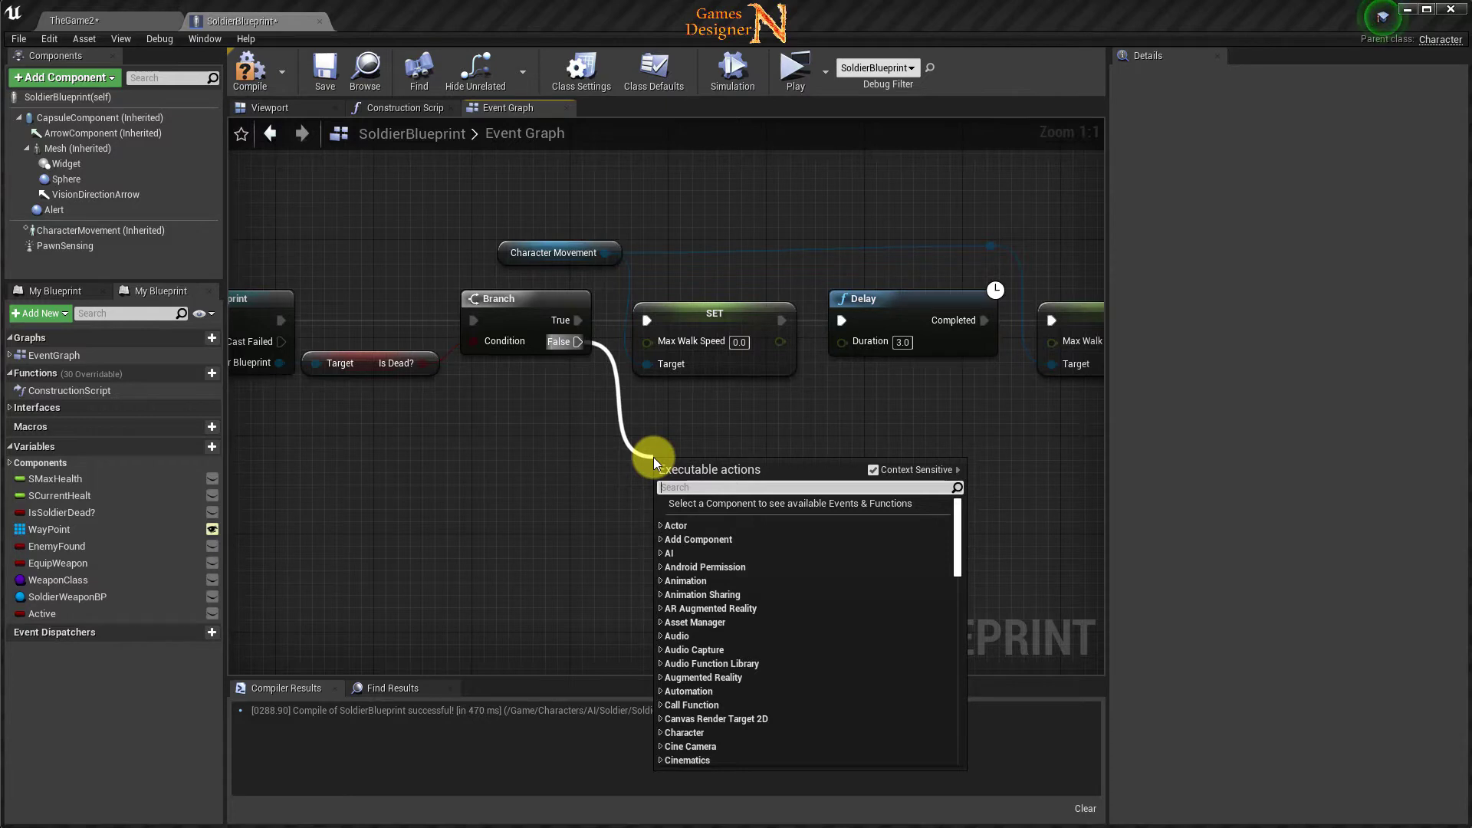
{"action": "type", "text": "b"}
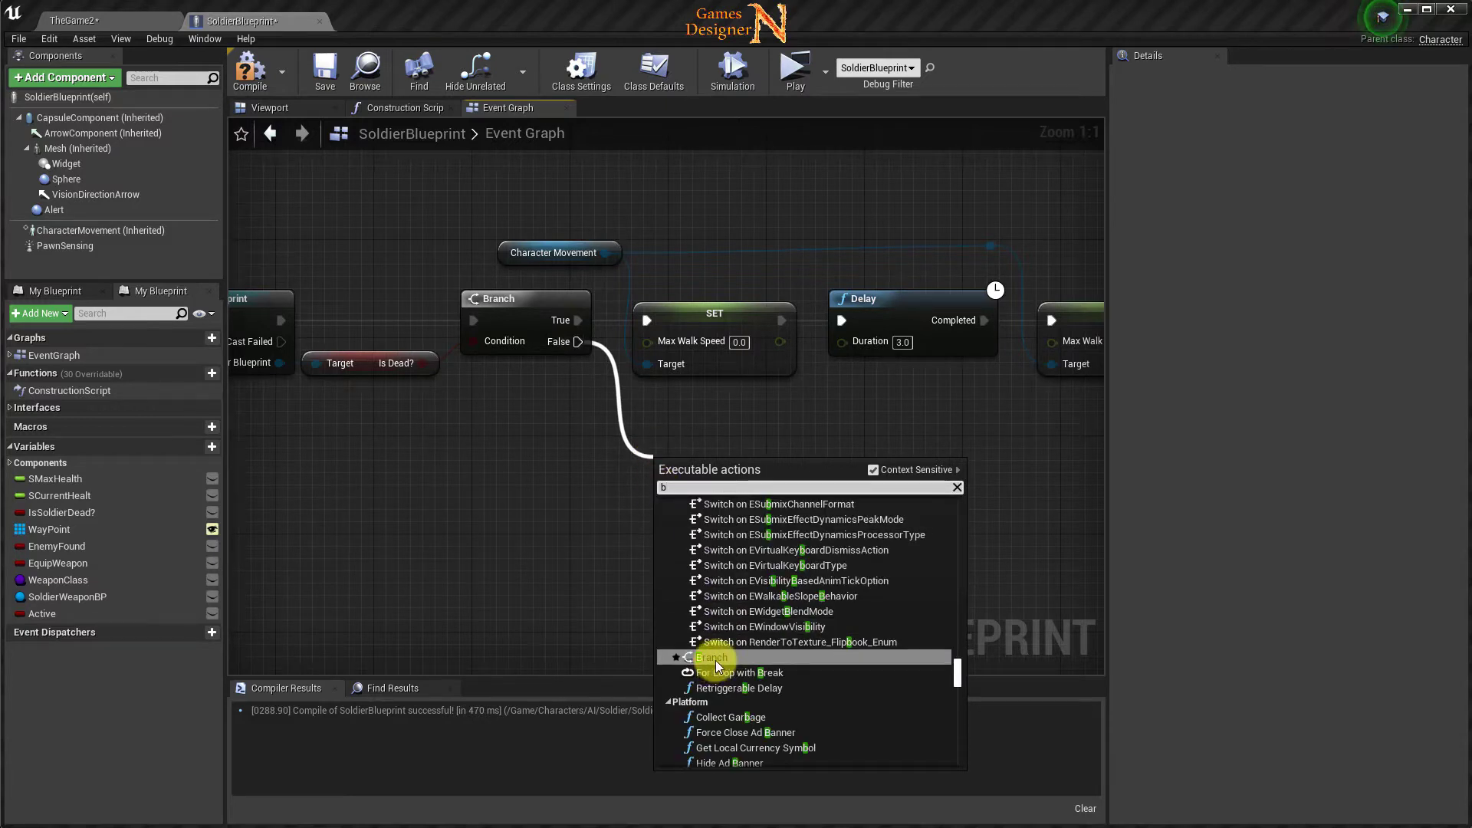
{"action": "left_click", "coordinate": [715, 658]}
{"action": "left_click_drag", "start_coordinate": [700, 471], "coordinate": [669, 435]}
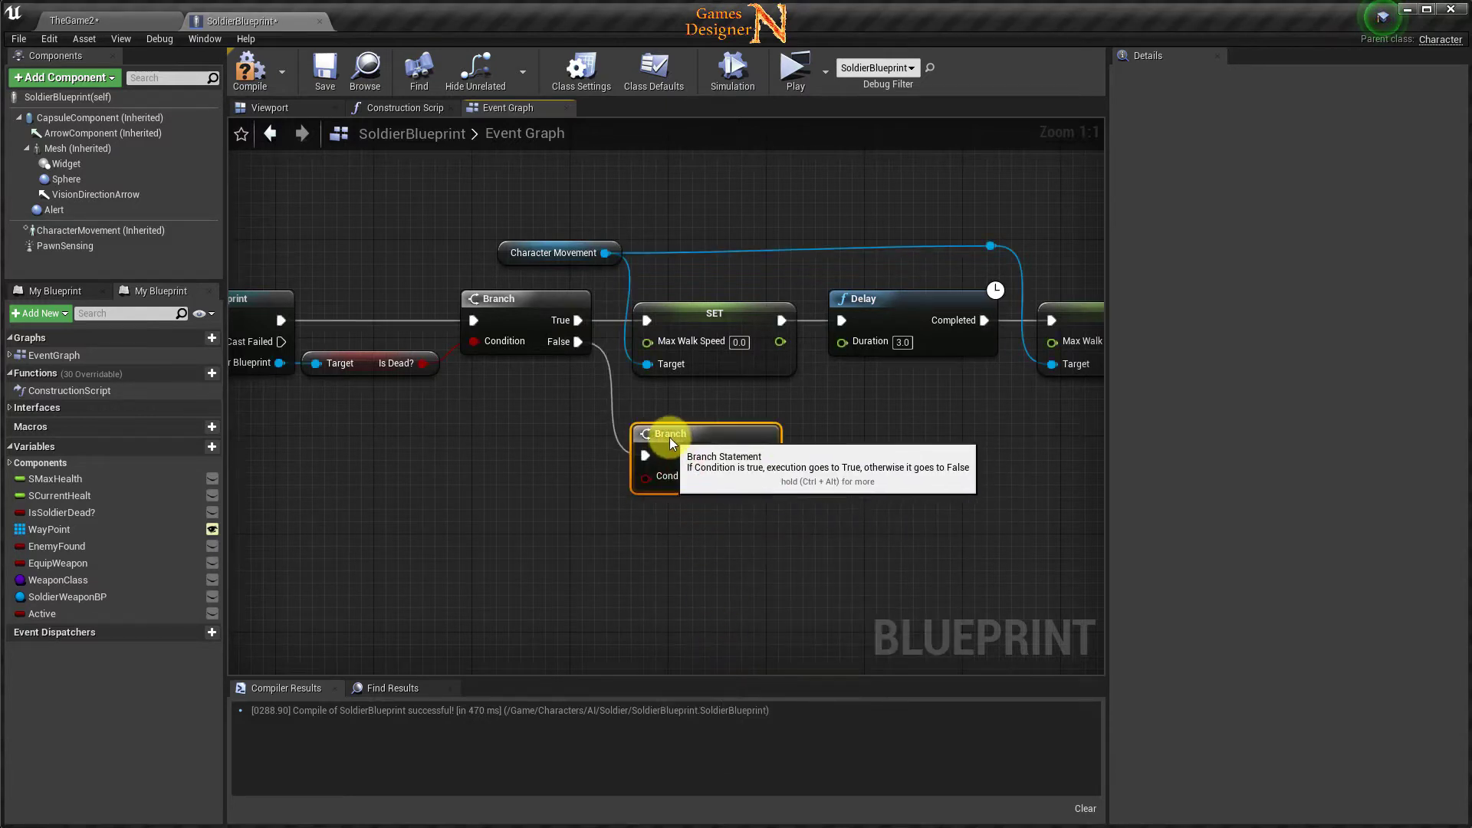
Search for Get Enemy Found from the cast's As Character Blueprint output.
{"action": "right_click_drag", "start_coordinate": [495, 489], "coordinate": [724, 478]}
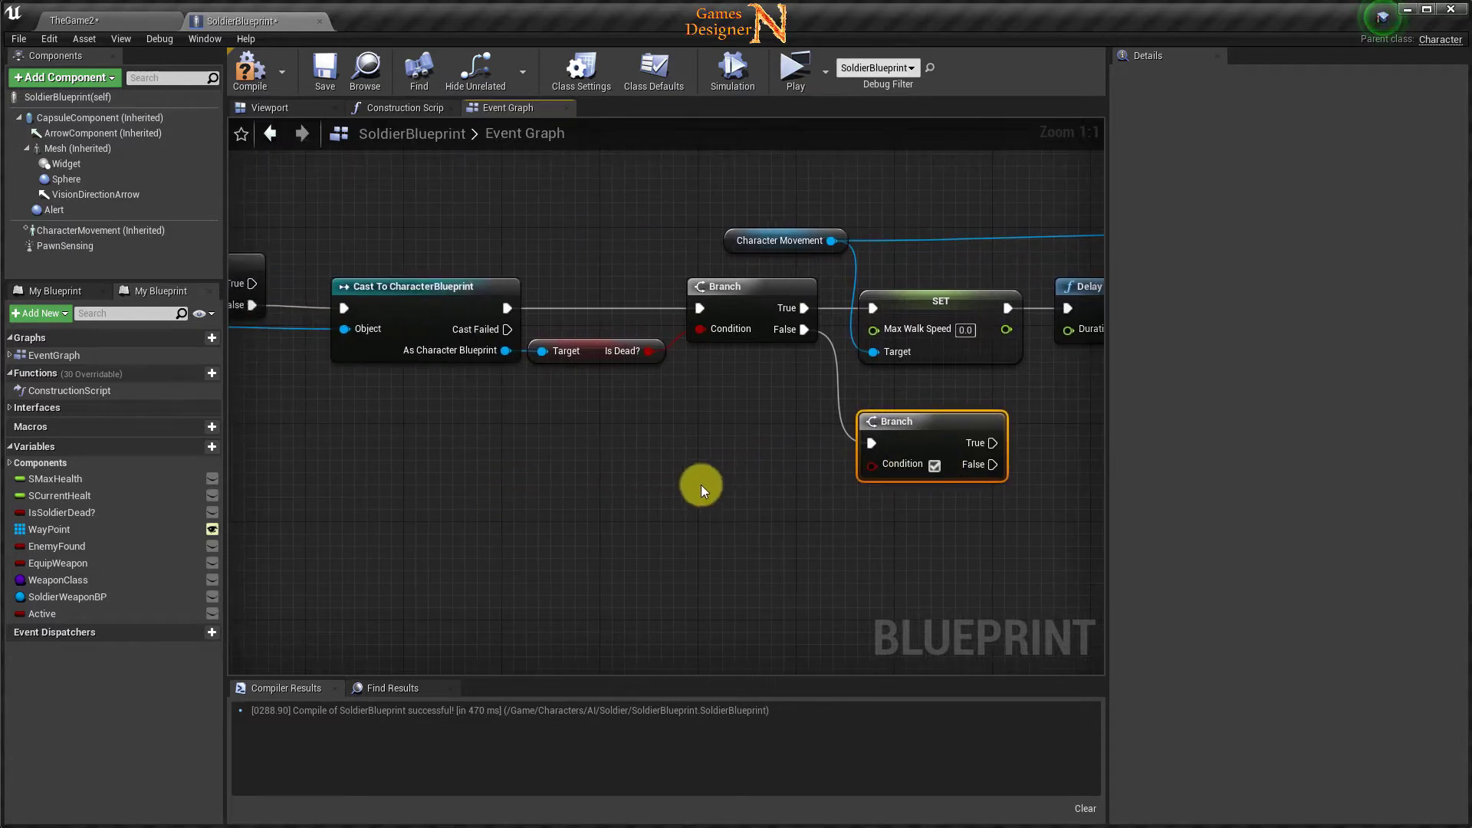
{"action": "left_click_drag", "start_coordinate": [504, 350], "coordinate": [636, 462]}
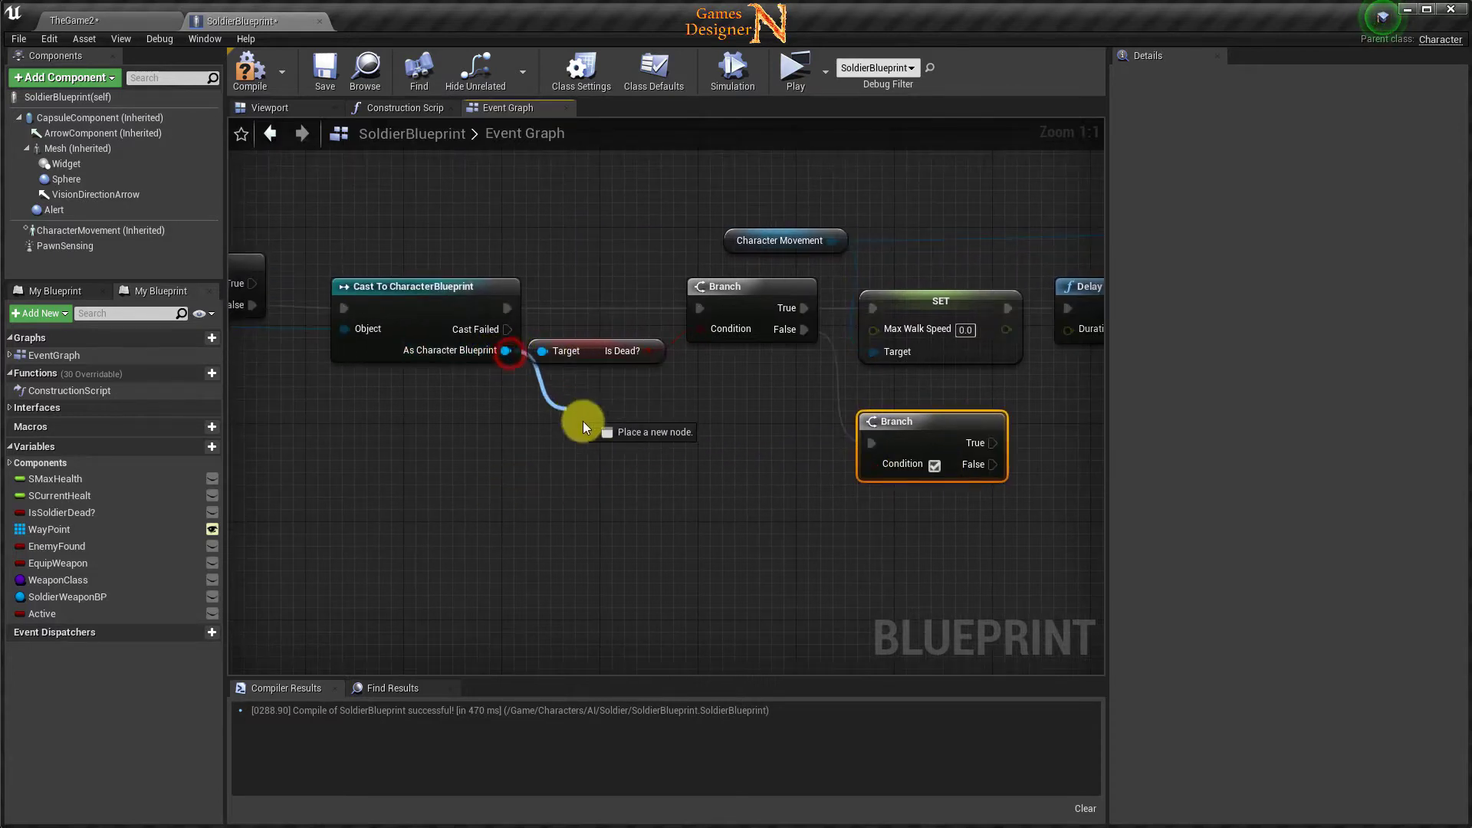
{"action": "type", "text": "get ene"}
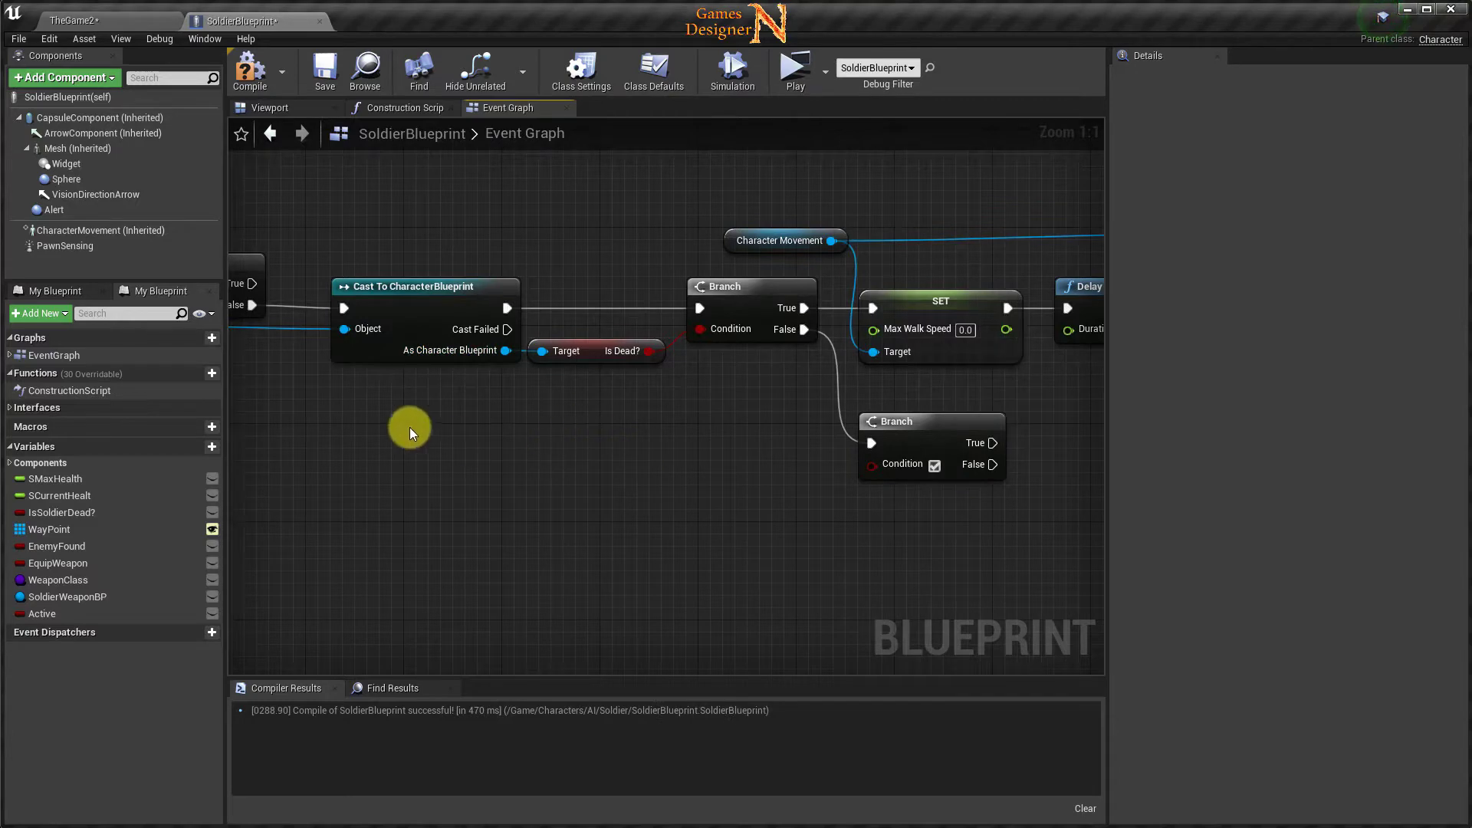
{"action": "right_click_drag", "start_coordinate": [409, 426], "coordinate": [809, 474]}
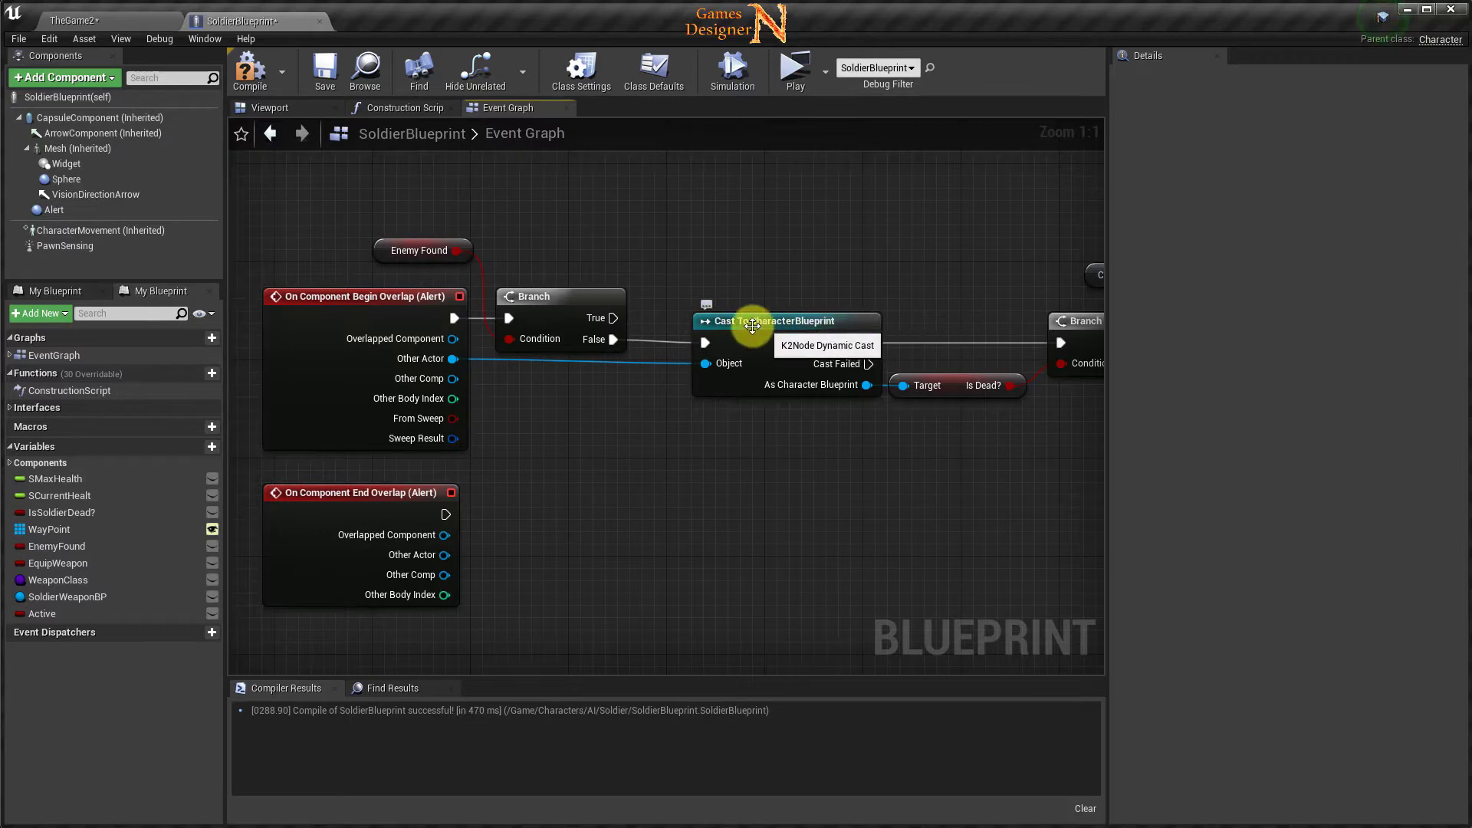
Replace Cast To CharacterBlueprint with a Cast To SoldierBlueprint fed by Other Actor.
{"action": "left_click", "coordinate": [794, 385]}
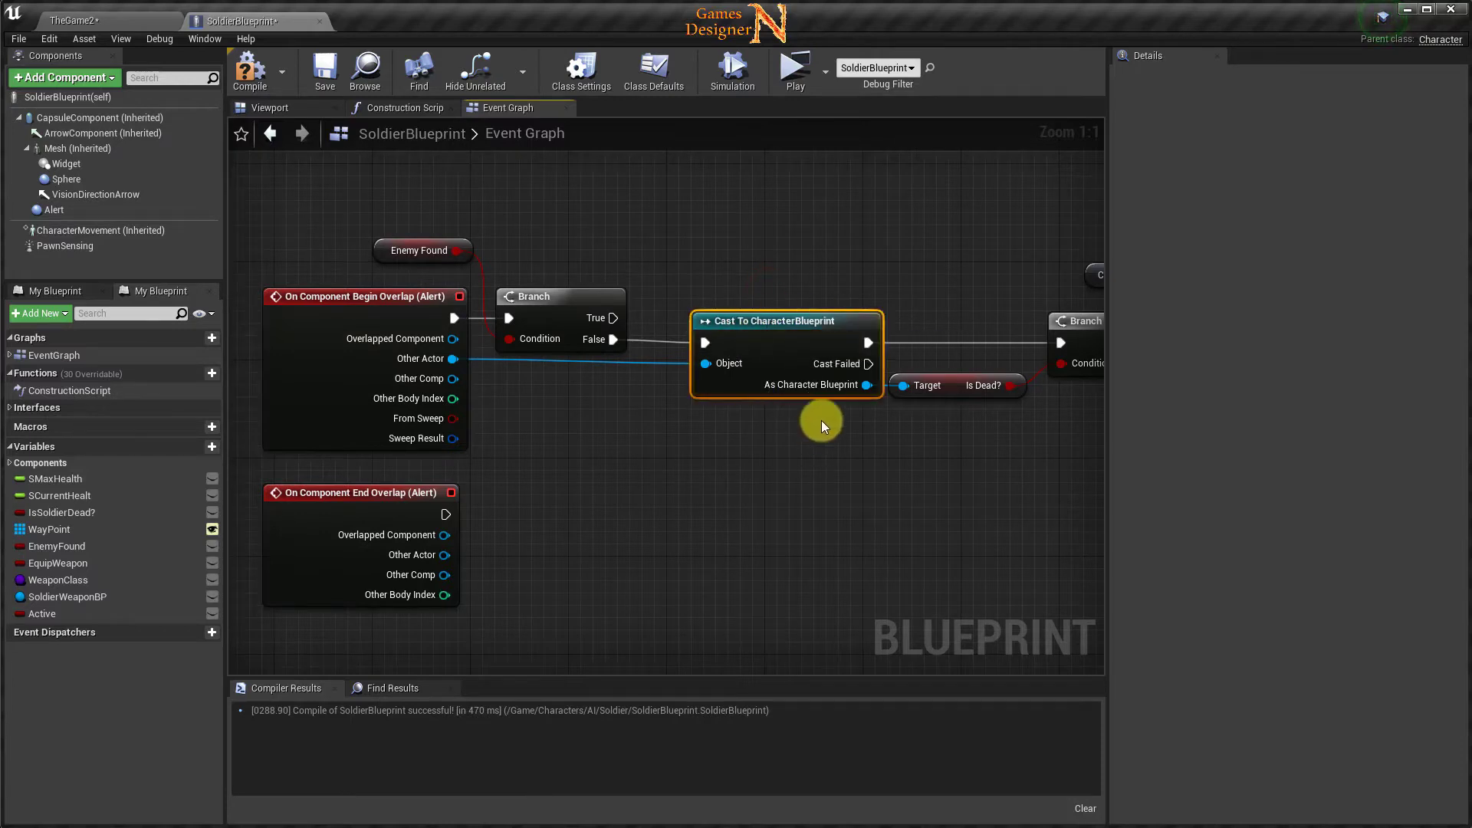
{"action": "key", "text": "Delete"}
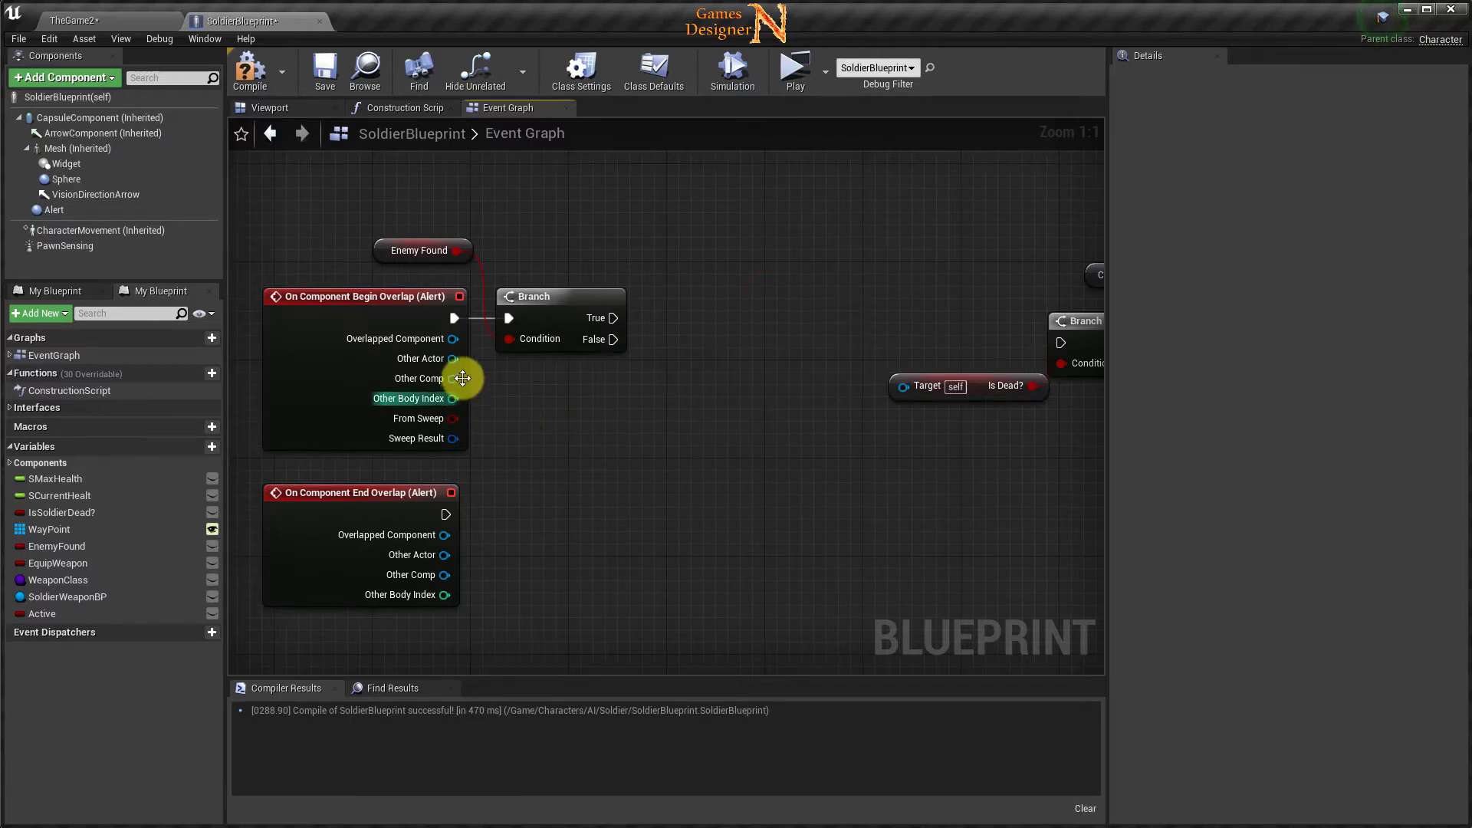
{"action": "left_click_drag", "start_coordinate": [453, 363], "coordinate": [705, 361]}
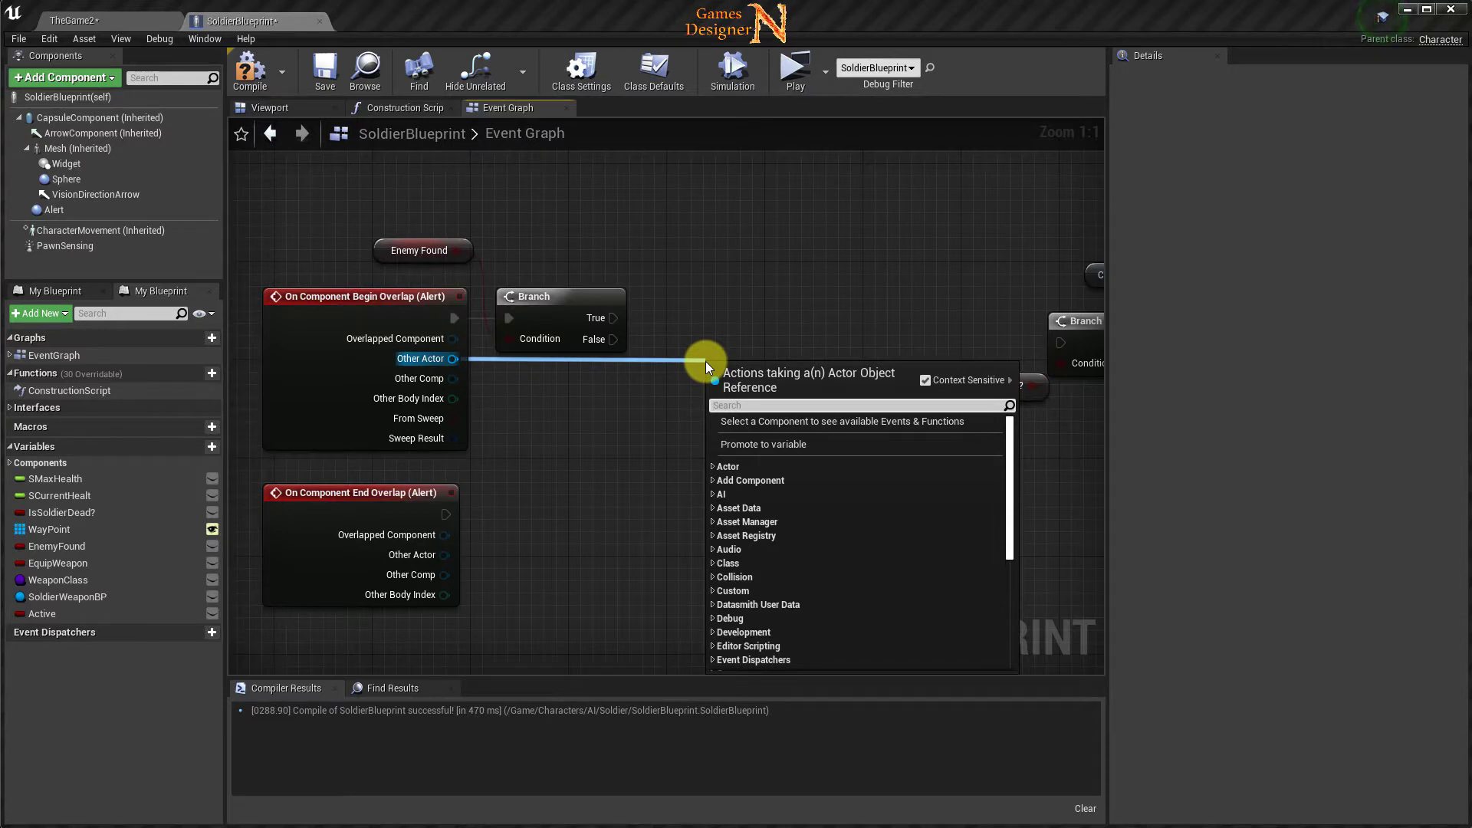
{"action": "type", "text": "cast to "}
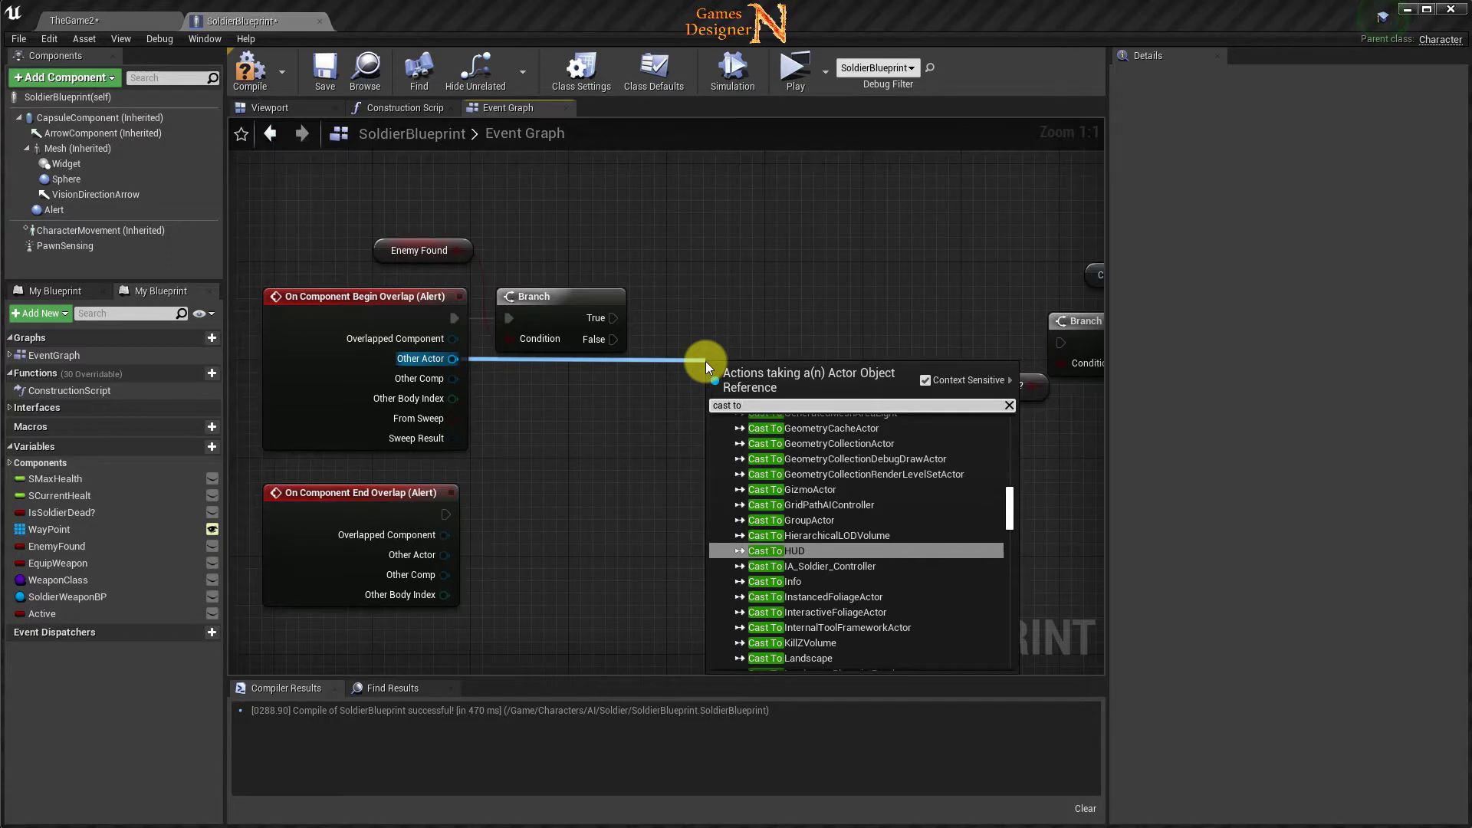
{"action": "type", "text": "sold"}
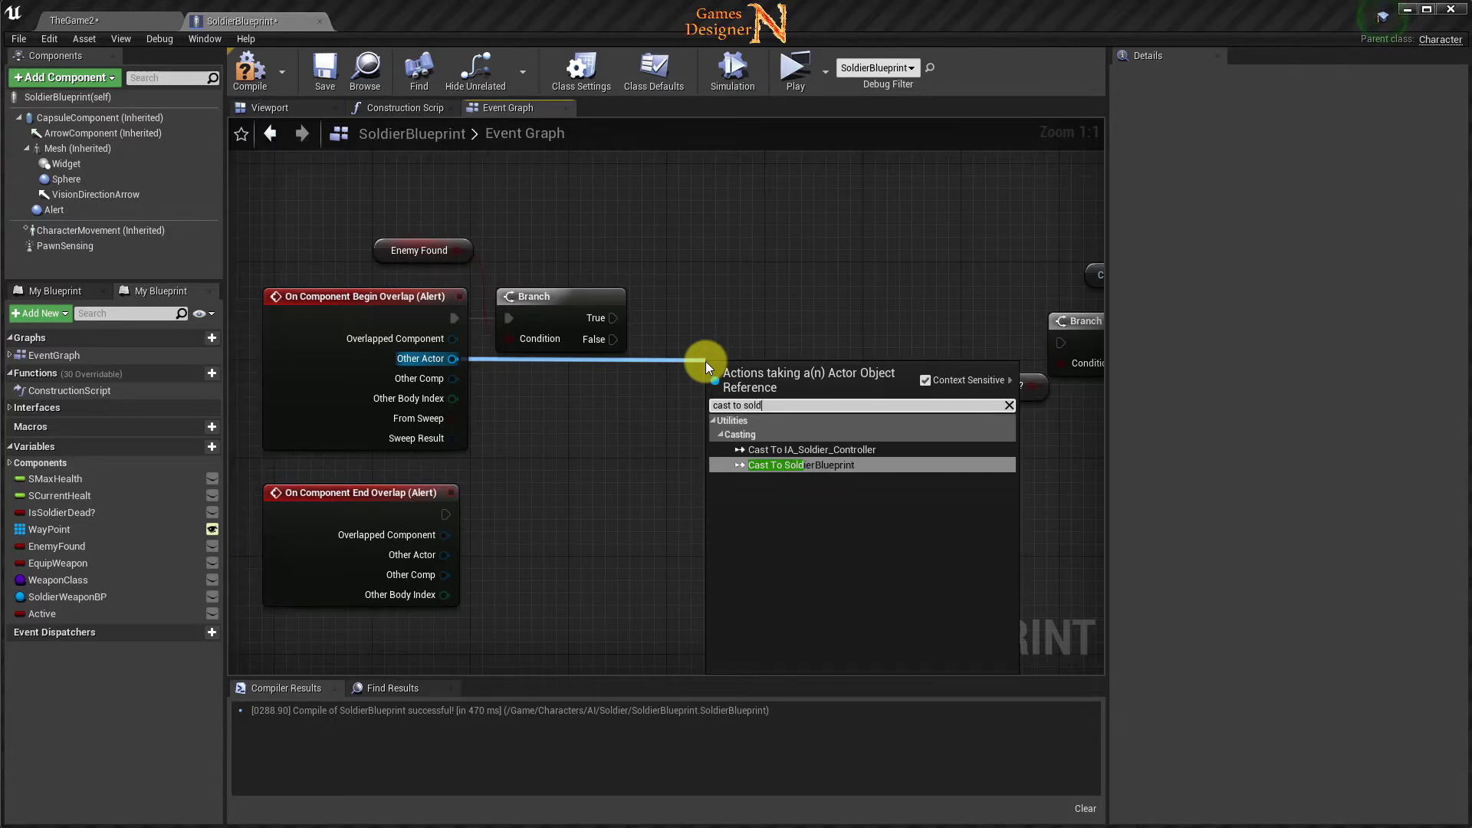
{"action": "left_click", "coordinate": [803, 463]}
{"action": "left_click_drag", "start_coordinate": [782, 375], "coordinate": [757, 301]}
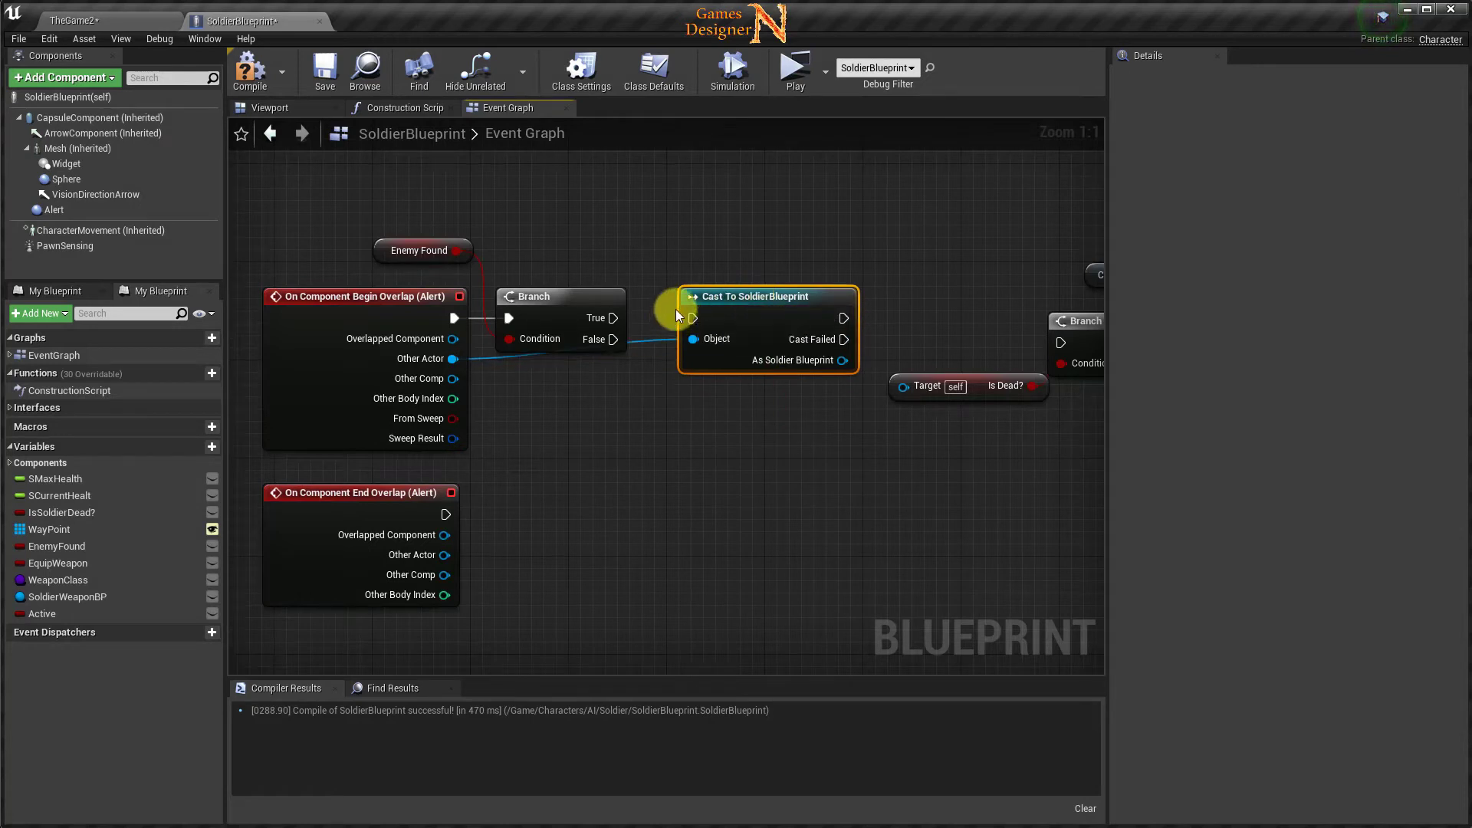
{"action": "left_click_drag", "start_coordinate": [716, 296], "coordinate": [704, 320]}
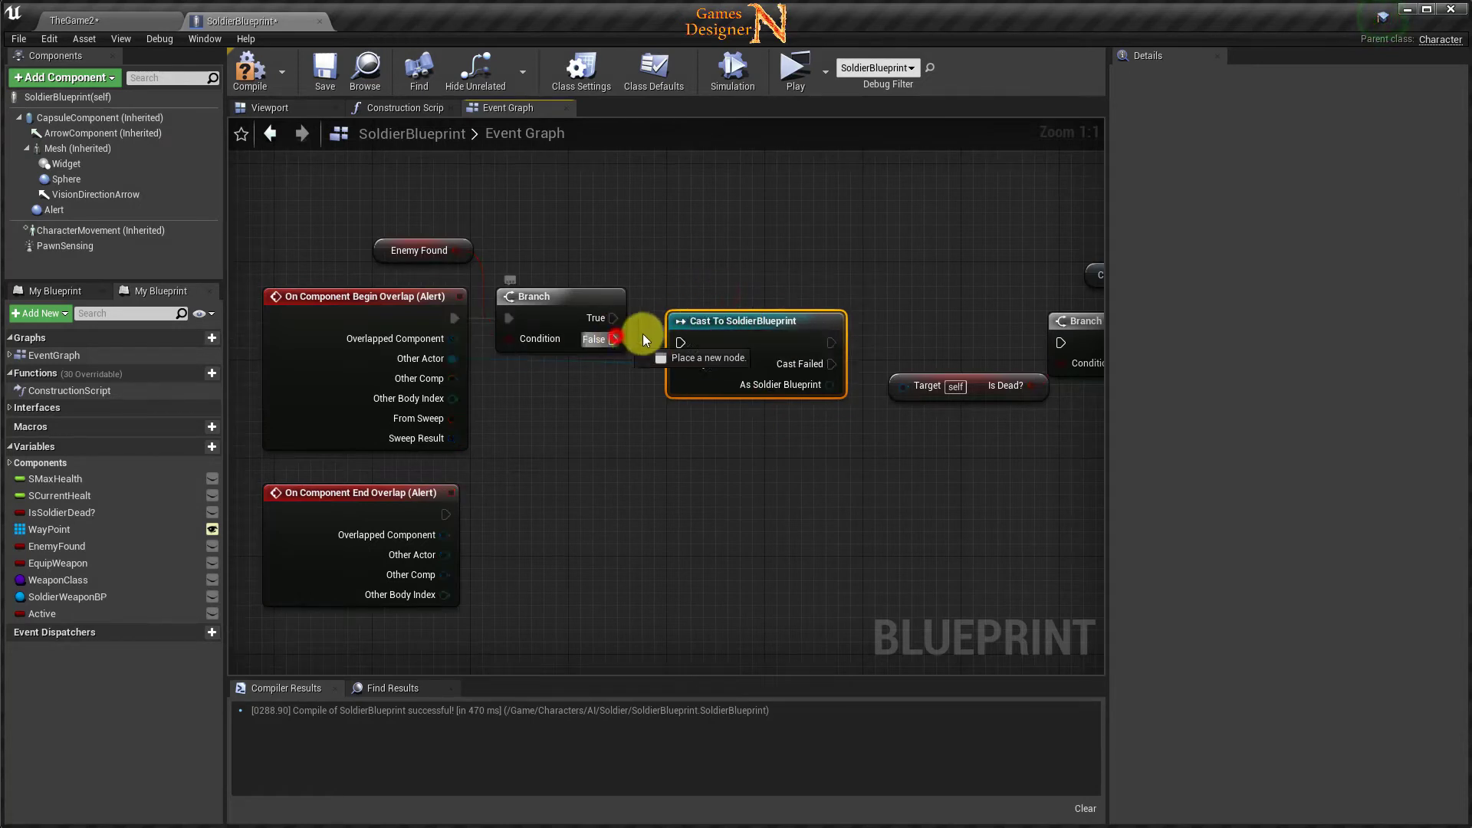
Wire Branch False into the cast, cast into the next Branch, and delete the old Is Dead? node.
{"action": "left_click_drag", "start_coordinate": [613, 340], "coordinate": [679, 343]}
{"action": "right_click_drag", "start_coordinate": [861, 475], "coordinate": [673, 486]}
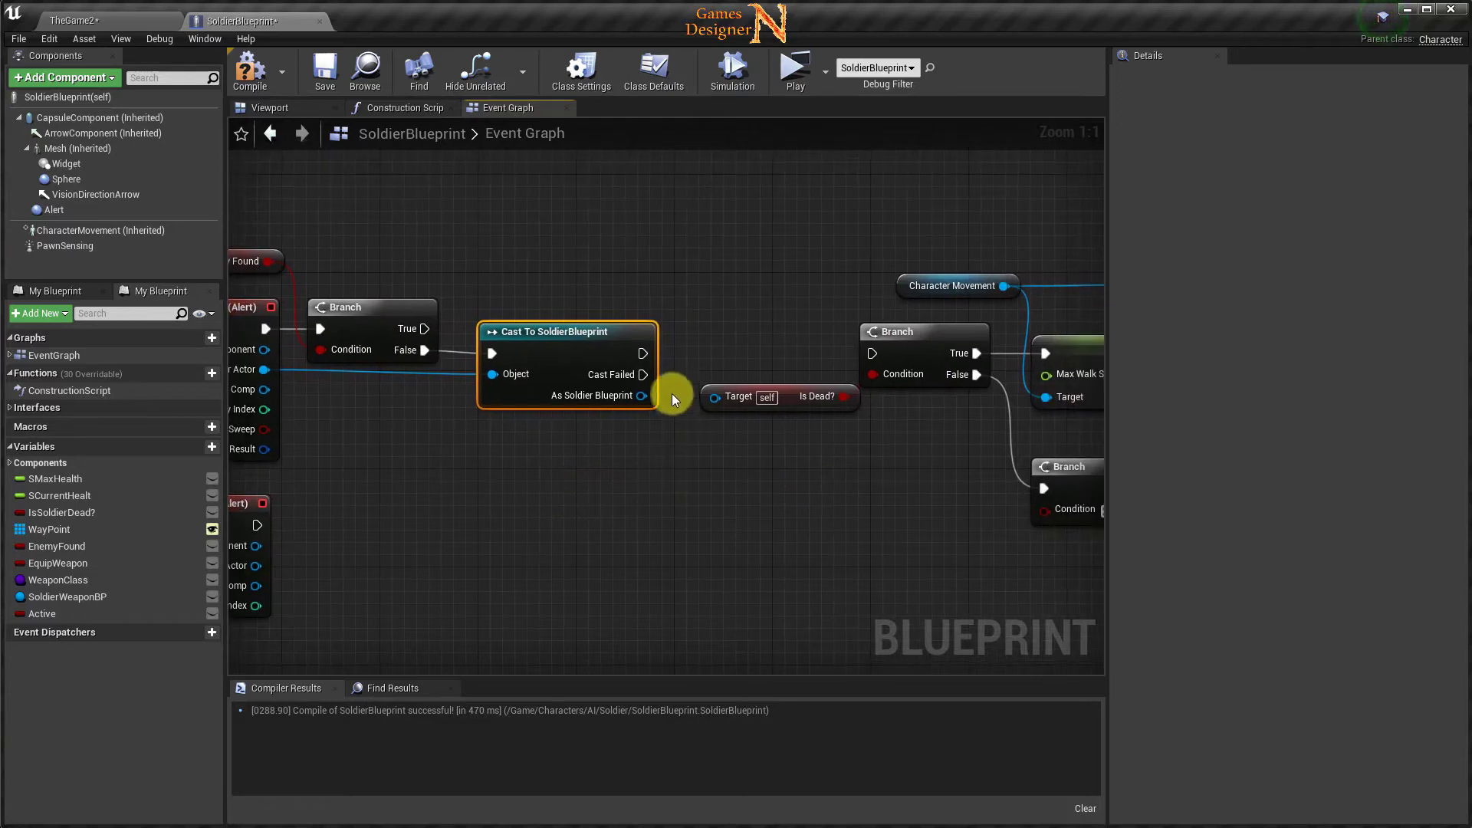
{"action": "left_click_drag", "start_coordinate": [642, 353], "coordinate": [869, 352]}
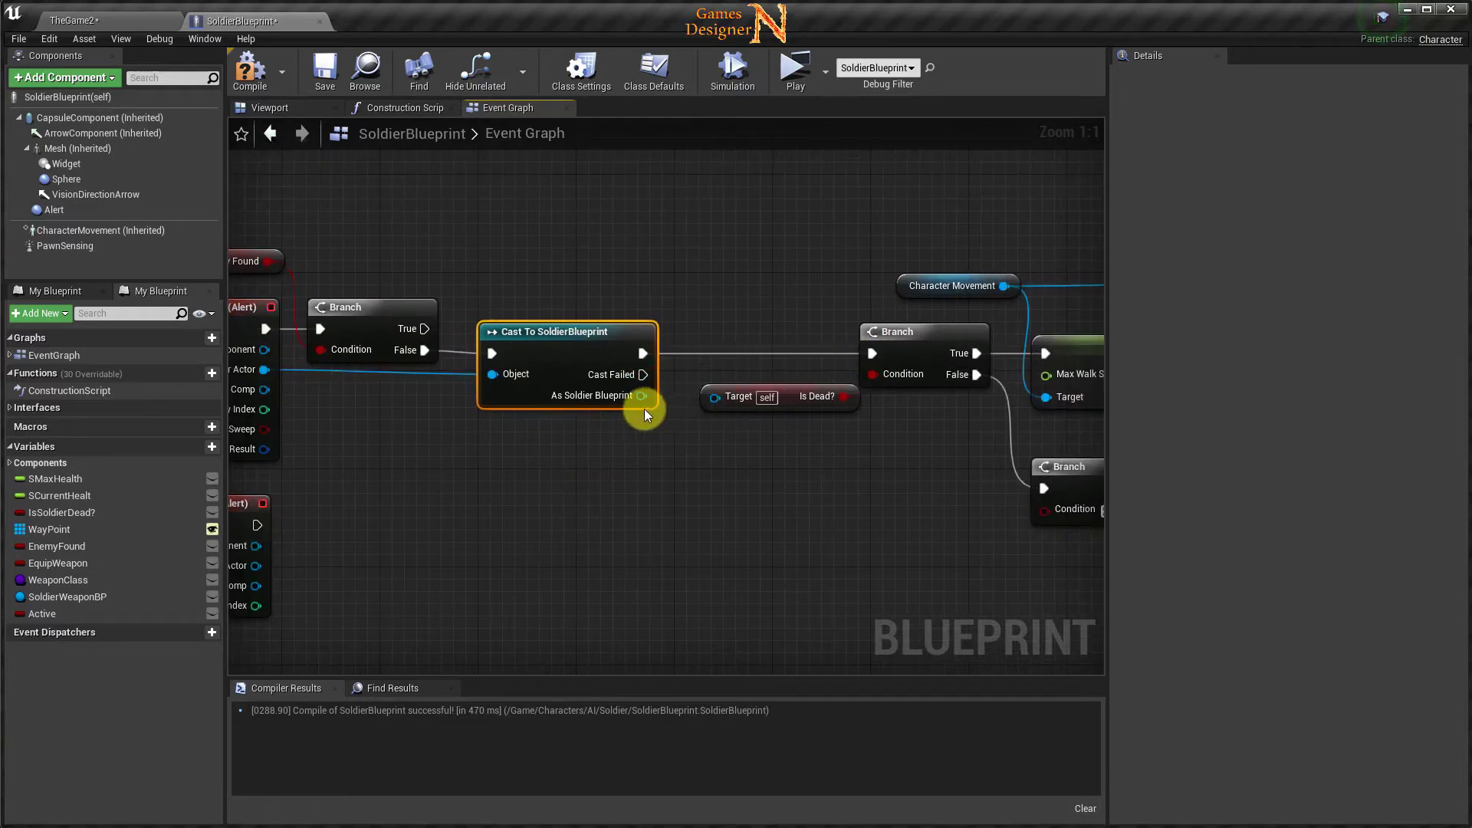
{"action": "mouse_move", "coordinate": [641, 395]}
{"action": "left_mouse_down"}
{"action": "mouse_move", "coordinate": [723, 398]}
{"action": "mouse_move", "coordinate": [648, 397]}
{"action": "left_mouse_up"}
{"action": "left_click", "coordinate": [759, 402]}
{"action": "key", "text": "Delete"}
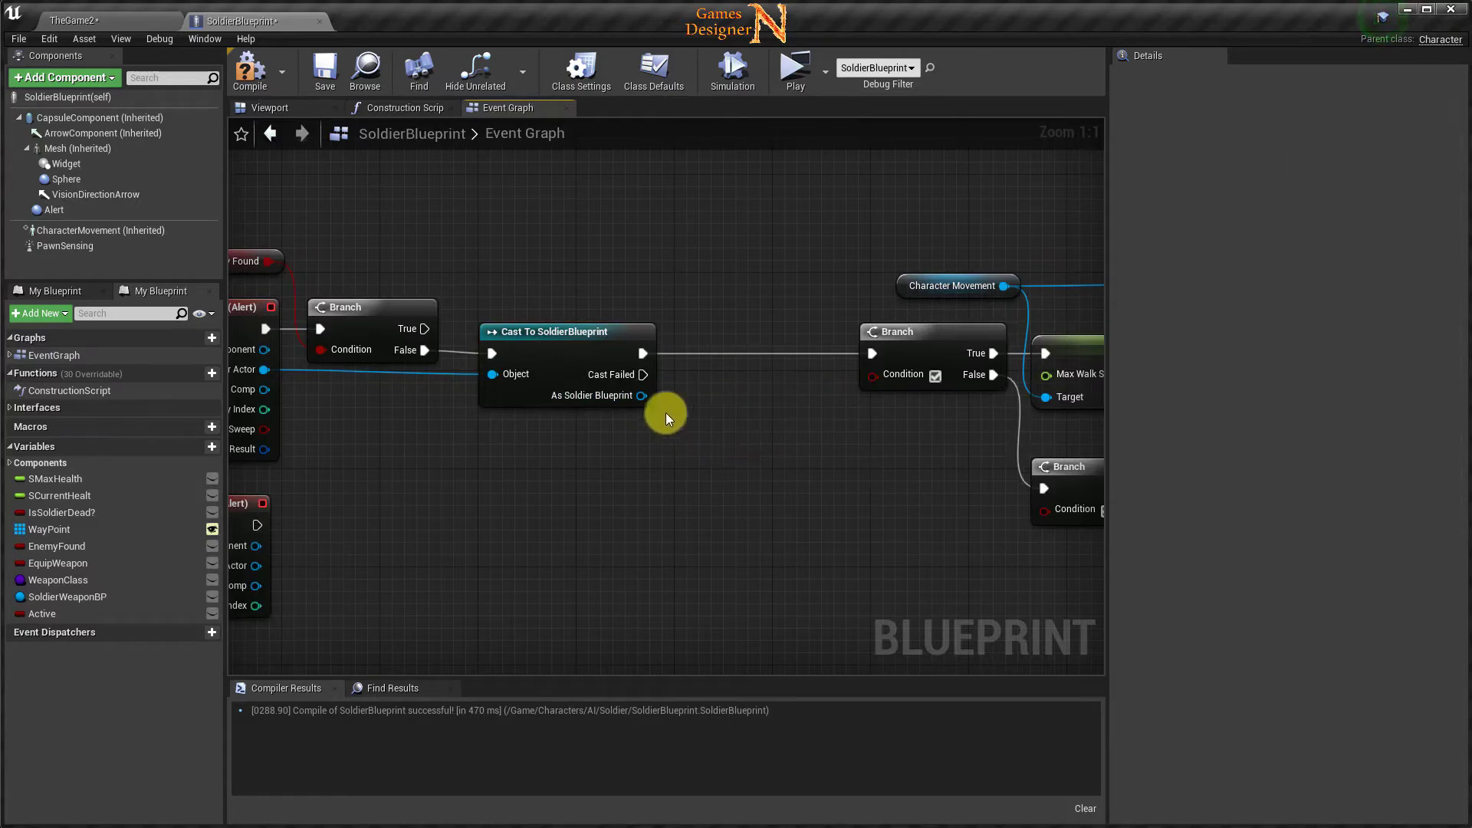
{"action": "left_click_drag", "start_coordinate": [641, 396], "coordinate": [676, 398]}
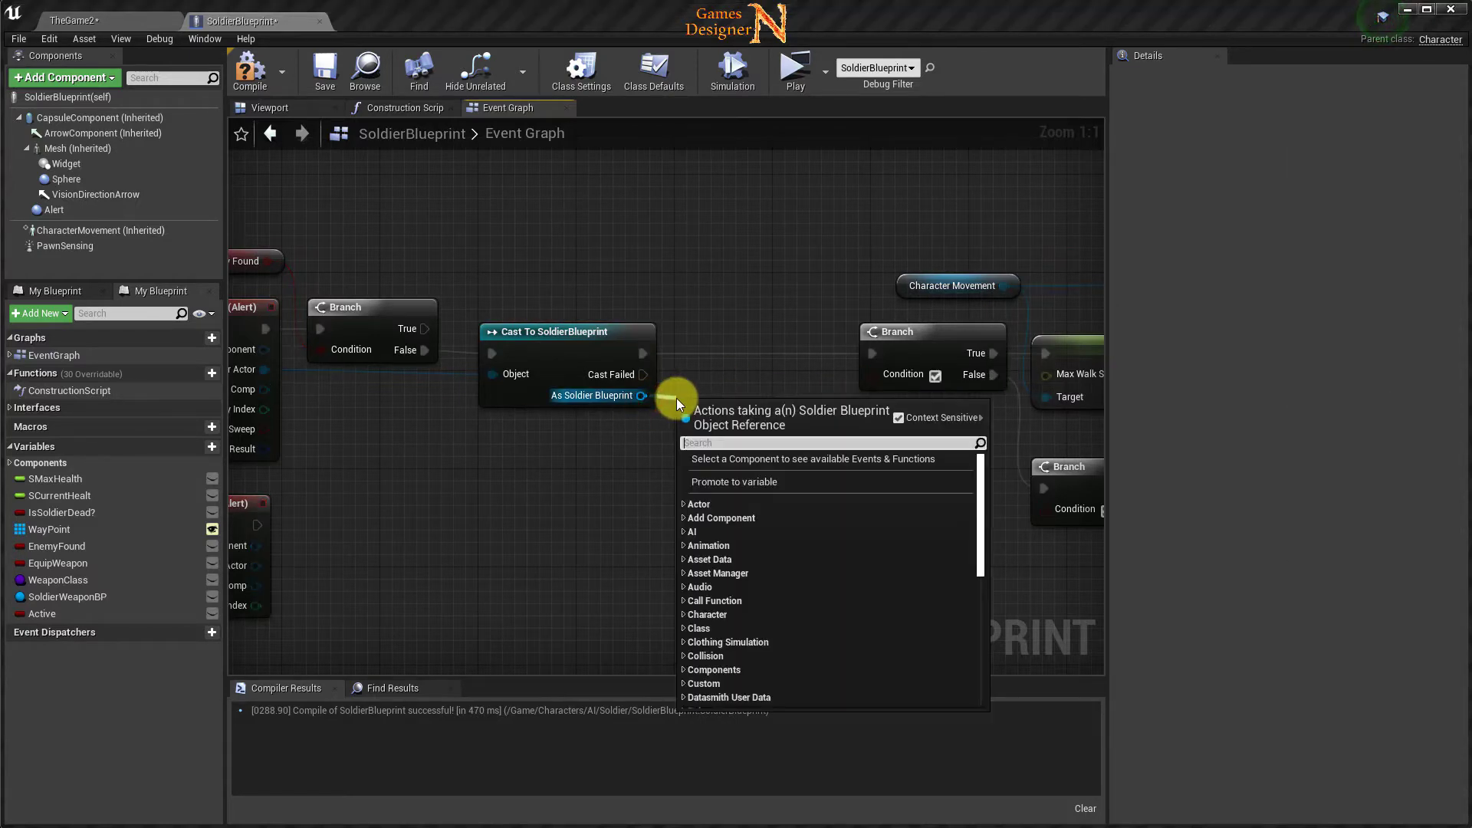
Add an Is Soldier Dead? getter from the cast and use it as the Branch condition.
{"action": "type", "text": "is"}
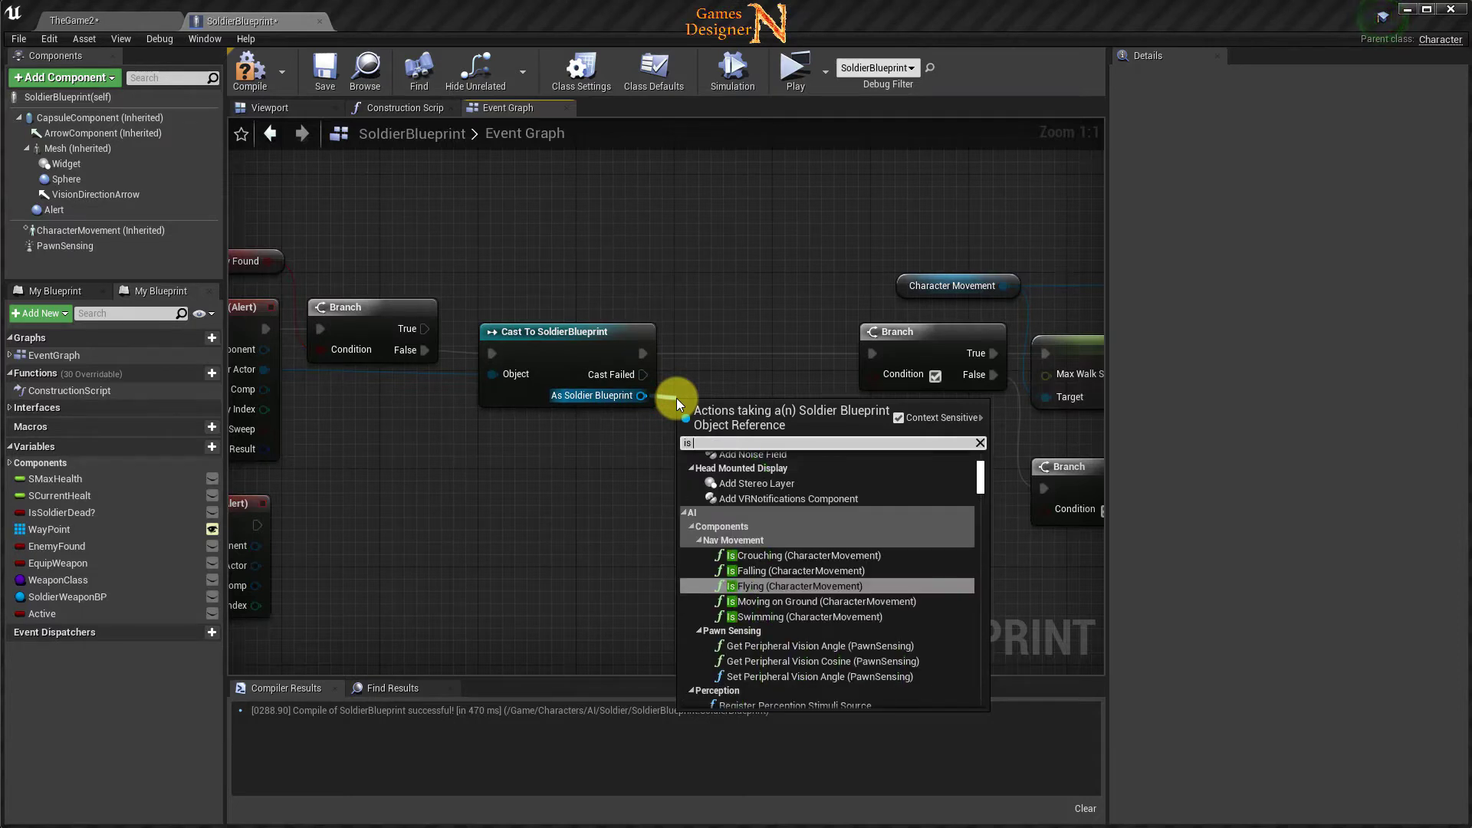
{"action": "type", "text": " sold"}
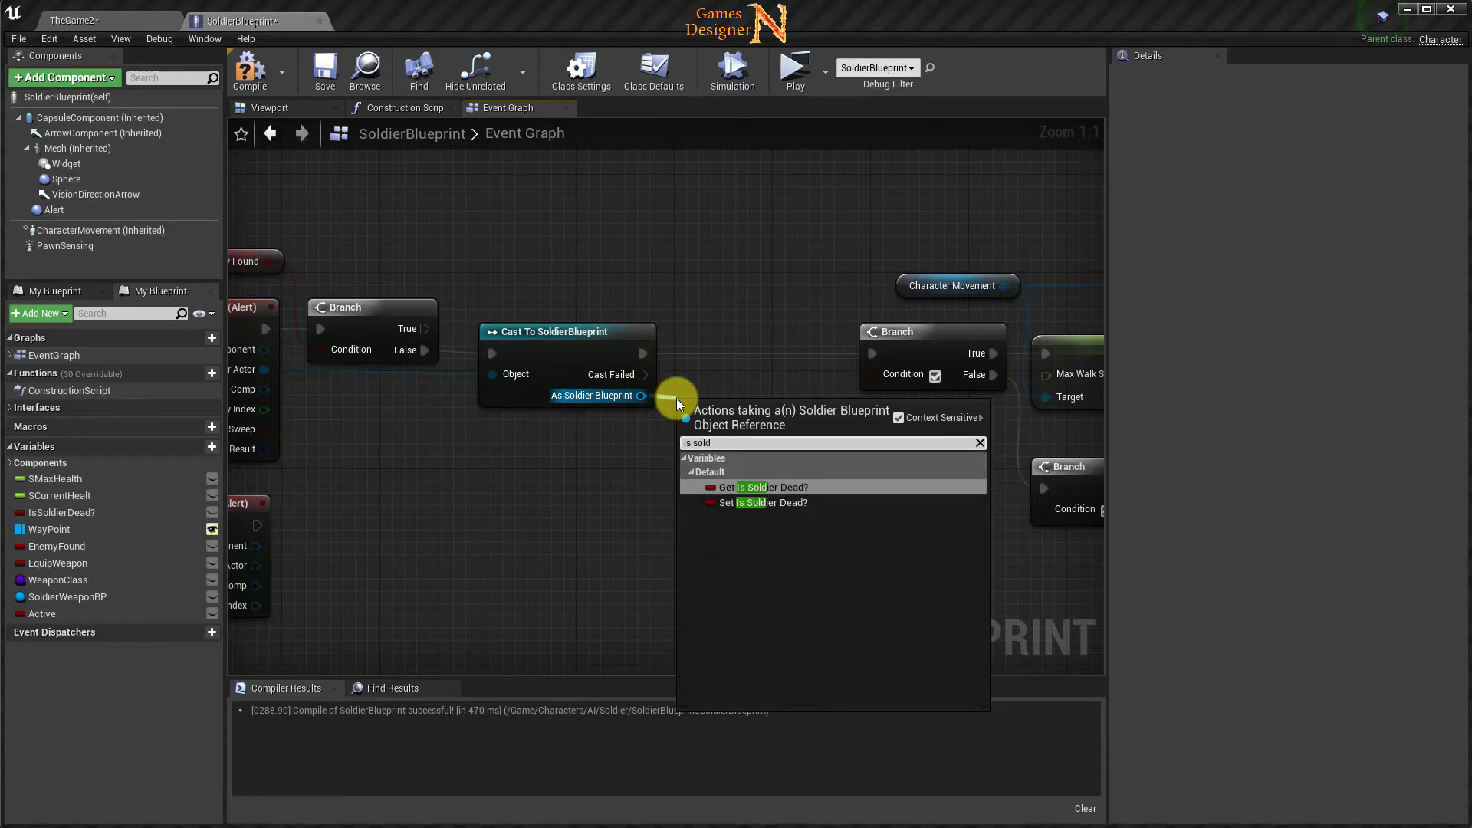
{"action": "left_click", "coordinate": [747, 488]}
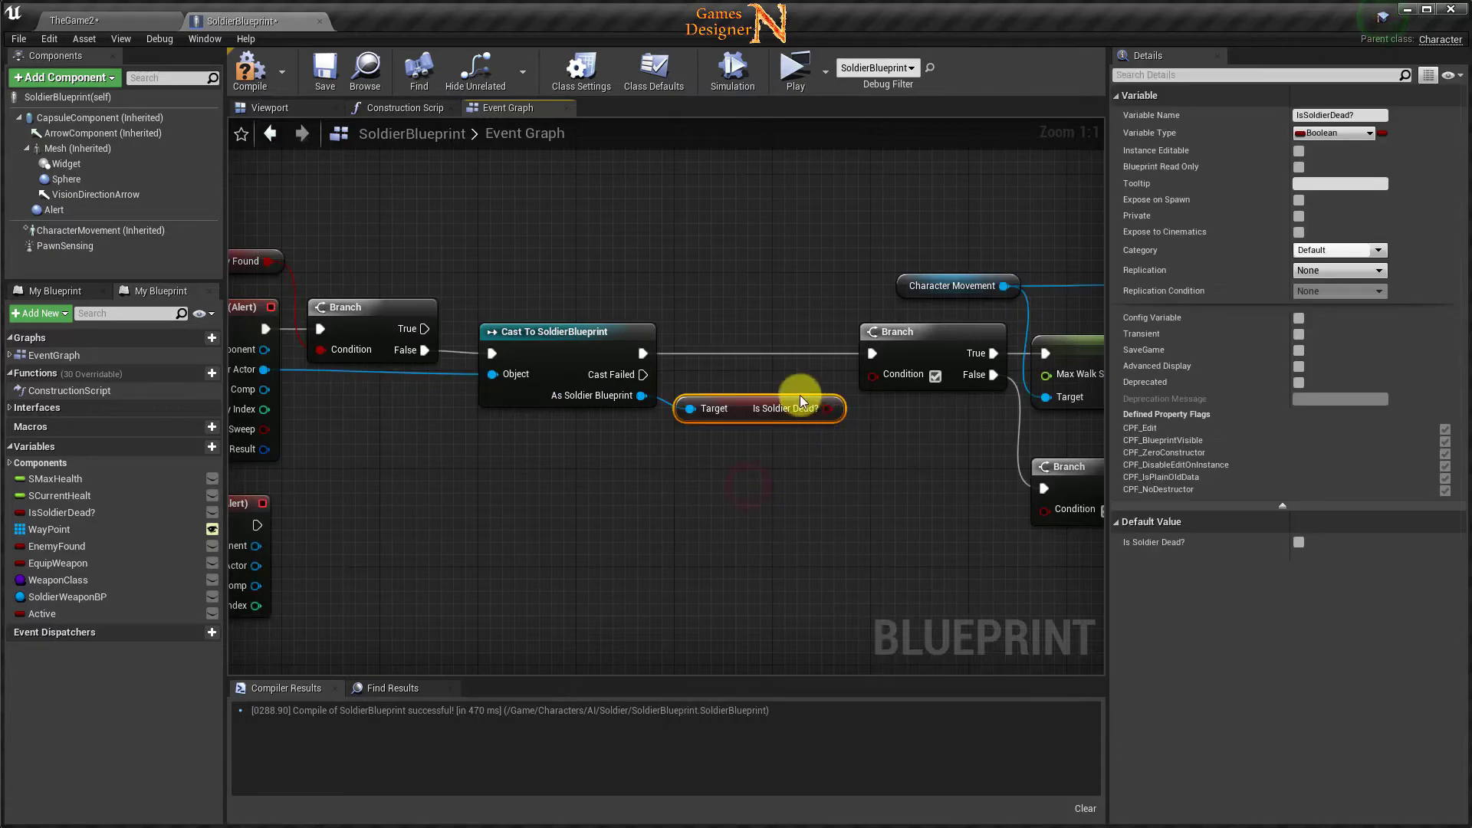
{"action": "left_click_drag", "start_coordinate": [838, 408], "coordinate": [871, 375]}
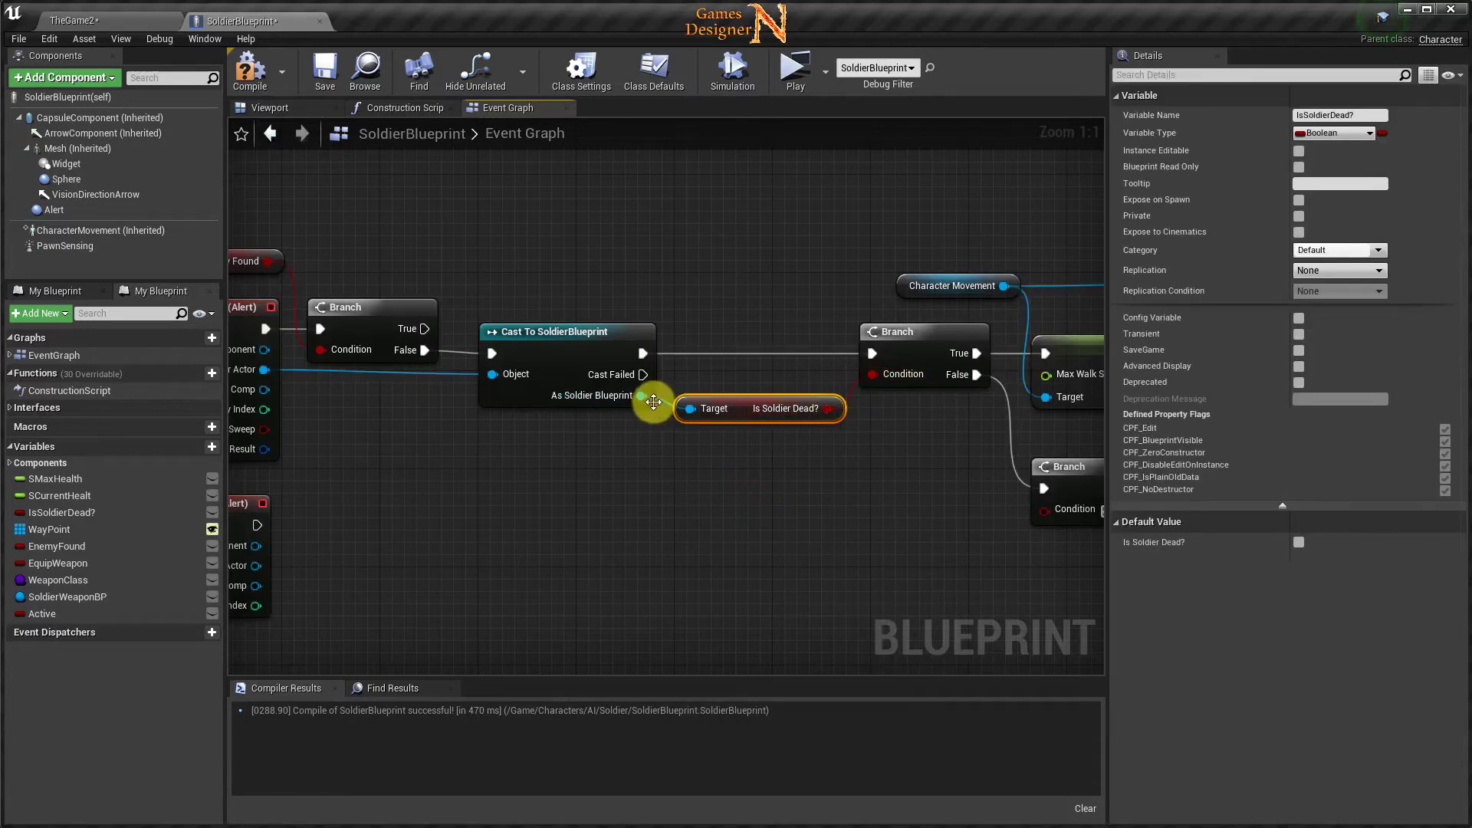
Add an Enemy Found getter from the cast soldier below Is Soldier Dead?
{"action": "left_click_drag", "start_coordinate": [641, 394], "coordinate": [743, 480]}
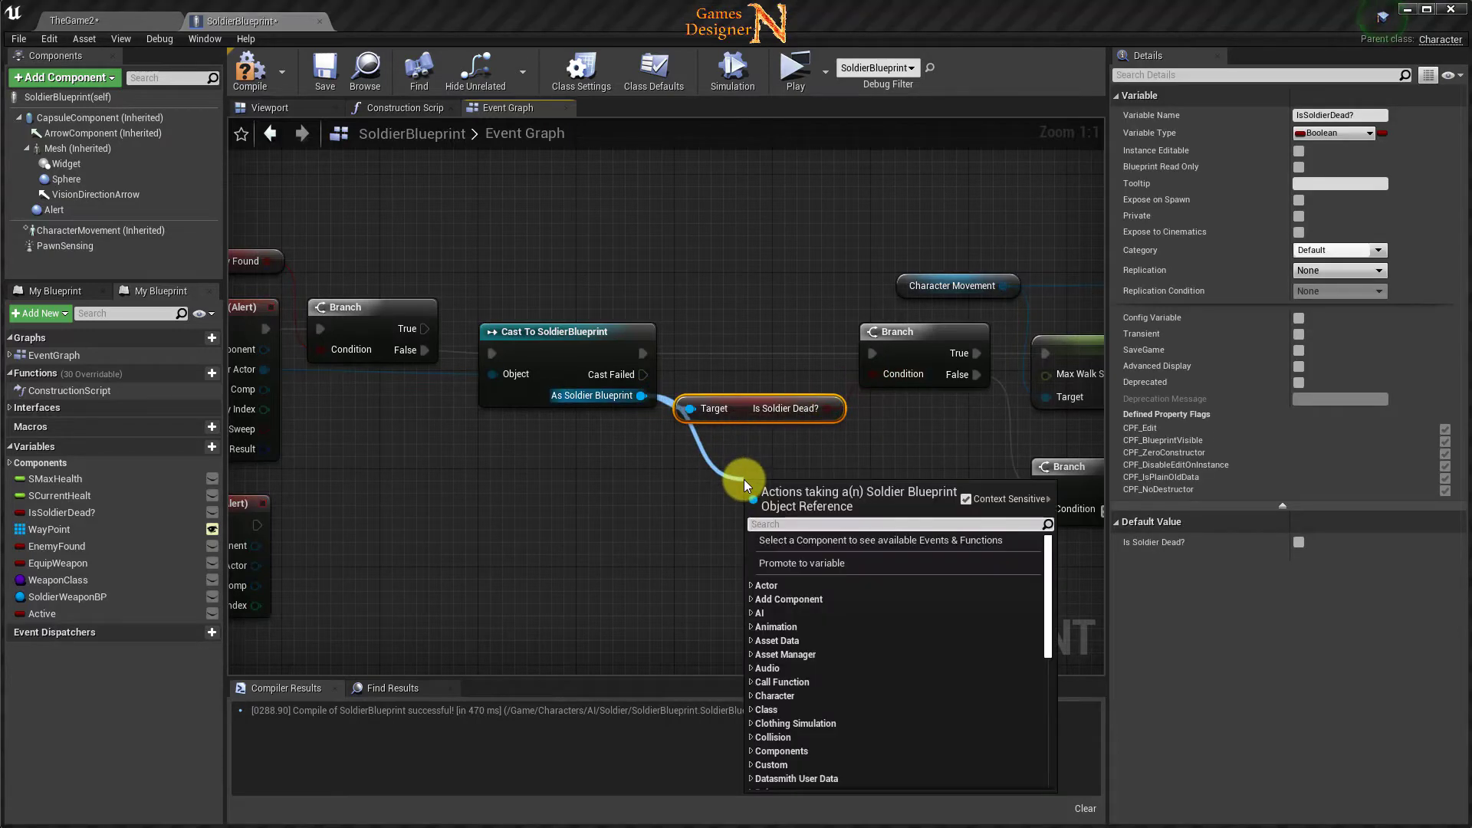
{"action": "type", "text": "get ene"}
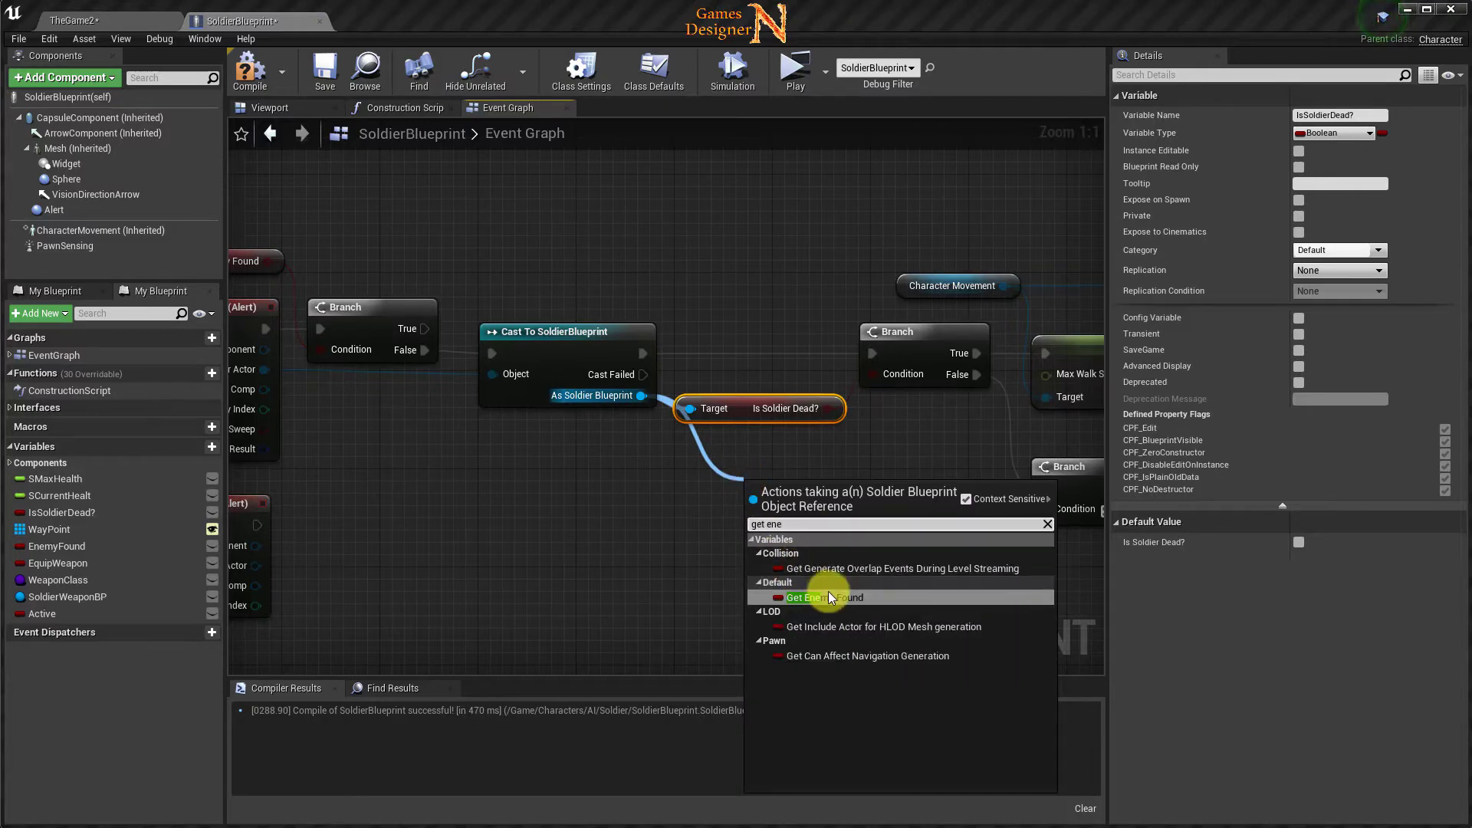
{"action": "left_click", "coordinate": [828, 597]}
{"action": "left_click_drag", "start_coordinate": [828, 495], "coordinate": [754, 471]}
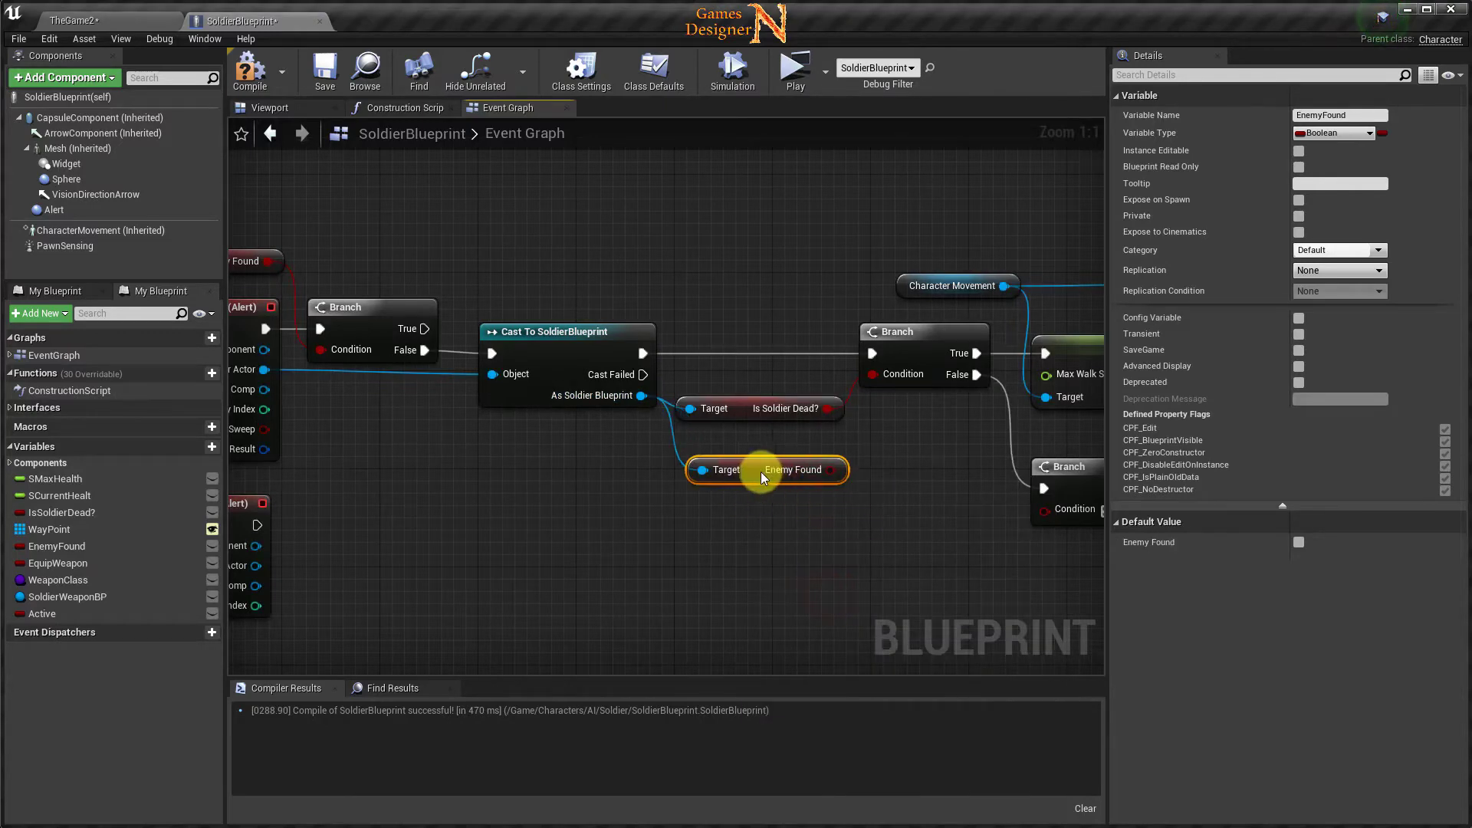
{"action": "left_click_drag", "start_coordinate": [519, 264], "coordinate": [572, 472]}
{"action": "left_click_drag", "start_coordinate": [538, 291], "coordinate": [573, 458]}
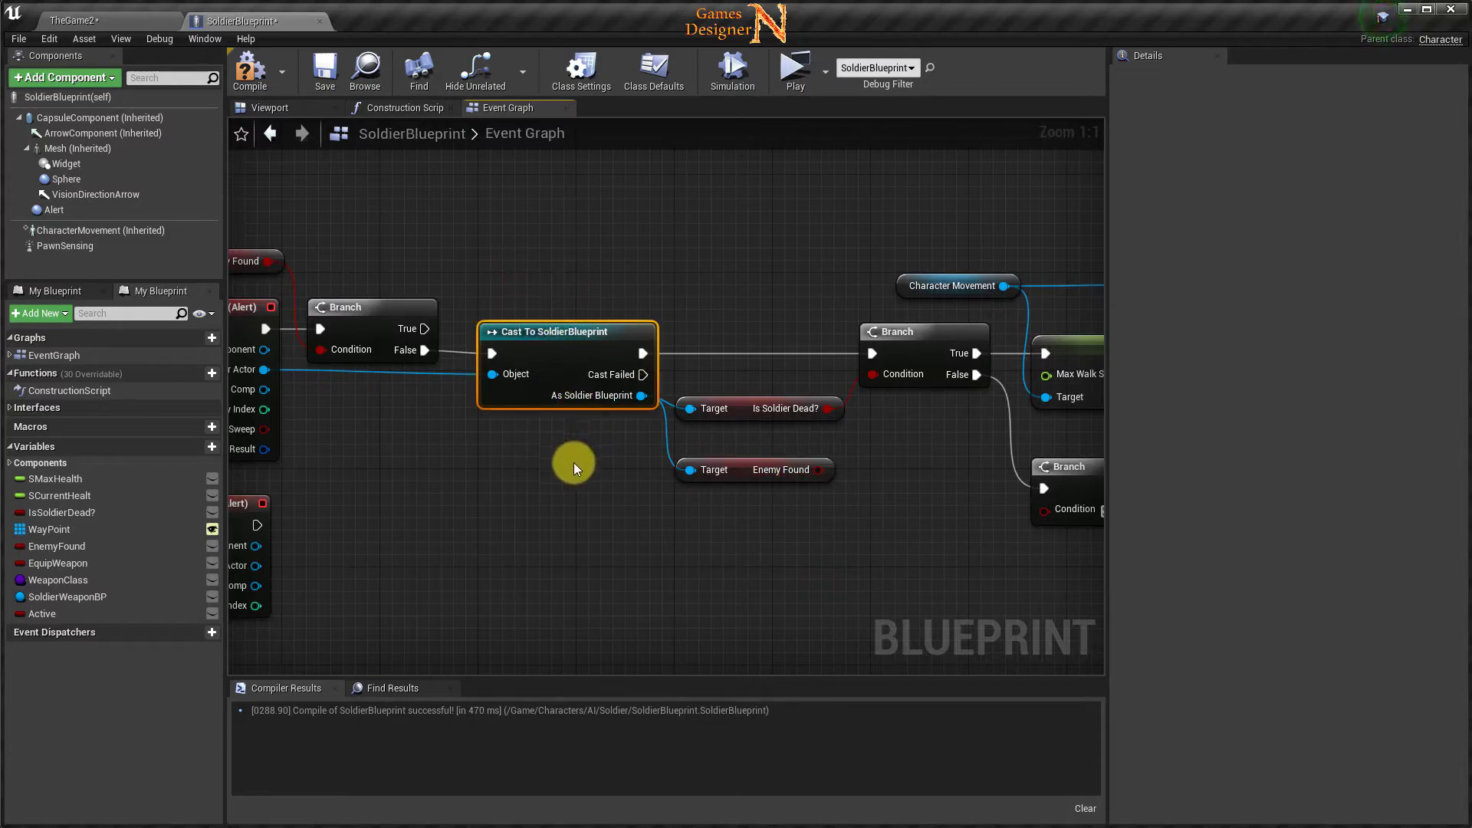
Wire the Enemy Found getter into the lower Branch's Condition pin.
{"action": "right_click_drag", "start_coordinate": [369, 520], "coordinate": [522, 529]}
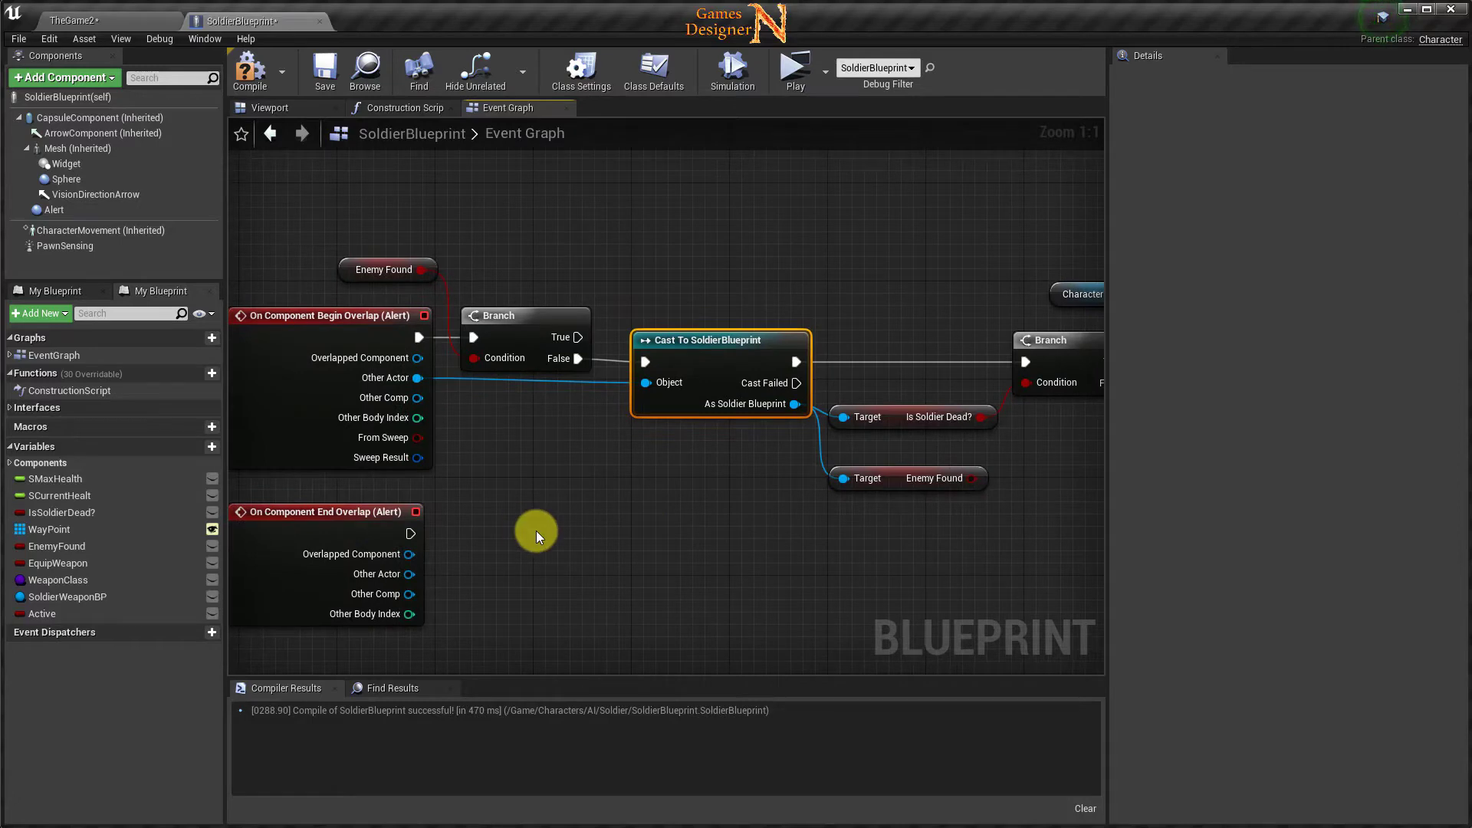
{"action": "mouse_move", "coordinate": [727, 463]}
{"action": "left_mouse_down"}
{"action": "mouse_move", "coordinate": [627, 251]}
{"action": "mouse_move", "coordinate": [742, 606]}
{"action": "left_mouse_up"}
{"action": "left_click_drag", "start_coordinate": [762, 519], "coordinate": [650, 275]}
{"action": "right_click_drag", "start_coordinate": [651, 467], "coordinate": [304, 420]}
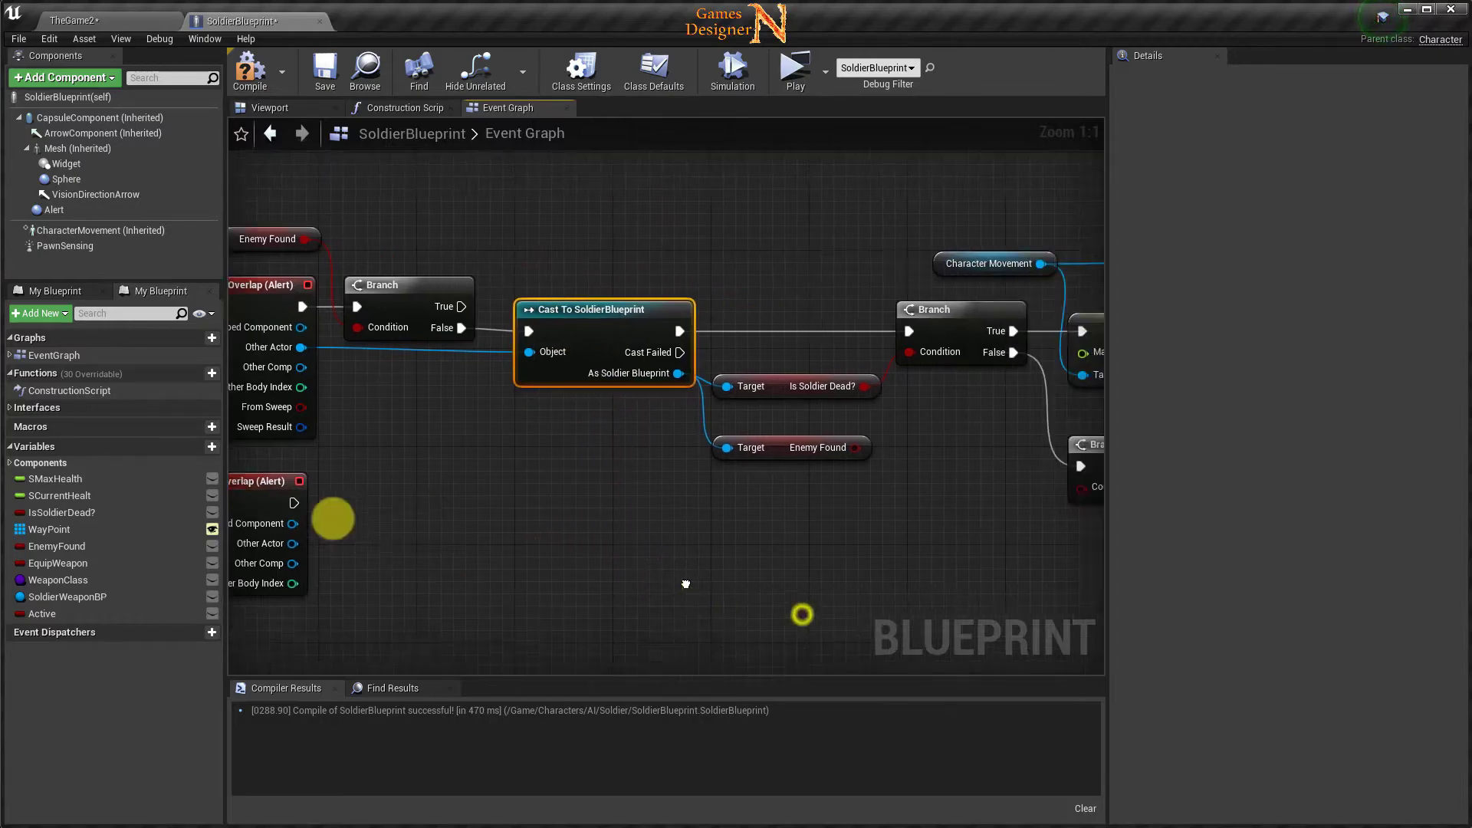
{"action": "mouse_move", "coordinate": [625, 430]}
{"action": "left_mouse_down"}
{"action": "mouse_move", "coordinate": [859, 475]}
{"action": "mouse_move", "coordinate": [826, 411]}
{"action": "left_mouse_up"}
Move the lower Branch below the first SET node and the Enemy Found getter slightly lower.
{"action": "right_click_drag", "start_coordinate": [784, 562], "coordinate": [72, 680]}
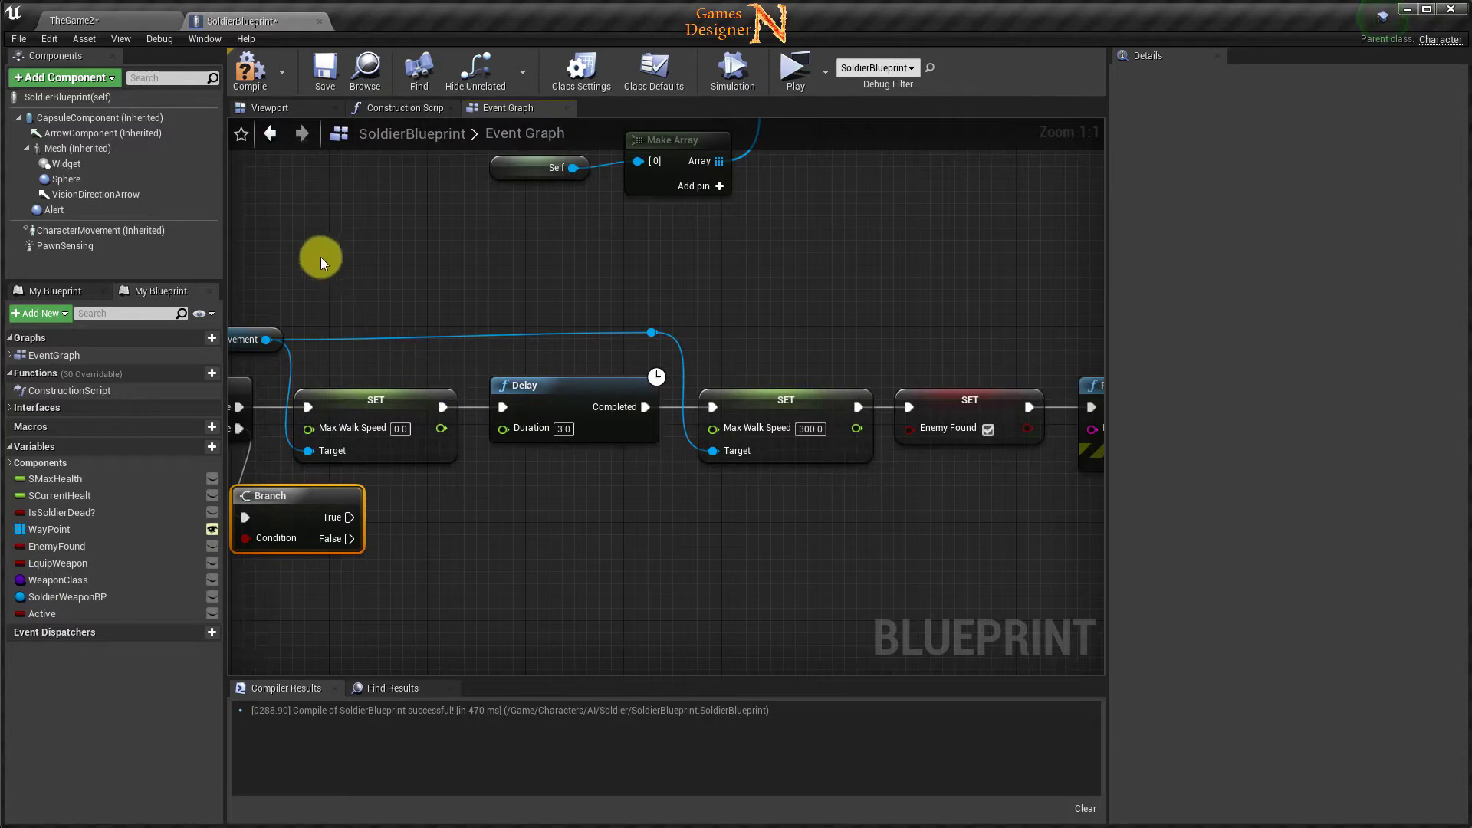
{"action": "left_click_drag", "start_coordinate": [311, 249], "coordinate": [950, 460]}
{"action": "right_click_drag", "start_coordinate": [433, 612], "coordinate": [894, 532]}
{"action": "left_click", "coordinate": [669, 510]}
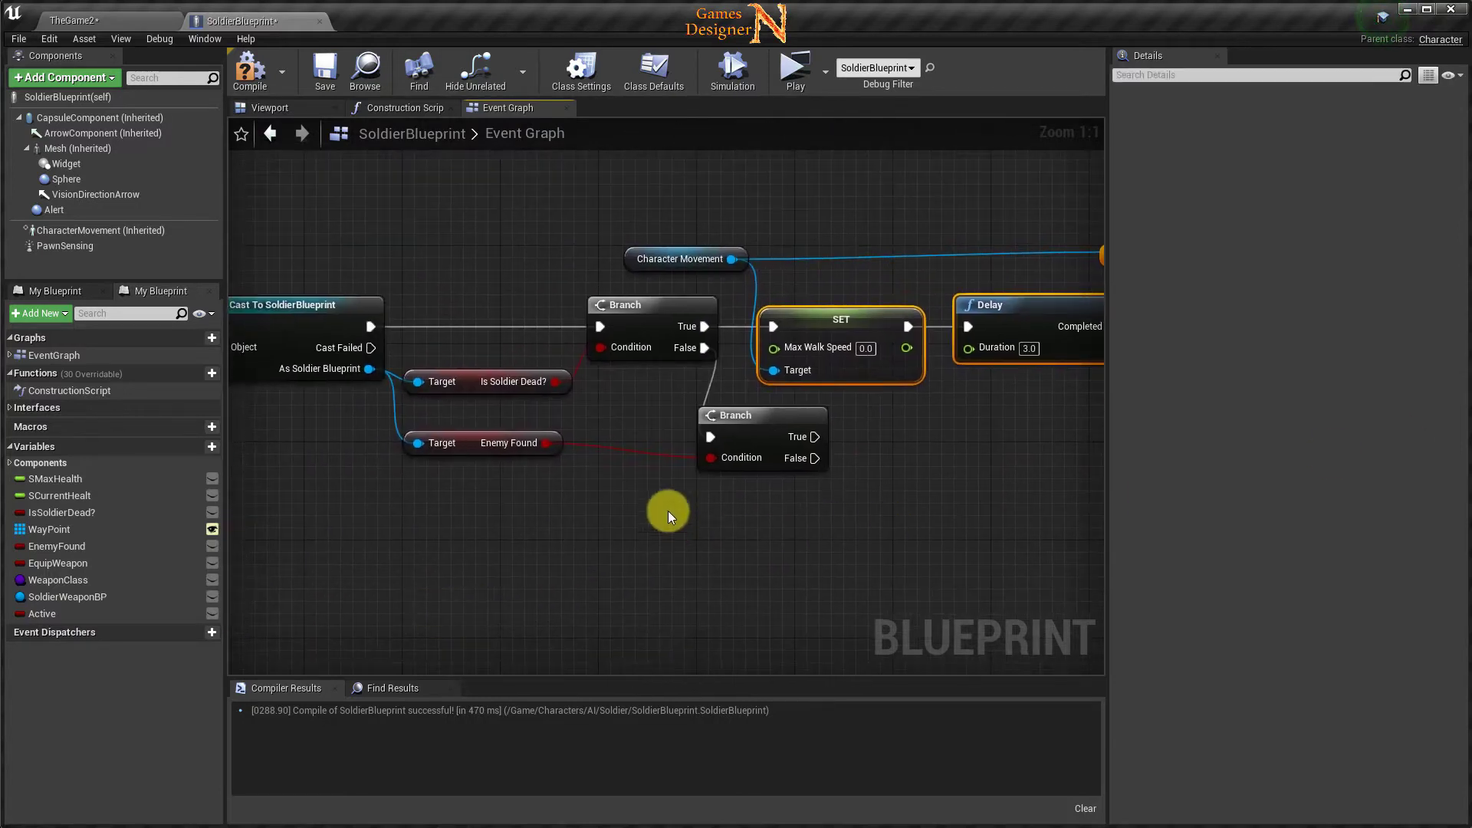
{"action": "left_click_drag", "start_coordinate": [756, 417], "coordinate": [809, 429]}
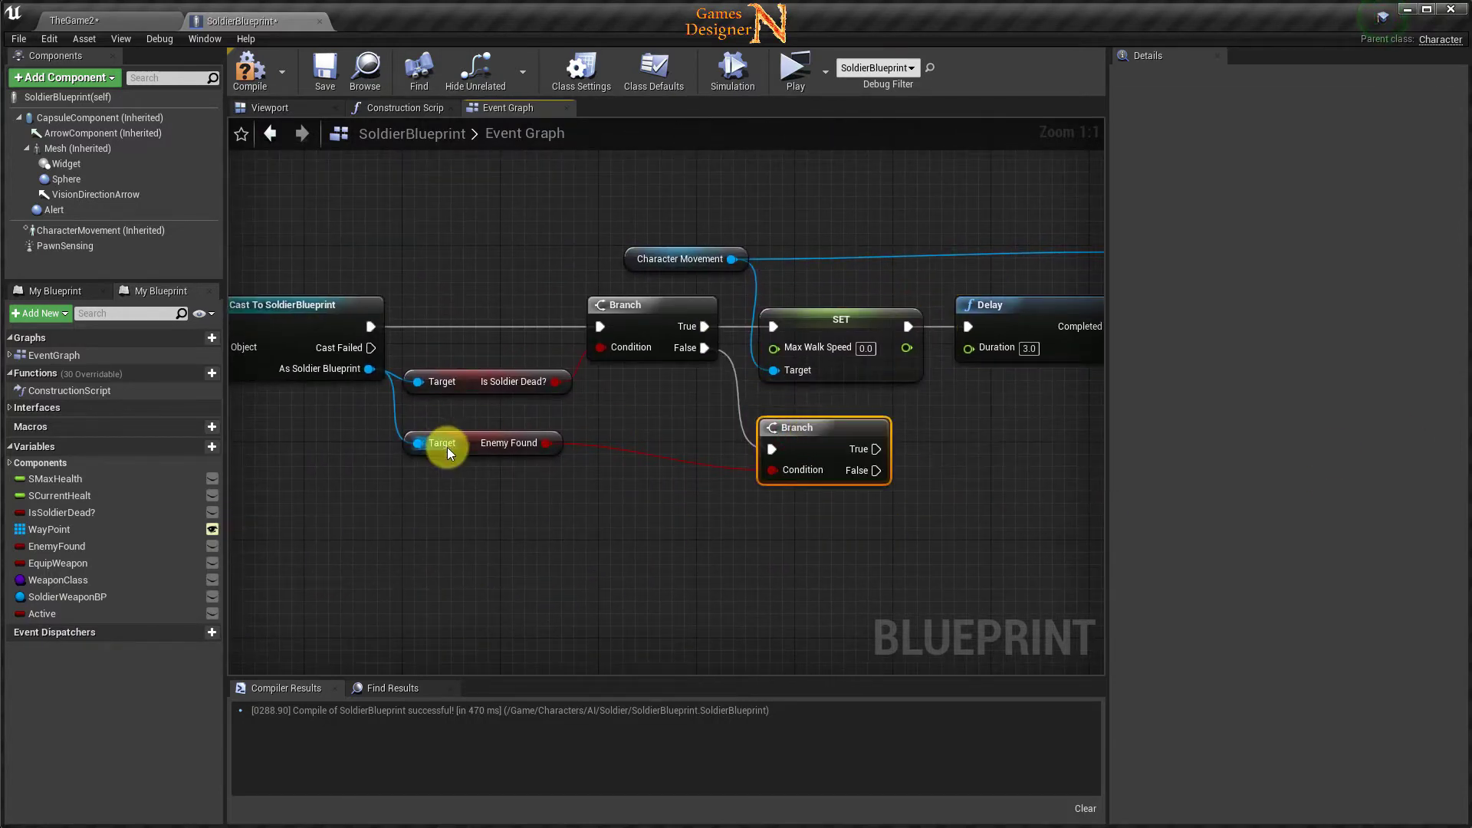
{"action": "left_click_drag", "start_coordinate": [469, 433], "coordinate": [481, 471]}
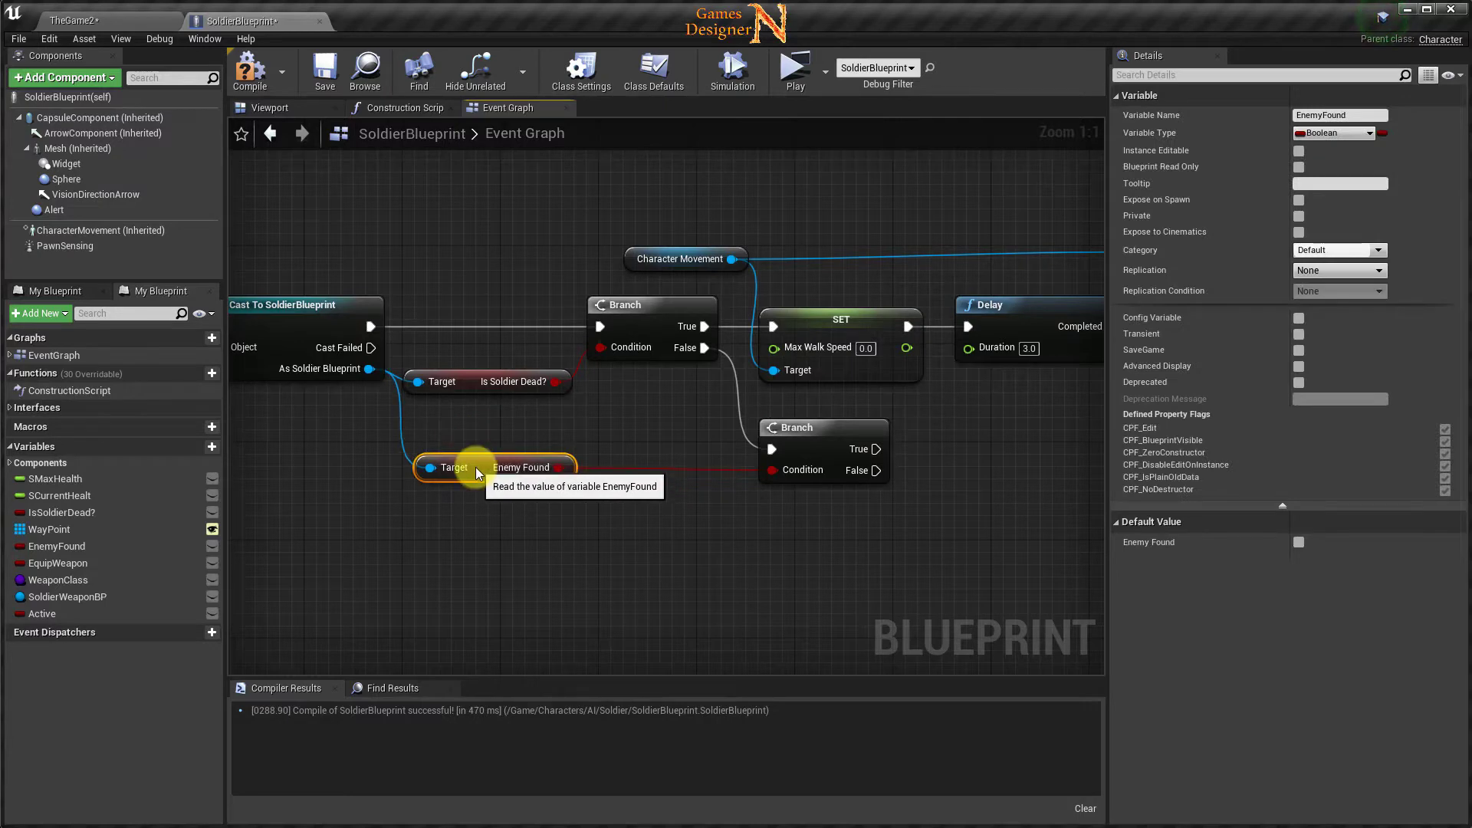
{"action": "right_click_drag", "start_coordinate": [712, 512], "coordinate": [272, 545]}
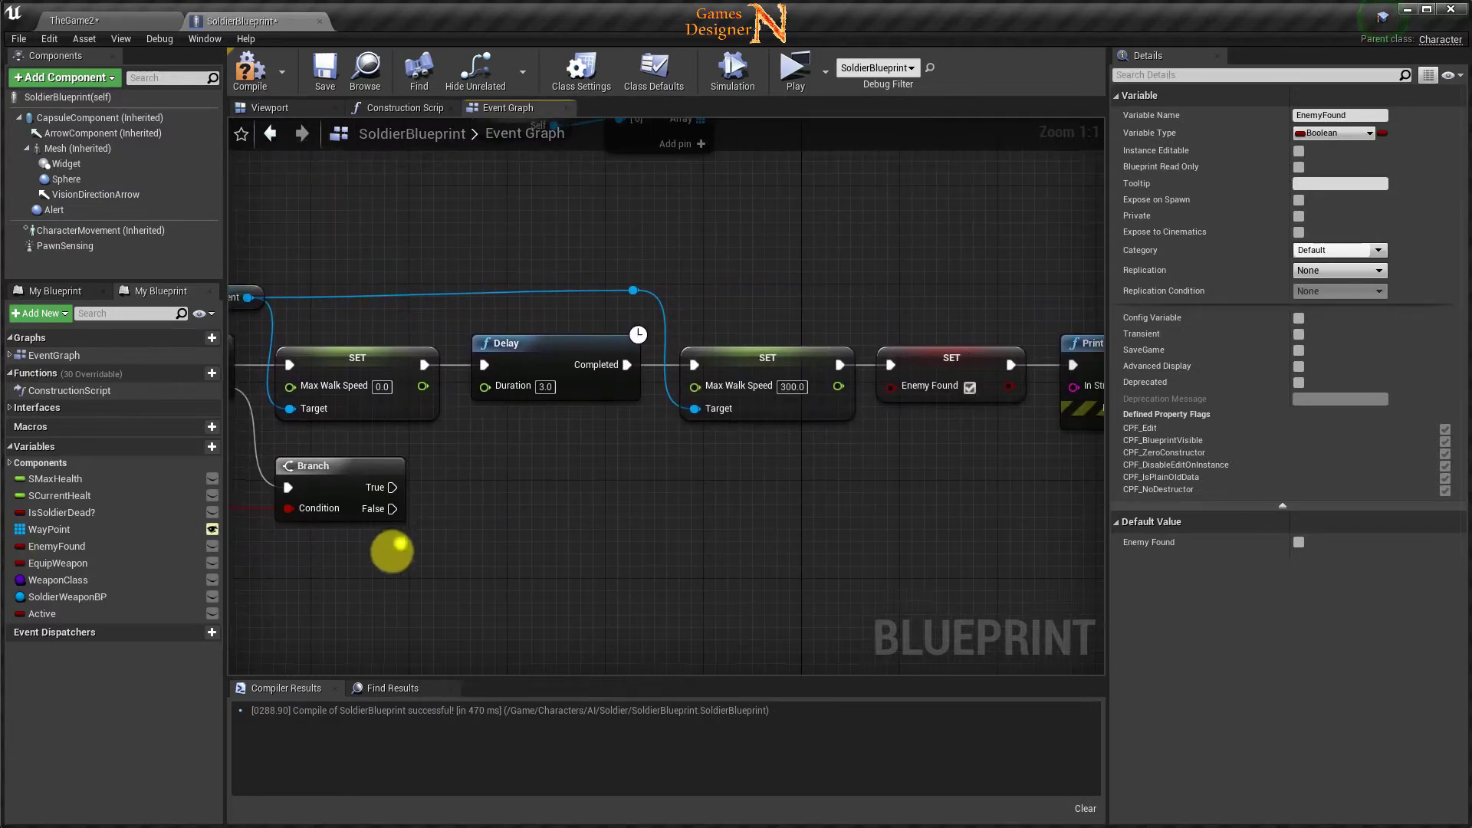
{"action": "right_click_drag", "start_coordinate": [576, 531], "coordinate": [365, 565]}
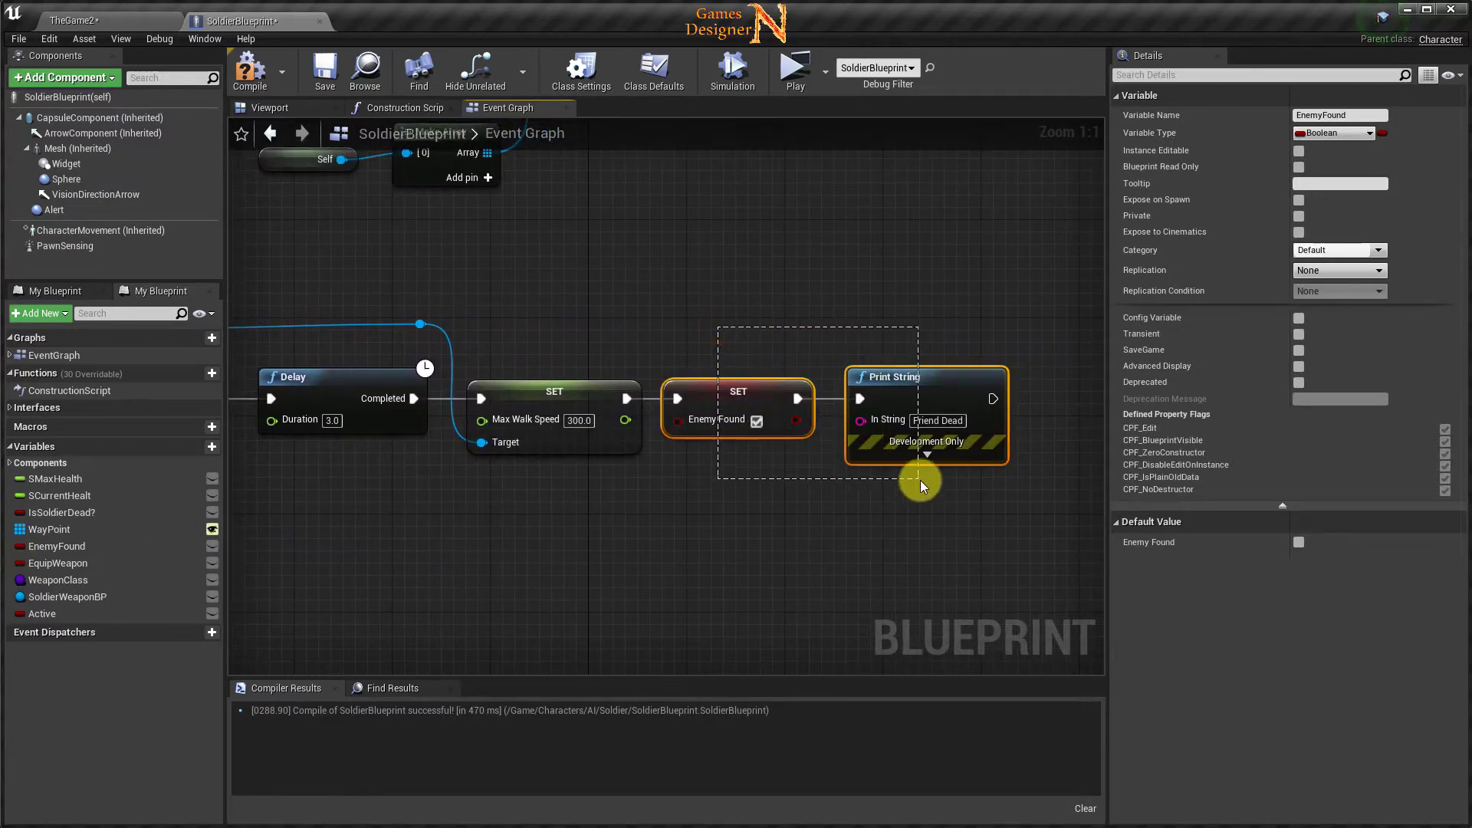
Paste copies of SET Enemy Found and Print String onto the lower Branch's True output.
{"action": "left_click_drag", "start_coordinate": [799, 421], "coordinate": [920, 480]}
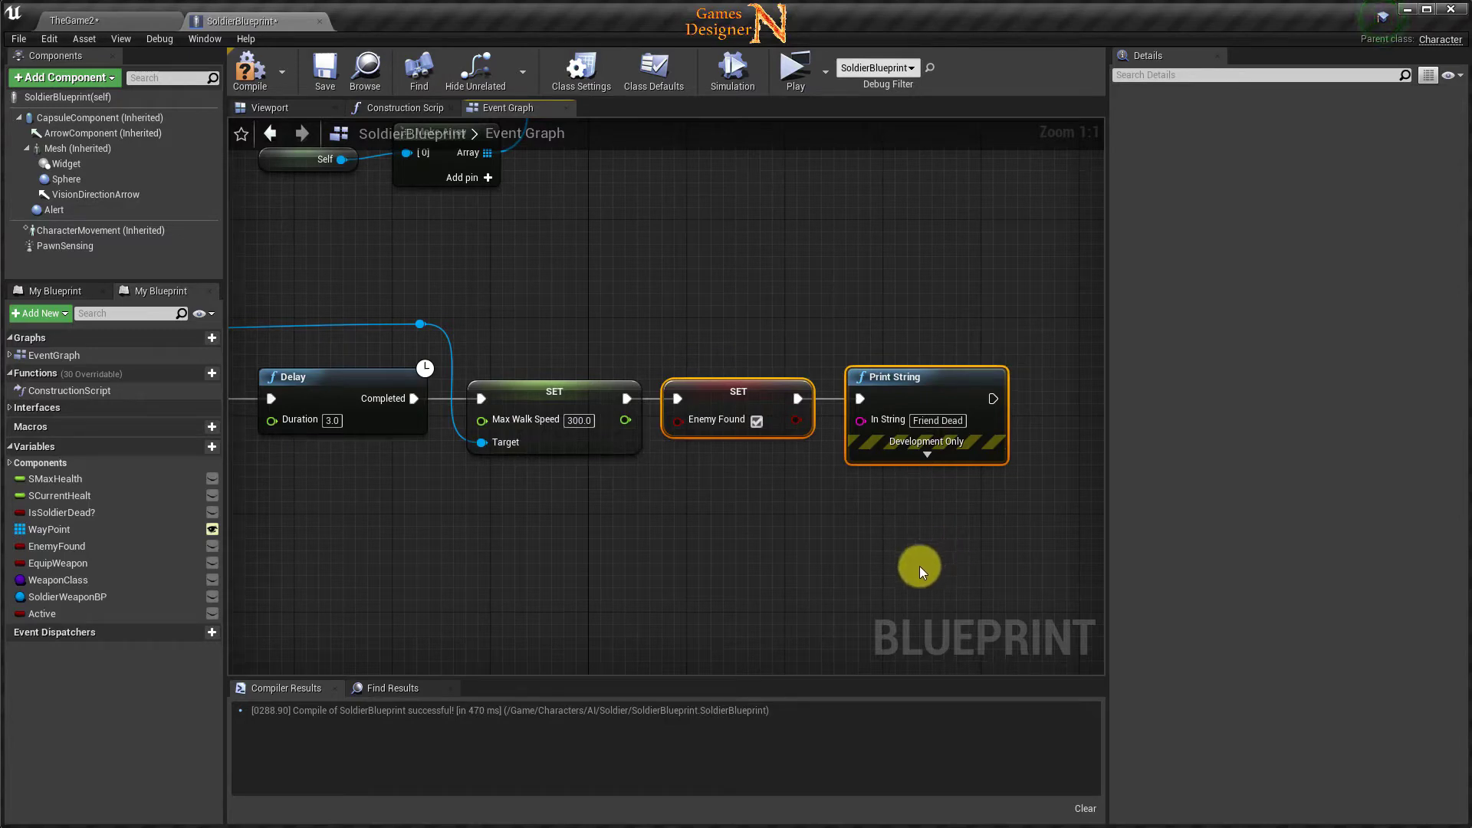
{"action": "right_click_drag", "start_coordinate": [918, 566], "coordinate": [716, 518]}
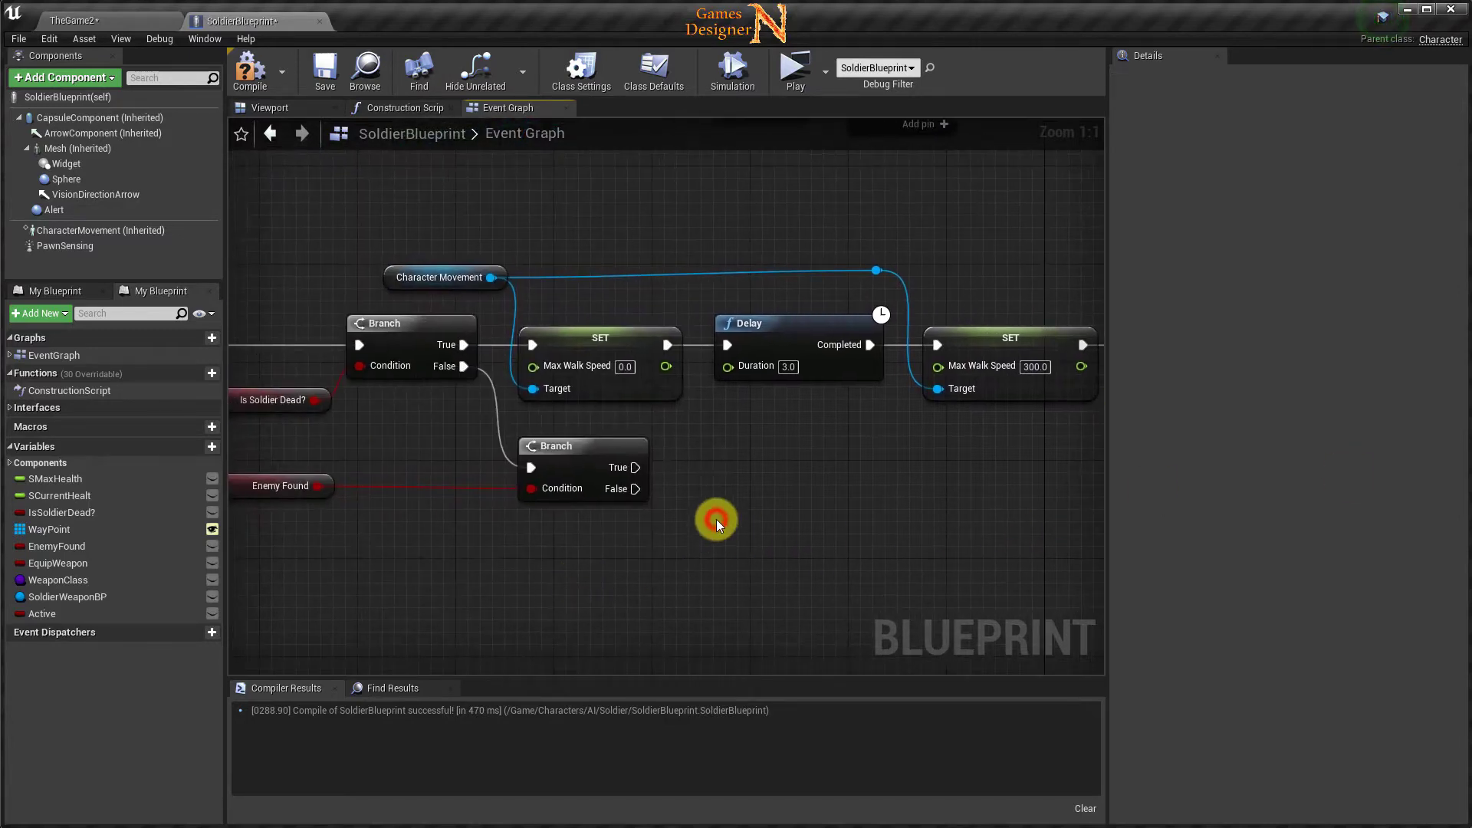
{"action": "key", "text": "ctrl+v"}
{"action": "left_click_drag", "start_coordinate": [716, 518], "coordinate": [783, 458]}
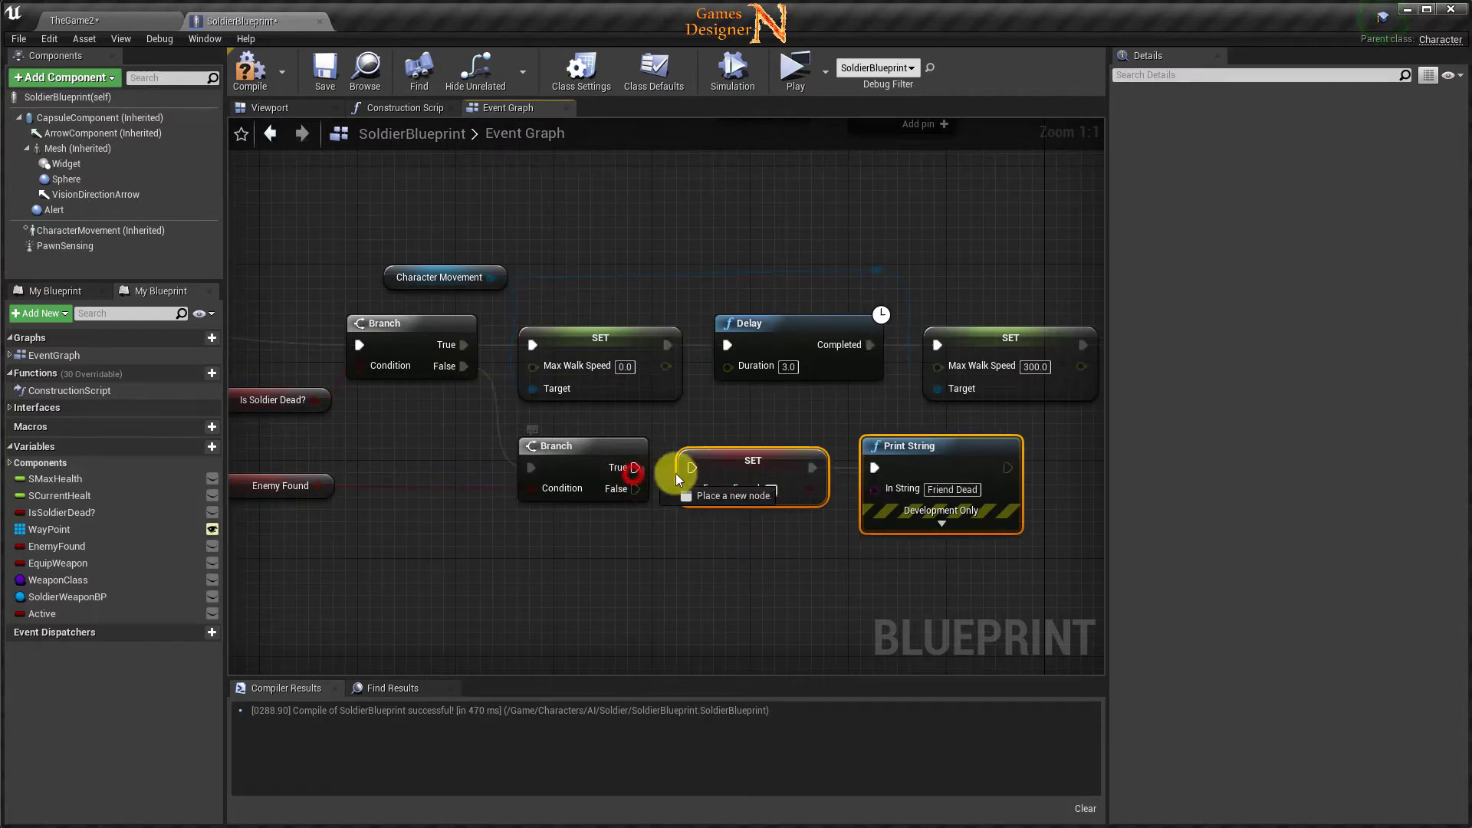
{"action": "left_click_drag", "start_coordinate": [633, 470], "coordinate": [691, 468]}
{"action": "right_click_drag", "start_coordinate": [827, 579], "coordinate": [754, 580]}
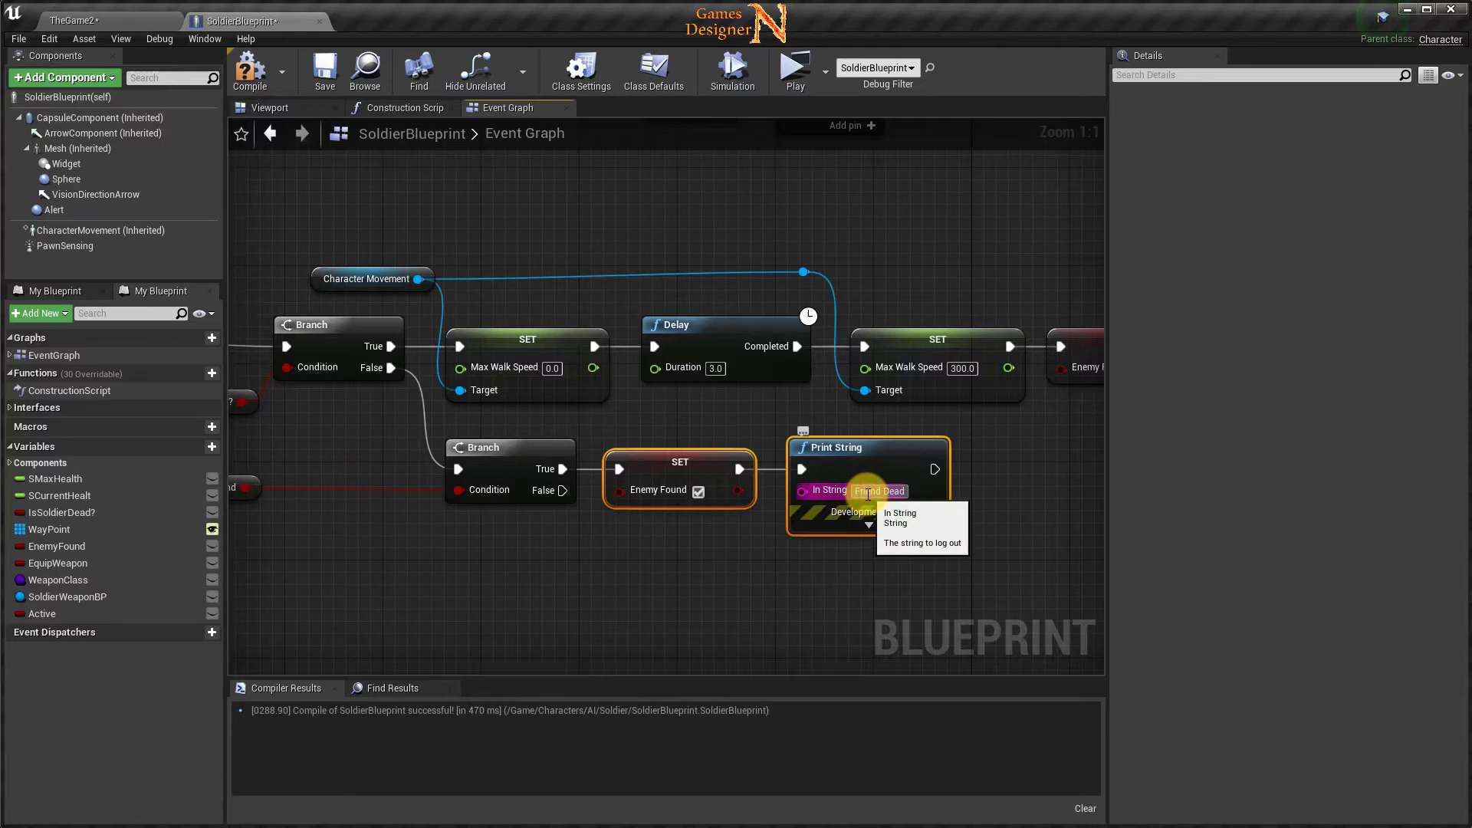
Change the pasted message to 'On hunt', then compile and save SoldierBlueprint.
{"action": "type", "text": "D"}
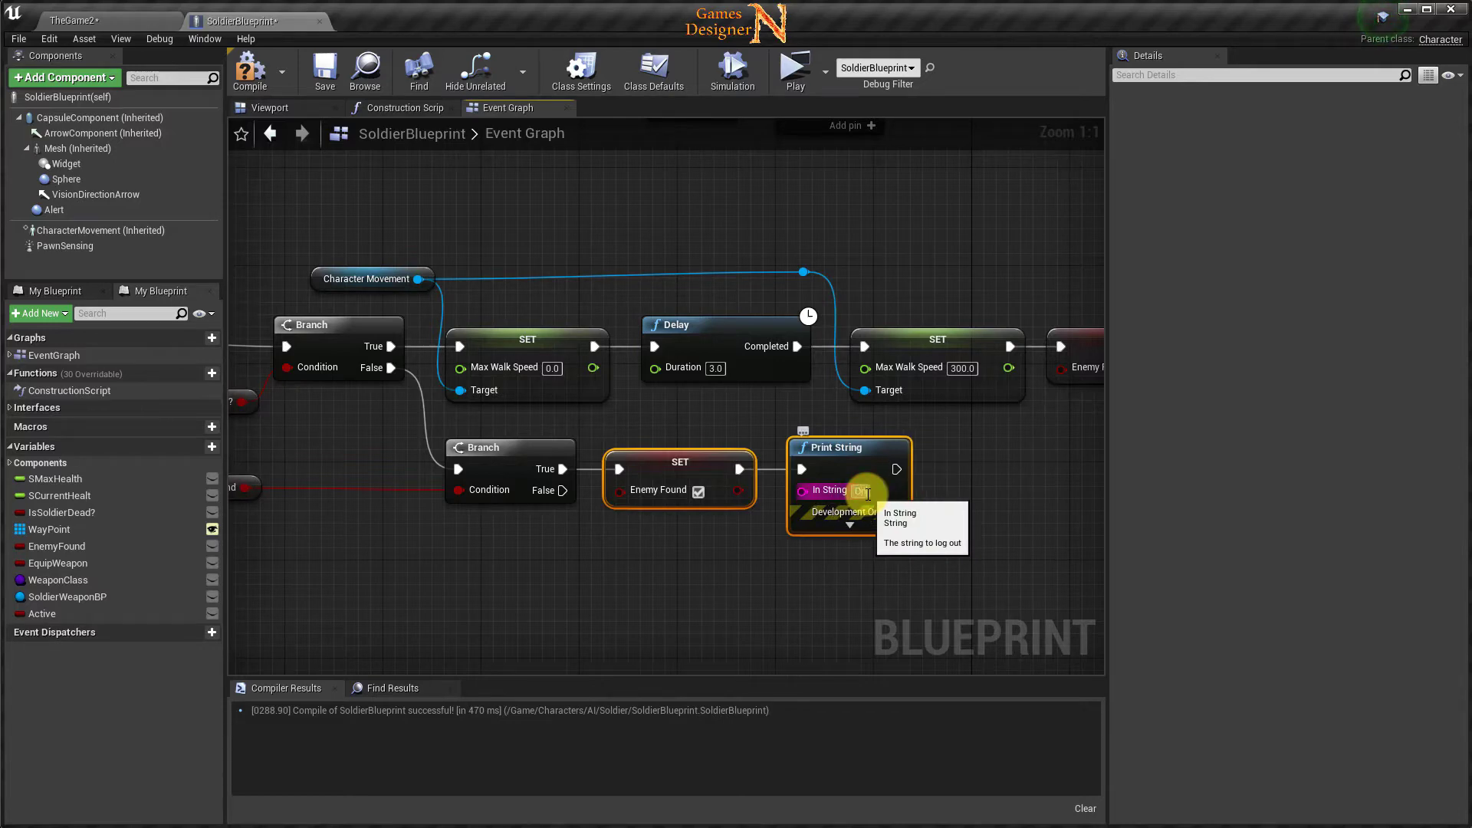
{"action": "type", "text": "et"}
{"action": "type", "text": "ect"}
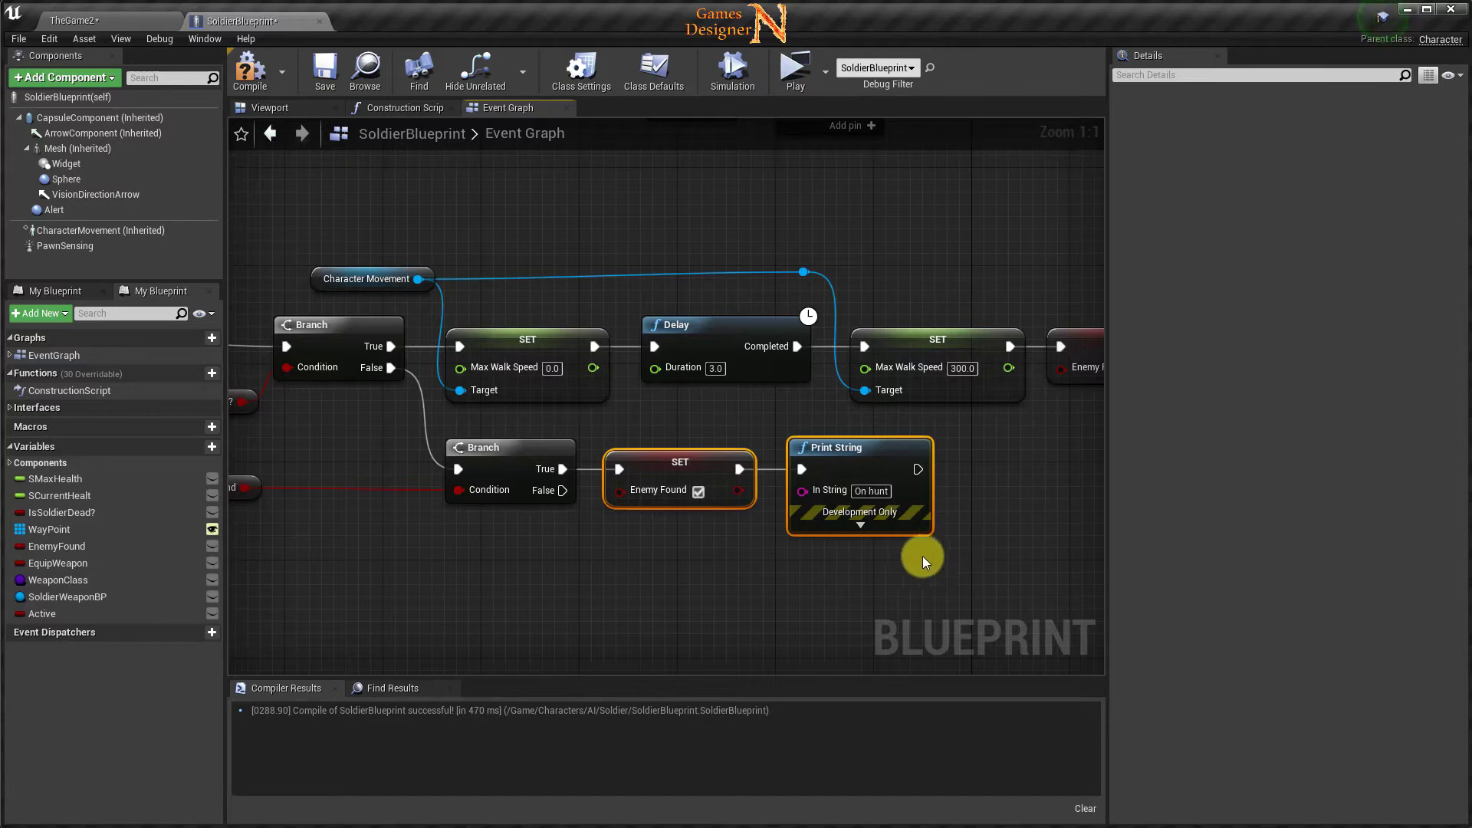
{"action": "left_click", "coordinate": [249, 67]}
{"action": "left_click", "coordinate": [304, 82]}
Select the whole overlap chain of Cast, Branch, SET, Delay and Print String nodes.
{"action": "mouse_move", "coordinate": [374, 520]}
{"action": "right_mouse_down"}
{"action": "mouse_move", "coordinate": [976, 519]}
{"action": "mouse_move", "coordinate": [472, 472]}
{"action": "right_mouse_up"}
{"action": "scroll", "coordinate": [483, 503], "scroll_direction": "down", "scroll_amount": 5}
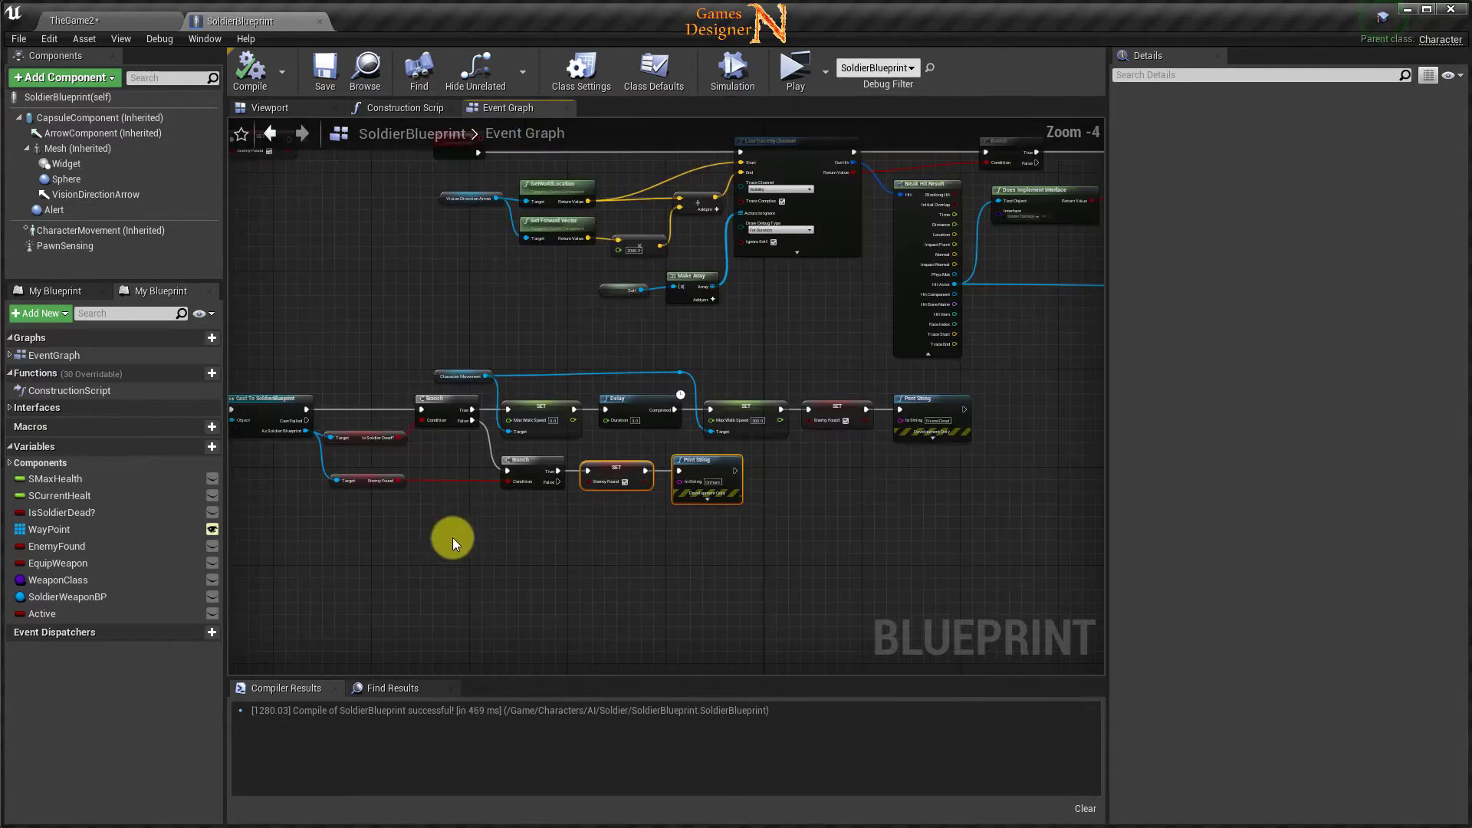
{"action": "right_click_drag", "start_coordinate": [649, 542], "coordinate": [876, 607]}
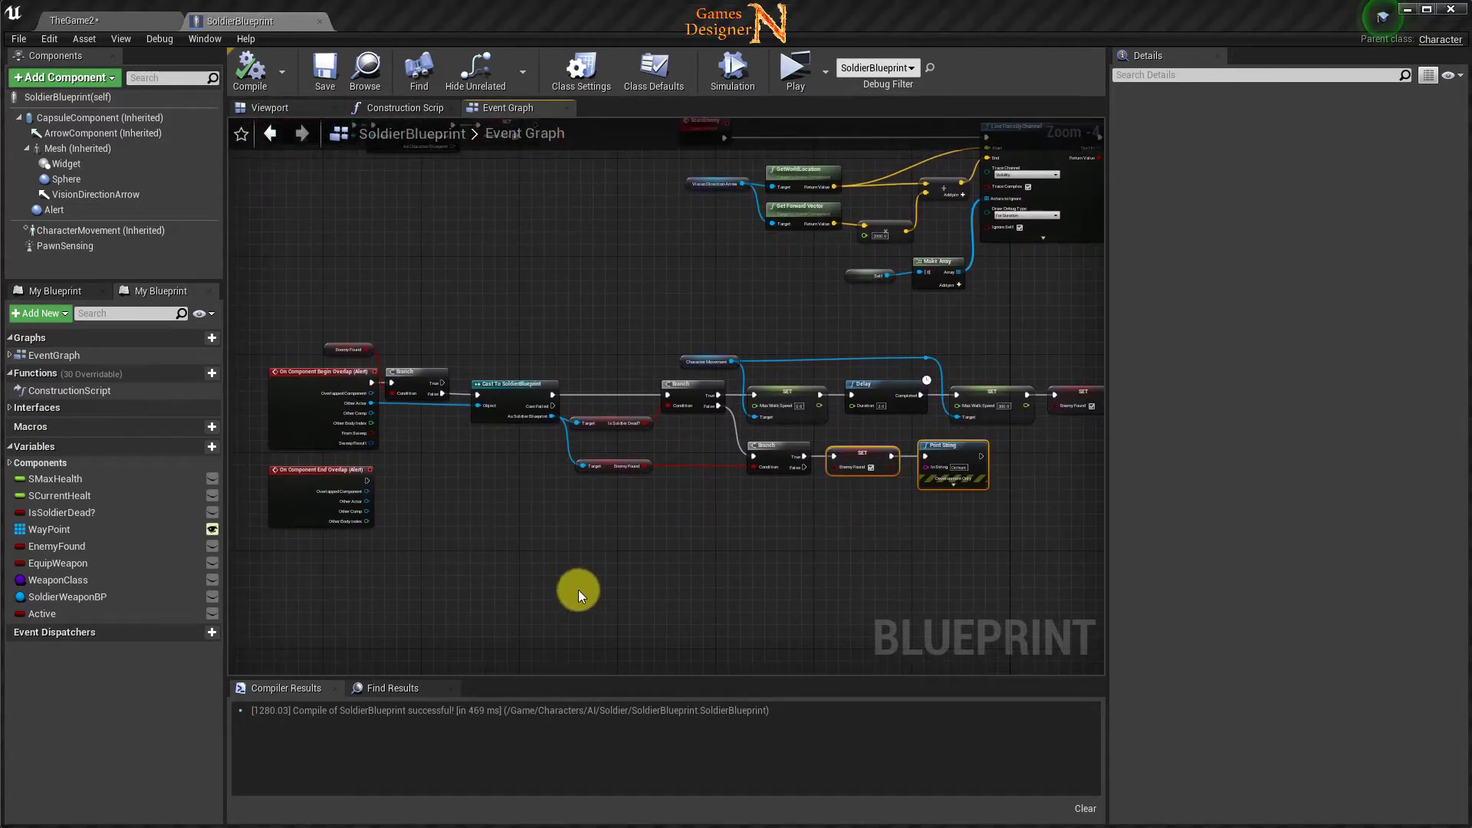
{"action": "right_click_drag", "start_coordinate": [578, 590], "coordinate": [590, 503]}
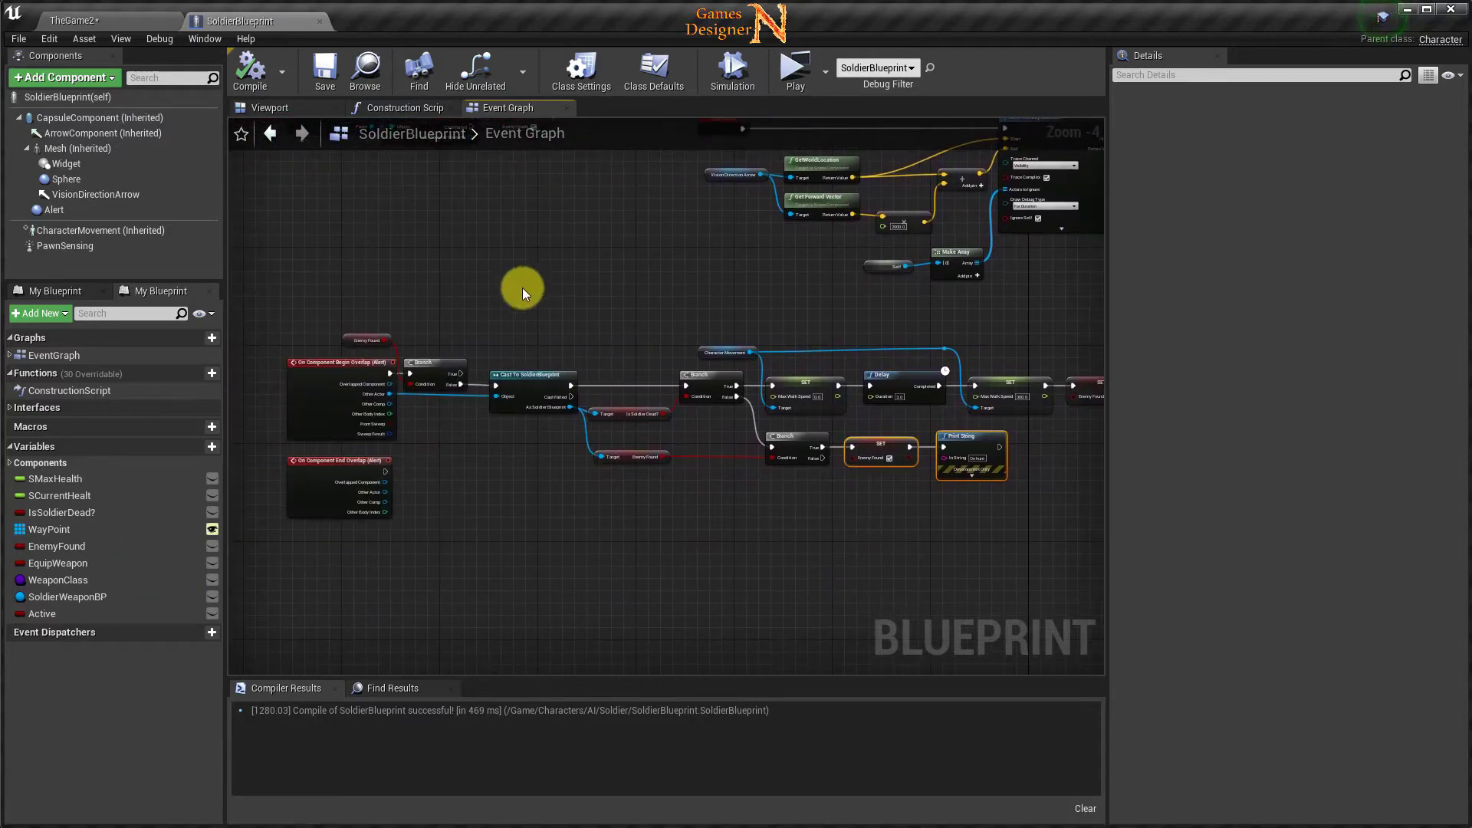
{"action": "left_click_drag", "start_coordinate": [522, 287], "coordinate": [999, 540]}
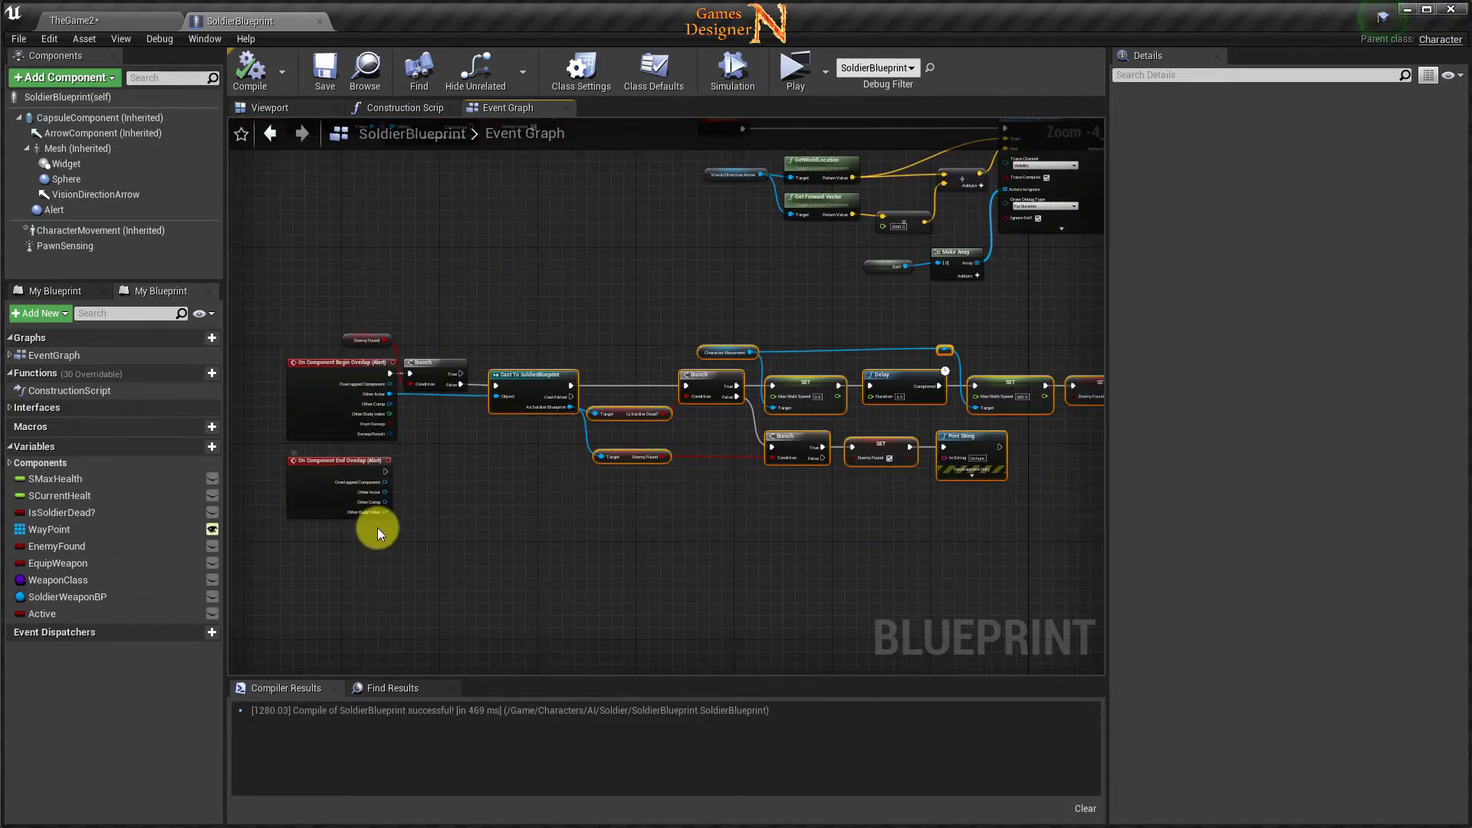
{"action": "scroll", "coordinate": [377, 527], "scroll_direction": "up", "scroll_amount": 2}
{"action": "right_click_drag", "start_coordinate": [767, 577], "coordinate": [576, 597]}
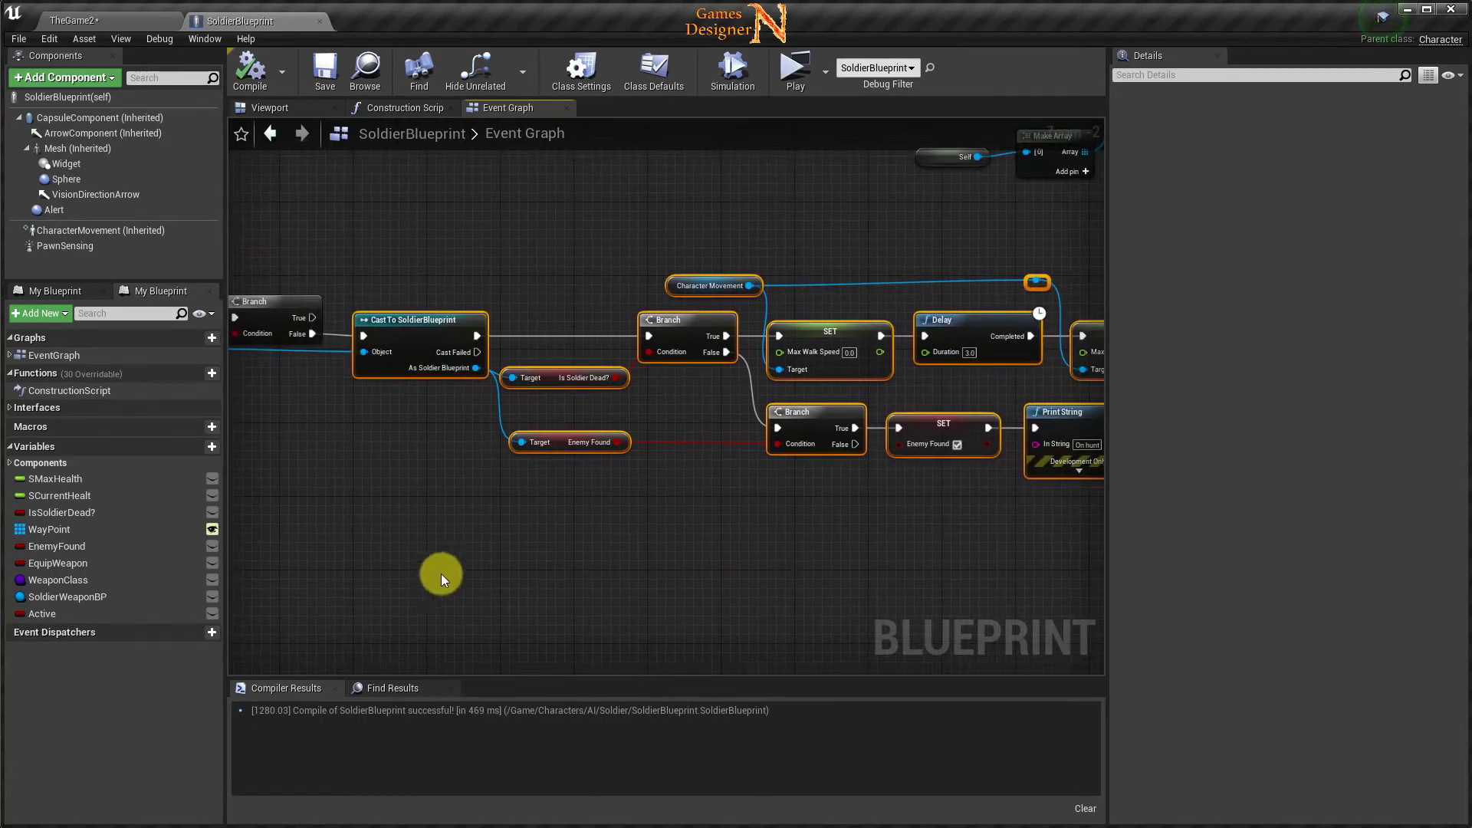
{"action": "scroll", "coordinate": [440, 574], "scroll_direction": "down", "scroll_amount": 2}
{"action": "scroll", "coordinate": [501, 571], "scroll_direction": "down", "scroll_amount": 2}
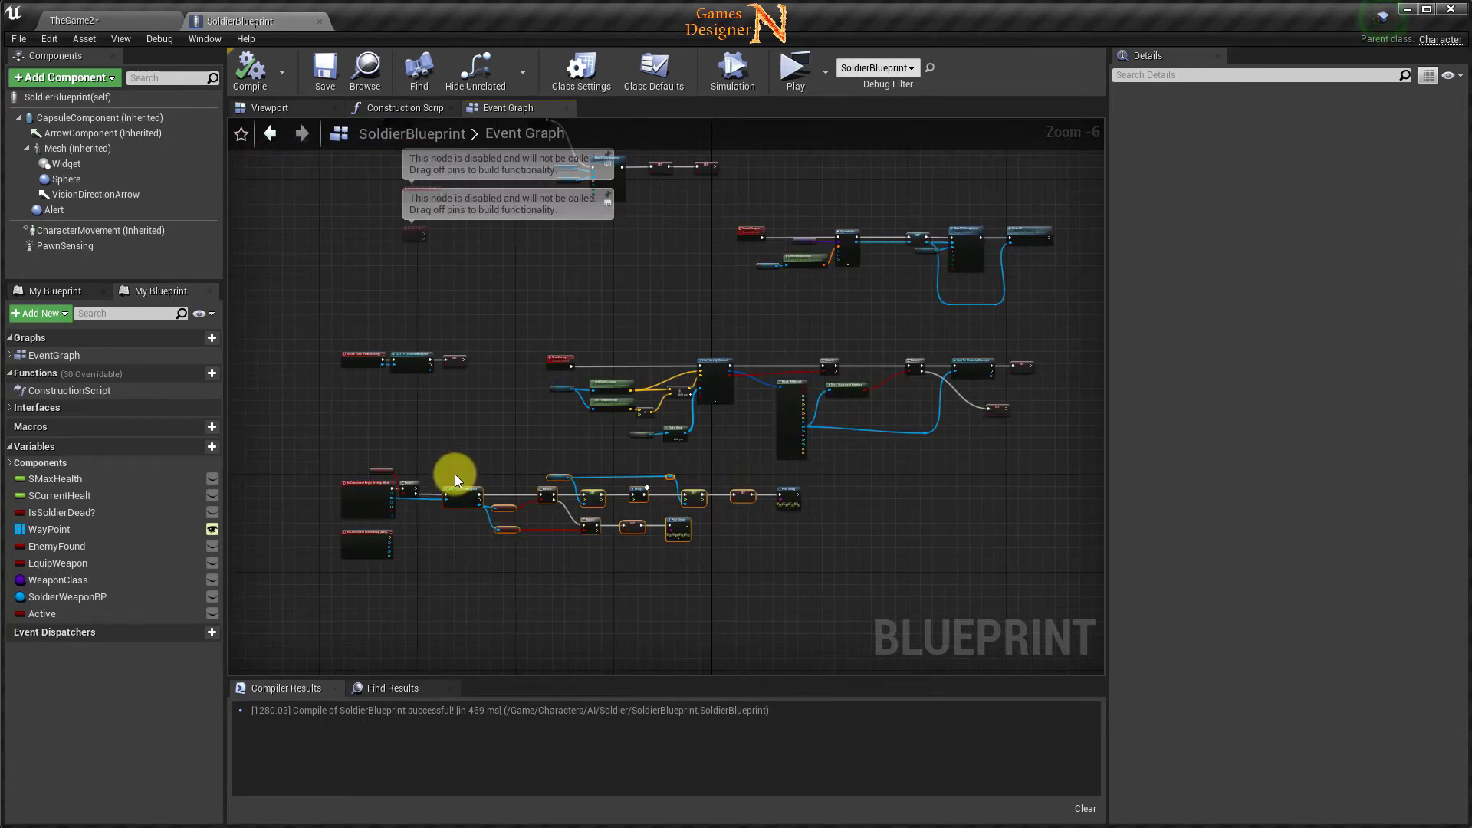
{"action": "left_click_drag", "start_coordinate": [767, 527], "coordinate": [787, 536]}
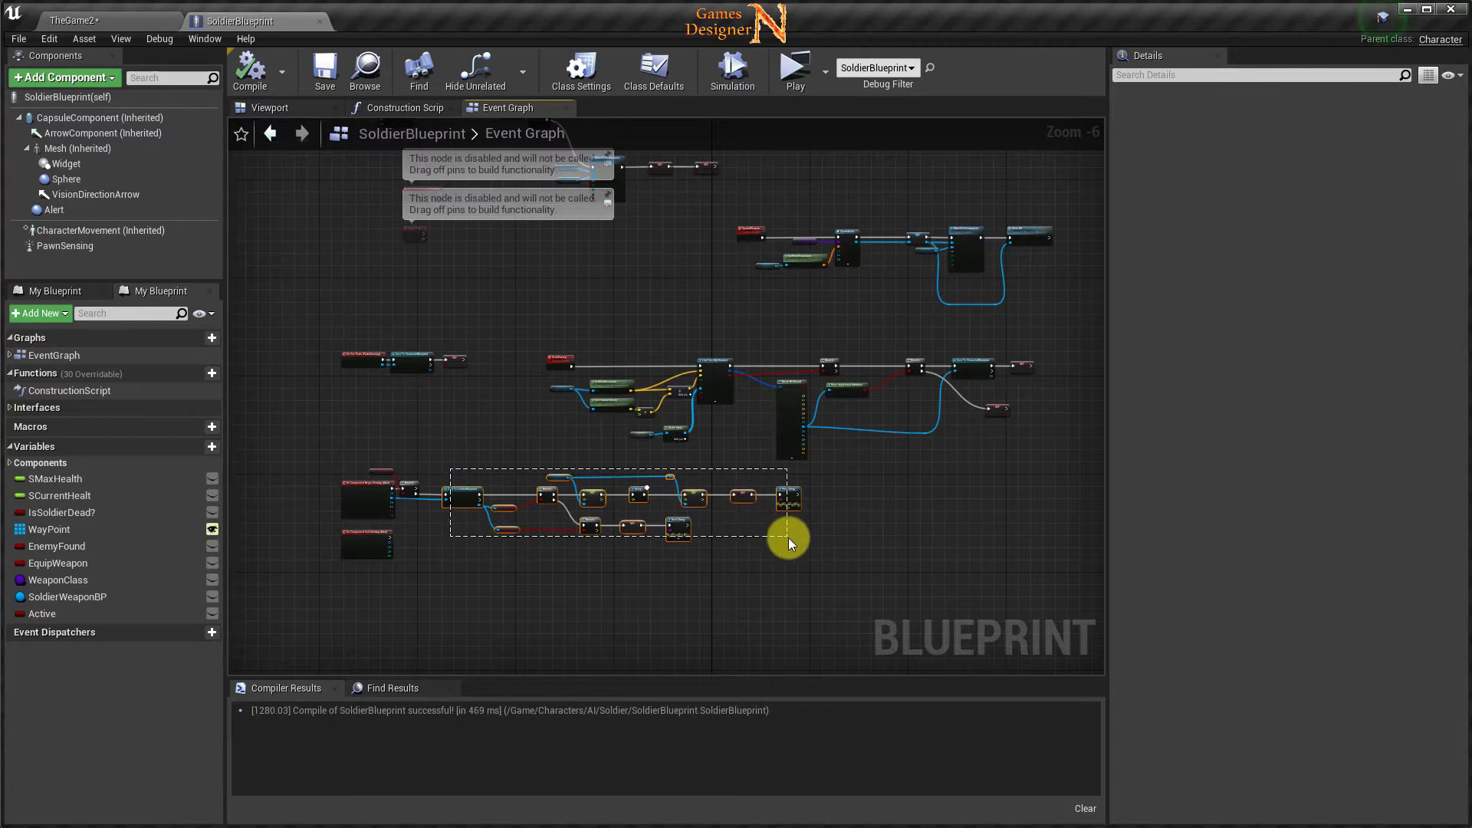
Collapse the selected nodes into a macro named ActivSense.
{"action": "right_click", "coordinate": [457, 493]}
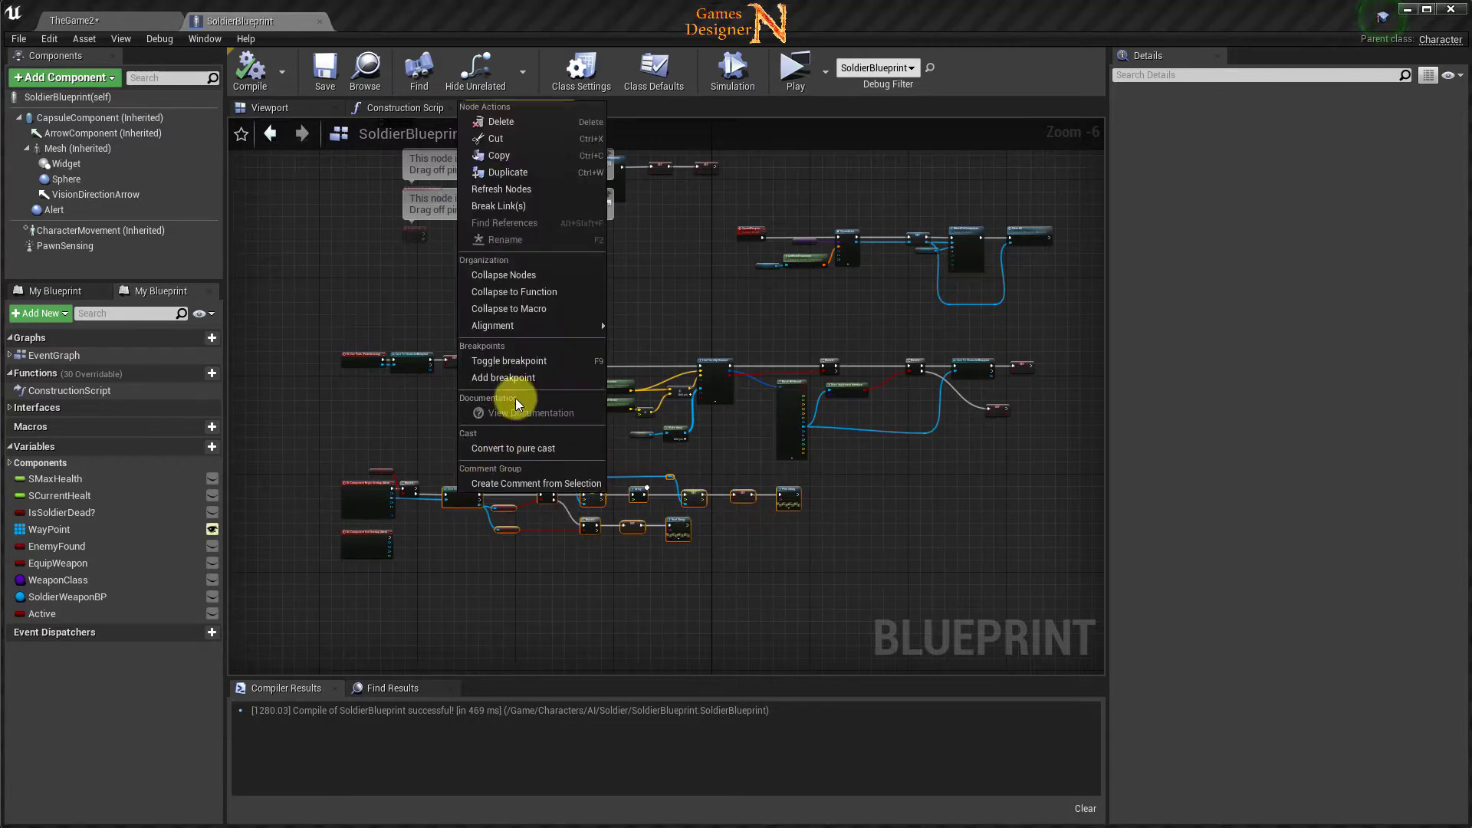
{"action": "left_click", "coordinate": [522, 308]}
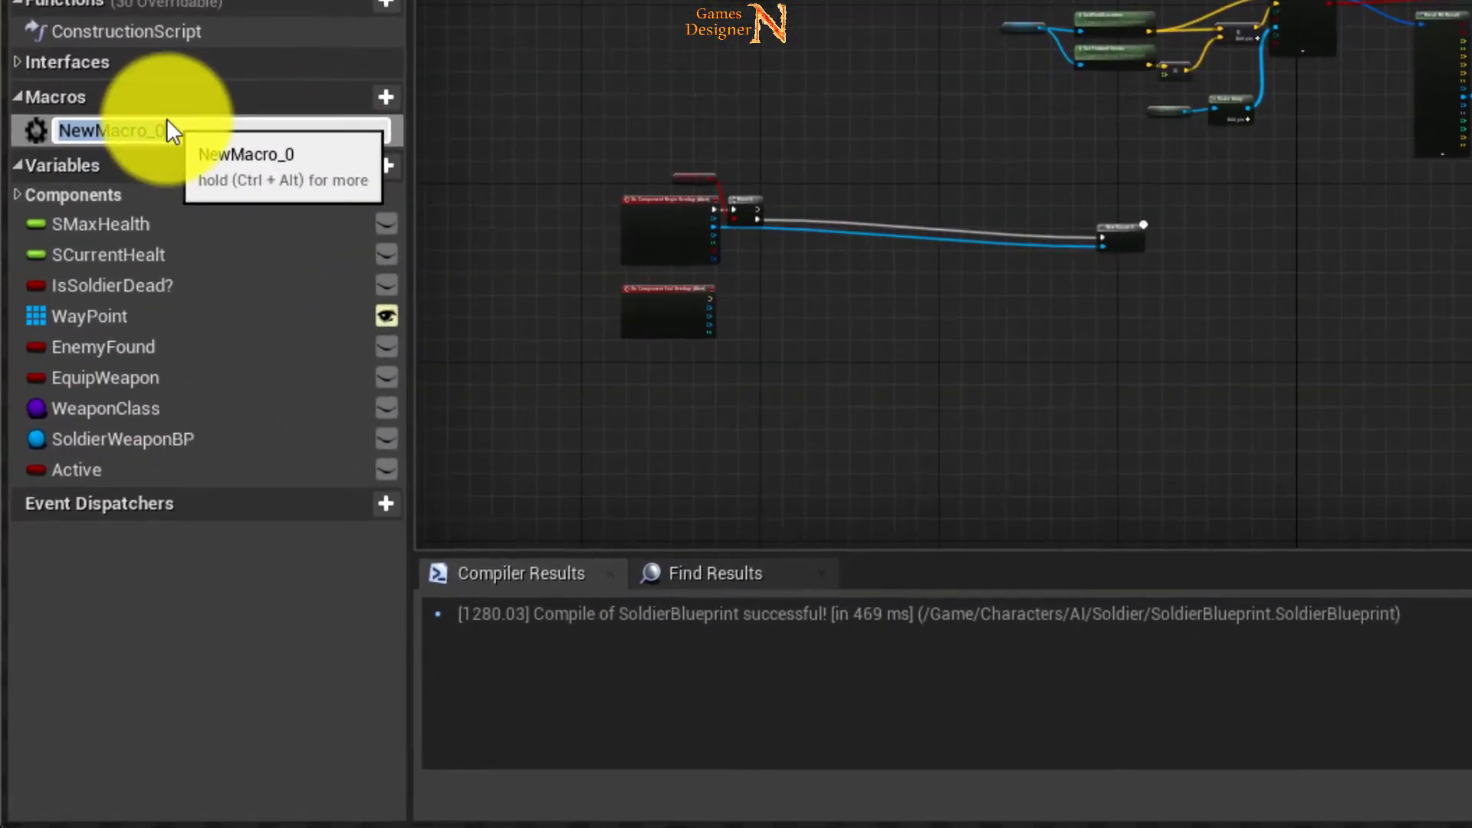
{"action": "key", "text": "BackSpace"}
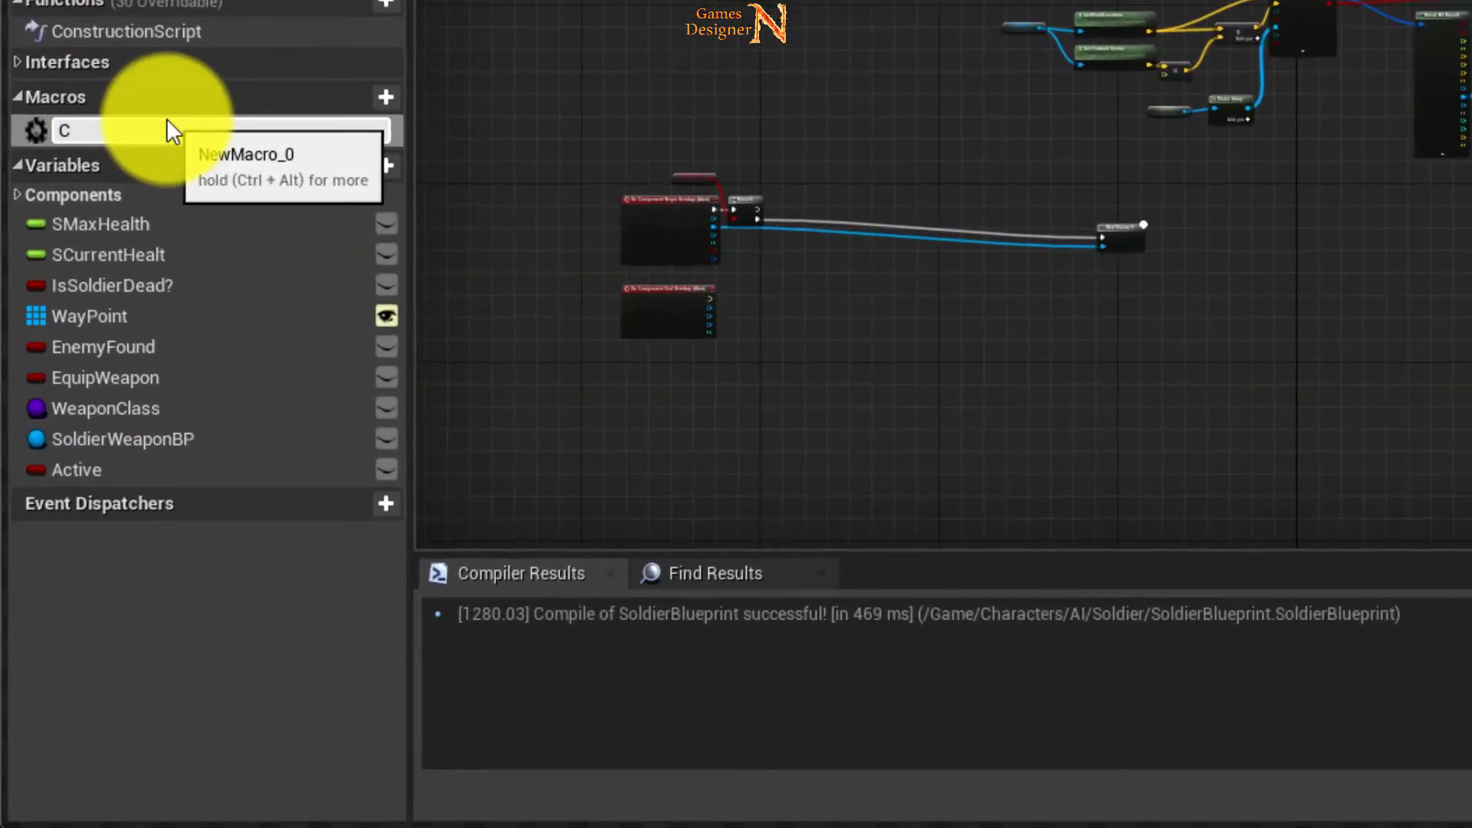
{"action": "type", "text": "Act"}
{"action": "type", "text": "ive"}
{"action": "type", "text": "Sens"}
{"action": "type", "text": "enc"}
{"action": "key", "text": "Return"}
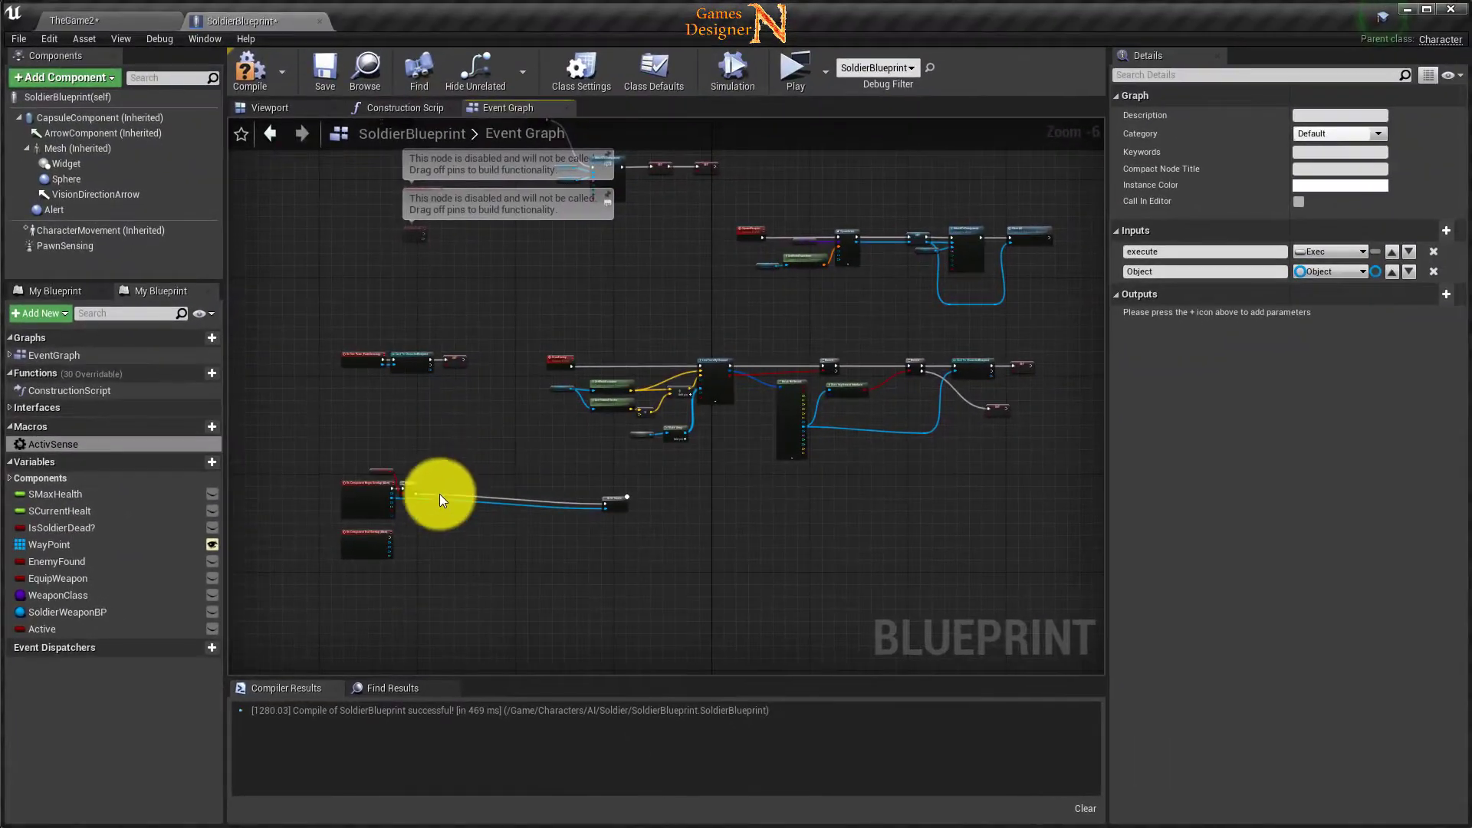
Place Activ Sense beside the Branch and duplicate Enemy Found, Branch and Activ Sense.
{"action": "right_click_drag", "start_coordinate": [556, 596], "coordinate": [479, 516]}
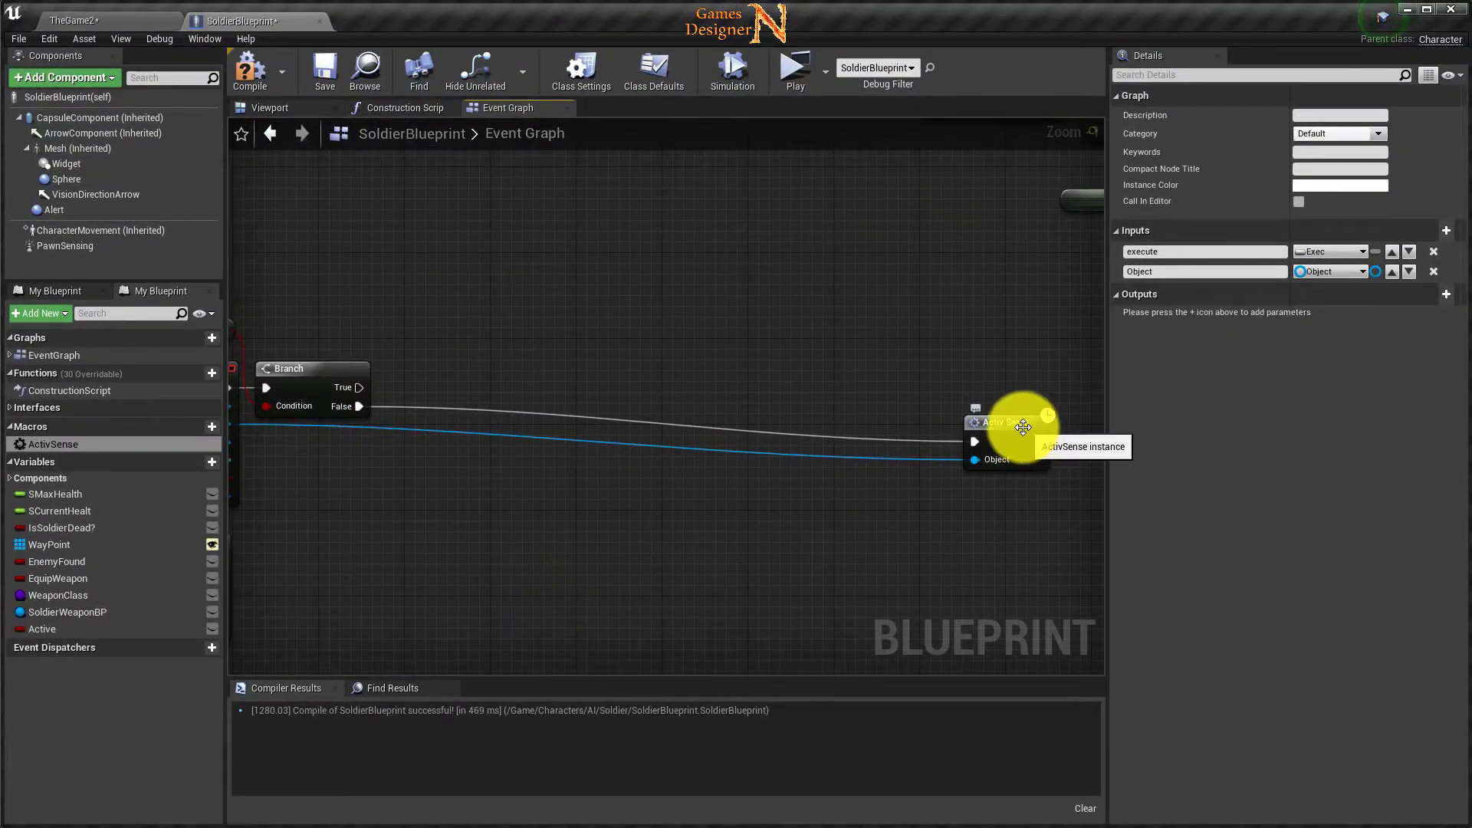
{"action": "mouse_move", "coordinate": [1015, 426]}
{"action": "left_mouse_down"}
{"action": "mouse_move", "coordinate": [506, 379]}
{"action": "mouse_move", "coordinate": [420, 399]}
{"action": "left_mouse_up"}
{"action": "right_click_drag", "start_coordinate": [325, 476], "coordinate": [702, 457]}
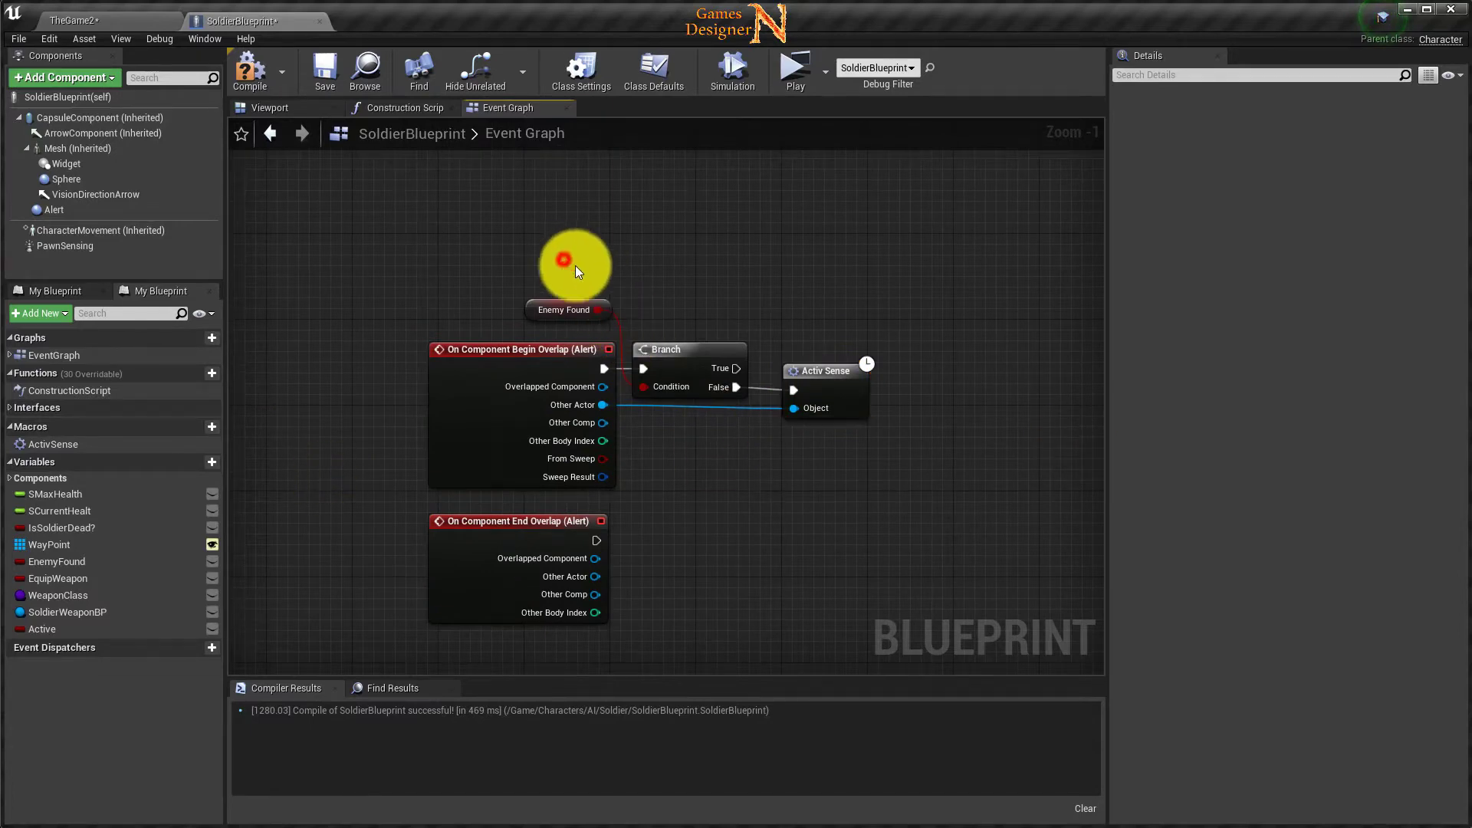
{"action": "mouse_move", "coordinate": [565, 261]}
{"action": "left_mouse_down"}
{"action": "mouse_move", "coordinate": [618, 311]}
{"action": "mouse_move", "coordinate": [898, 421]}
{"action": "left_mouse_up"}
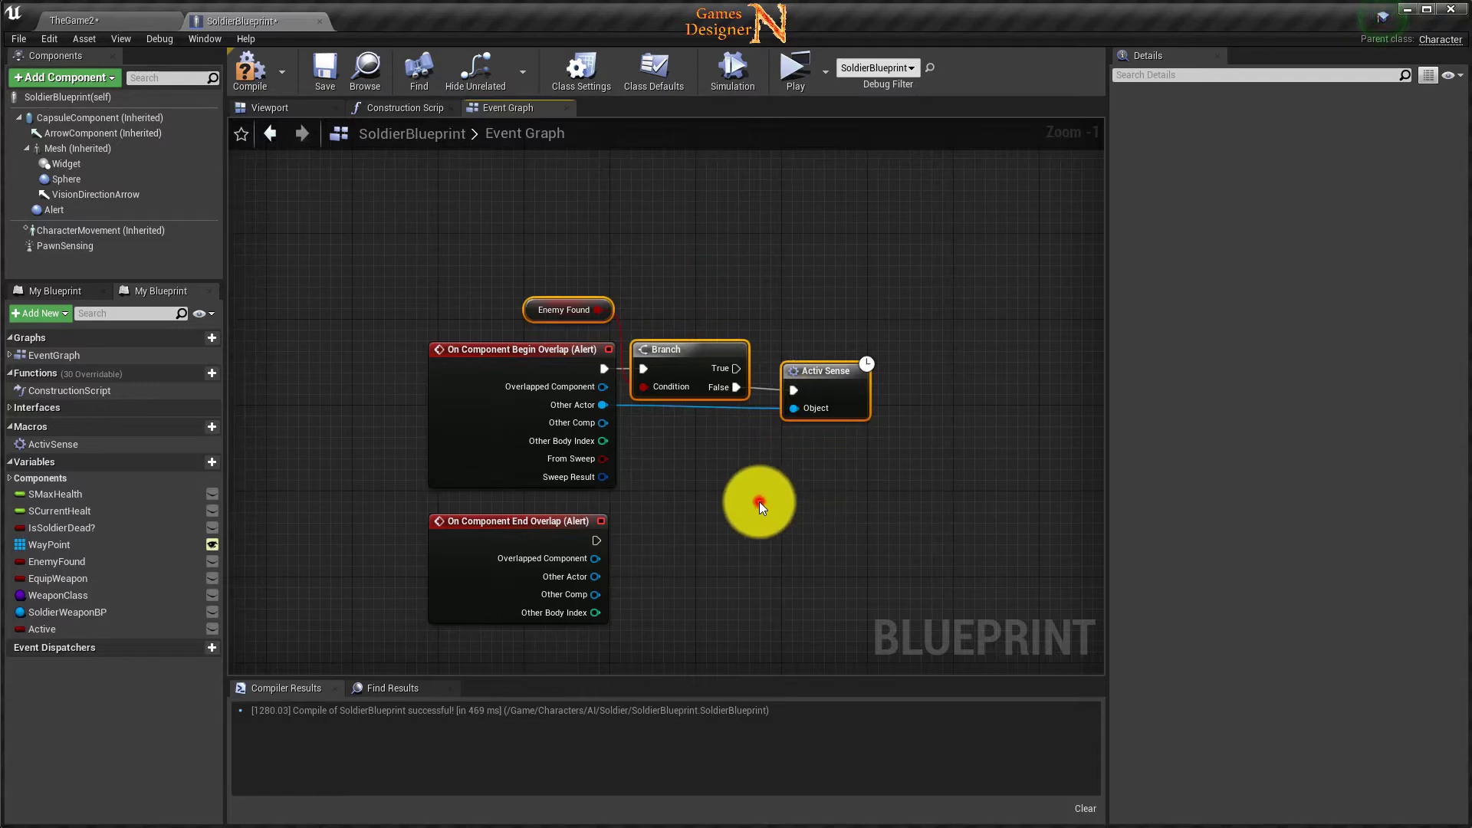
{"action": "key", "text": "ctrl+c"}
{"action": "key", "text": "ctrl+v"}
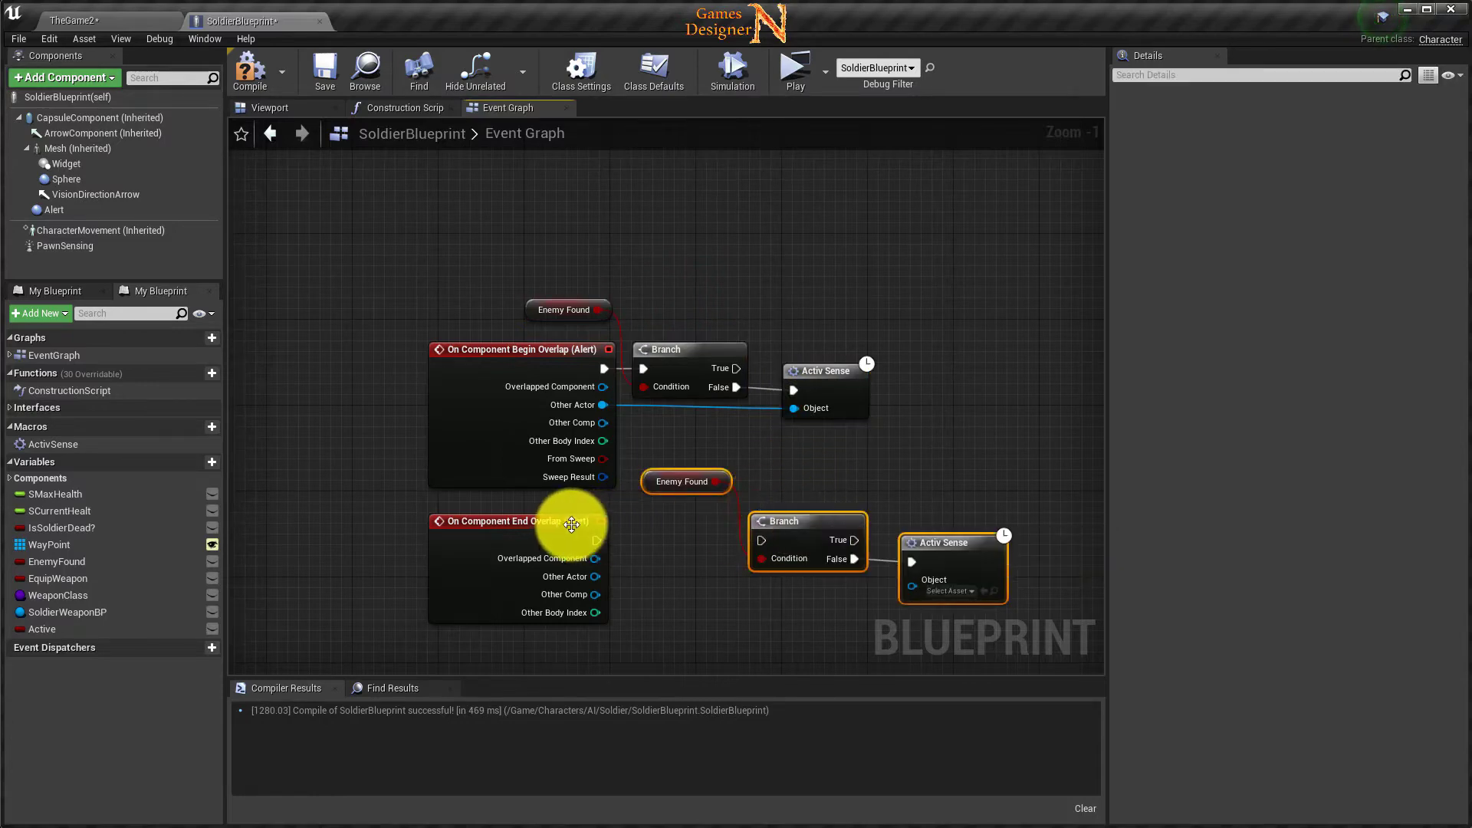
Hook the copied Branch and Activ Sense up to the End Overlap event's execution.
{"action": "left_click_drag", "start_coordinate": [571, 524], "coordinate": [571, 567]}
{"action": "mouse_move", "coordinate": [798, 531]}
{"action": "left_mouse_down"}
{"action": "mouse_move", "coordinate": [755, 552]}
{"action": "mouse_move", "coordinate": [808, 514]}
{"action": "left_mouse_up"}
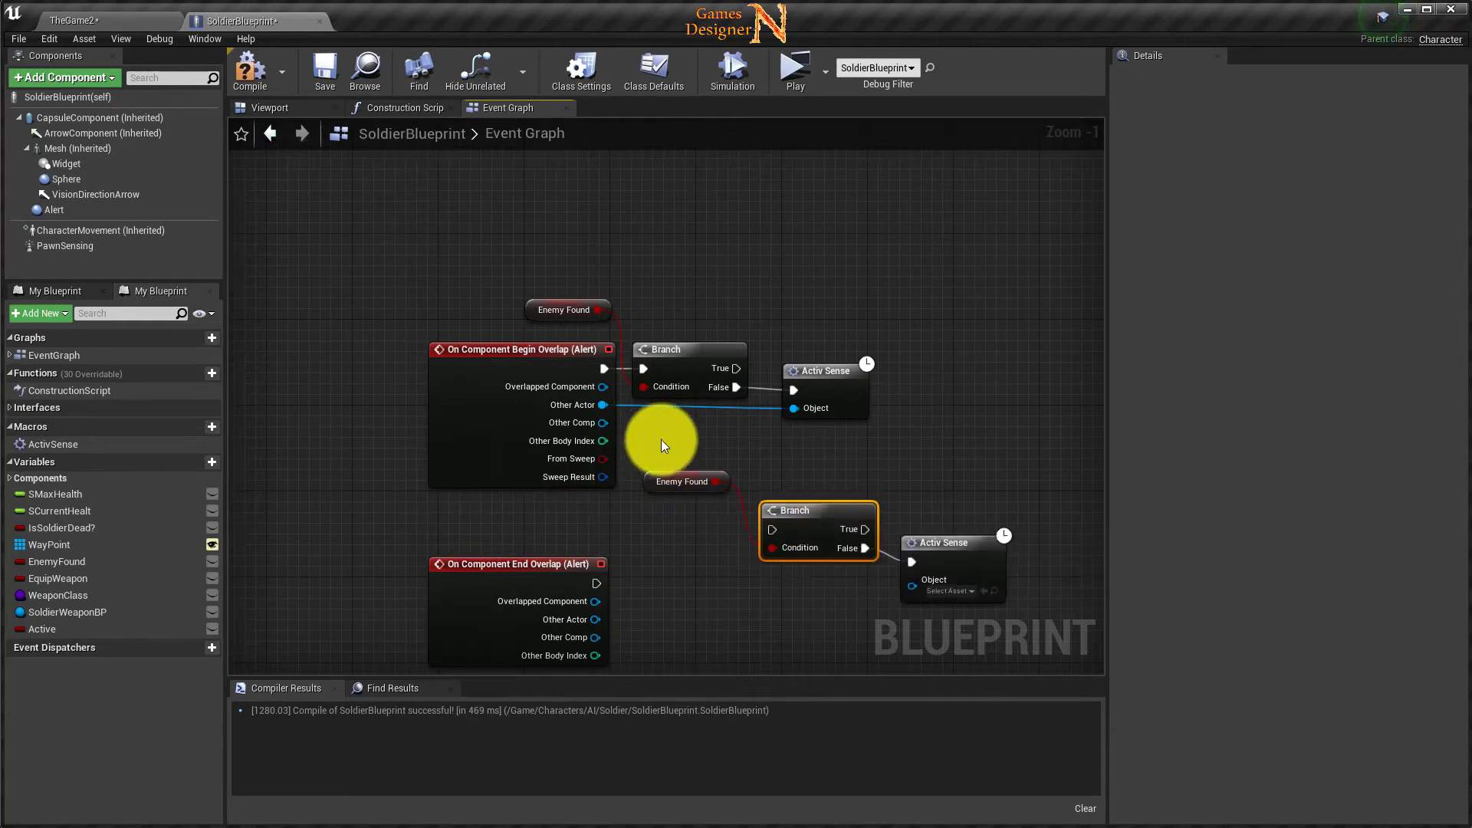
{"action": "mouse_move", "coordinate": [664, 445]}
{"action": "left_mouse_down"}
{"action": "mouse_move", "coordinate": [922, 582]}
{"action": "mouse_move", "coordinate": [833, 583]}
{"action": "mouse_move", "coordinate": [824, 605]}
{"action": "left_mouse_up"}
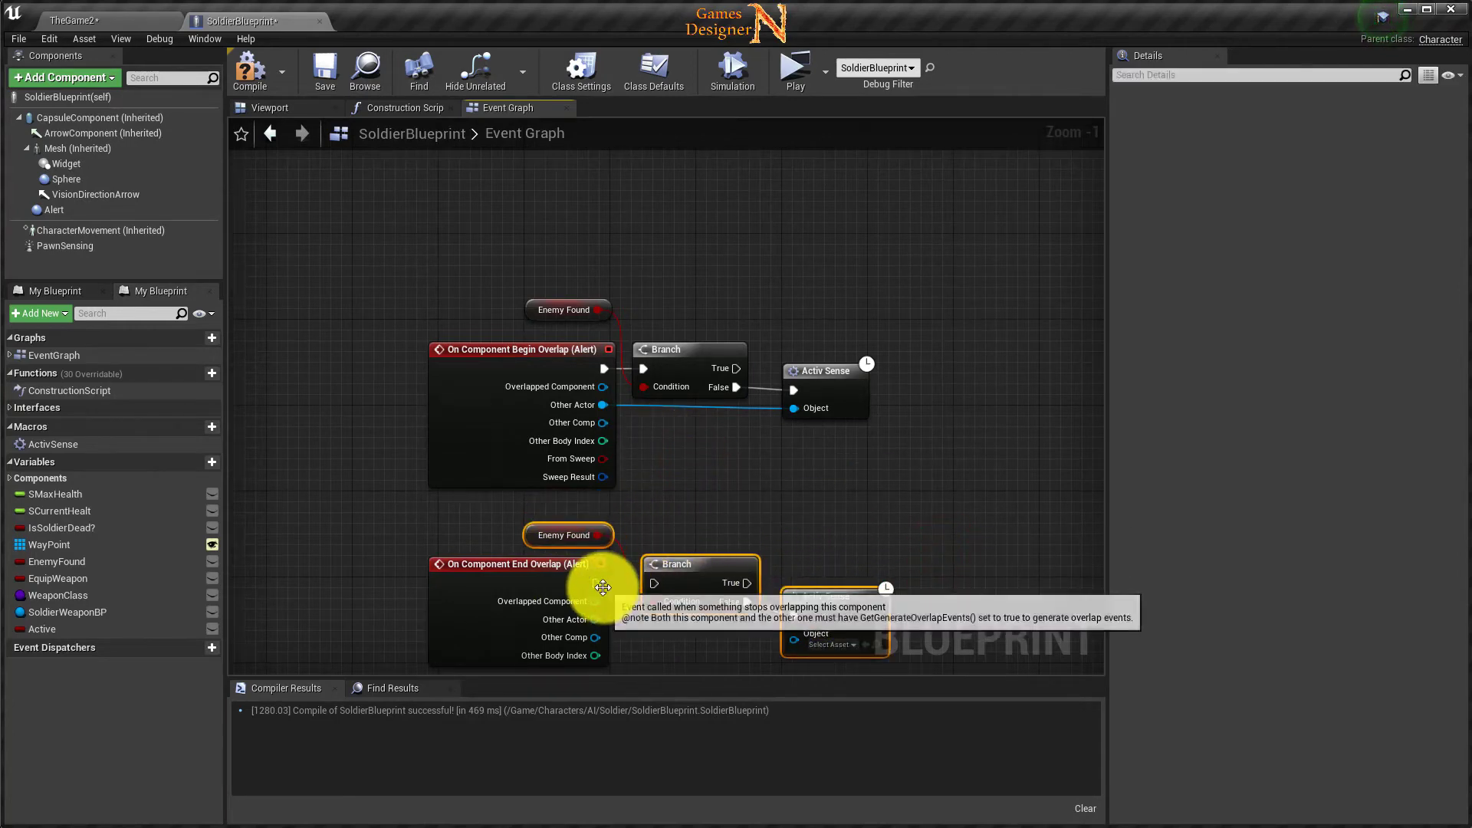
{"action": "mouse_move", "coordinate": [602, 584]}
{"action": "left_mouse_down"}
{"action": "mouse_move", "coordinate": [654, 582]}
{"action": "mouse_move", "coordinate": [793, 633]}
{"action": "mouse_move", "coordinate": [849, 582]}
{"action": "left_mouse_up"}
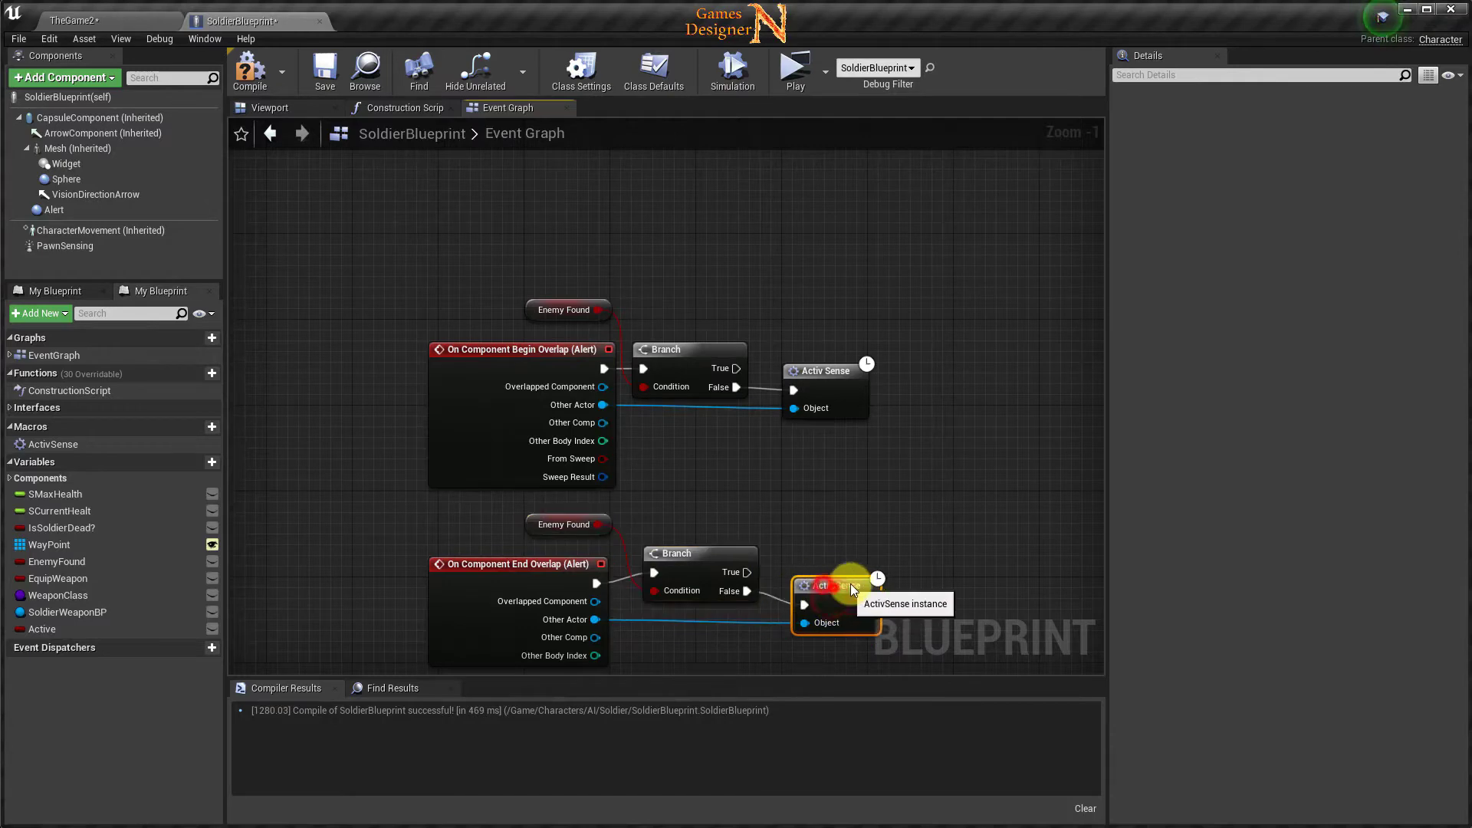
{"action": "left_click_drag", "start_coordinate": [712, 558], "coordinate": [711, 568]}
{"action": "left_click_drag", "start_coordinate": [839, 588], "coordinate": [827, 588]}
{"action": "mouse_move", "coordinate": [981, 455]}
{"action": "right_mouse_down"}
{"action": "mouse_move", "coordinate": [847, 417]}
{"action": "mouse_move", "coordinate": [755, 552]}
{"action": "mouse_move", "coordinate": [527, 646]}
{"action": "right_mouse_up"}
Compile the blueprint and move across the graph to the Set Visibility death chain.
{"action": "left_click", "coordinate": [250, 69]}
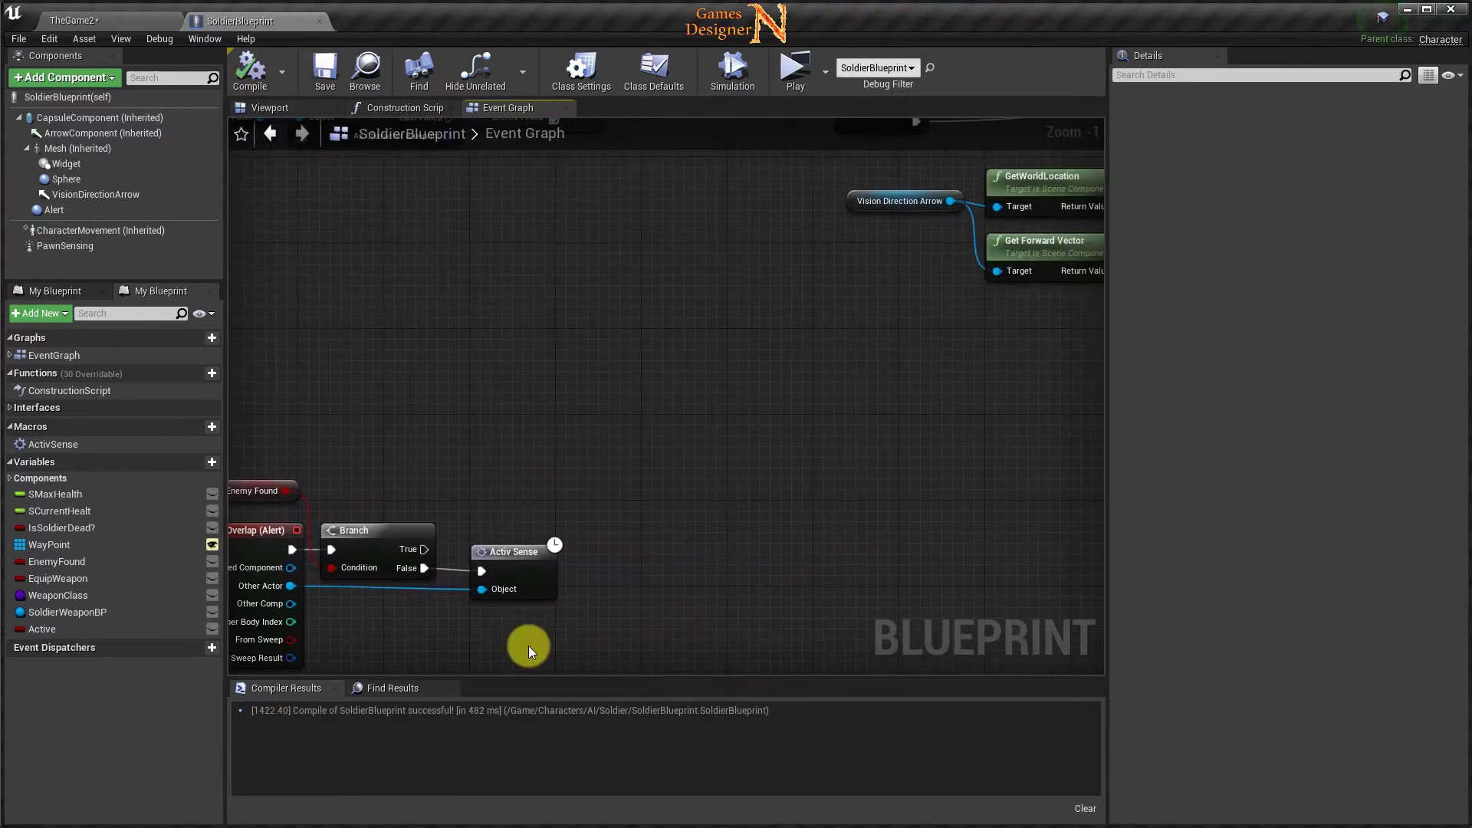
{"action": "scroll", "coordinate": [759, 388], "scroll_direction": "down", "scroll_amount": 2}
{"action": "right_click_drag", "start_coordinate": [759, 388], "coordinate": [851, 373]}
{"action": "scroll", "coordinate": [851, 373], "scroll_direction": "down", "scroll_amount": 2}
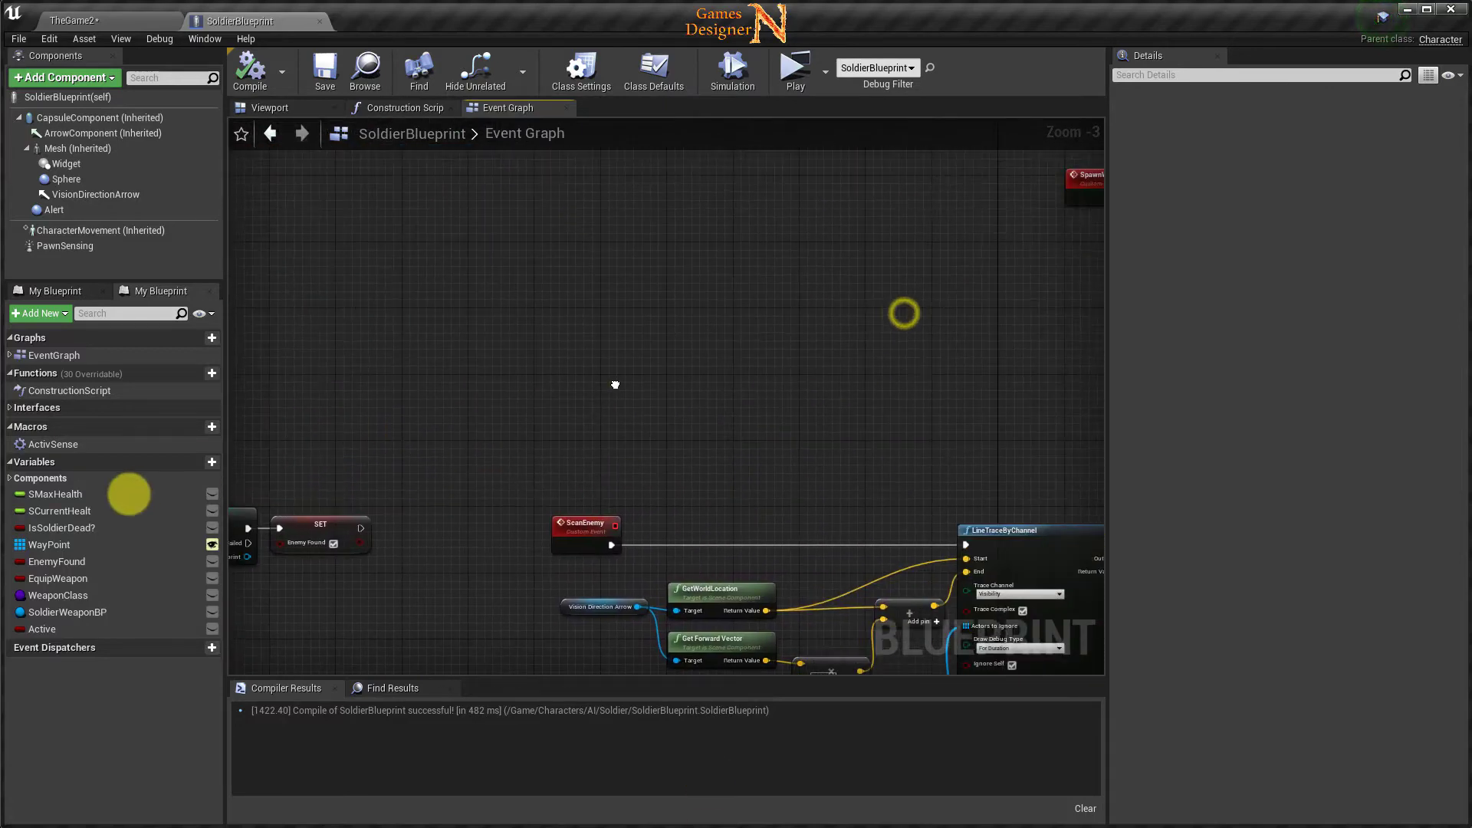
{"action": "right_click_drag", "start_coordinate": [903, 312], "coordinate": [749, 427]}
{"action": "mouse_move", "coordinate": [920, 390]}
{"action": "right_mouse_down"}
{"action": "mouse_move", "coordinate": [272, 554]}
{"action": "mouse_move", "coordinate": [493, 460]}
{"action": "right_mouse_up"}
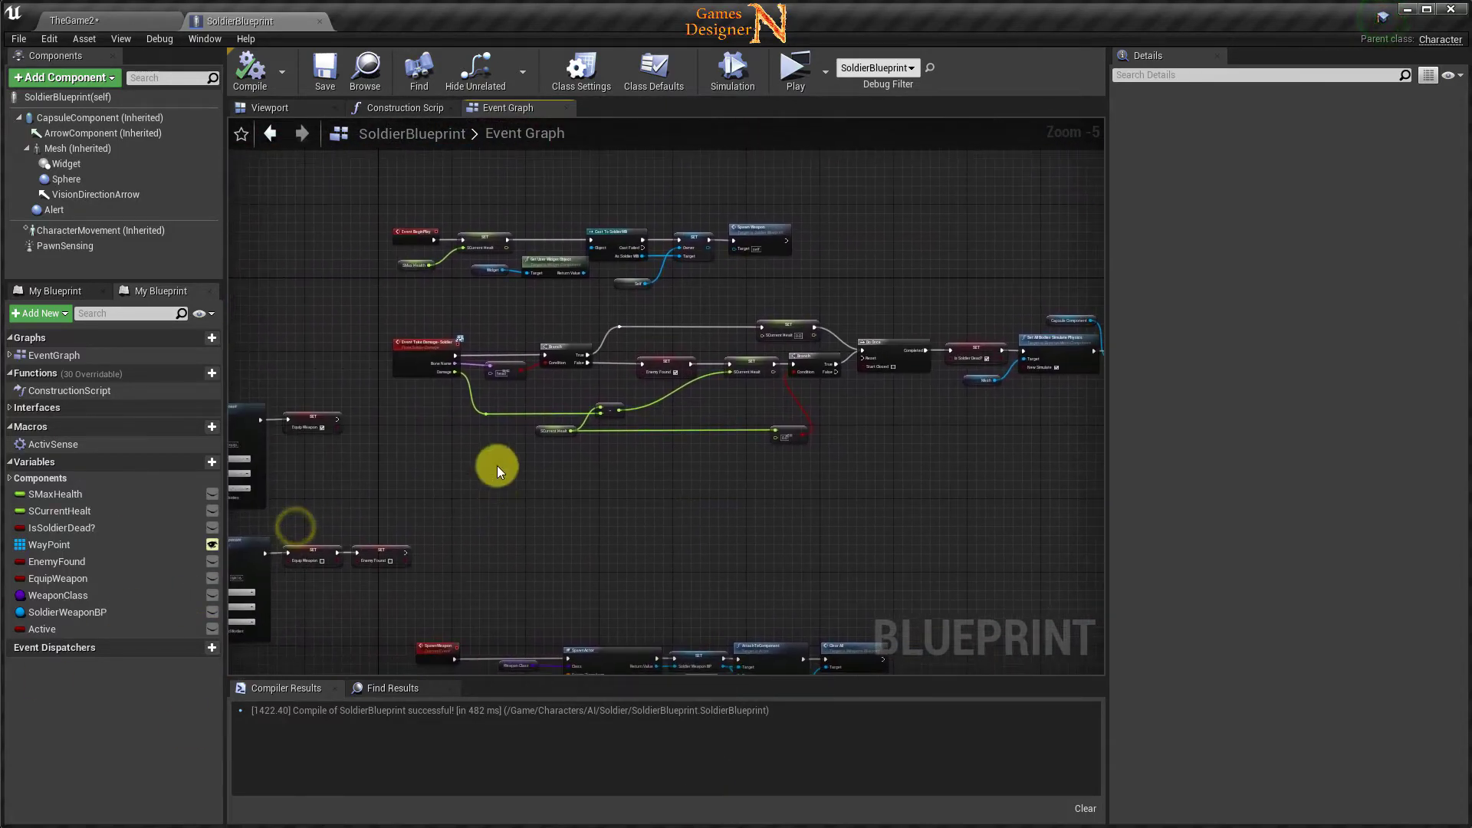
{"action": "scroll", "coordinate": [462, 371], "scroll_direction": "up", "scroll_amount": 2}
{"action": "right_click_drag", "start_coordinate": [1006, 594], "coordinate": [700, 585]}
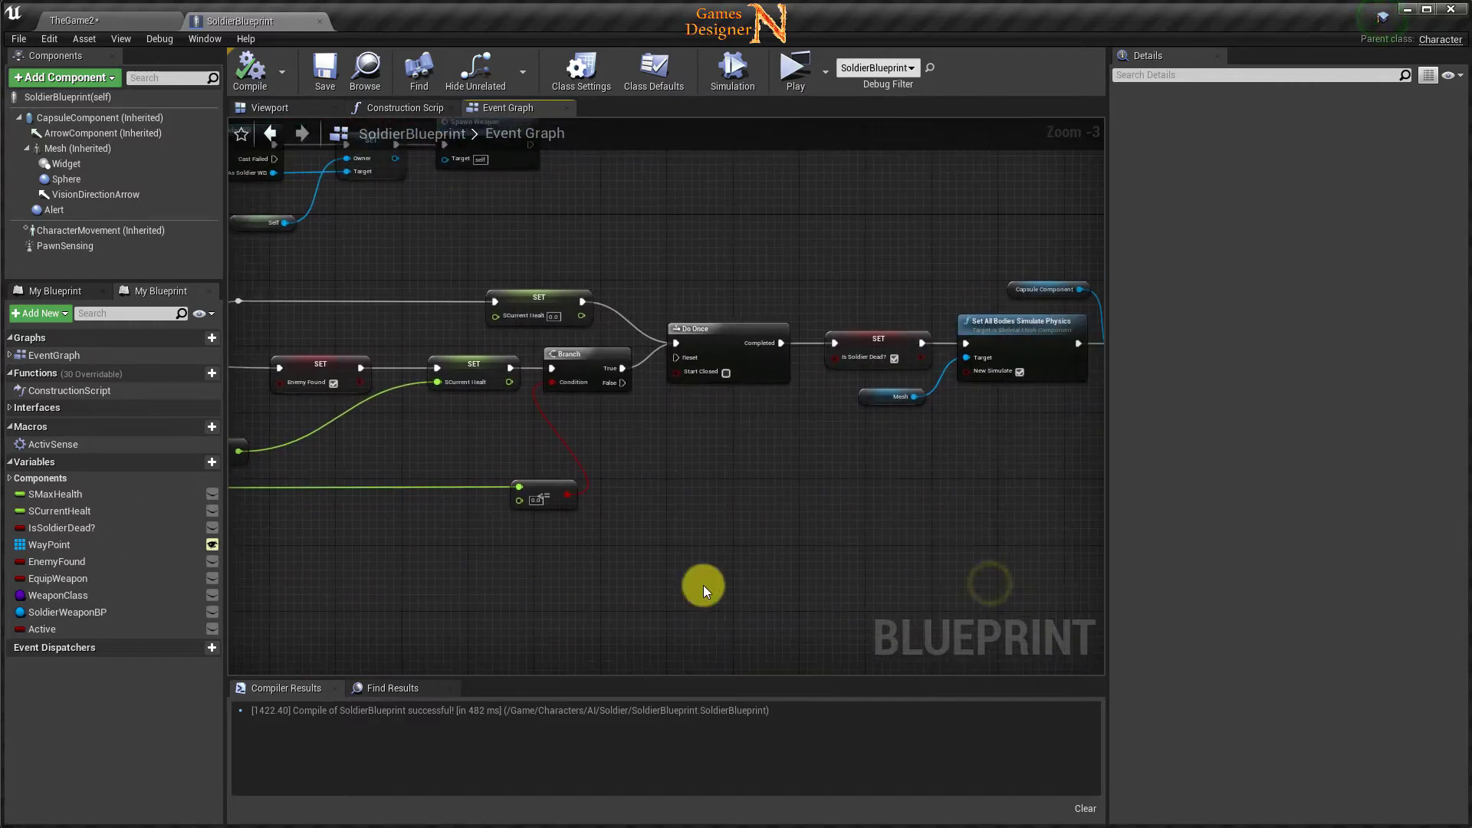
{"action": "right_click_drag", "start_coordinate": [975, 483], "coordinate": [733, 437]}
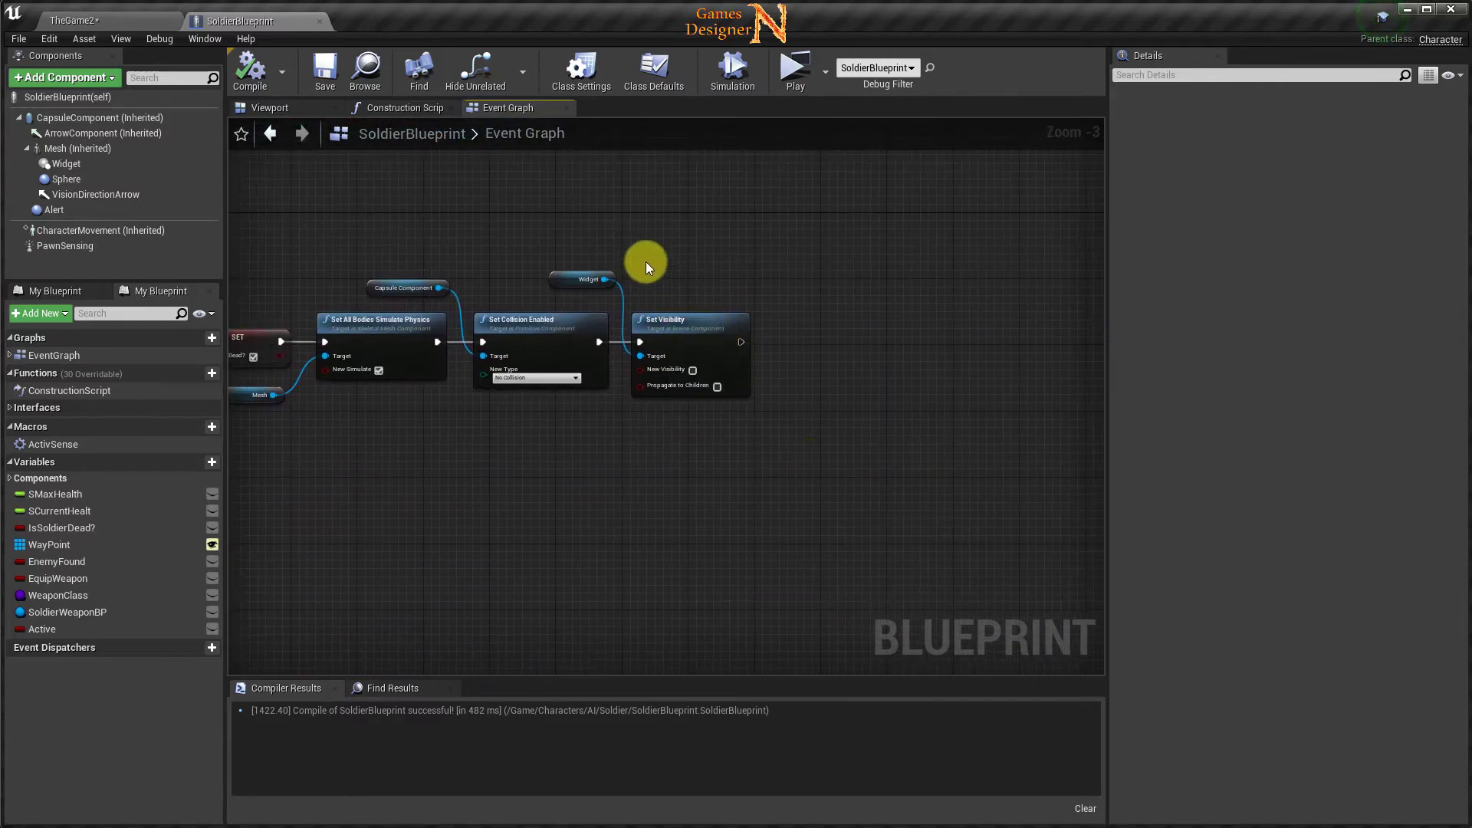
Place an Alert component reference in the graph below Set Visibility.
{"action": "left_click_drag", "start_coordinate": [415, 303], "coordinate": [755, 402]}
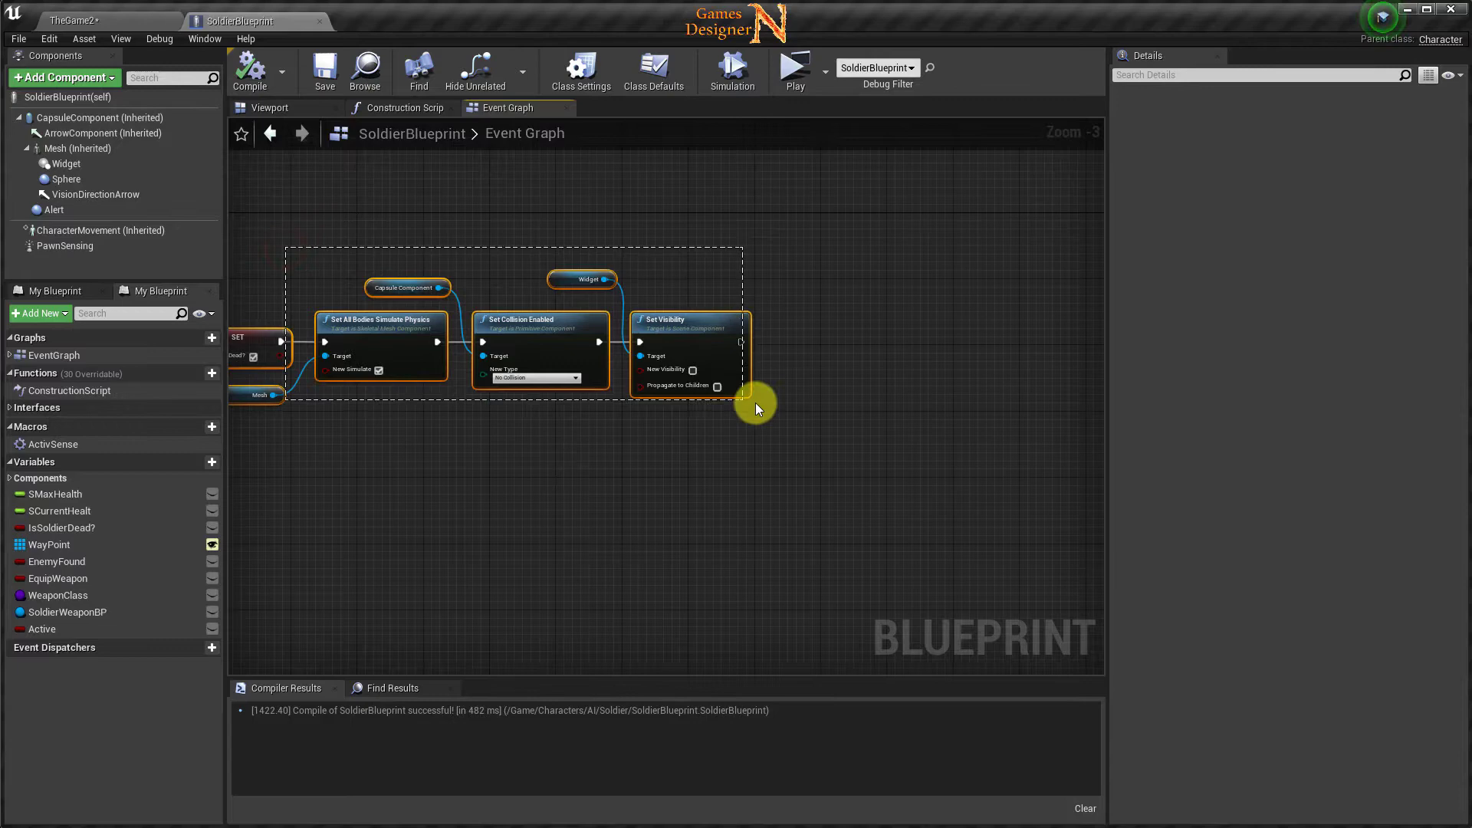
{"action": "right_click", "coordinate": [678, 463]}
{"action": "left_click", "coordinate": [590, 463]}
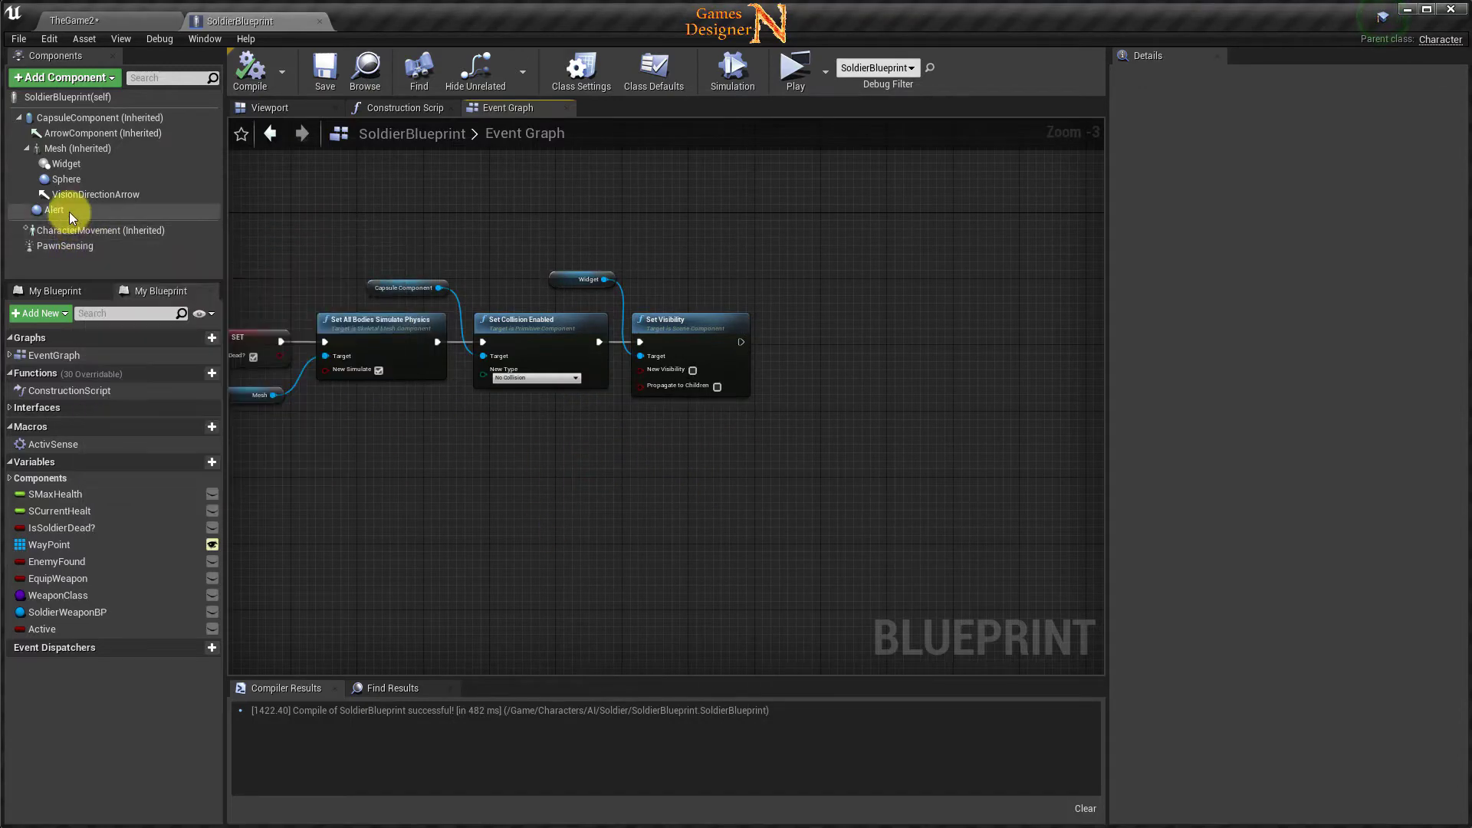
{"action": "mouse_move", "coordinate": [55, 210]}
{"action": "left_mouse_down"}
{"action": "mouse_move", "coordinate": [549, 388]}
{"action": "mouse_move", "coordinate": [705, 415]}
{"action": "left_mouse_up"}
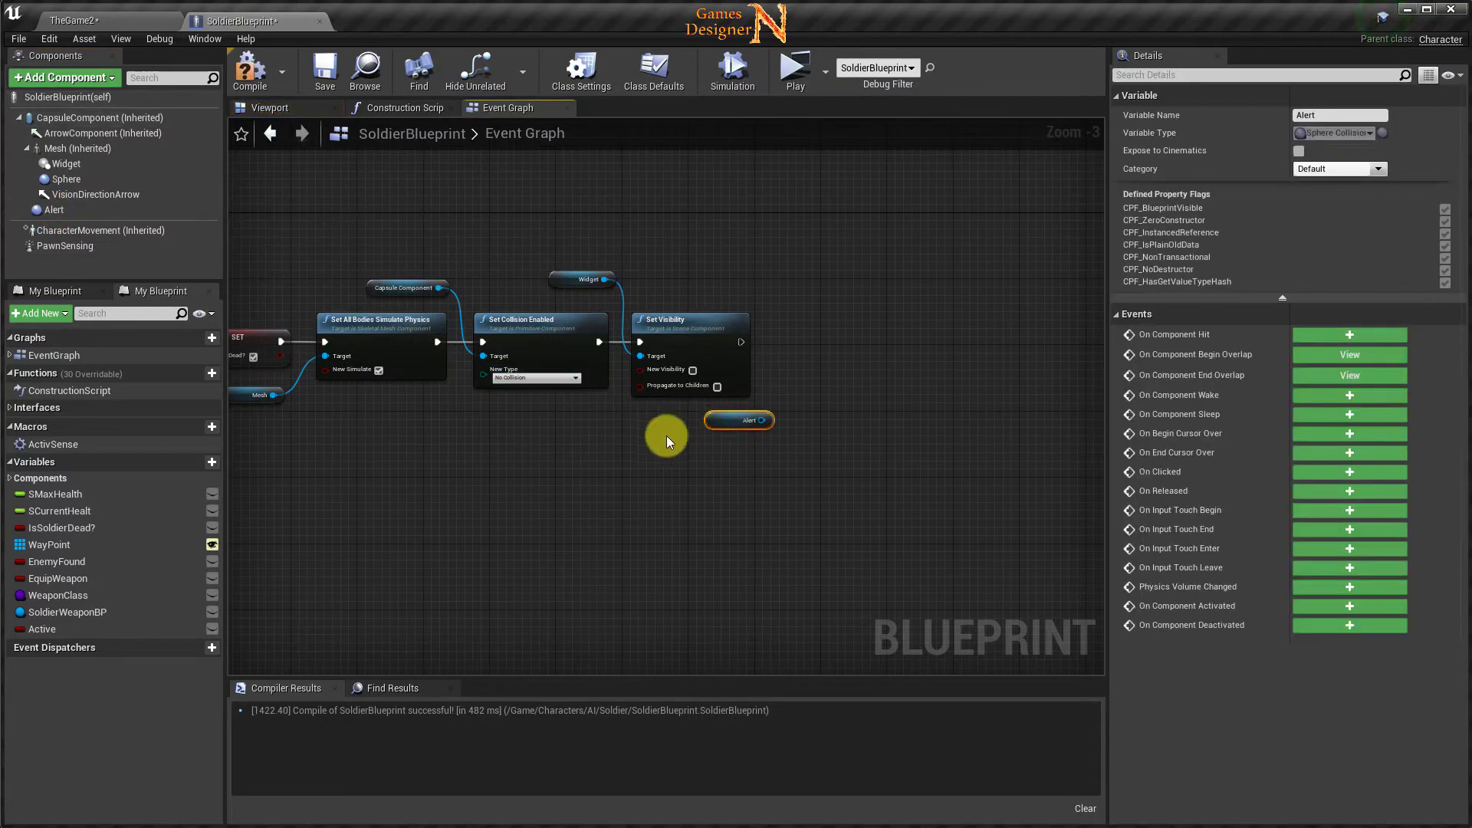
{"action": "scroll", "coordinate": [665, 435], "scroll_direction": "up", "scroll_amount": 3}
{"action": "right_click_drag", "start_coordinate": [896, 345], "coordinate": [870, 366]}
{"action": "right_click_drag", "start_coordinate": [745, 409], "coordinate": [763, 410]}
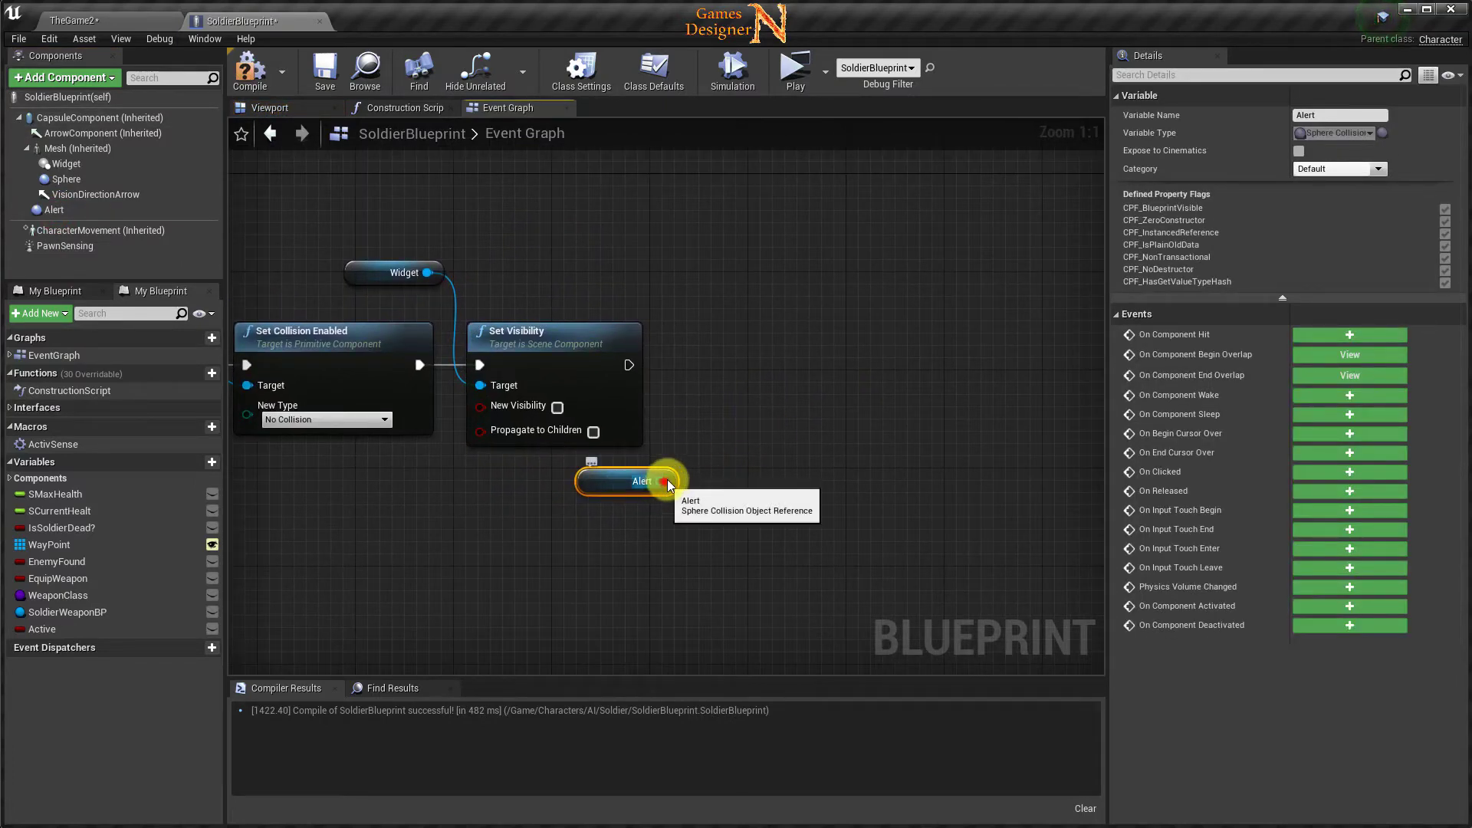
Add a DestroyComponent node targeting Alert and chain it after Set Visibility.
{"action": "left_click_drag", "start_coordinate": [660, 480], "coordinate": [740, 371]}
{"action": "type", "text": "dest"}
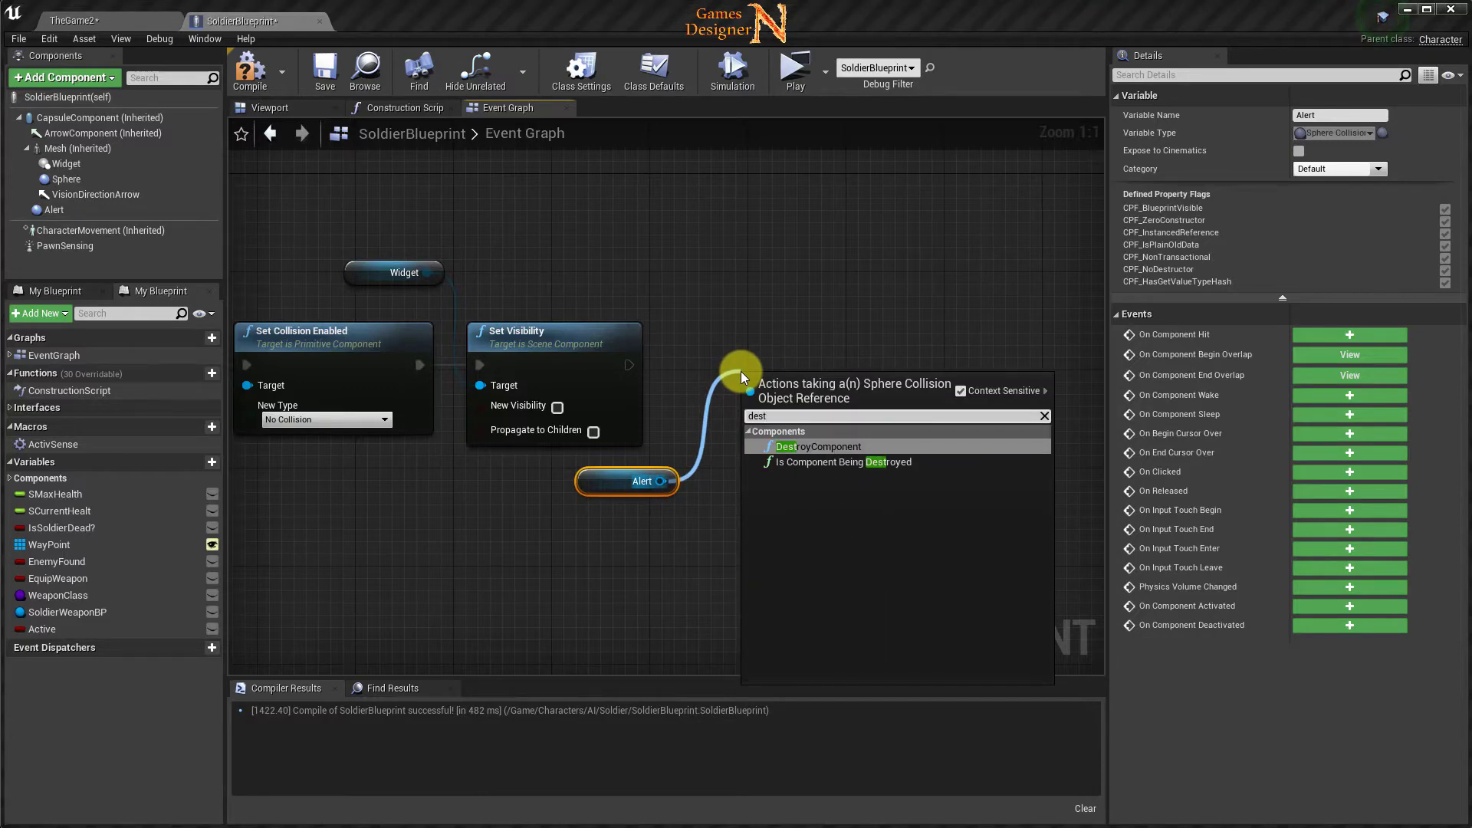
{"action": "left_click", "coordinate": [830, 447]}
{"action": "left_click_drag", "start_coordinate": [766, 387], "coordinate": [717, 337]}
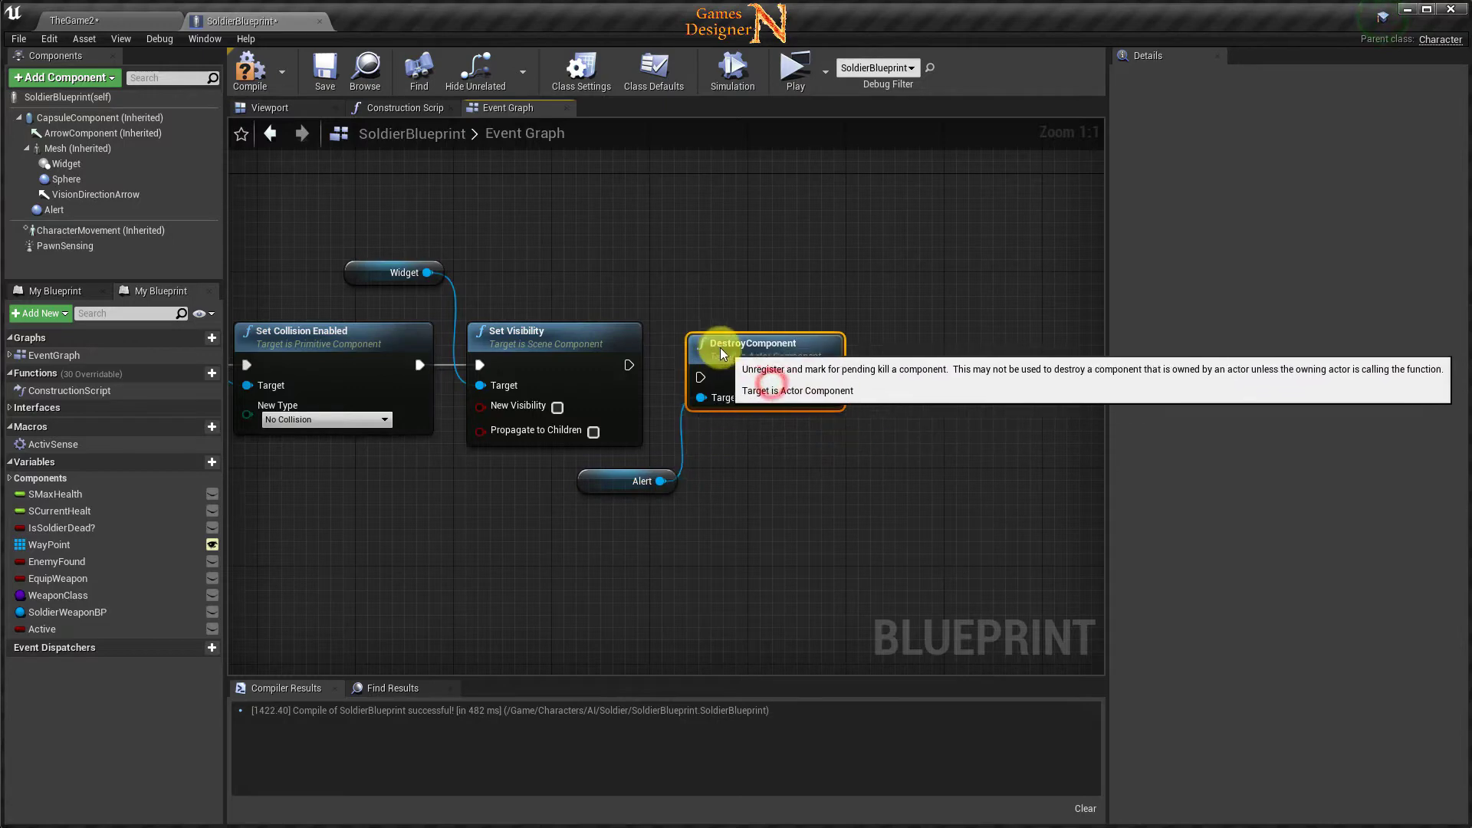
{"action": "left_click_drag", "start_coordinate": [627, 365], "coordinate": [700, 365]}
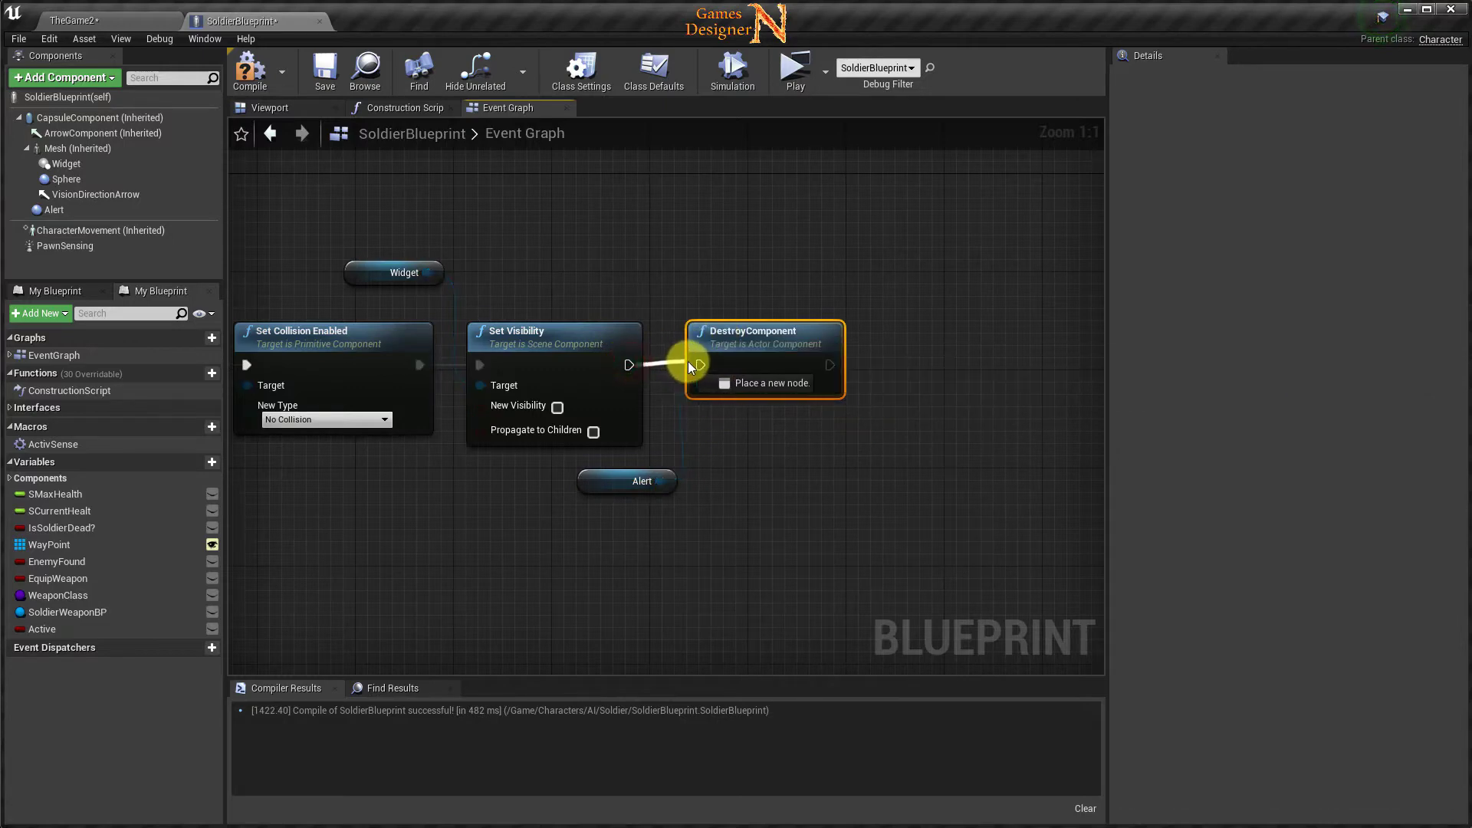
{"action": "right_click_drag", "start_coordinate": [825, 455], "coordinate": [728, 454]}
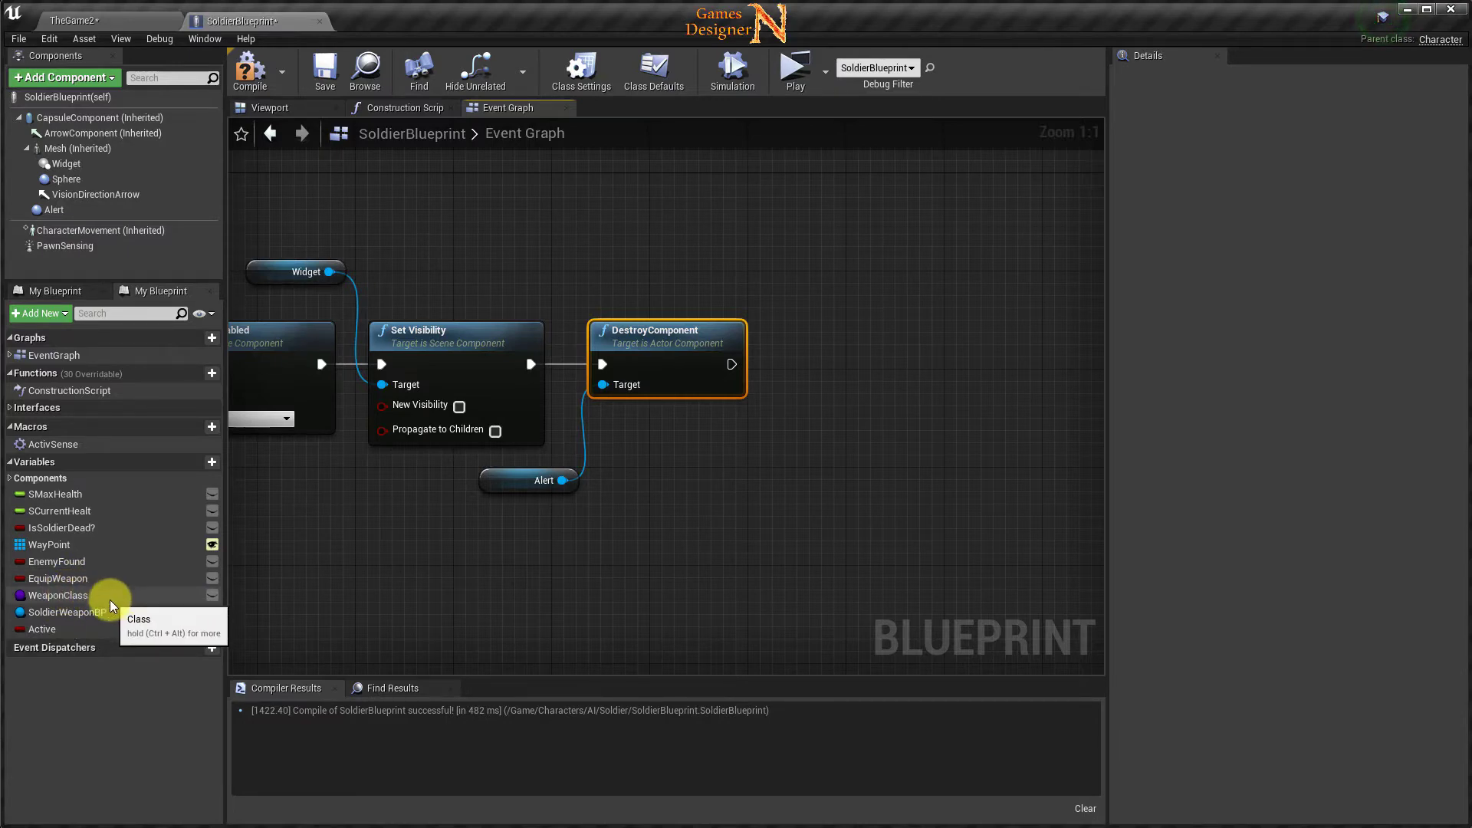
Add a DestroyActor node targeting Soldier Weapon BP, executed right after DestroyComponent.
{"action": "left_click_drag", "start_coordinate": [73, 611], "coordinate": [725, 433]}
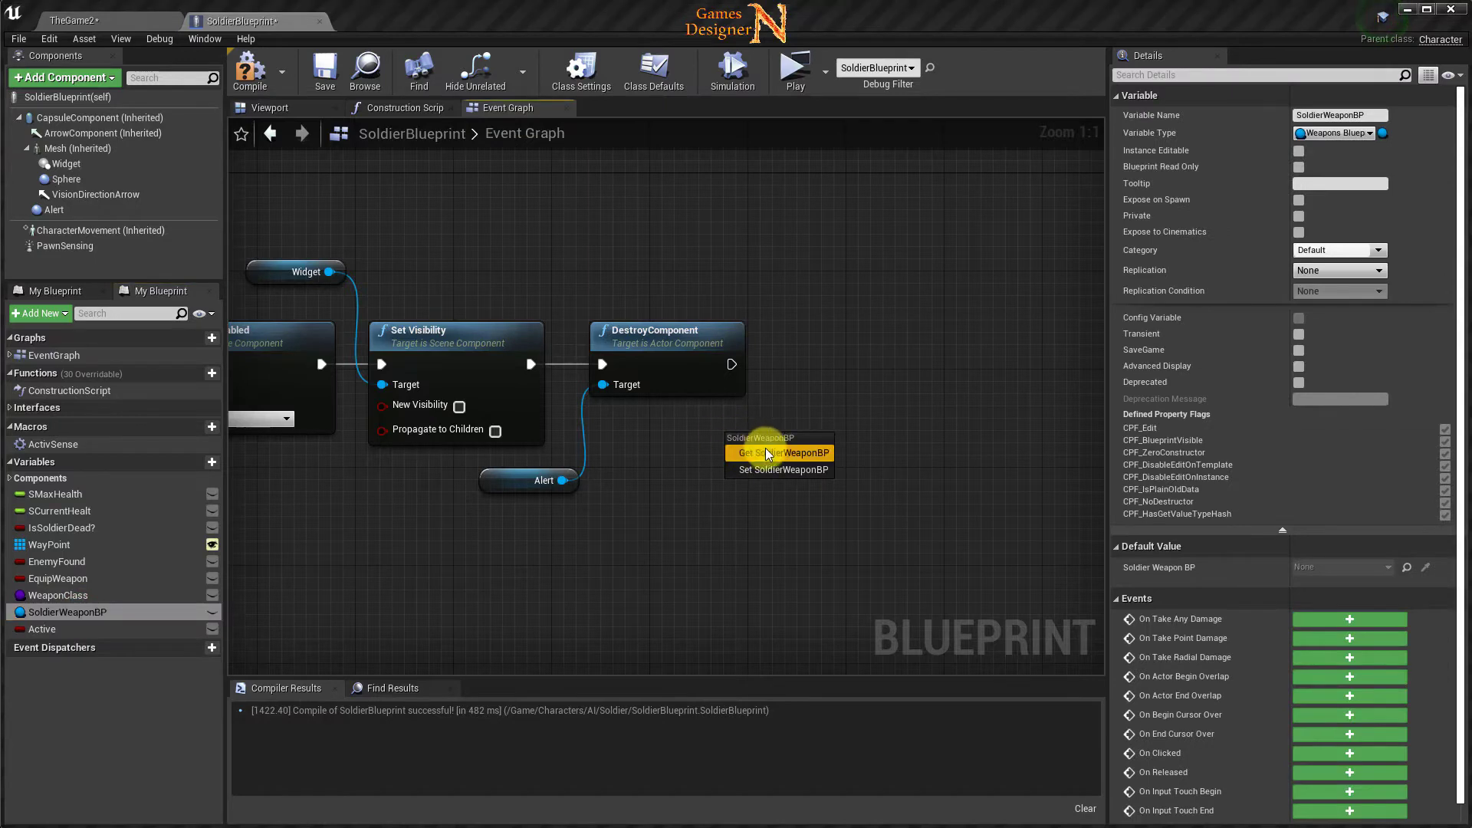
{"action": "left_click", "coordinate": [766, 453]}
{"action": "left_click_drag", "start_coordinate": [824, 443], "coordinate": [857, 380]}
{"action": "type", "text": "de"}
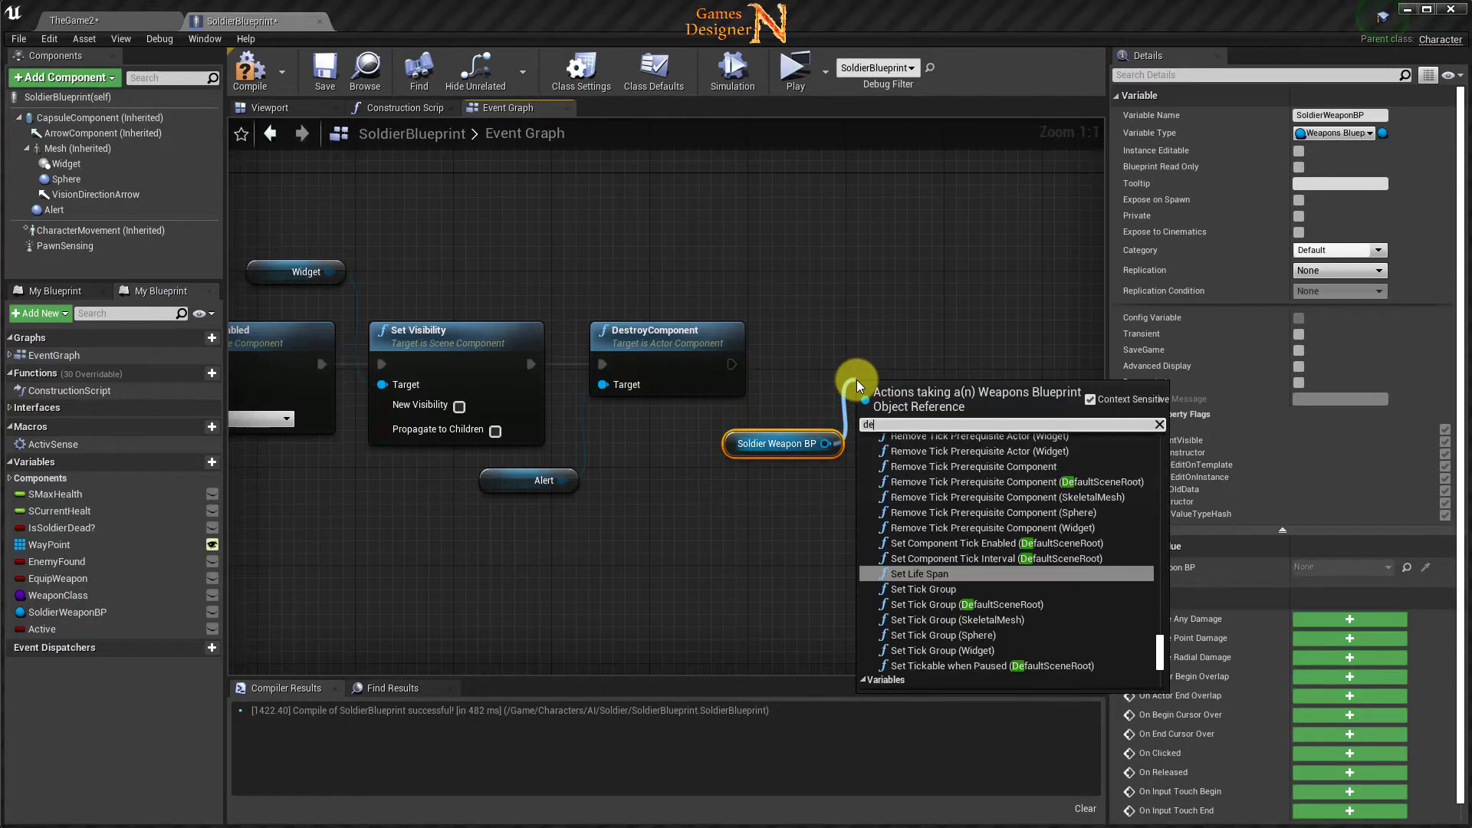
{"action": "type", "text": "stro"}
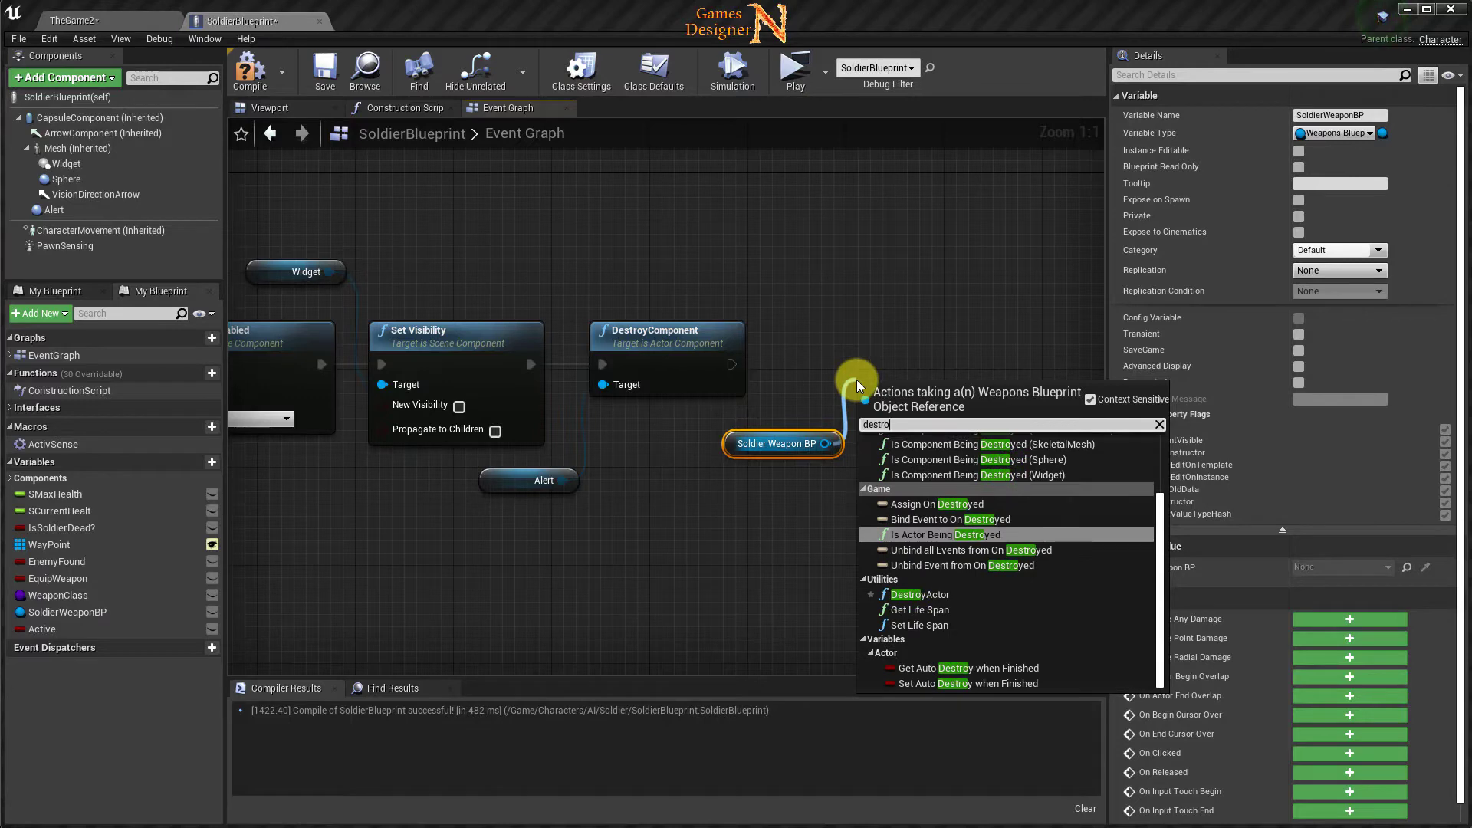
{"action": "left_click", "coordinate": [920, 594]}
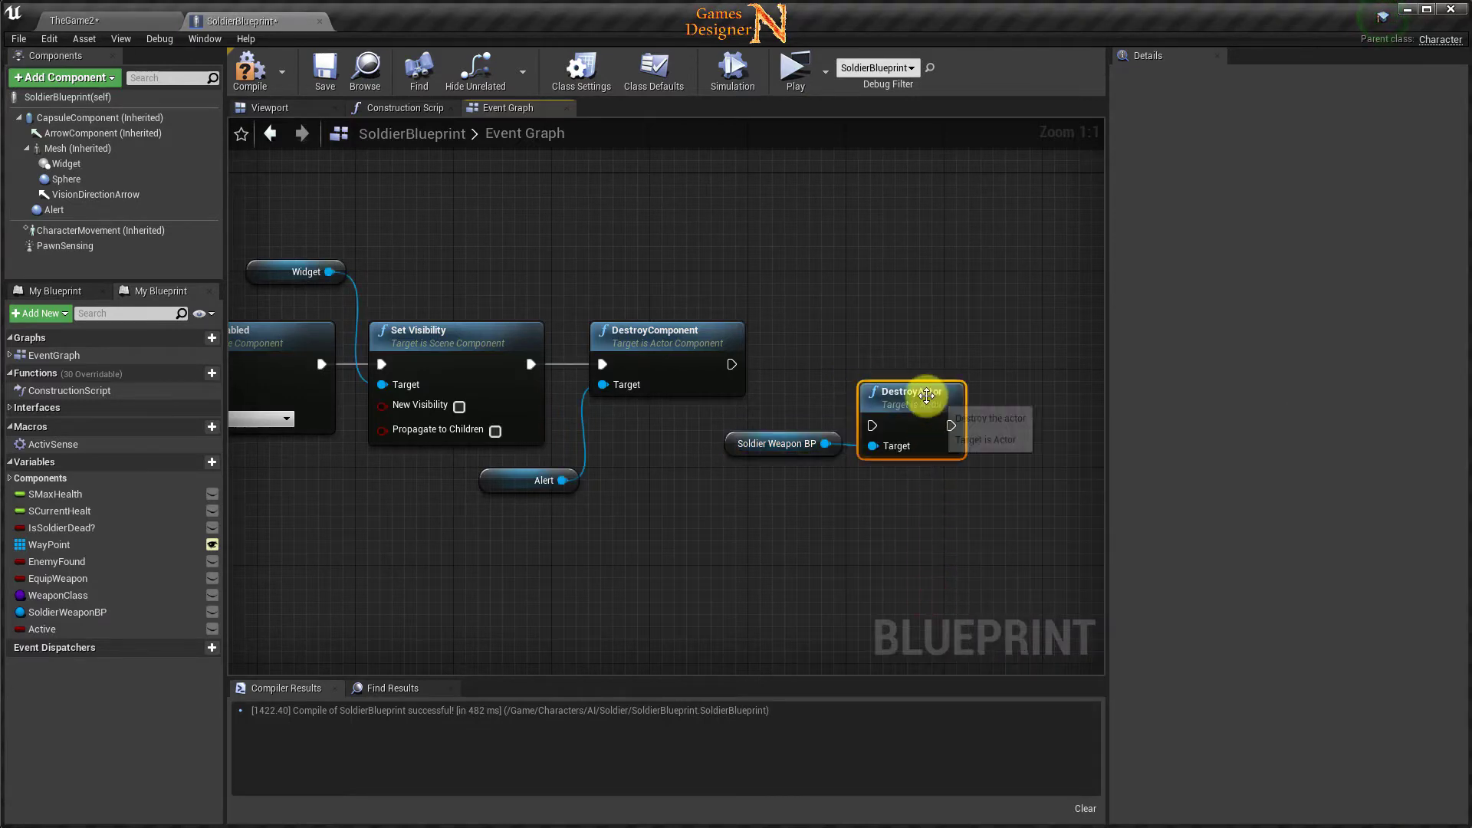
{"action": "left_click_drag", "start_coordinate": [926, 394], "coordinate": [877, 334]}
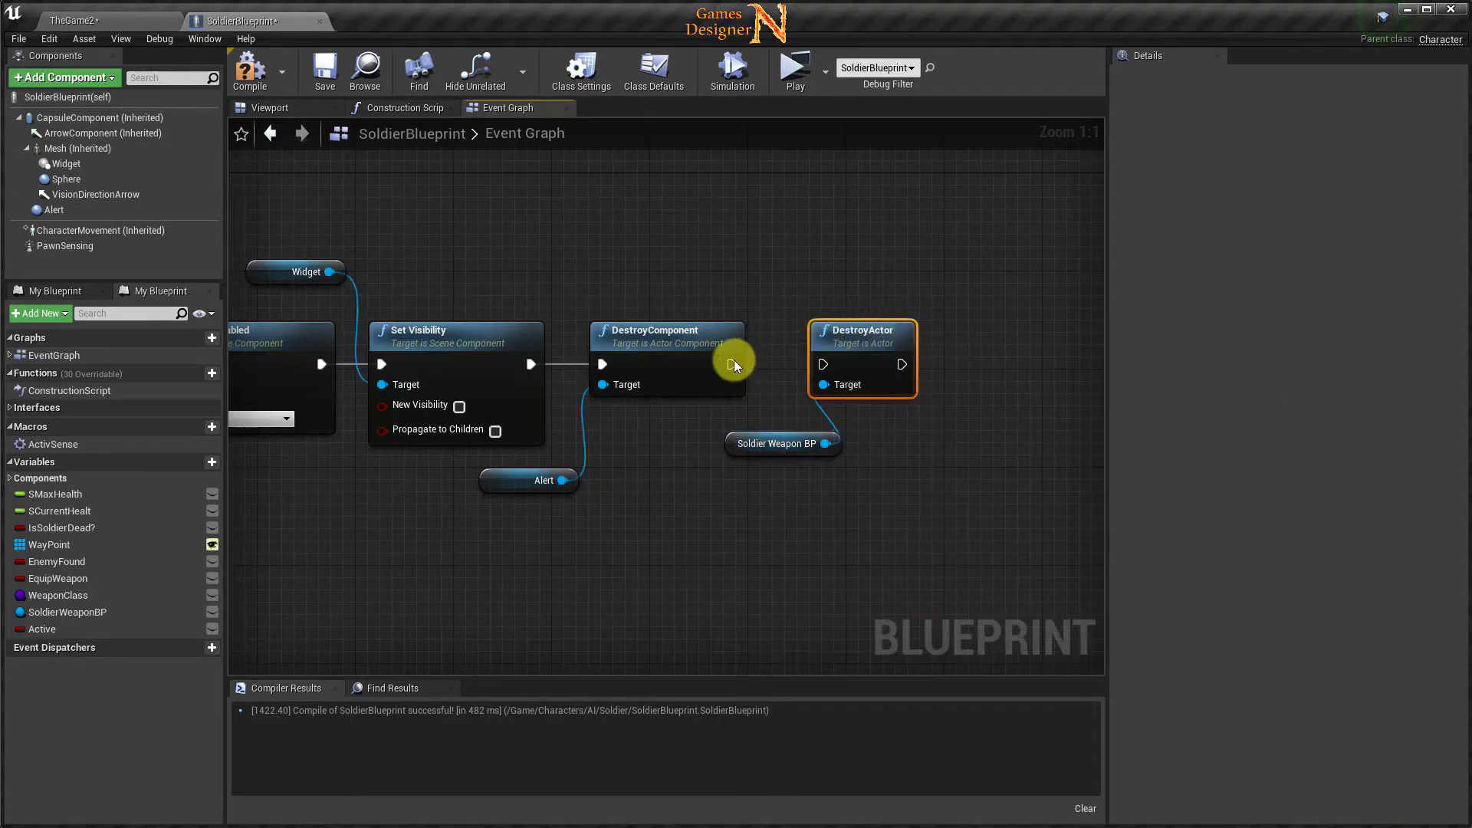
{"action": "left_click_drag", "start_coordinate": [730, 364], "coordinate": [823, 365]}
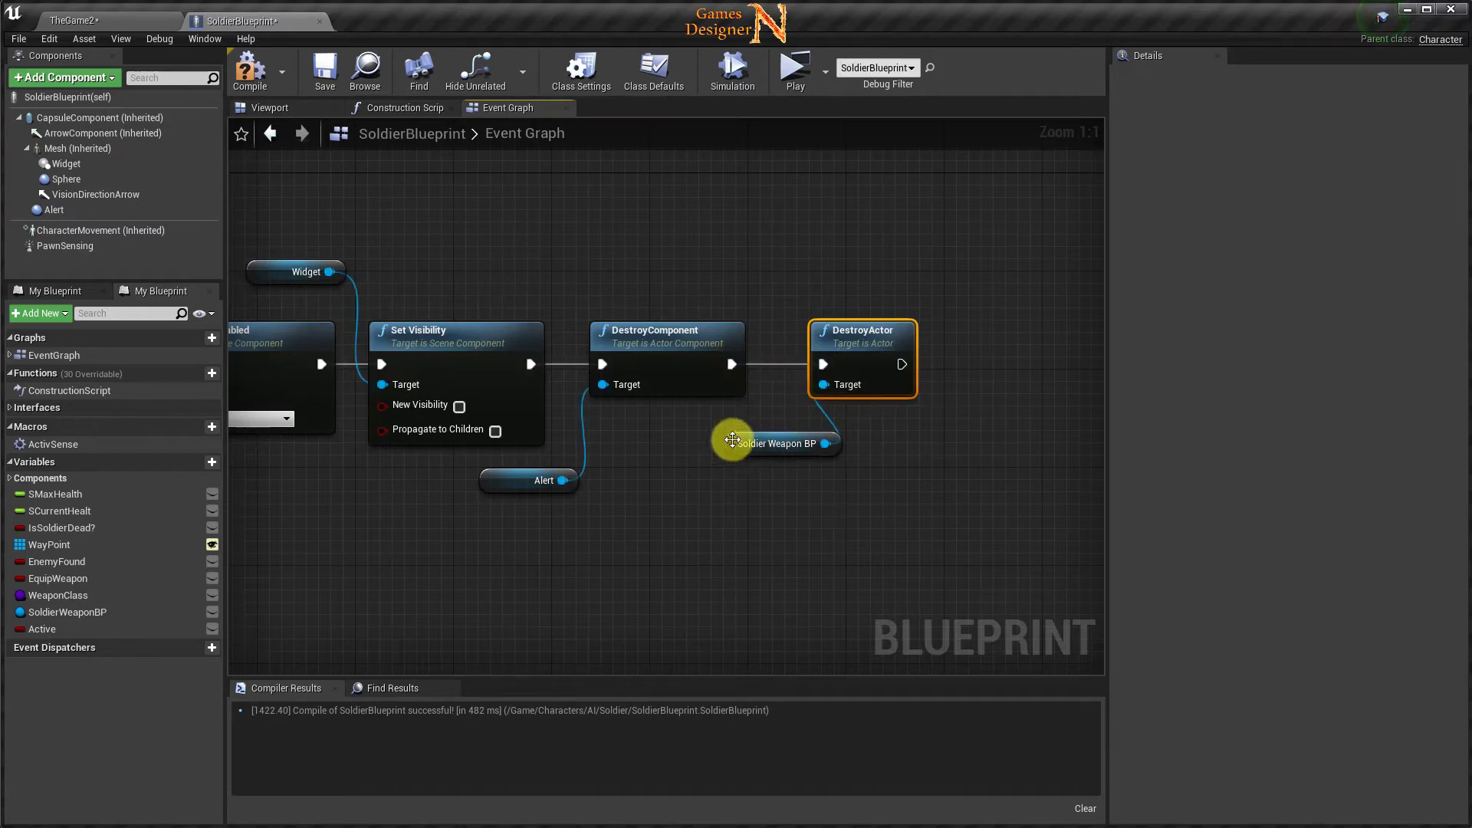
{"action": "left_click_drag", "start_coordinate": [732, 439], "coordinate": [696, 441]}
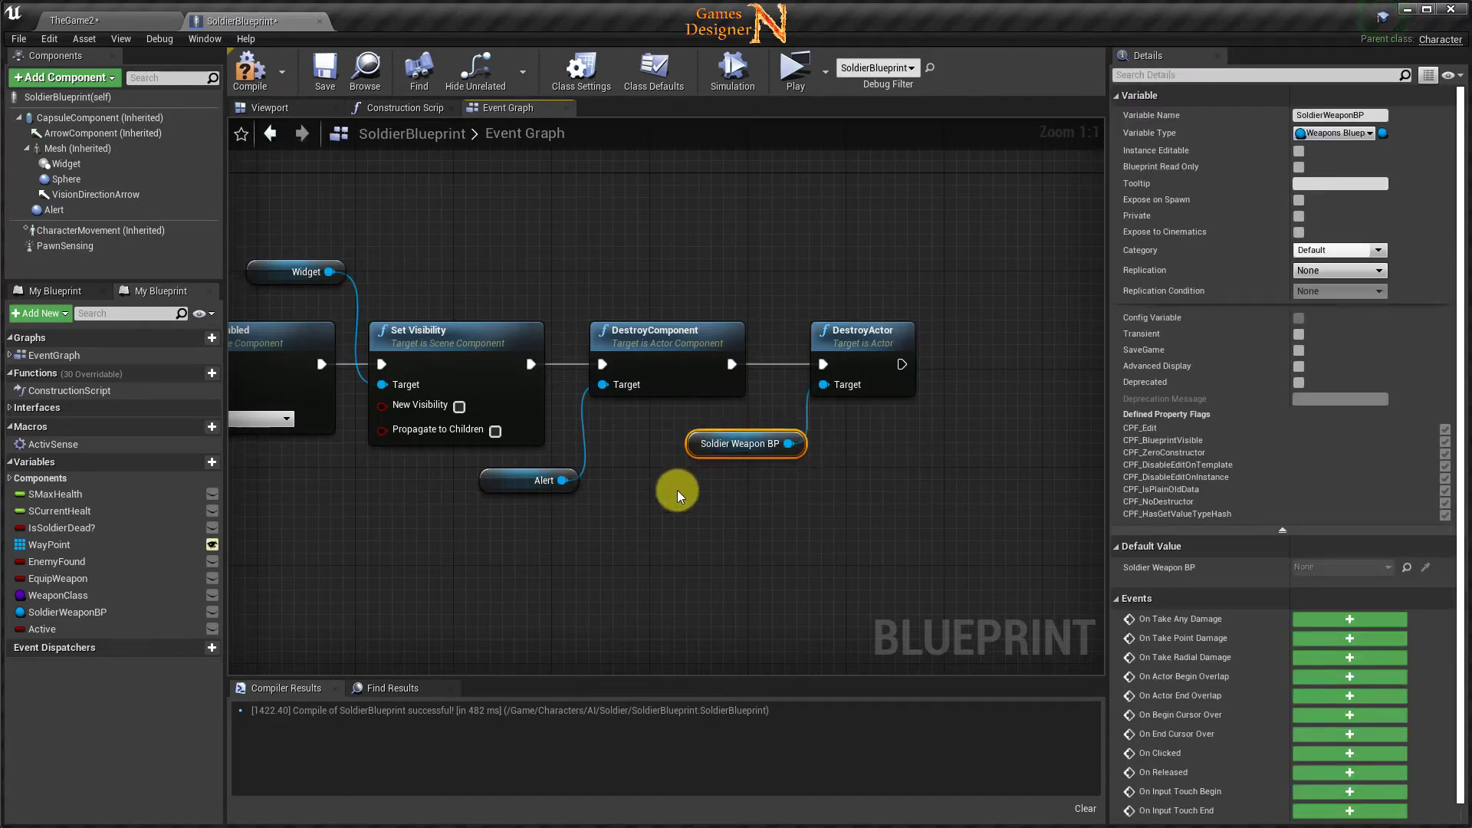
{"action": "right_click_drag", "start_coordinate": [829, 483], "coordinate": [725, 504]}
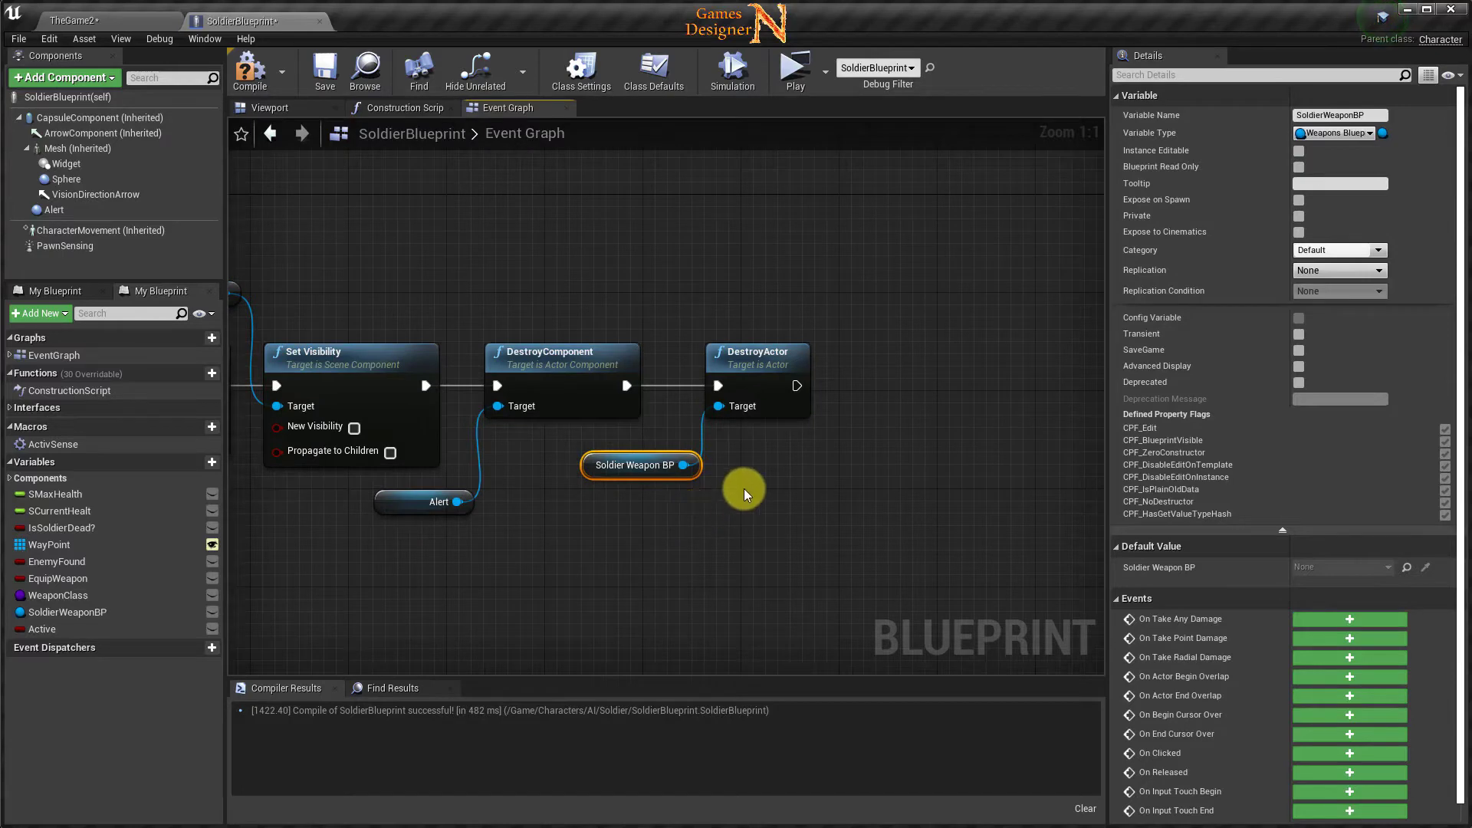
{"action": "left_click_drag", "start_coordinate": [797, 386], "coordinate": [835, 385]}
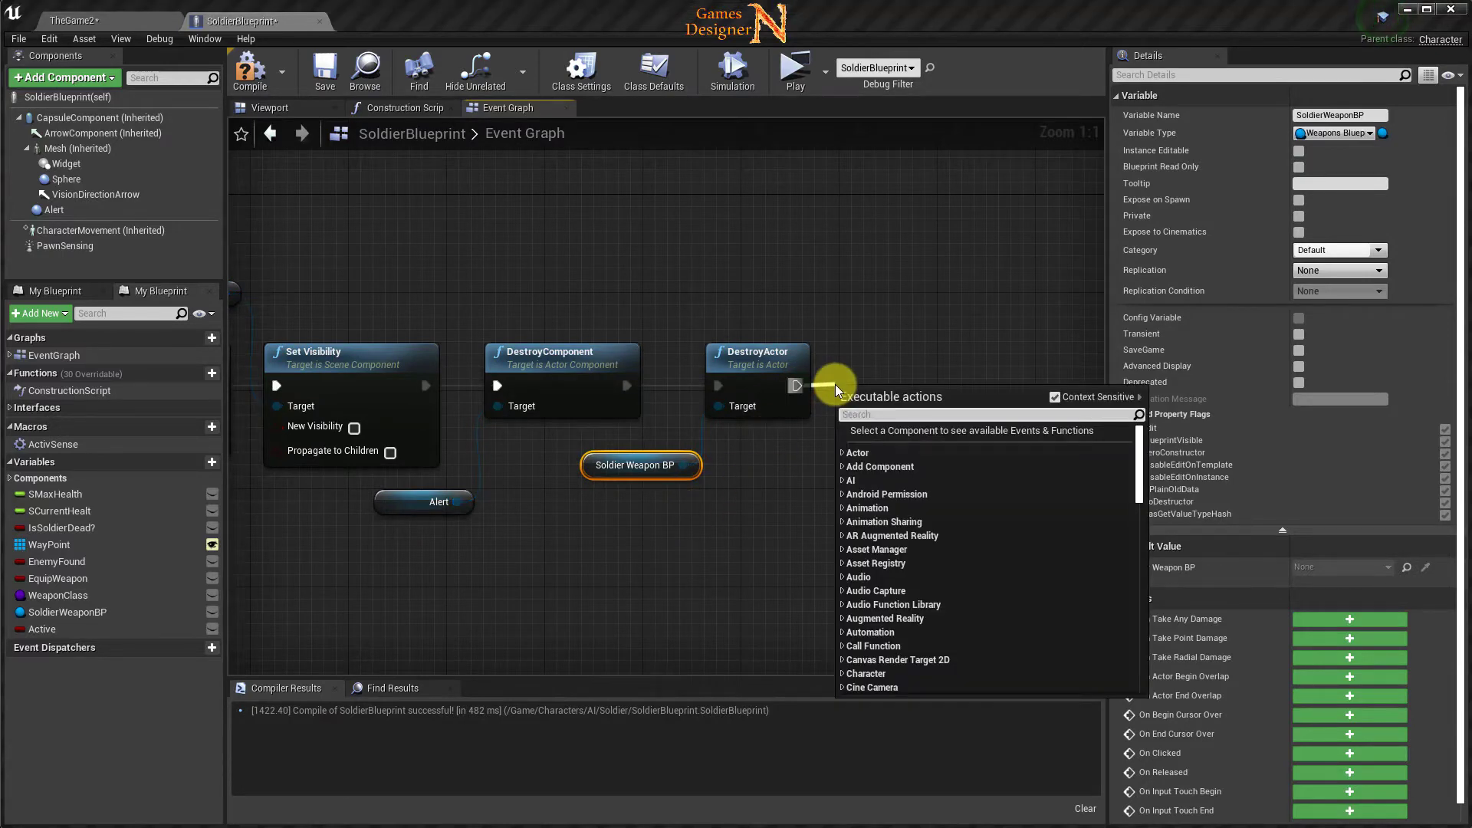
Add a Delay node with an 8.0-second duration after the weapon's DestroyActor.
{"action": "type", "text": "de"}
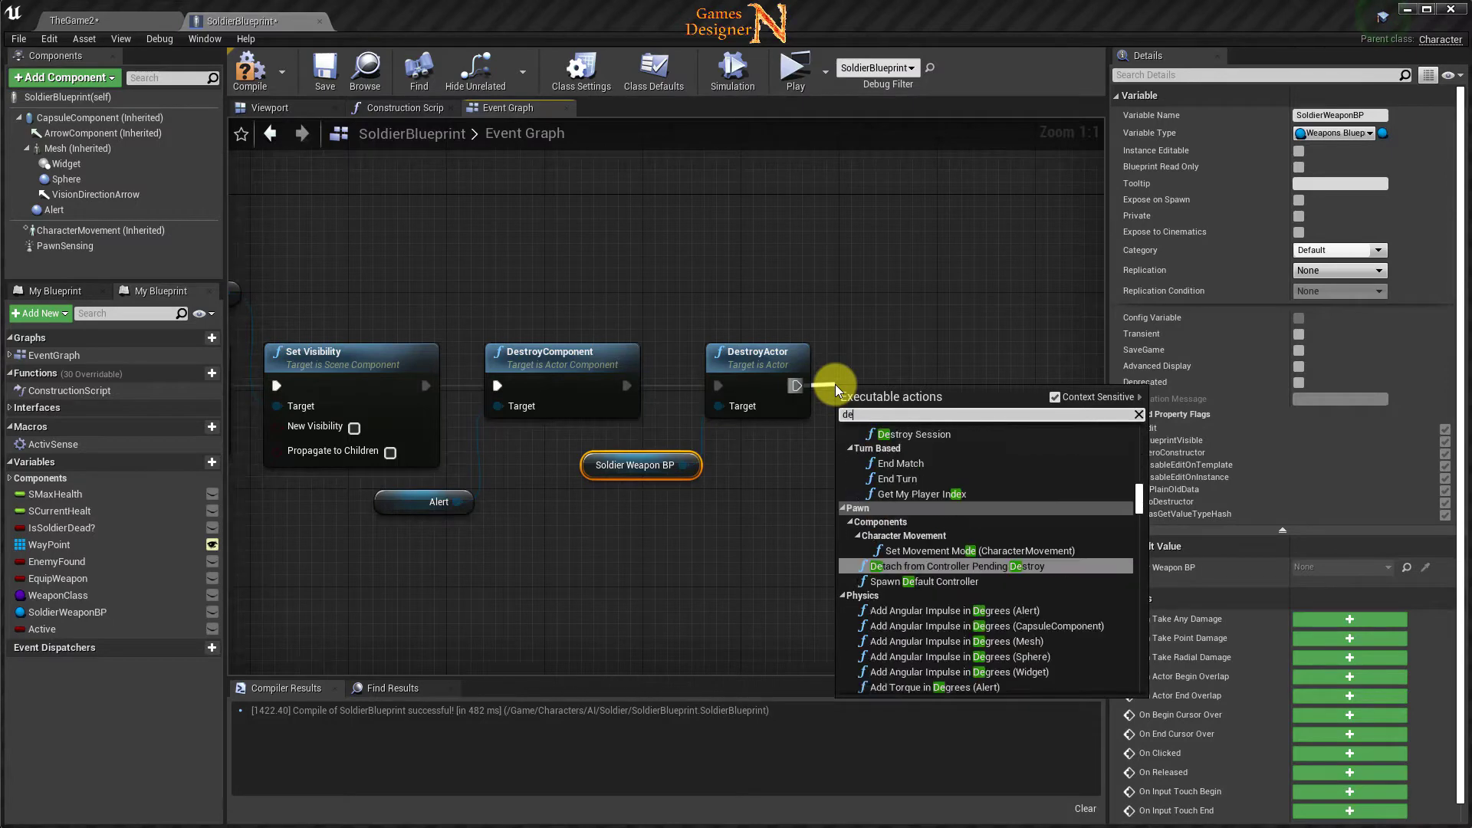
{"action": "type", "text": "lay"}
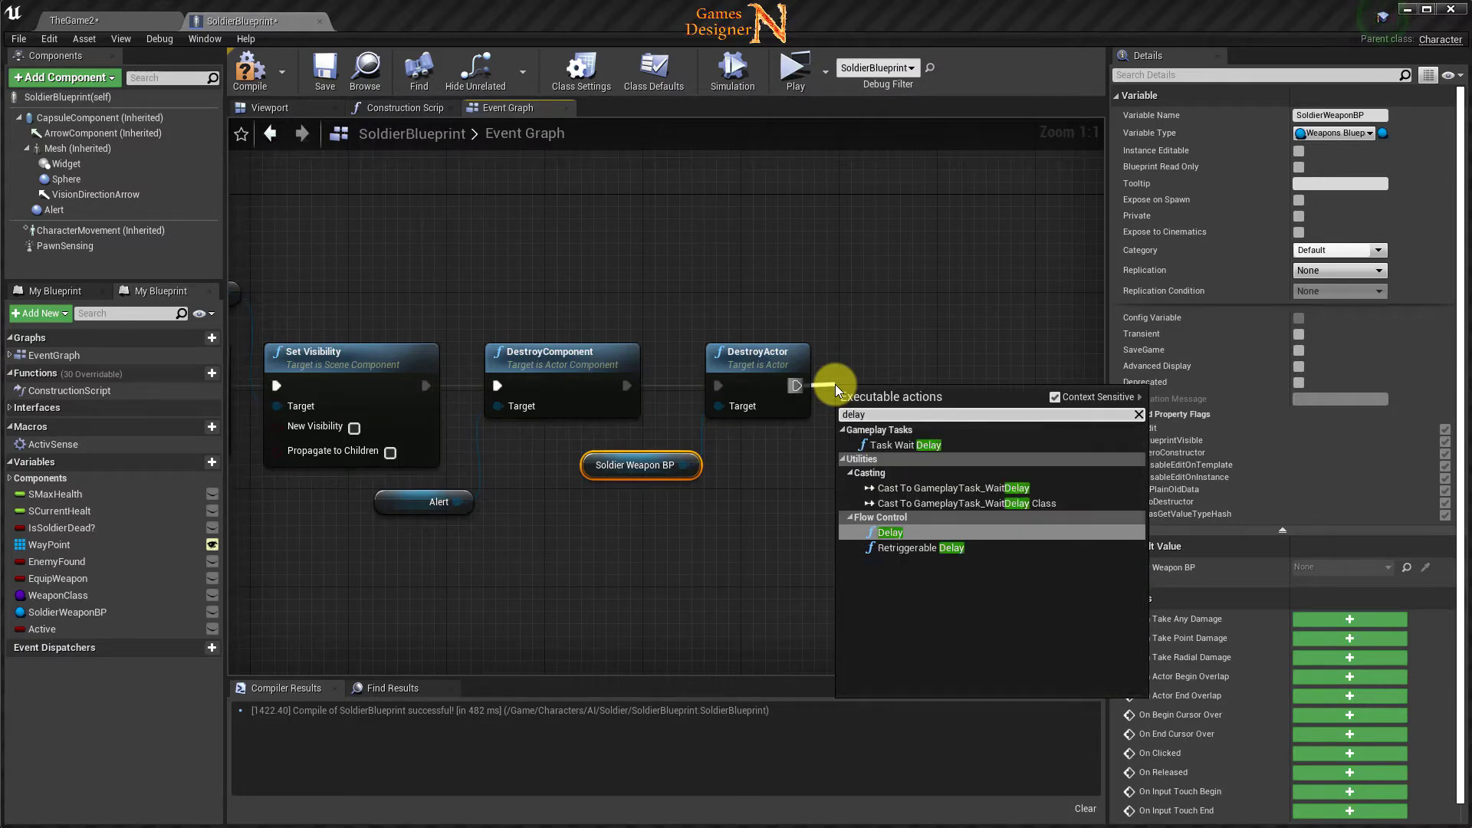
{"action": "left_click", "coordinate": [894, 532]}
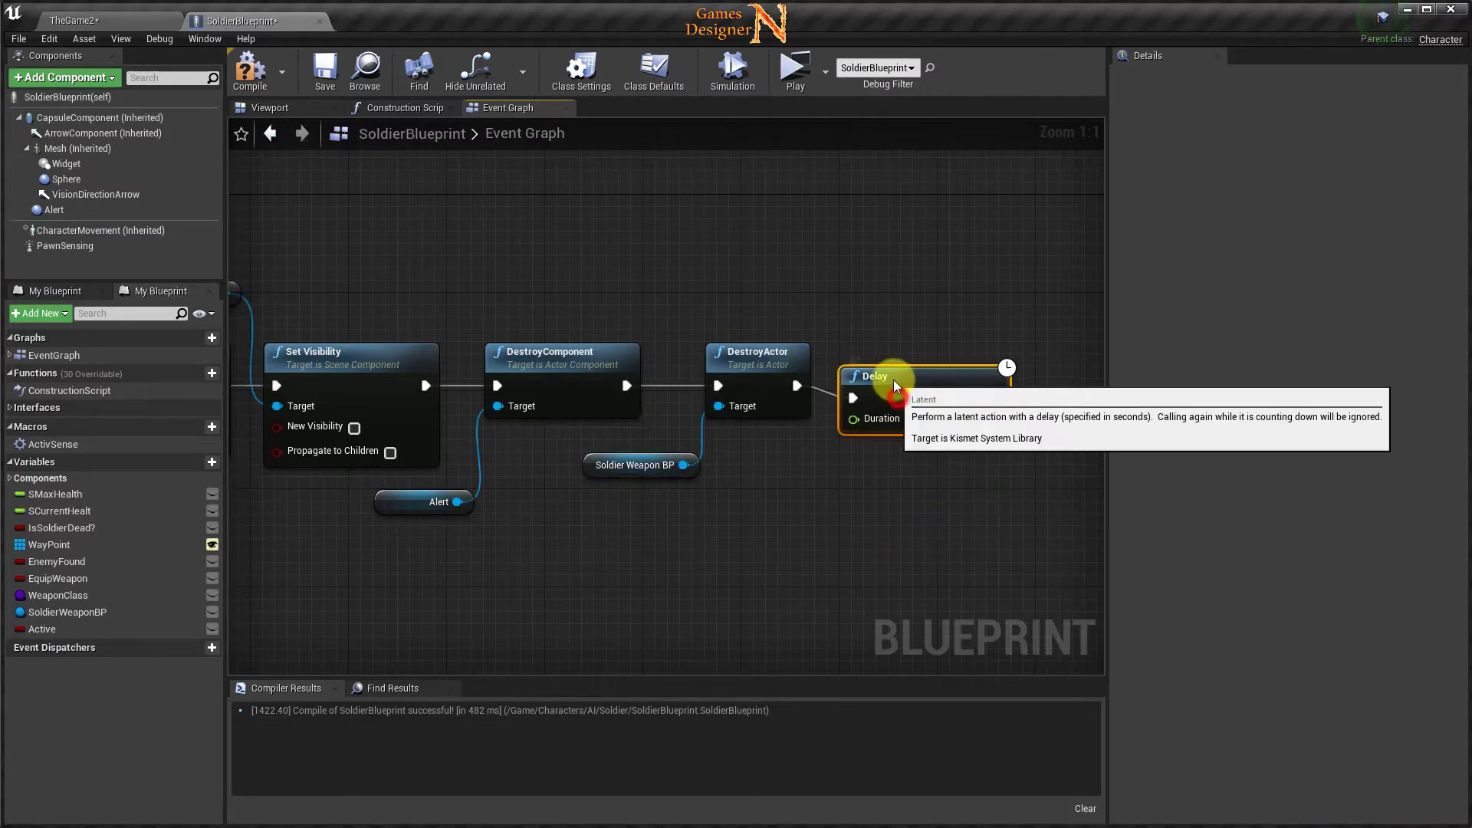
{"action": "left_click", "coordinate": [906, 409]}
{"action": "type", "text": "0.2"}
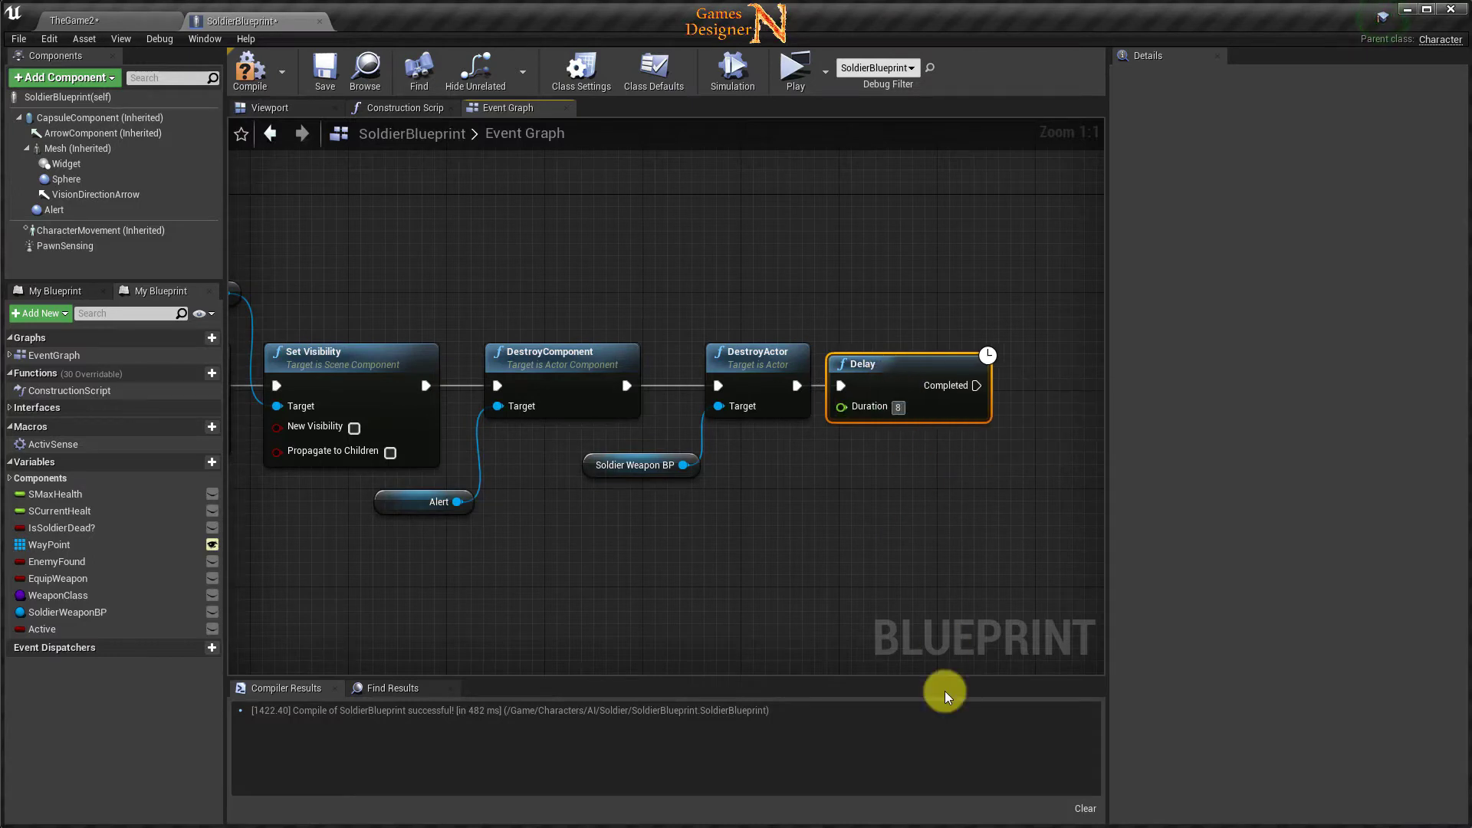
{"action": "key", "text": "Return"}
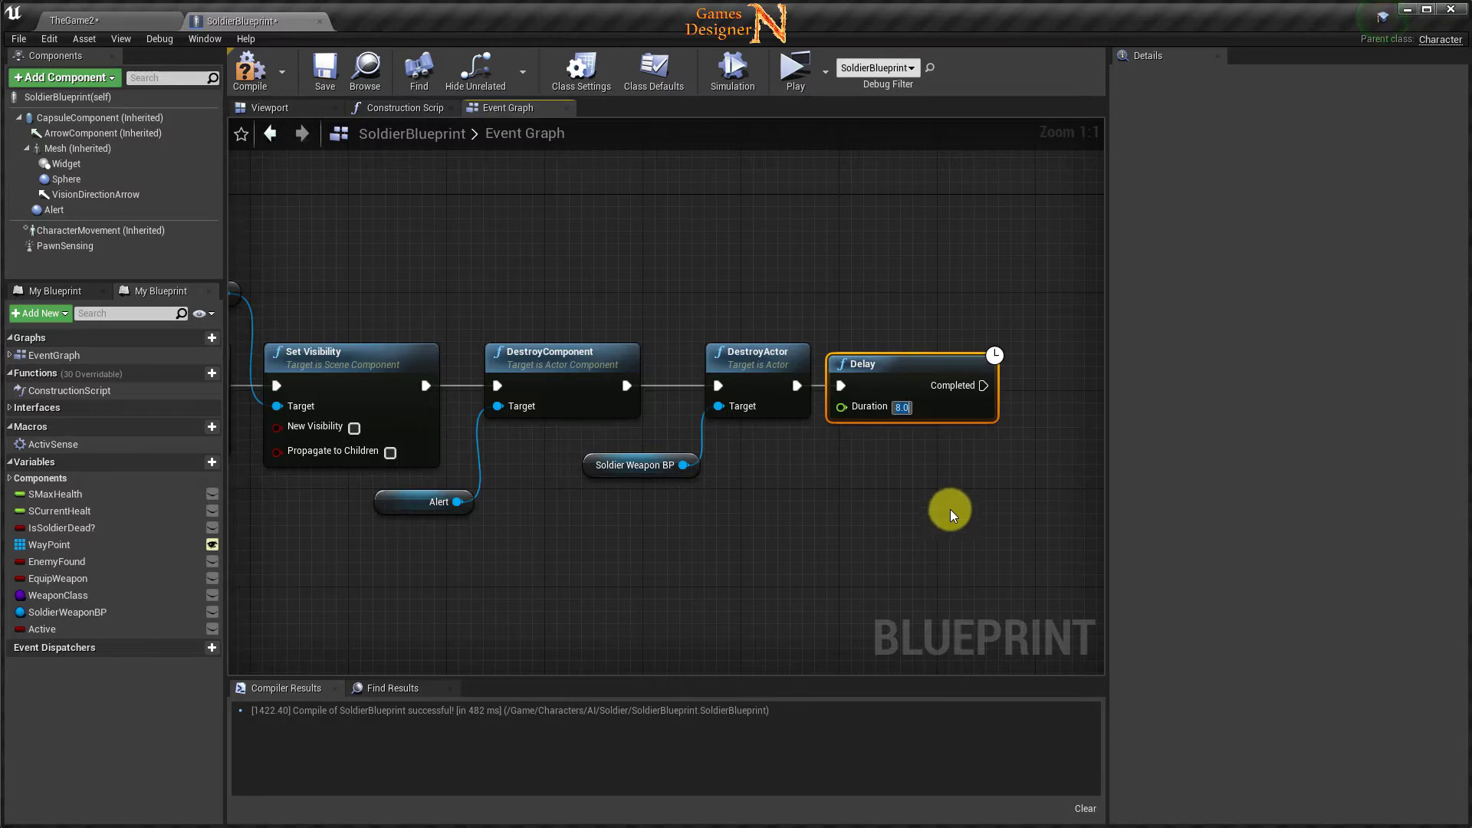
{"action": "key", "text": "Return"}
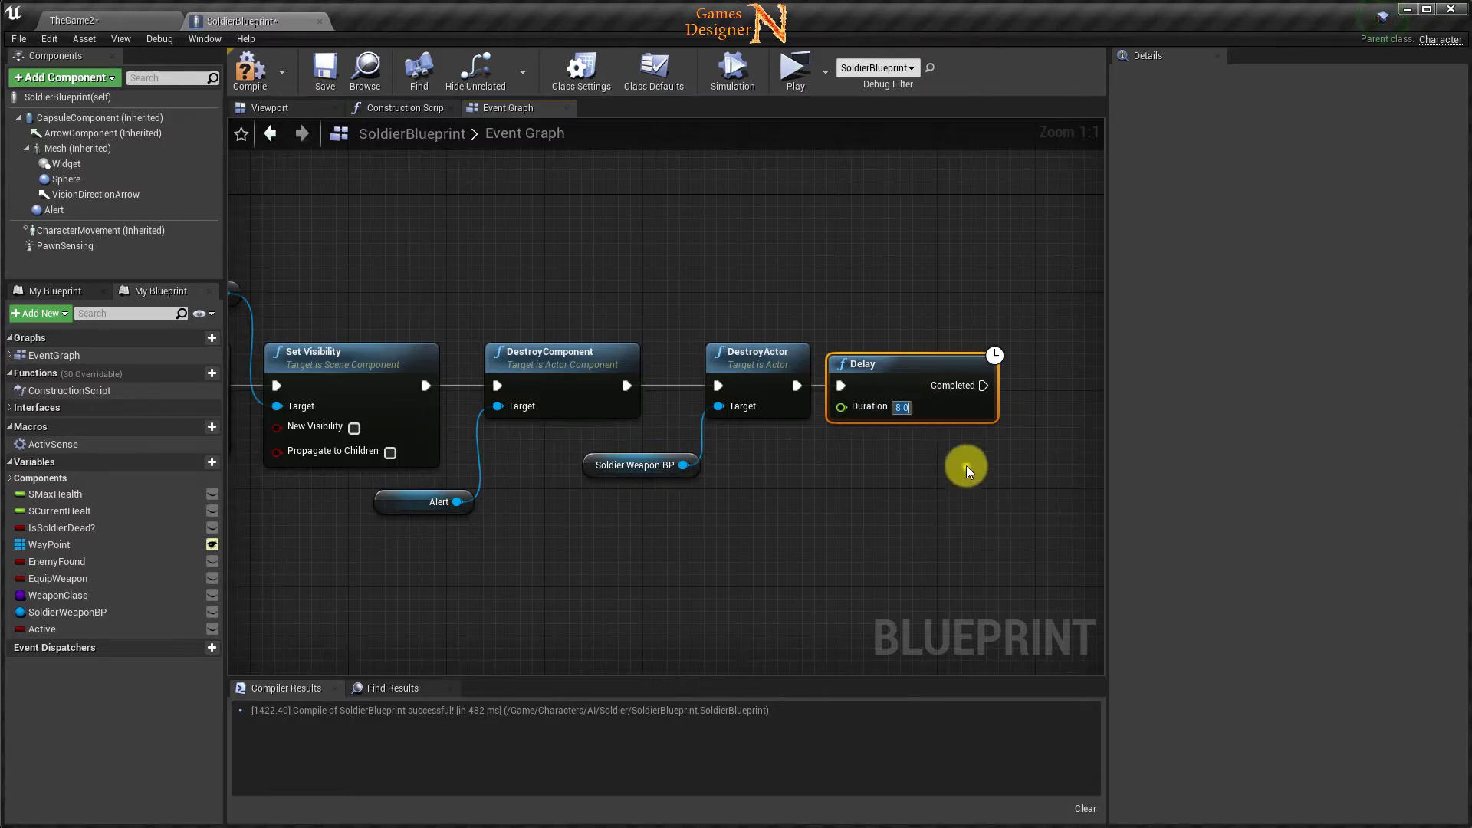
{"action": "right_click_drag", "start_coordinate": [967, 469], "coordinate": [758, 469]}
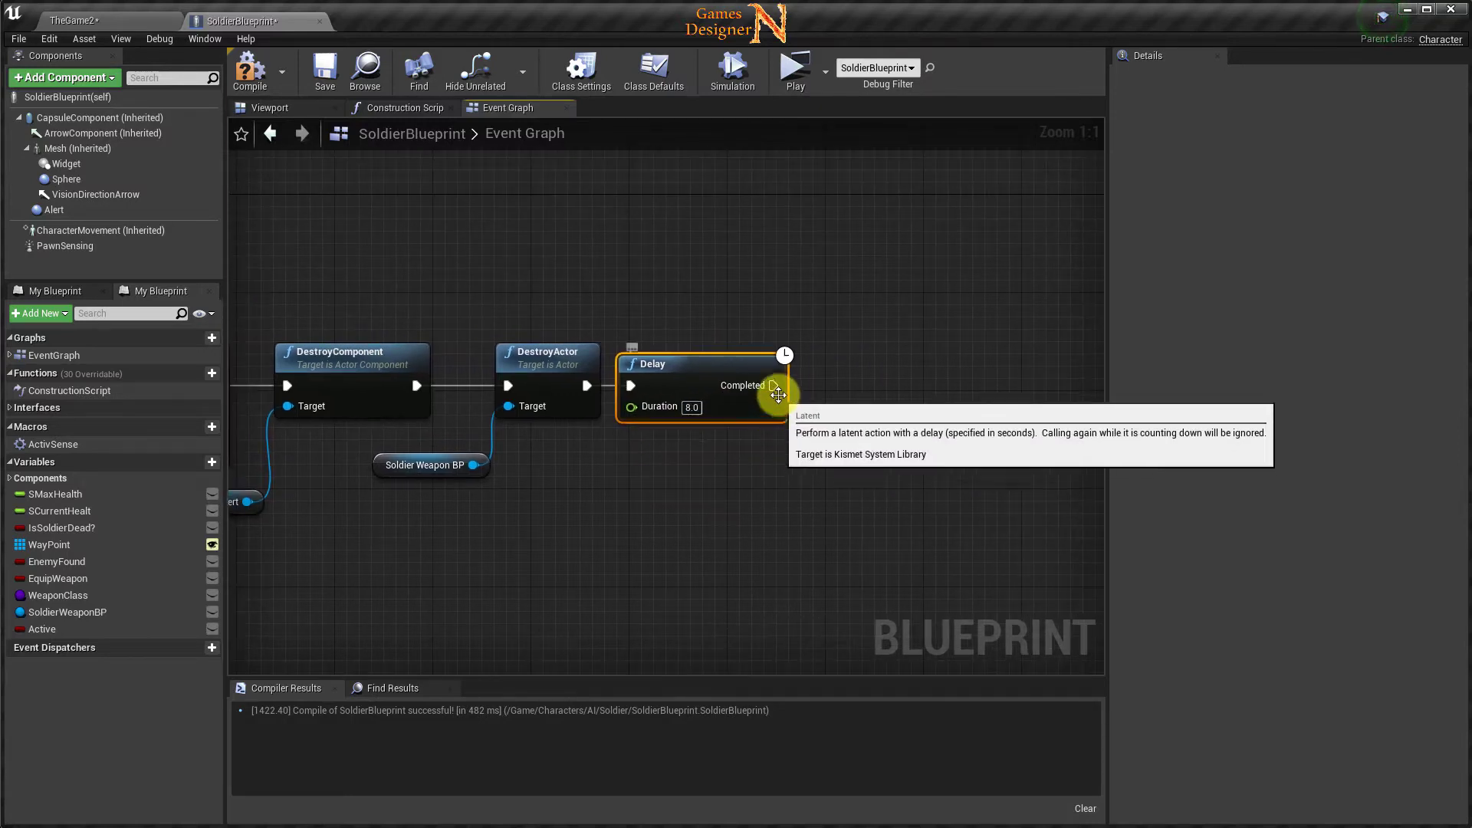
Add a DestroyActor node with Target self to run when the Delay completes.
{"action": "left_click_drag", "start_coordinate": [773, 385], "coordinate": [822, 387]}
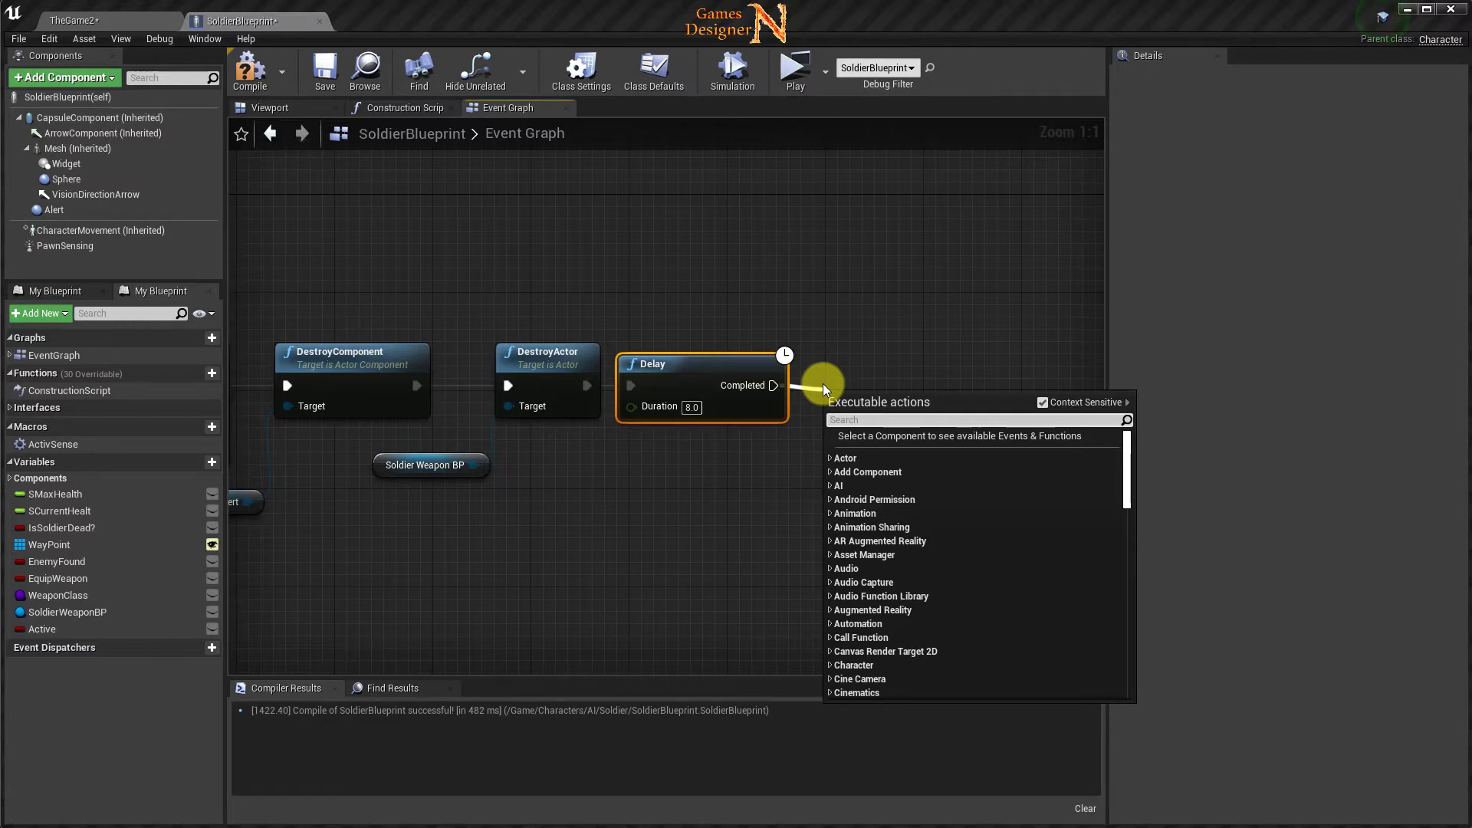
{"action": "type", "text": "destr"}
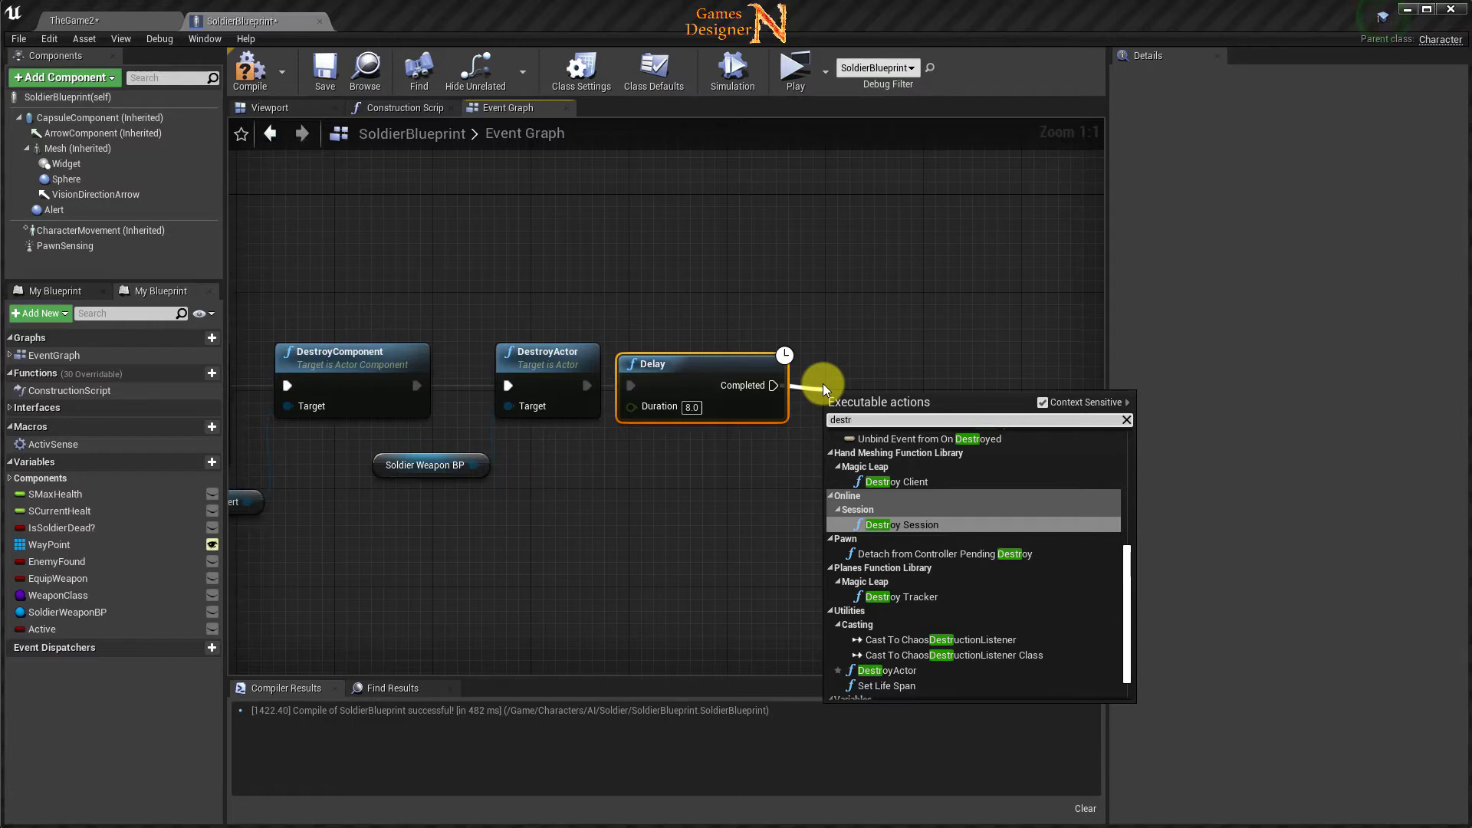
{"action": "left_click", "coordinate": [885, 670]}
{"action": "left_click_drag", "start_coordinate": [898, 411], "coordinate": [886, 362]}
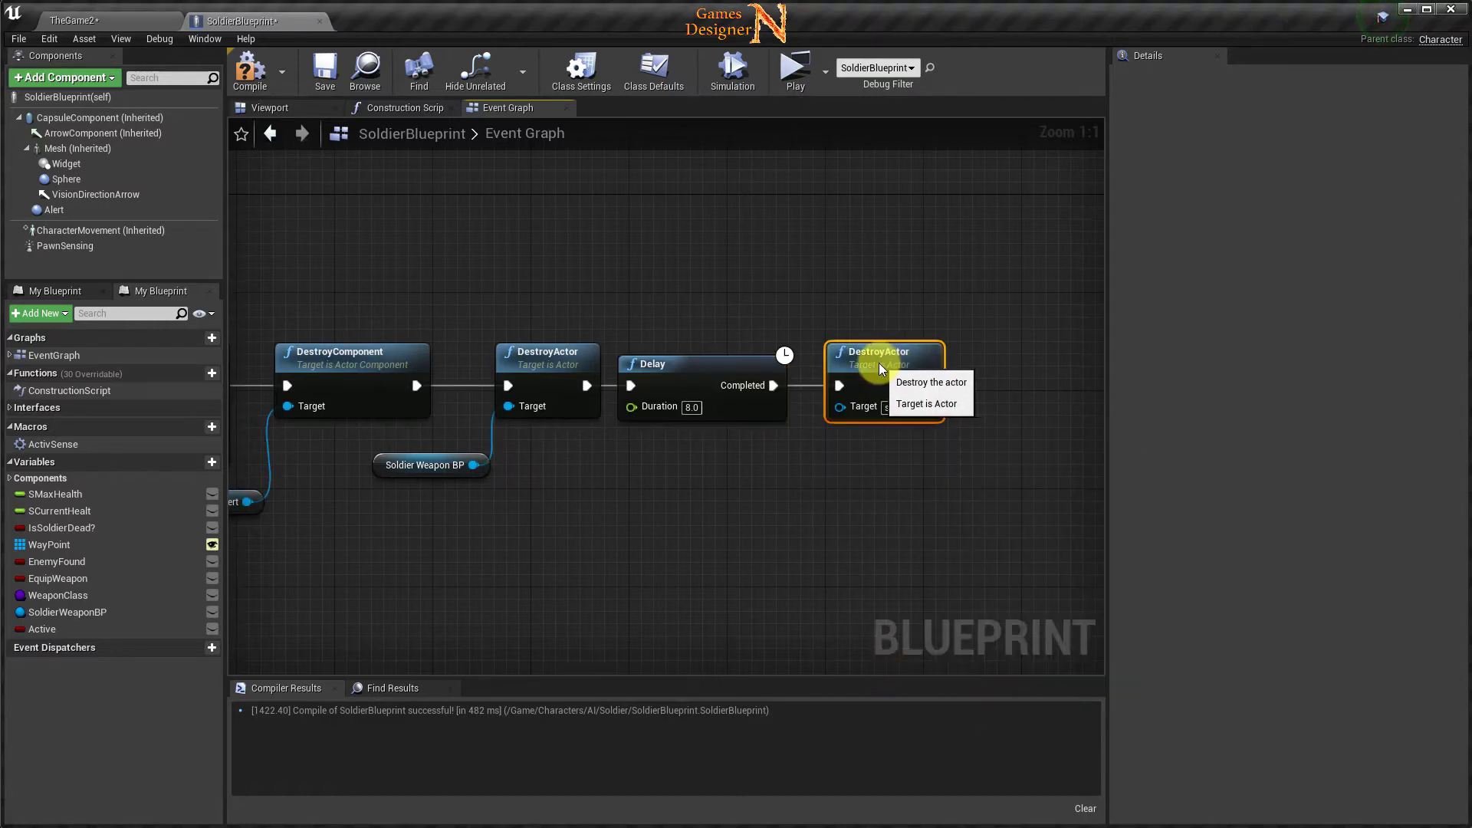
{"action": "right_click_drag", "start_coordinate": [697, 478], "coordinate": [858, 469]}
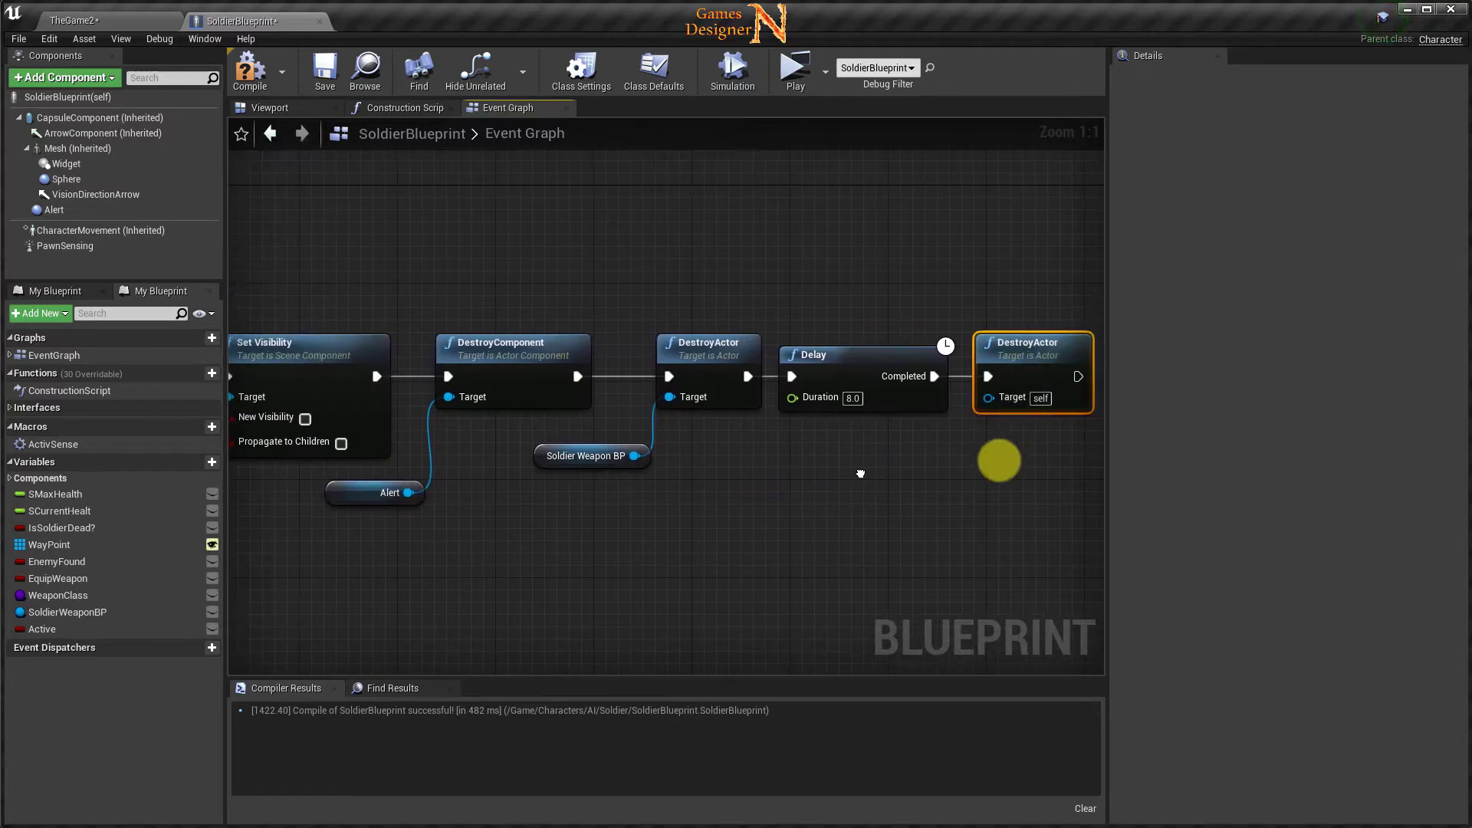
{"action": "mouse_move", "coordinate": [770, 553]}
{"action": "right_mouse_down"}
{"action": "mouse_move", "coordinate": [786, 527]}
{"action": "mouse_move", "coordinate": [647, 545]}
{"action": "mouse_move", "coordinate": [732, 565]}
{"action": "right_mouse_up"}
Zoom out over the Event Graph, compile SoldierBlueprint, and return to the TheGame2 level.
{"action": "scroll", "coordinate": [647, 545], "scroll_direction": "down", "scroll_amount": 2}
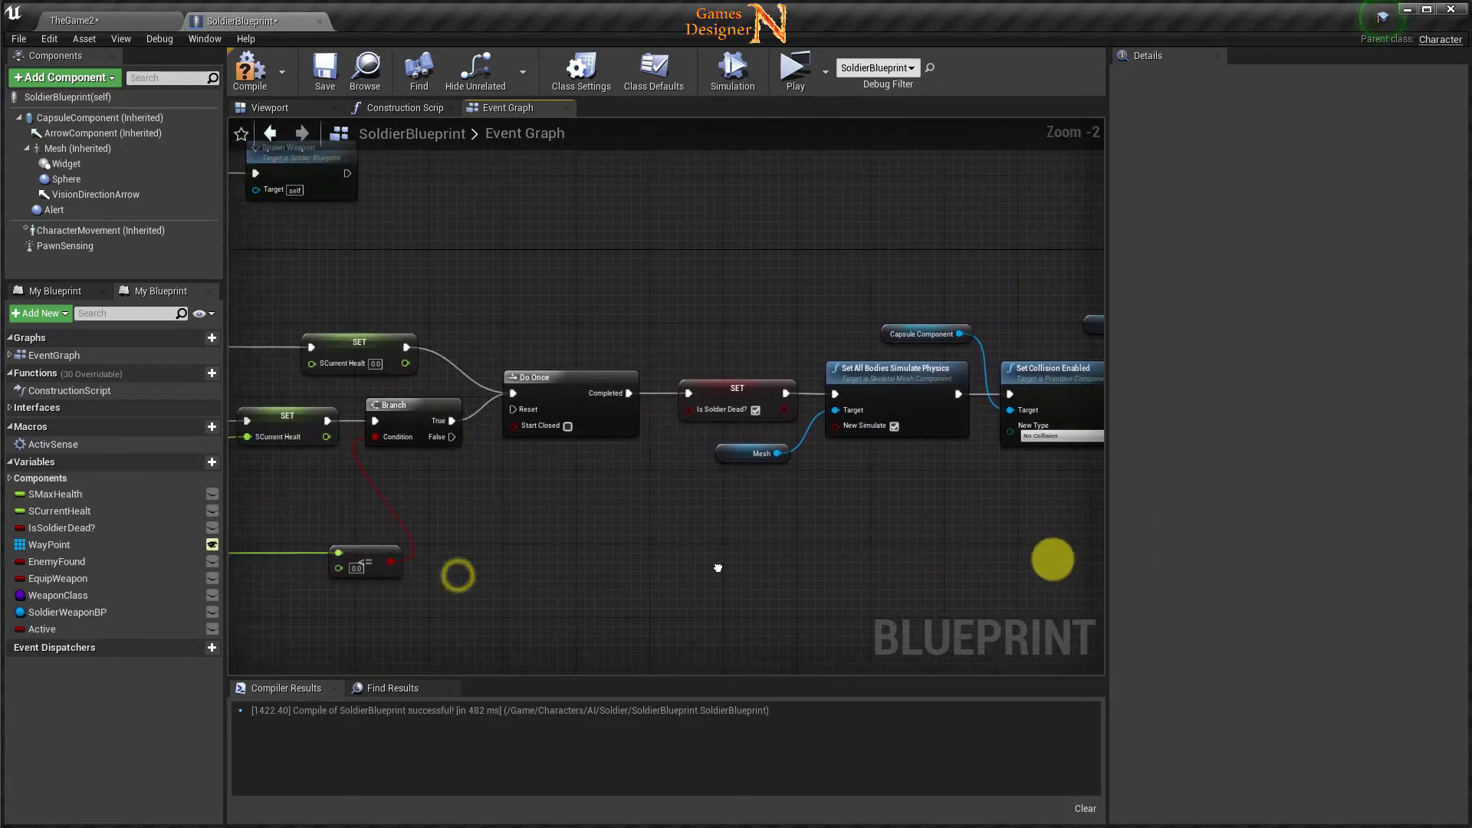
{"action": "scroll", "coordinate": [732, 565], "scroll_direction": "down", "scroll_amount": 3}
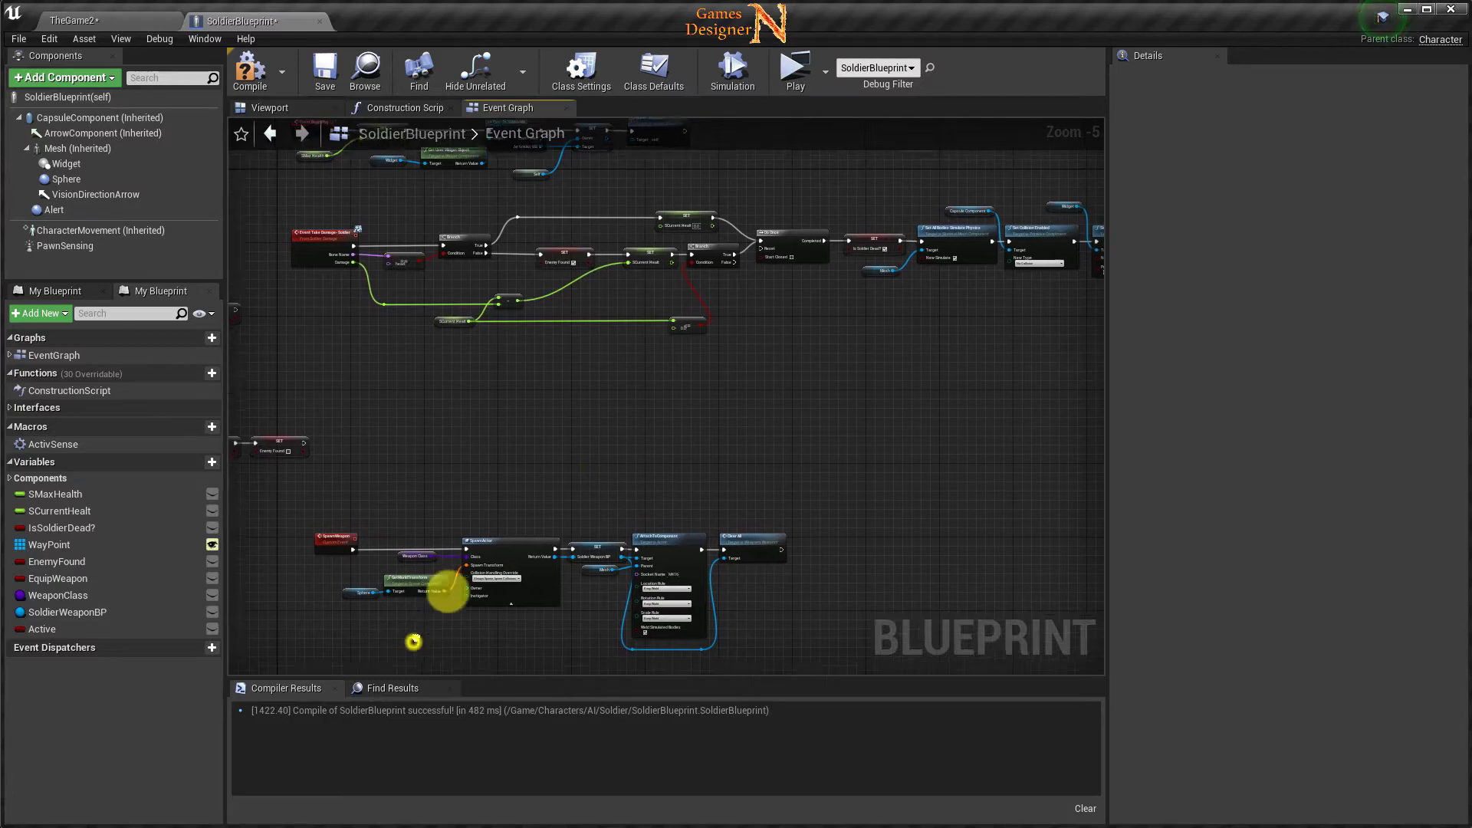
{"action": "right_click_drag", "start_coordinate": [431, 621], "coordinate": [625, 362]}
{"action": "mouse_move", "coordinate": [398, 609]}
{"action": "right_mouse_down"}
{"action": "mouse_move", "coordinate": [470, 610]}
{"action": "mouse_move", "coordinate": [573, 482]}
{"action": "right_mouse_up"}
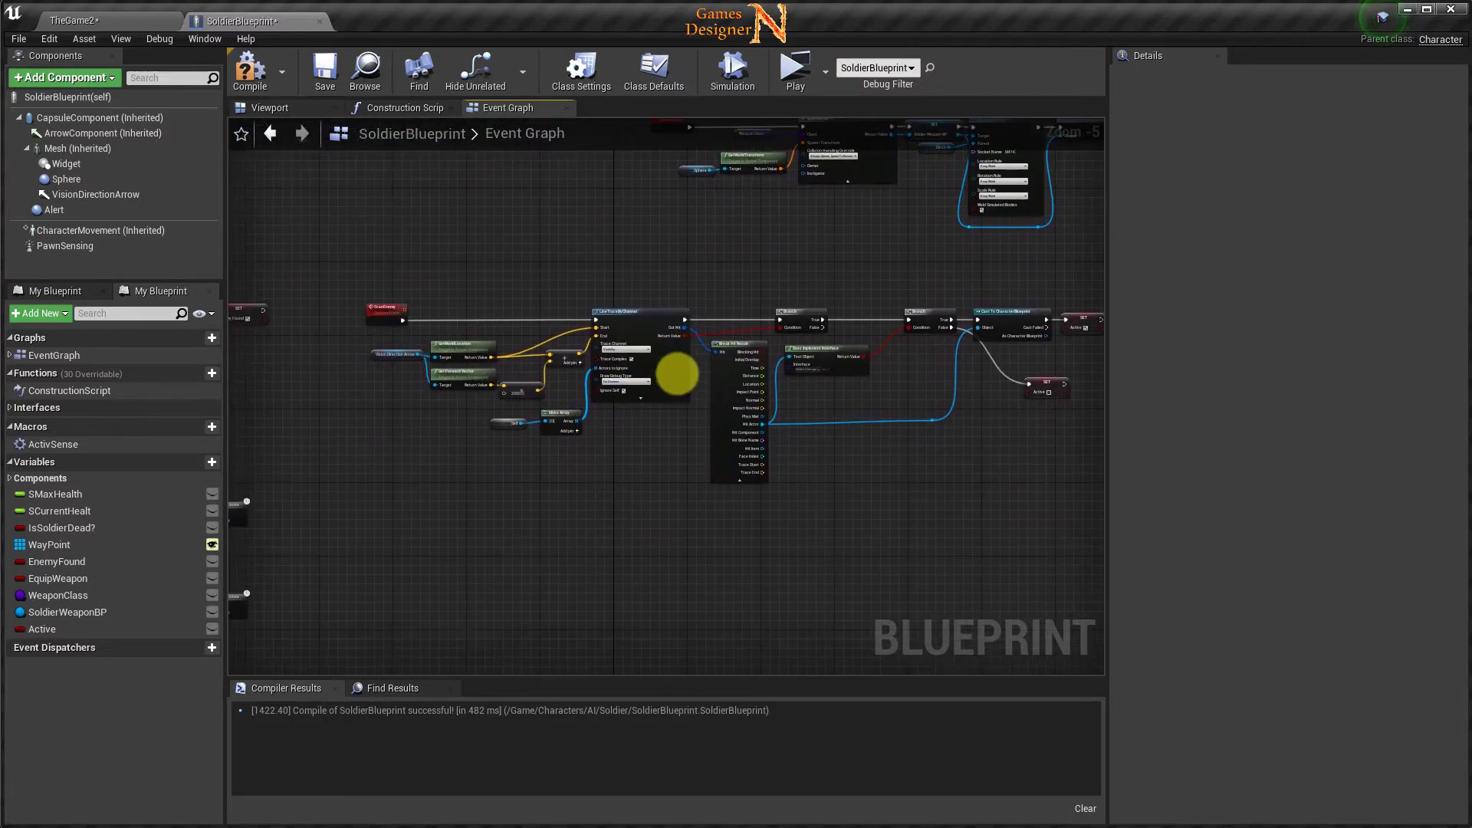
{"action": "mouse_move", "coordinate": [407, 552]}
{"action": "right_mouse_down"}
{"action": "mouse_move", "coordinate": [663, 512]}
{"action": "mouse_move", "coordinate": [706, 476]}
{"action": "right_mouse_up"}
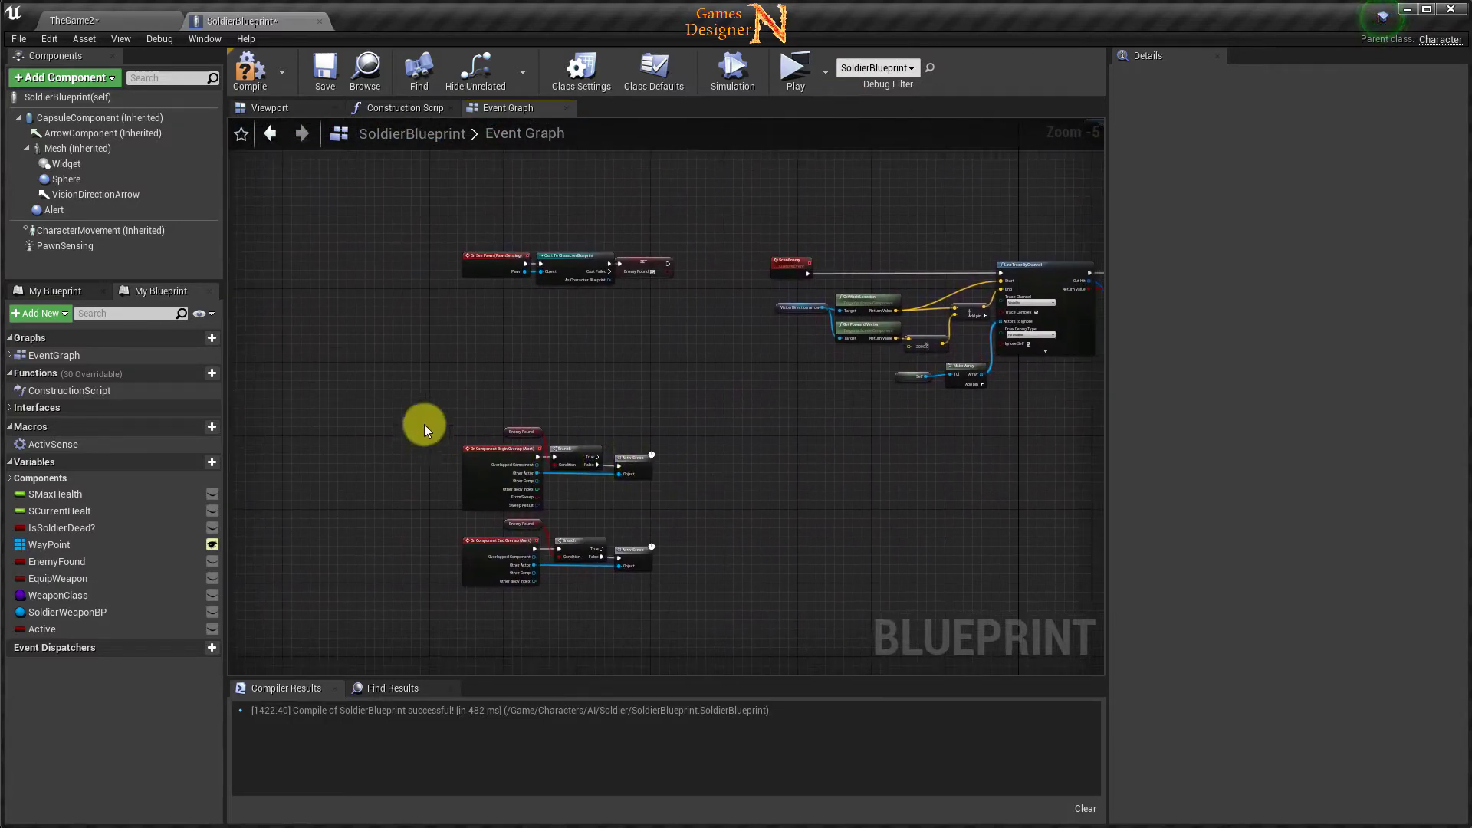
{"action": "left_click_drag", "start_coordinate": [425, 425], "coordinate": [647, 608]}
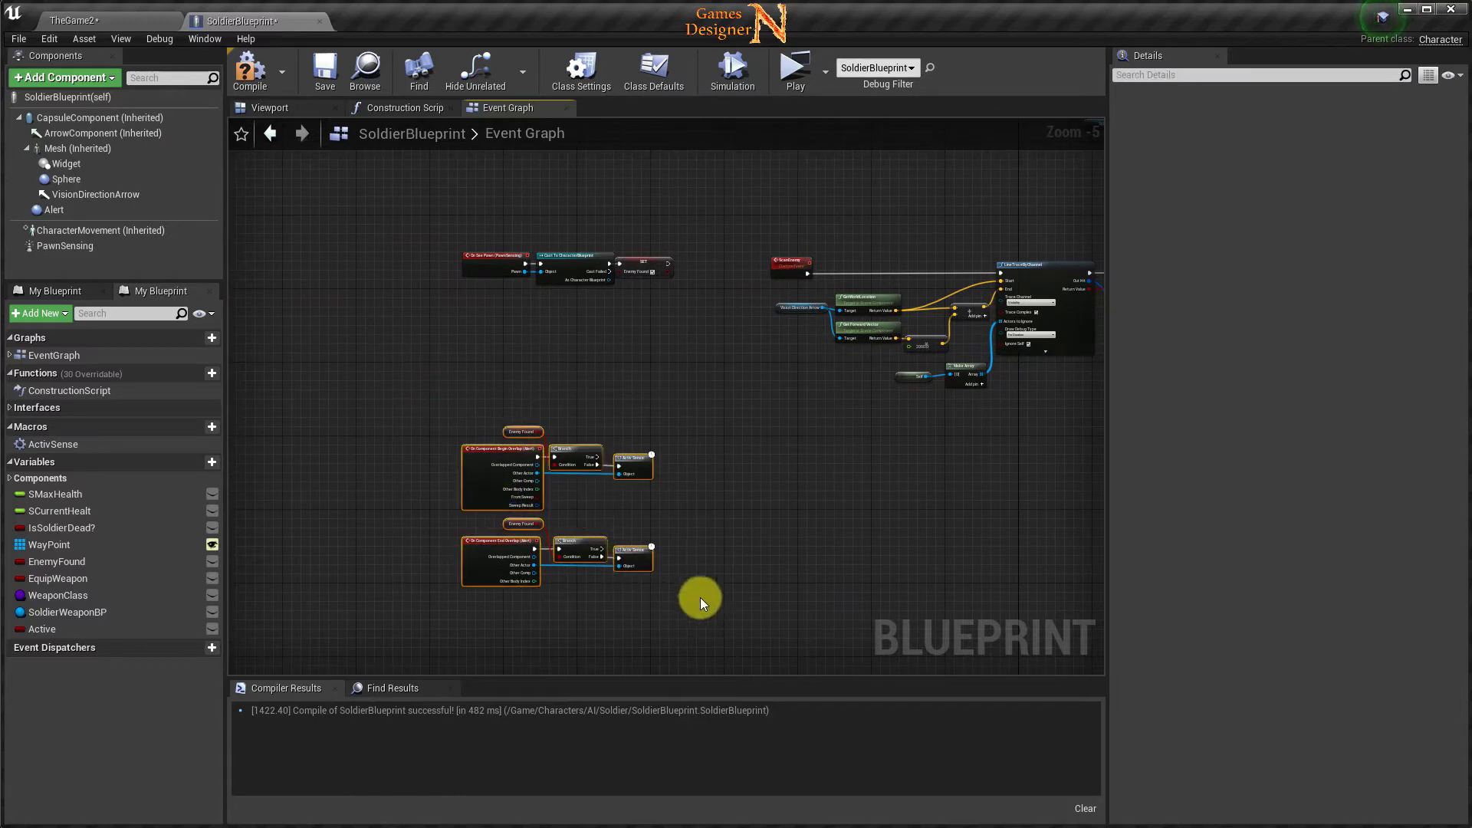
{"action": "left_click_drag", "start_coordinate": [578, 535], "coordinate": [647, 591]}
{"action": "left_click", "coordinate": [257, 80]}
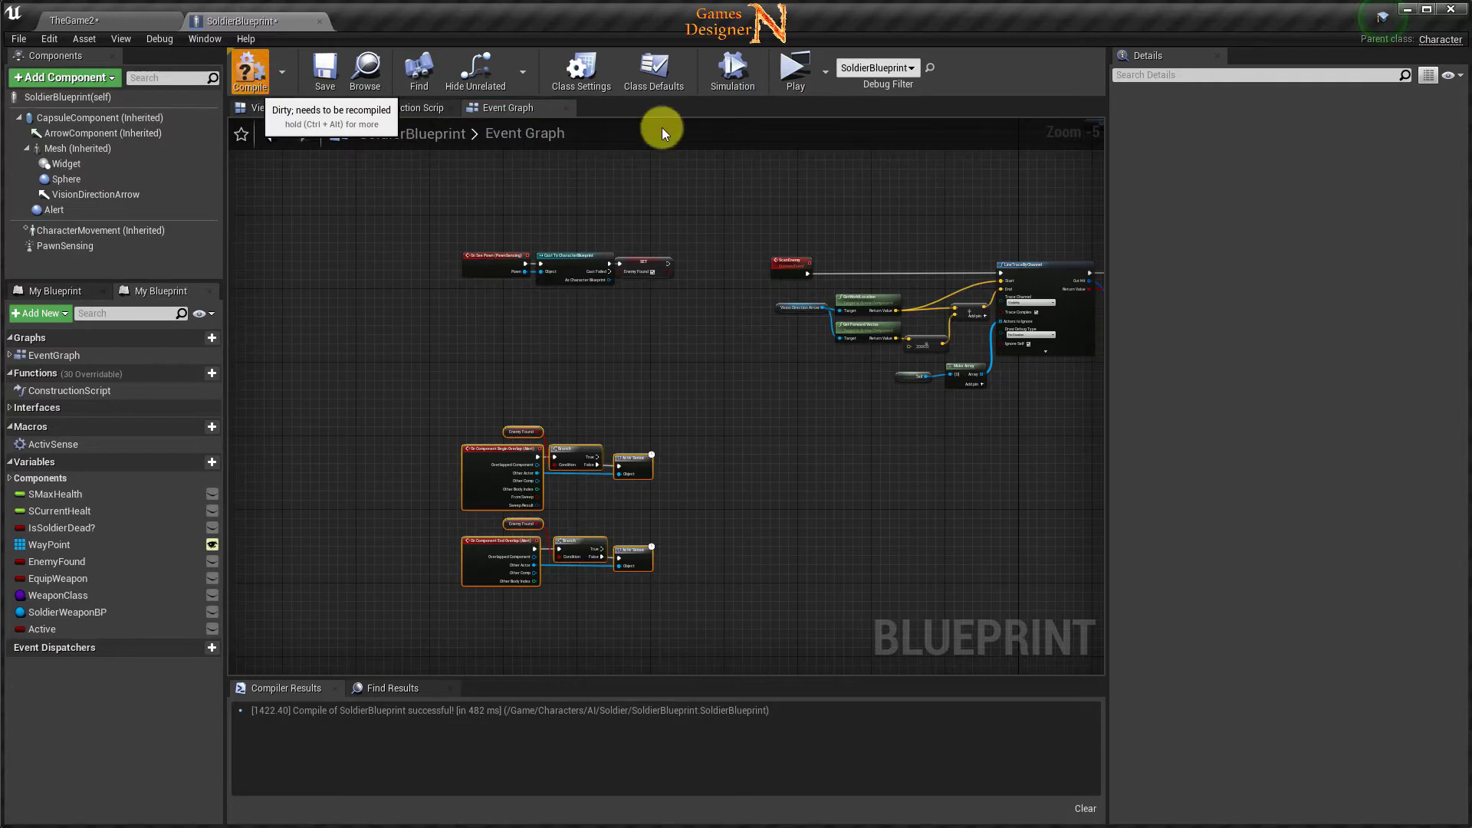
{"action": "left_click", "coordinate": [104, 21]}
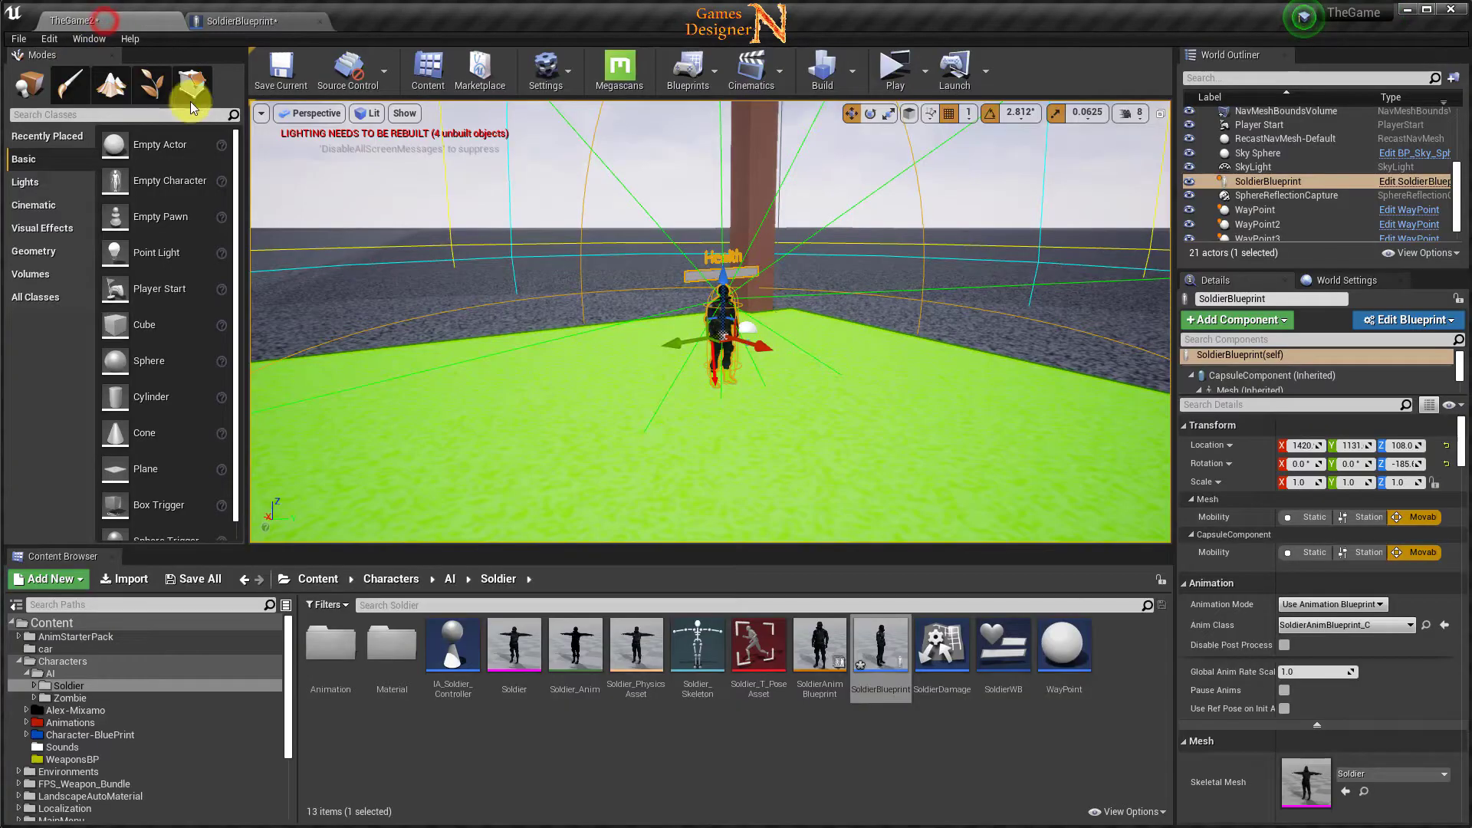
Save all modified assets with Save All.
{"action": "left_click", "coordinate": [201, 579]}
{"action": "left_click", "coordinate": [1184, 577]}
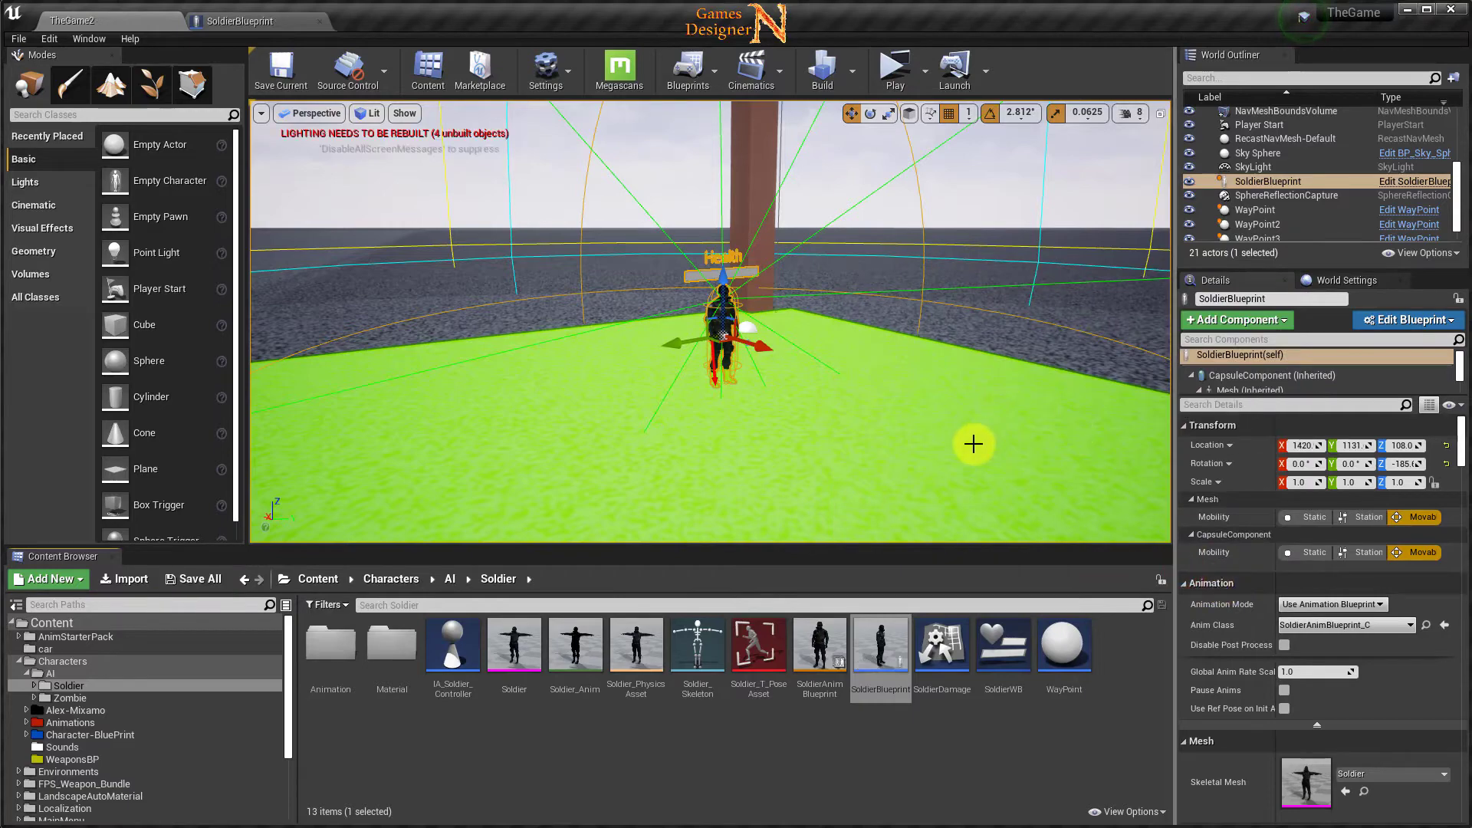
{"action": "mouse_move", "coordinate": [789, 374]}
{"action": "right_mouse_down"}
{"action": "mouse_move", "coordinate": [834, 439]}
{"action": "mouse_move", "coordinate": [725, 391]}
{"action": "right_mouse_up"}
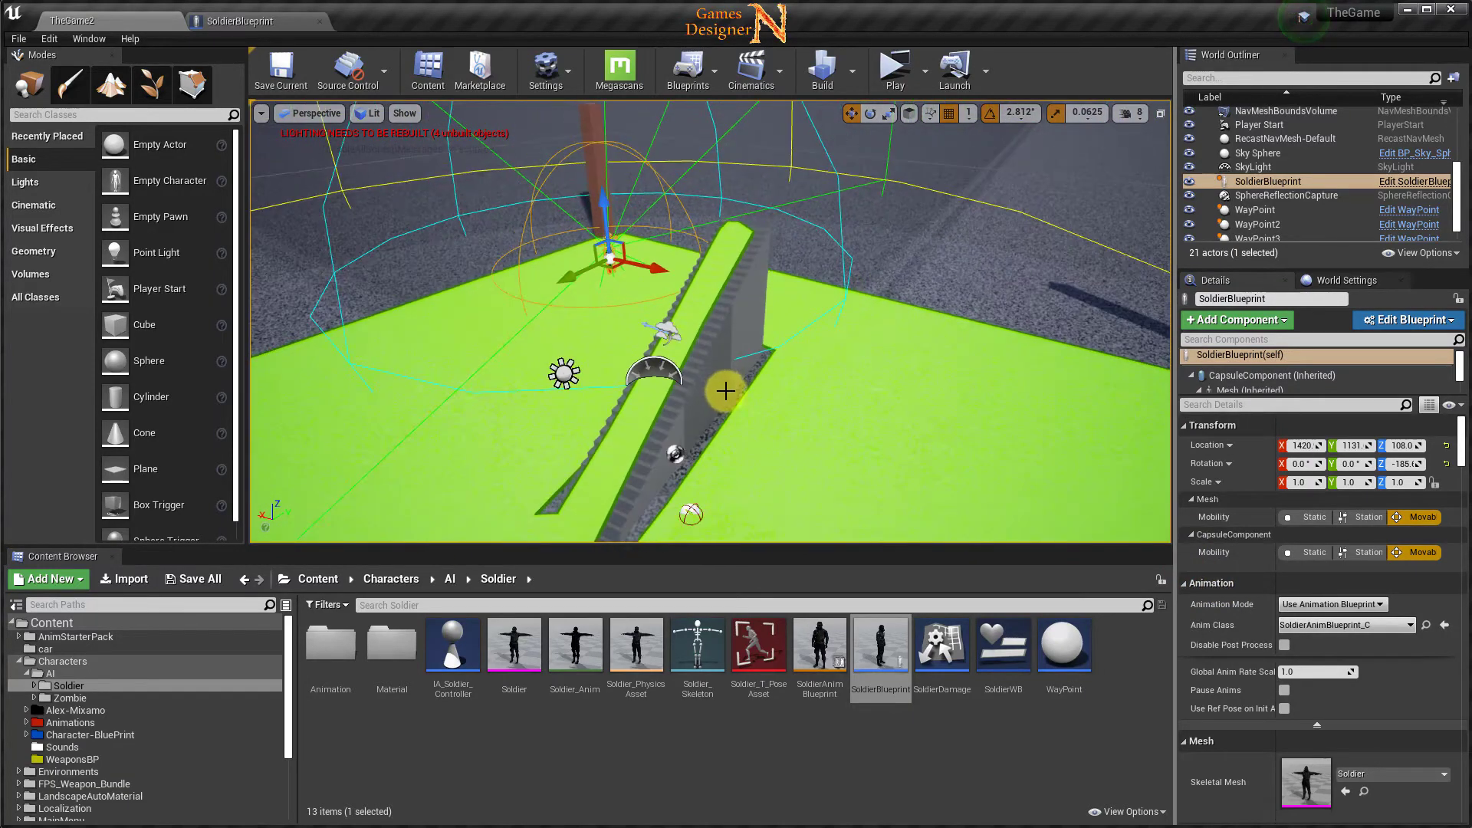
Rotate the Linear Stair Brush around Z to about 165.9 degrees.
{"action": "left_click", "coordinate": [705, 389]}
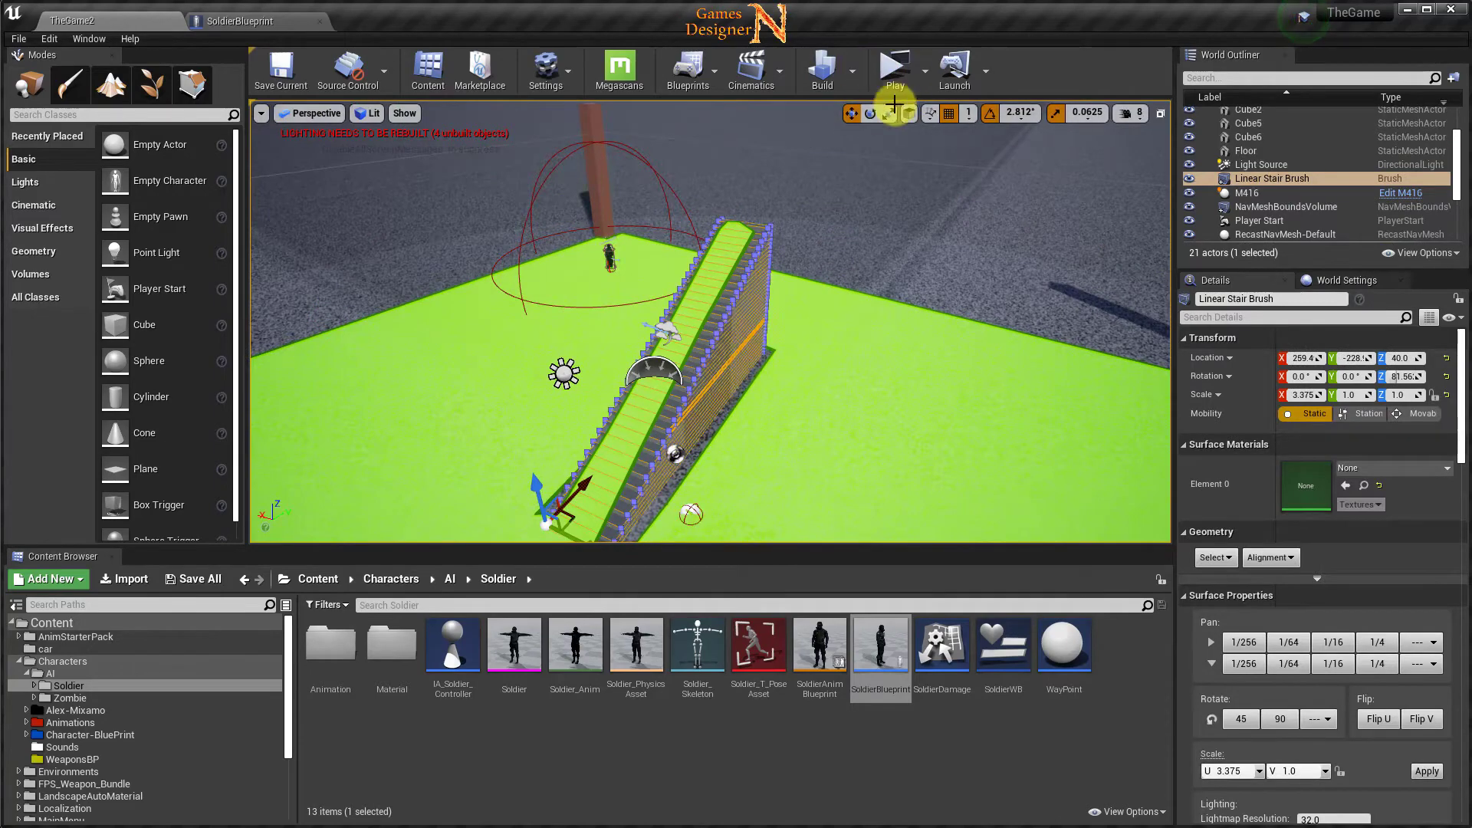
{"action": "left_click", "coordinate": [870, 115]}
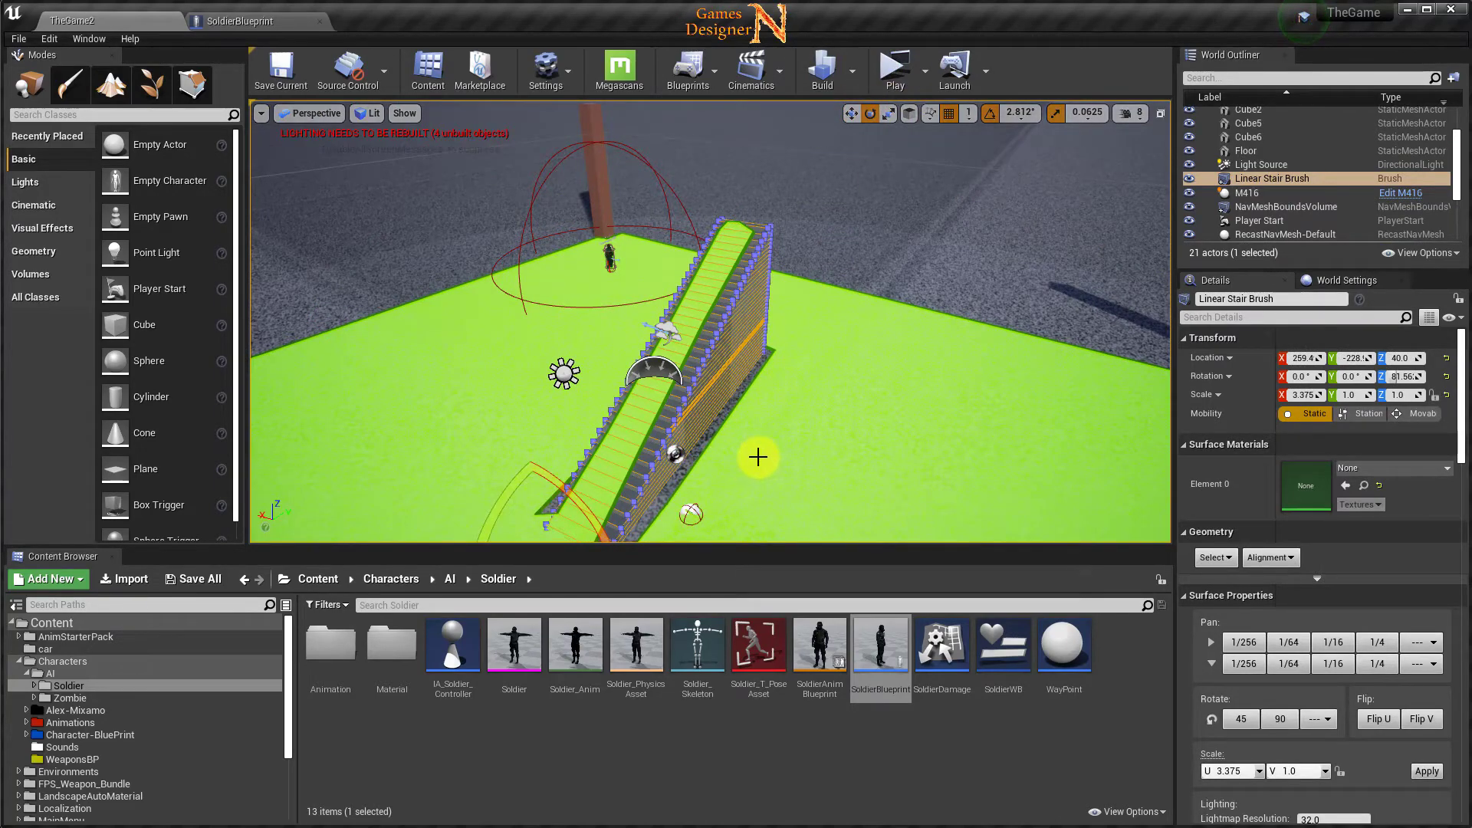
{"action": "mouse_move", "coordinate": [756, 453]}
{"action": "right_mouse_down"}
{"action": "mouse_move", "coordinate": [759, 398]}
{"action": "mouse_move", "coordinate": [746, 397]}
{"action": "right_mouse_up"}
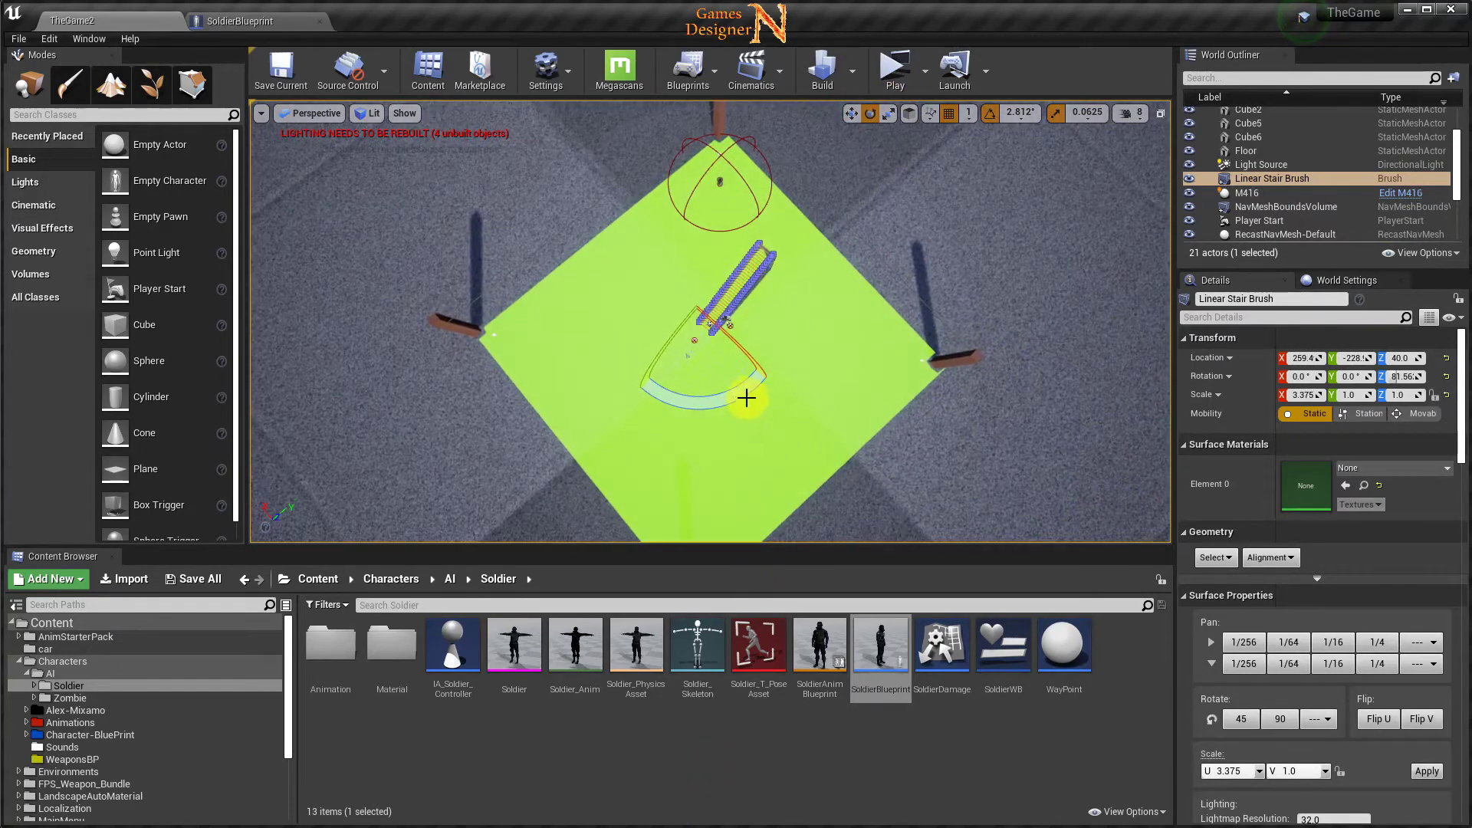
{"action": "left_click_drag", "start_coordinate": [741, 400], "coordinate": [760, 361]}
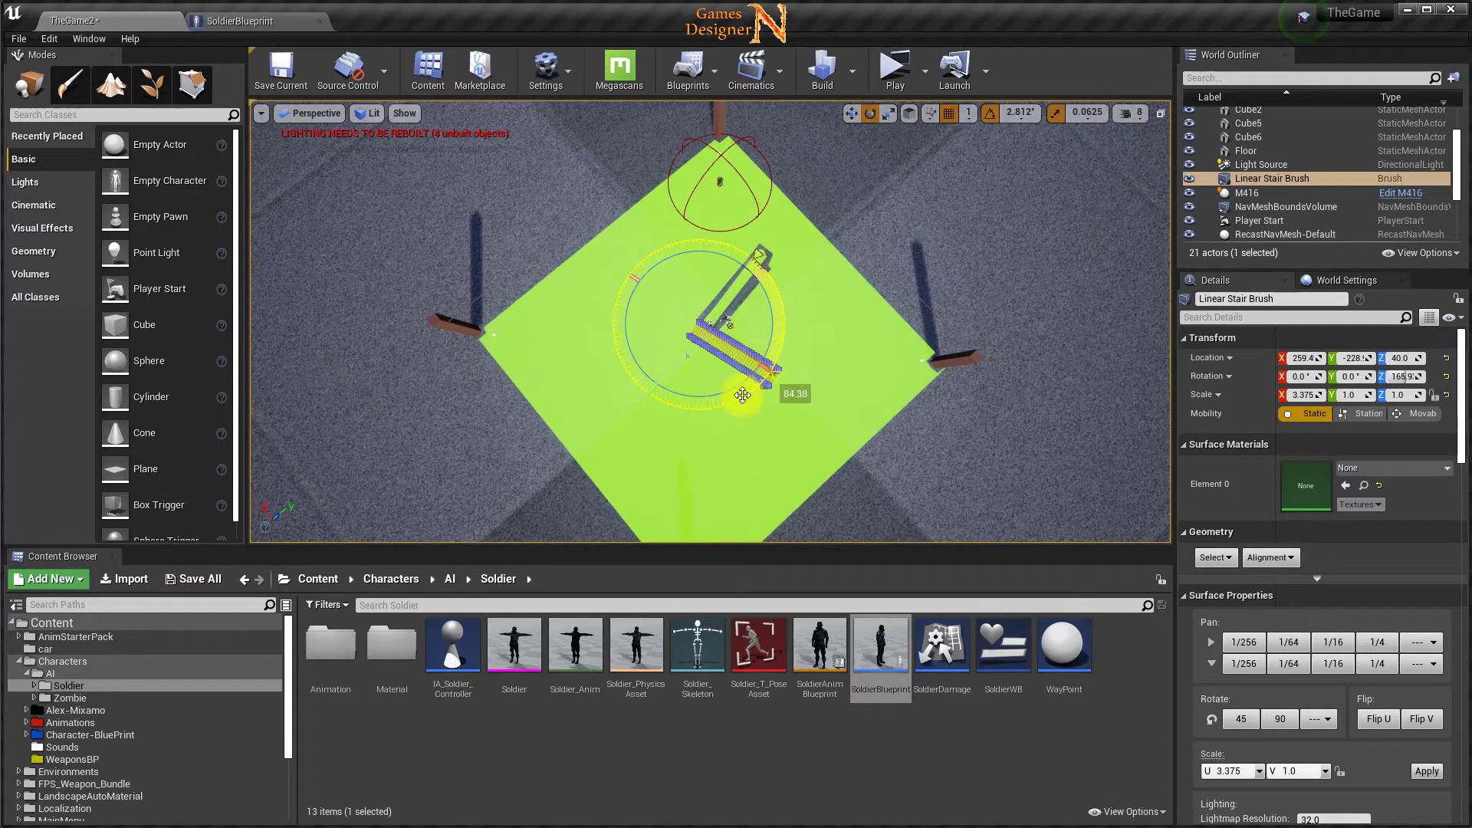
With the Move tool, slide the stair ramp toward the floor's lower end and set the Player Start beside it.
{"action": "left_click", "coordinate": [854, 115]}
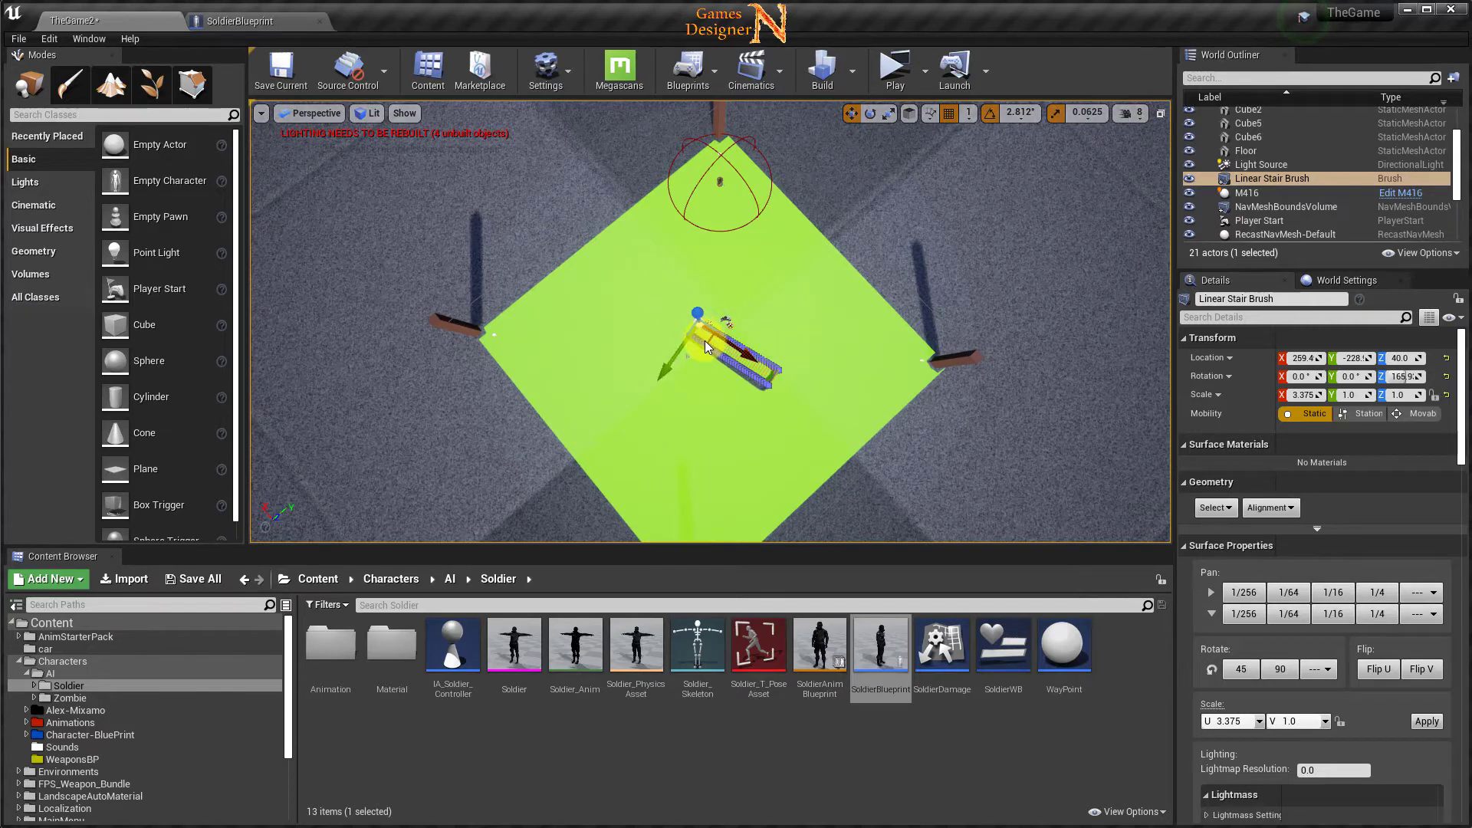
{"action": "left_click_drag", "start_coordinate": [706, 338], "coordinate": [712, 379]}
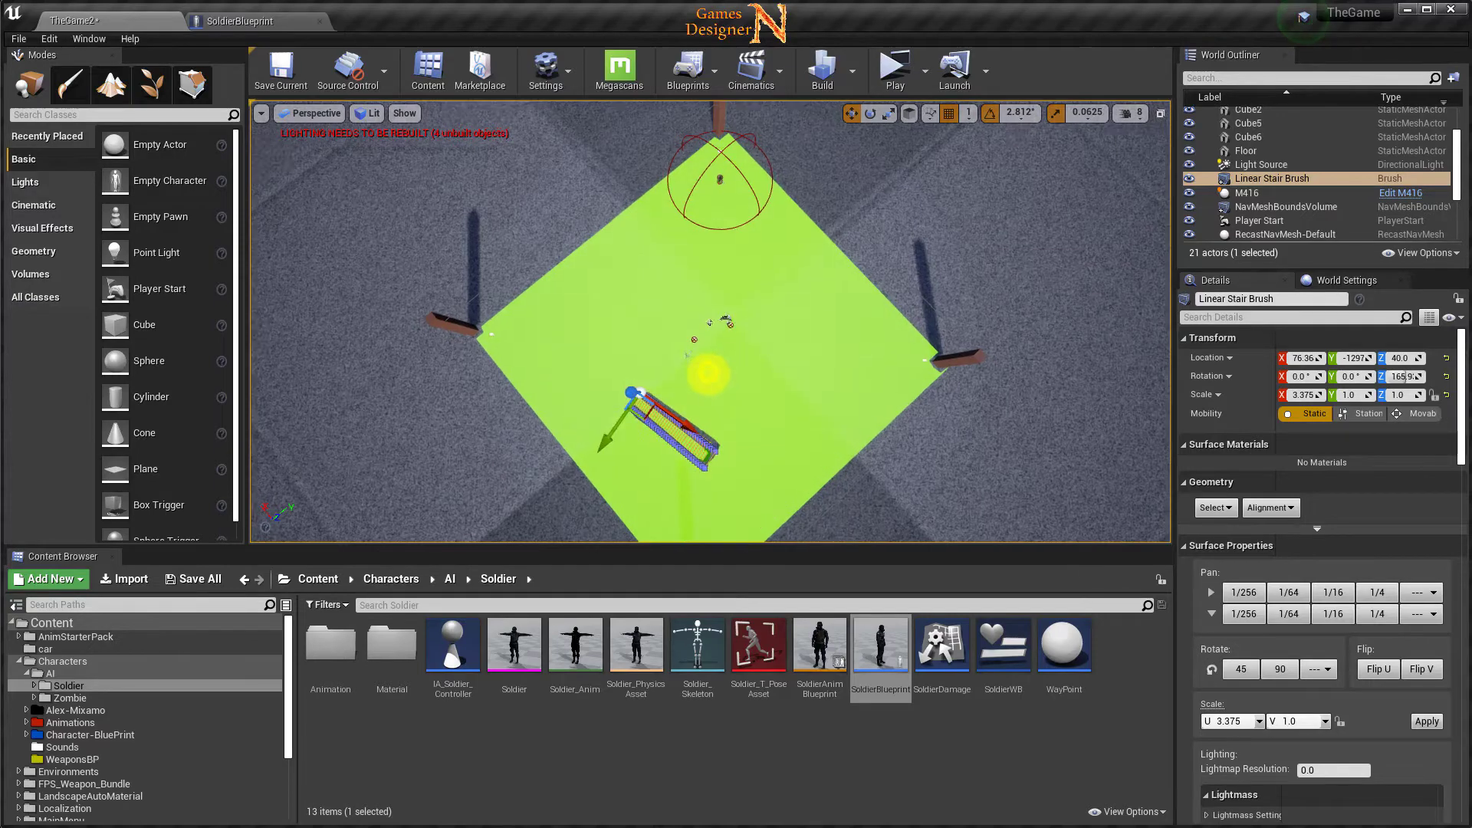
{"action": "scroll", "coordinate": [702, 377], "scroll_direction": "up", "scroll_amount": 5}
{"action": "left_click", "coordinate": [617, 310]}
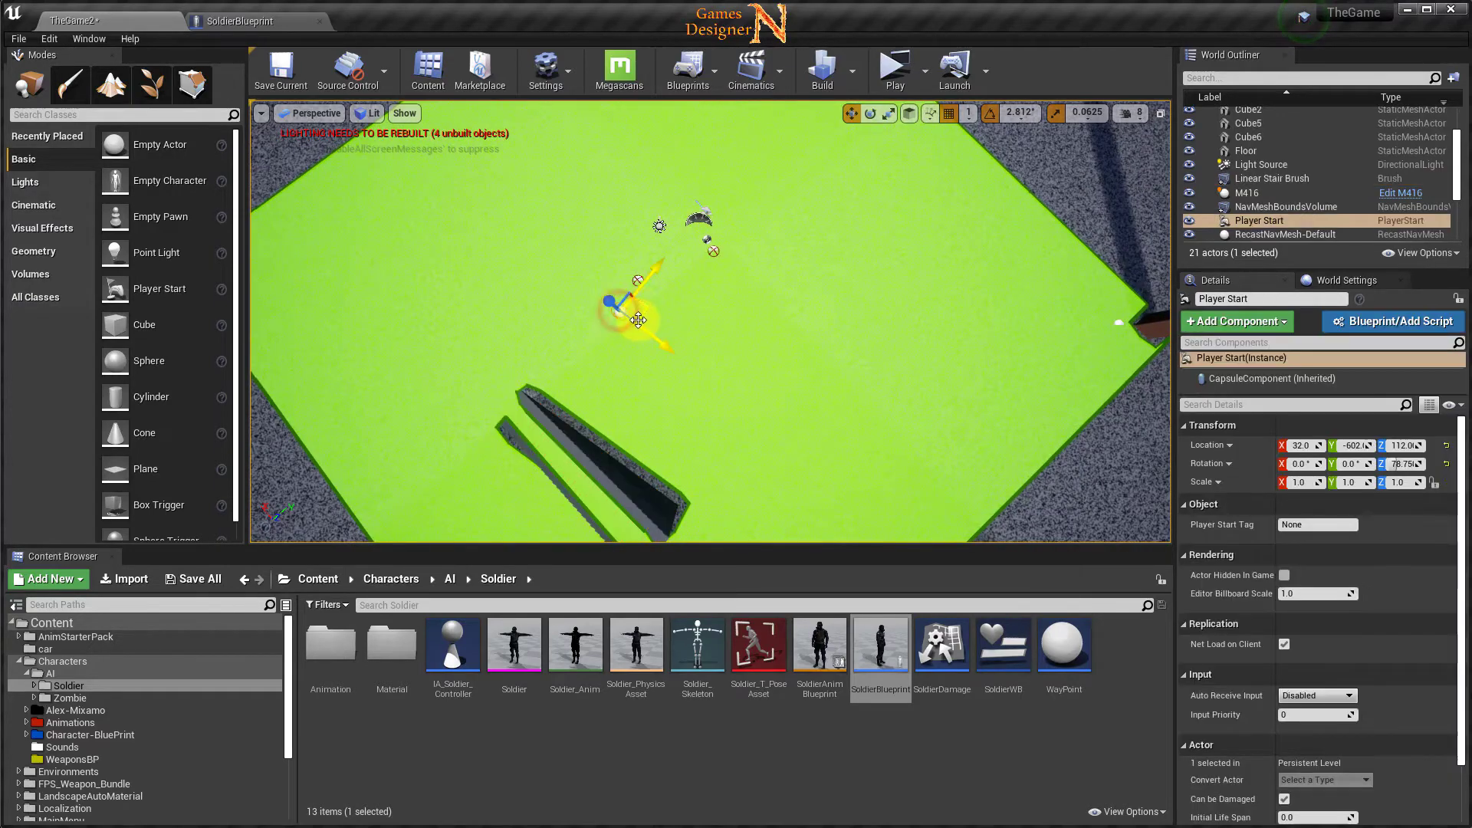
{"action": "left_click_drag", "start_coordinate": [640, 307], "coordinate": [517, 531]}
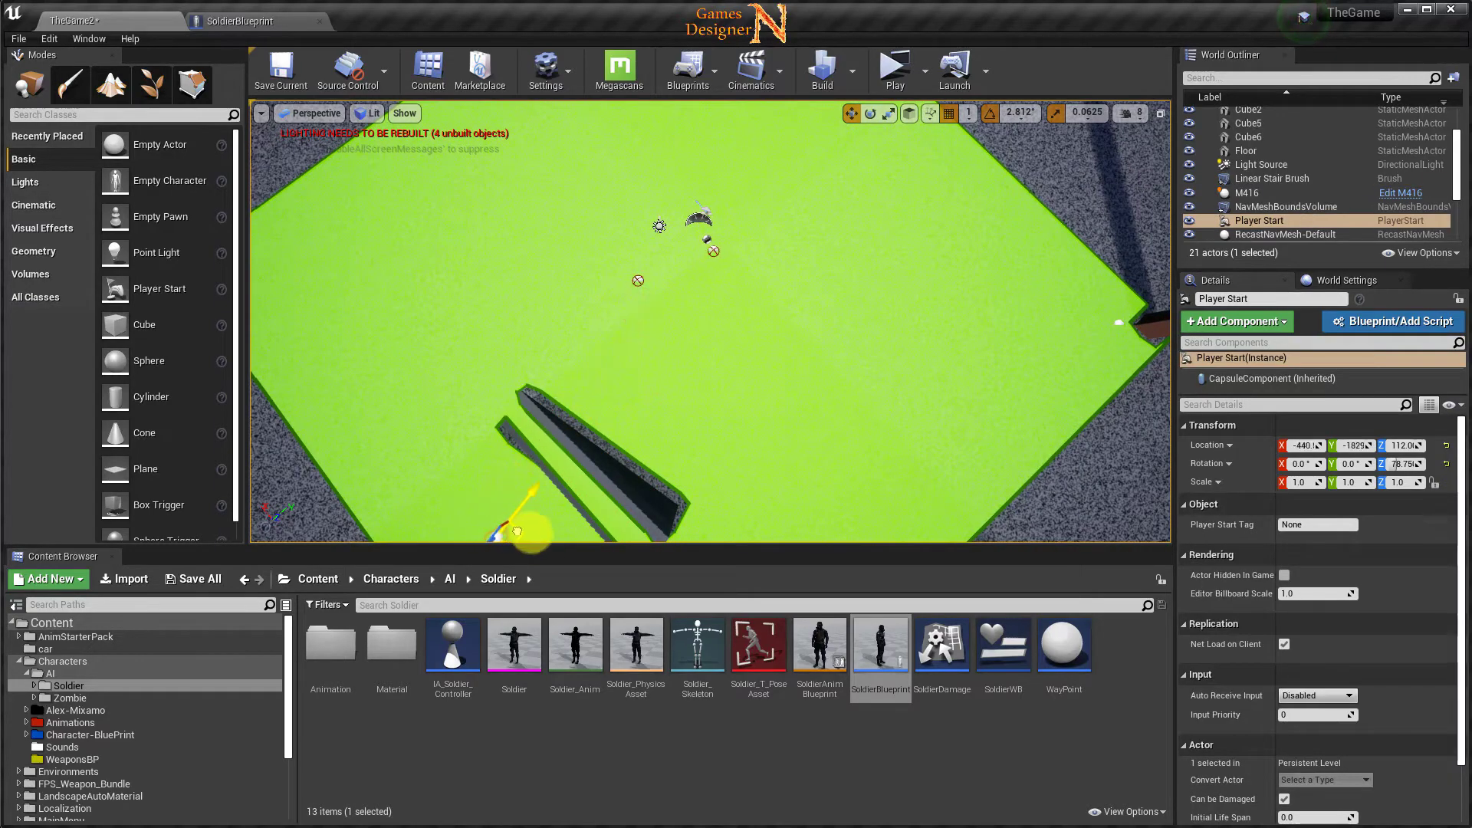
Move the M416 and AK47 weapons down beside the ramp.
{"action": "right_click_drag", "start_coordinate": [674, 417], "coordinate": [821, 437]}
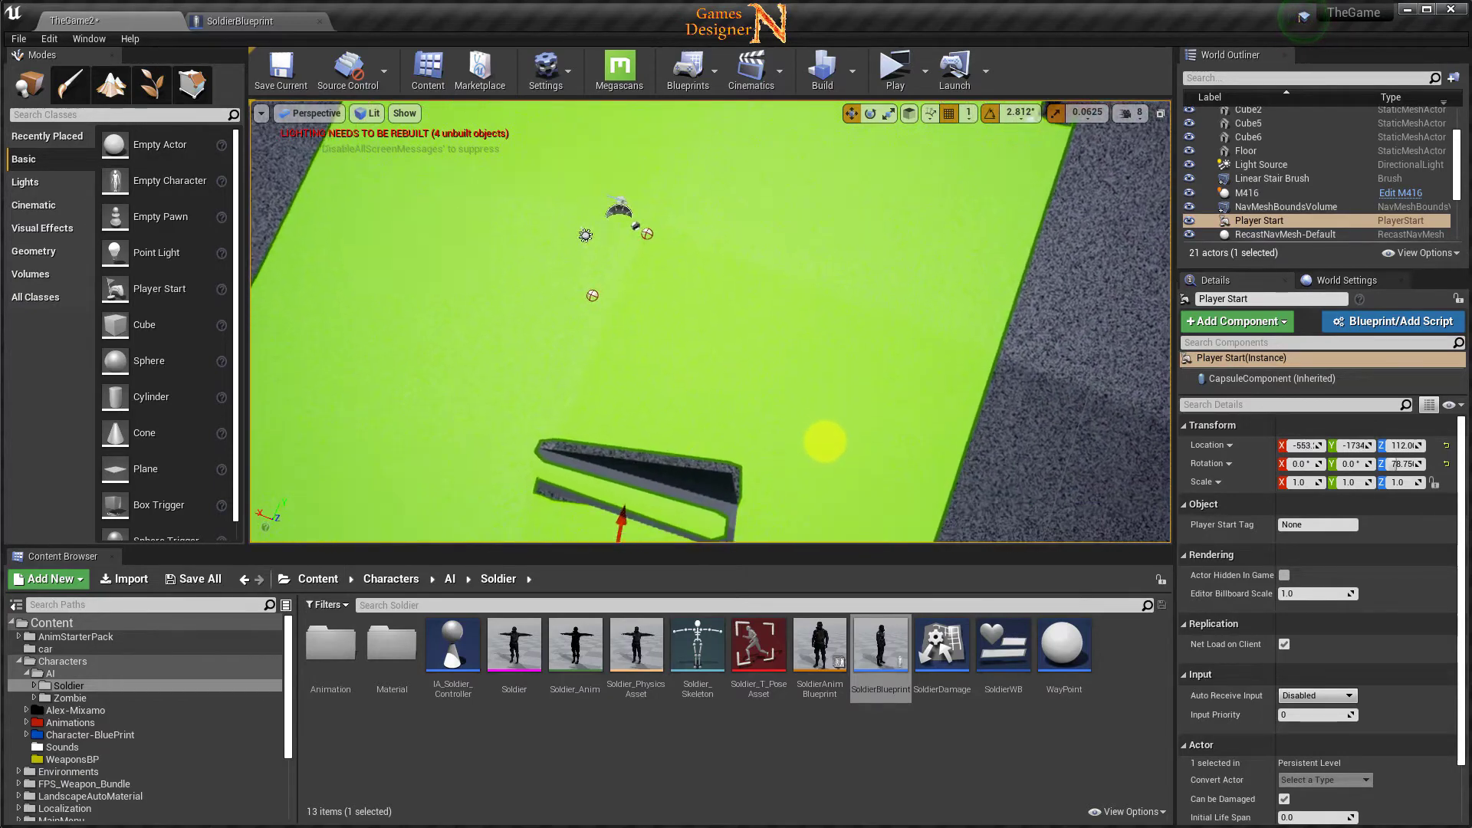
{"action": "right_click_drag", "start_coordinate": [598, 338], "coordinate": [680, 257]}
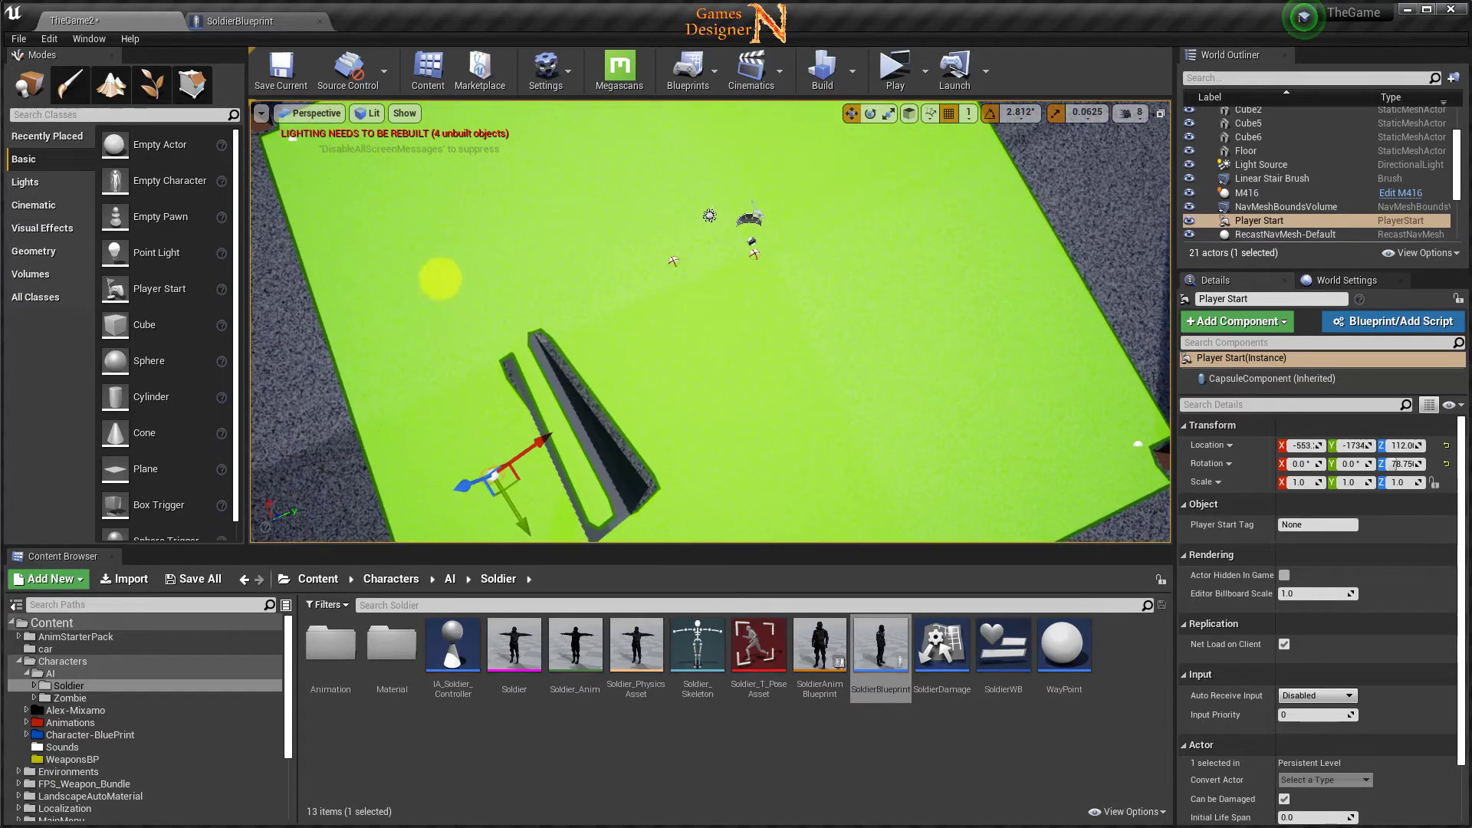
{"action": "left_click", "coordinate": [672, 259]}
{"action": "mouse_move", "coordinate": [687, 243]}
{"action": "left_mouse_down"}
{"action": "mouse_move", "coordinate": [641, 289]}
{"action": "mouse_move", "coordinate": [555, 437]}
{"action": "left_mouse_up"}
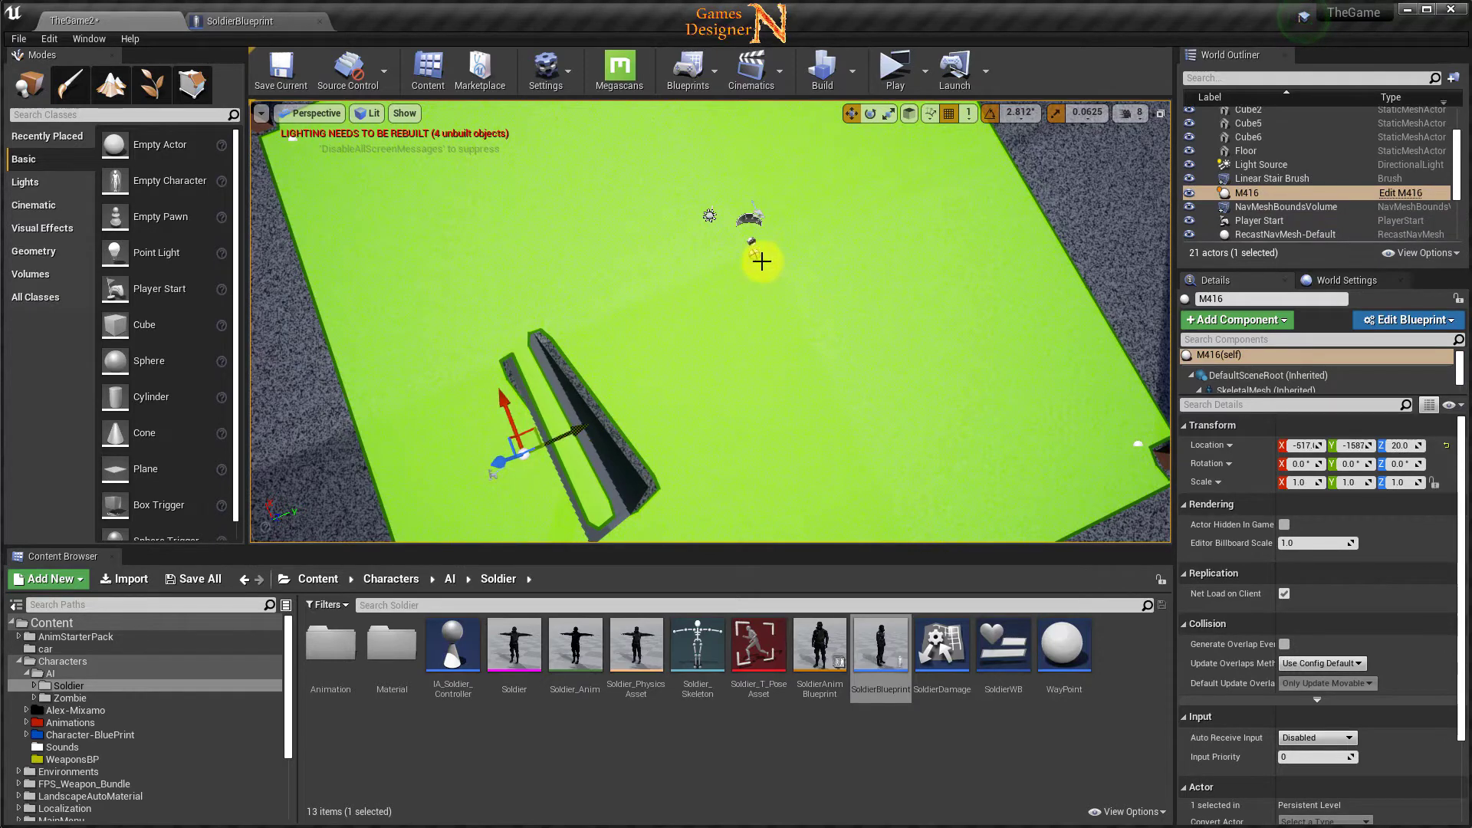
{"action": "left_click", "coordinate": [755, 251]}
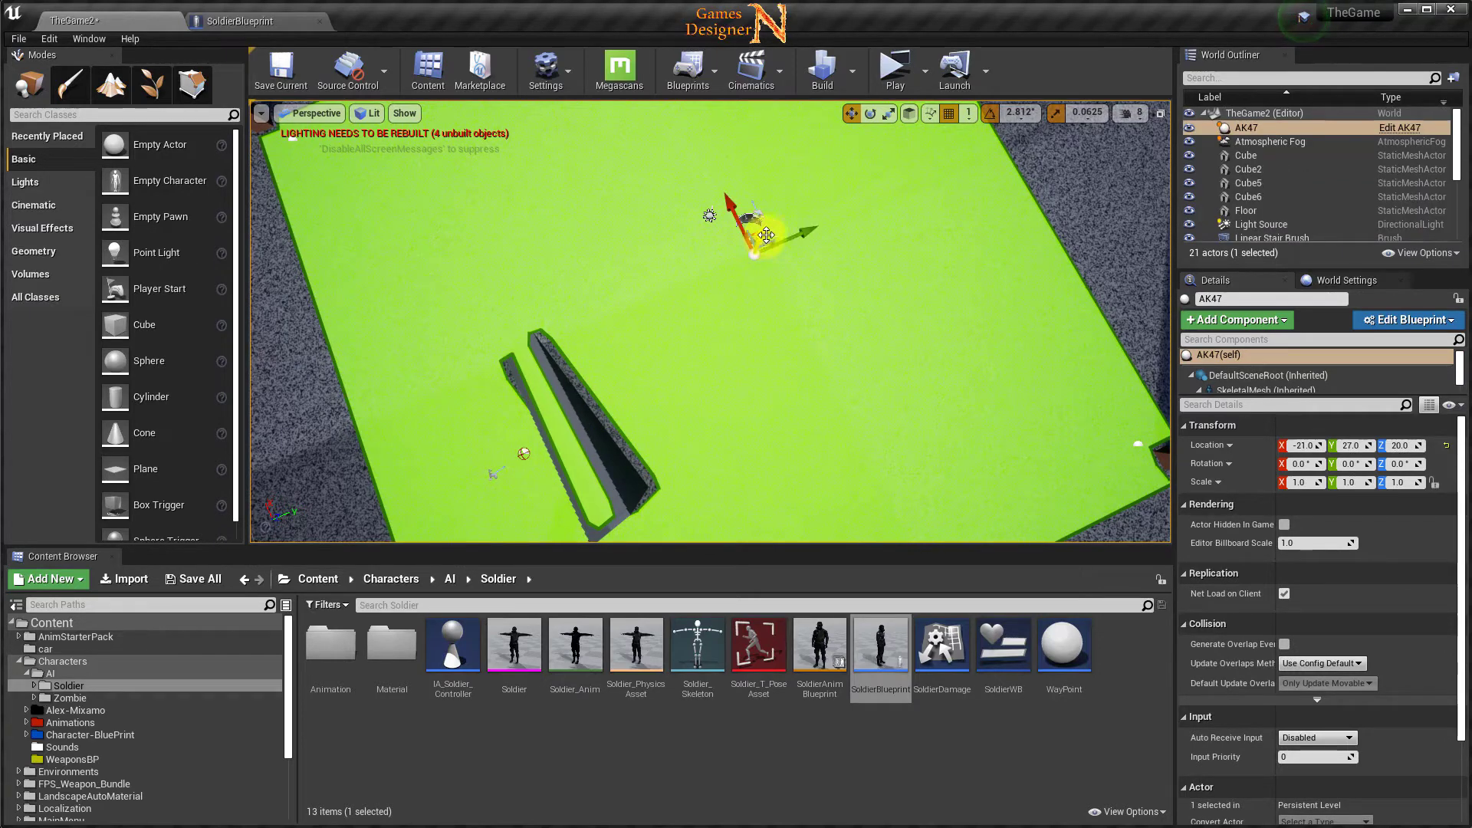
{"action": "left_click_drag", "start_coordinate": [766, 234], "coordinate": [565, 462]}
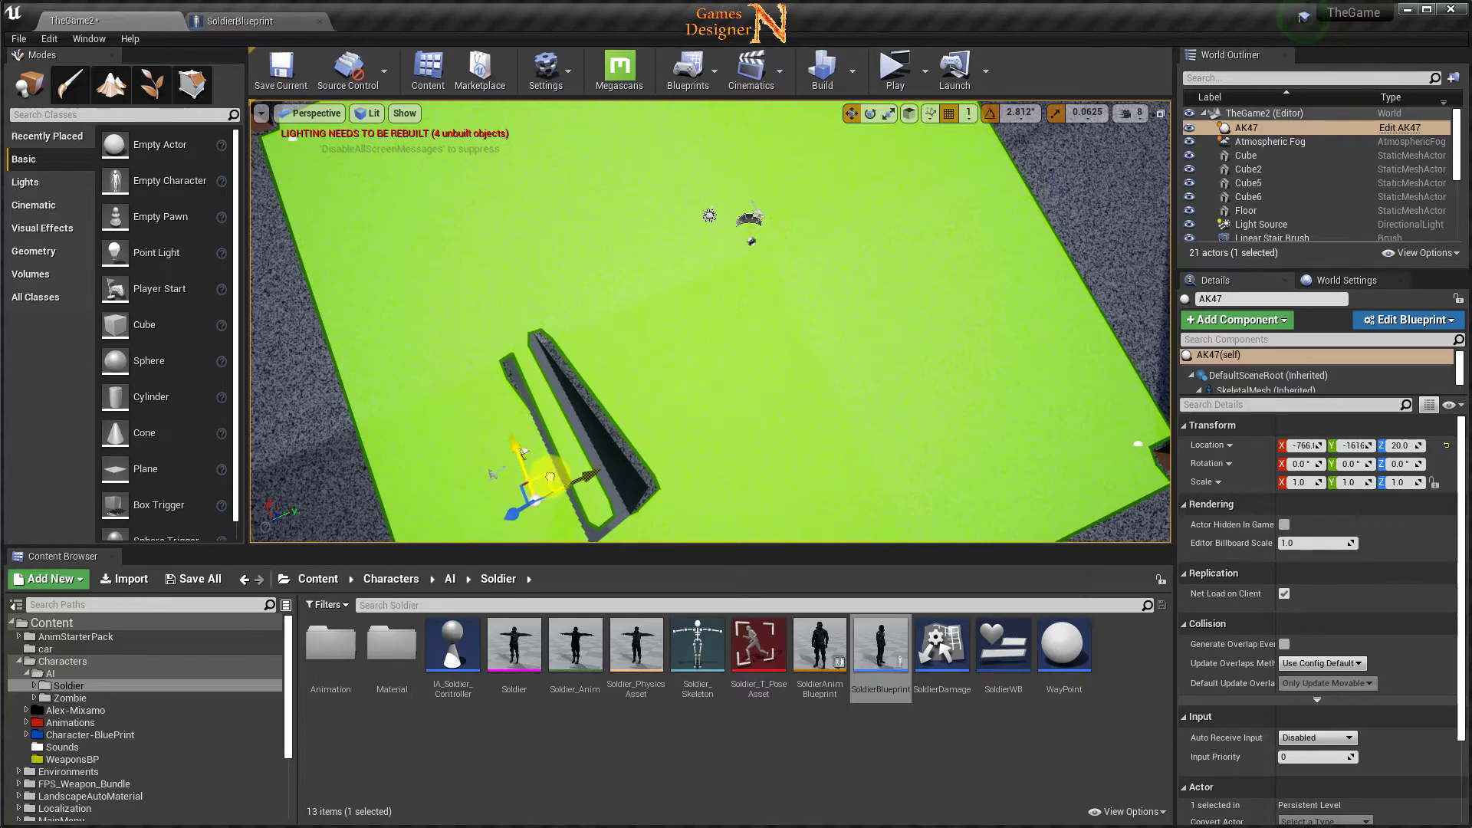
{"action": "mouse_move", "coordinate": [549, 477]}
{"action": "right_mouse_down"}
{"action": "mouse_move", "coordinate": [1106, 239]}
{"action": "mouse_move", "coordinate": [747, 357]}
{"action": "right_mouse_up"}
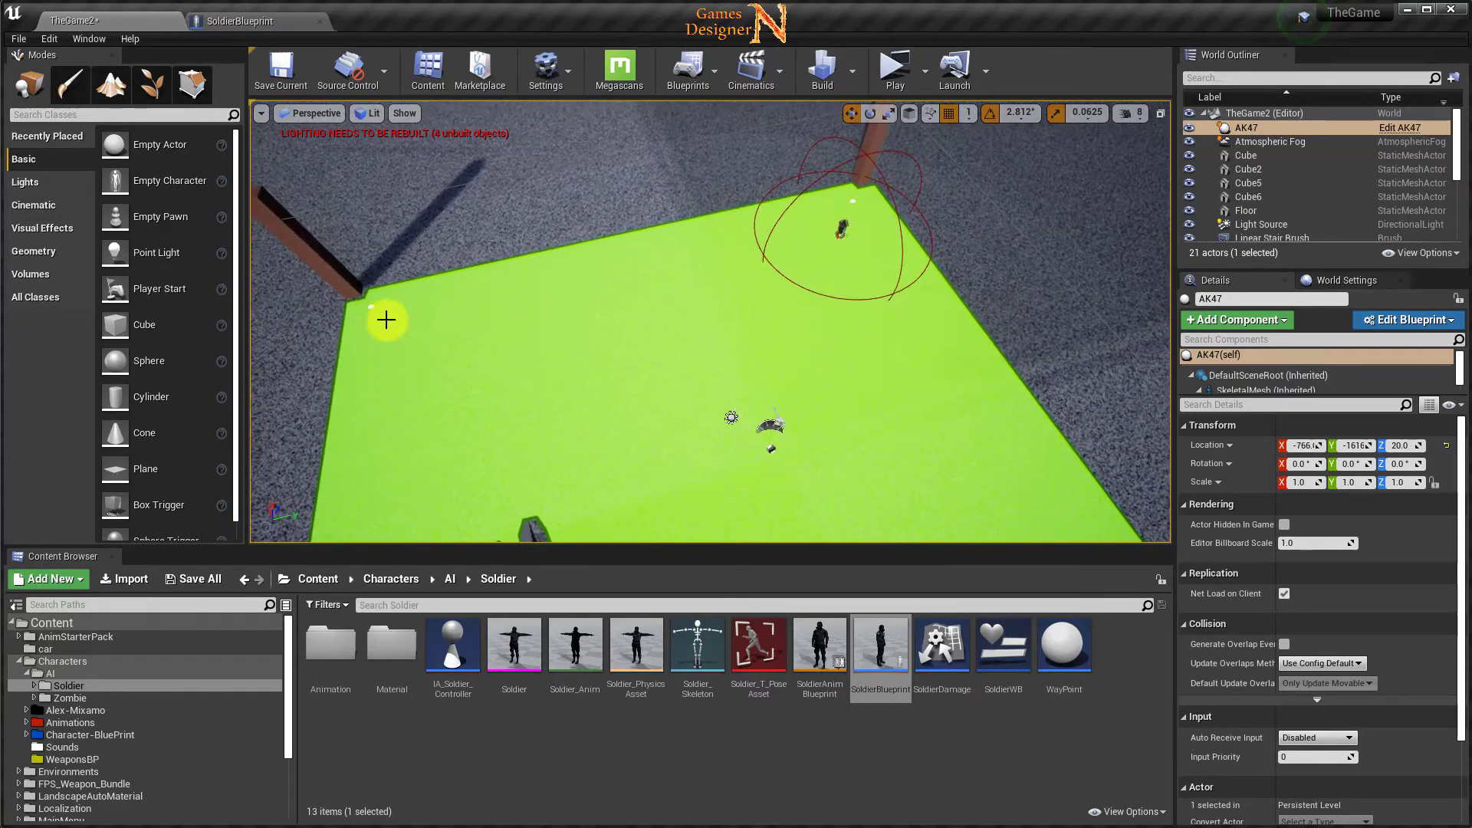
Reposition WayPoint inside the red circle and move WayPoint2 across the floor.
{"action": "left_click", "coordinate": [371, 306]}
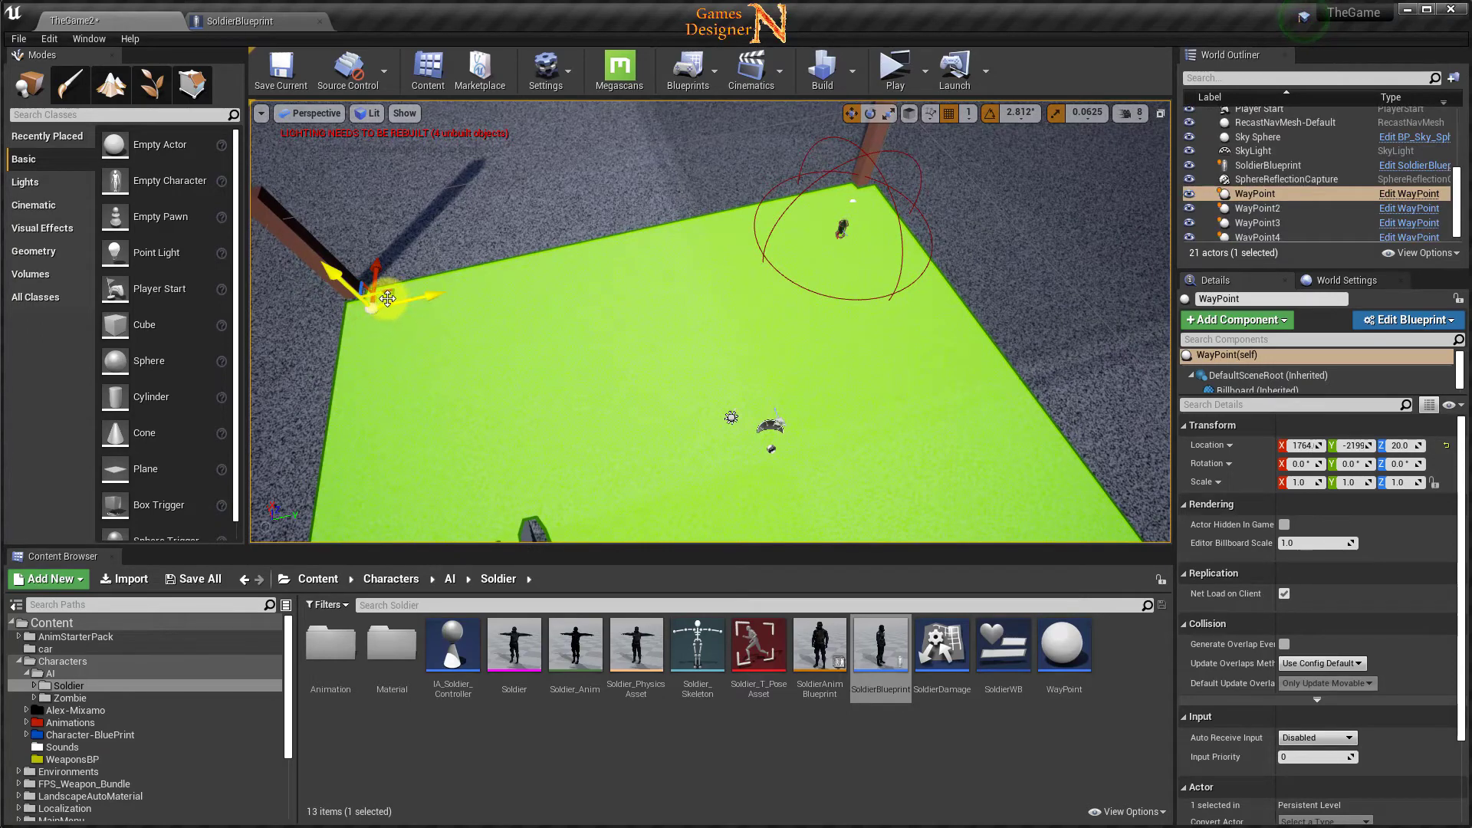
{"action": "mouse_move", "coordinate": [394, 293]}
{"action": "left_mouse_down"}
{"action": "mouse_move", "coordinate": [657, 318]}
{"action": "mouse_move", "coordinate": [832, 307]}
{"action": "left_mouse_up"}
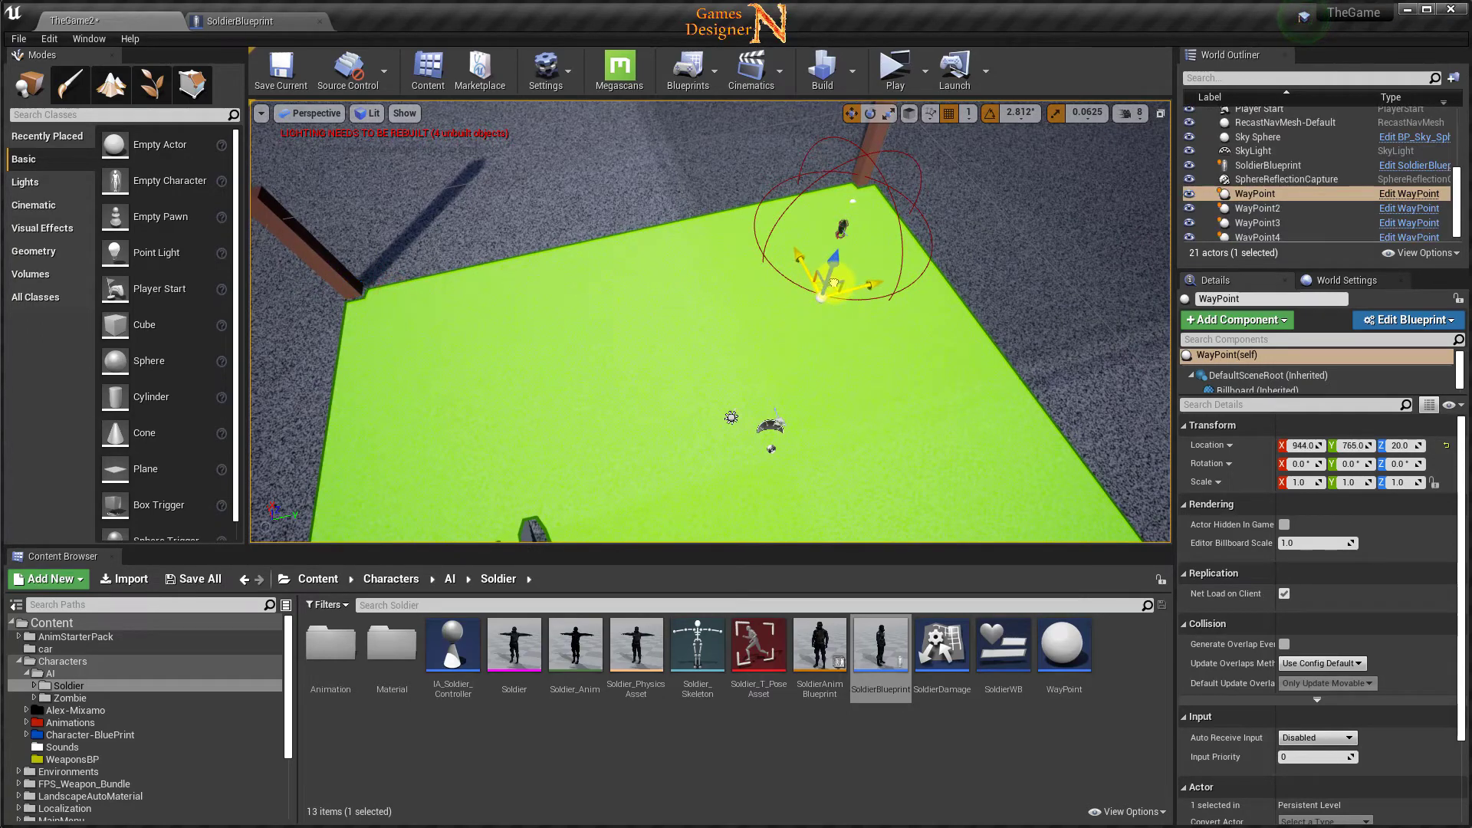
{"action": "right_click_drag", "start_coordinate": [614, 384], "coordinate": [991, 392]}
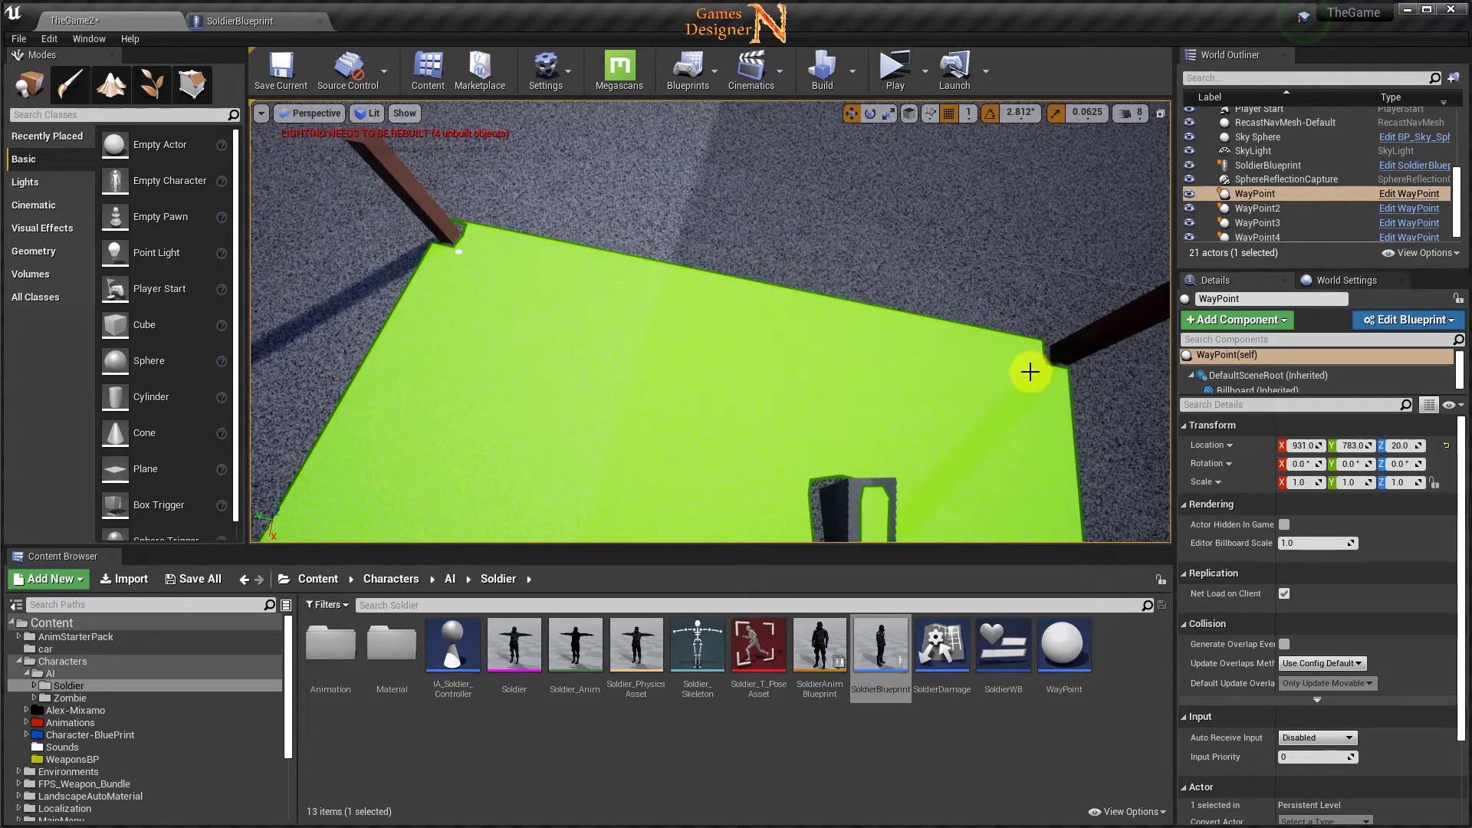
{"action": "left_click", "coordinate": [1031, 372]}
{"action": "left_click_drag", "start_coordinate": [1017, 387], "coordinate": [495, 330]}
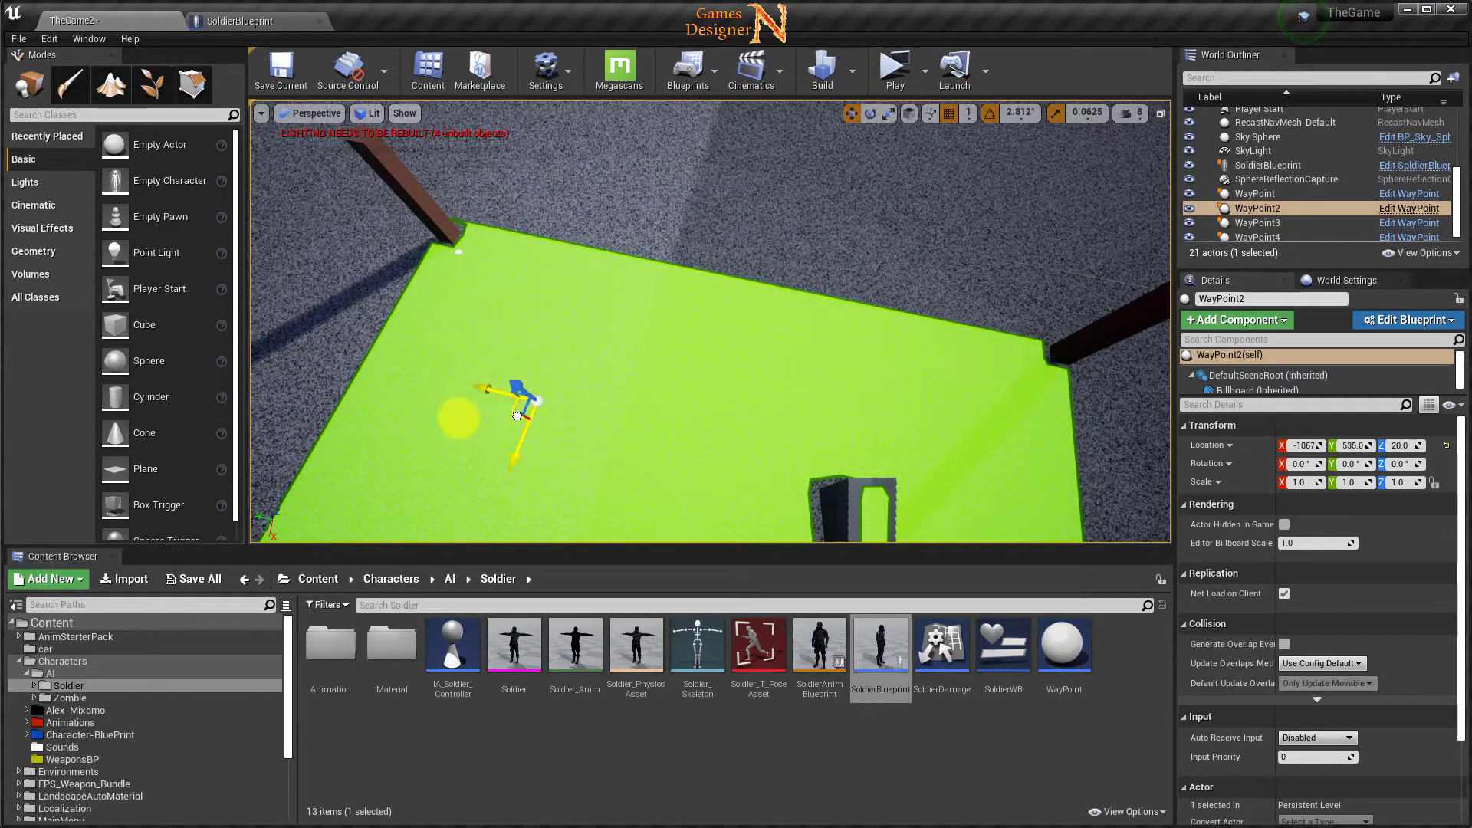
{"action": "key", "text": "f"}
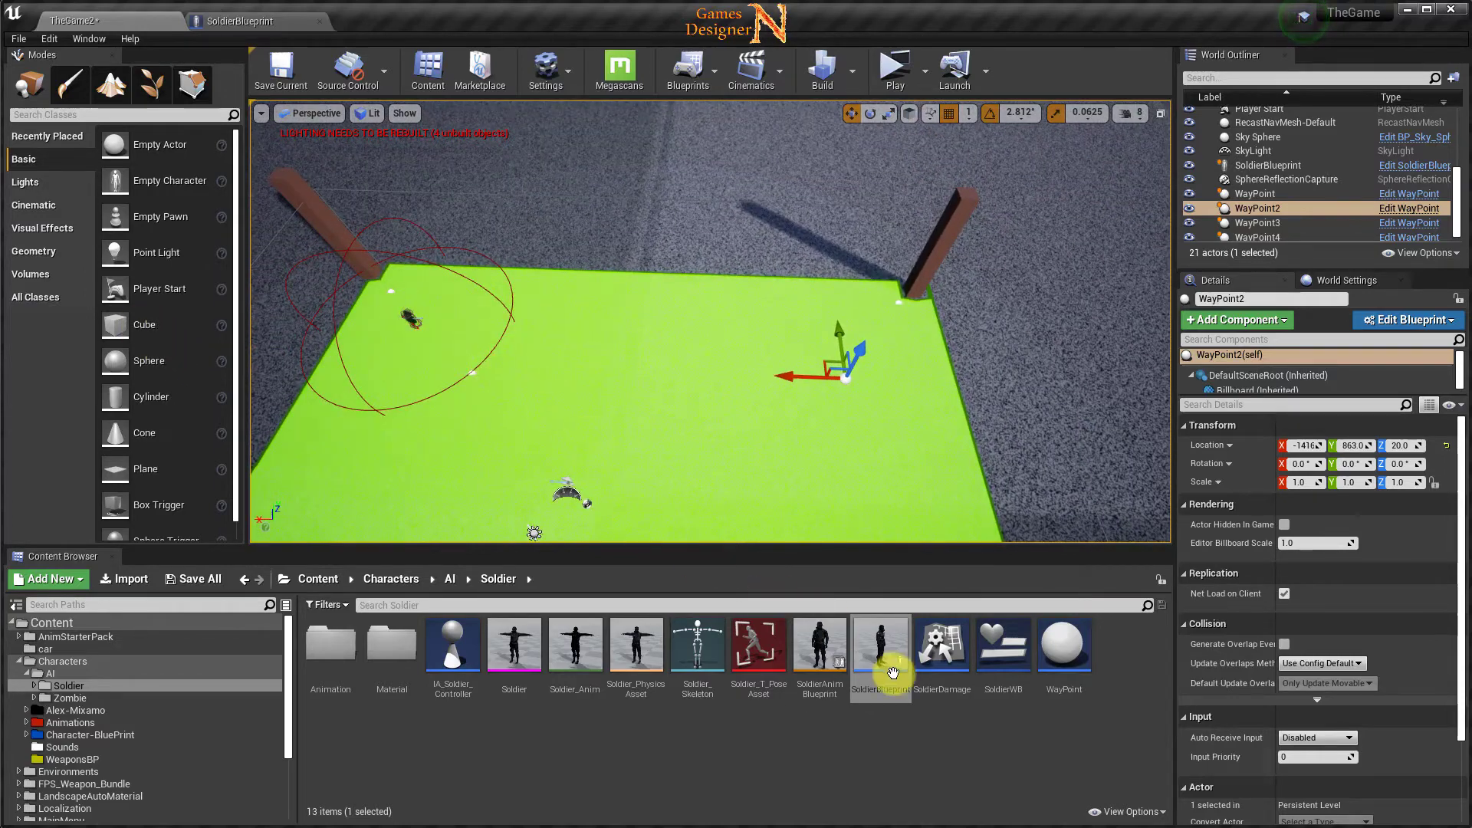
Drop a second SoldierBlueprint from the Content Browser onto the floor near the waypoint.
{"action": "mouse_move", "coordinate": [881, 651]}
{"action": "left_mouse_down"}
{"action": "mouse_move", "coordinate": [849, 444]}
{"action": "mouse_move", "coordinate": [858, 415]}
{"action": "left_mouse_up"}
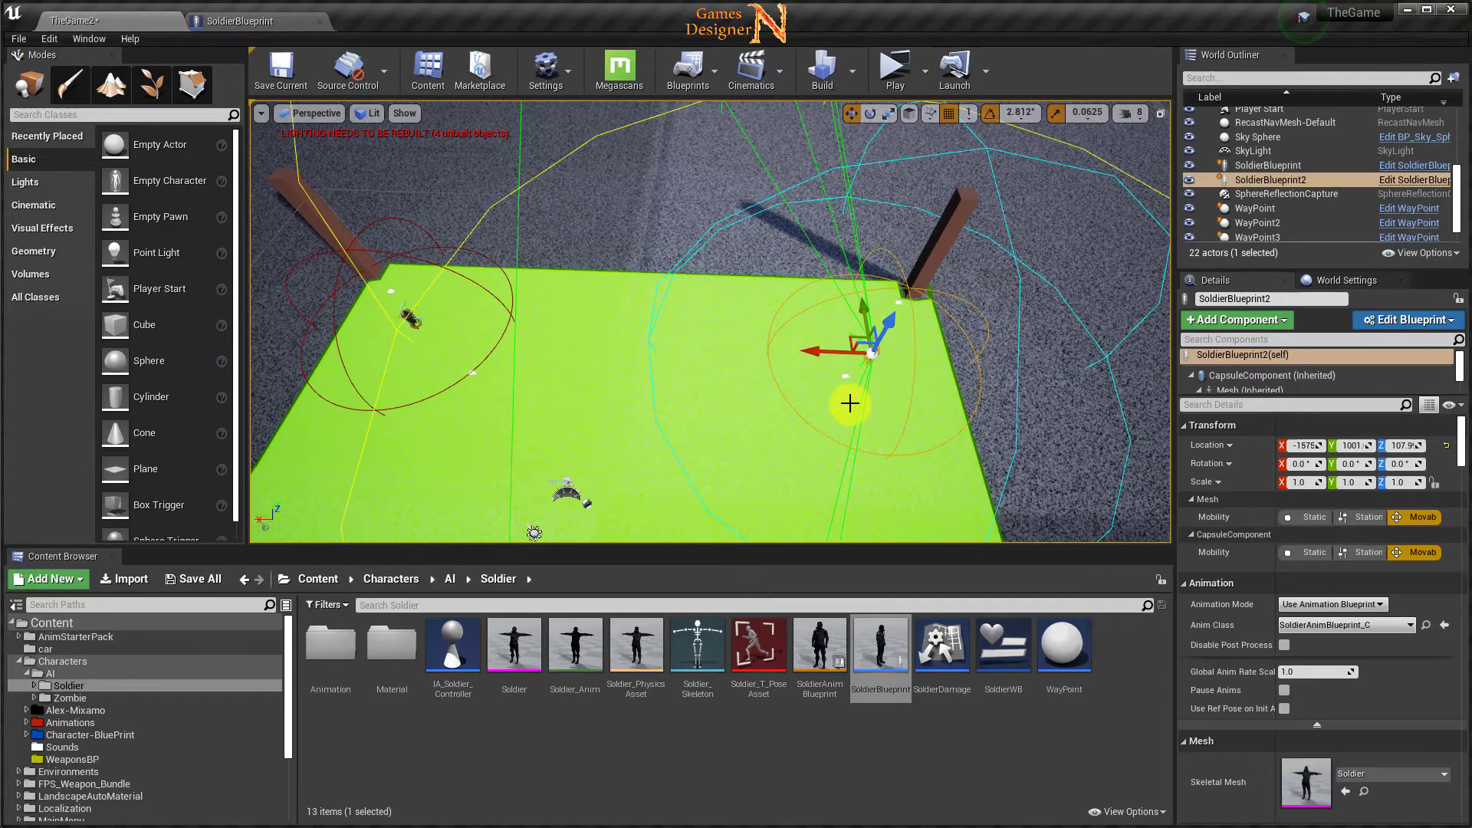
{"action": "scroll", "coordinate": [850, 403], "scroll_direction": "up", "scroll_amount": 10}
{"action": "mouse_move", "coordinate": [852, 407]}
{"action": "right_mouse_down"}
{"action": "mouse_move", "coordinate": [945, 302]}
{"action": "mouse_move", "coordinate": [993, 343]}
{"action": "mouse_move", "coordinate": [795, 289]}
{"action": "right_mouse_up"}
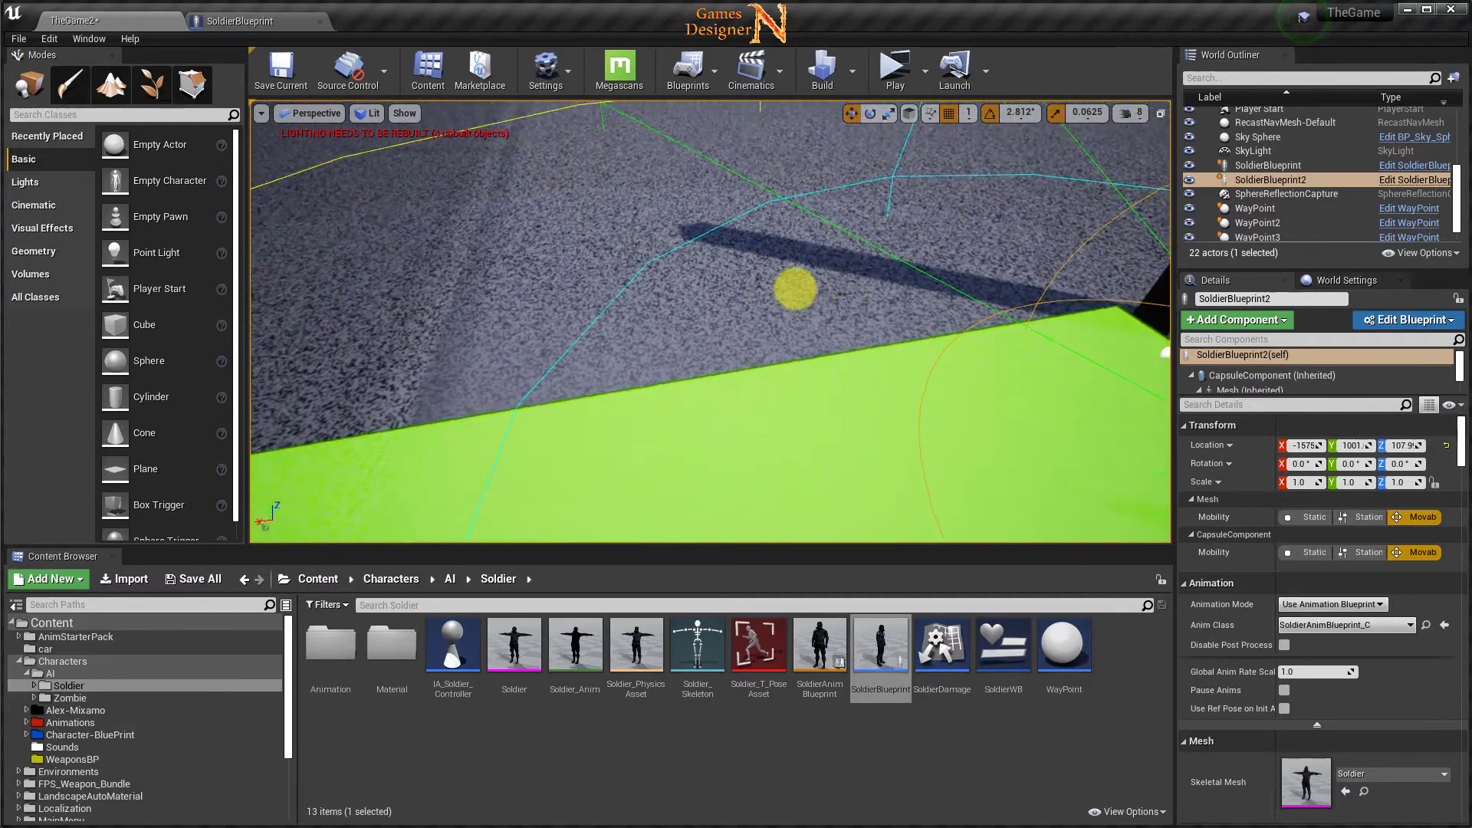
{"action": "right_click_drag", "start_coordinate": [795, 289], "coordinate": [989, 371]}
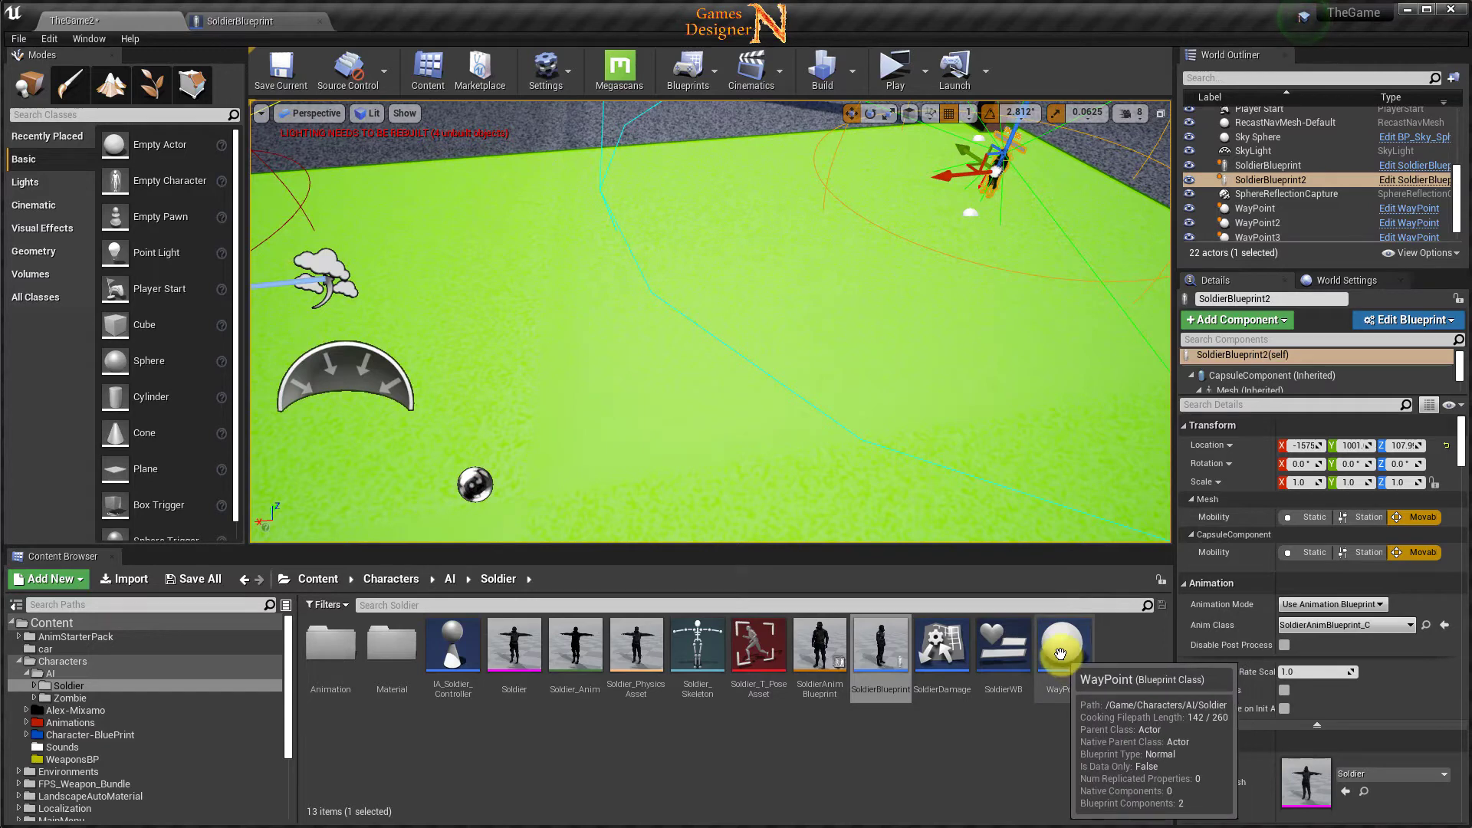
Drop WayPoint5 and WayPoint6 from the Content Browser onto the floor beside the second soldier.
{"action": "right_click_drag", "start_coordinate": [932, 412], "coordinate": [748, 395]}
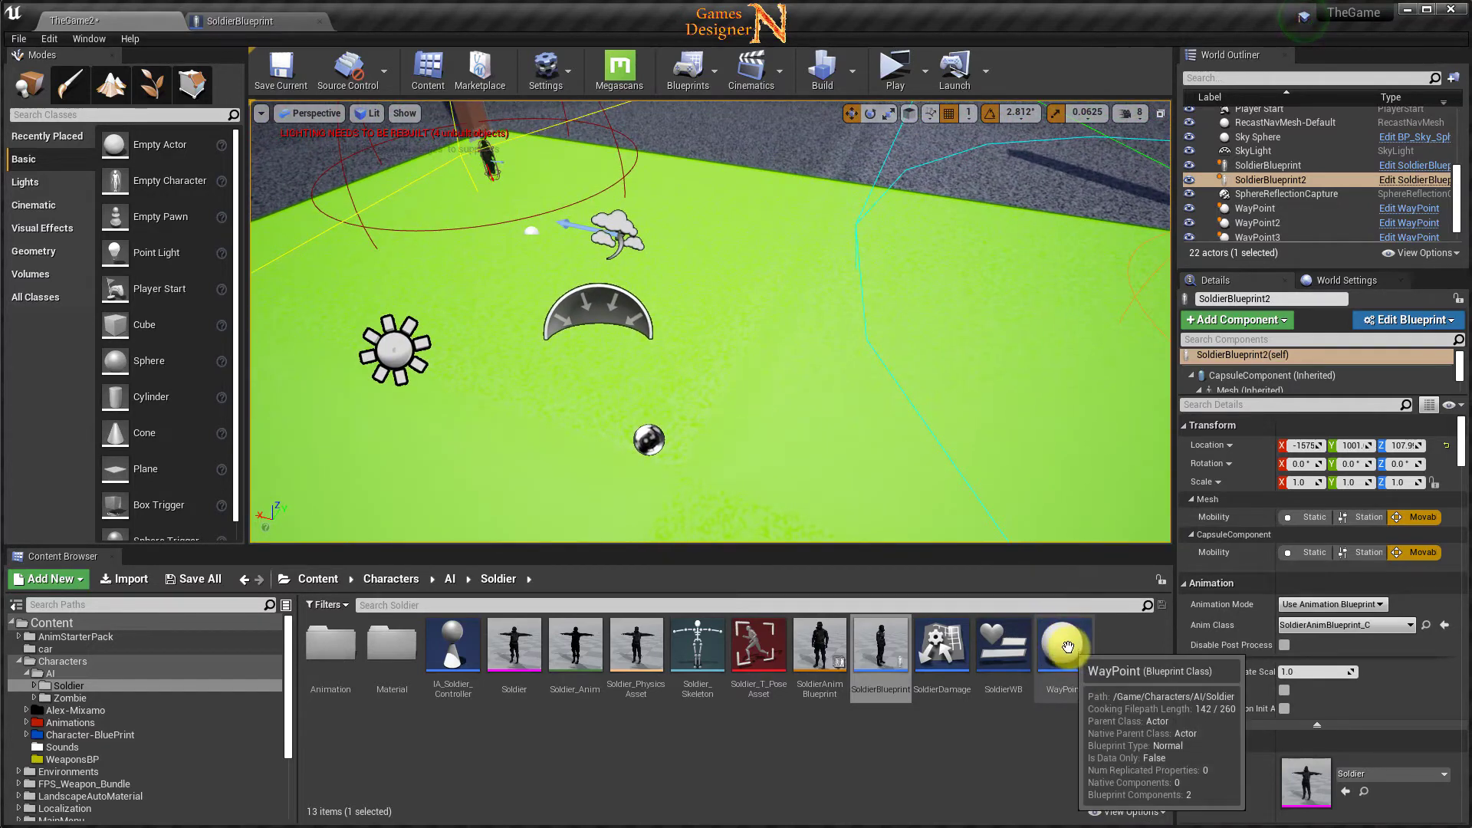
{"action": "left_click_drag", "start_coordinate": [1058, 642], "coordinate": [588, 220]}
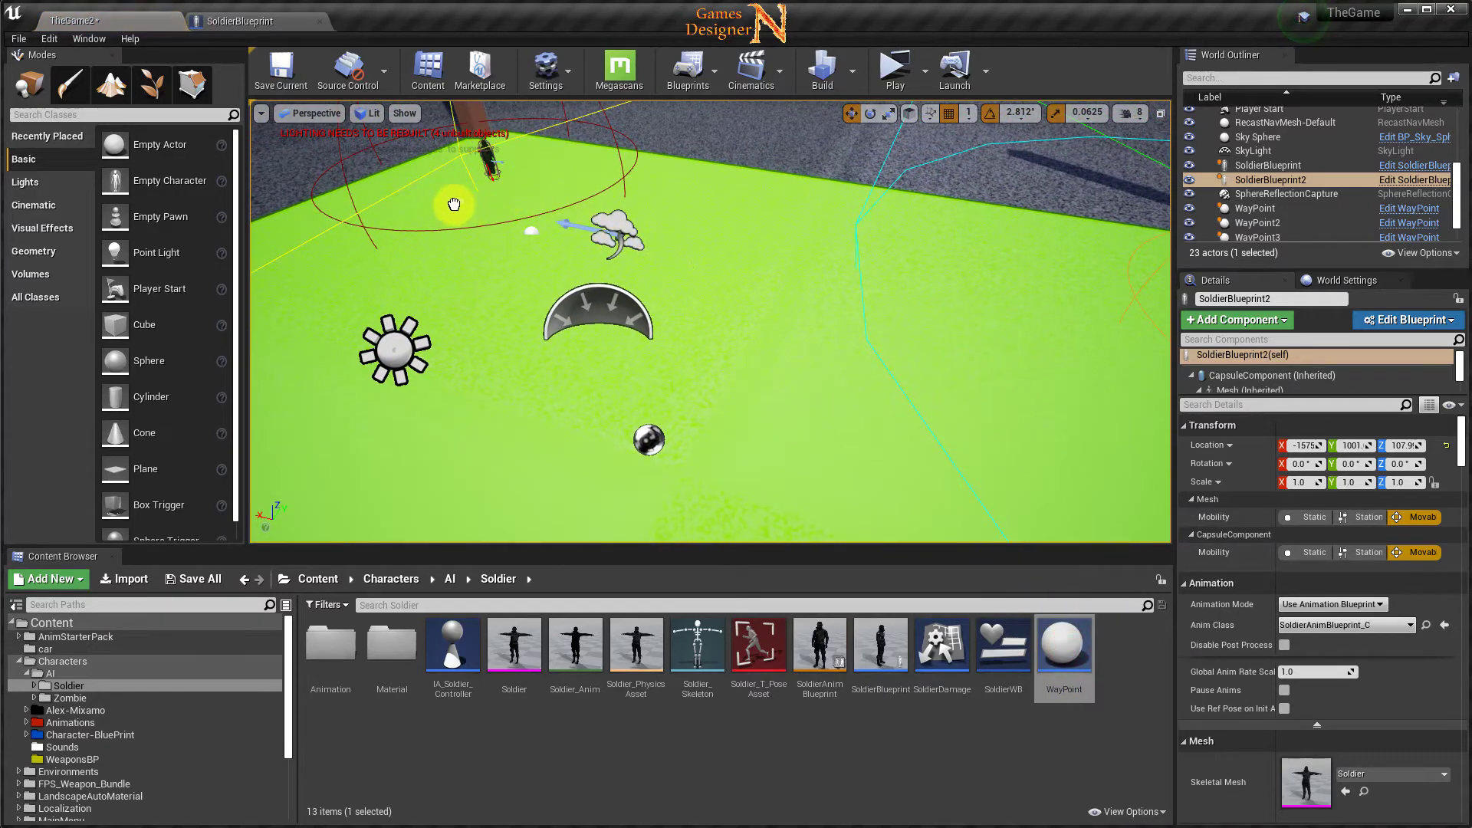
{"action": "left_click_drag", "start_coordinate": [454, 204], "coordinate": [454, 205]}
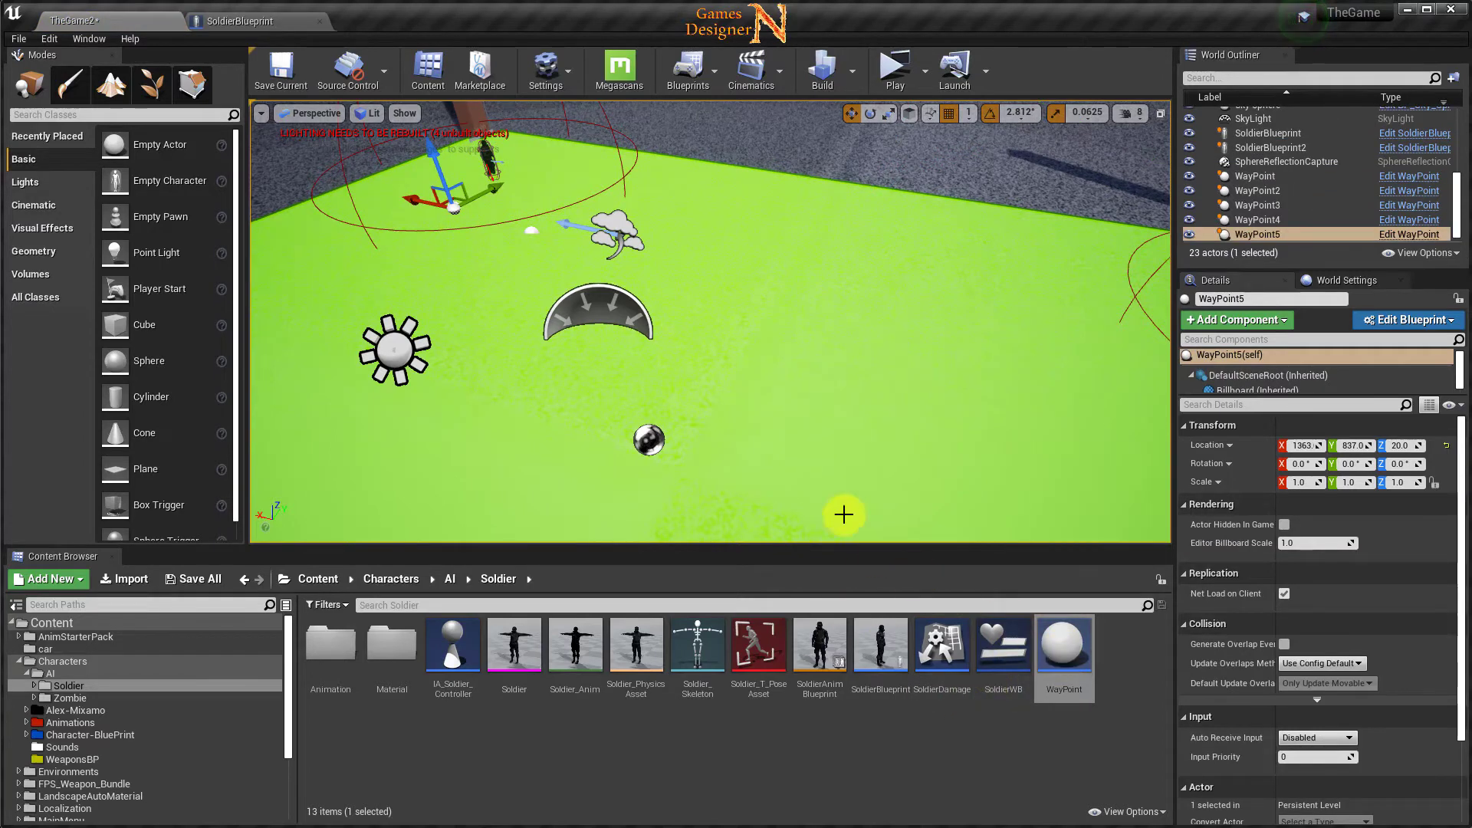
{"action": "mouse_move", "coordinate": [895, 458]}
{"action": "right_mouse_down"}
{"action": "mouse_move", "coordinate": [957, 476]}
{"action": "mouse_move", "coordinate": [896, 482]}
{"action": "right_mouse_up"}
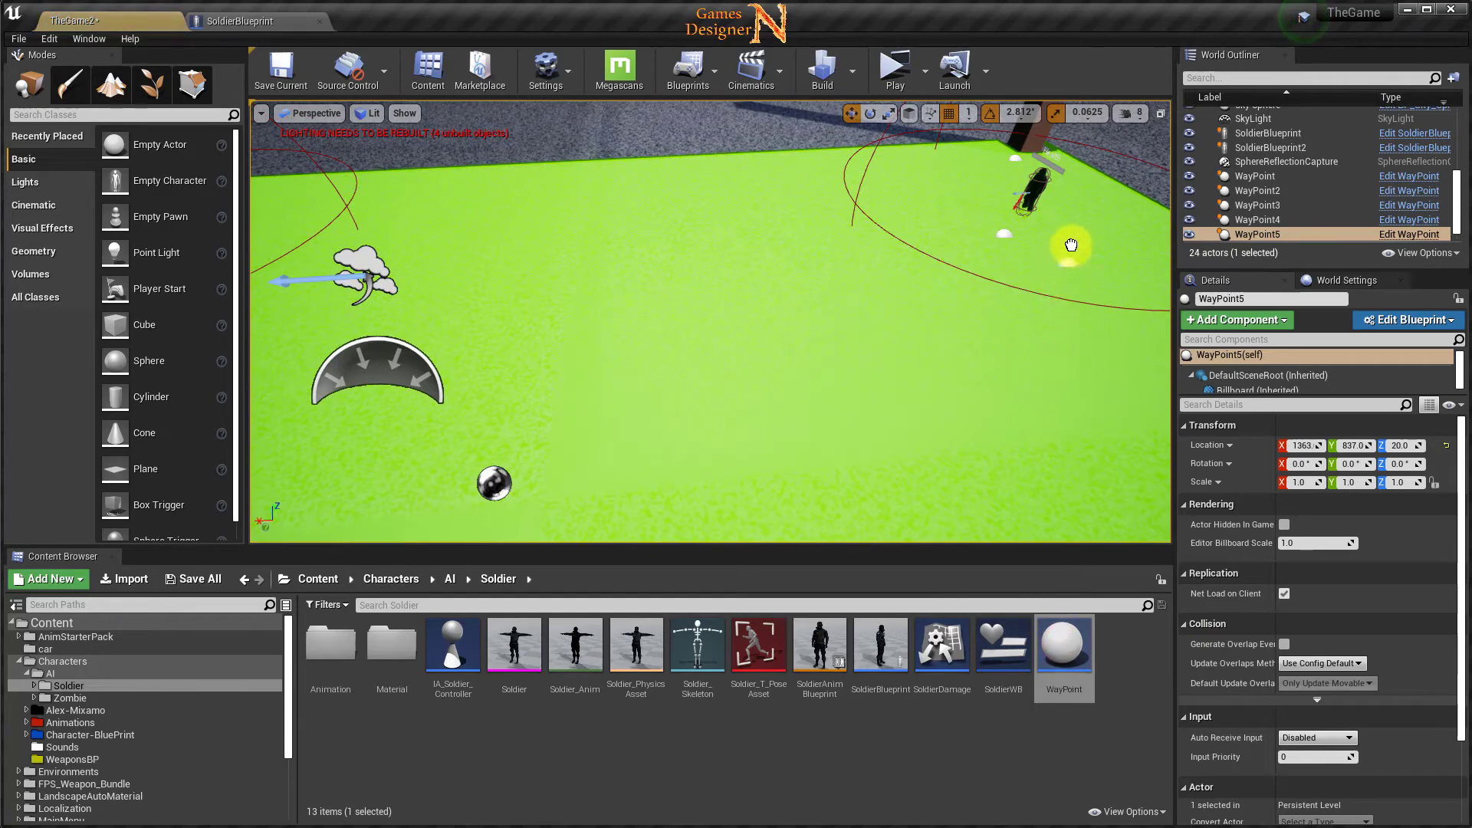
{"action": "mouse_move", "coordinate": [1055, 640]}
{"action": "left_mouse_down"}
{"action": "mouse_move", "coordinate": [1006, 210]}
{"action": "mouse_move", "coordinate": [991, 203]}
{"action": "left_mouse_up"}
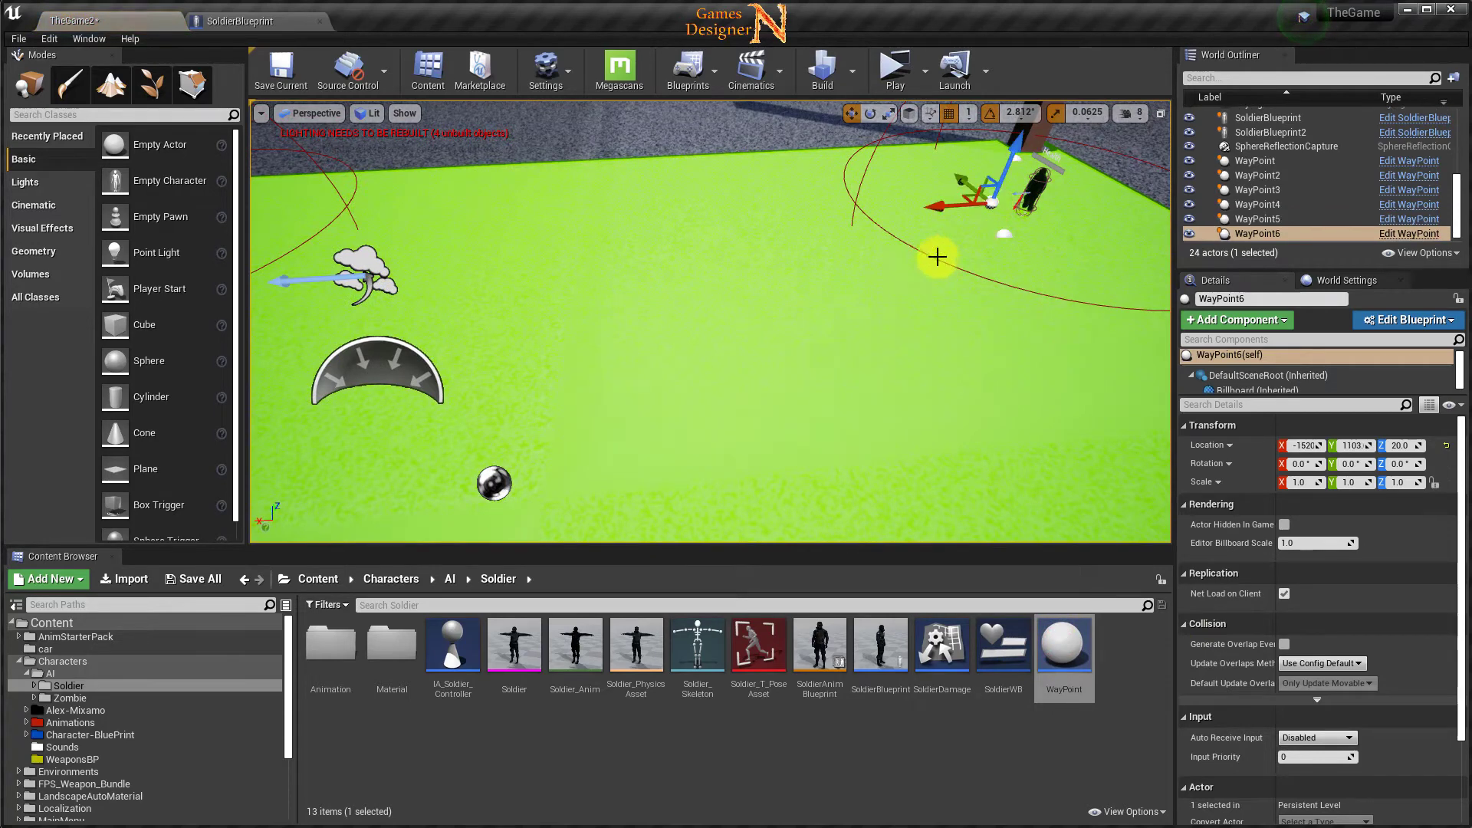
{"action": "right_click_drag", "start_coordinate": [936, 257], "coordinate": [914, 246]}
{"action": "right_click_drag", "start_coordinate": [921, 307], "coordinate": [1055, 367]}
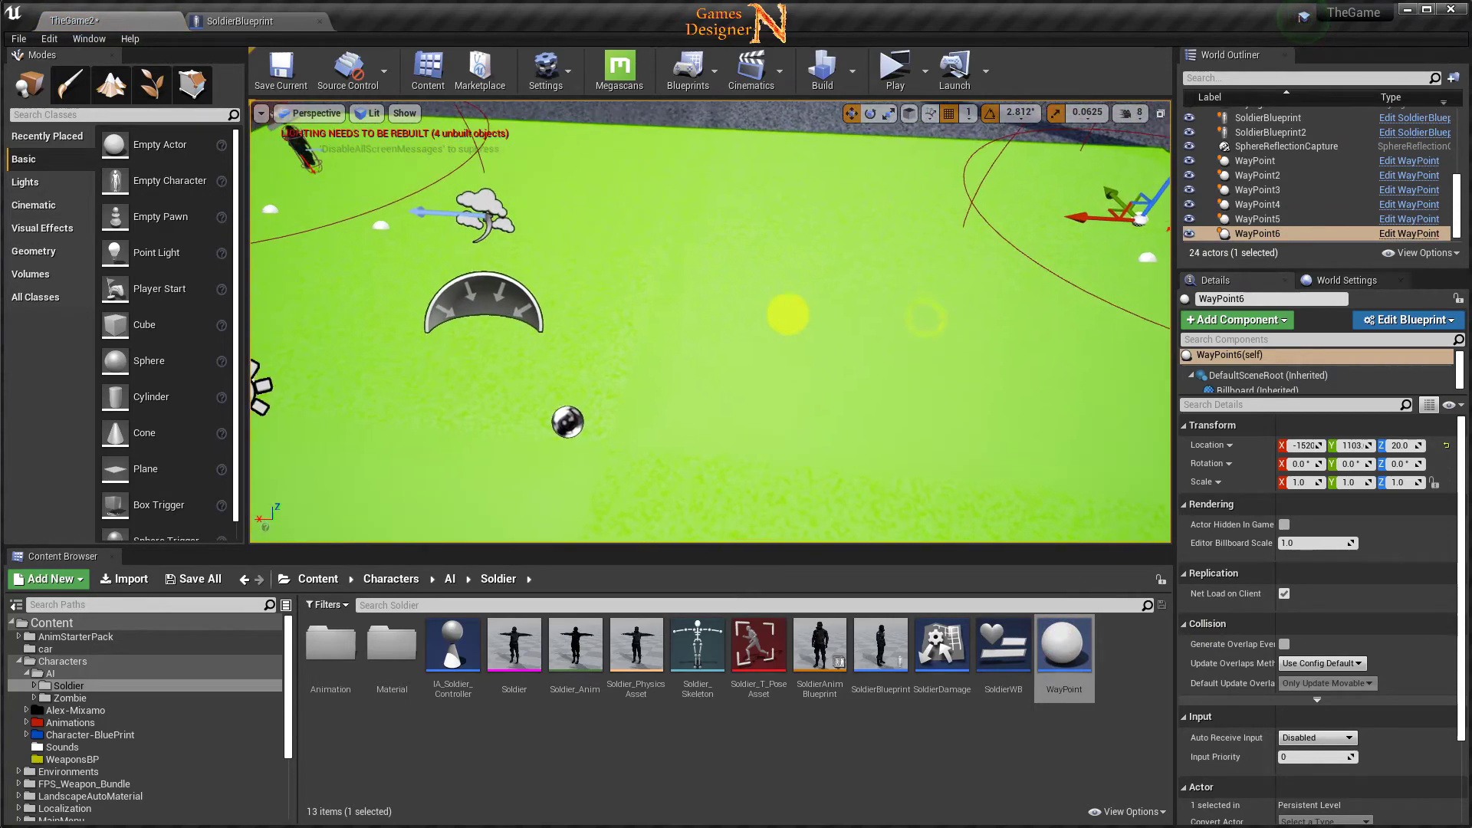
{"action": "mouse_move", "coordinate": [991, 264]}
{"action": "right_mouse_down"}
{"action": "mouse_move", "coordinate": [1107, 256]}
{"action": "mouse_move", "coordinate": [897, 176]}
{"action": "right_mouse_up"}
Select SoldierBlueprint2 and add two entries to its Way Point array.
{"action": "left_click", "coordinate": [898, 170]}
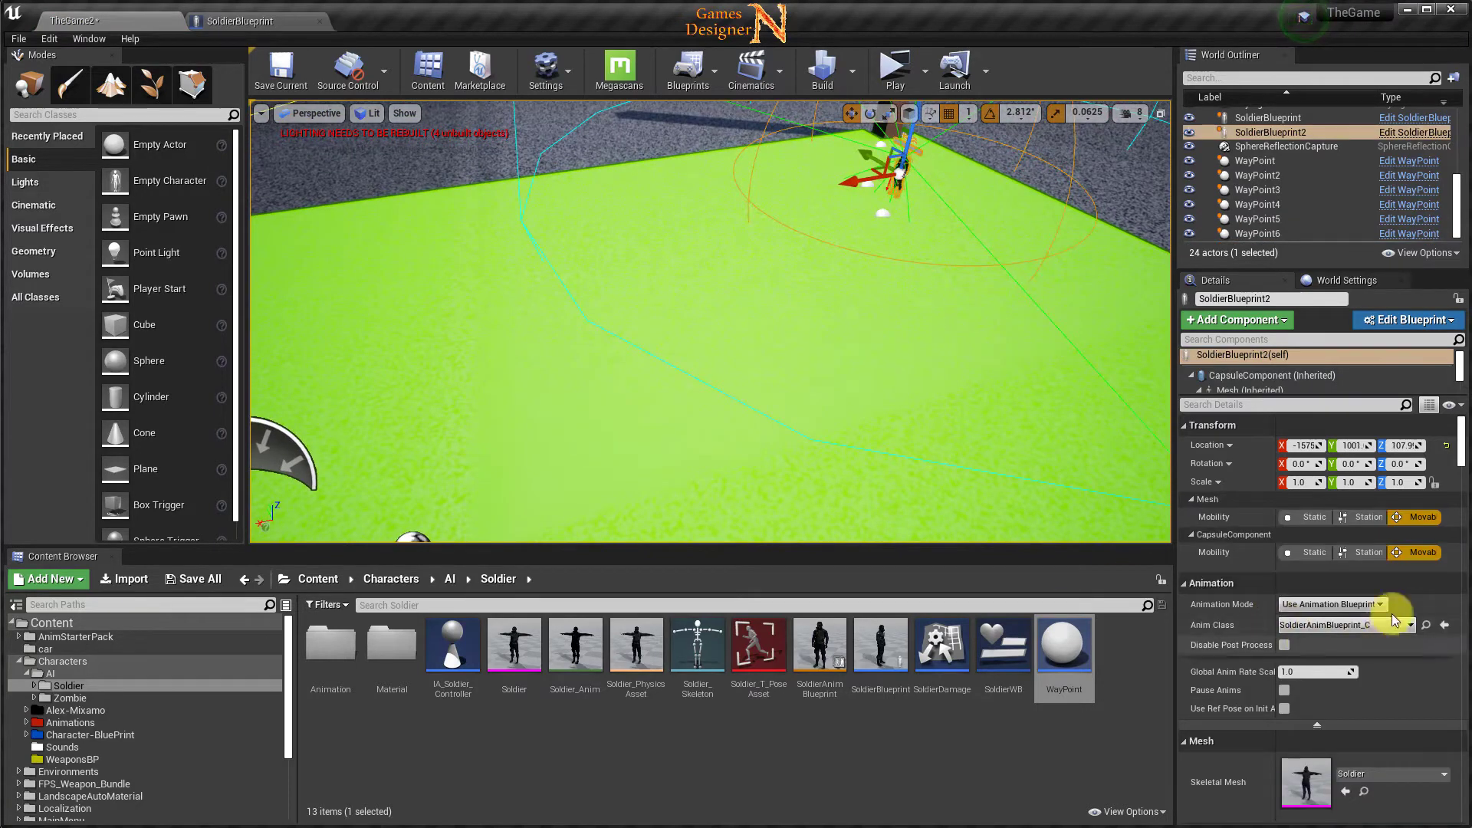
{"action": "scroll", "coordinate": [1394, 606], "scroll_direction": "down", "scroll_amount": 4}
{"action": "scroll", "coordinate": [1396, 638], "scroll_direction": "down", "scroll_amount": 3}
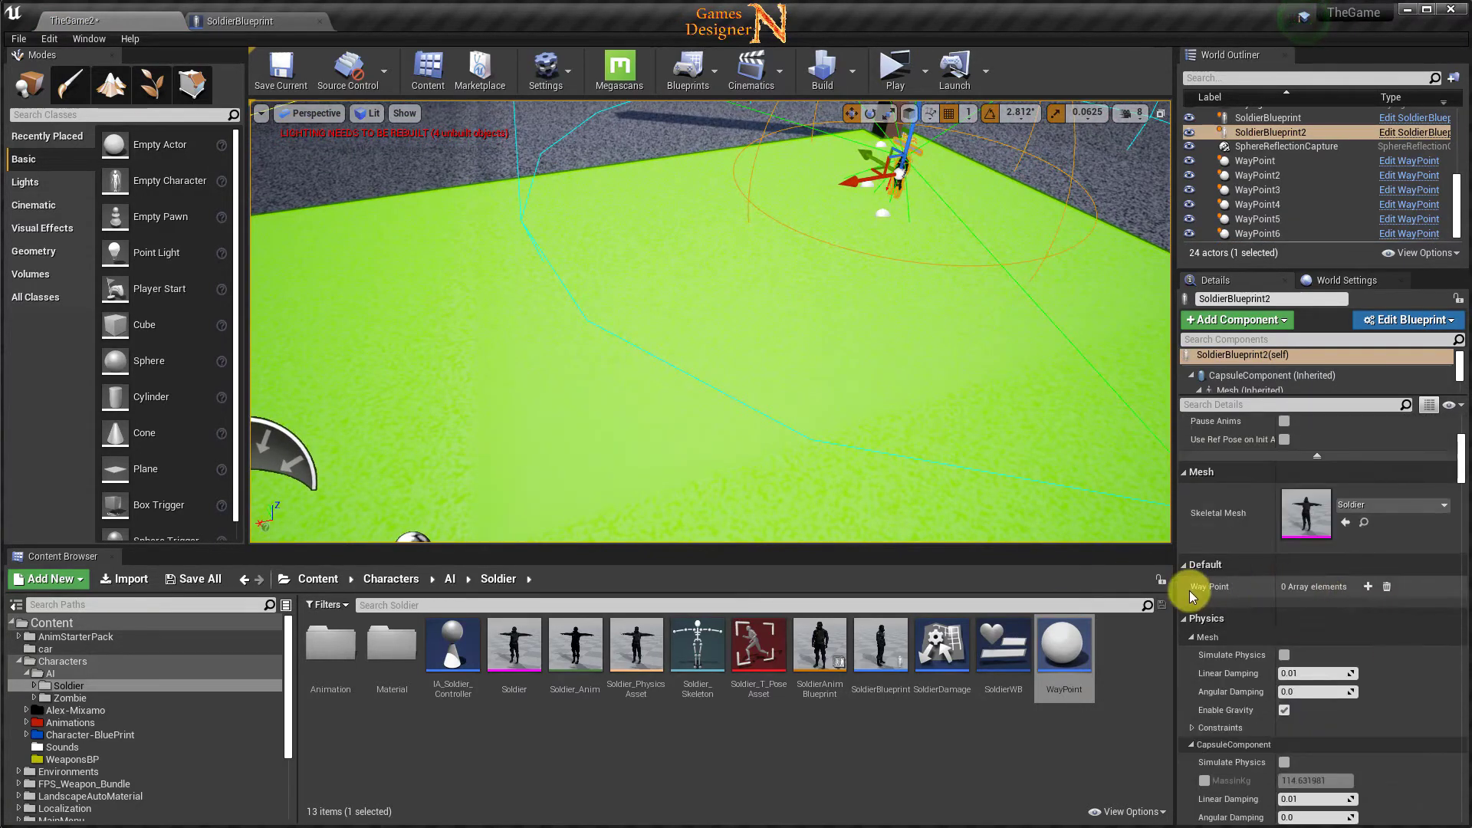
{"action": "left_click", "coordinate": [1368, 586]}
{"action": "left_click", "coordinate": [1369, 587]}
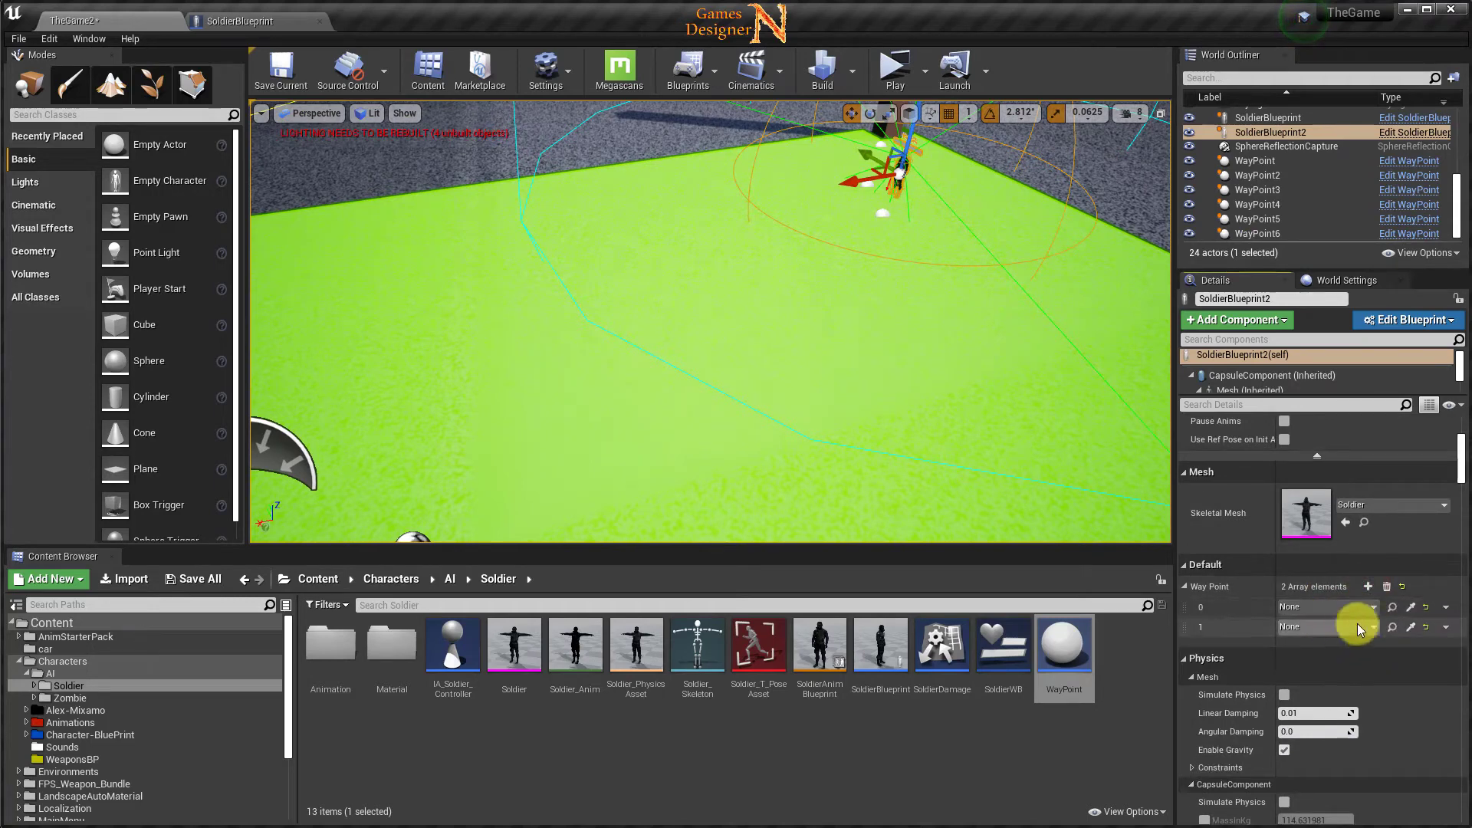
Assign WayPoint6 to Way Point element 0 with the pick-actor eyedropper.
{"action": "left_click", "coordinate": [1410, 607]}
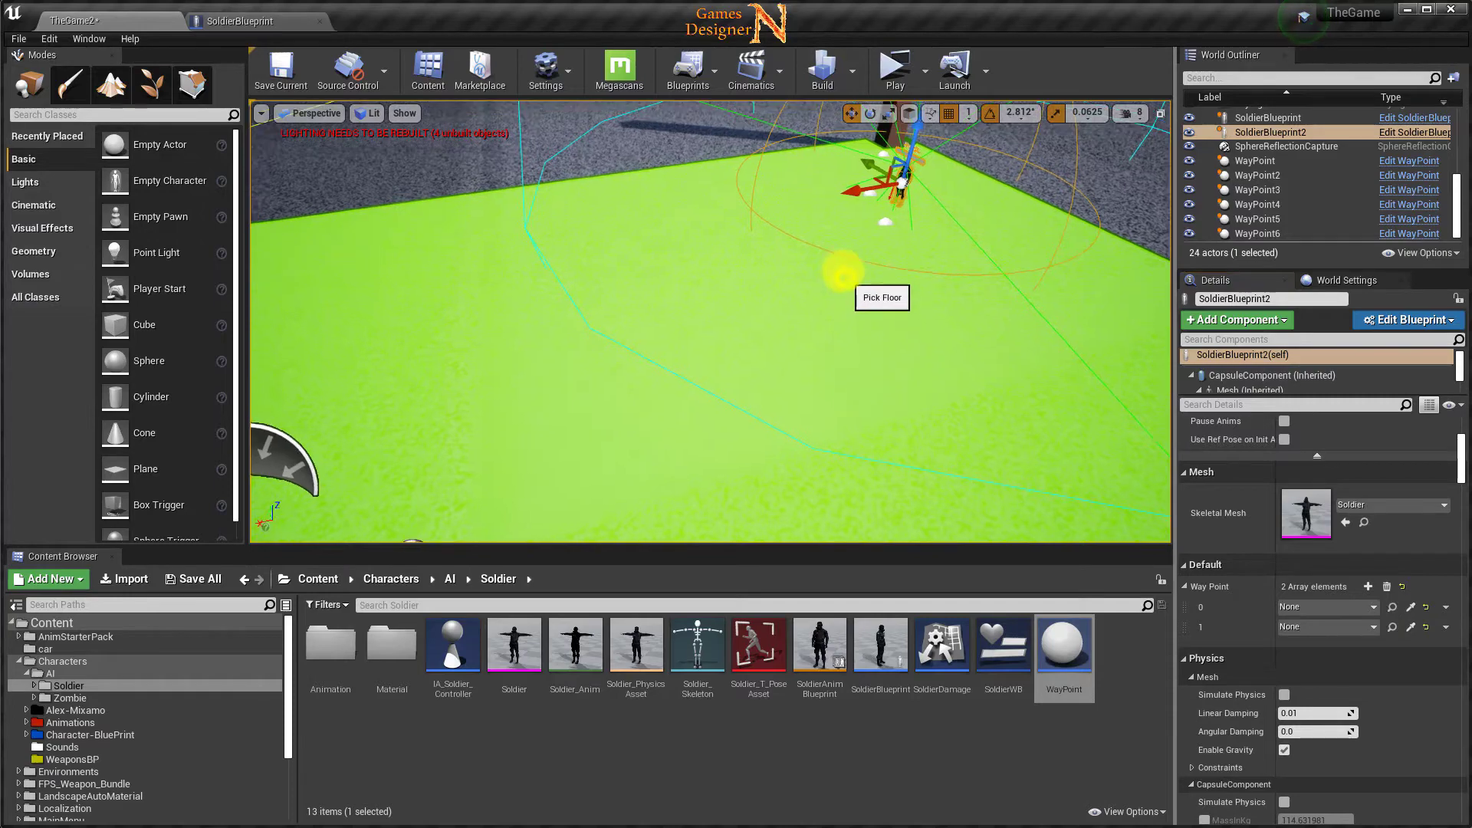
{"action": "left_click", "coordinate": [855, 287]}
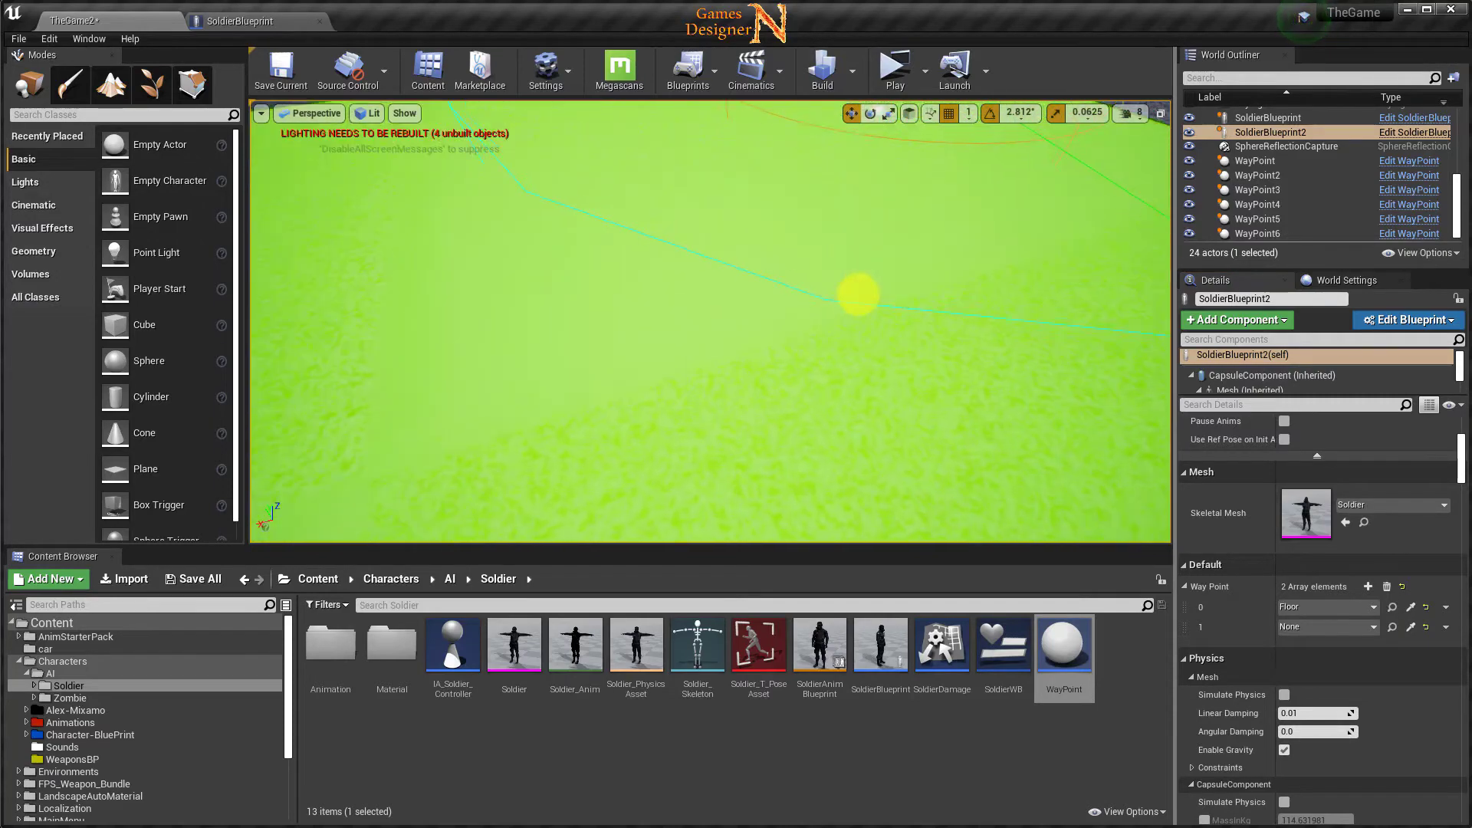
{"action": "left_click_drag", "start_coordinate": [857, 294], "coordinate": [946, 255]}
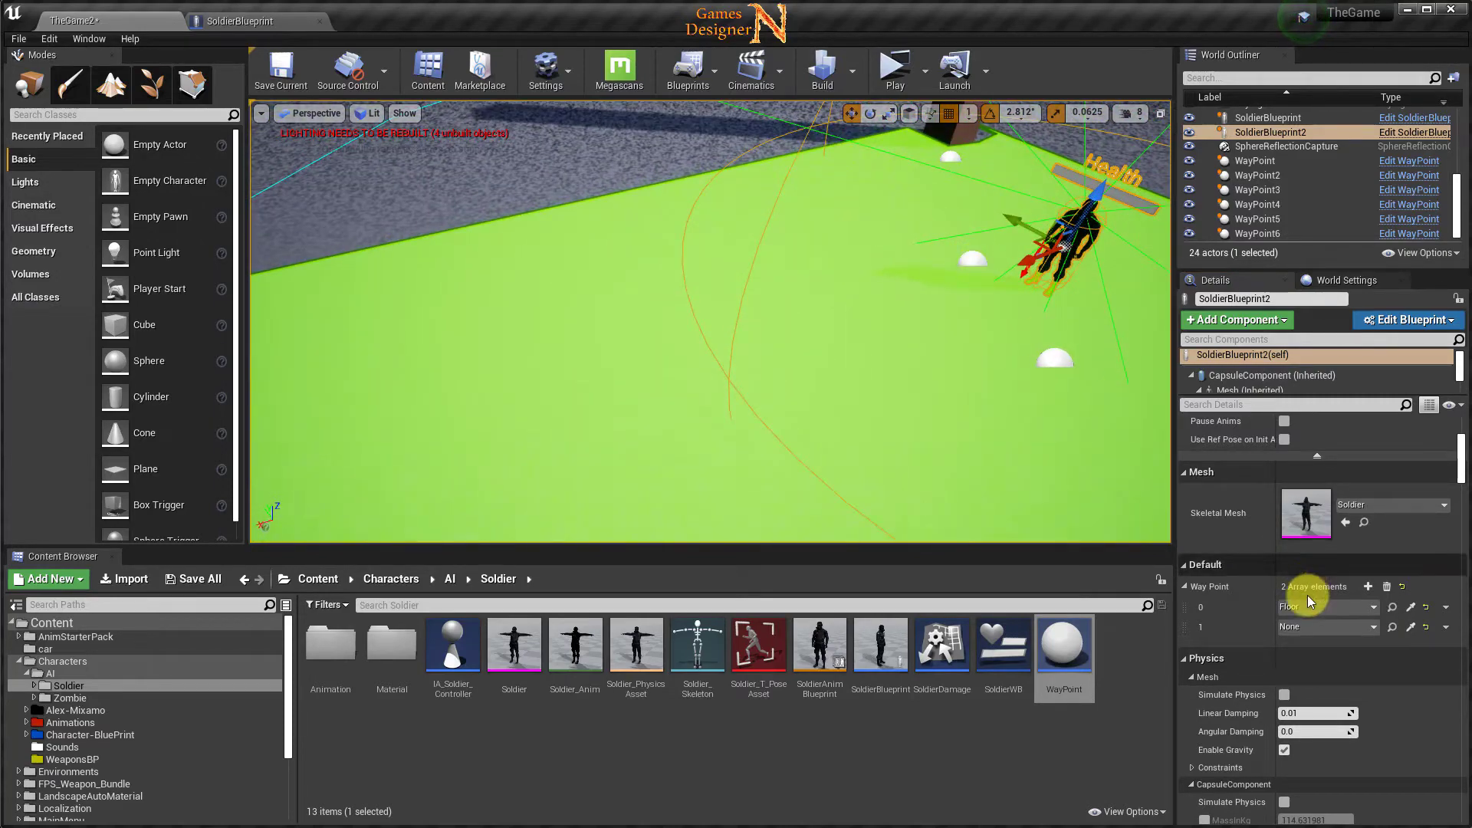
{"action": "left_click", "coordinate": [1411, 606]}
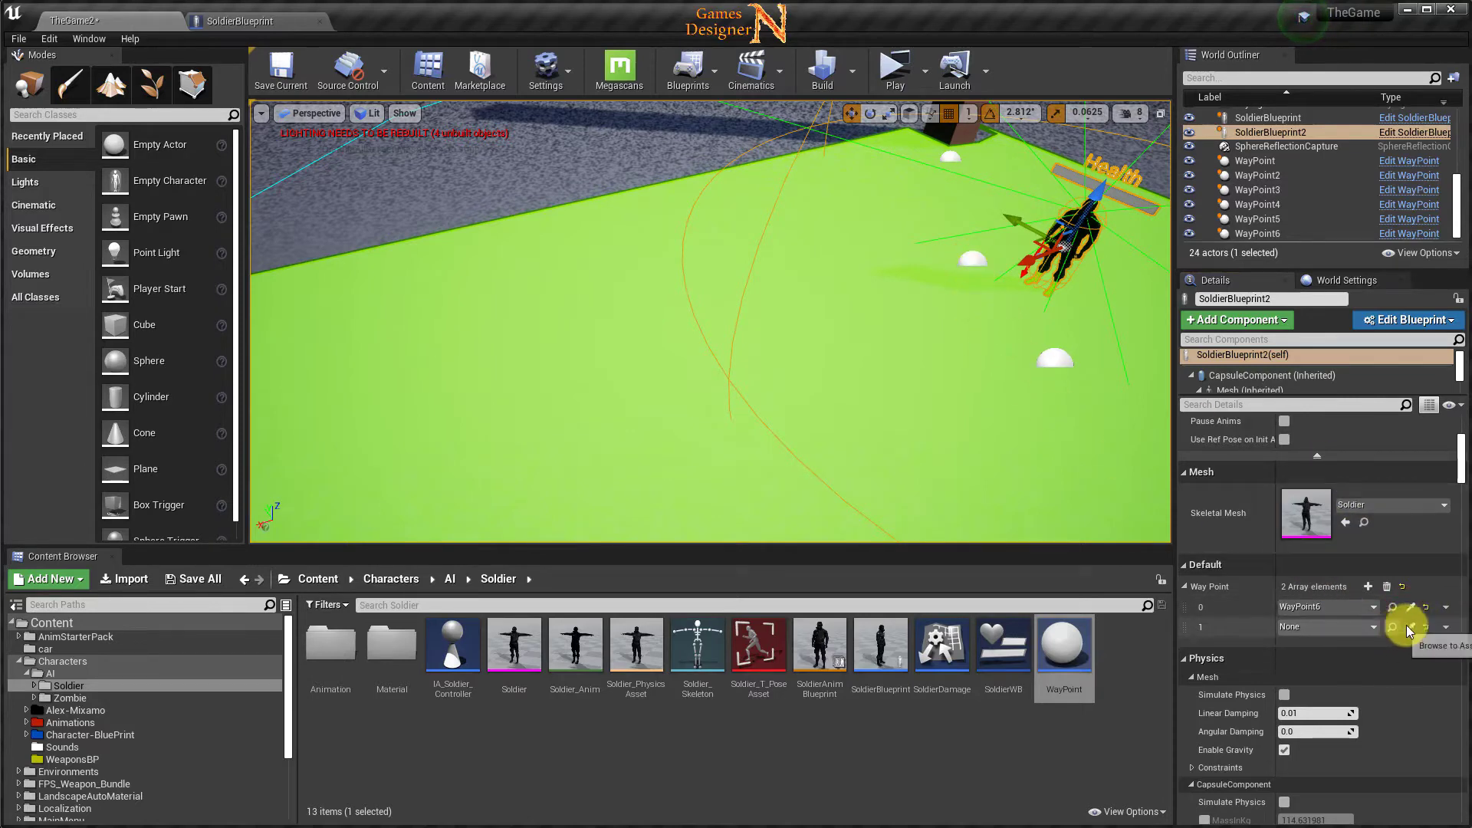
{"action": "mouse_move", "coordinate": [617, 381]}
{"action": "right_mouse_down"}
{"action": "mouse_move", "coordinate": [51, 334]}
{"action": "mouse_move", "coordinate": [623, 377]}
{"action": "right_mouse_up"}
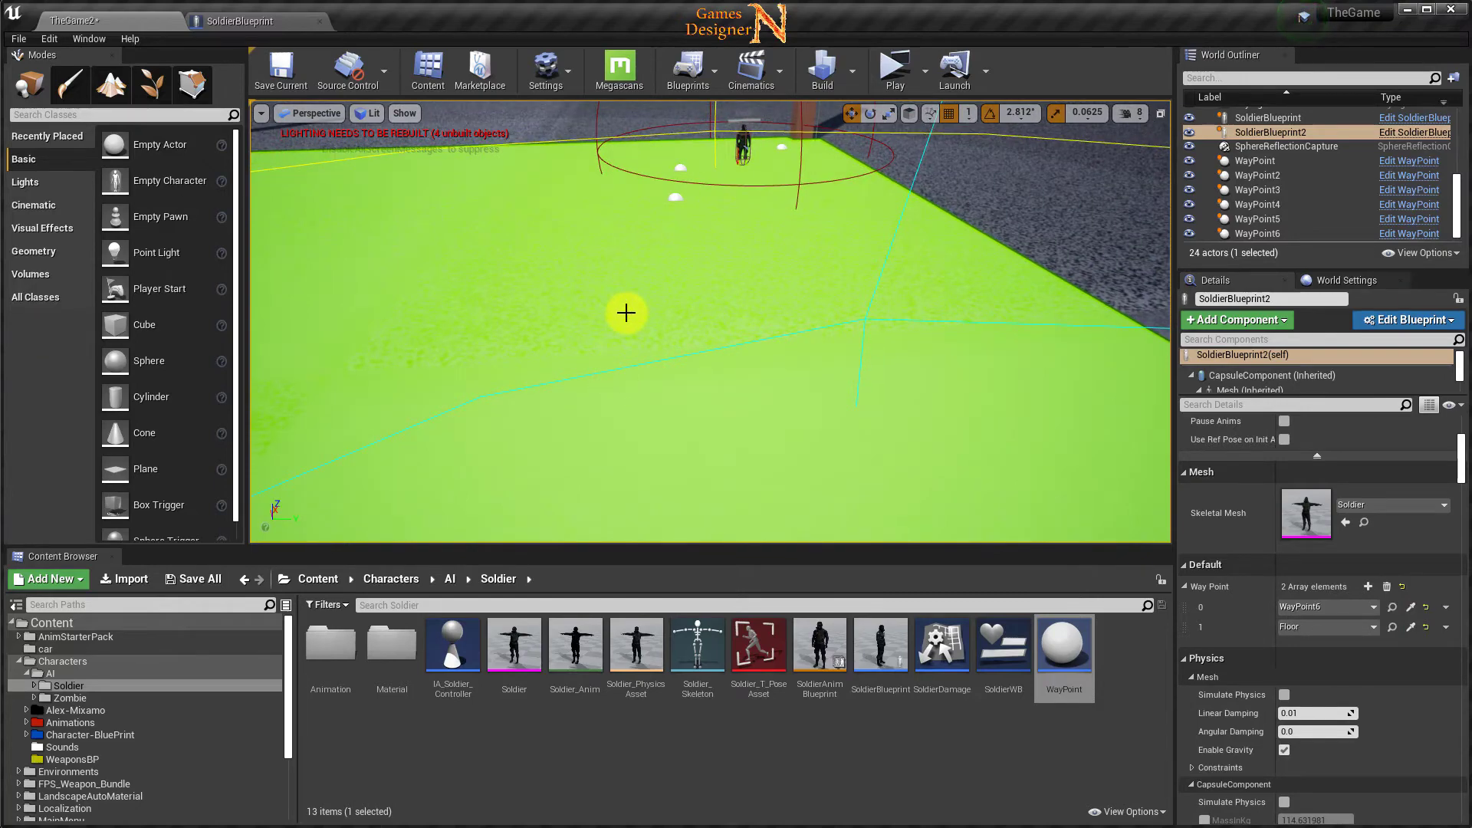
{"action": "right_click_drag", "start_coordinate": [627, 313], "coordinate": [628, 266]}
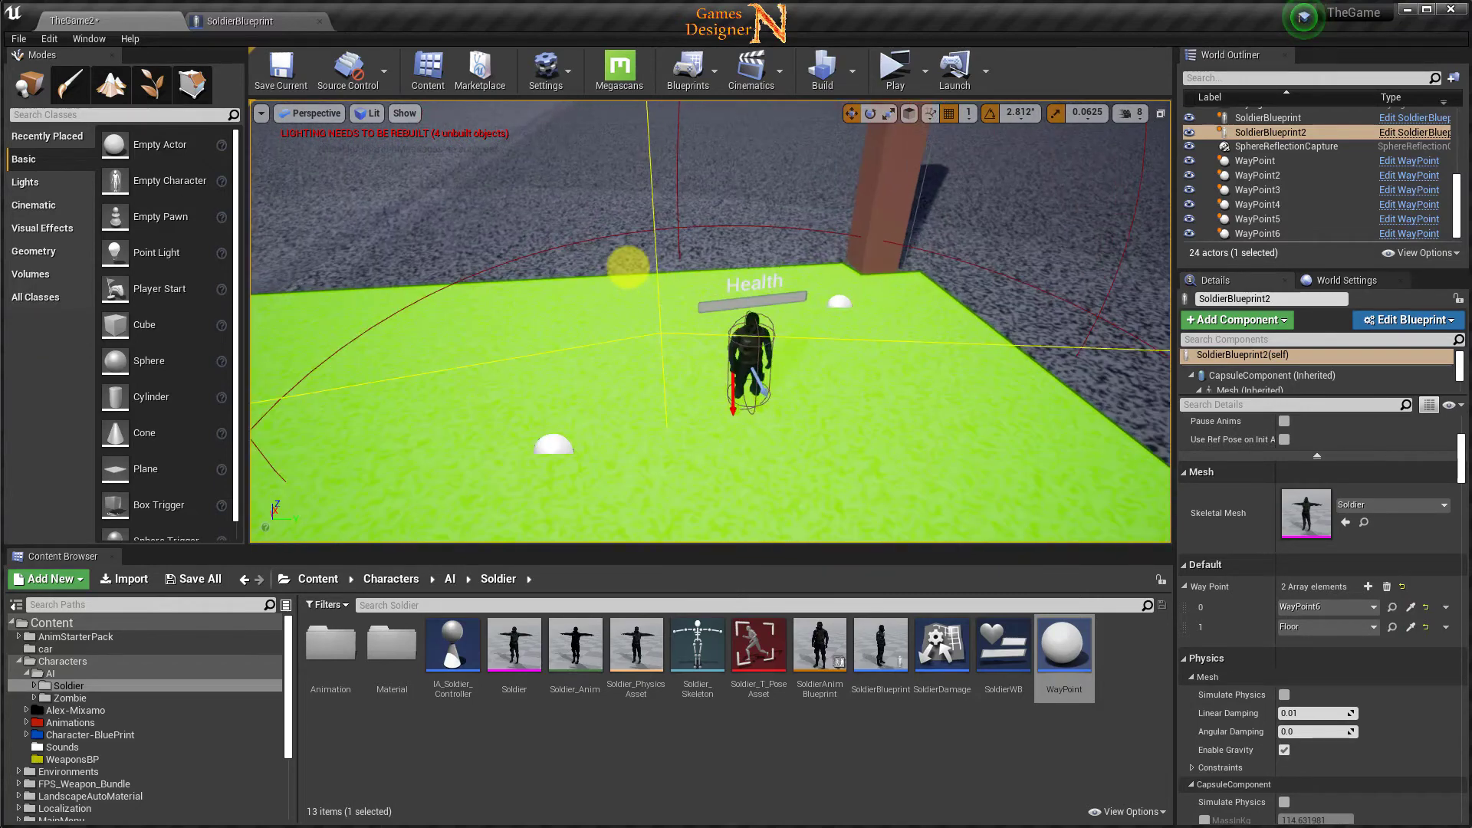
Assign WayPoint5 to Way Point element 1 by picking it in the level.
{"action": "left_click", "coordinate": [1409, 626]}
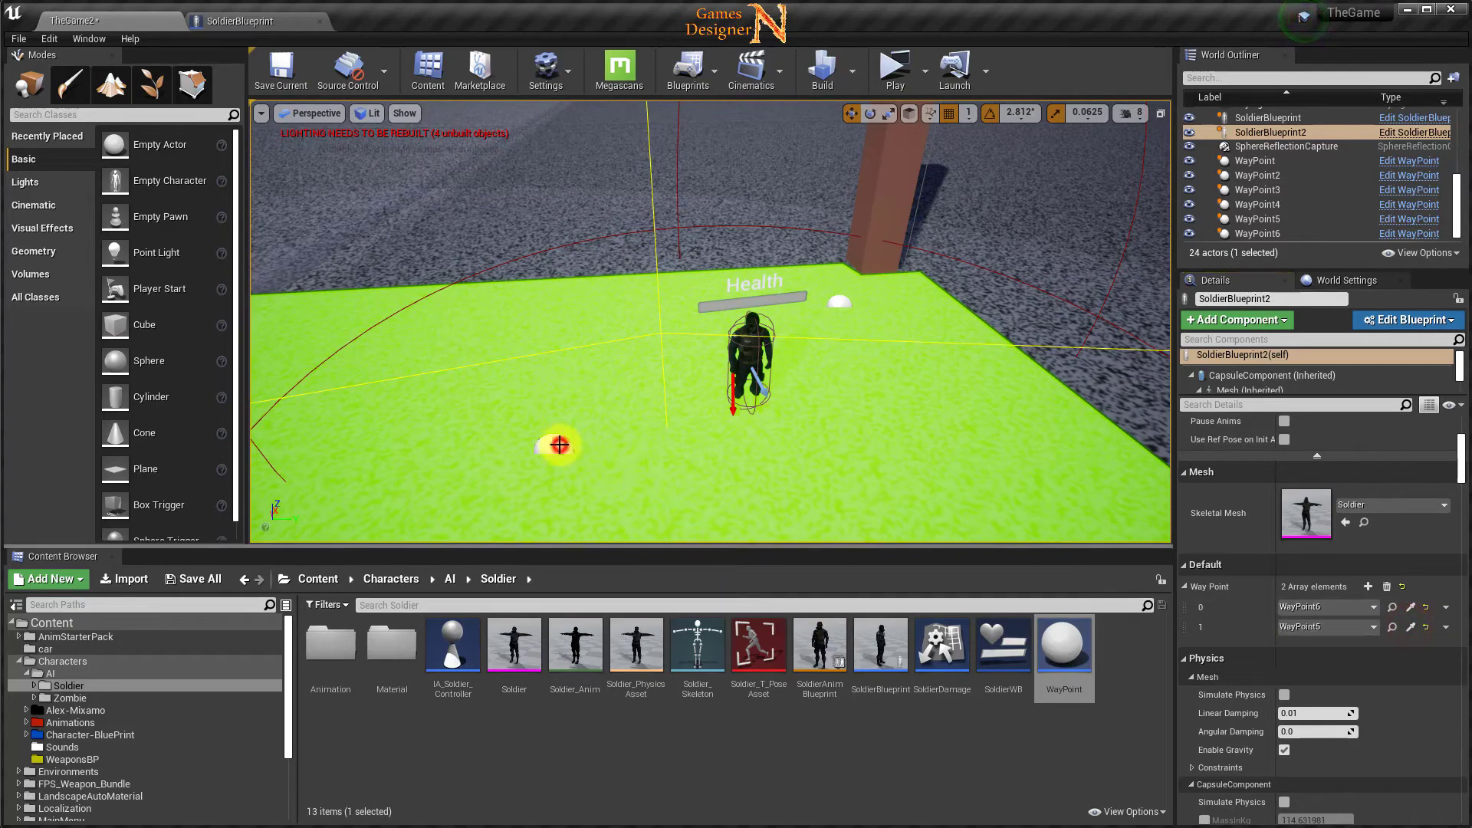
{"action": "right_click_drag", "start_coordinate": [629, 458], "coordinate": [614, 559]}
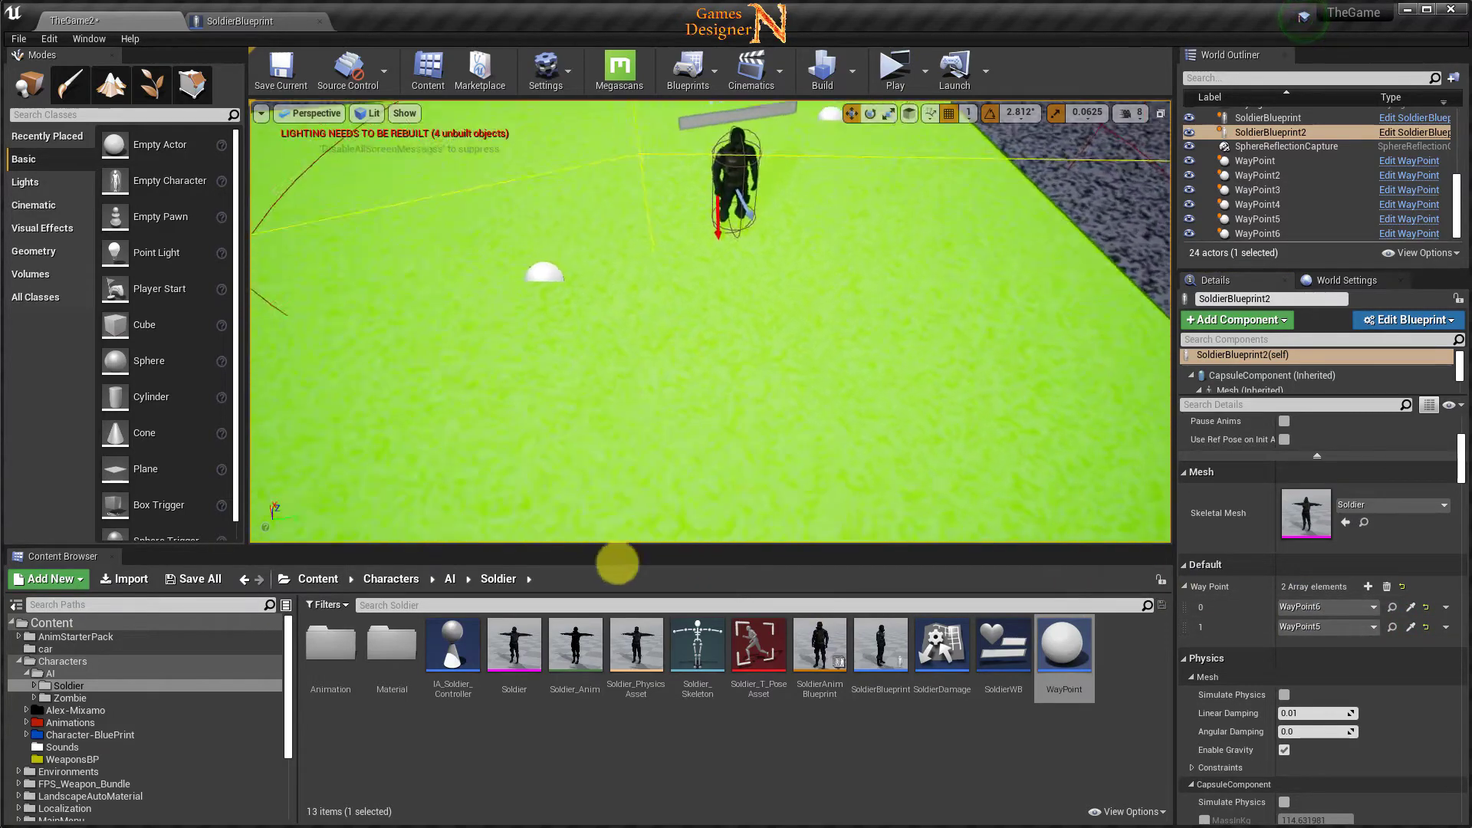
{"action": "right_click_drag", "start_coordinate": [425, 578], "coordinate": [569, 463]}
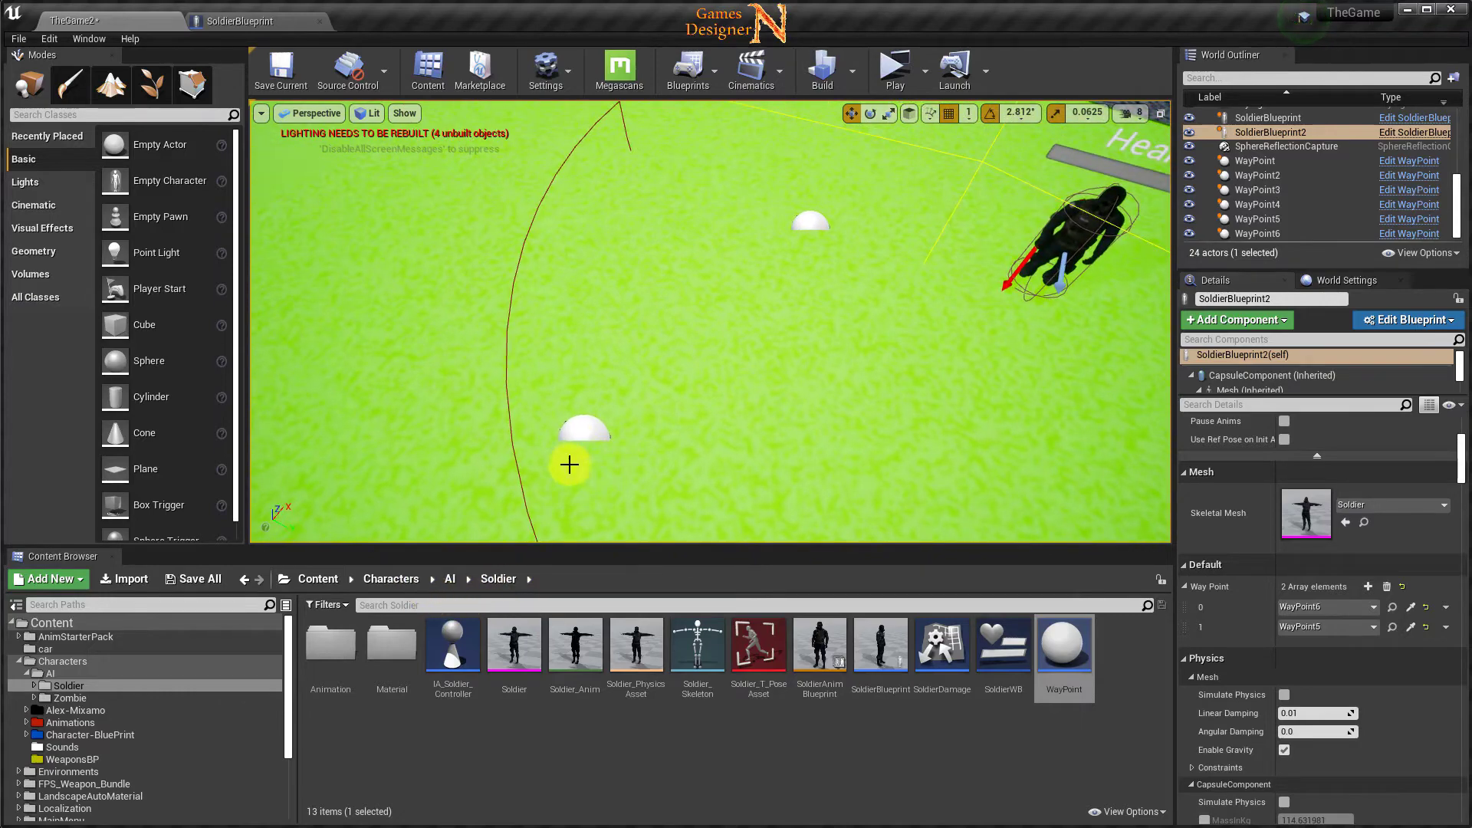
{"action": "left_click", "coordinate": [581, 432]}
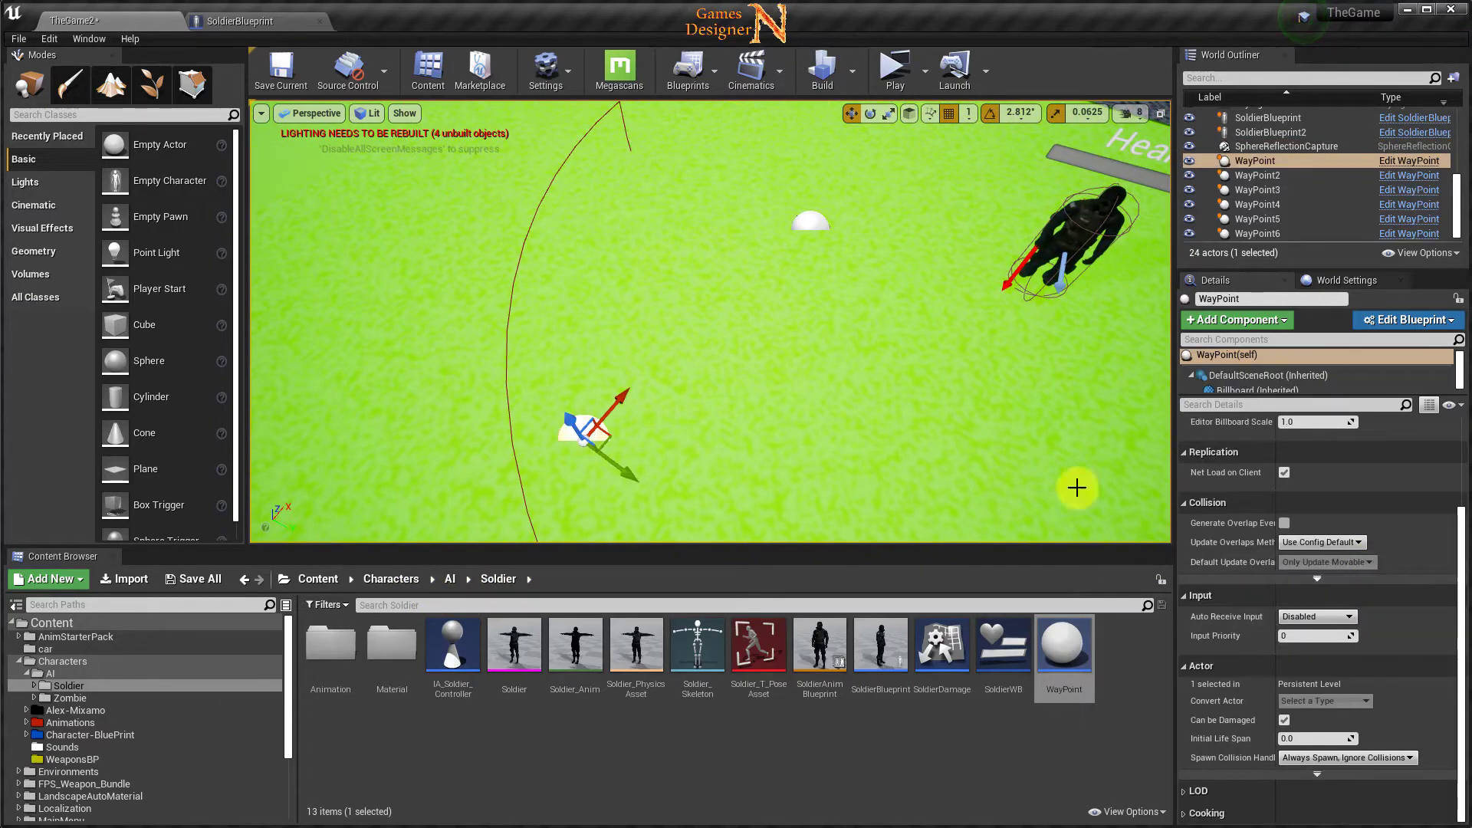
{"action": "mouse_move", "coordinate": [1076, 488]}
{"action": "right_mouse_down"}
{"action": "mouse_move", "coordinate": [859, 434]}
{"action": "mouse_move", "coordinate": [1069, 373]}
{"action": "right_mouse_up"}
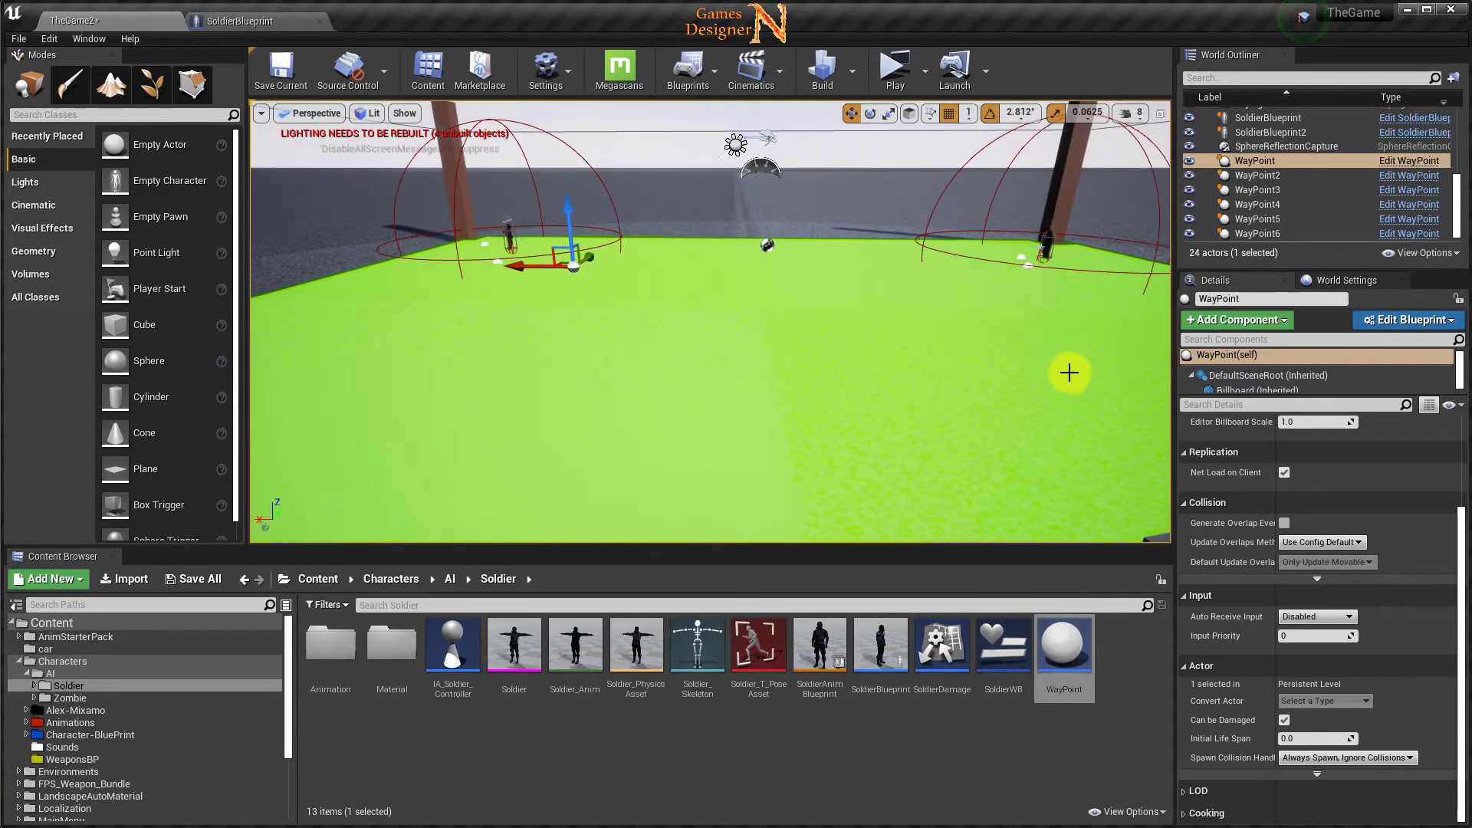
{"action": "right_click_drag", "start_coordinate": [821, 300], "coordinate": [745, 161]}
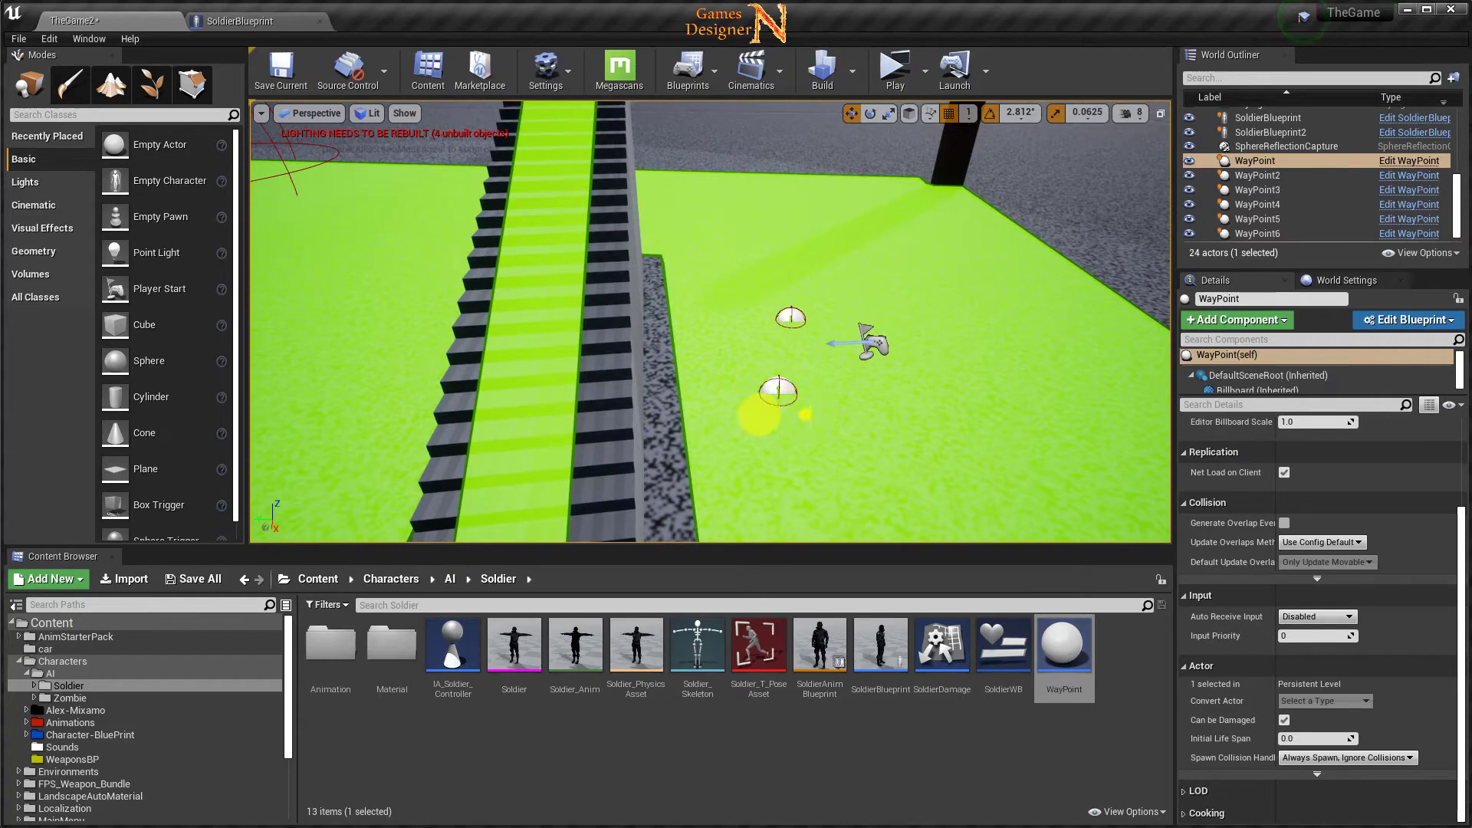
{"action": "right_click_drag", "start_coordinate": [624, 220], "coordinate": [652, 162]}
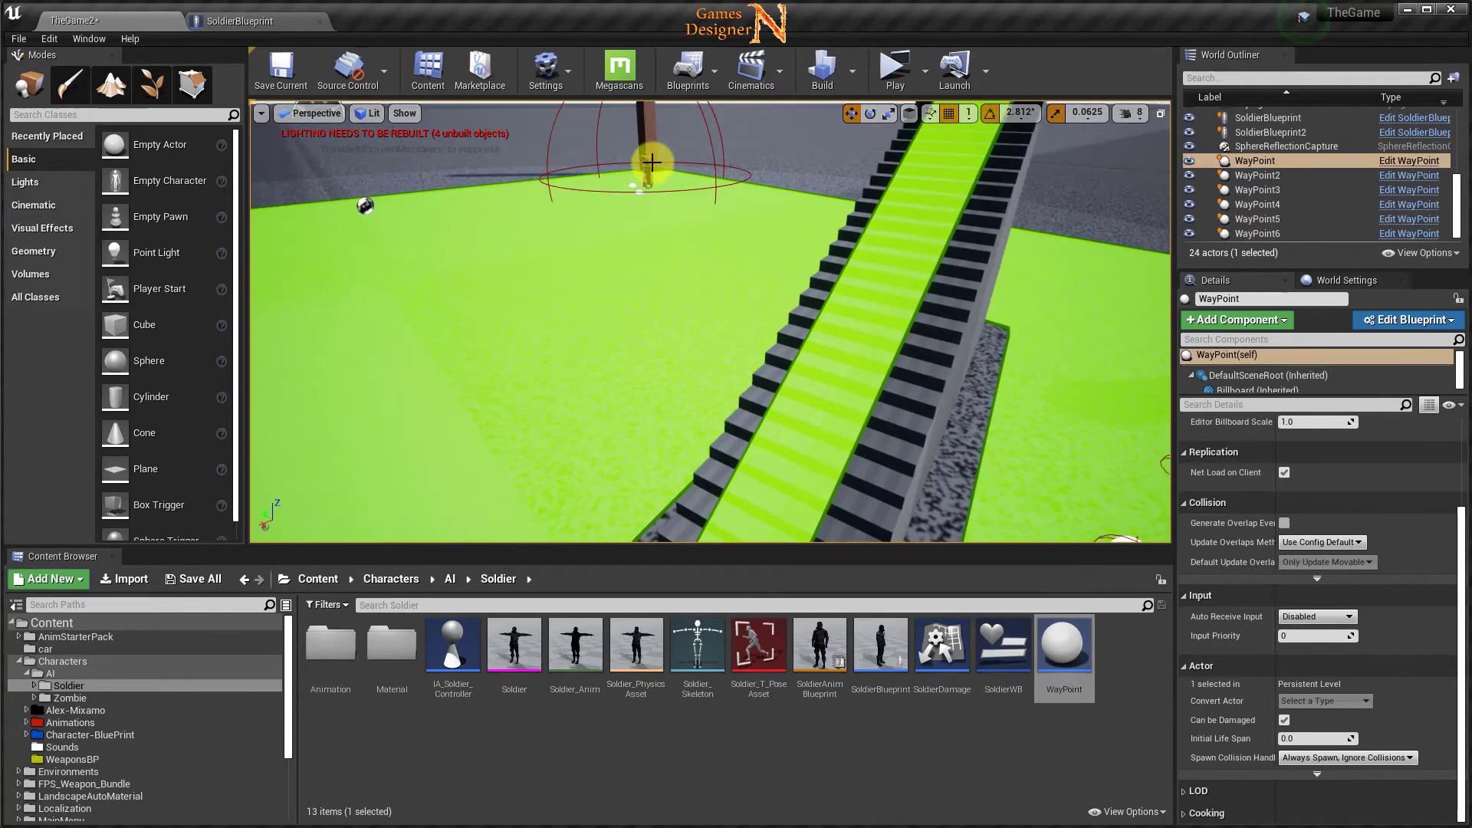
Launch a standalone Play preview of the level from the toolbar.
{"action": "right_click_drag", "start_coordinate": [574, 291], "coordinate": [540, 151]}
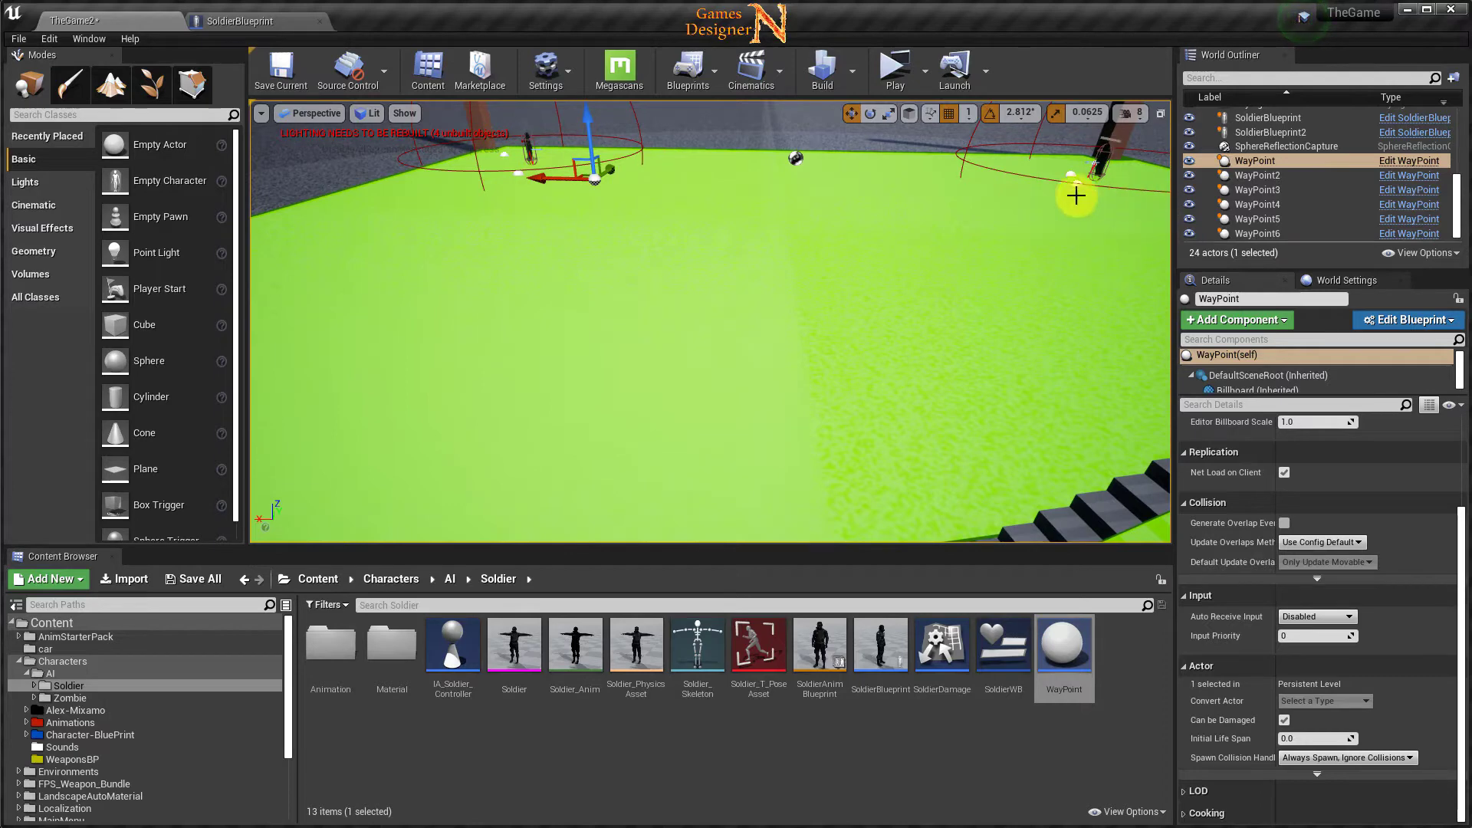
{"action": "left_click", "coordinate": [885, 72]}
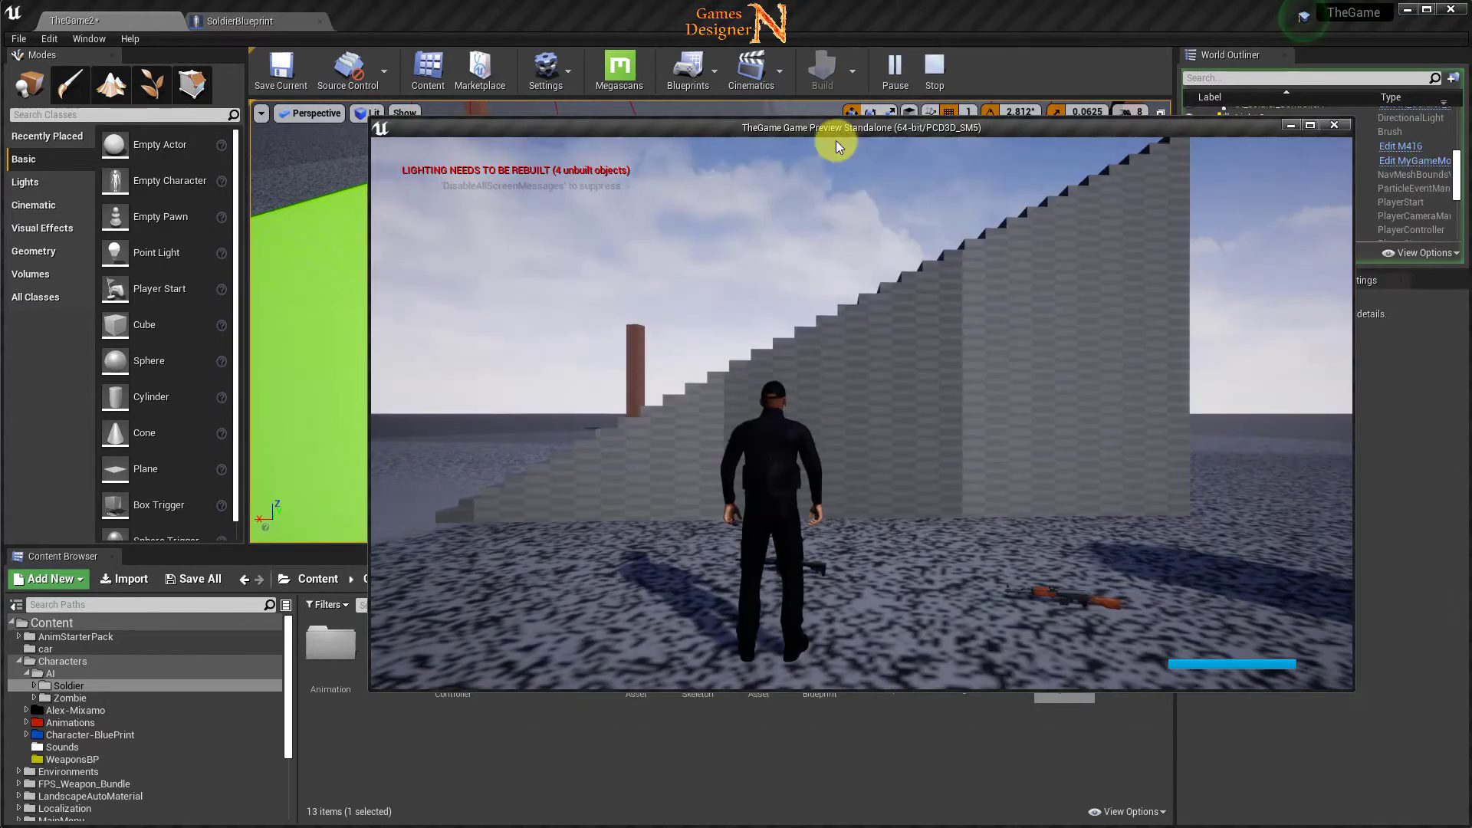
Walk onto the M416 rifle to pick it up and aim it.
{"action": "left_click", "coordinate": [880, 420]}
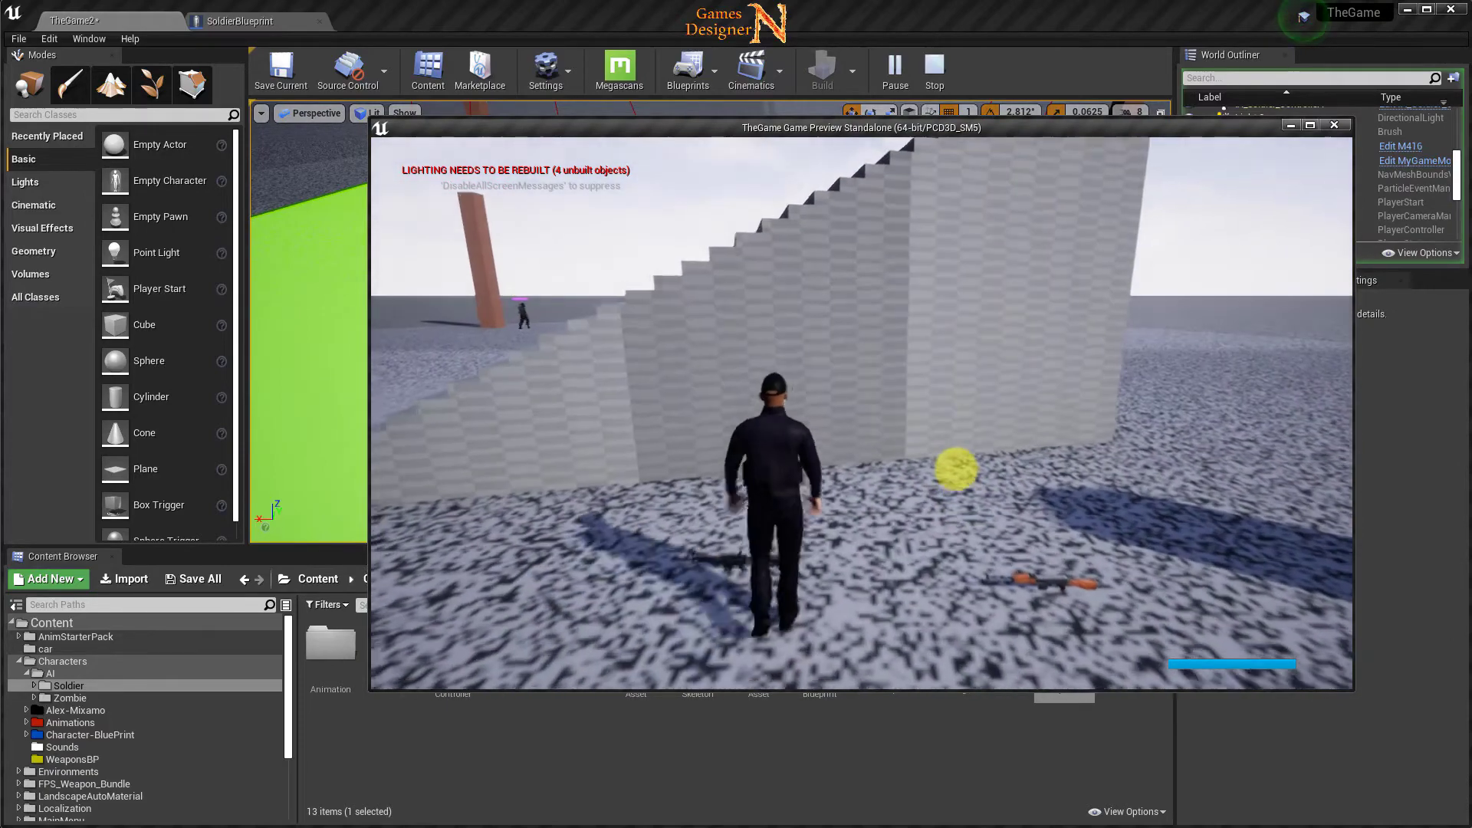
{"action": "key", "text": "w"}
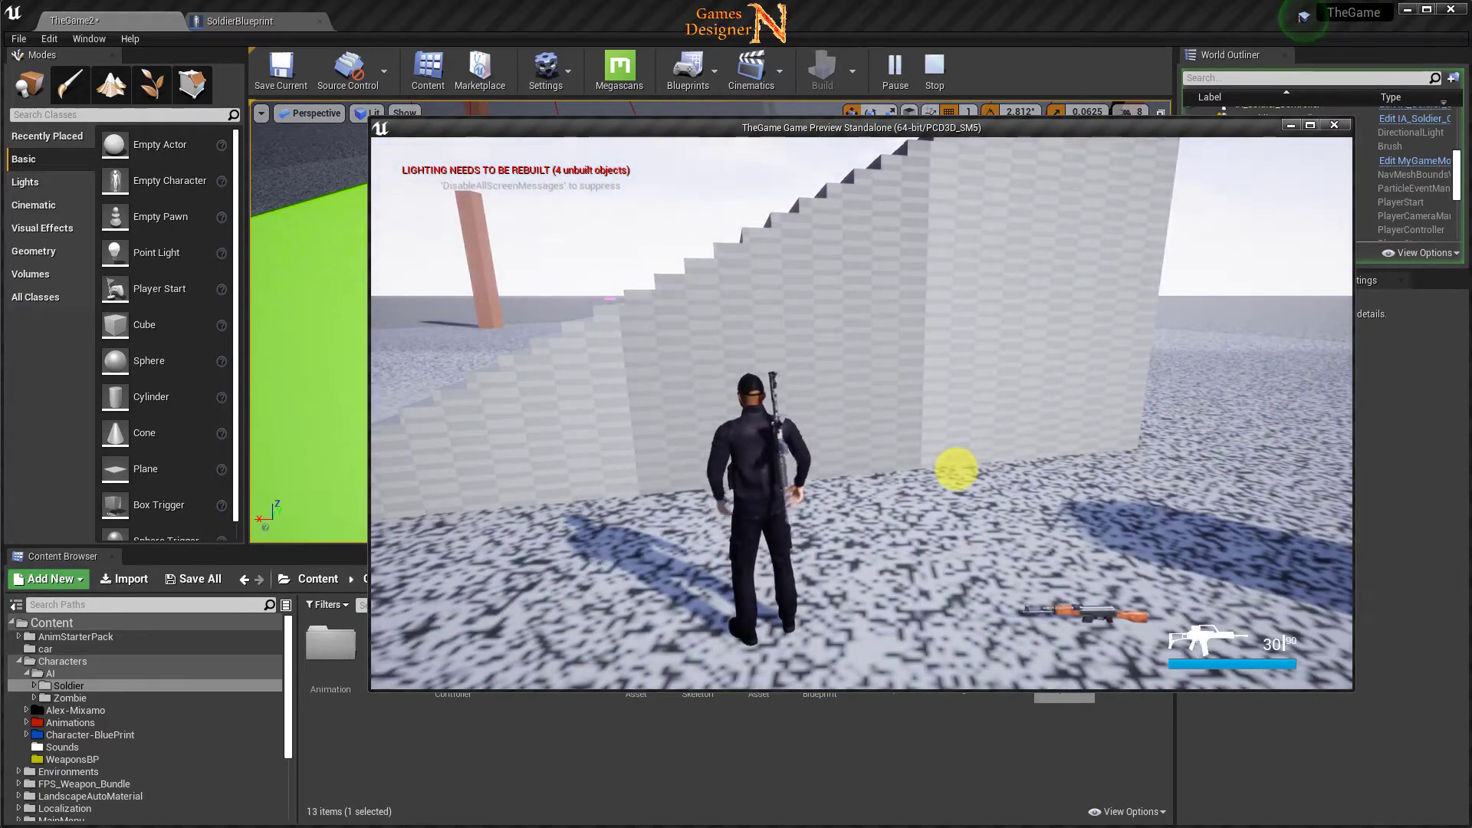
{"action": "right_click", "coordinate": [861, 413]}
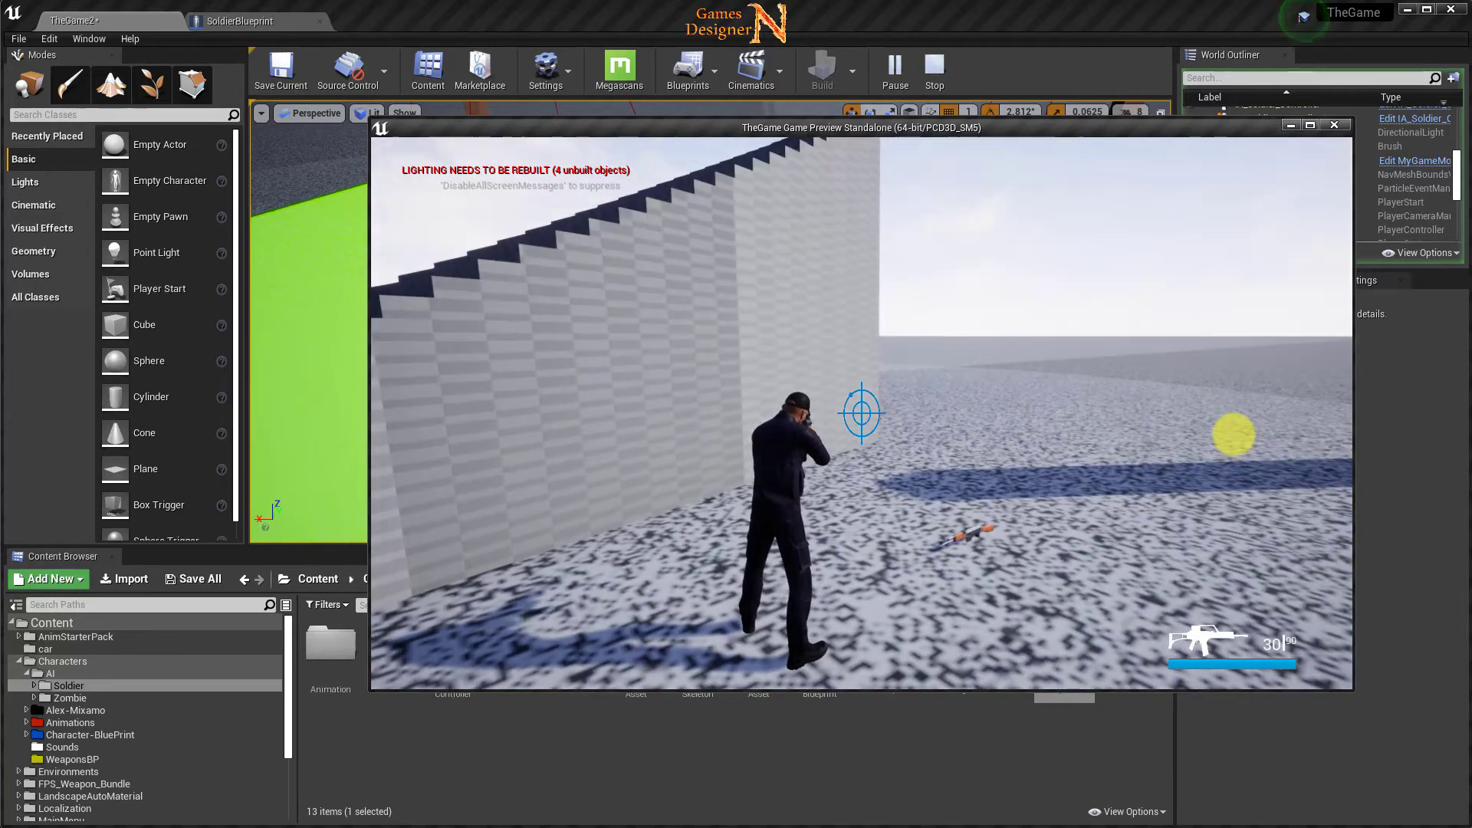
Advance along the cover wall, shoot the patrolling soldier, then stop the preview with Esc.
{"action": "key", "text": "w"}
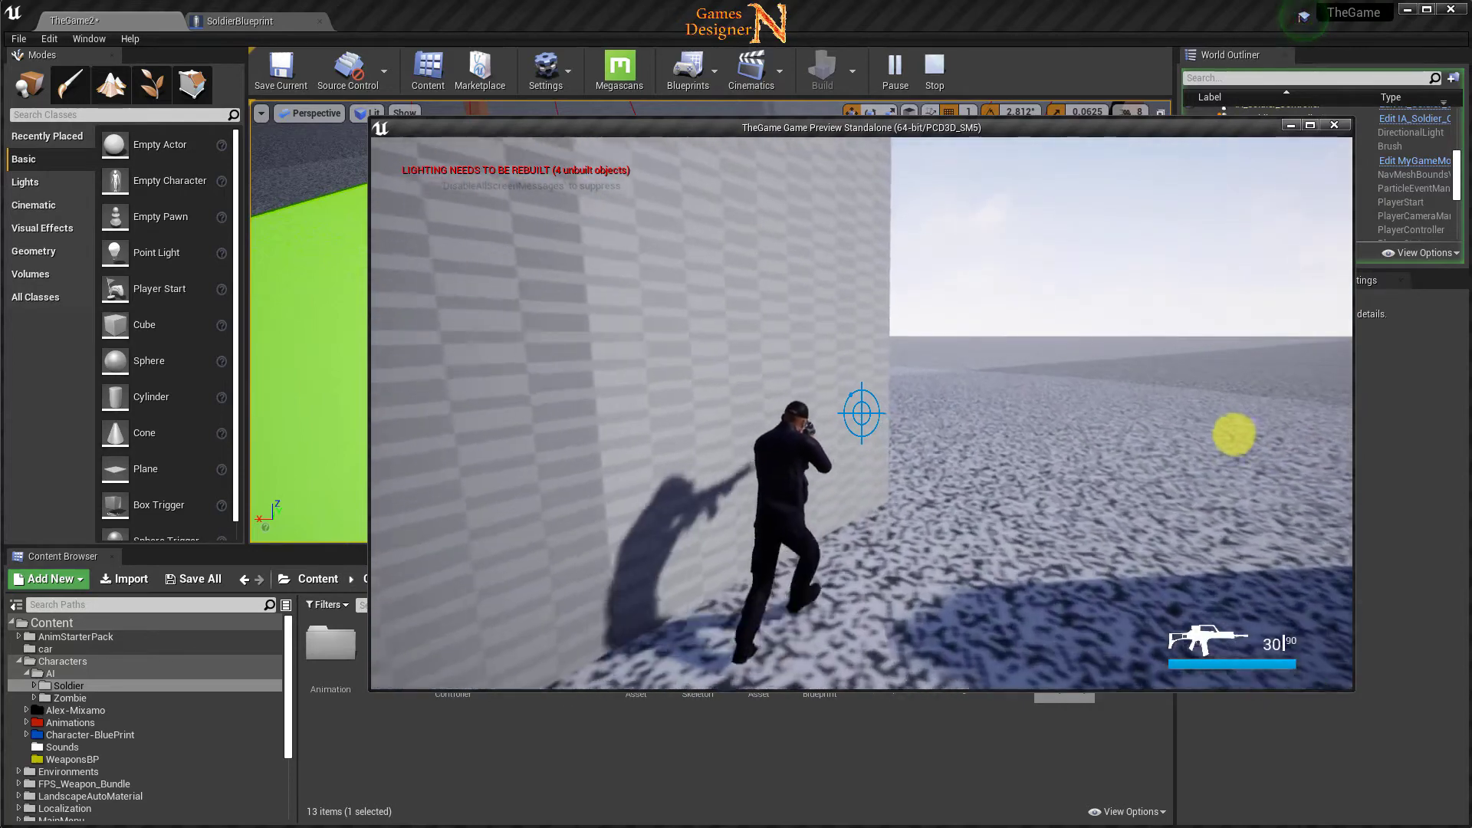
{"action": "key", "text": "w"}
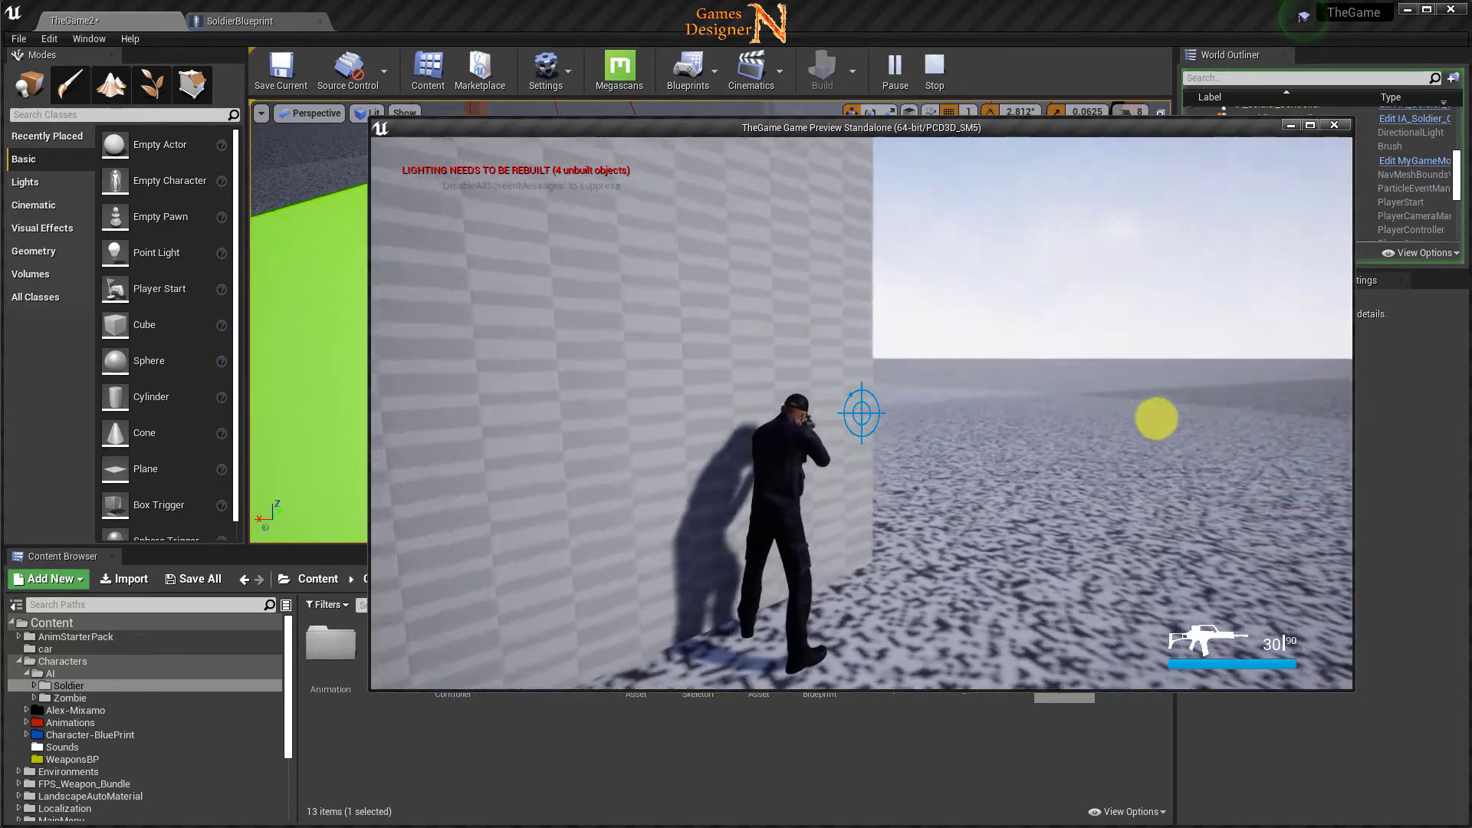
{"action": "key", "text": "w"}
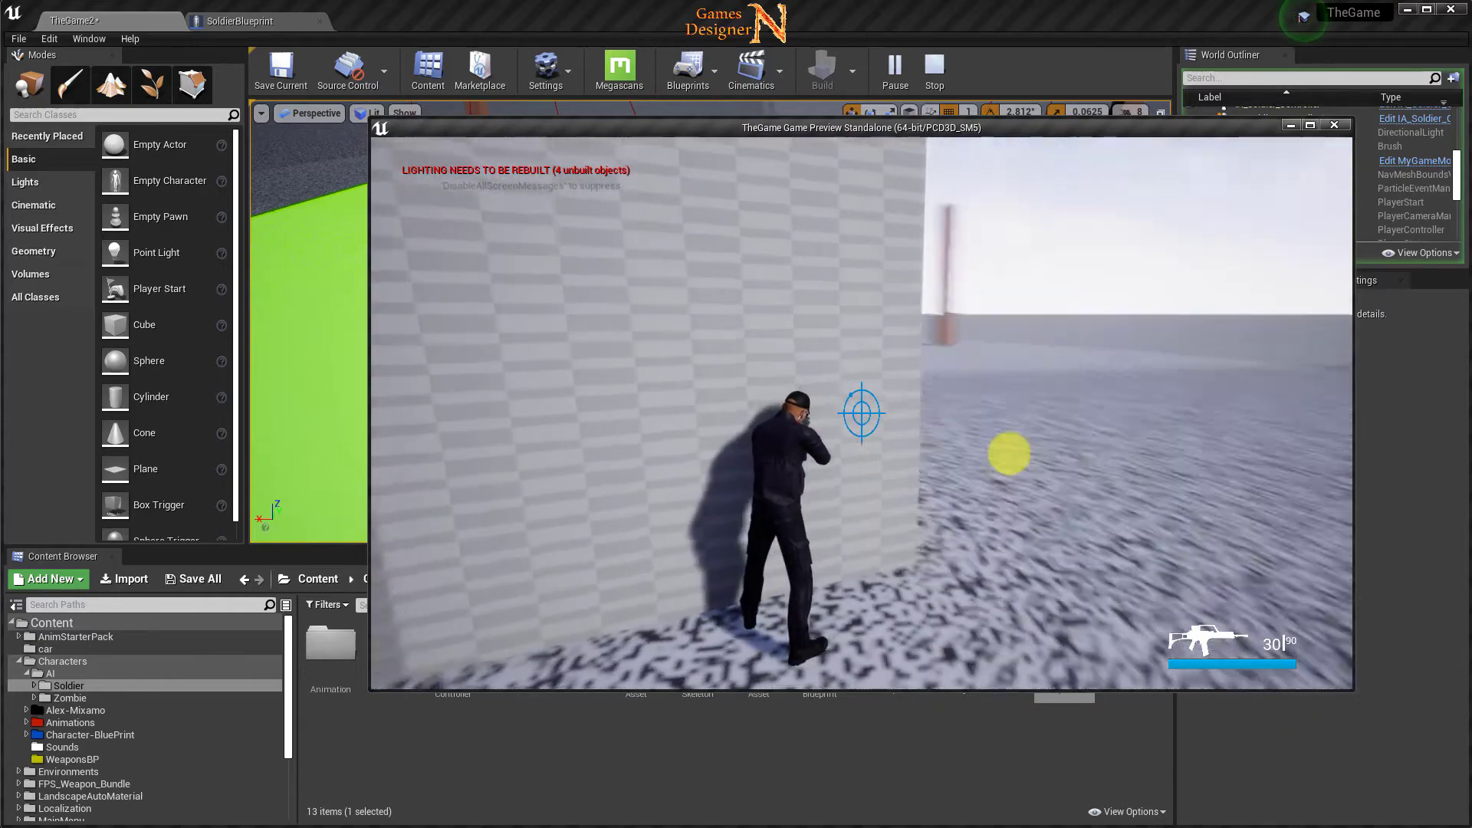
{"action": "key", "text": "w"}
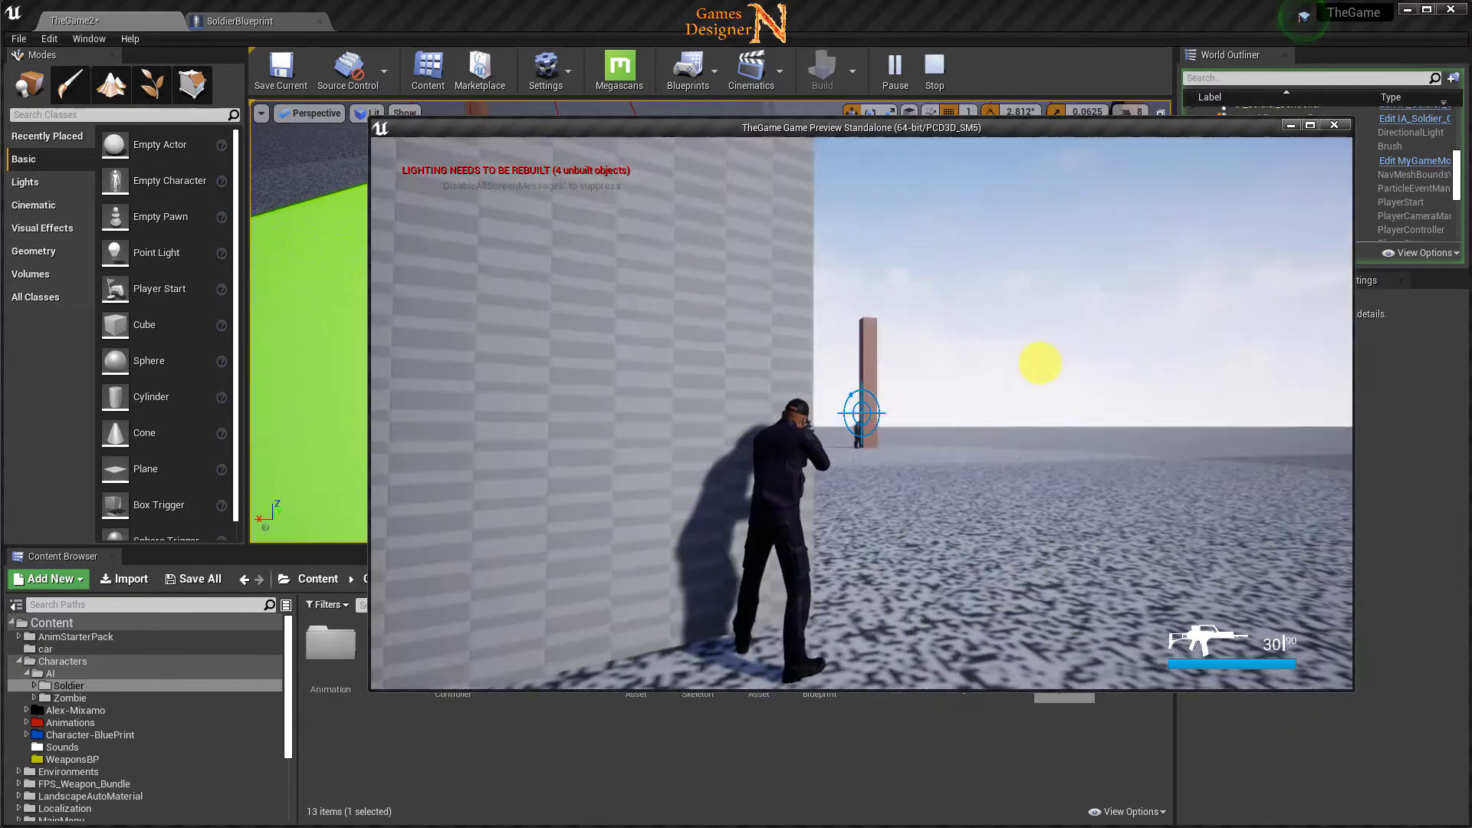
{"action": "left_click", "coordinate": [861, 413]}
{"action": "left_click", "coordinate": [861, 412]}
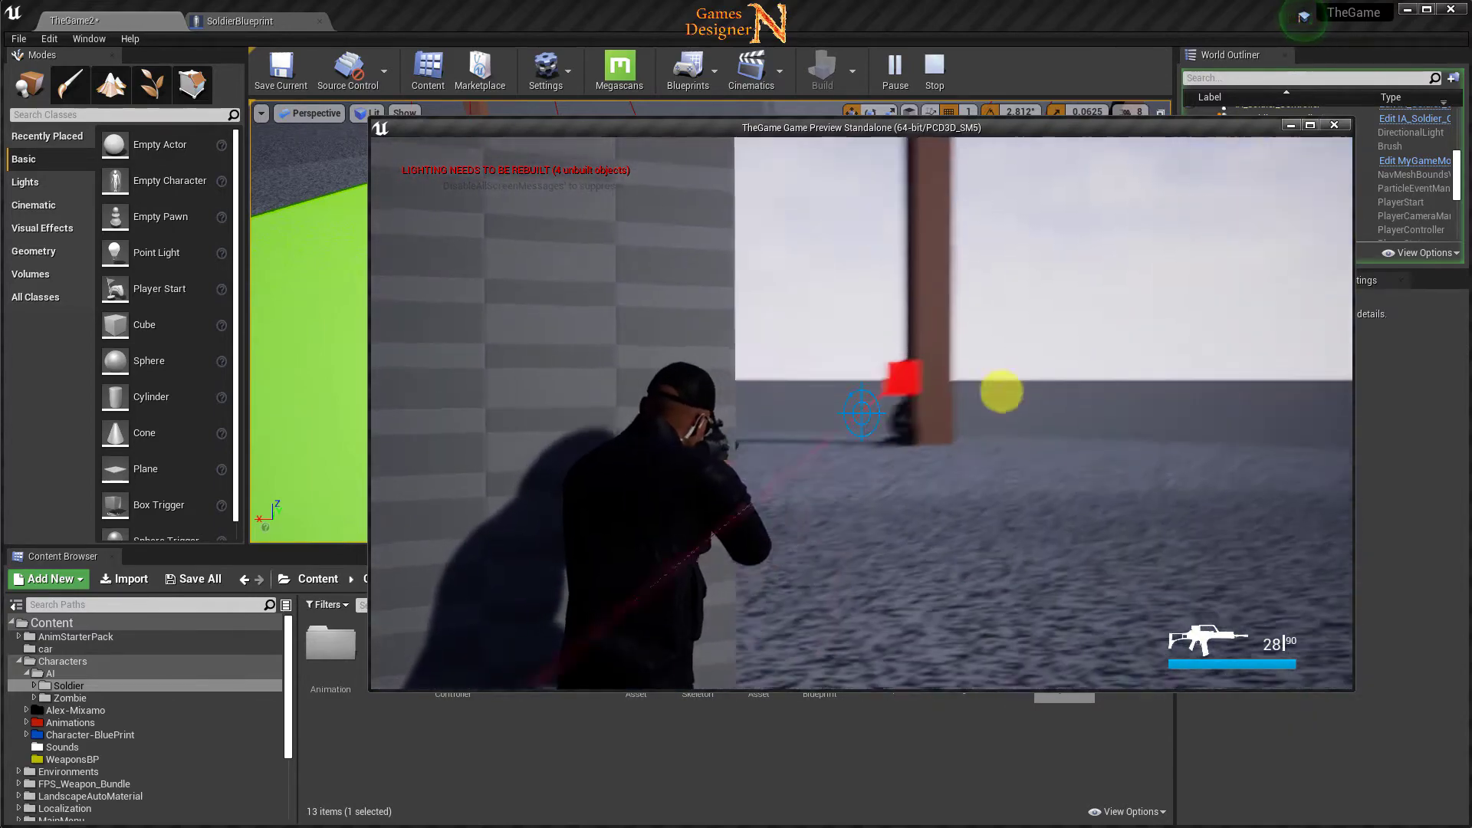
{"action": "right_click_drag", "start_coordinate": [1001, 392], "coordinate": [638, 398]}
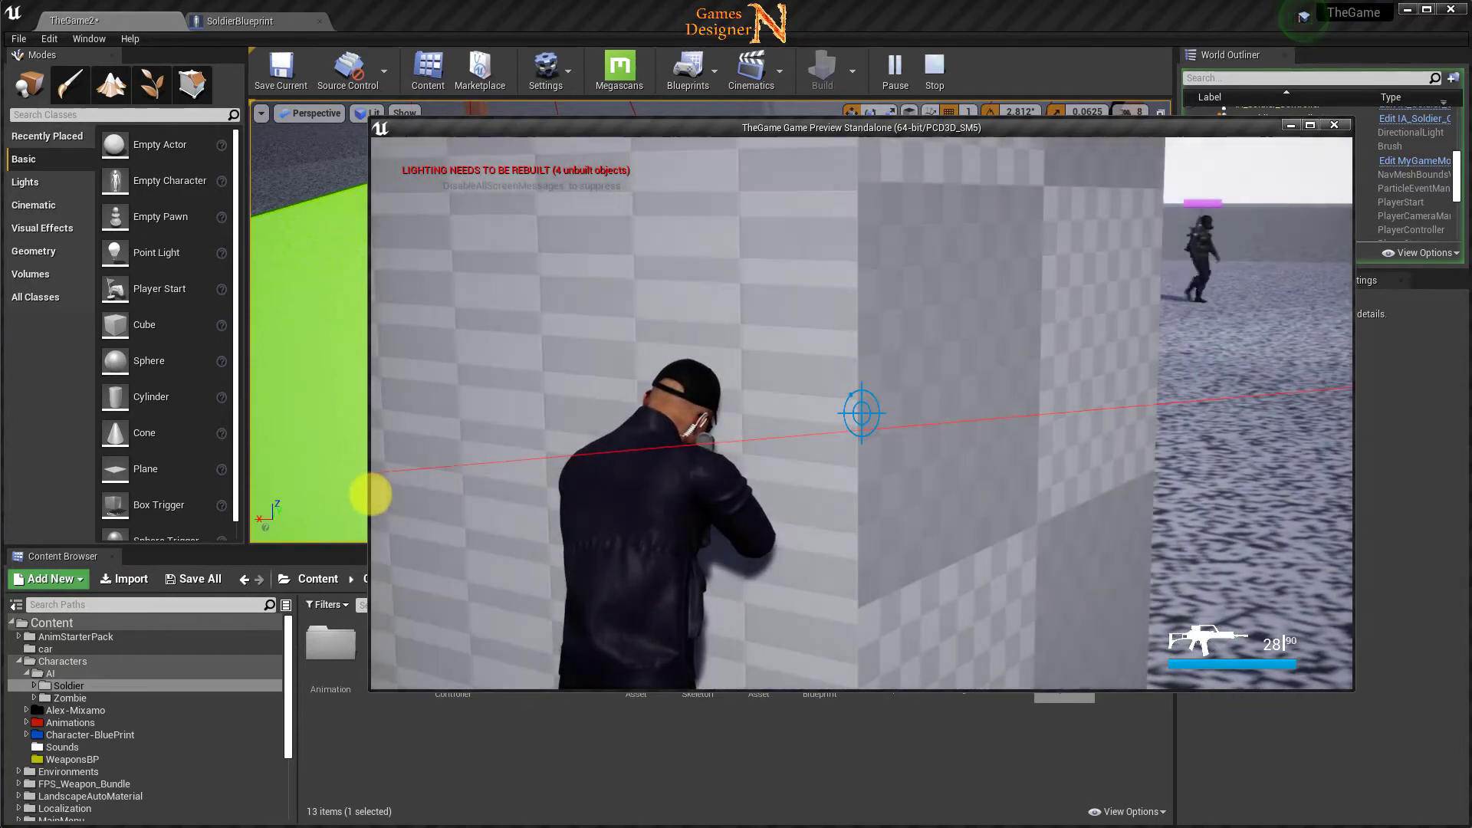
{"action": "mouse_move", "coordinate": [371, 494]}
{"action": "right_mouse_down"}
{"action": "mouse_move", "coordinate": [617, 484]}
{"action": "mouse_move", "coordinate": [982, 506]}
{"action": "right_mouse_up"}
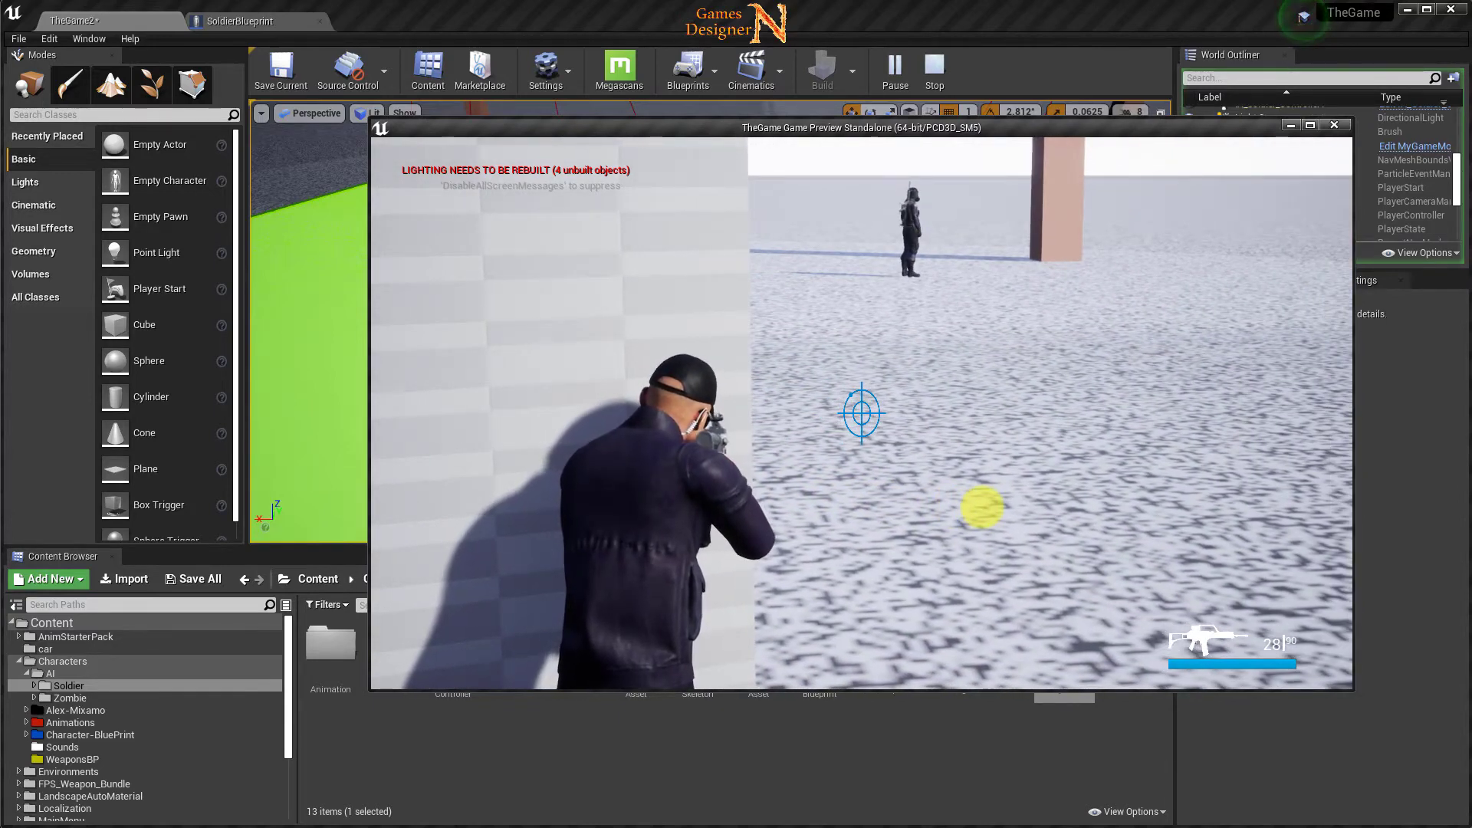
{"action": "key", "text": "Escape"}
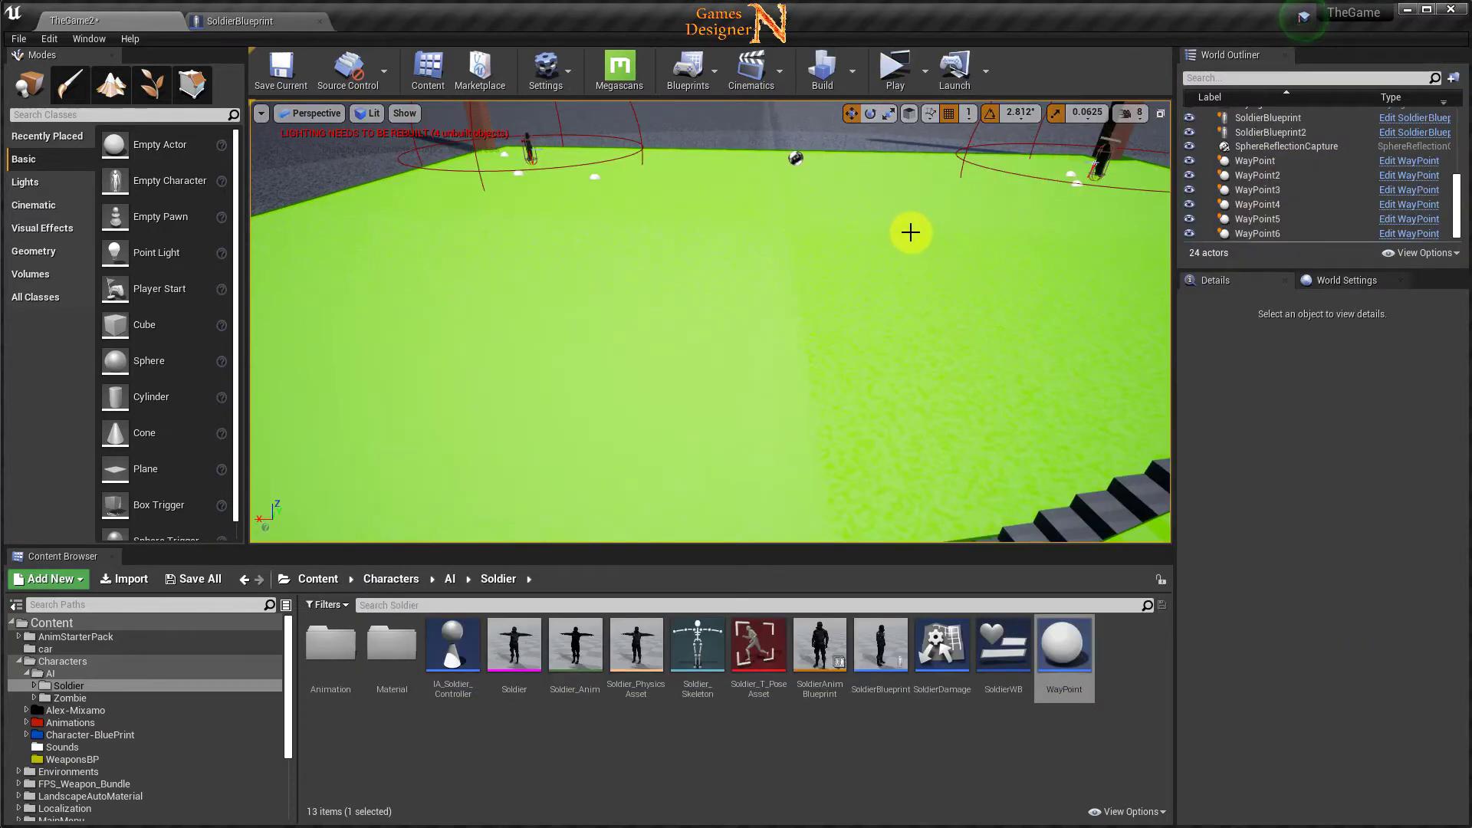
Move the stair brush up-left to the middle of the floor.
{"action": "left_click", "coordinate": [1109, 515]}
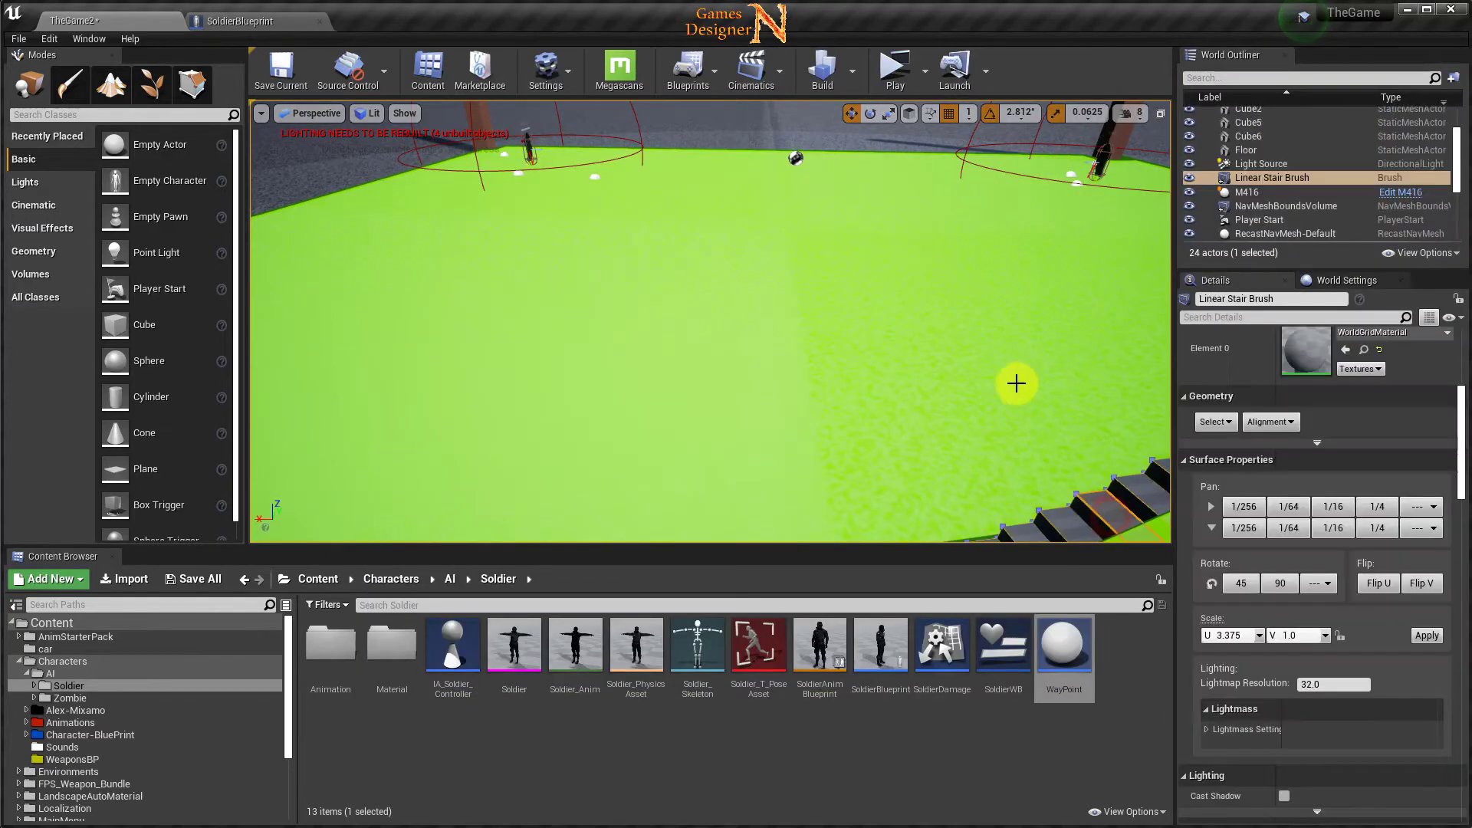
{"action": "mouse_move", "coordinate": [1015, 381]}
{"action": "right_mouse_down"}
{"action": "mouse_move", "coordinate": [933, 259]}
{"action": "mouse_move", "coordinate": [810, 406]}
{"action": "right_mouse_up"}
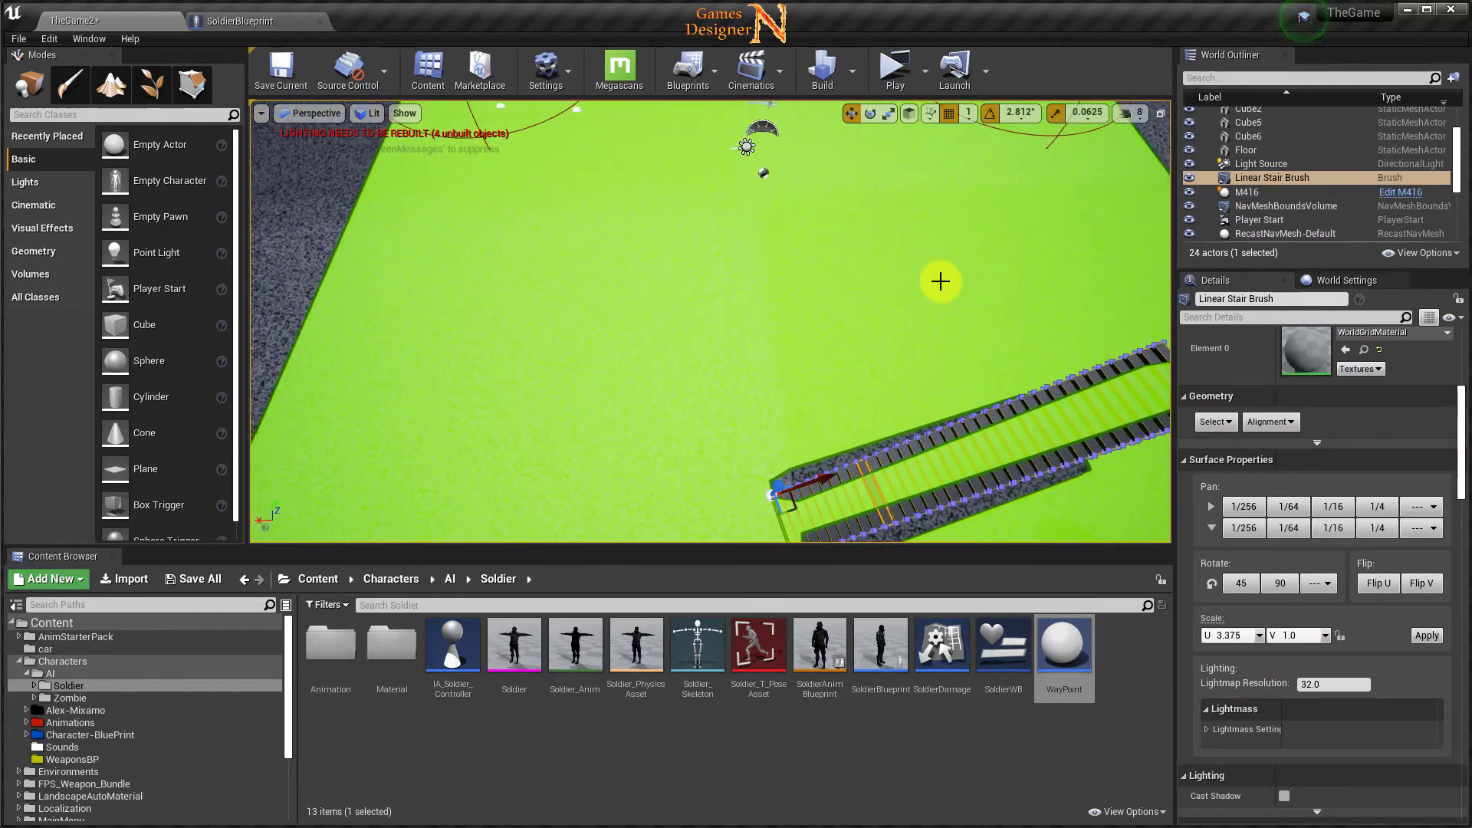
{"action": "left_click_drag", "start_coordinate": [792, 453], "coordinate": [742, 307]}
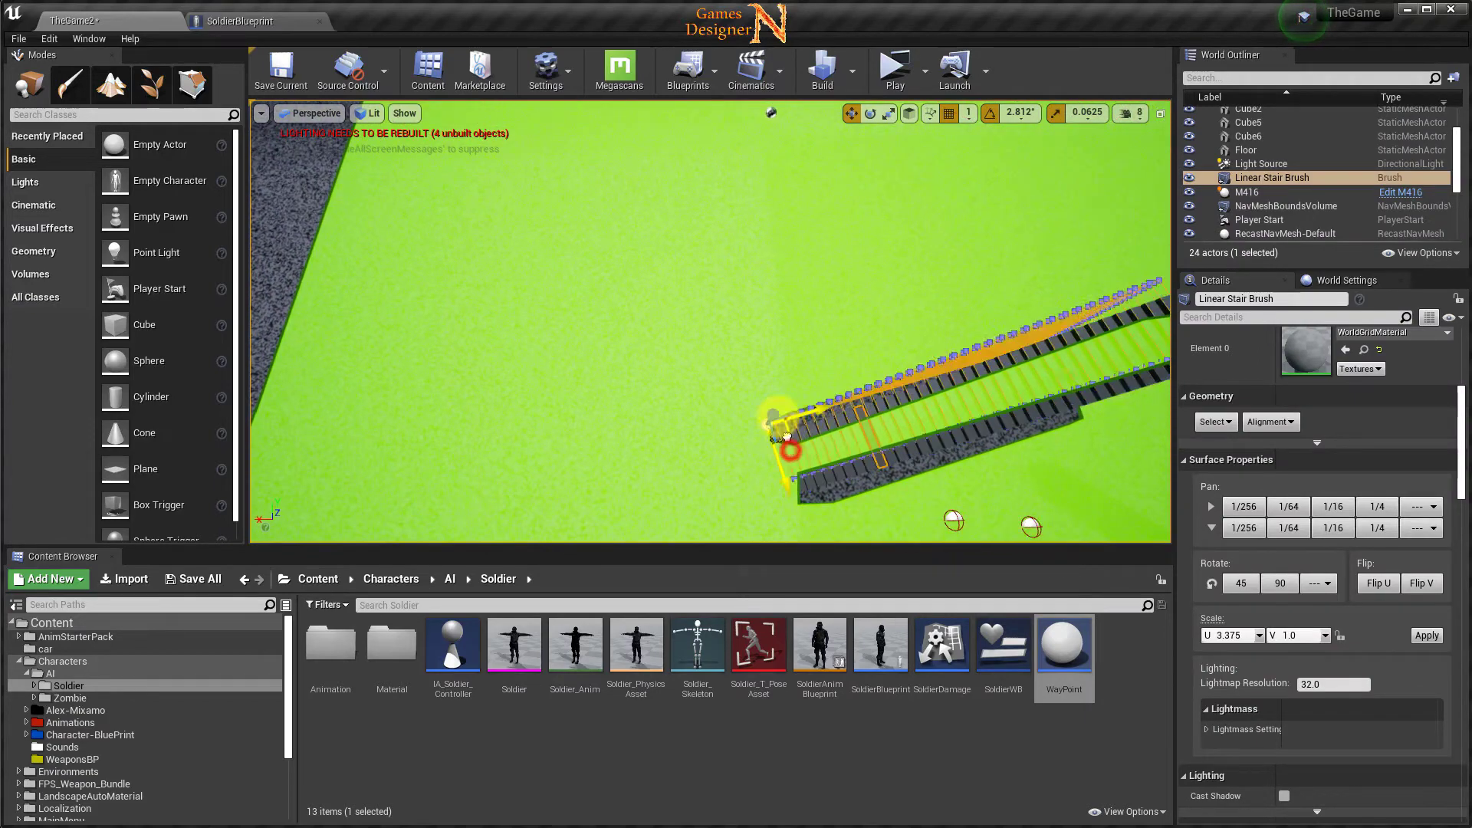
{"action": "right_click_drag", "start_coordinate": [770, 354], "coordinate": [687, 426]}
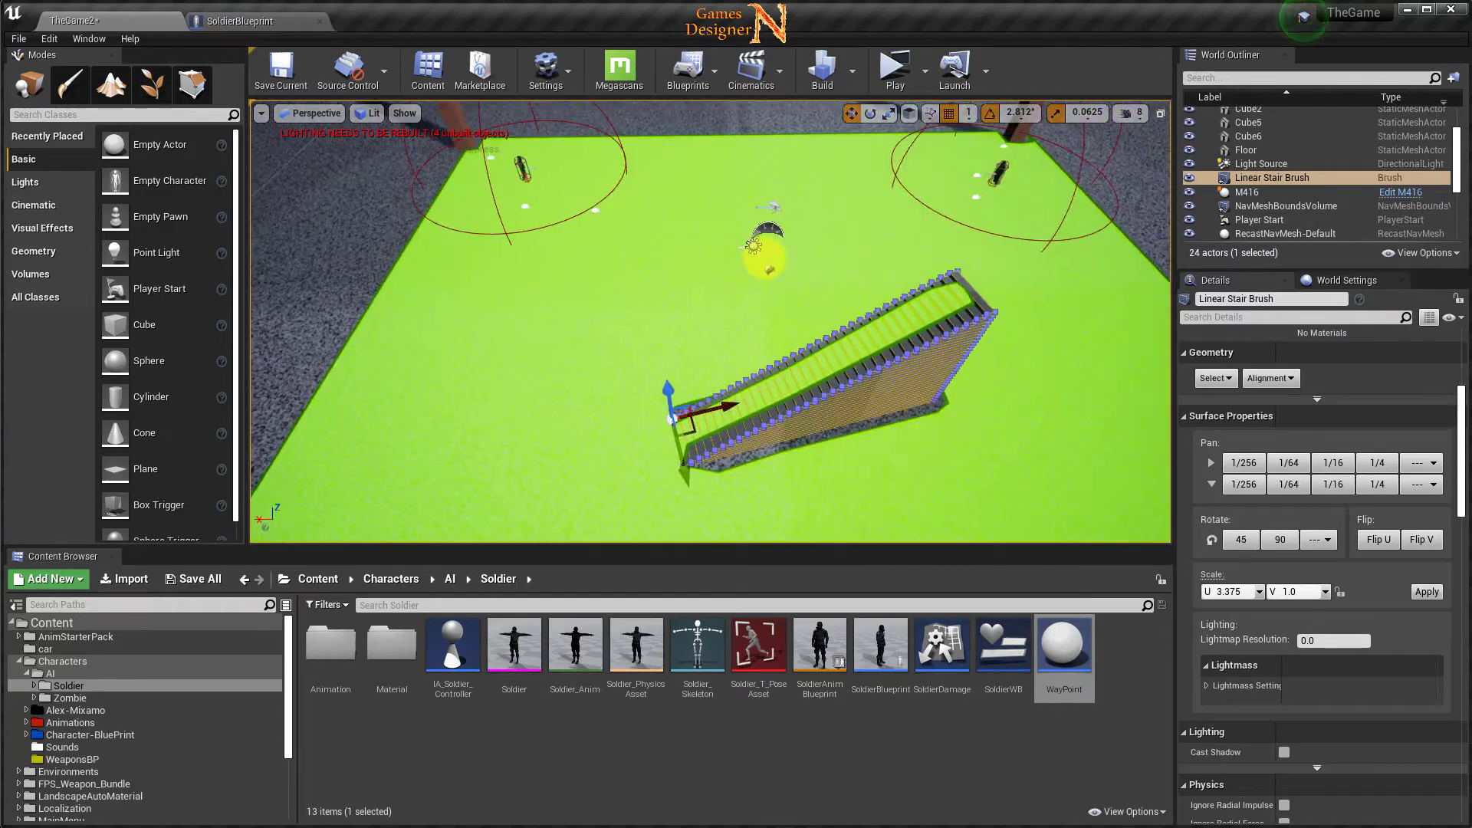
{"action": "left_click_drag", "start_coordinate": [686, 426], "coordinate": [692, 351]}
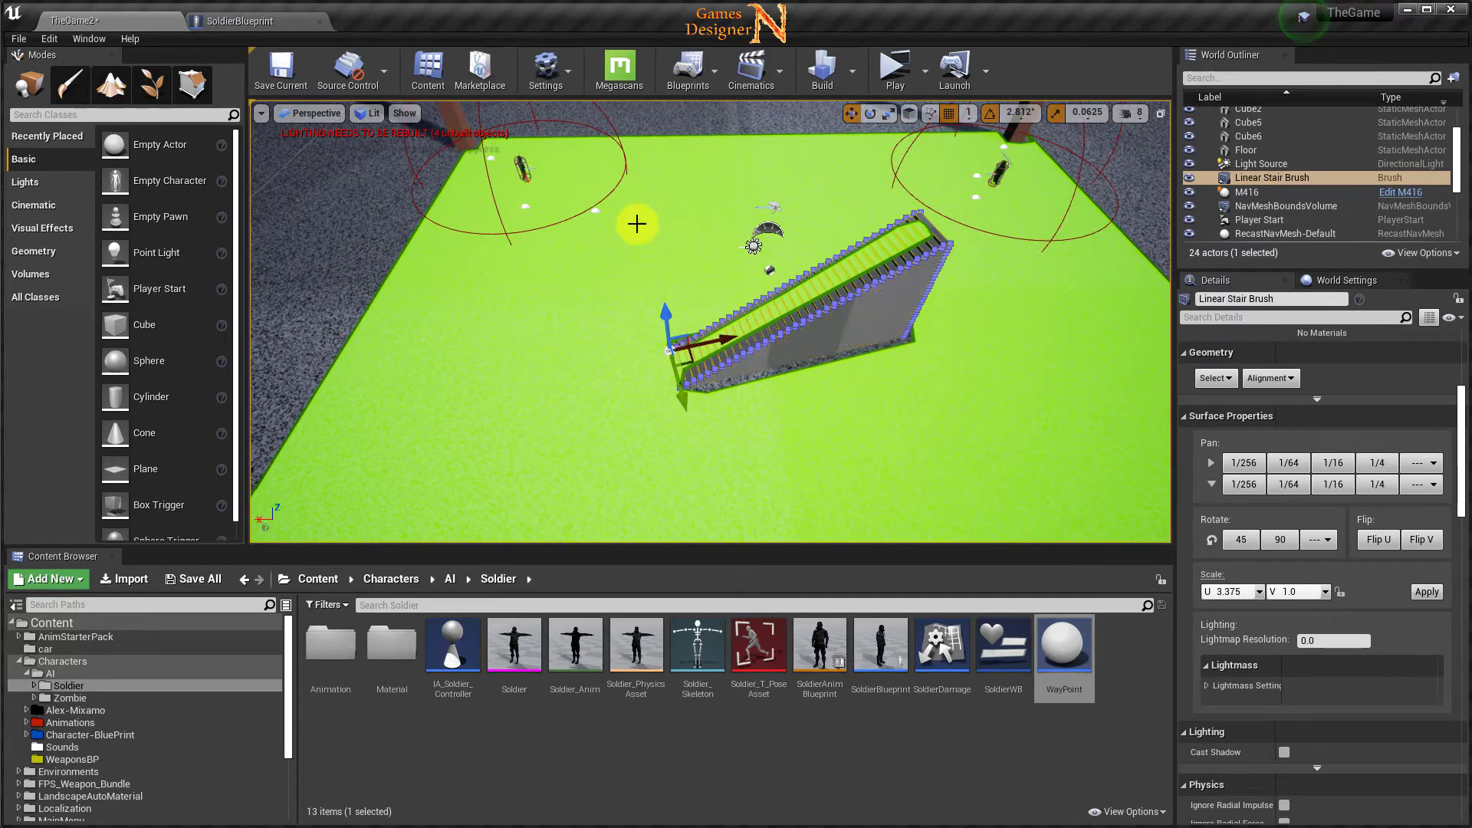
Check WayPoint3, WayPoint2 and WayPoint5 positions, nudging WayPoint5 slightly on the floor.
{"action": "left_click", "coordinate": [988, 153]}
{"action": "left_click", "coordinate": [959, 198]}
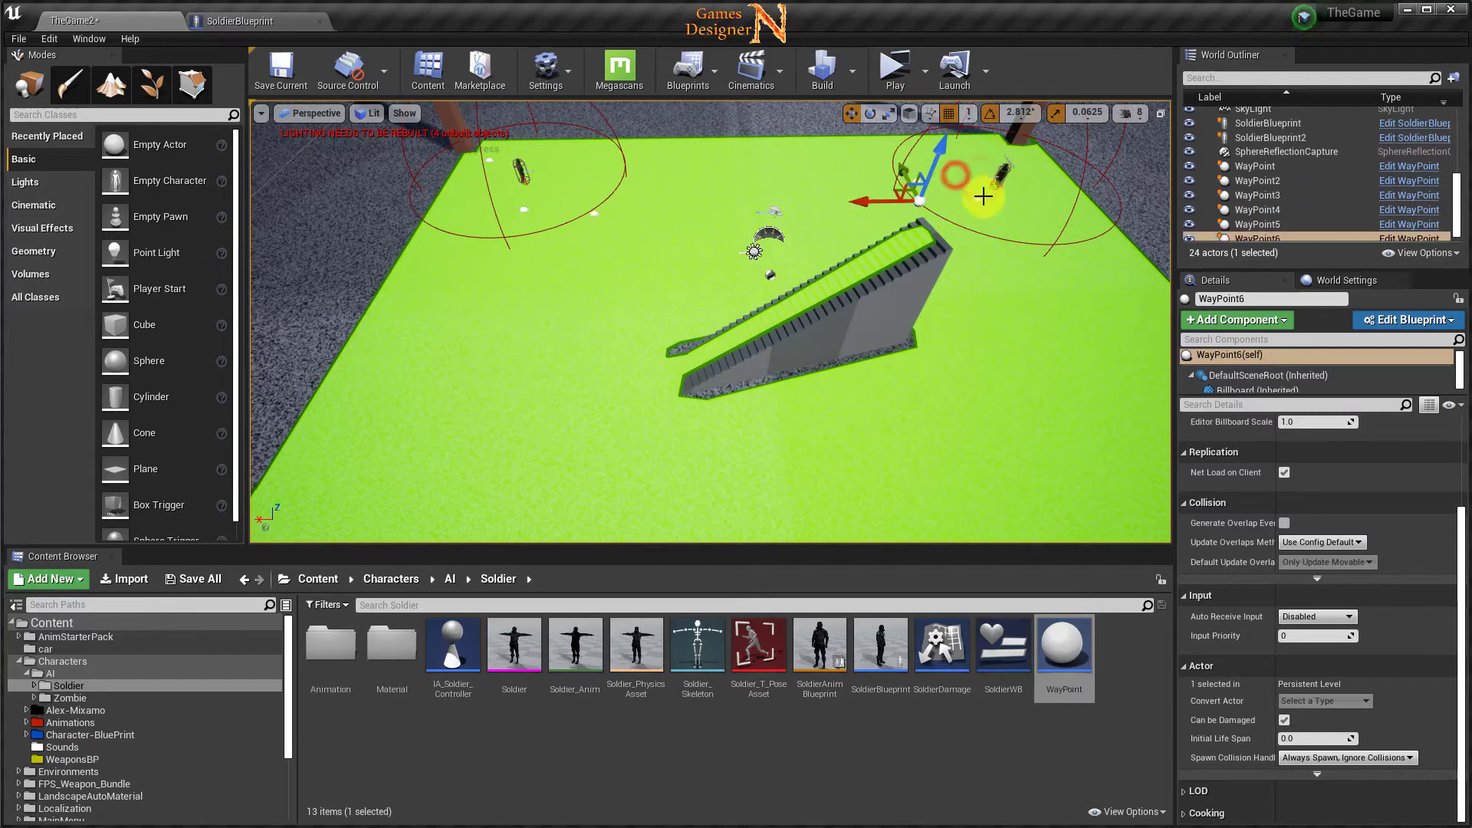
{"action": "left_click", "coordinate": [489, 160]}
{"action": "left_click_drag", "start_coordinate": [489, 160], "coordinate": [511, 203]}
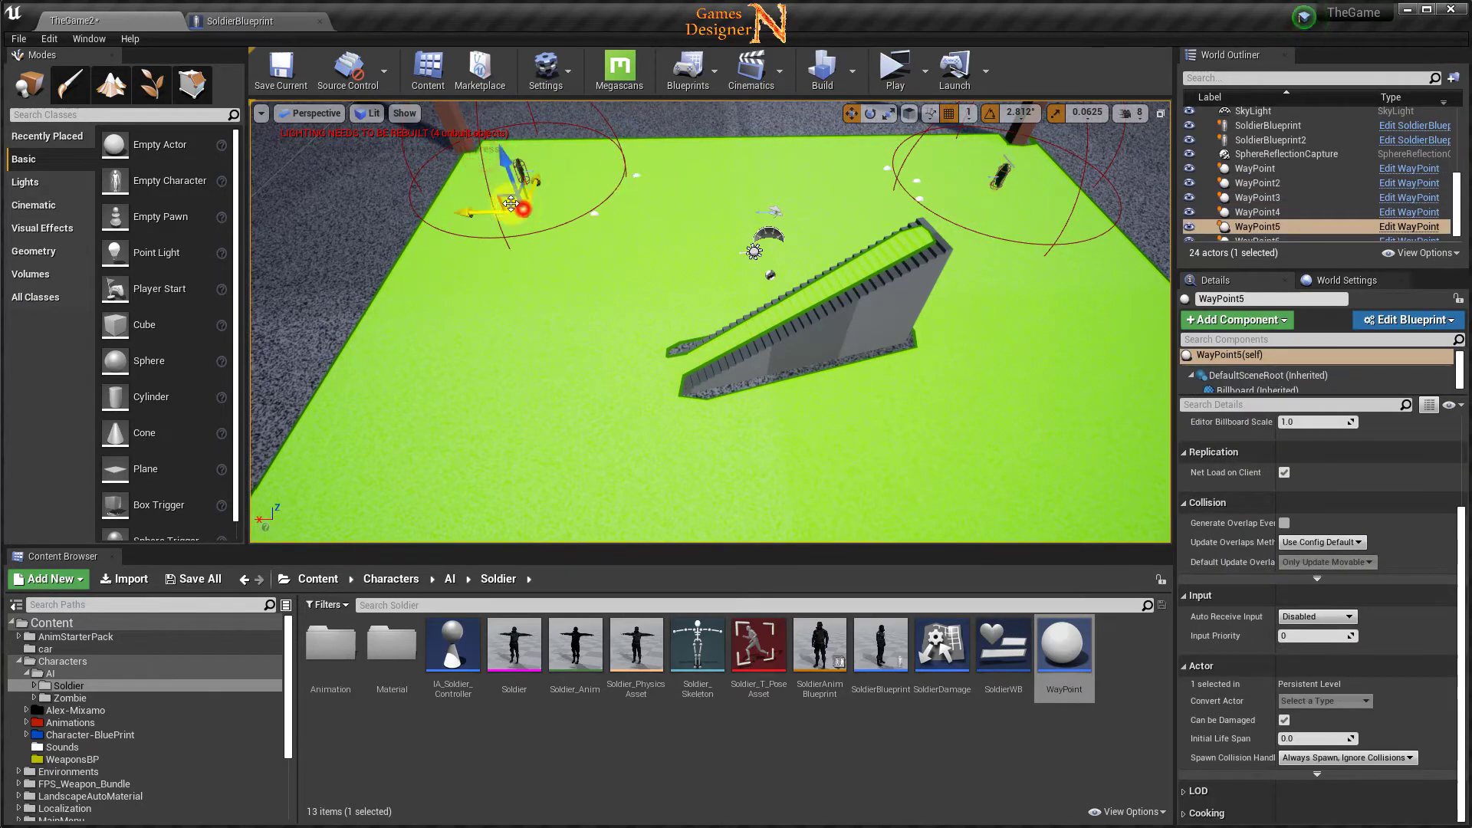
{"action": "left_click_drag", "start_coordinate": [881, 387], "coordinate": [992, 493]}
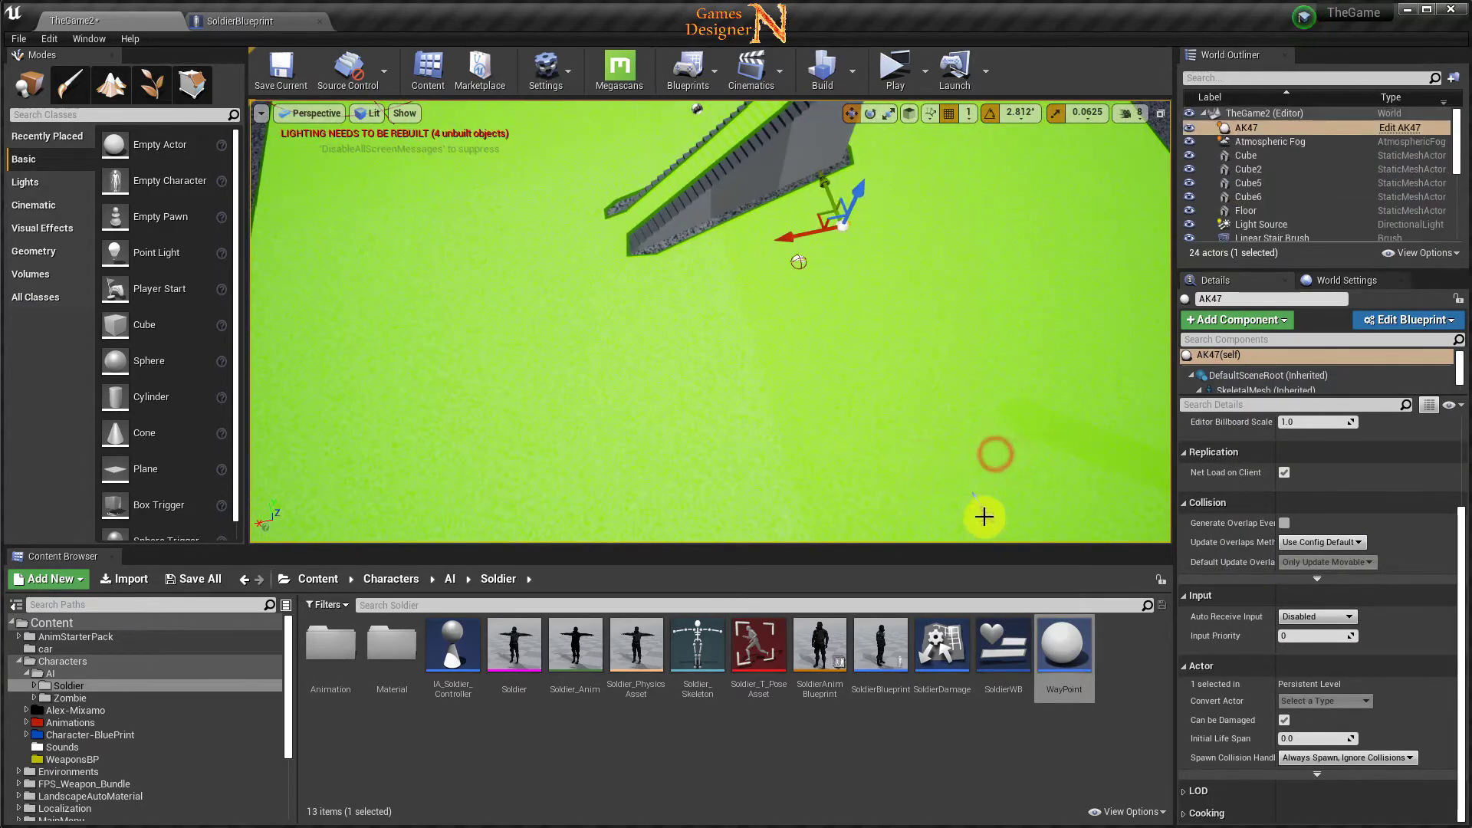
{"action": "right_click_drag", "start_coordinate": [992, 490], "coordinate": [930, 301]}
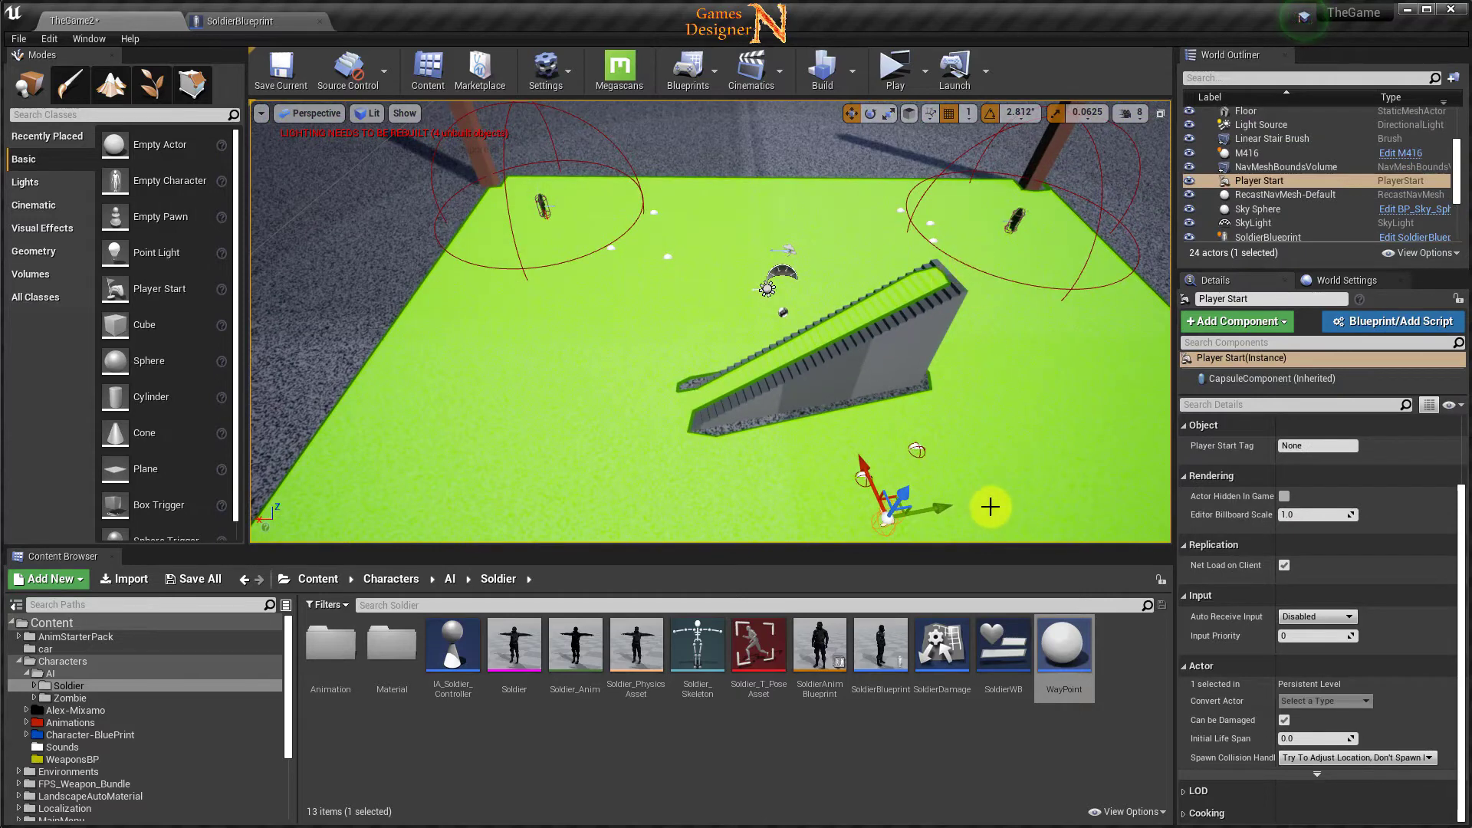
Open the SoldierBlueprint editor on its Event Graph.
{"action": "left_click", "coordinate": [297, 23]}
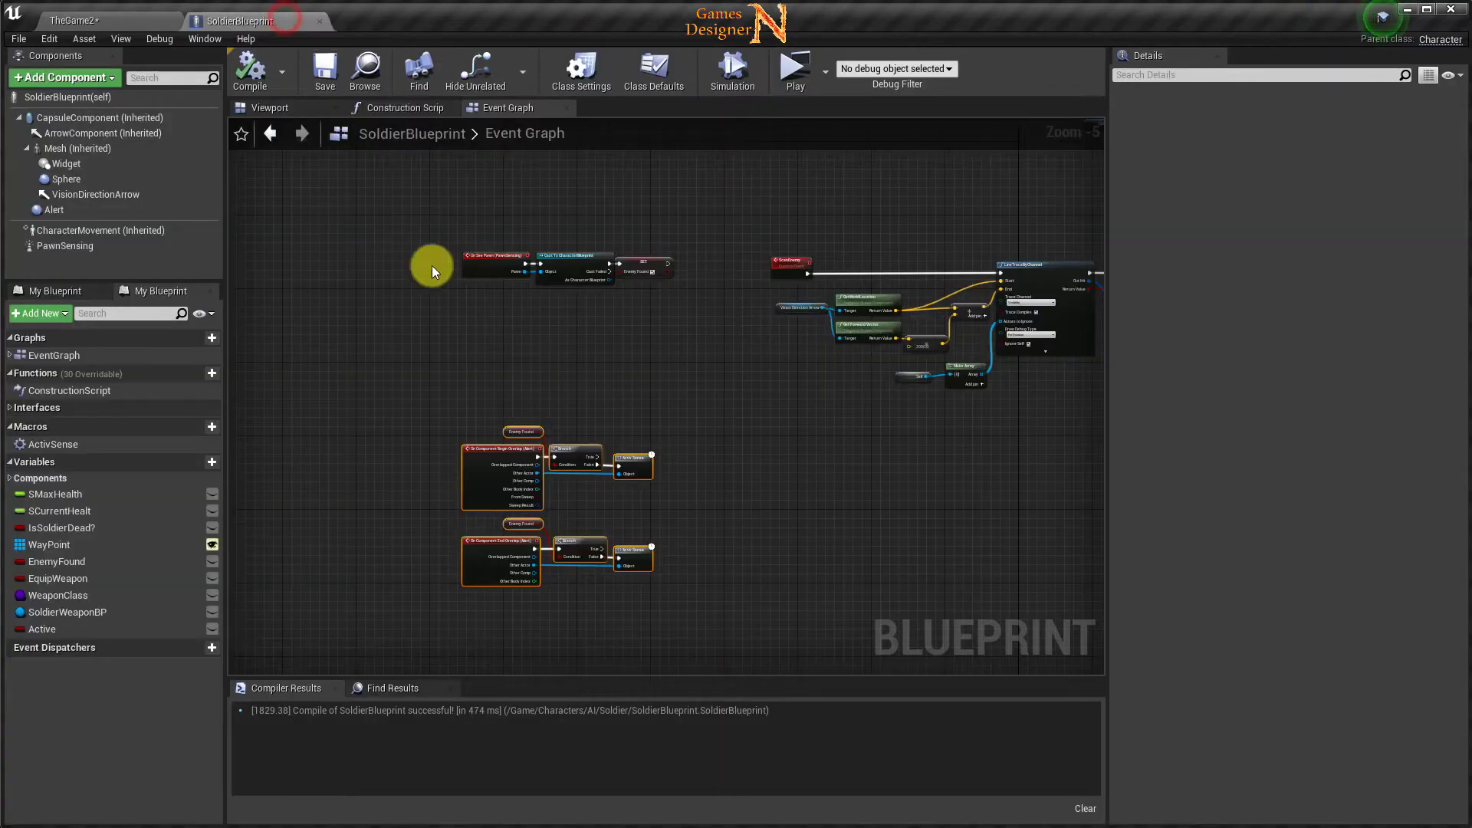
{"action": "right_click_drag", "start_coordinate": [921, 467], "coordinate": [854, 466]}
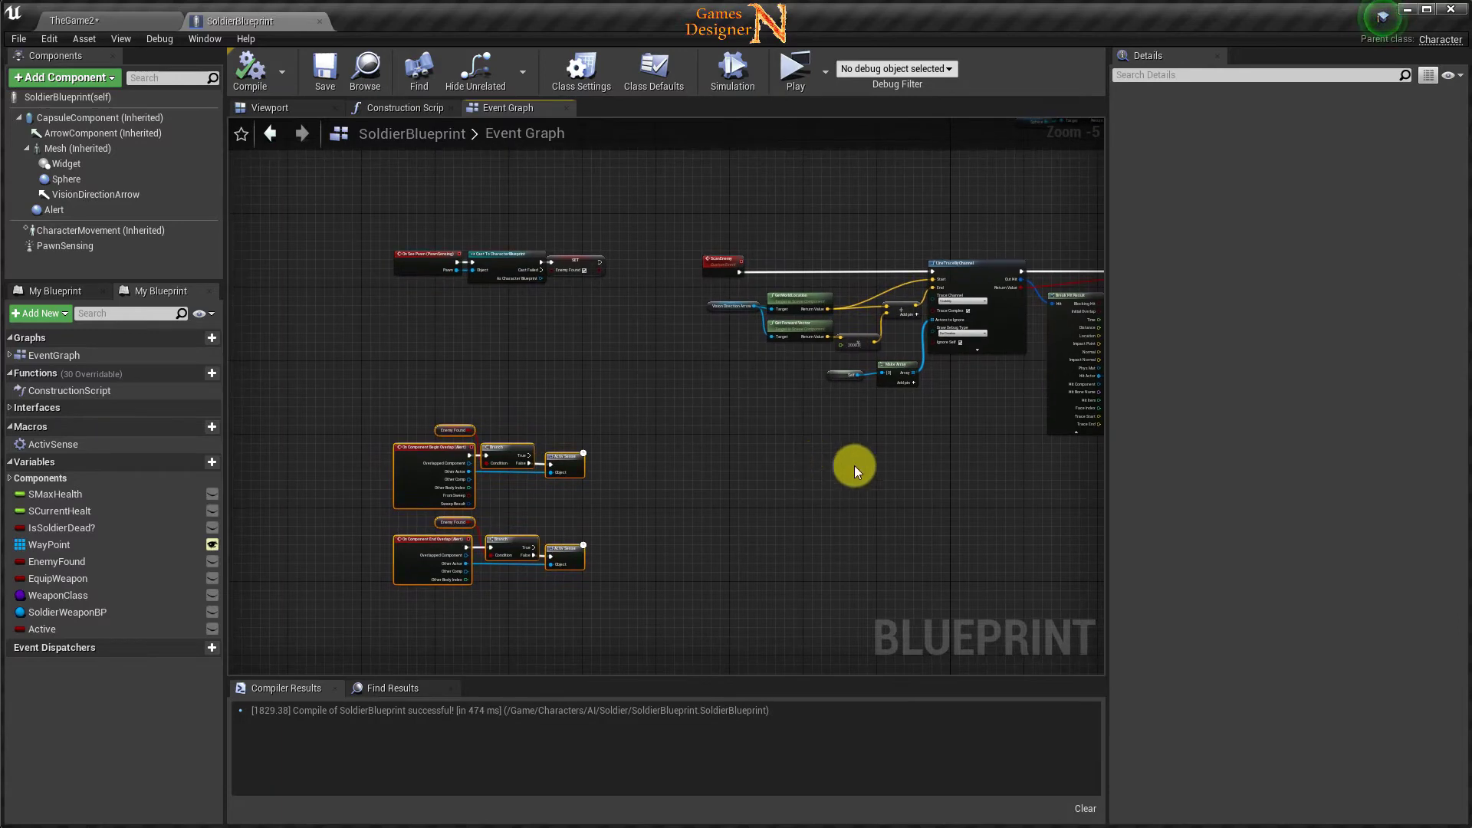
{"action": "left_click", "coordinate": [591, 586]}
{"action": "scroll", "coordinate": [579, 618], "scroll_direction": "up", "scroll_amount": 3}
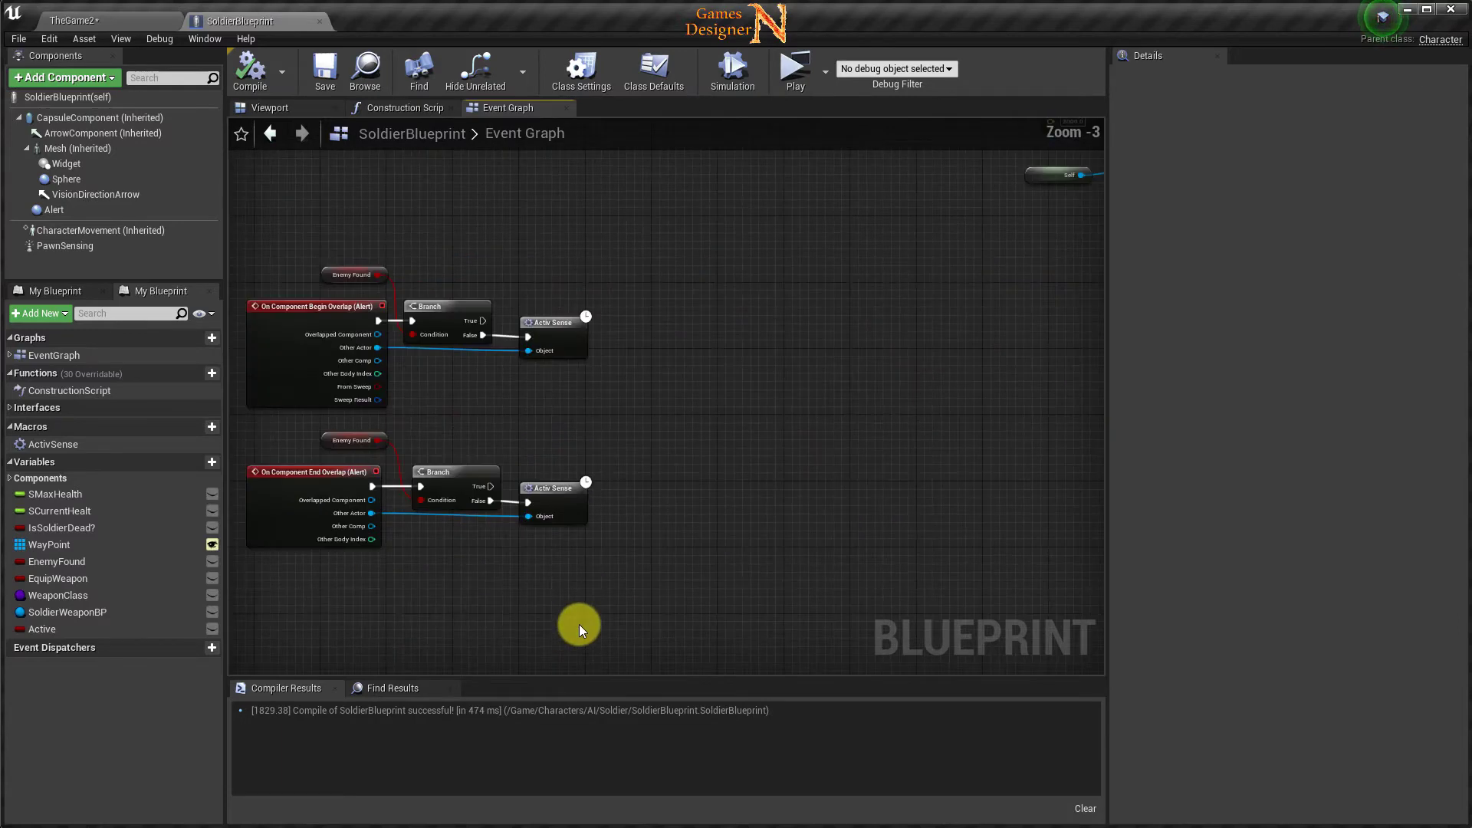
Open the Activ Sense macro, review its cast, branch, Set and Print String nodes, then go back.
{"action": "double_click", "coordinate": [558, 294]}
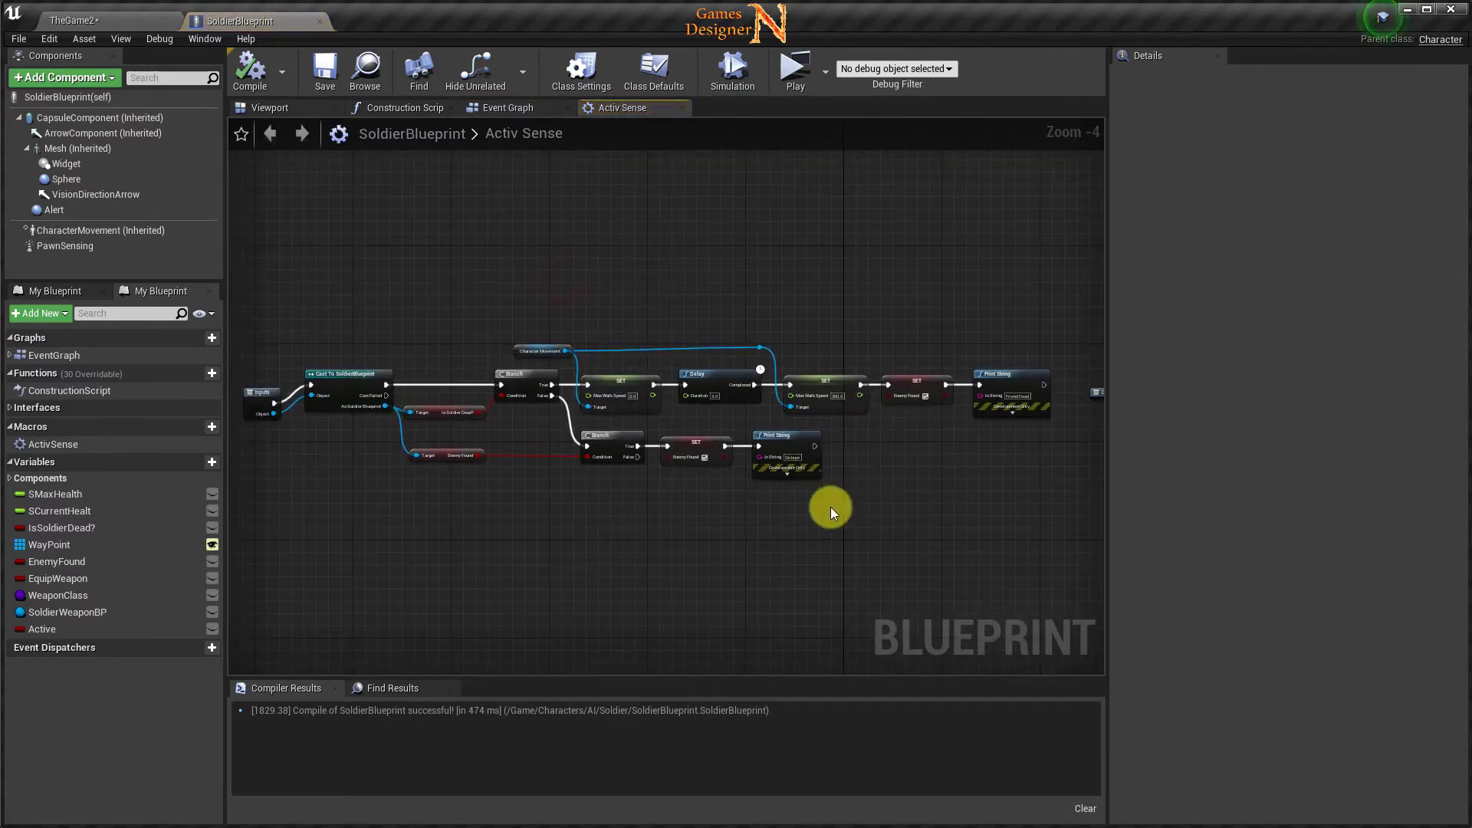
{"action": "scroll", "coordinate": [830, 507], "scroll_direction": "up", "scroll_amount": 5}
{"action": "right_click_drag", "start_coordinate": [882, 520], "coordinate": [949, 501]}
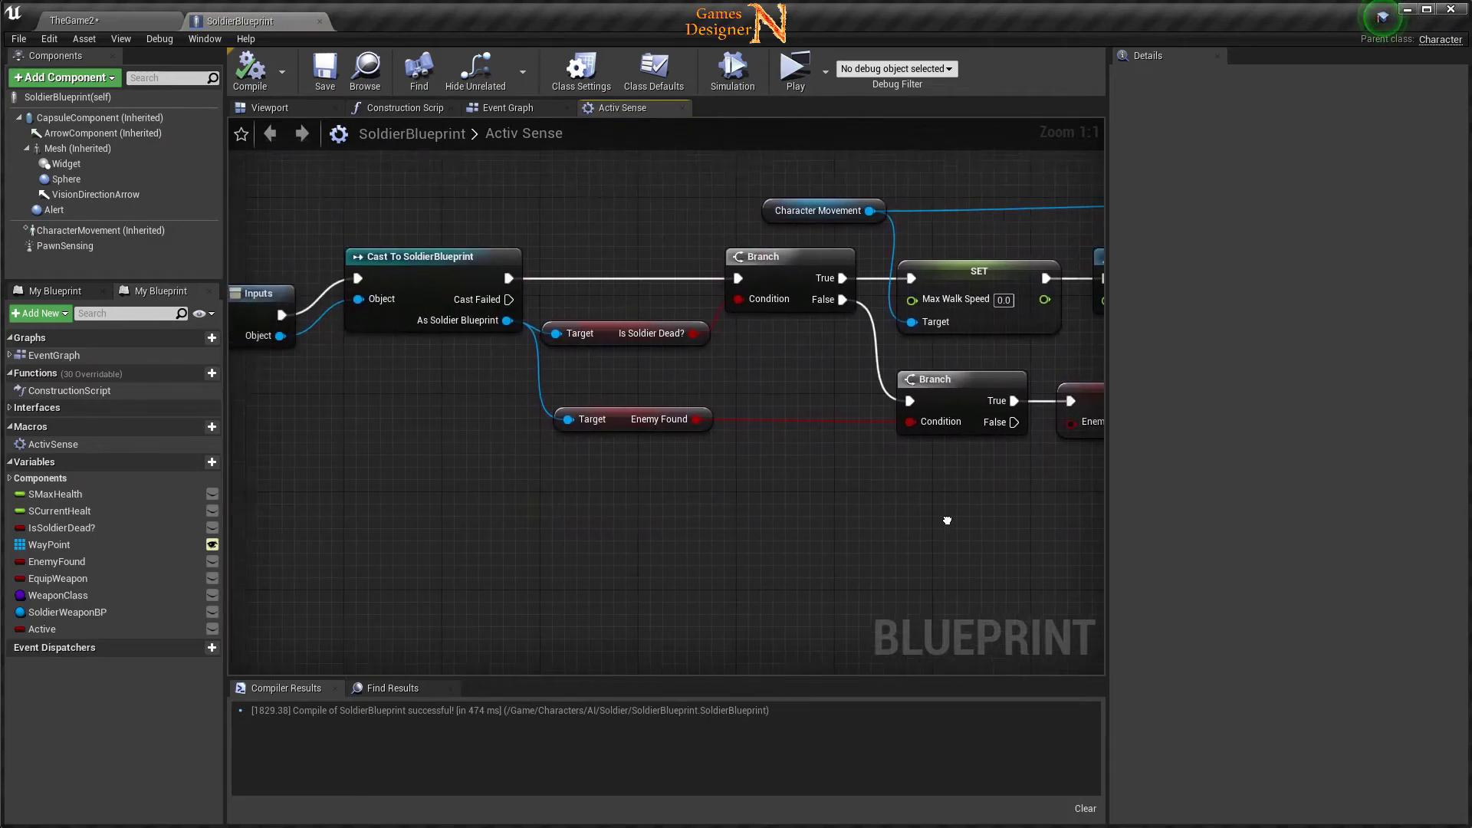
{"action": "right_click_drag", "start_coordinate": [496, 498], "coordinate": [661, 528]}
{"action": "mouse_move", "coordinate": [899, 526]}
{"action": "right_mouse_down"}
{"action": "mouse_move", "coordinate": [588, 531]}
{"action": "mouse_move", "coordinate": [486, 559]}
{"action": "right_mouse_up"}
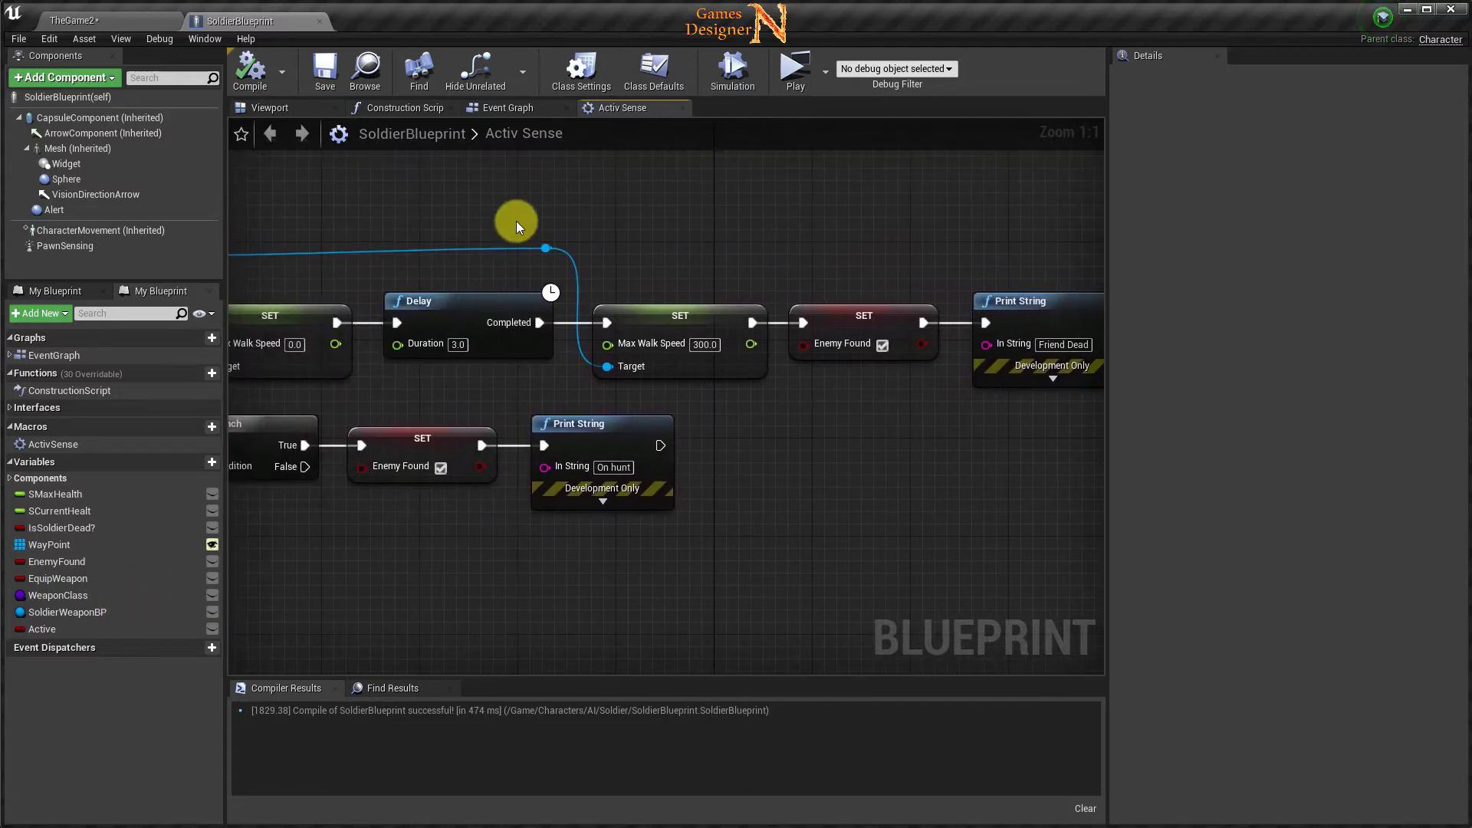
{"action": "left_click", "coordinate": [496, 108]}
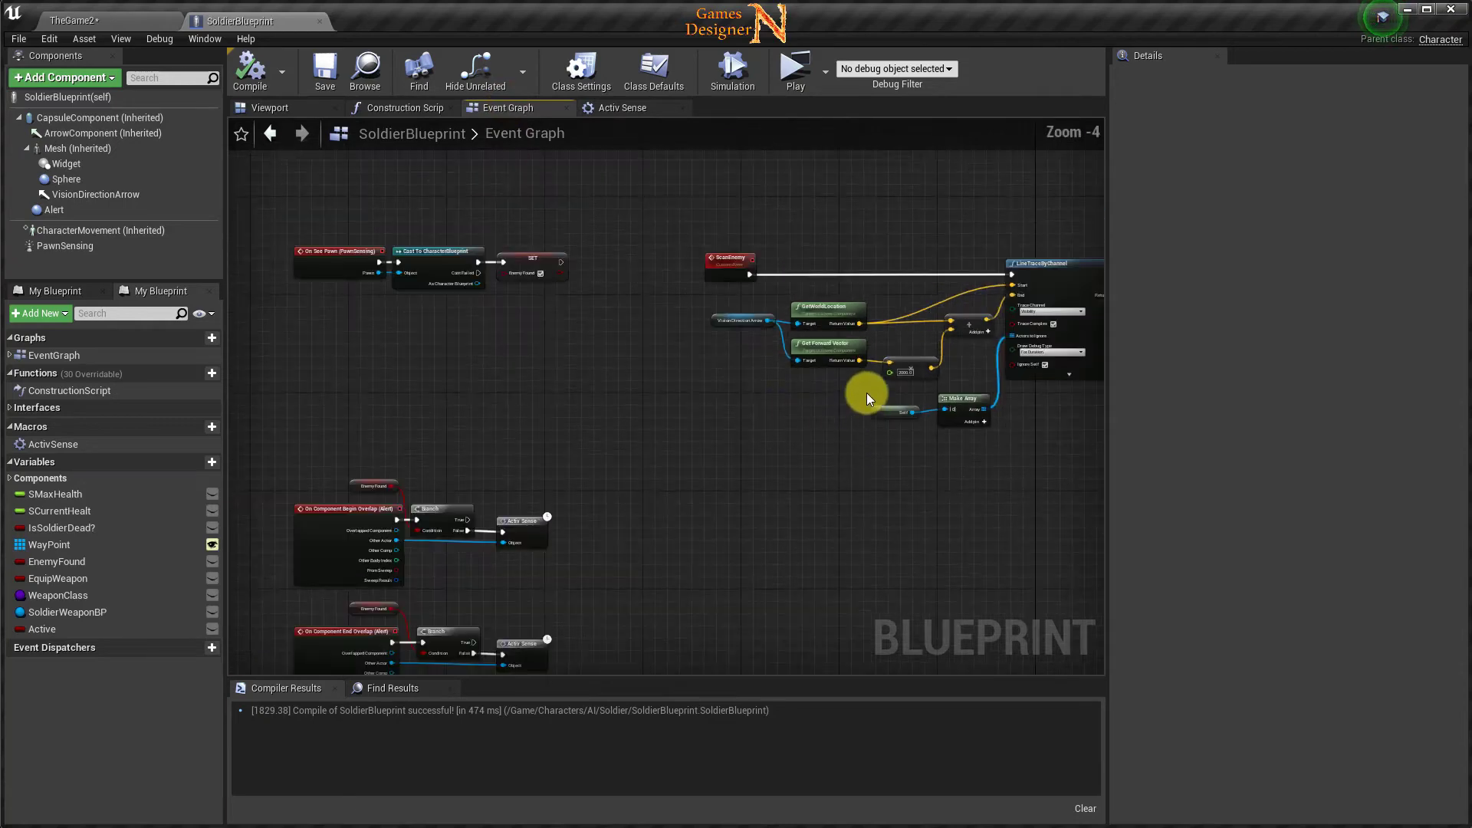
Change the Delay duration in the death sequence from 8.0 to 15 seconds.
{"action": "mouse_move", "coordinate": [867, 392]}
{"action": "right_mouse_down"}
{"action": "mouse_move", "coordinate": [585, 575]}
{"action": "mouse_move", "coordinate": [1064, 409]}
{"action": "right_mouse_up"}
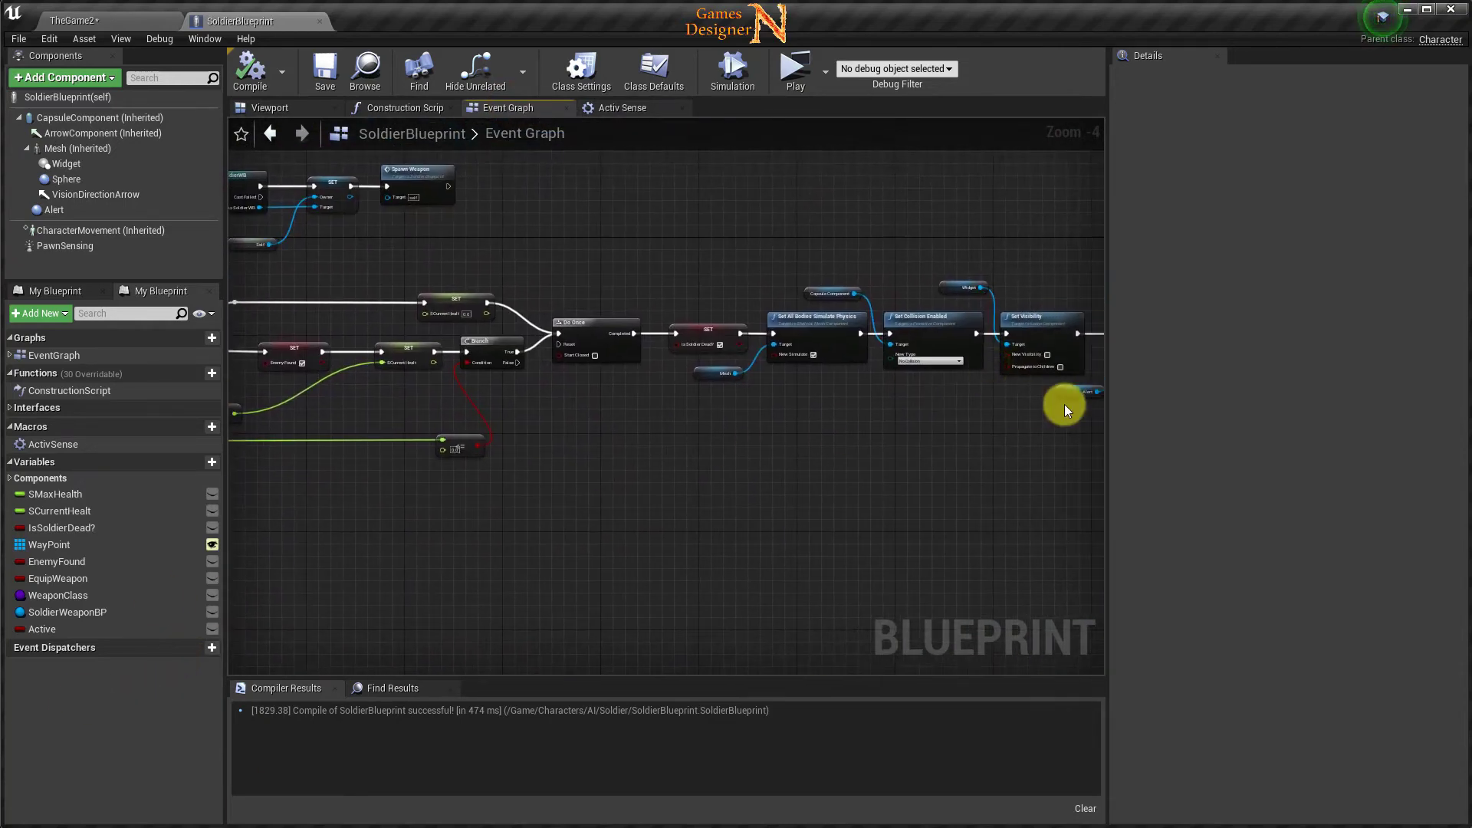
{"action": "right_click_drag", "start_coordinate": [904, 402], "coordinate": [649, 383]}
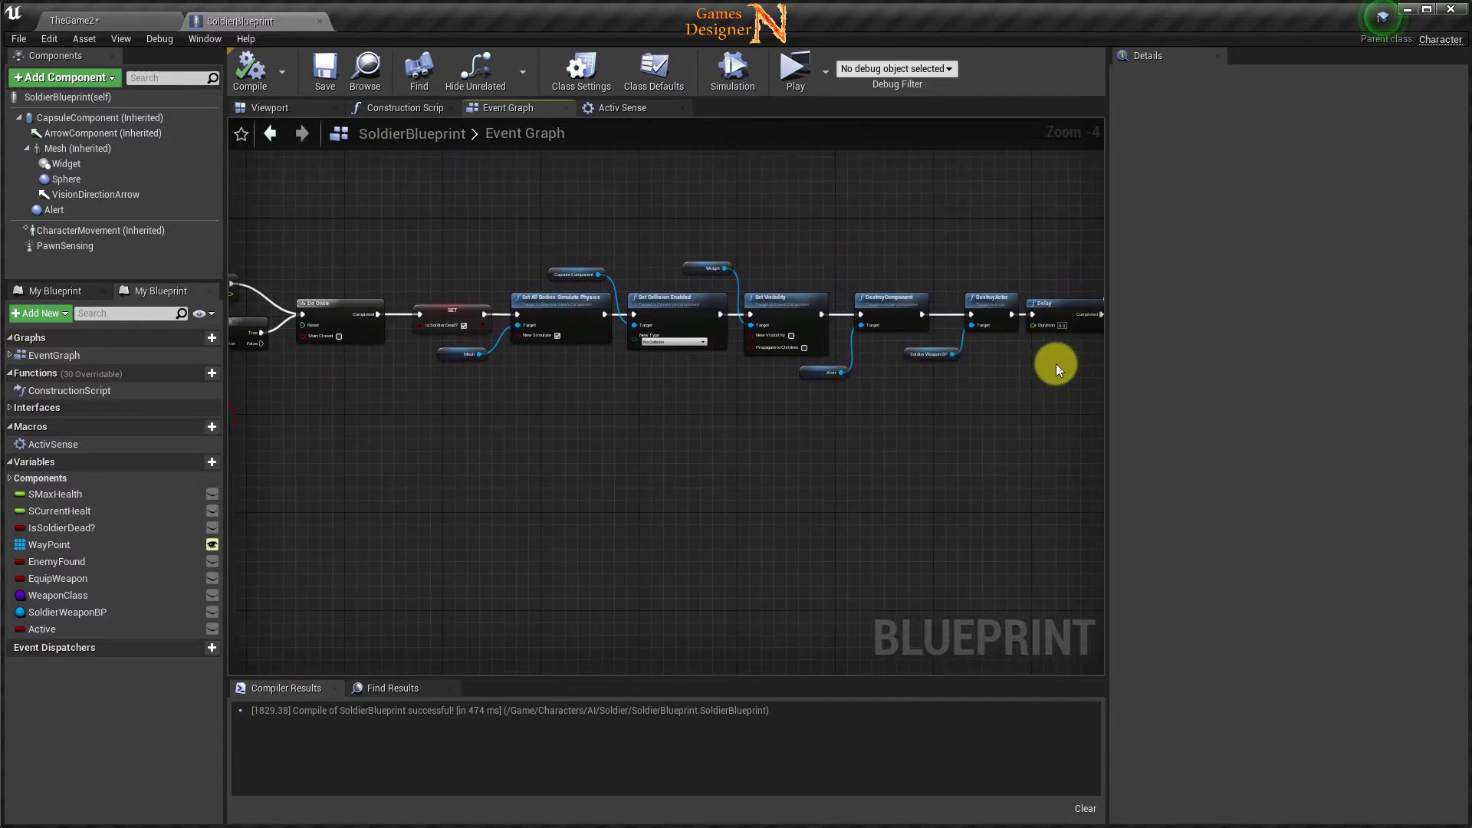
{"action": "scroll", "coordinate": [1057, 363], "scroll_direction": "up", "scroll_amount": 2}
{"action": "scroll", "coordinate": [1058, 361], "scroll_direction": "up", "scroll_amount": 2}
{"action": "right_click_drag", "start_coordinate": [1025, 378], "coordinate": [841, 349]}
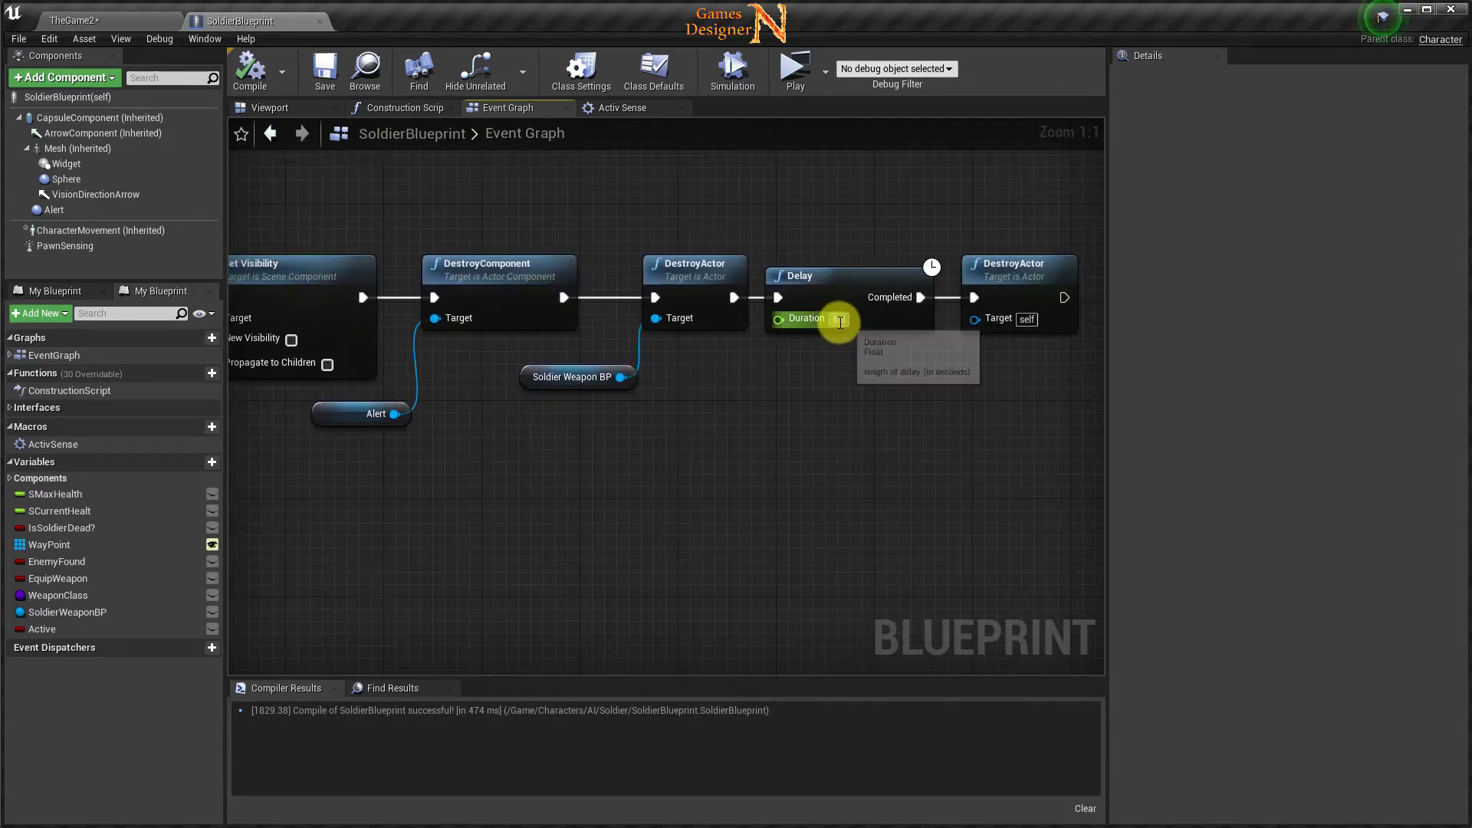
{"action": "type", "text": "15"}
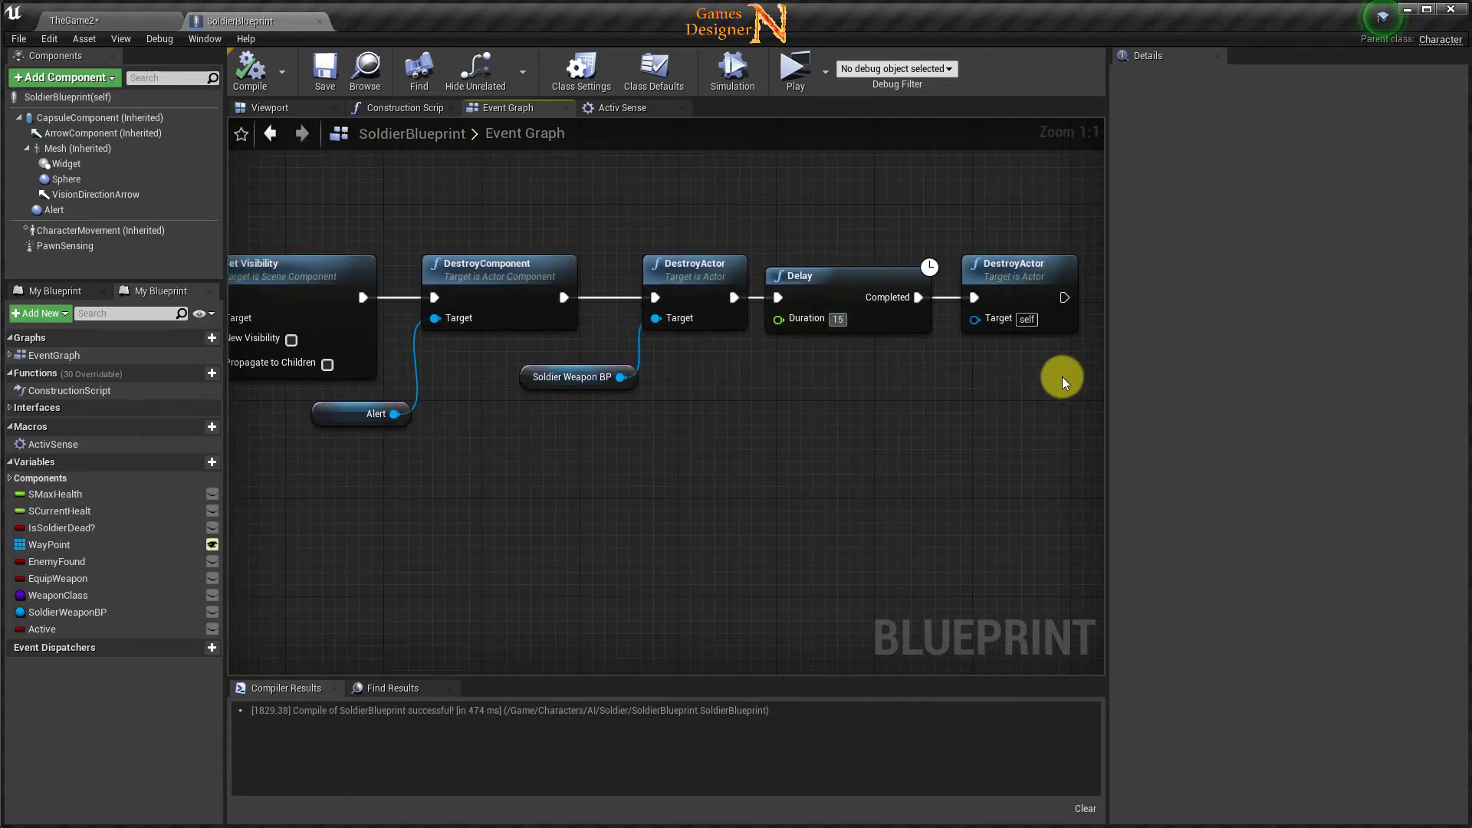
{"action": "key", "text": "Return"}
Compile and save the SoldierBlueprint, then return to the TheGame2 level editor.
{"action": "left_click", "coordinate": [259, 88]}
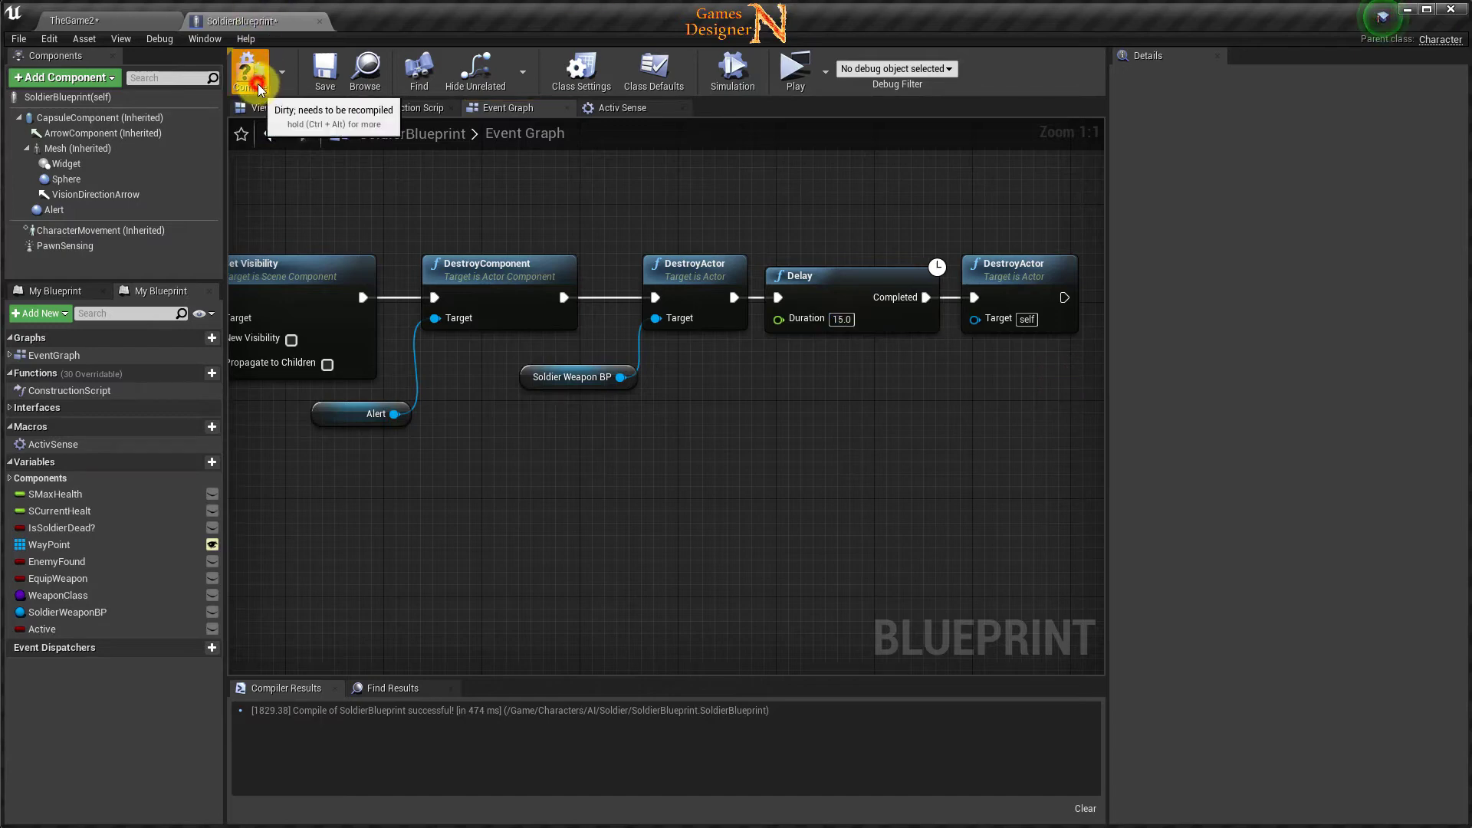
{"action": "left_click", "coordinate": [332, 84]}
{"action": "left_click", "coordinate": [125, 21]}
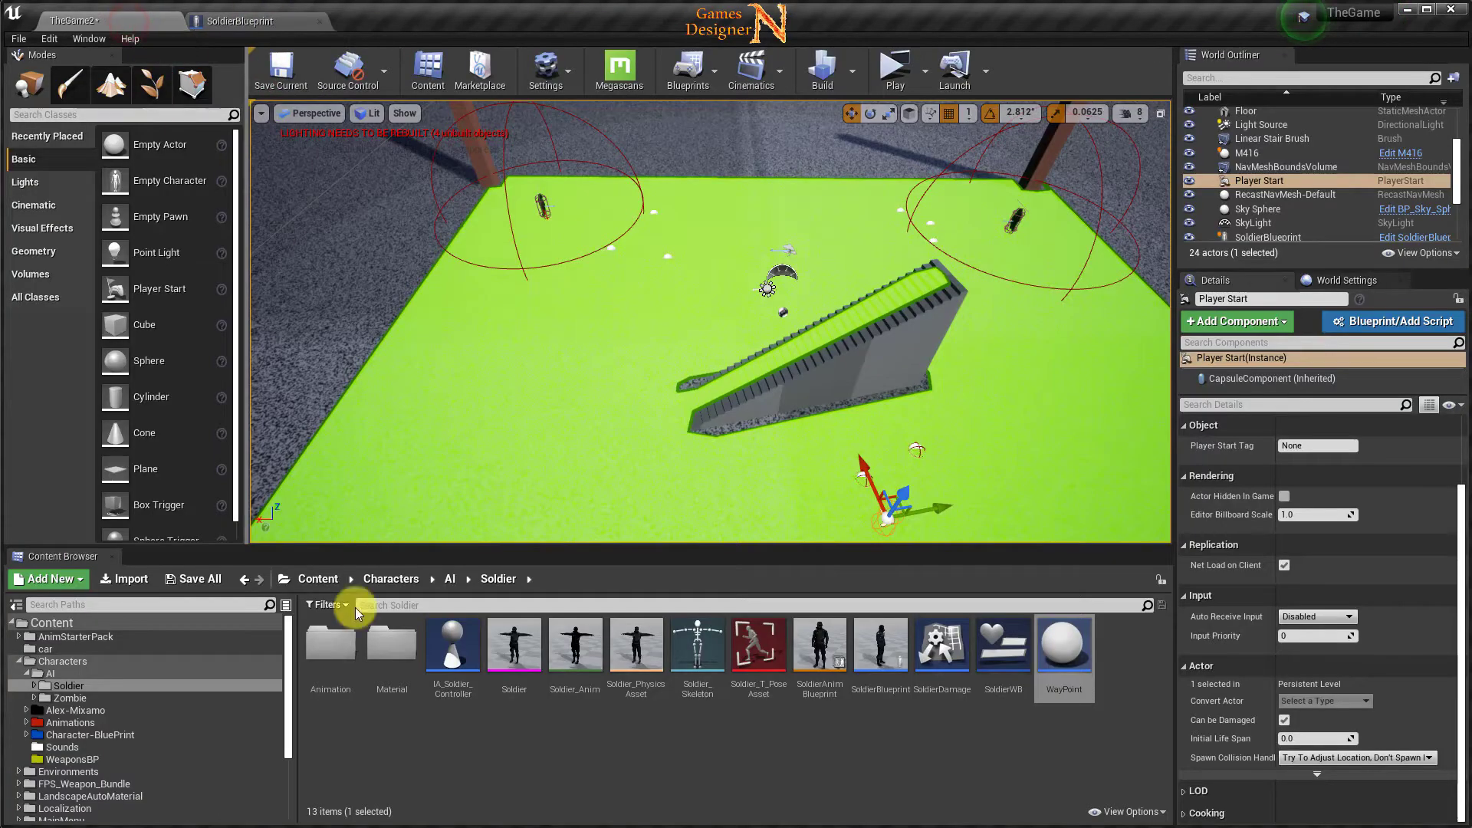
Save the TheGame2 level with Save All, then run a brief standalone playtest and stop it.
{"action": "left_click", "coordinate": [215, 579]}
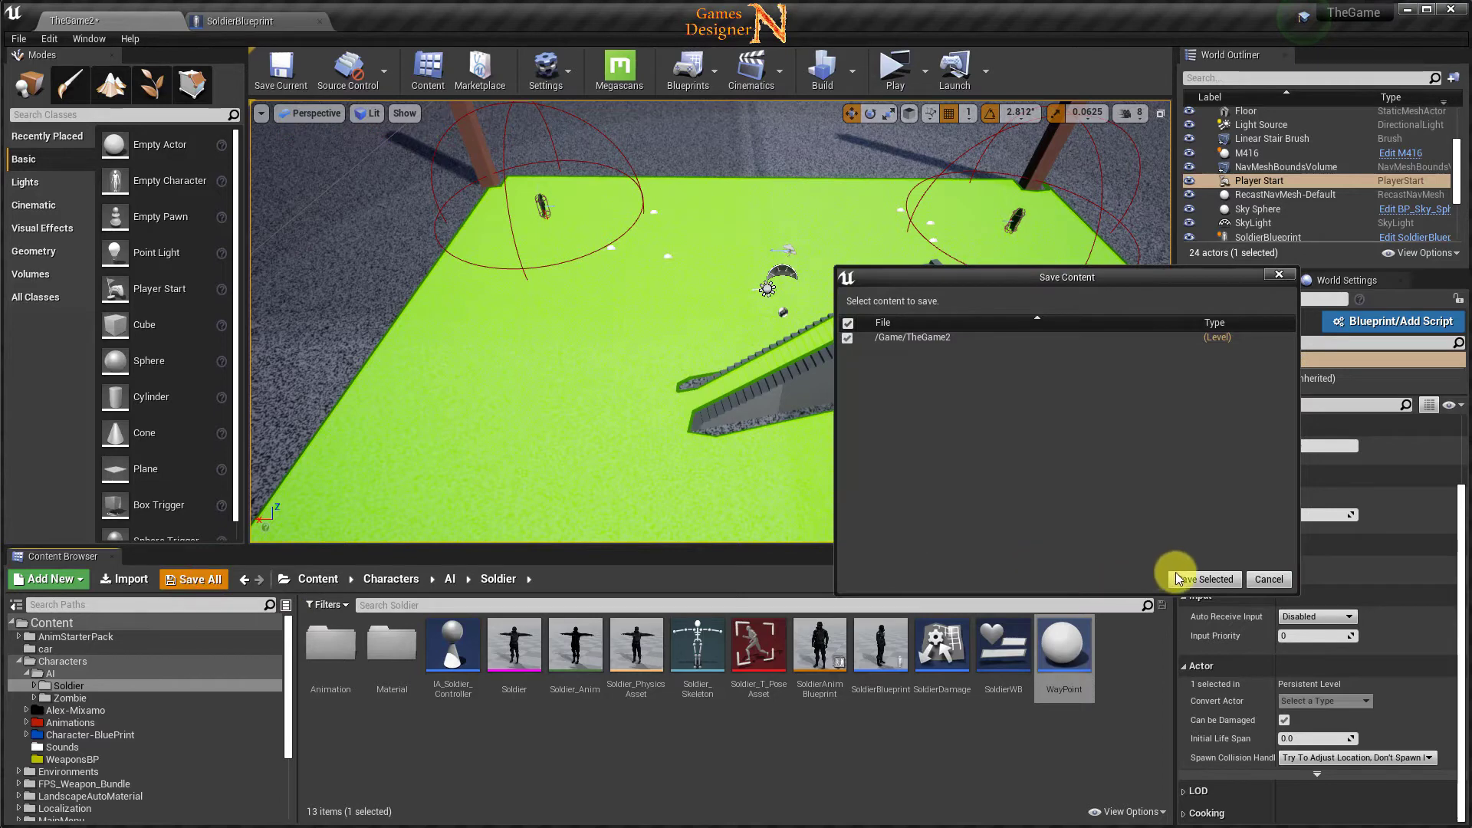
{"action": "left_click", "coordinate": [1176, 579]}
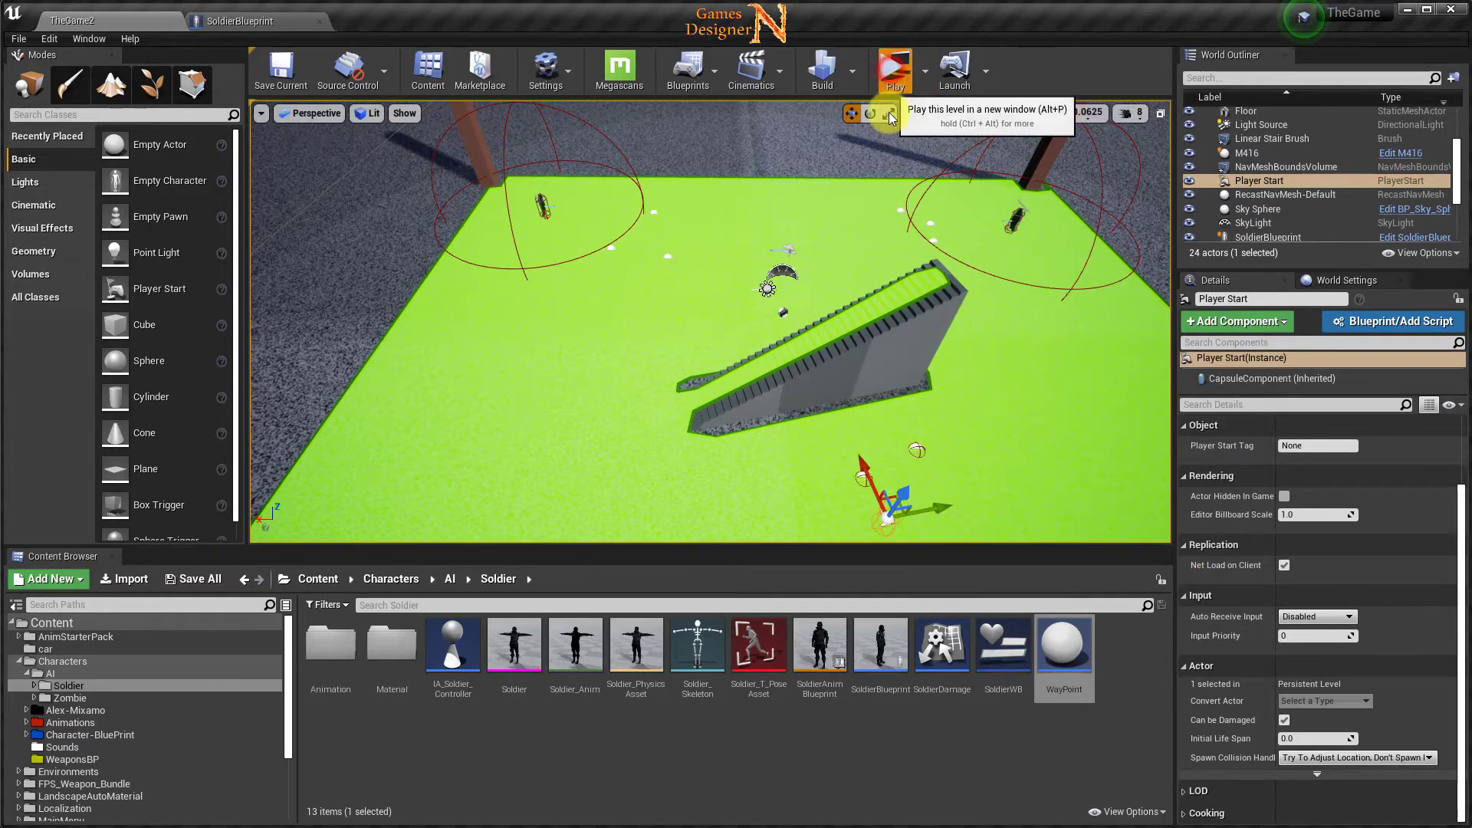
{"action": "left_click", "coordinate": [893, 73]}
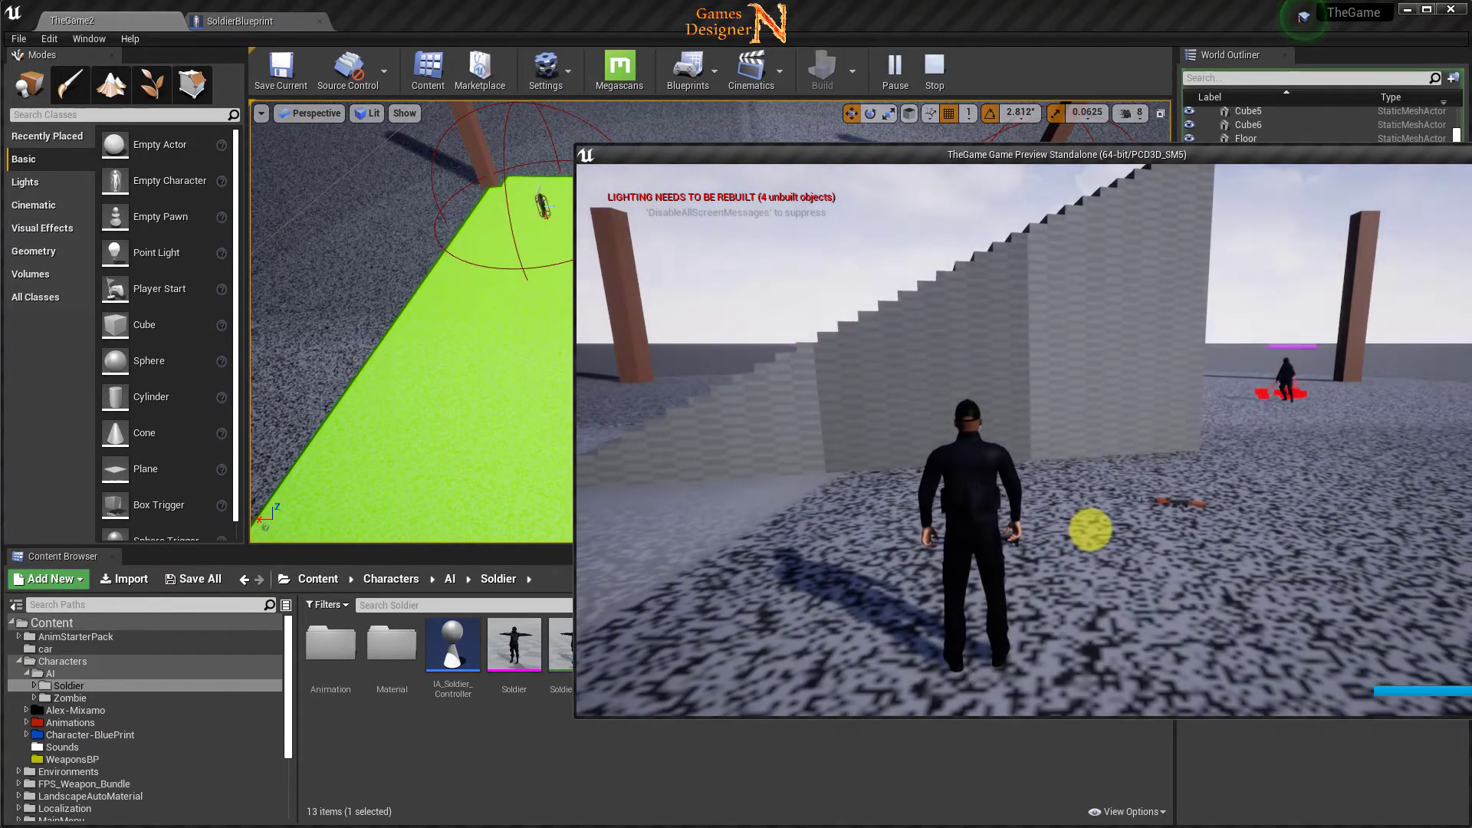
{"action": "key", "text": "Escape"}
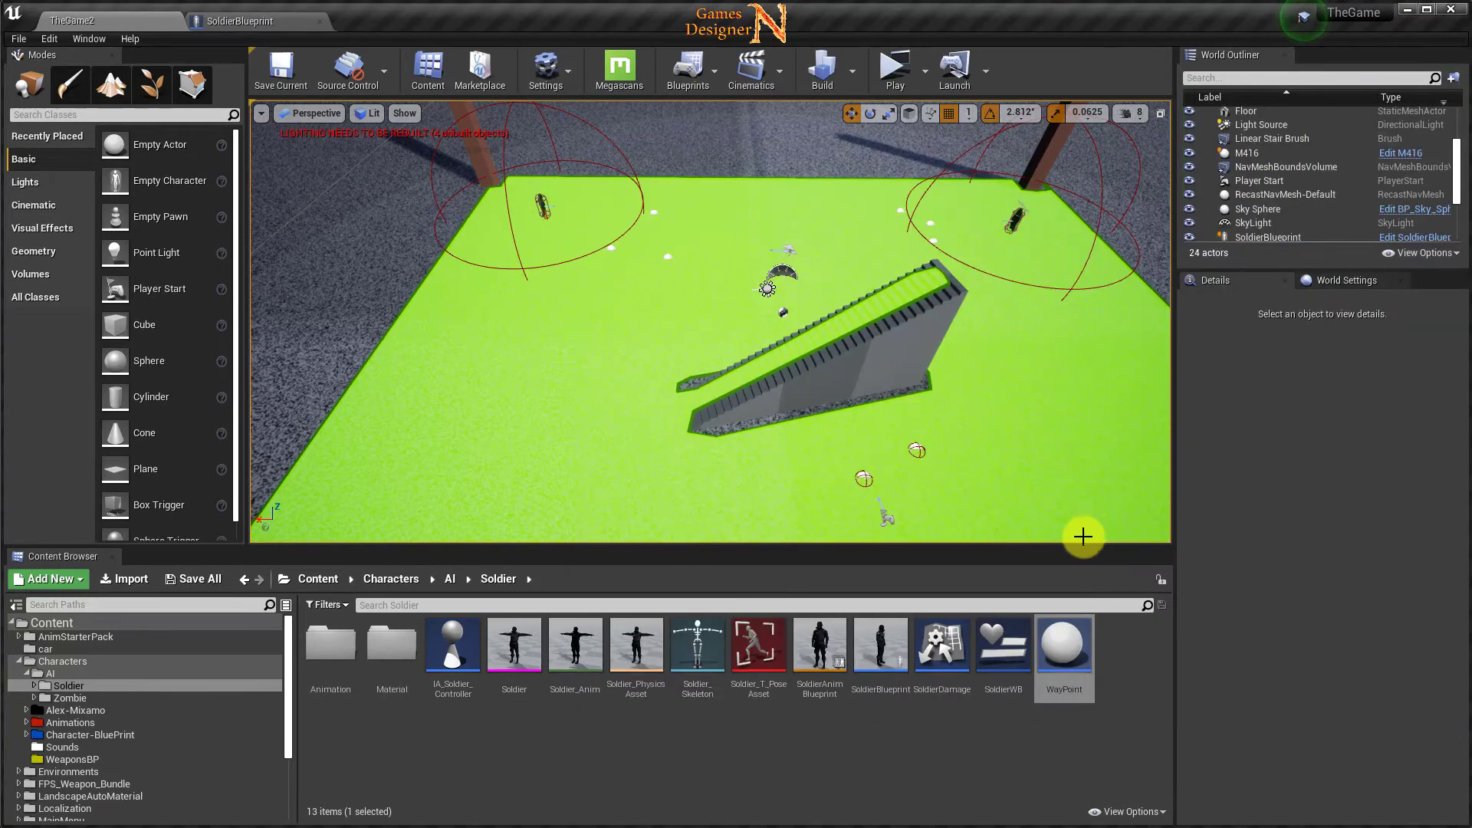
Reposition the M416, AK47 and Player Start beside the base of the stair ramp.
{"action": "left_click", "coordinate": [865, 477]}
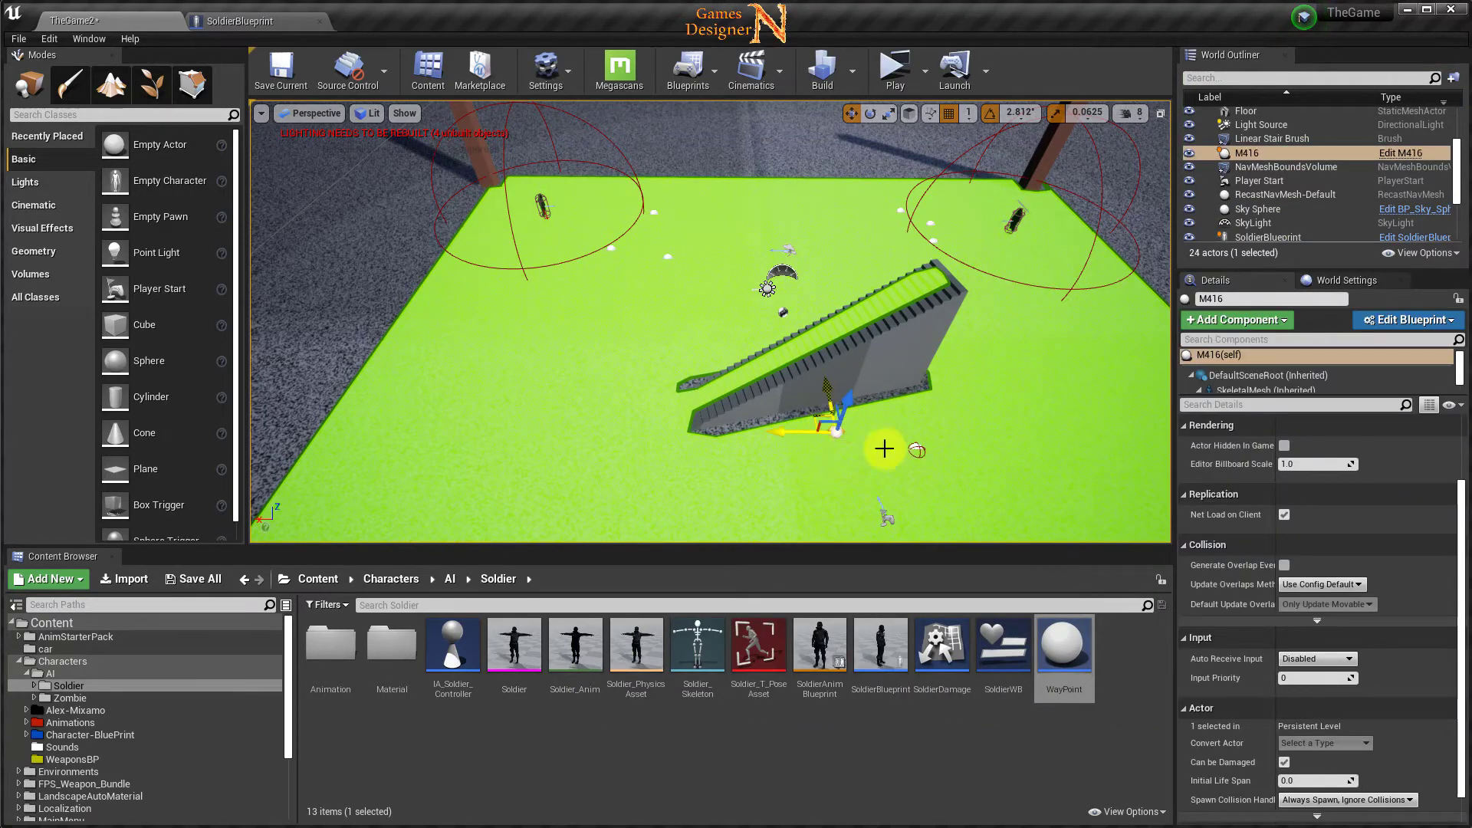
{"action": "left_click", "coordinate": [908, 443]}
{"action": "left_click", "coordinate": [935, 446]}
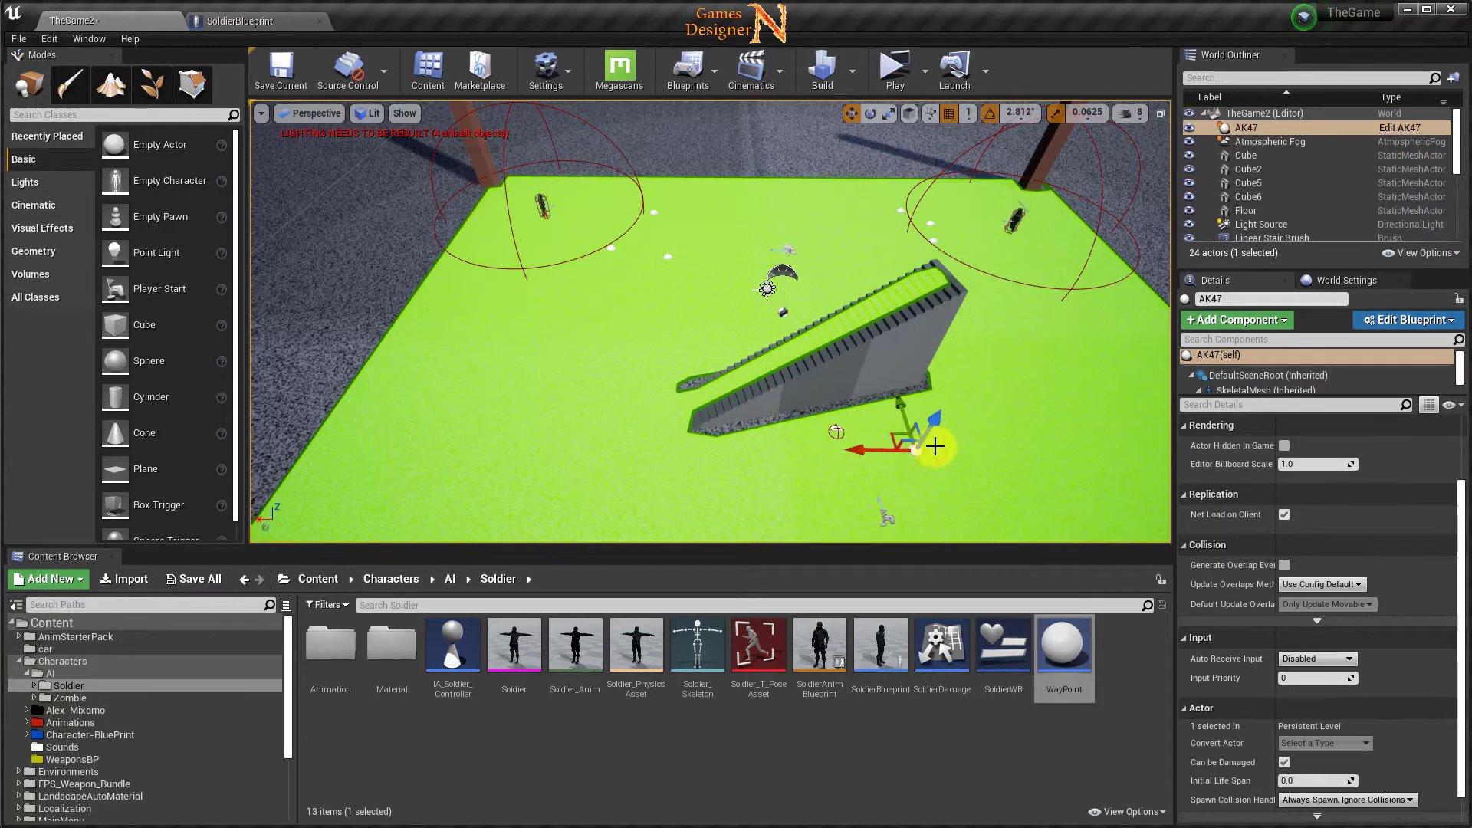
{"action": "left_click", "coordinate": [885, 519]}
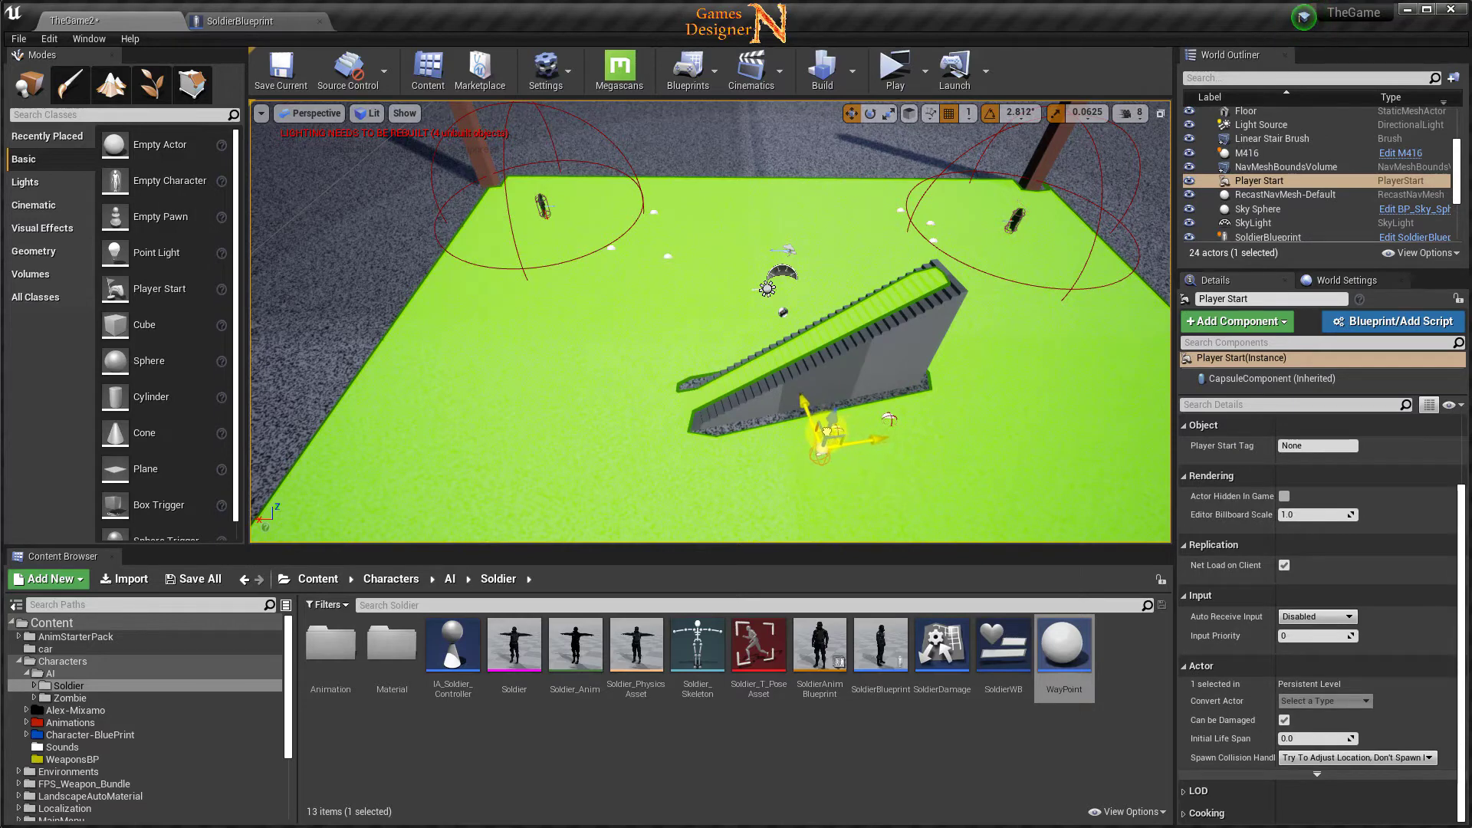
Start a new playtest and walk the character onto the rifle.
{"action": "left_click", "coordinate": [891, 70]}
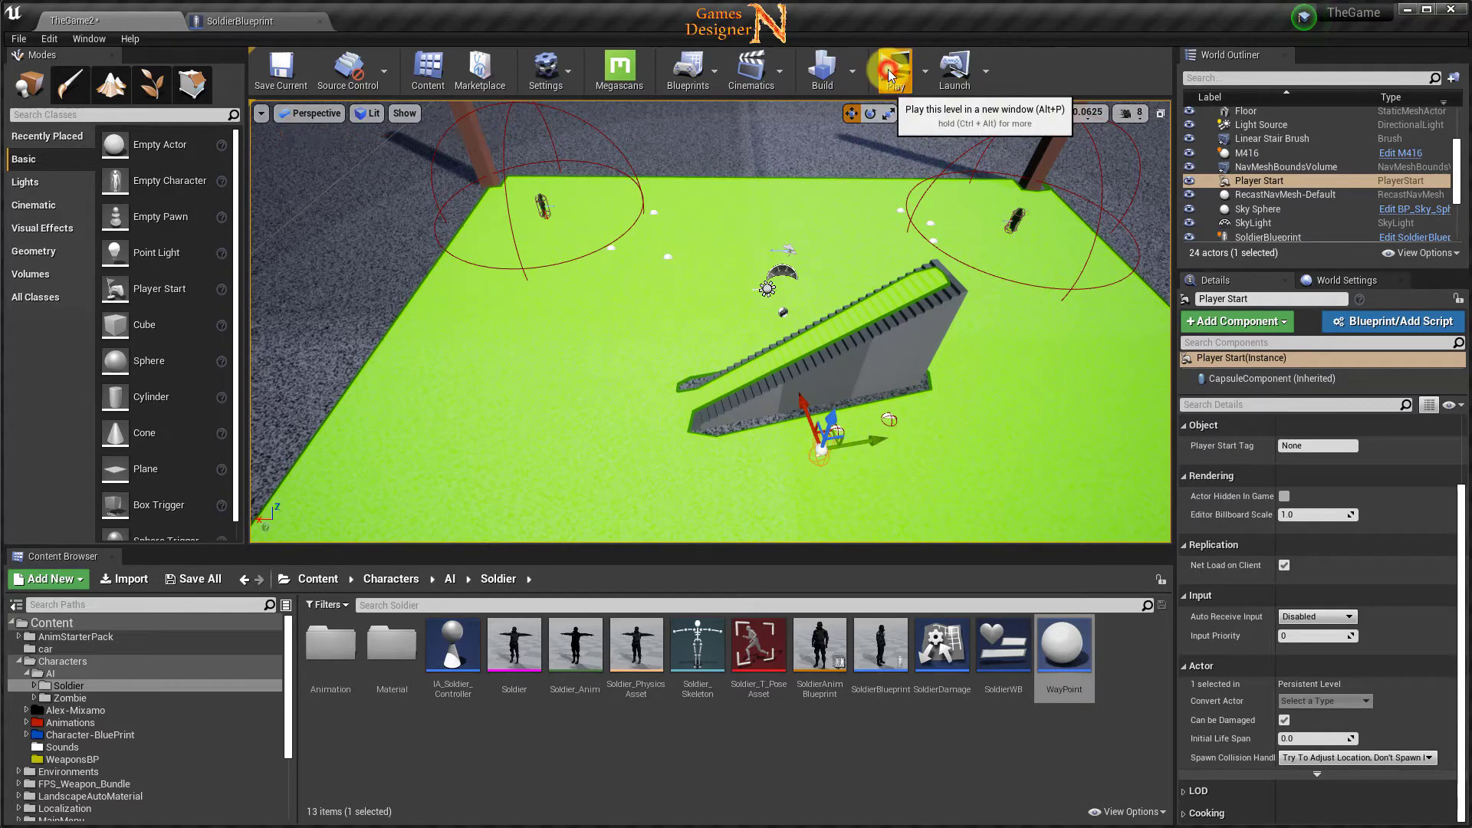
{"action": "left_click_drag", "start_coordinate": [1050, 150], "coordinate": [917, 134]}
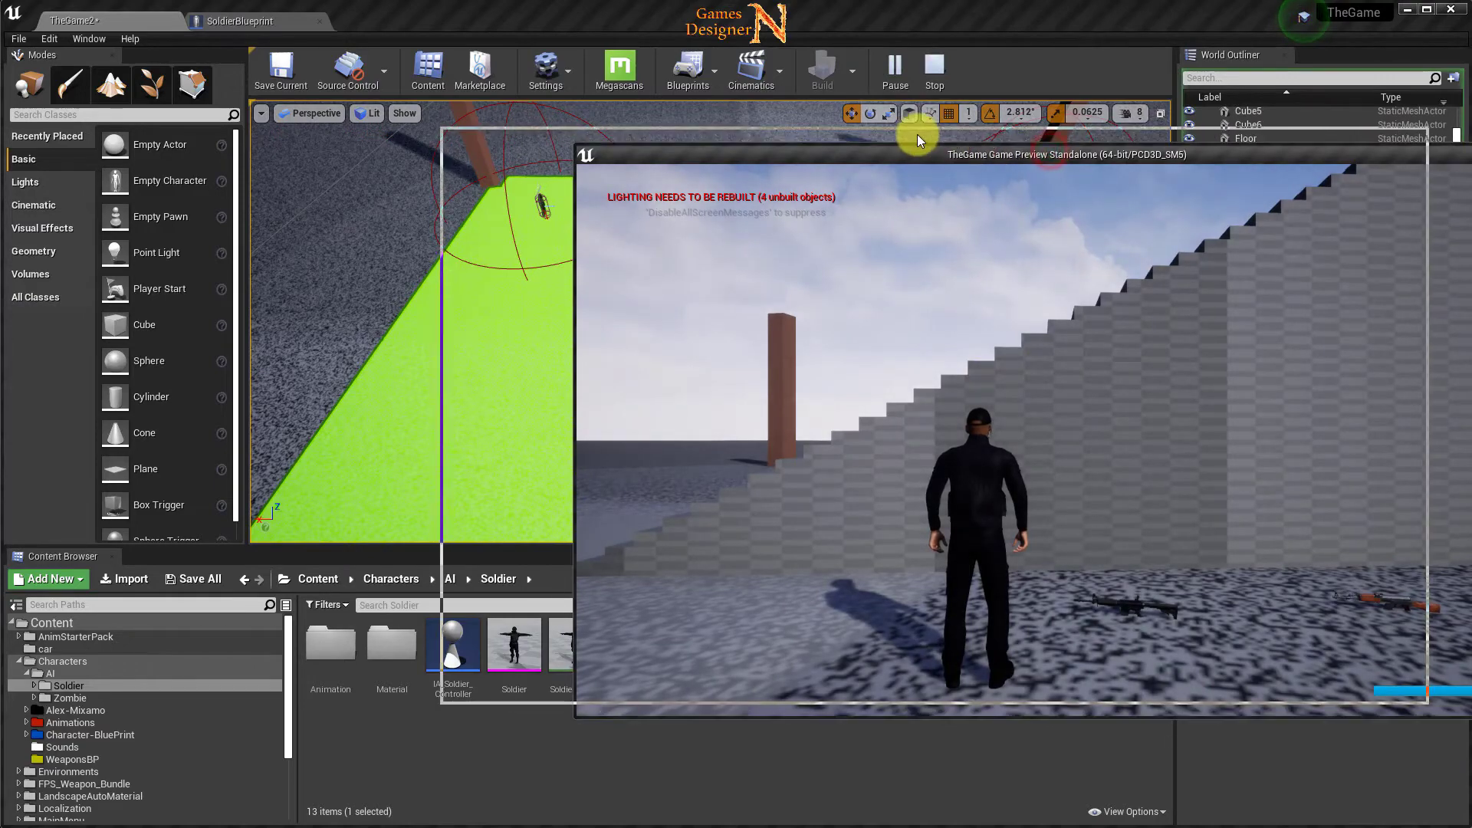
{"action": "left_click", "coordinate": [996, 346]}
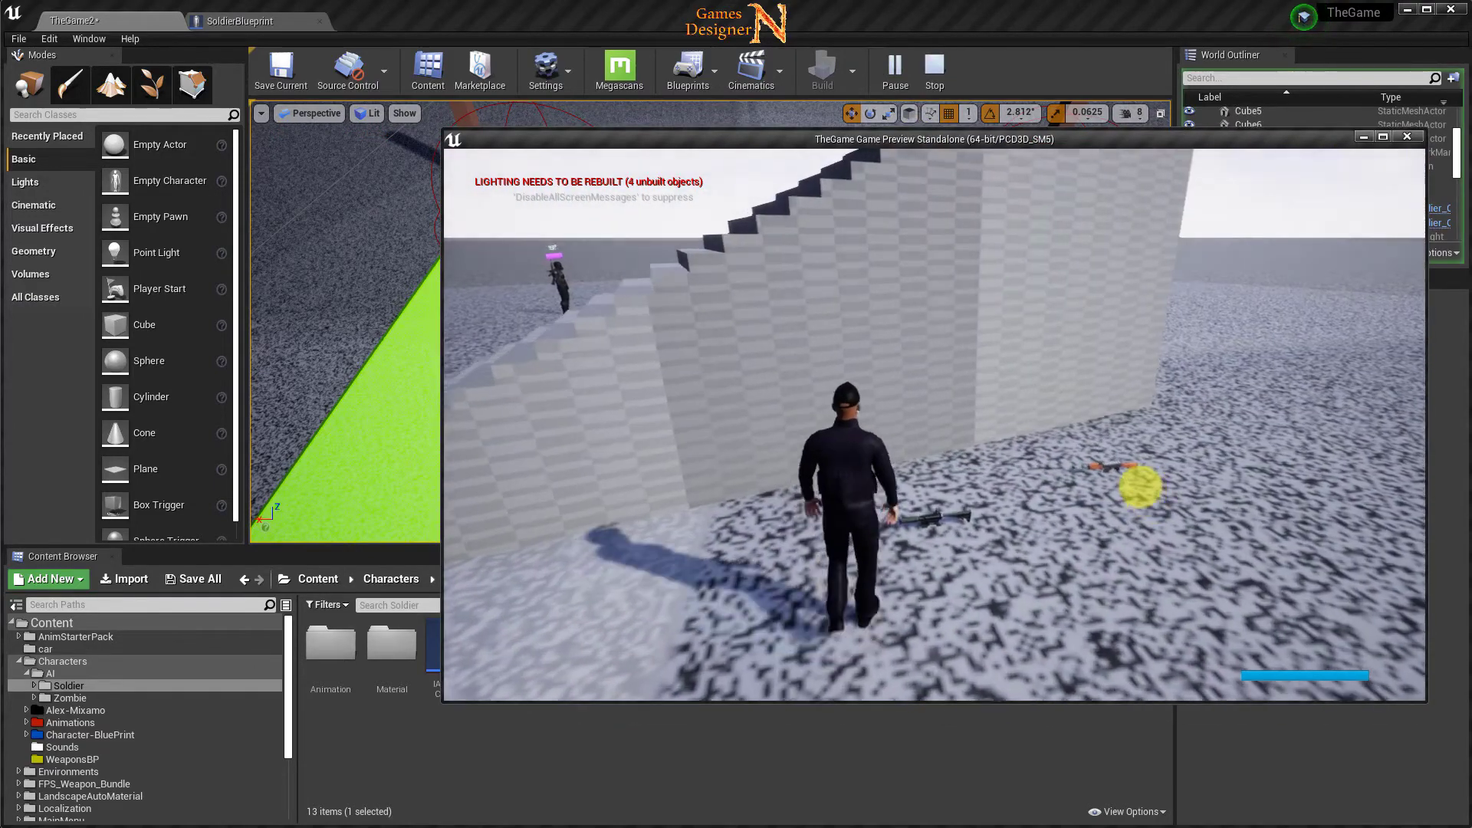
{"action": "key", "text": "w"}
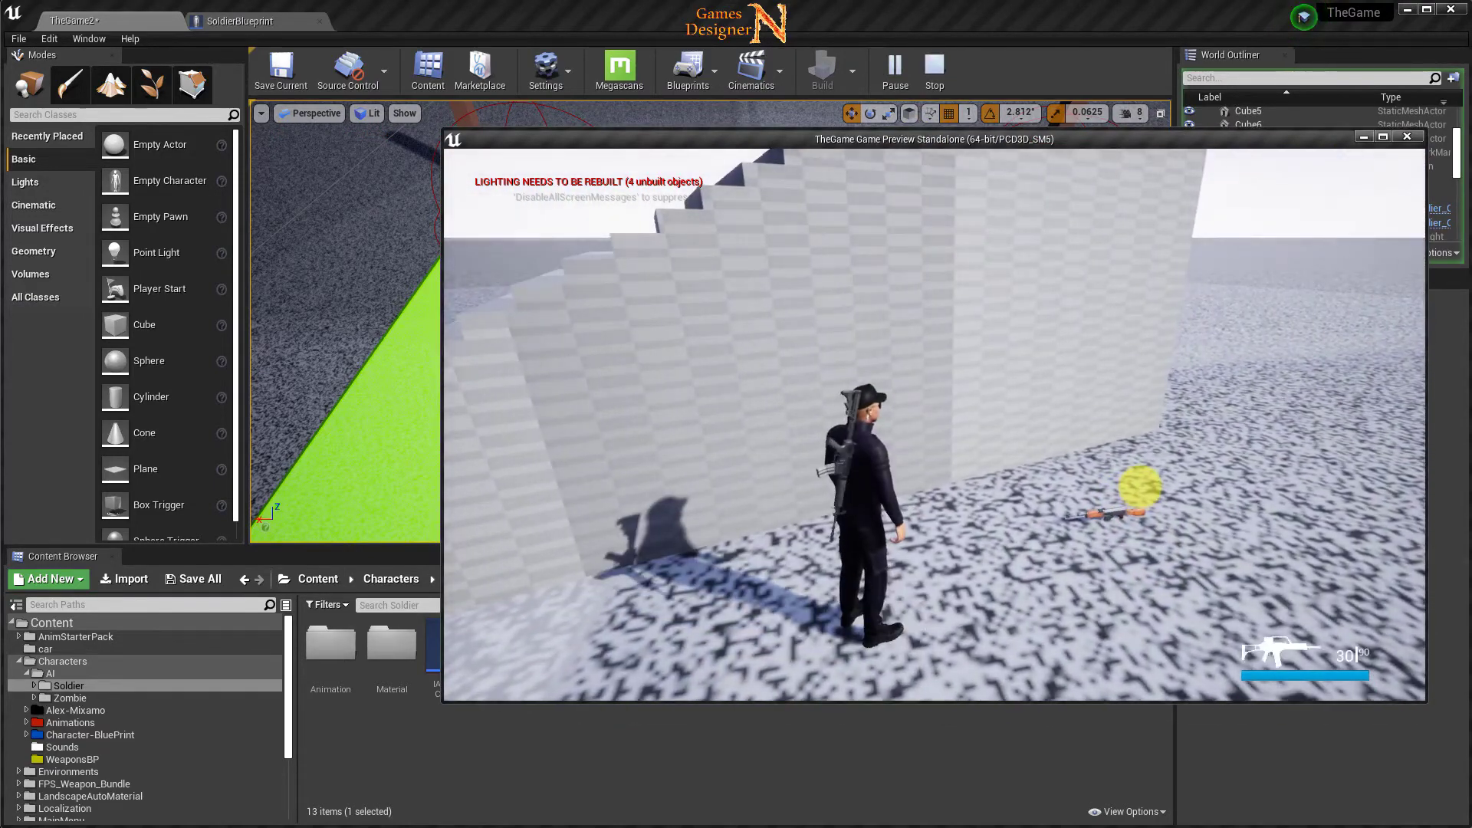
Aim past the wall edge, shoot the enemy soldier dead, and stop the preview.
{"action": "right_click", "coordinate": [934, 426]}
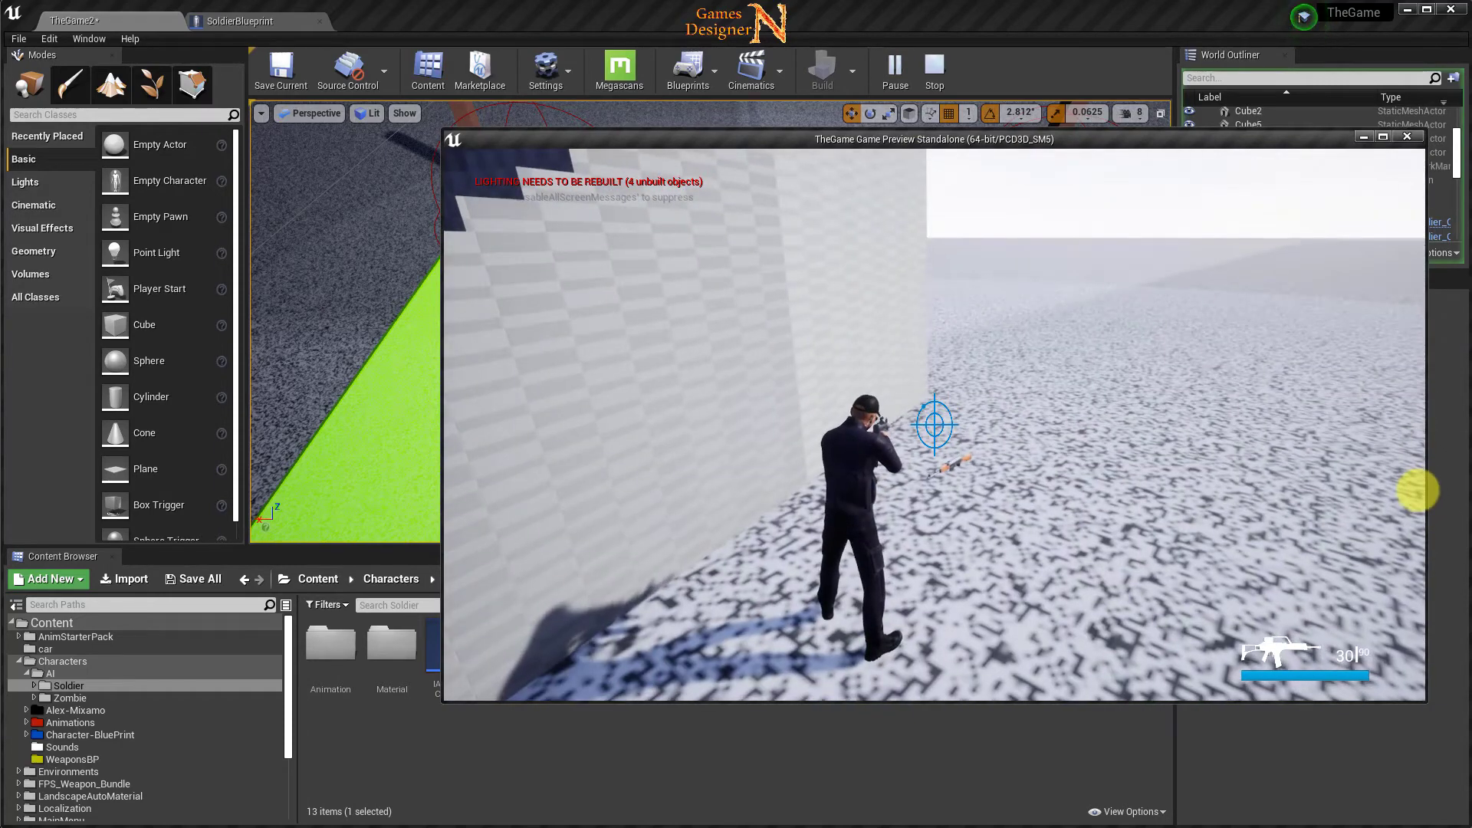
{"action": "key", "text": "w"}
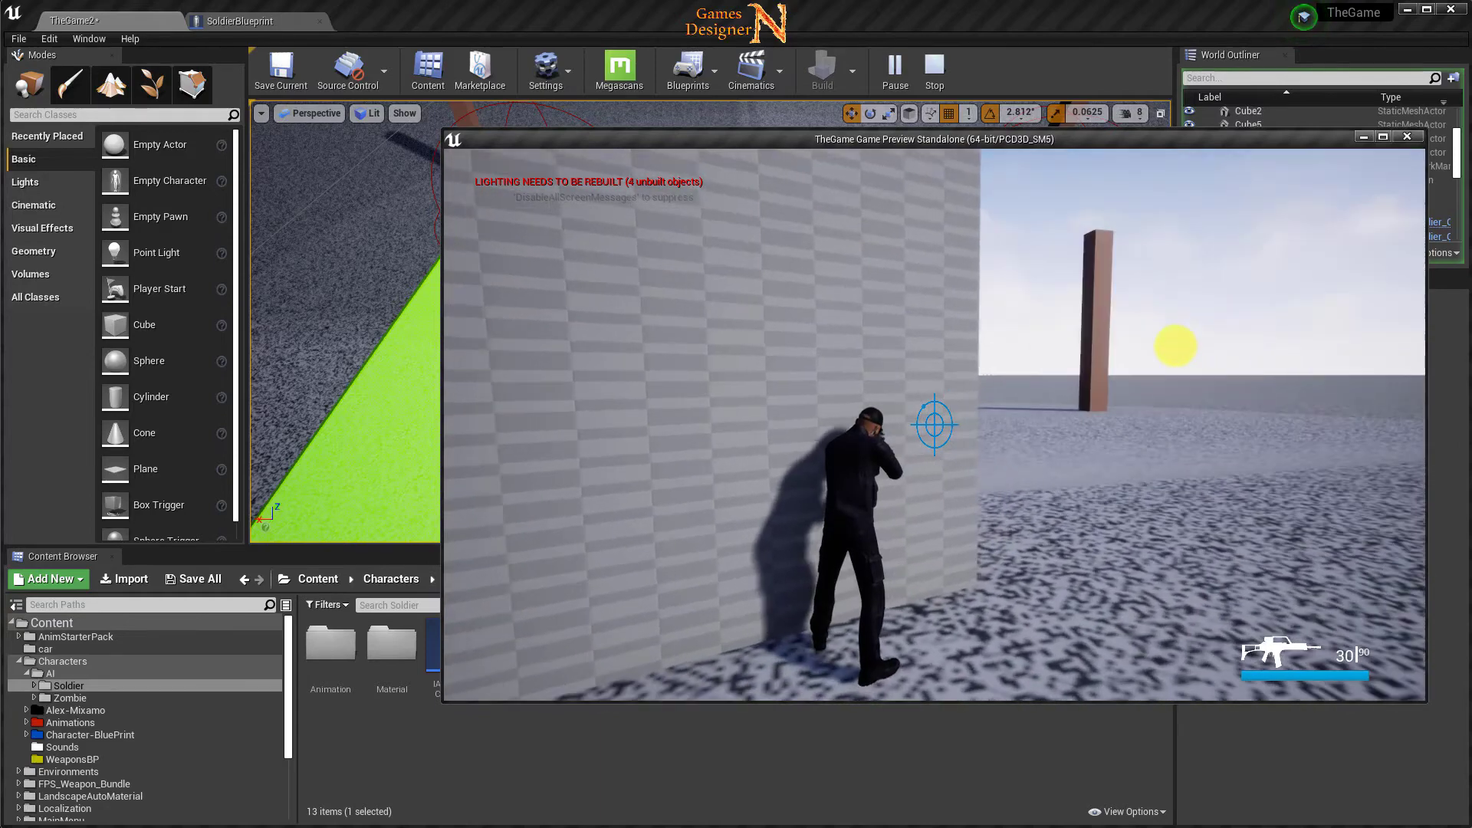
{"action": "key", "text": "w"}
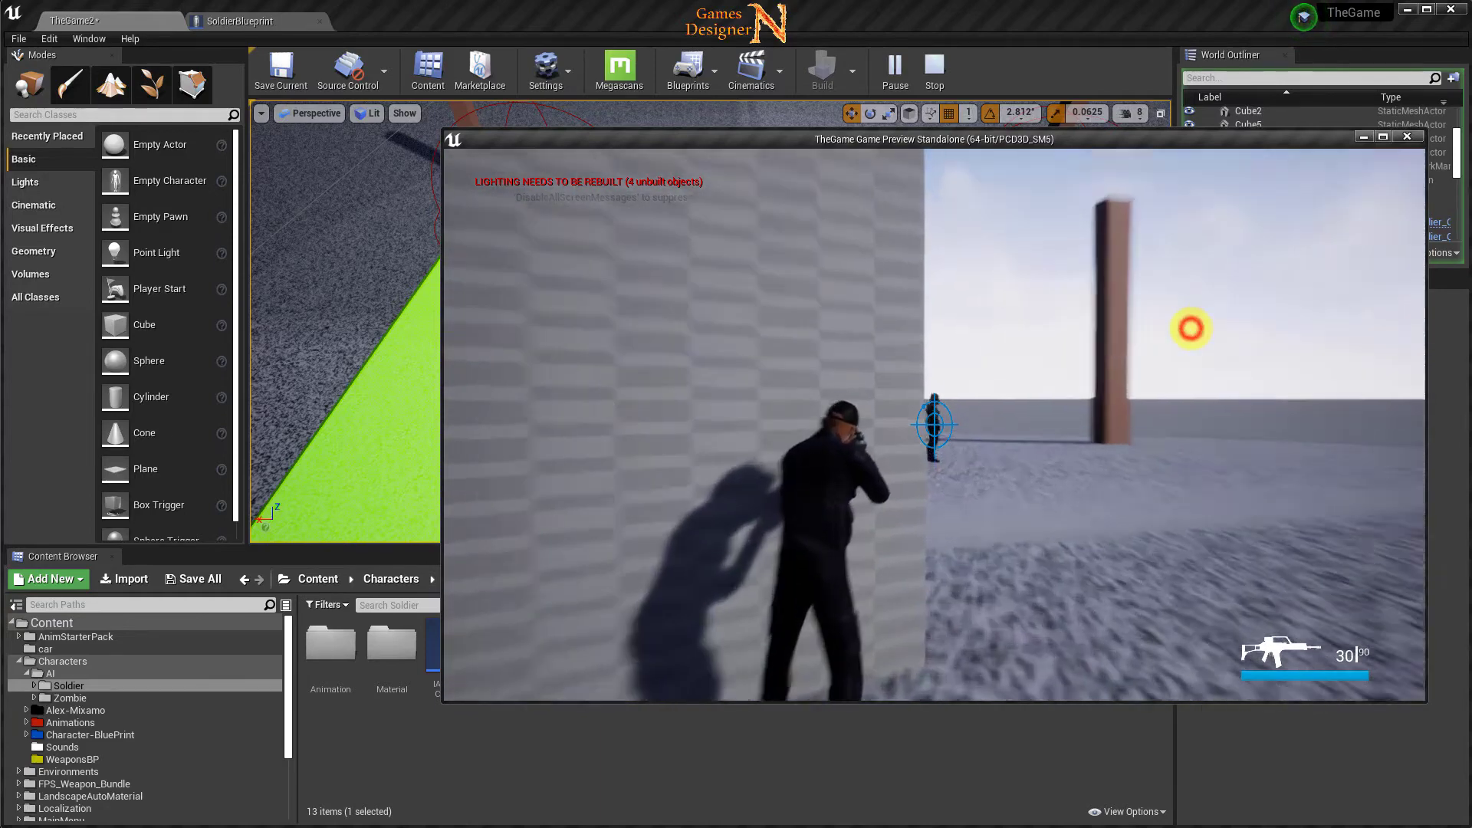
{"action": "key", "text": "w"}
{"action": "key", "text": "w"}
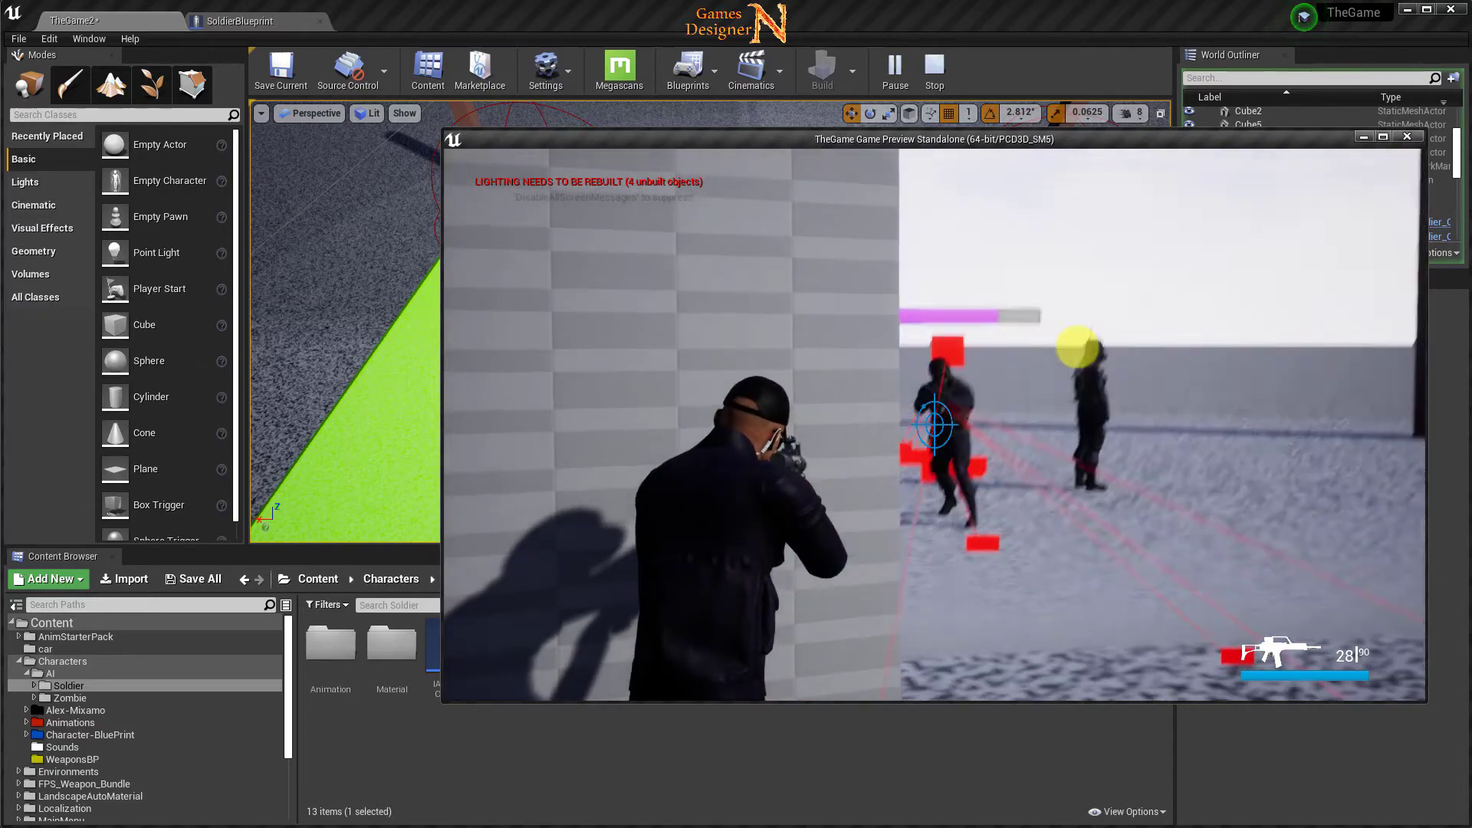
{"action": "left_click", "coordinate": [934, 424]}
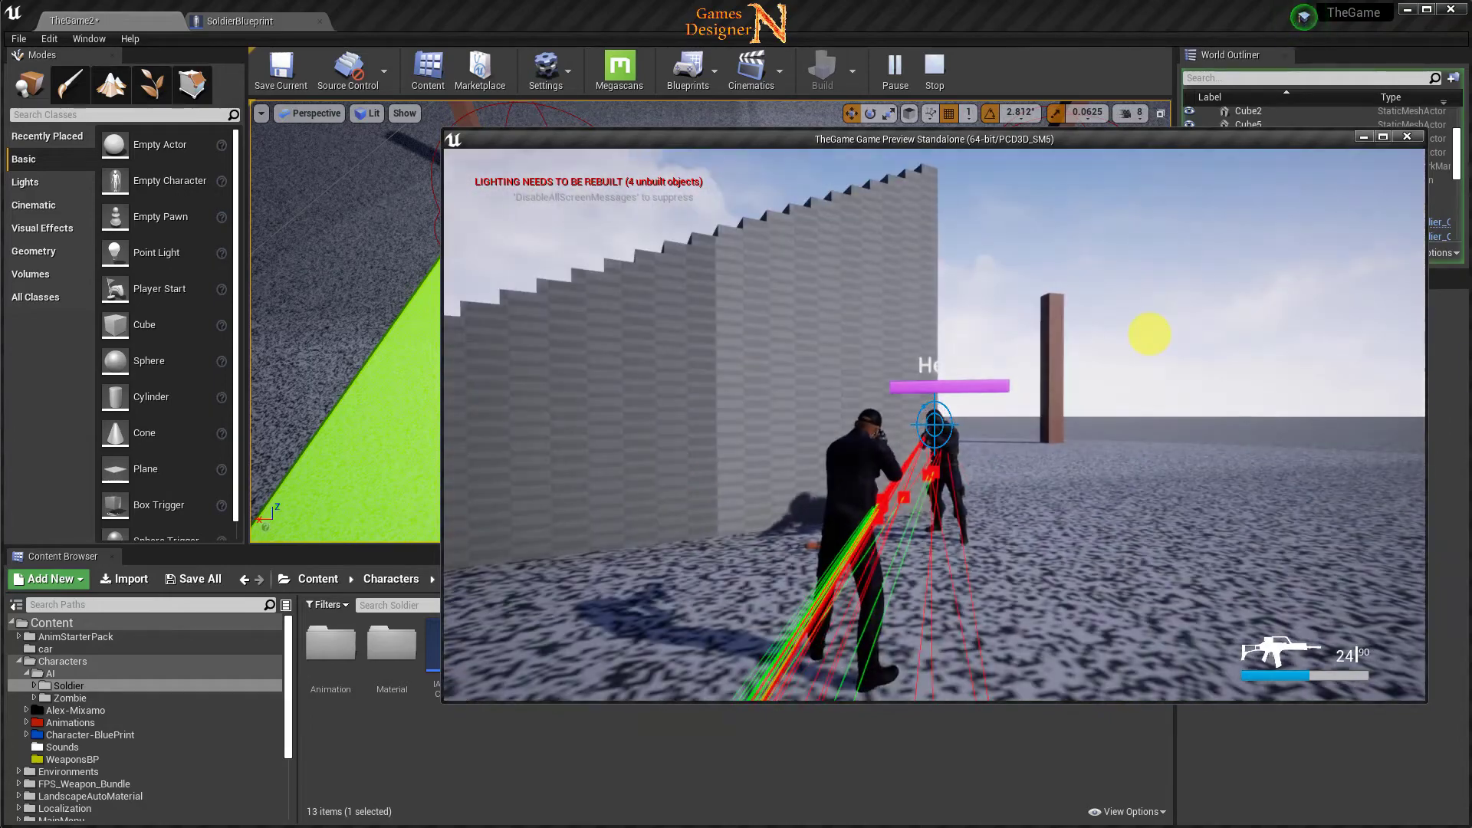
{"action": "left_click", "coordinate": [935, 424]}
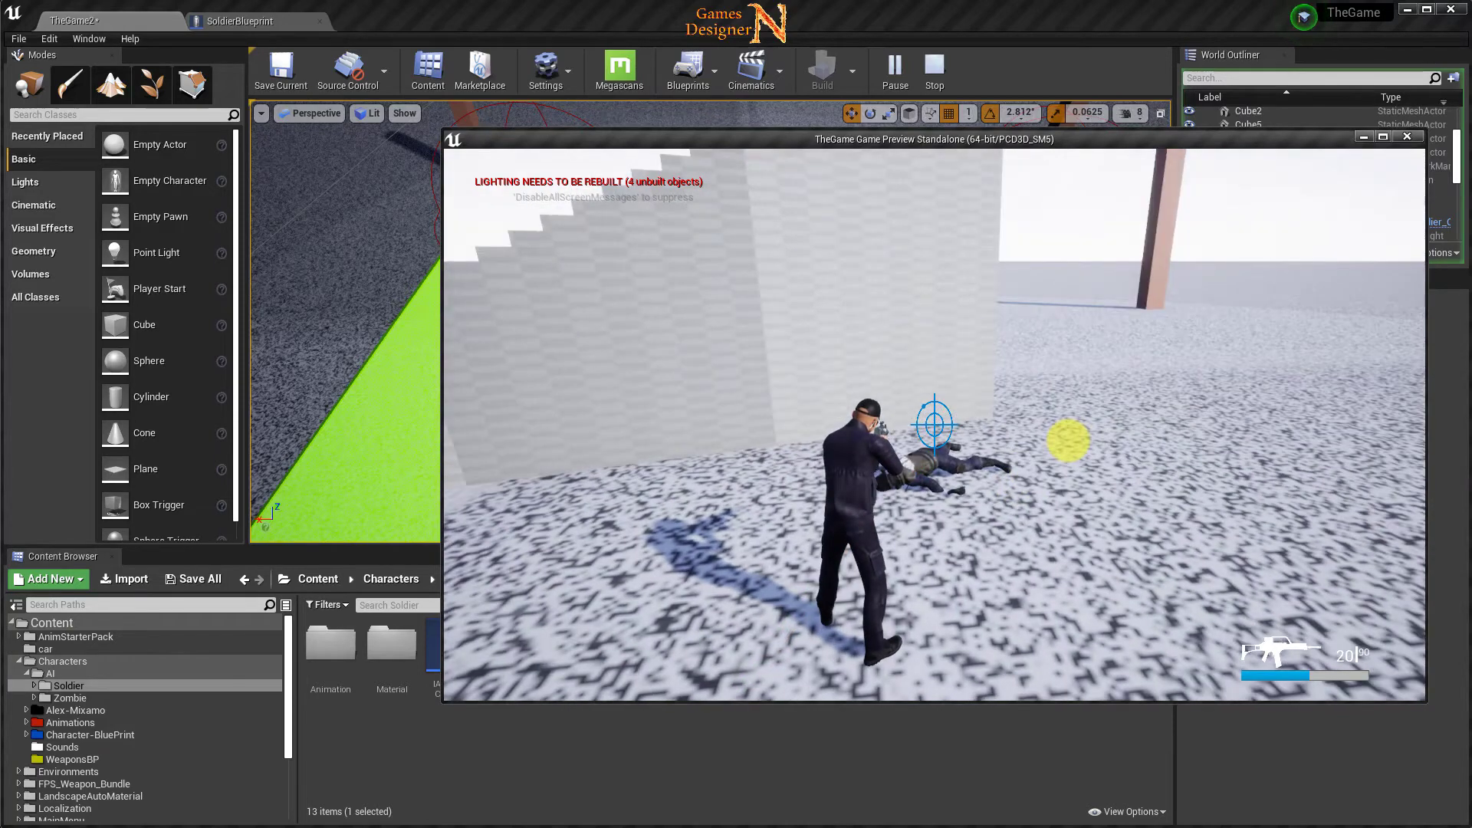
{"action": "key", "text": "Escape"}
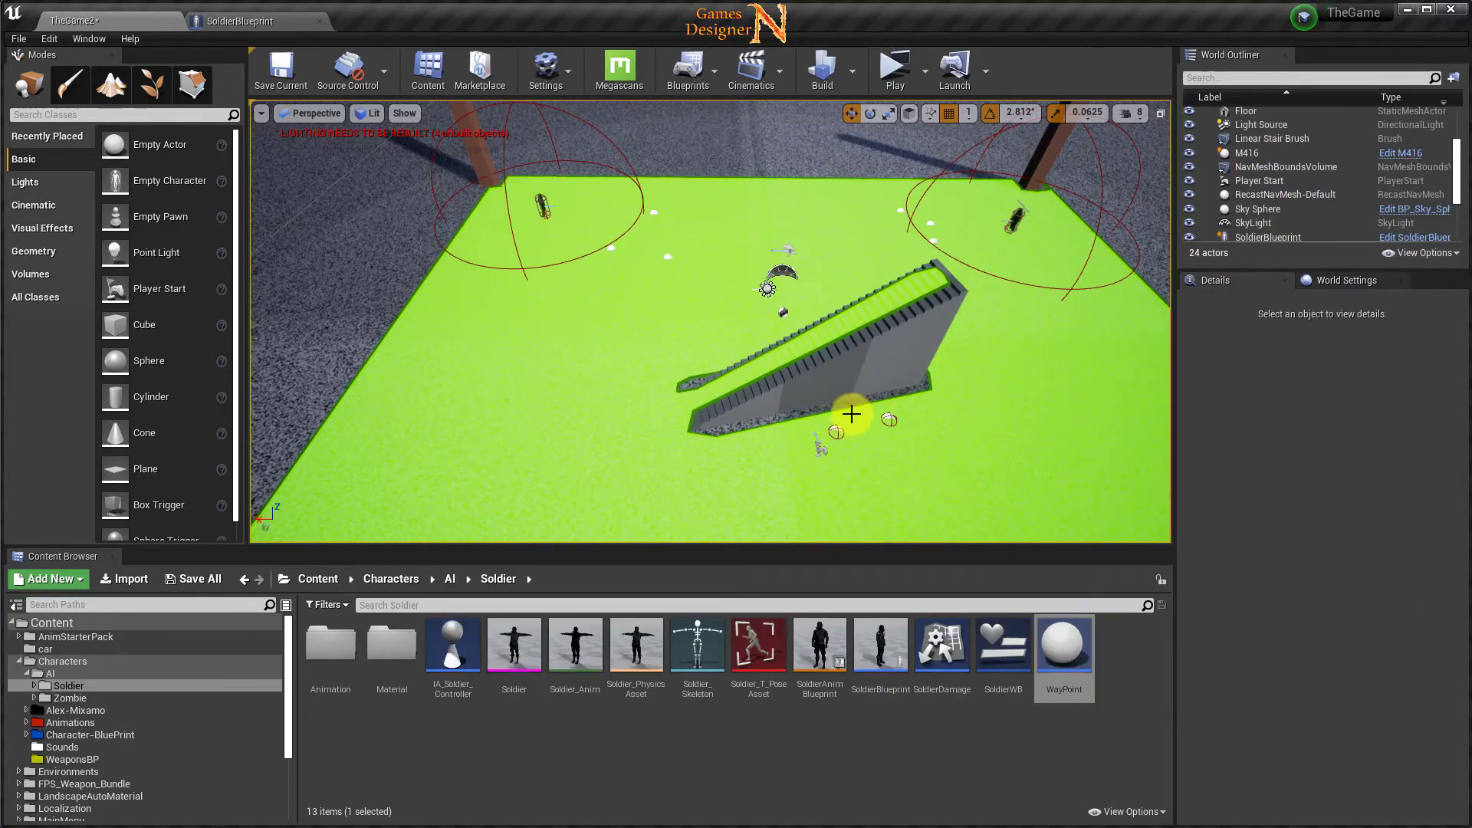
In SoldierBlueprint's Event Graph, shift the DestroyActor/Delay death-sequence nodes slightly left.
{"action": "left_click", "coordinate": [265, 26]}
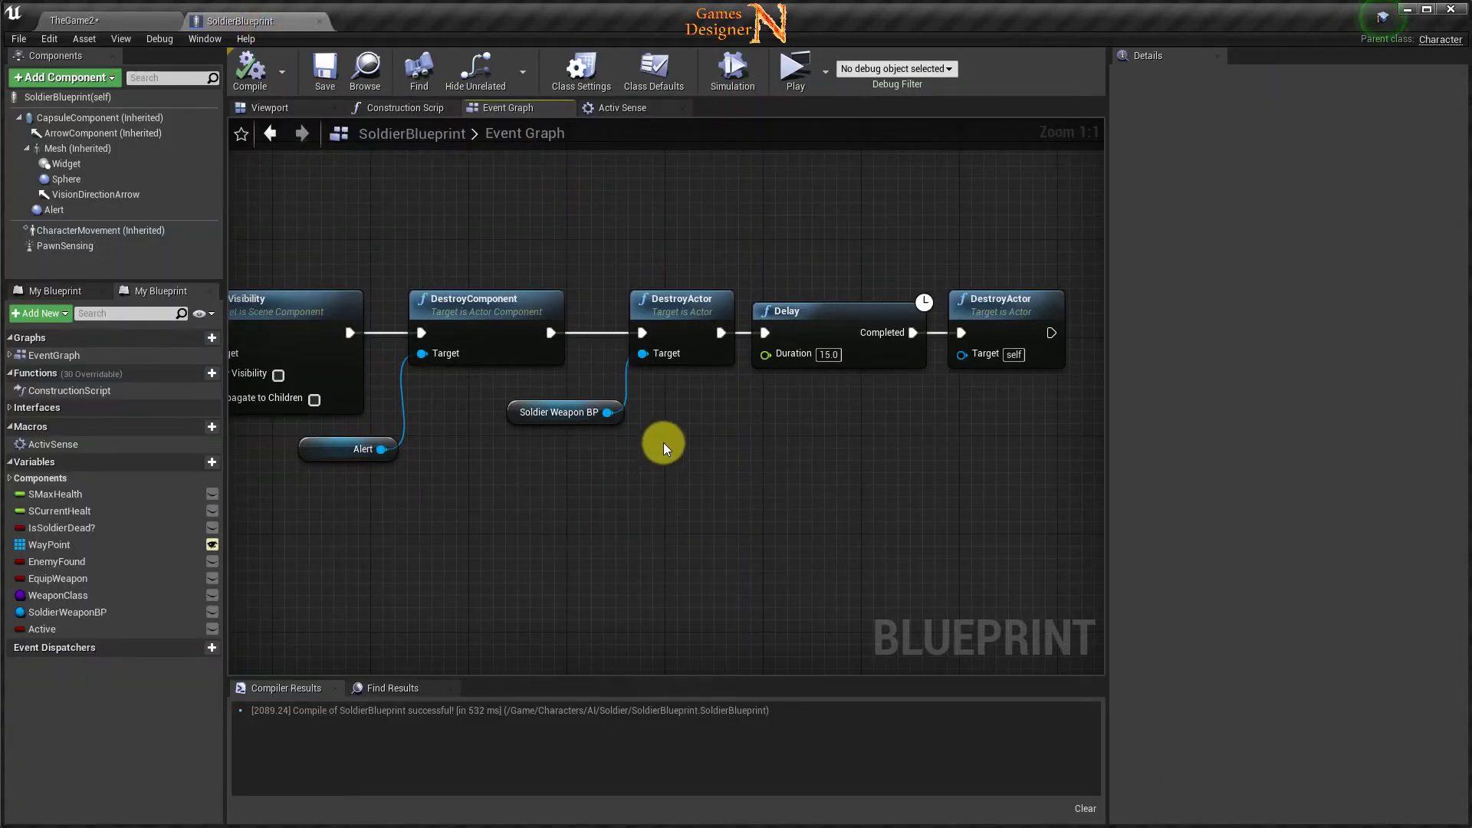
{"action": "left_click_drag", "start_coordinate": [574, 264], "coordinate": [981, 463]}
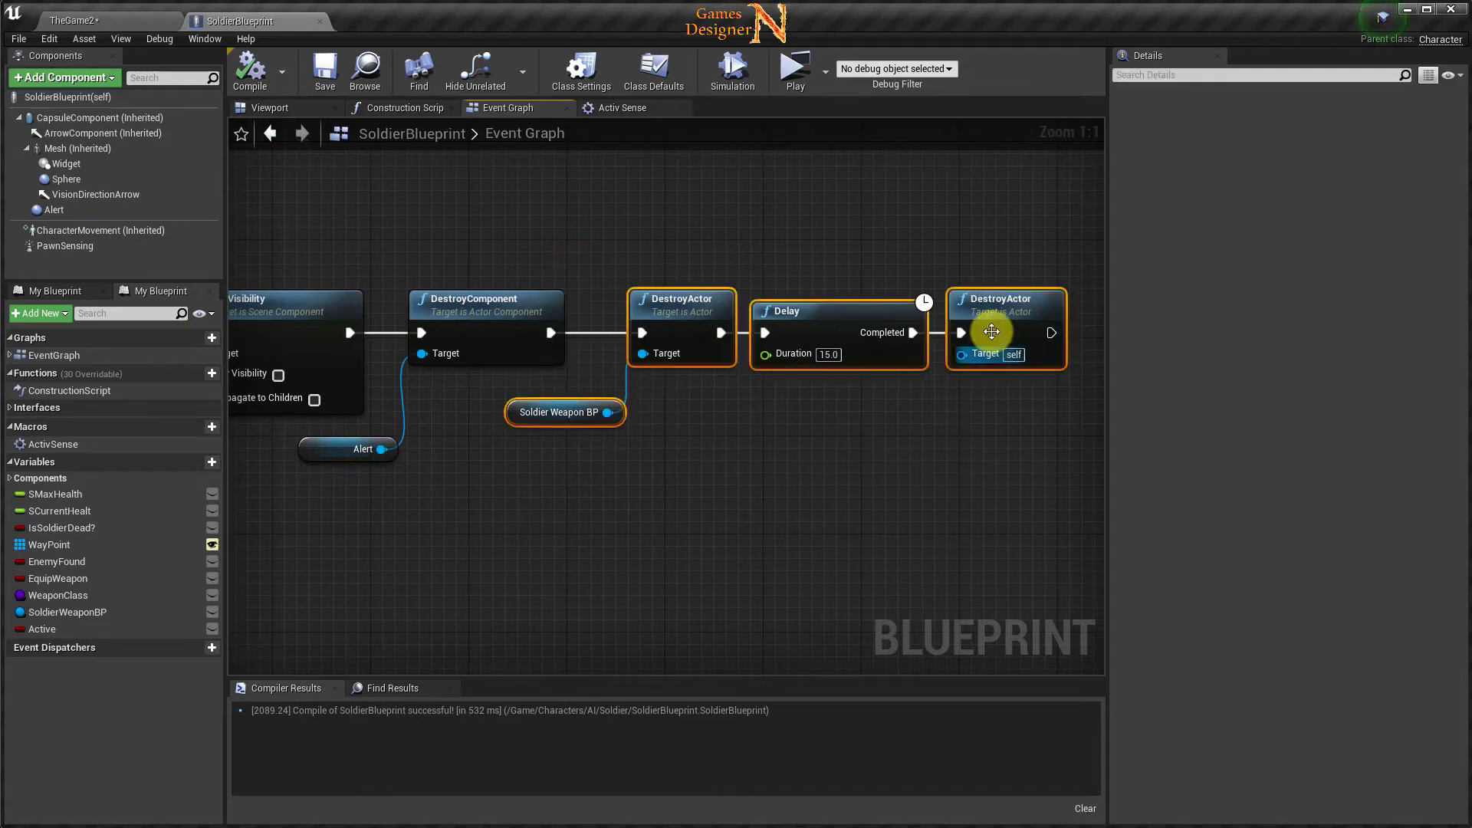
{"action": "left_click_drag", "start_coordinate": [995, 310], "coordinate": [959, 309]}
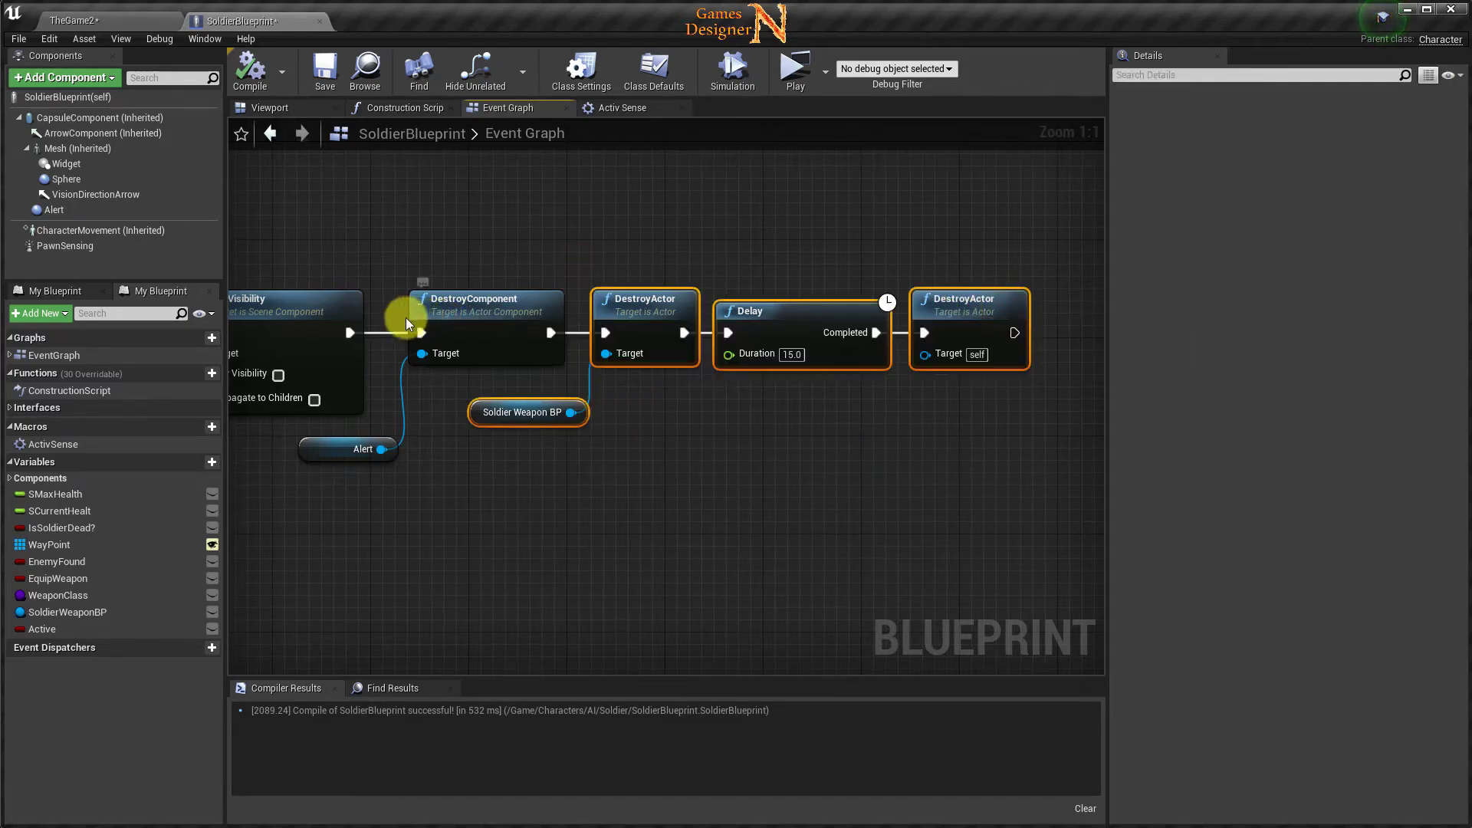
{"action": "mouse_move", "coordinate": [383, 282]}
{"action": "left_mouse_down"}
{"action": "mouse_move", "coordinate": [485, 489]}
{"action": "mouse_move", "coordinate": [1021, 503]}
{"action": "left_mouse_up"}
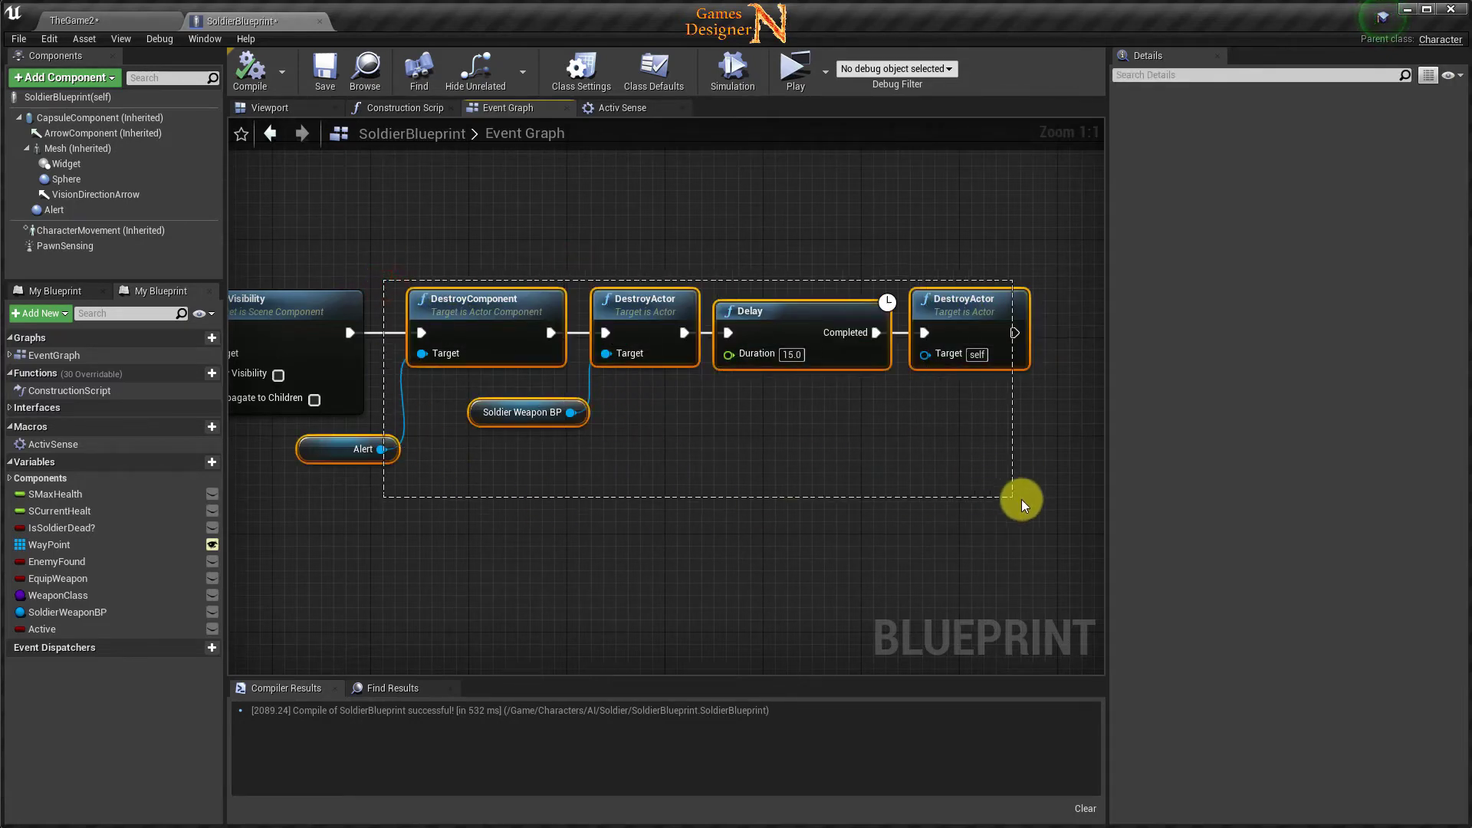
Pan the Event Graph to review the collision, physics, Delay and final DestroyActor nodes.
{"action": "right_click_drag", "start_coordinate": [722, 525], "coordinate": [1050, 515]}
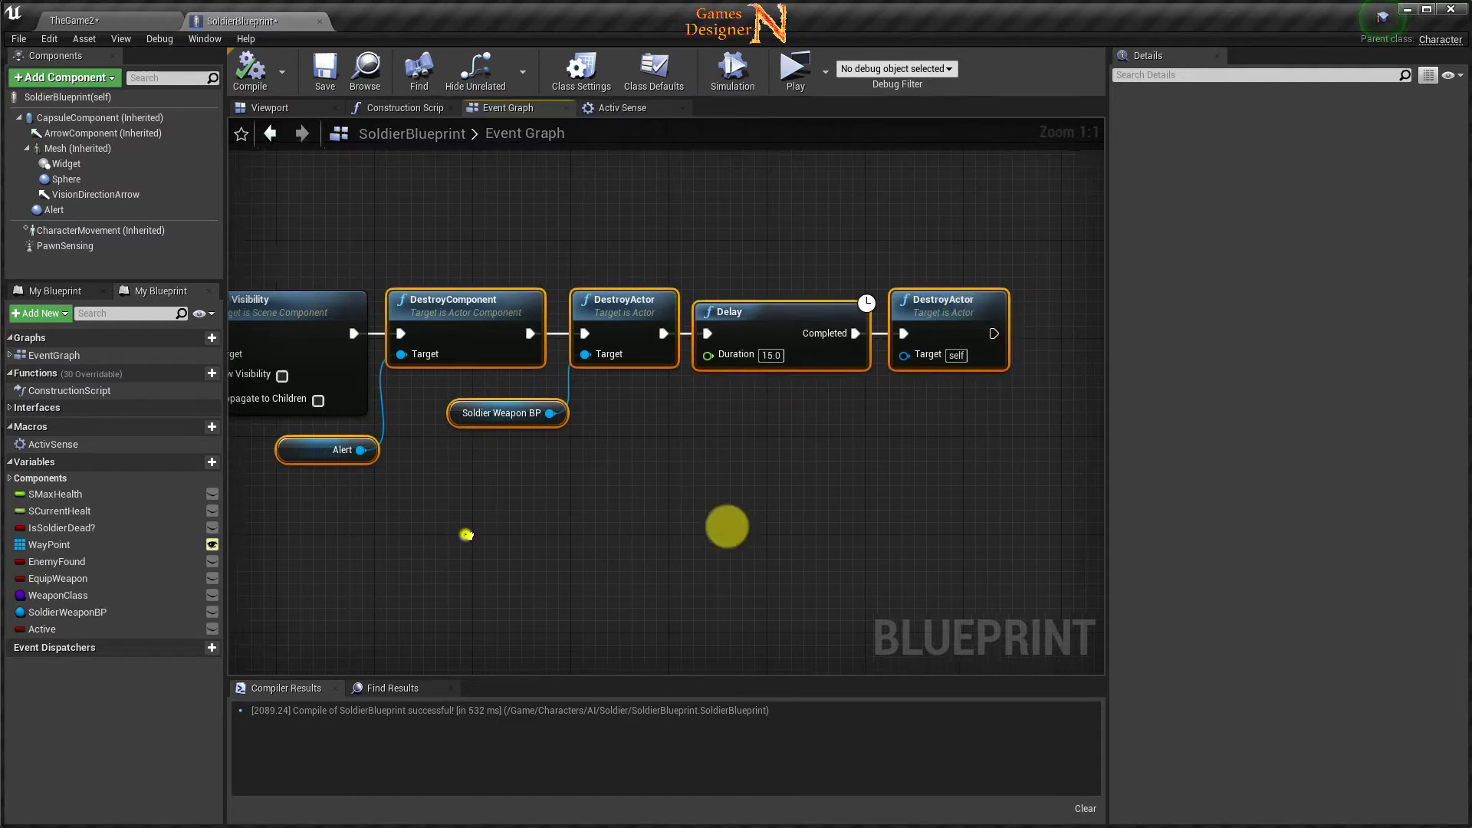
{"action": "mouse_move", "coordinate": [728, 526]}
{"action": "right_mouse_down"}
{"action": "mouse_move", "coordinate": [558, 535]}
{"action": "mouse_move", "coordinate": [873, 525]}
{"action": "mouse_move", "coordinate": [277, 593]}
{"action": "right_mouse_up"}
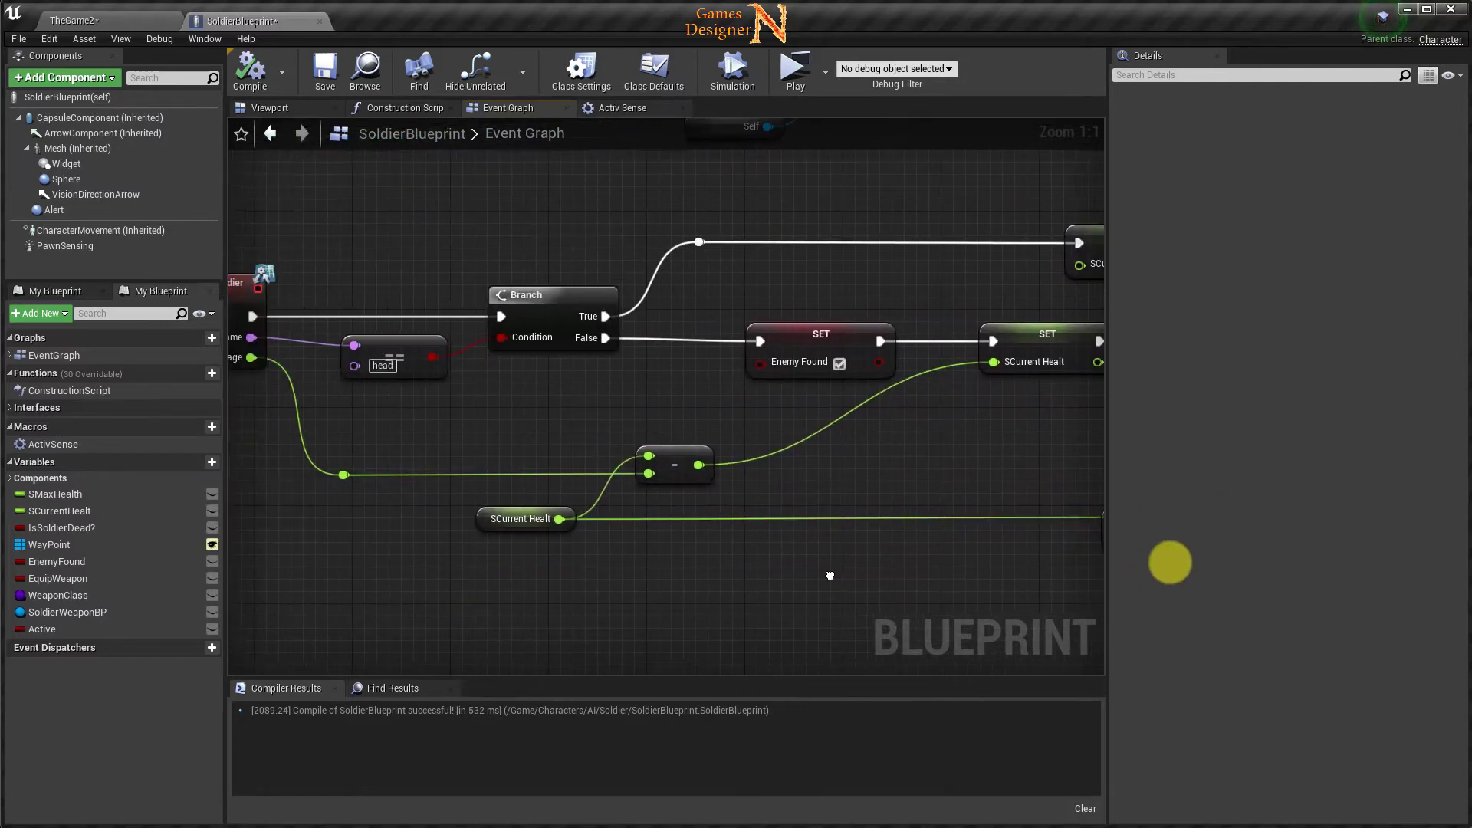
{"action": "right_click_drag", "start_coordinate": [700, 544], "coordinate": [450, 535]}
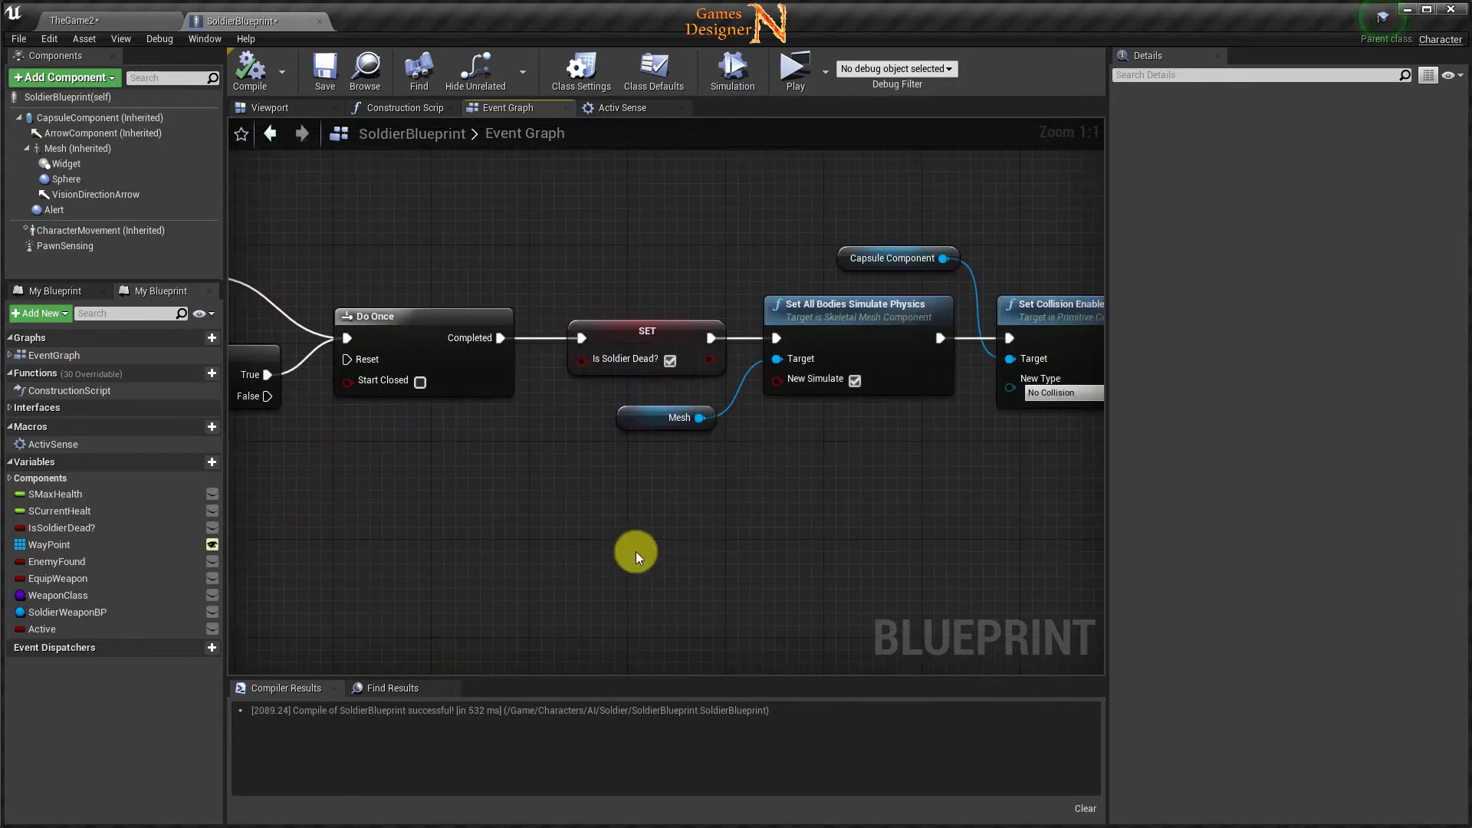
{"action": "right_click_drag", "start_coordinate": [741, 536], "coordinate": [498, 529]}
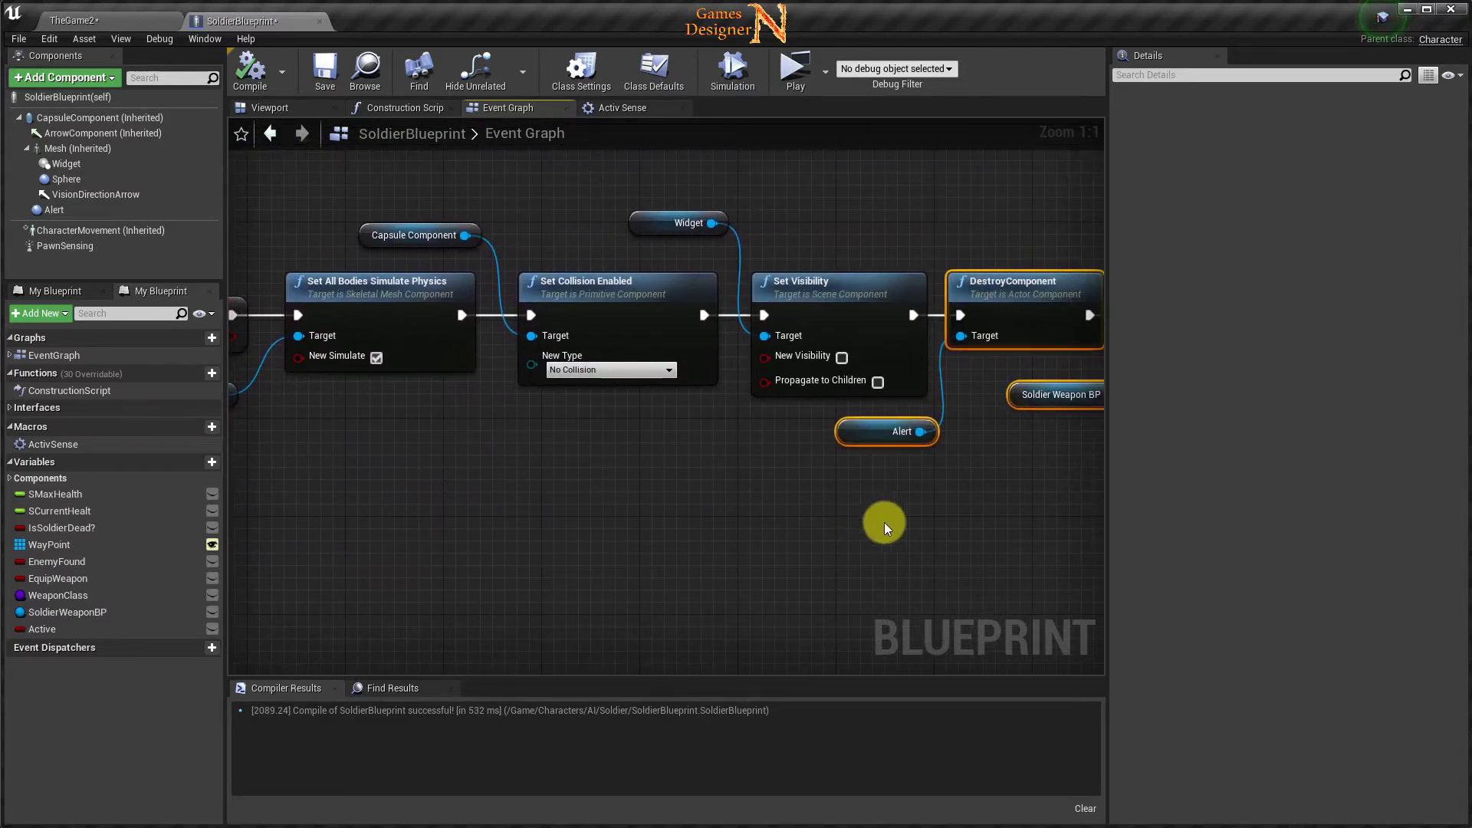
{"action": "right_click_drag", "start_coordinate": [896, 521], "coordinate": [622, 528]}
{"action": "right_click_drag", "start_coordinate": [734, 523], "coordinate": [570, 511]}
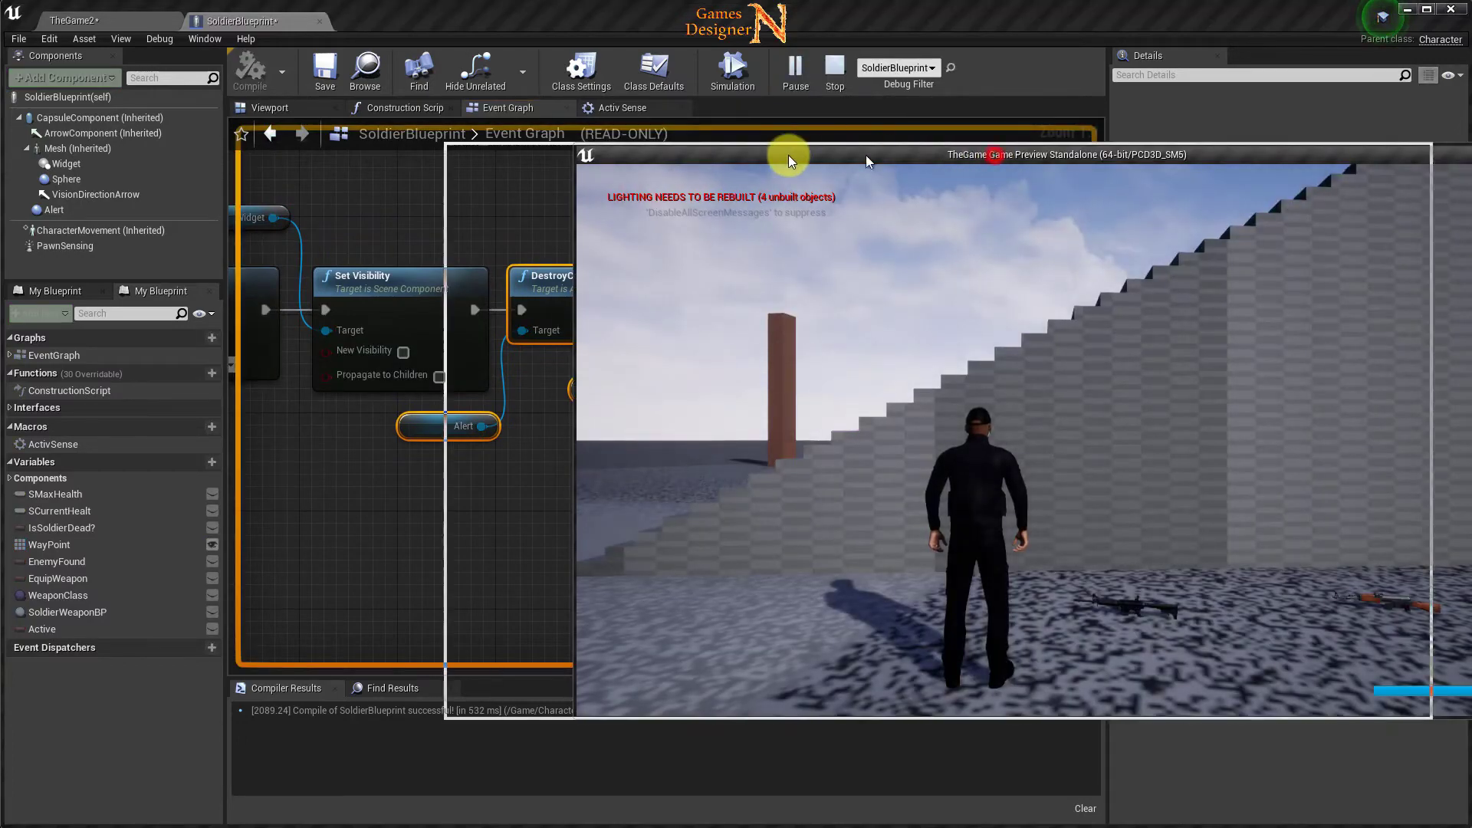
Pick up the M416 with E, draw it with 1, and turn toward the enemy.
{"action": "key", "text": "w"}
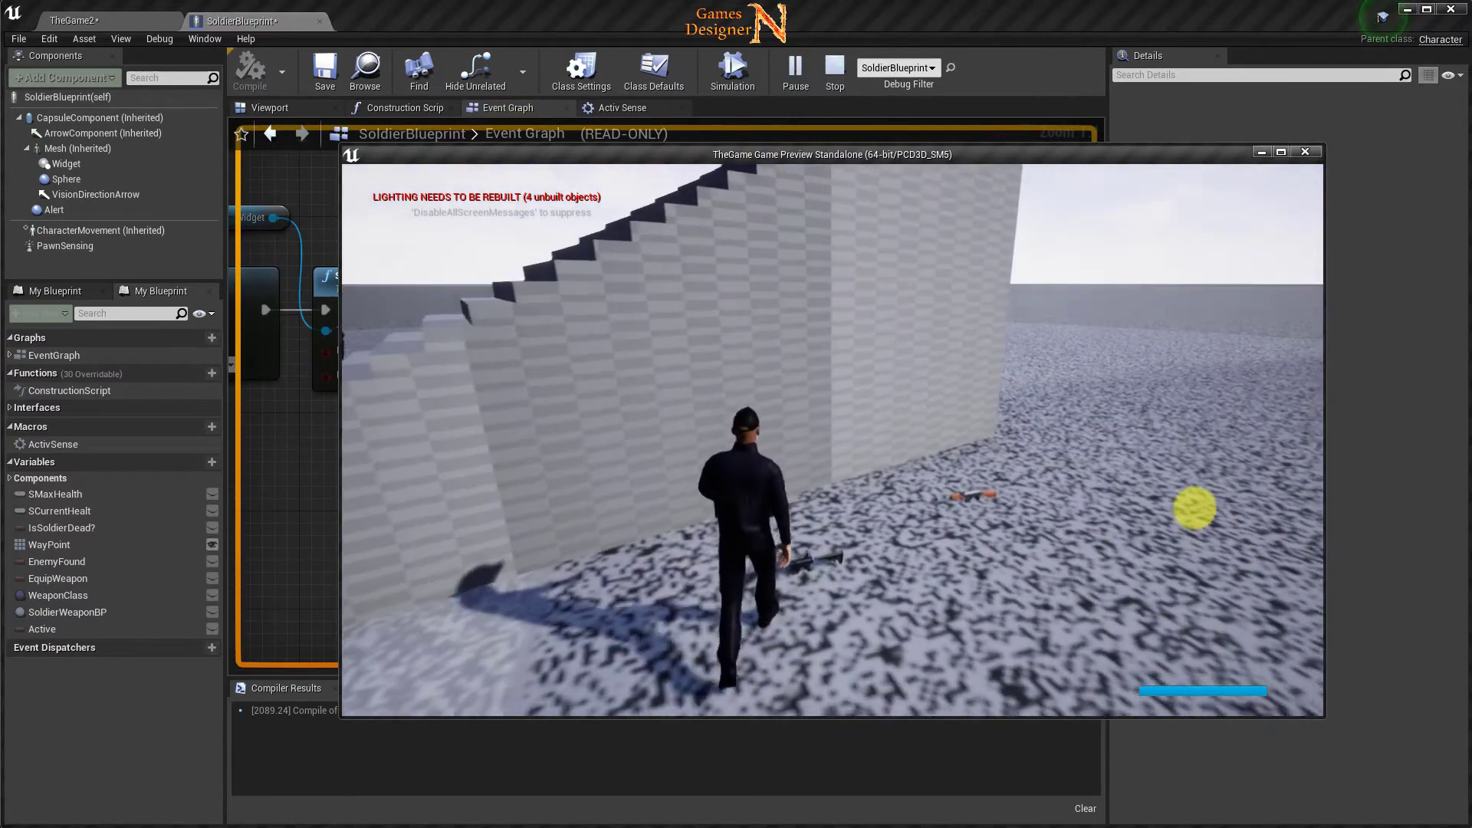
{"action": "key", "text": "e"}
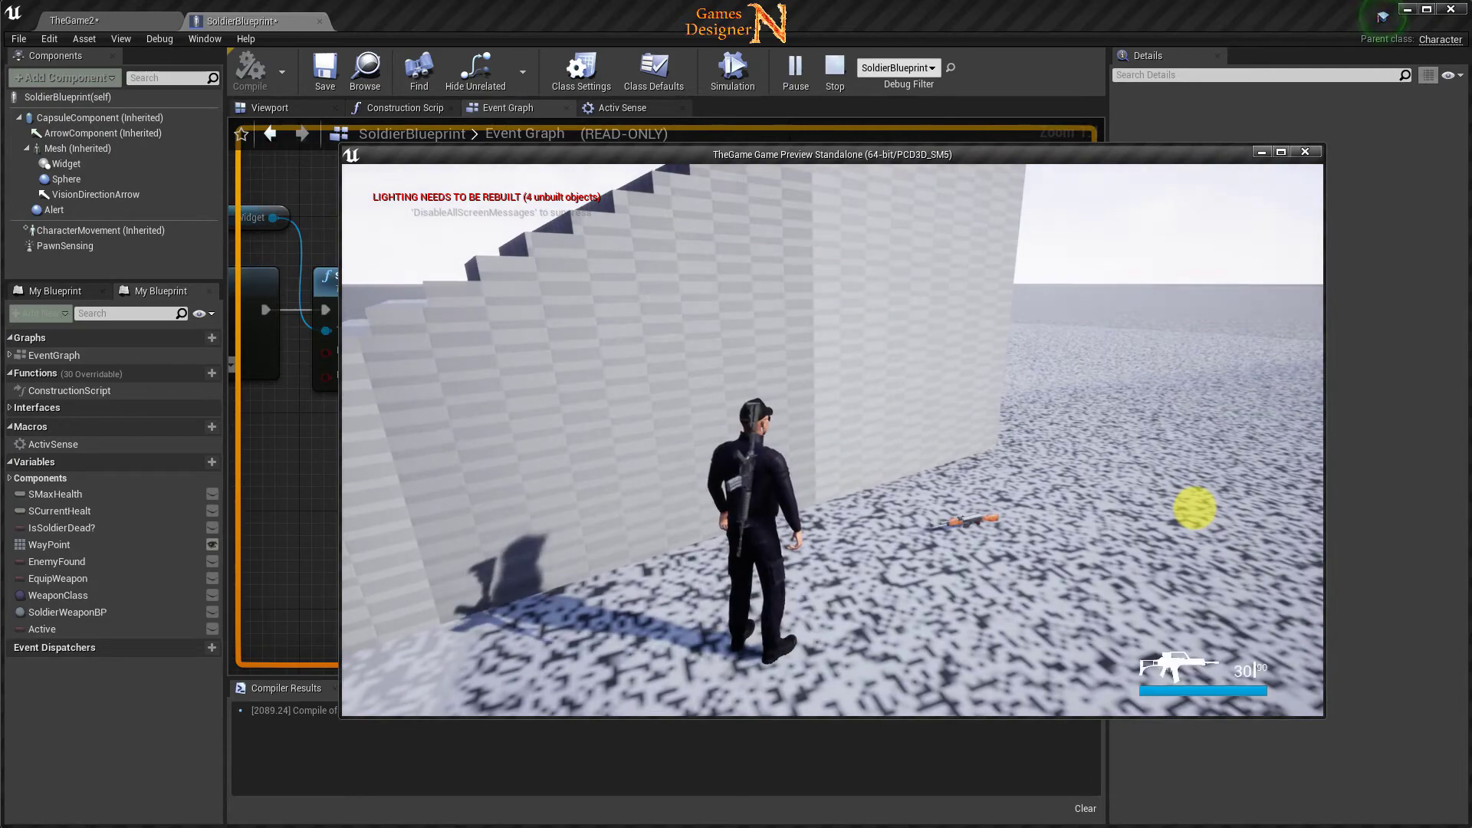
{"action": "key", "text": "1"}
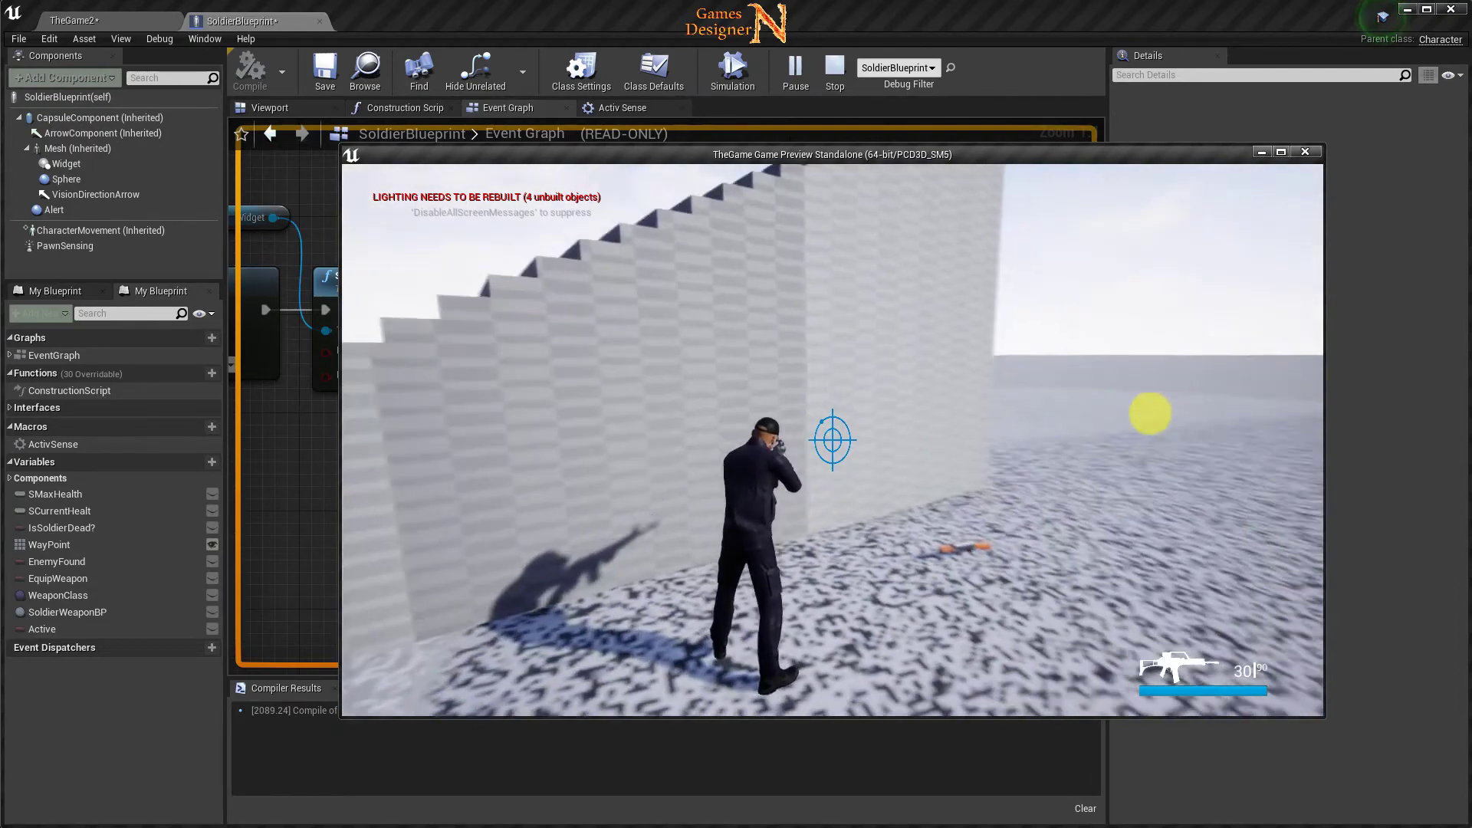
{"action": "key", "text": "w"}
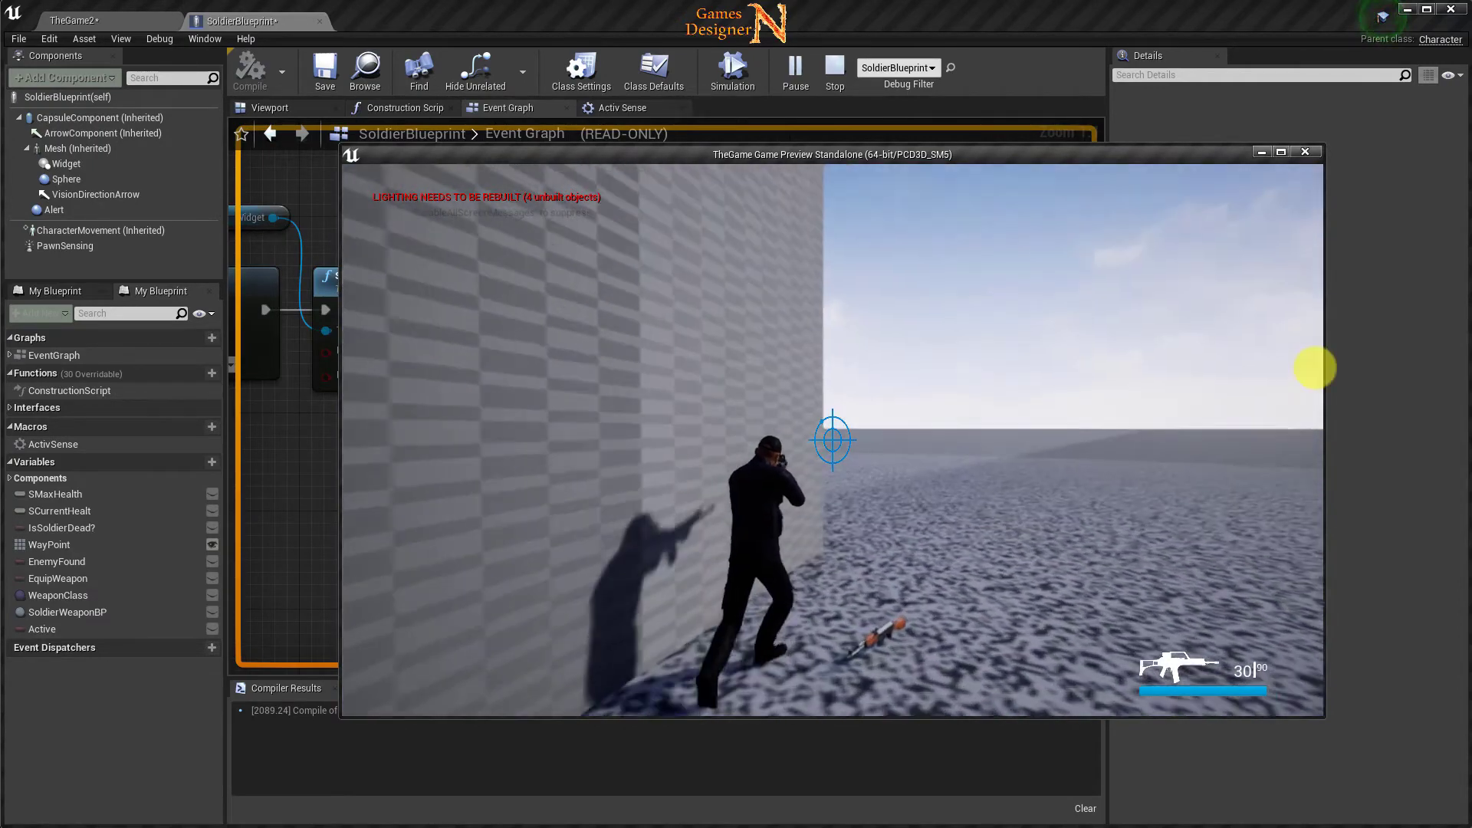
{"action": "key", "text": "a"}
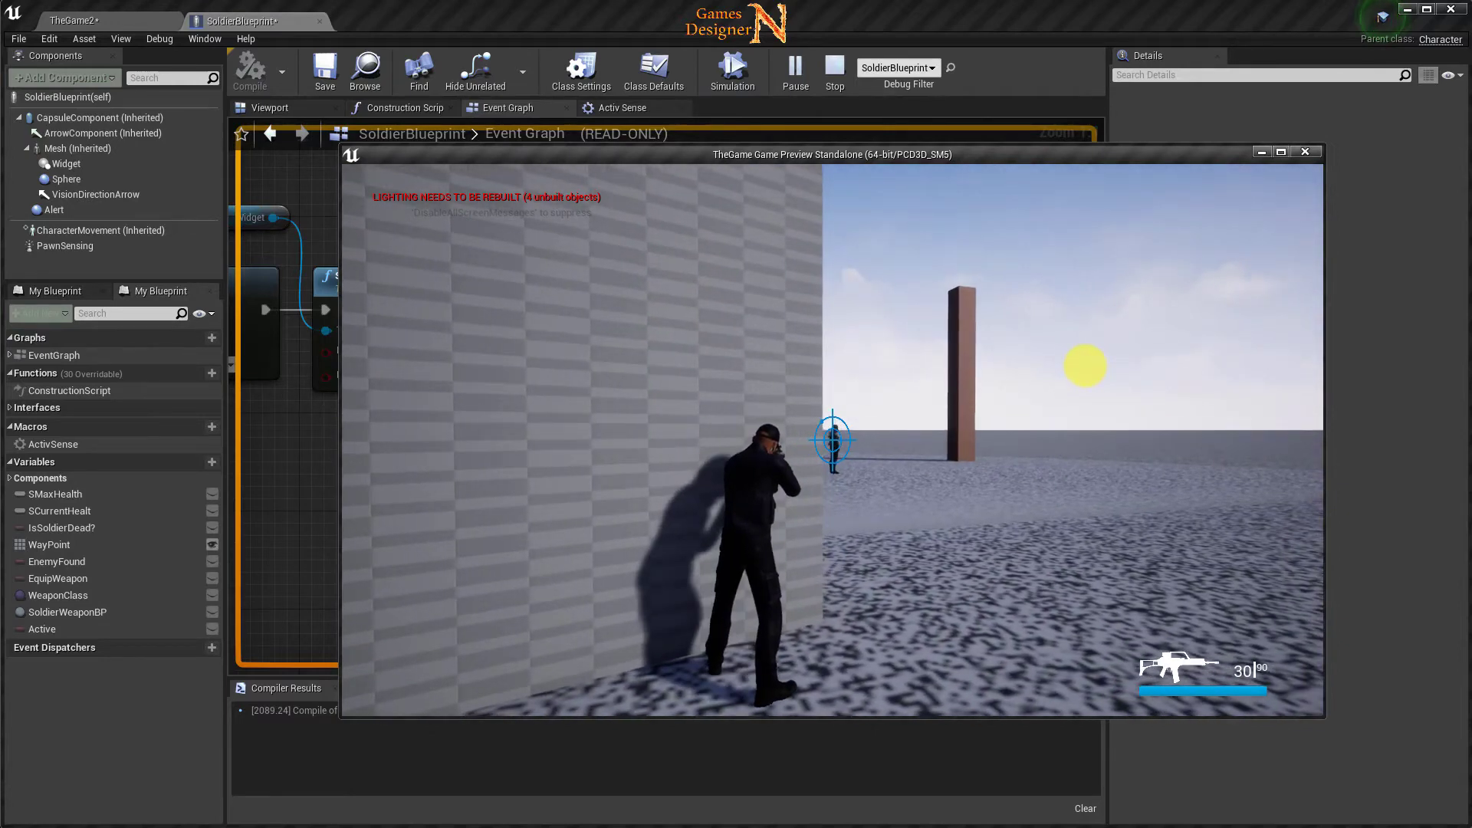
Aim over the shoulder, shoot the enemy soldiers dead, and end the playtest.
{"action": "right_click", "coordinate": [832, 439]}
{"action": "key", "text": "a"}
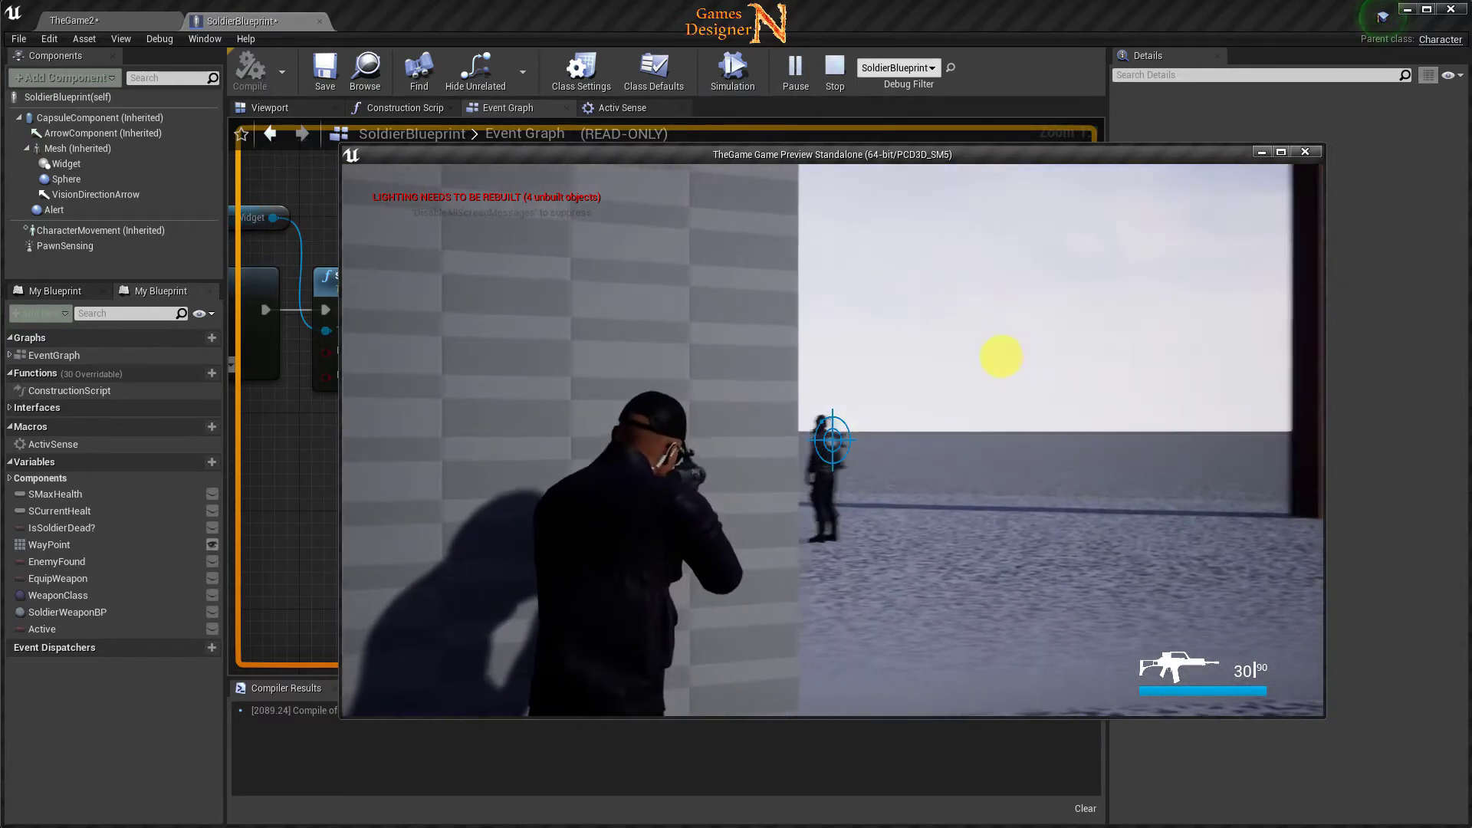
{"action": "left_click", "coordinate": [832, 439]}
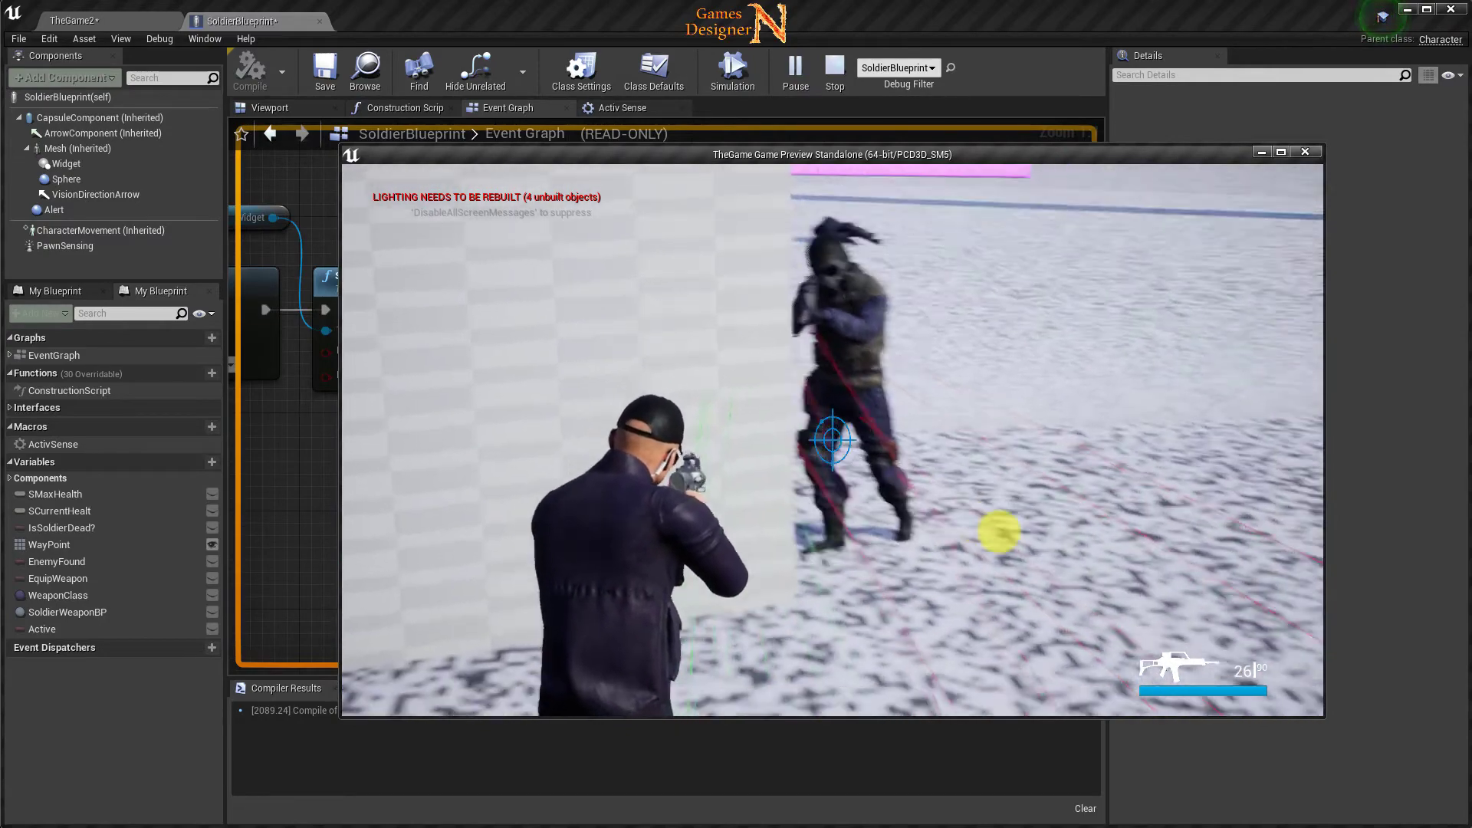
{"action": "left_click", "coordinate": [833, 439]}
{"action": "left_click", "coordinate": [832, 439]}
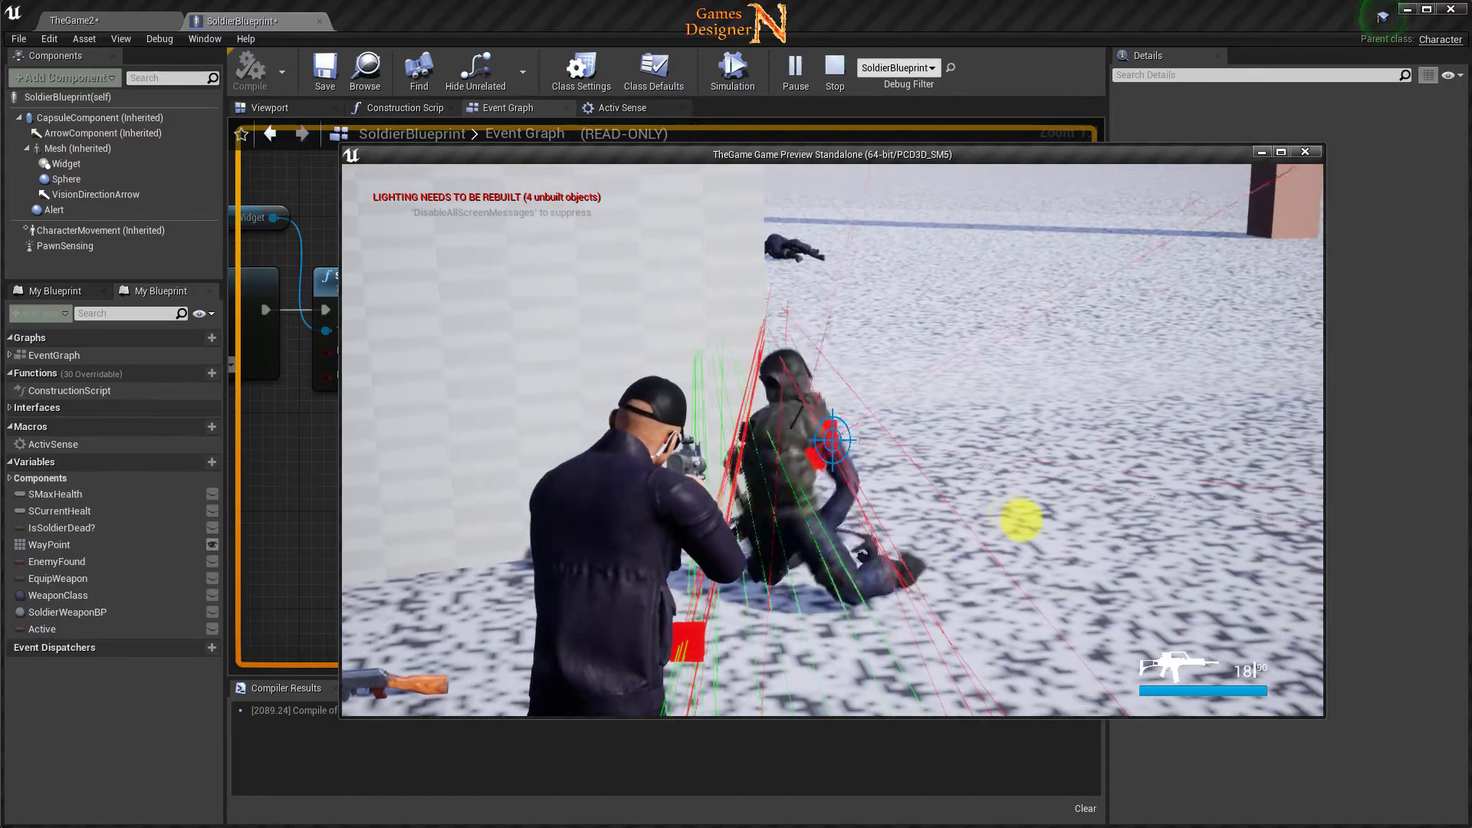
{"action": "key", "text": "Escape"}
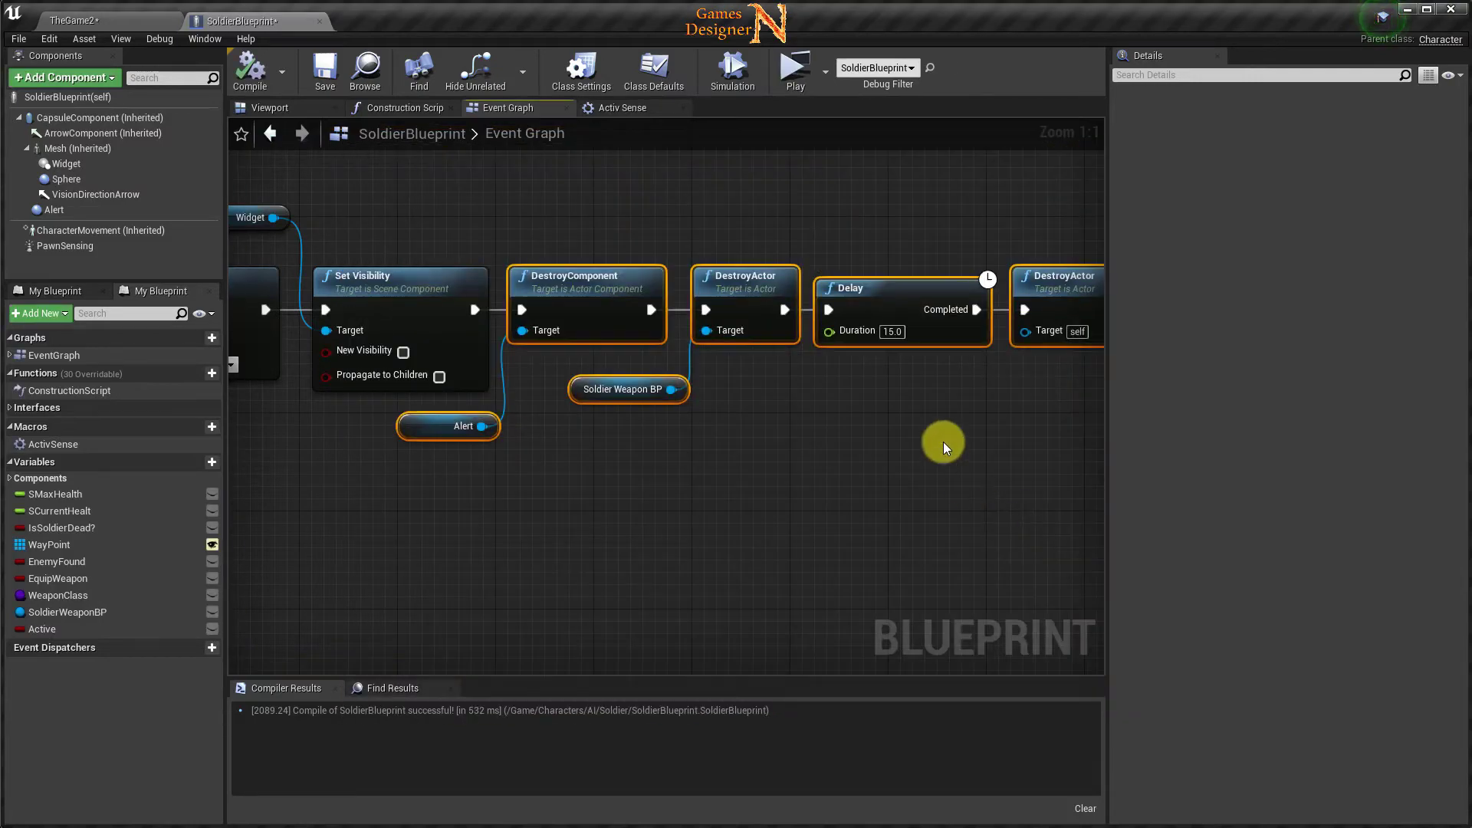
Return to TheGame2 and save the SoldierBlueprint and level via Save All, Save Selected.
{"action": "right_click_drag", "start_coordinate": [545, 547], "coordinate": [817, 548]}
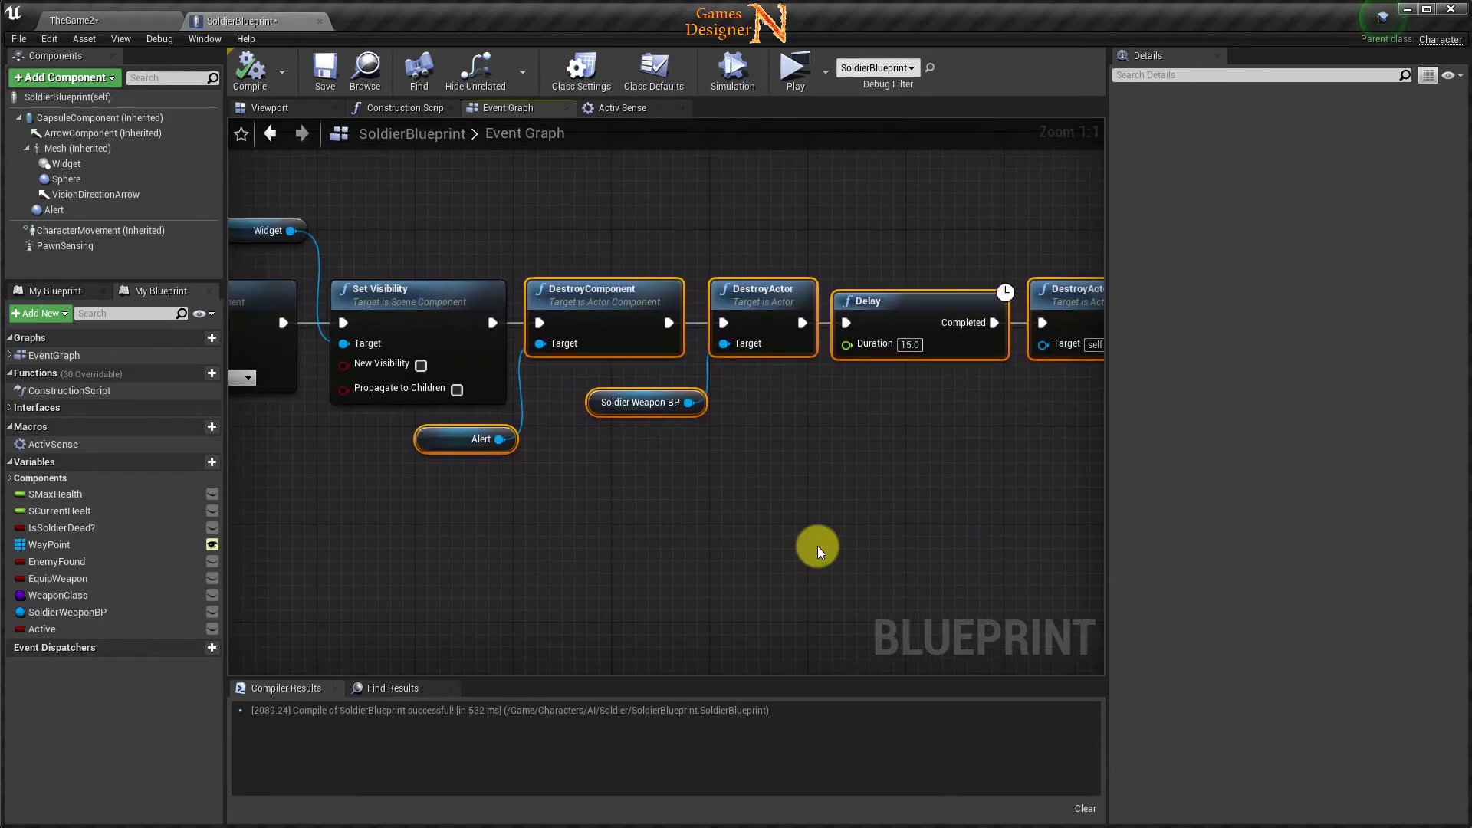
{"action": "left_click", "coordinate": [77, 21]}
{"action": "left_click", "coordinate": [196, 578]}
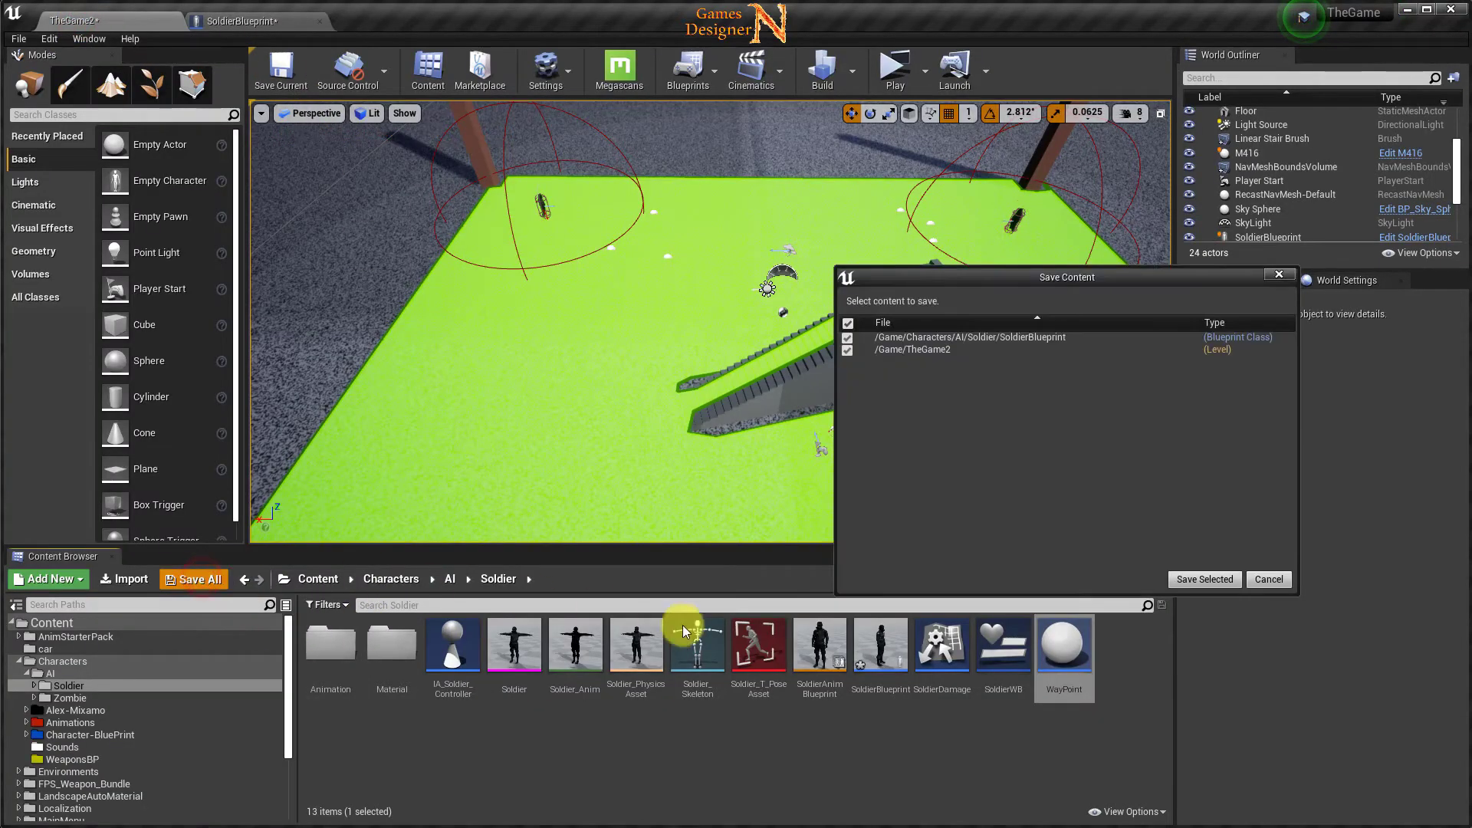
{"action": "left_click", "coordinate": [1209, 580]}
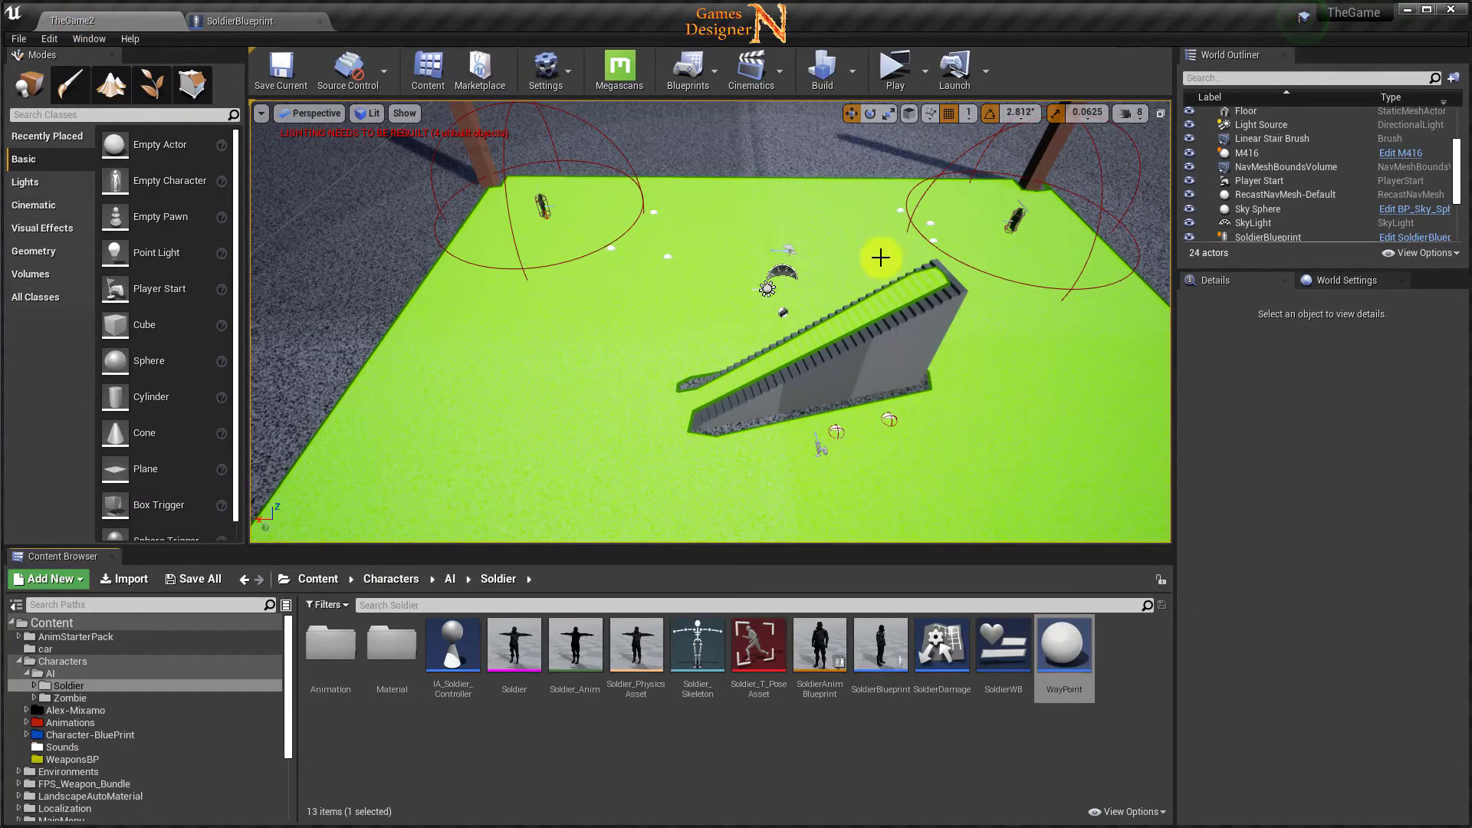
Playtest standalone, pick up the M416 and fire at the enemy soldier, then exit.
{"action": "left_click", "coordinate": [897, 77]}
{"action": "left_click_drag", "start_coordinate": [1102, 168], "coordinate": [848, 159]}
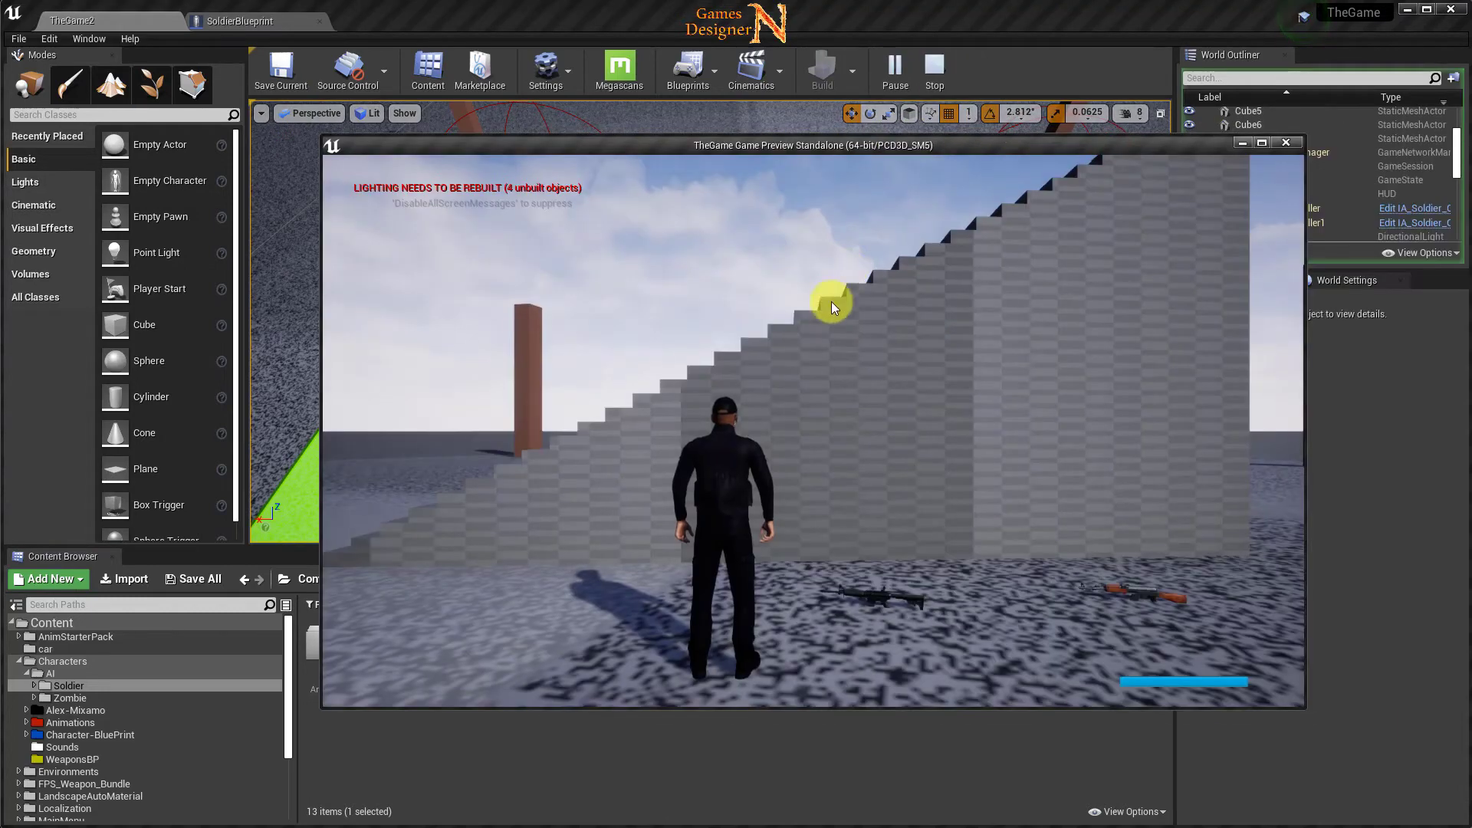
{"action": "key", "text": "w"}
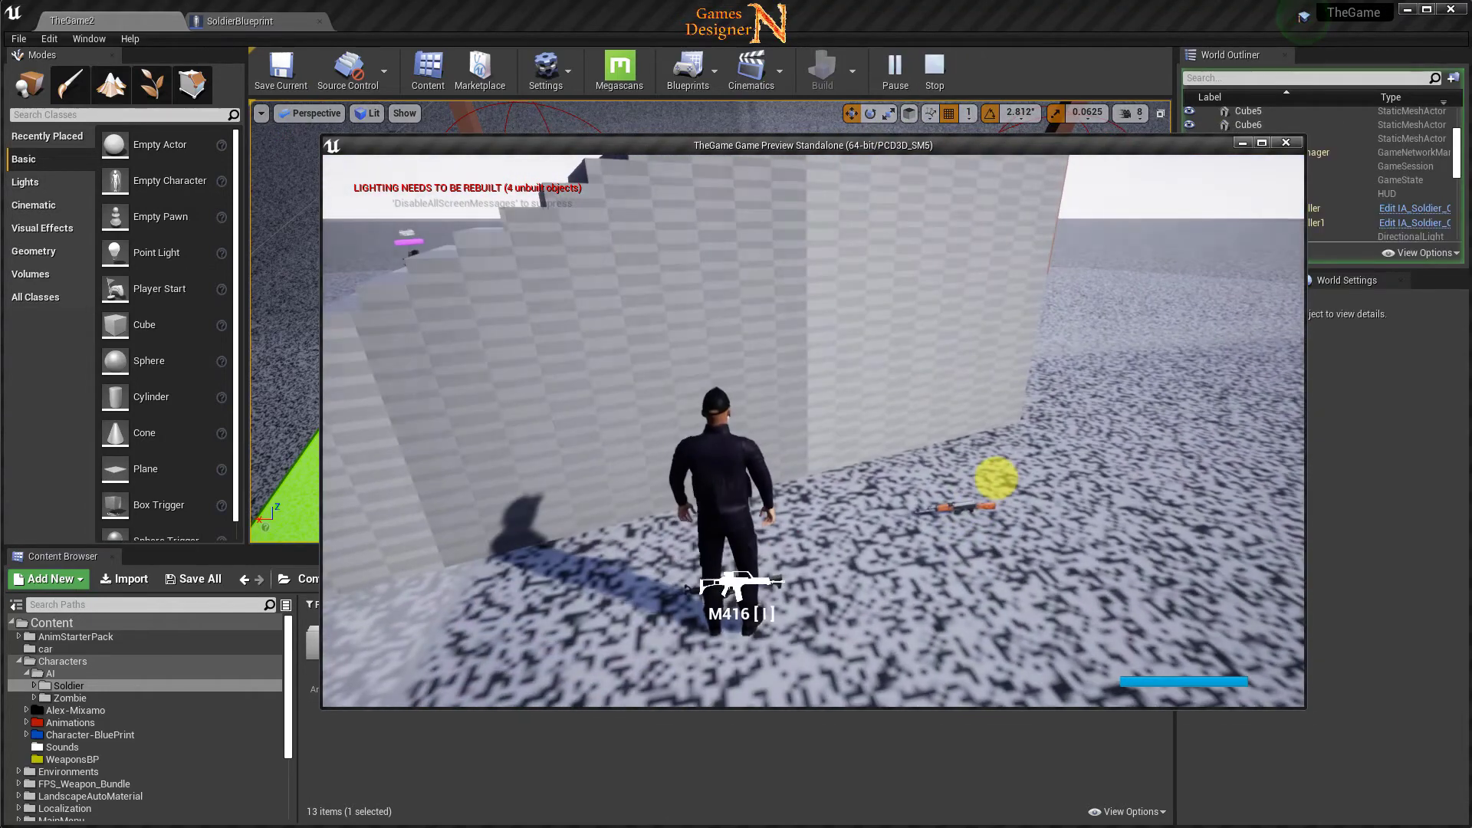
{"action": "mouse_move", "coordinate": [996, 479]}
{"action": "right_mouse_down"}
{"action": "mouse_move", "coordinate": [318, 435]}
{"action": "mouse_move", "coordinate": [665, 395]}
{"action": "right_mouse_up"}
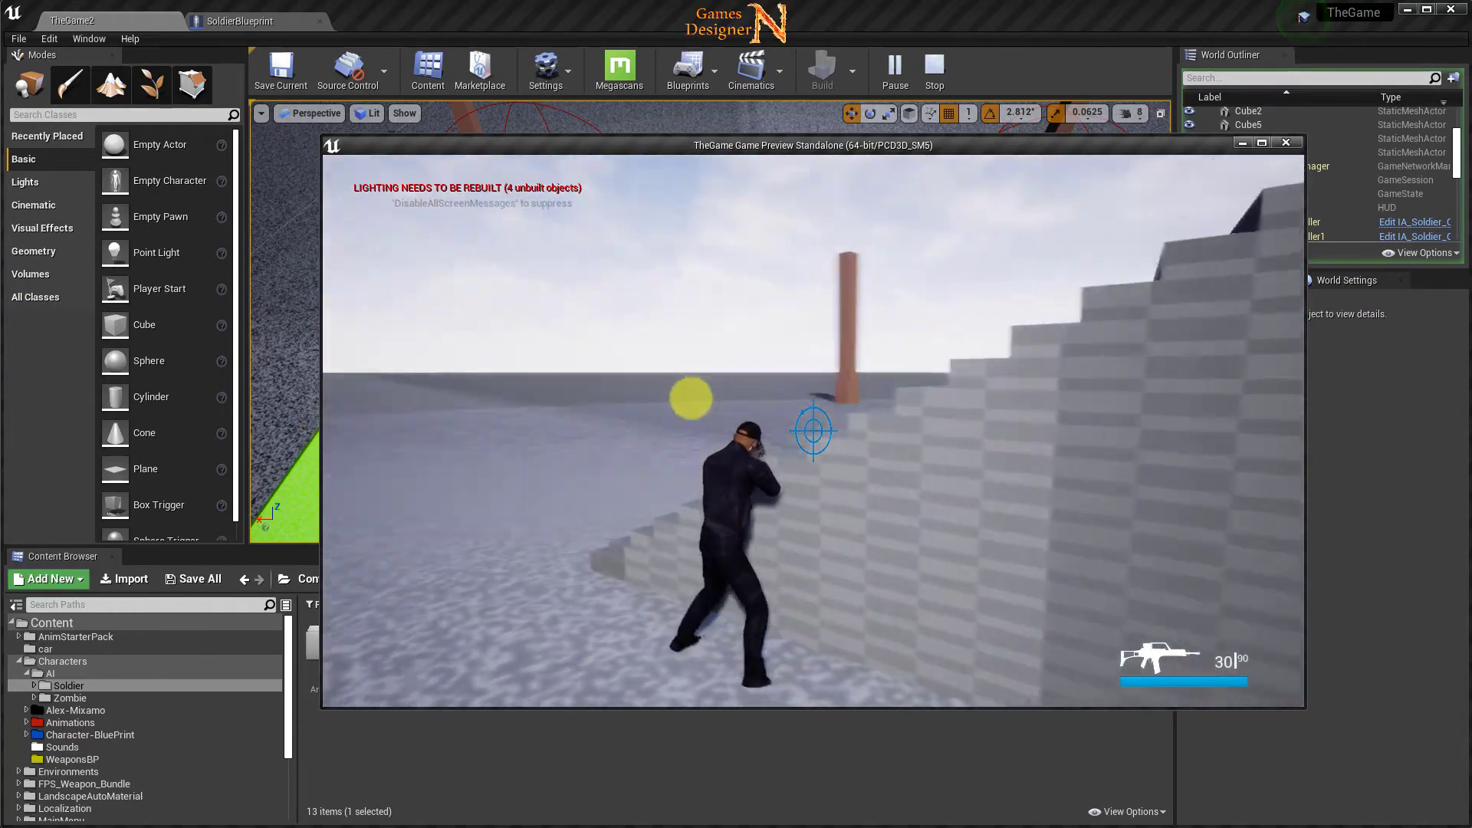
{"action": "right_click_drag", "start_coordinate": [812, 430], "coordinate": [812, 430]}
{"action": "left_click", "coordinate": [812, 430]}
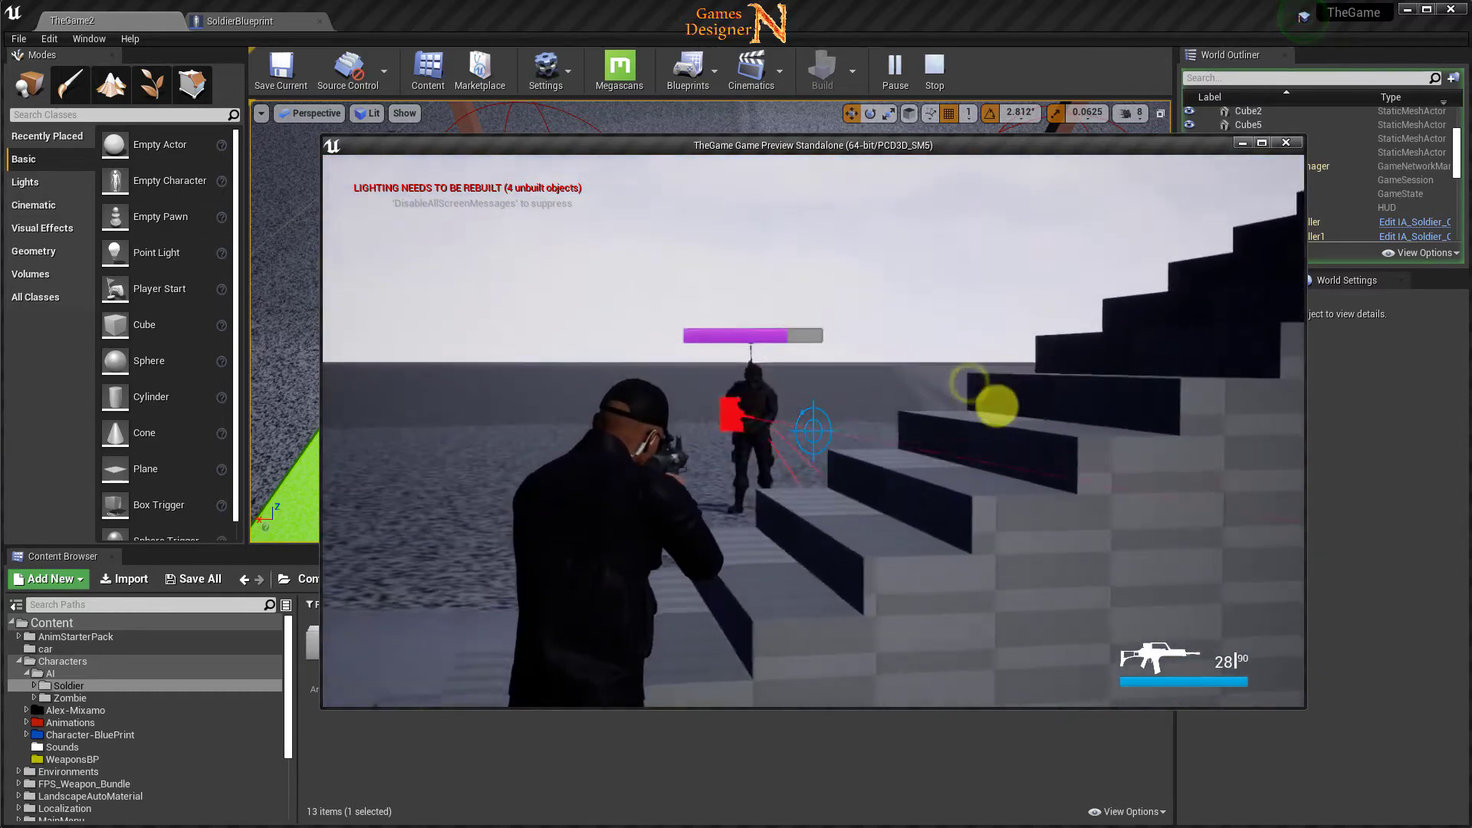
{"action": "left_click", "coordinate": [813, 430]}
{"action": "mouse_move", "coordinate": [845, 482]}
{"action": "right_mouse_down"}
{"action": "mouse_move", "coordinate": [1303, 505]}
{"action": "mouse_move", "coordinate": [323, 586]}
{"action": "right_mouse_up"}
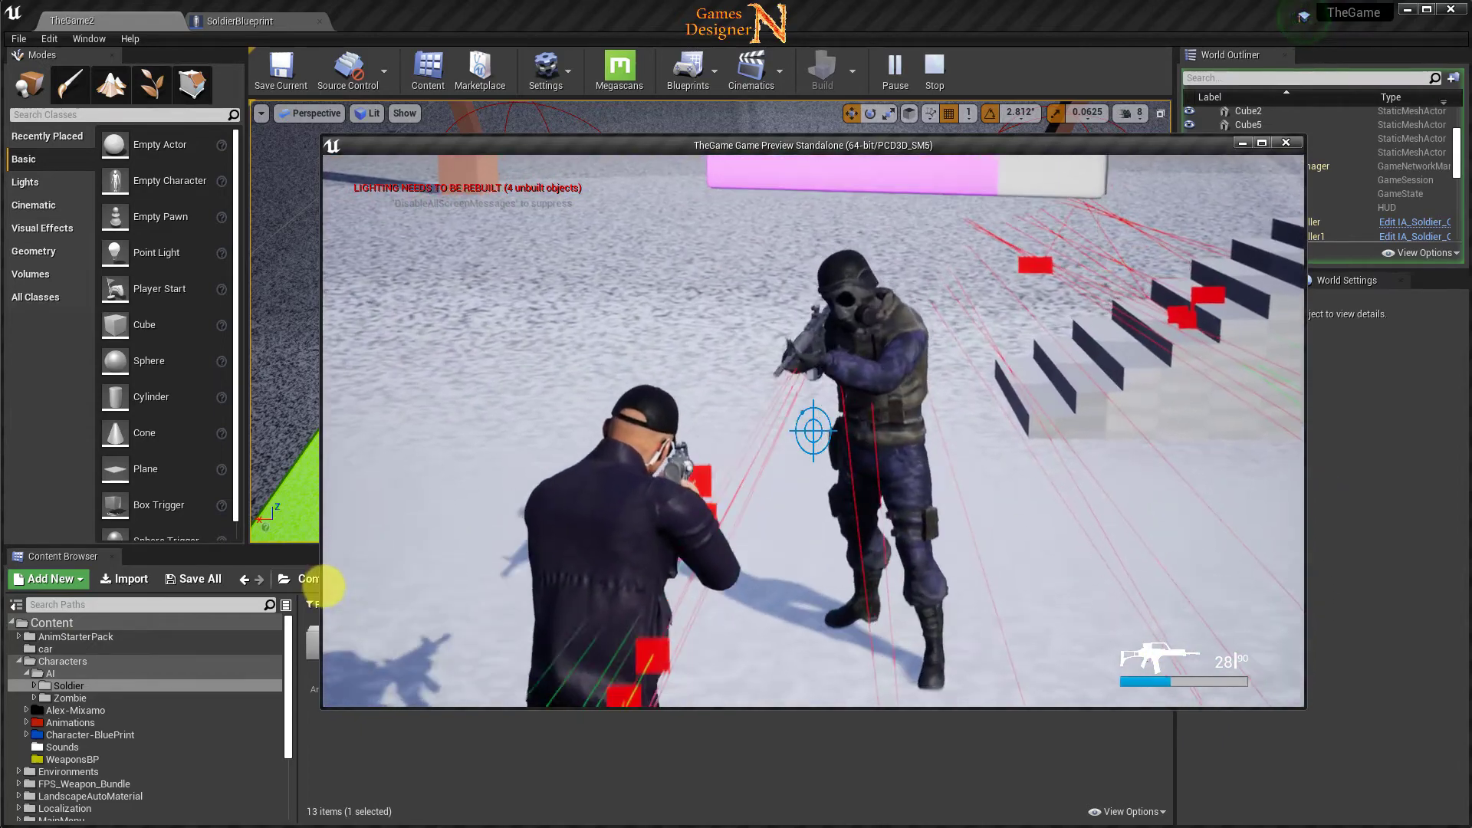
{"action": "key", "text": "Escape"}
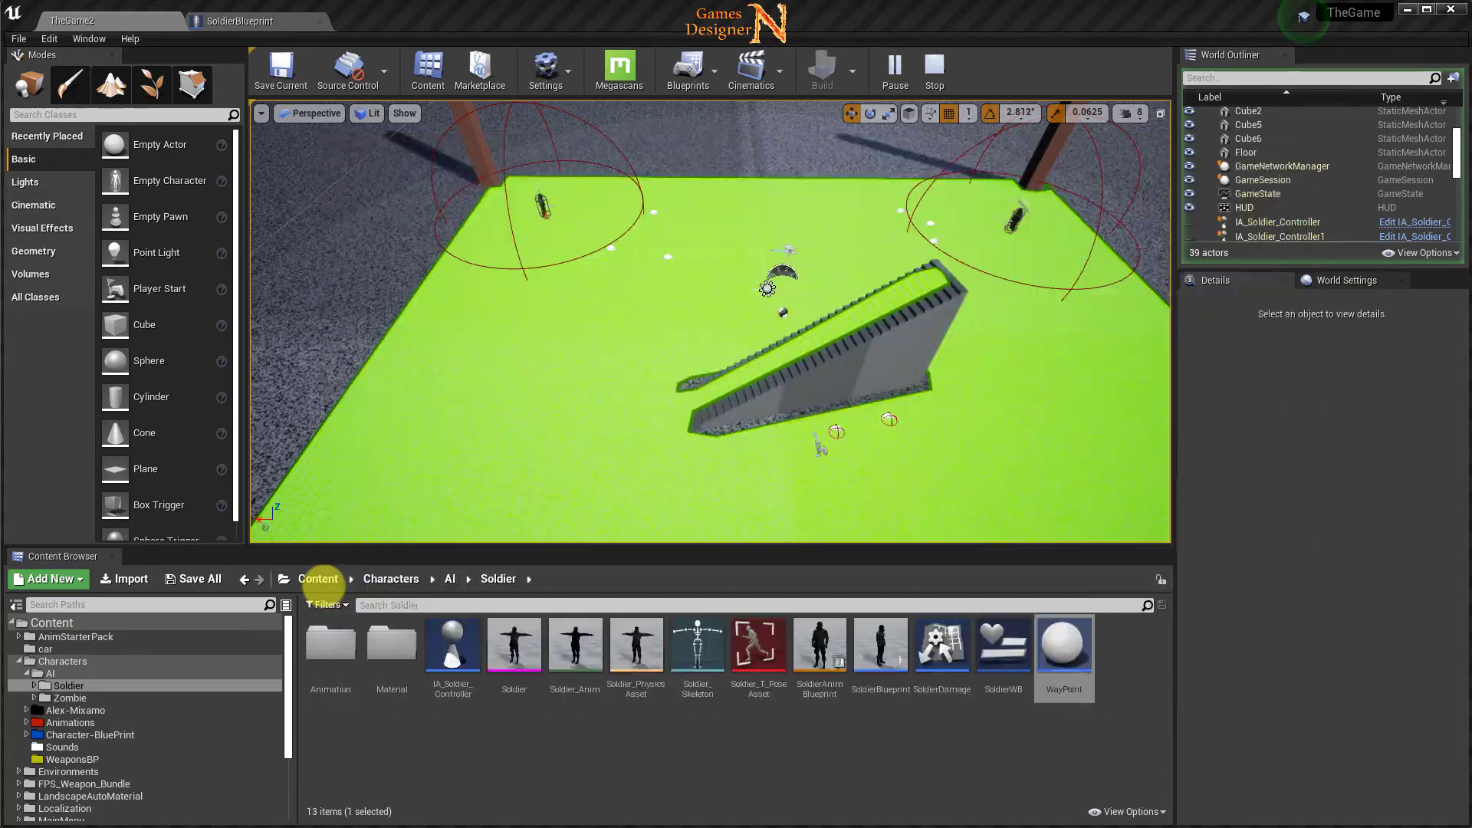
Relaunch the preview, walk the character along the wall, and close it.
{"action": "left_click", "coordinate": [895, 73]}
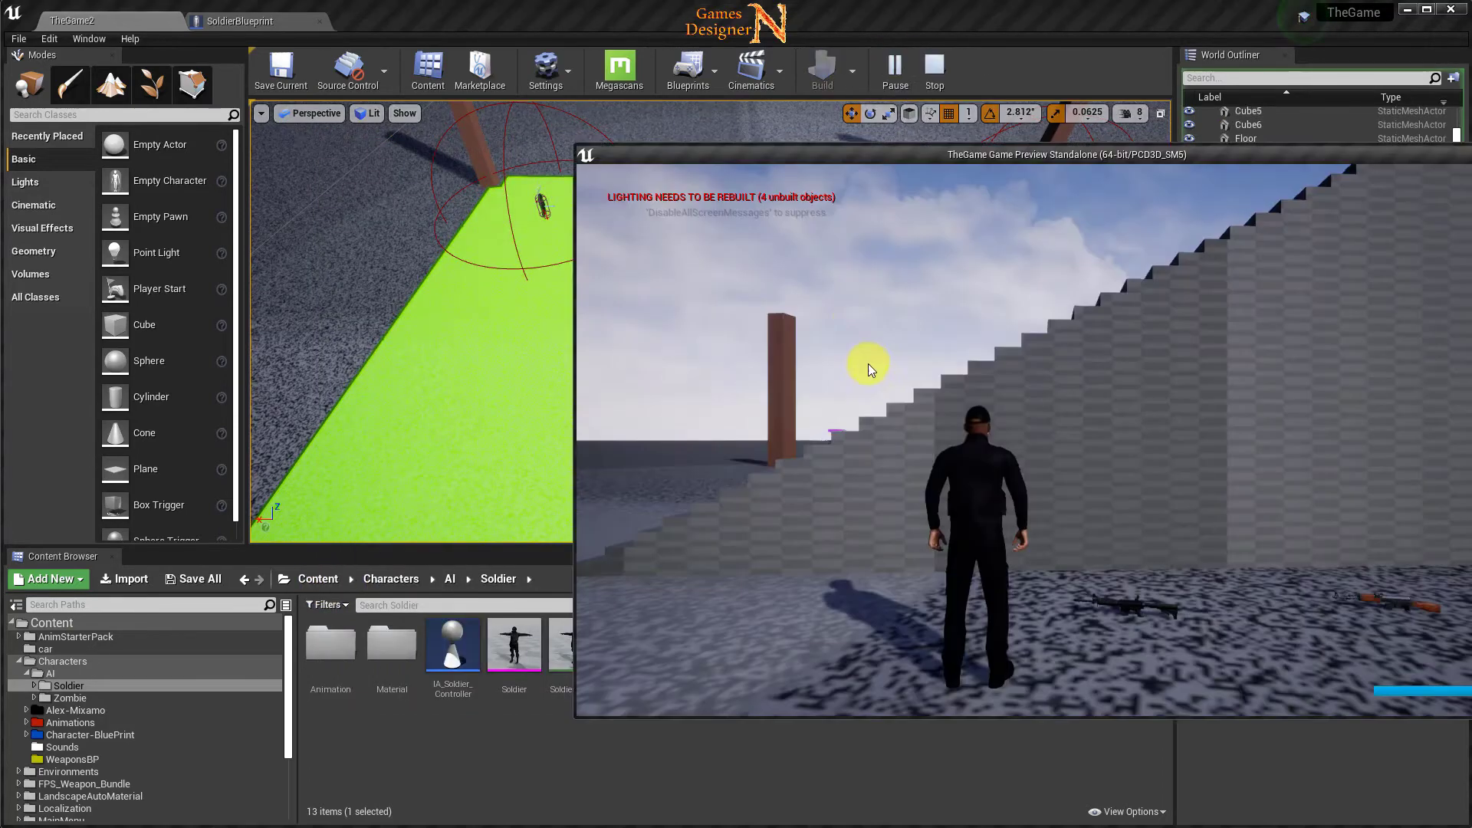
{"action": "key", "text": "Escape"}
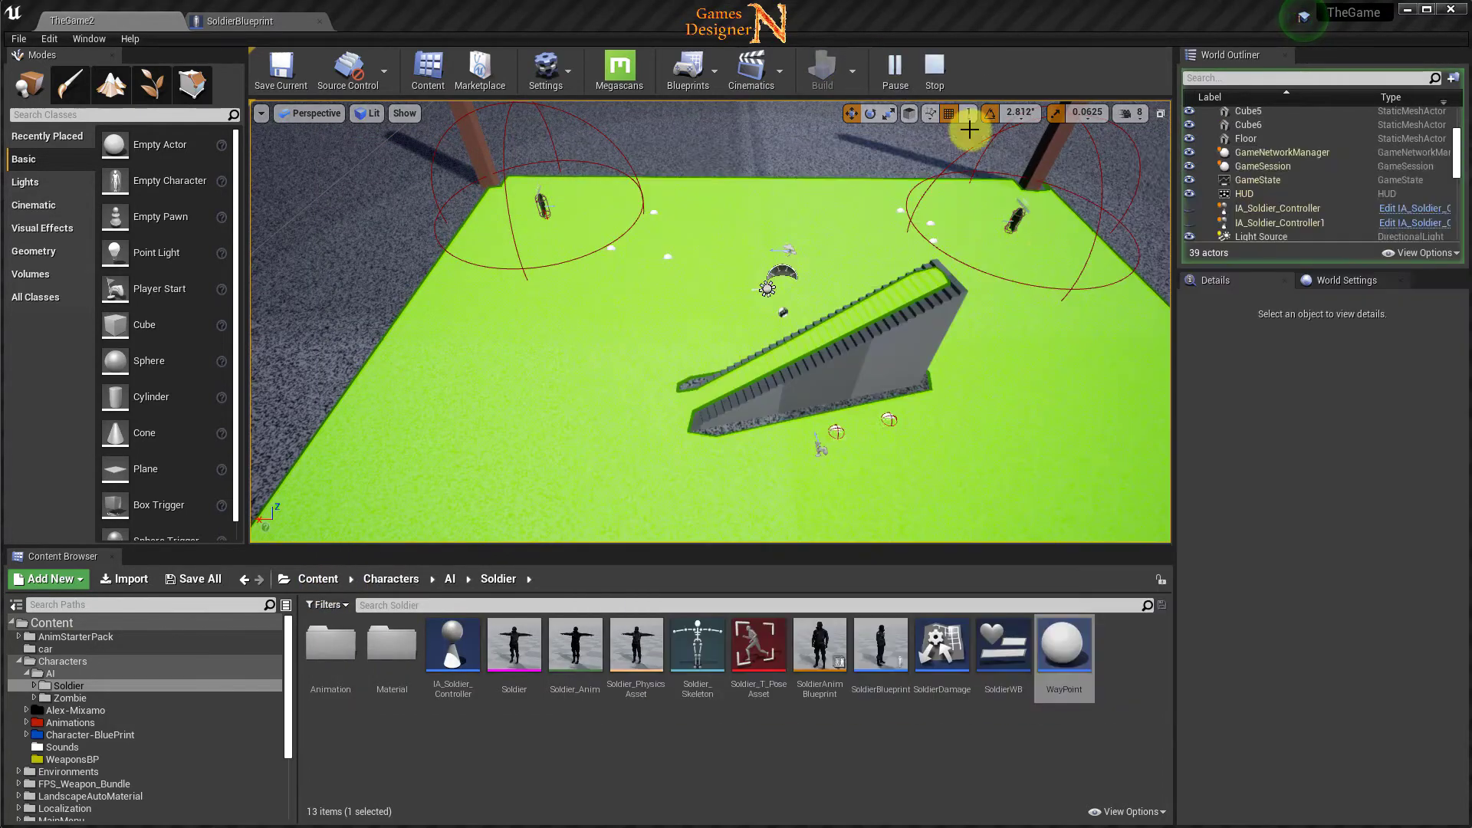
{"action": "left_click", "coordinate": [909, 67]}
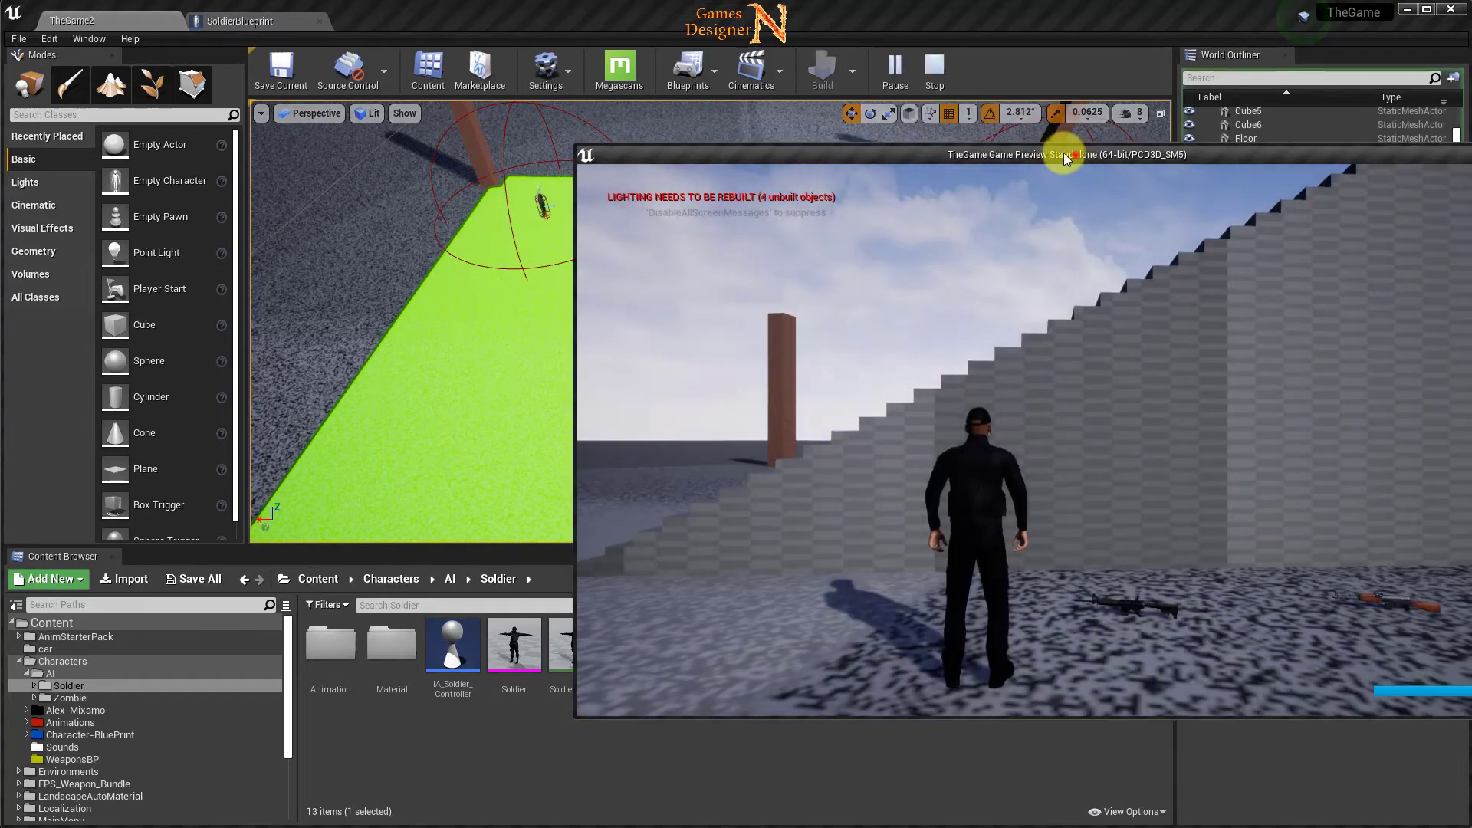
{"action": "left_click_drag", "start_coordinate": [1064, 153], "coordinate": [733, 141]}
{"action": "left_click", "coordinate": [734, 273]}
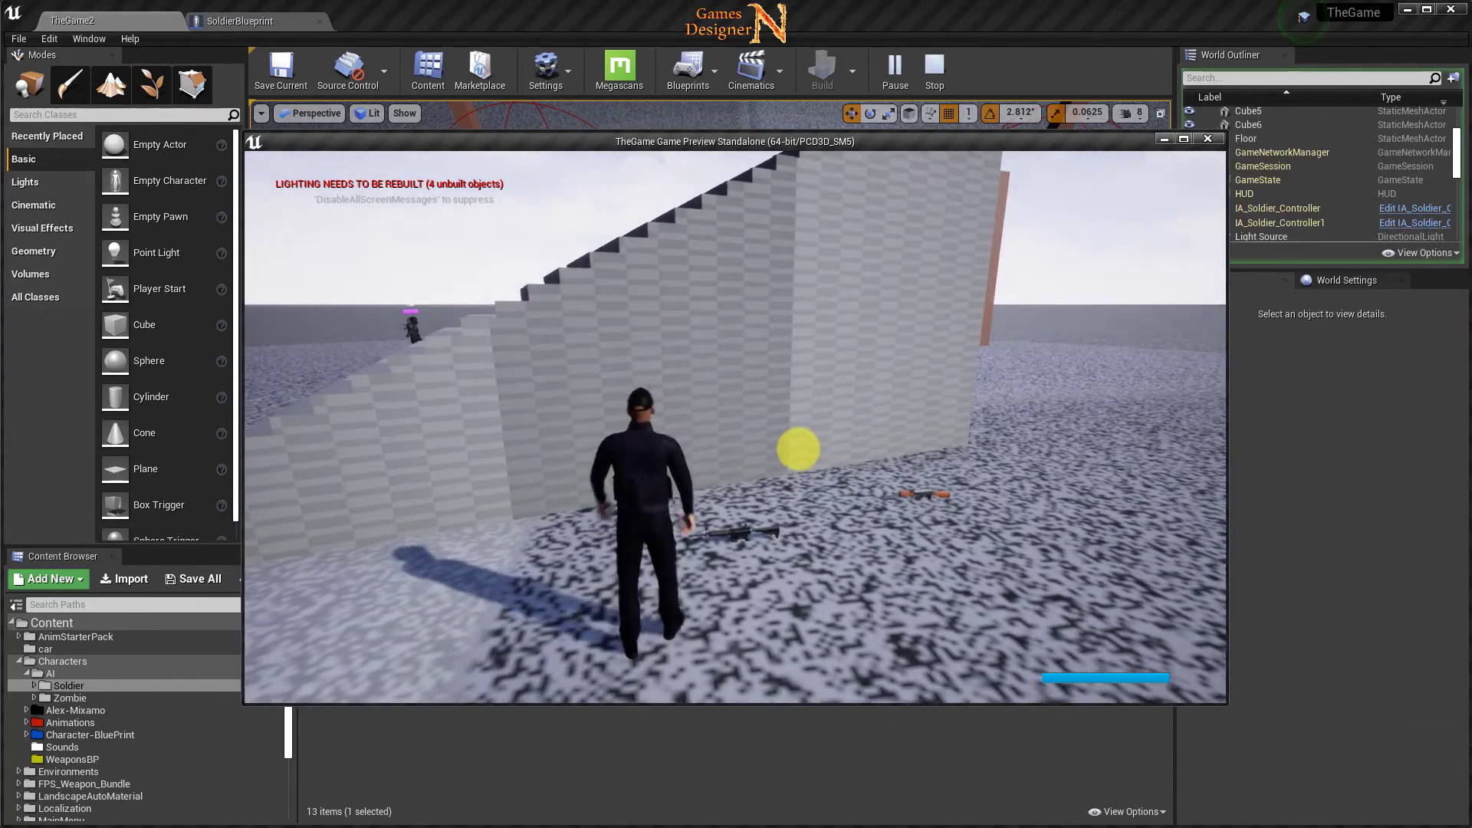
{"action": "key", "text": "w"}
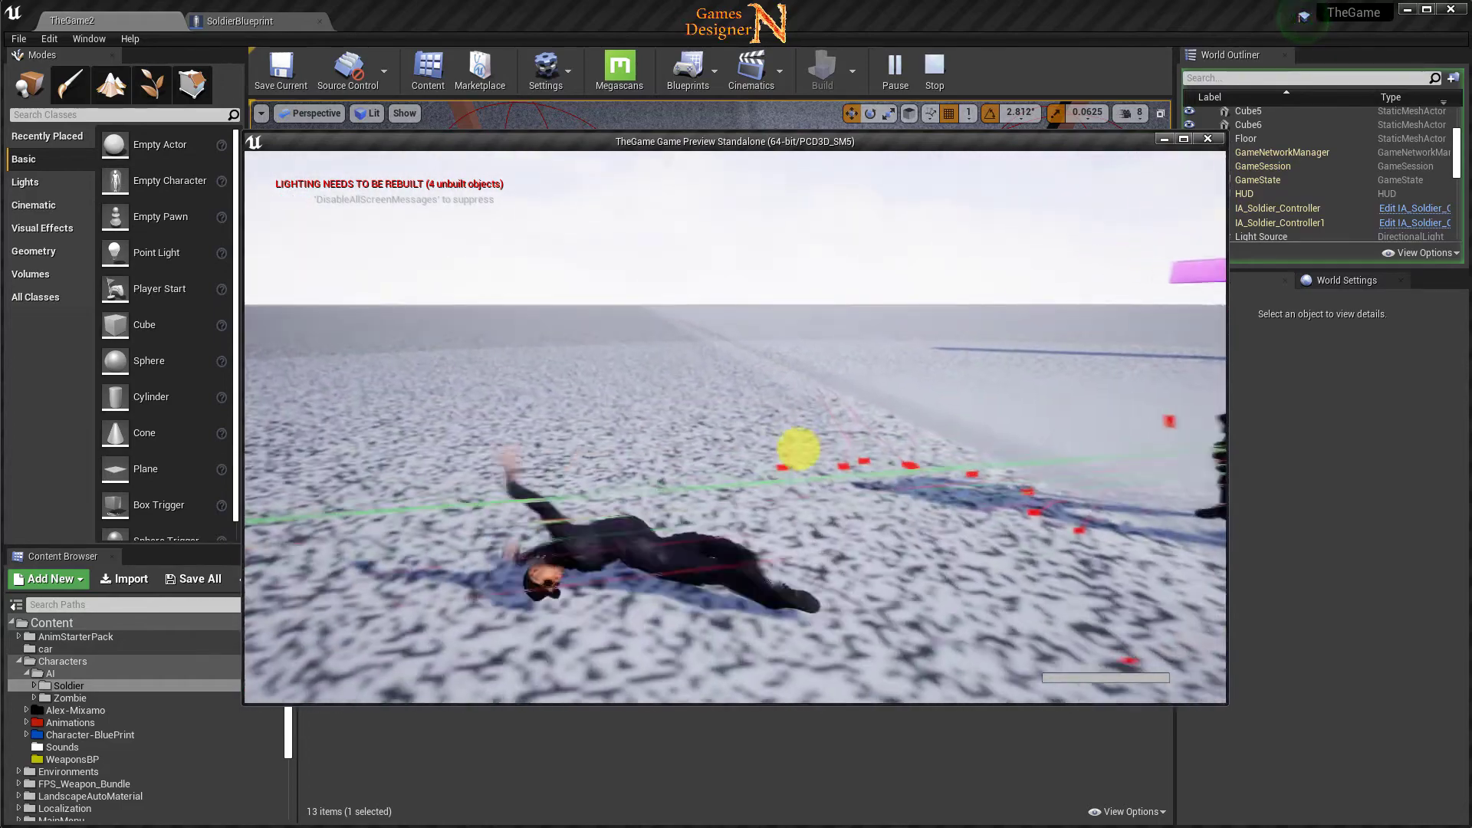
{"action": "key", "text": "Escape"}
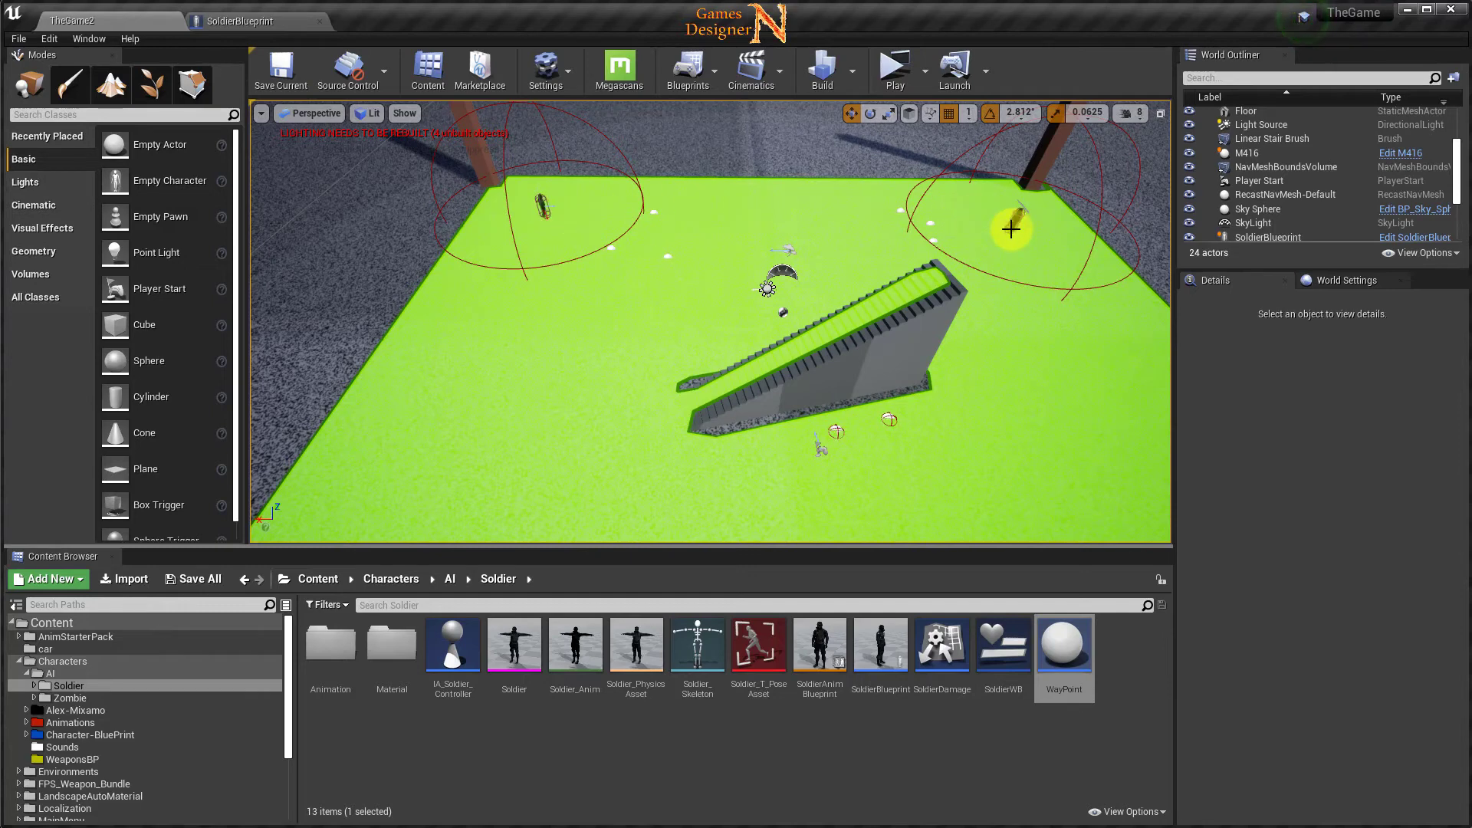
{"action": "mouse_move", "coordinate": [710, 322]}
{"action": "right_mouse_down"}
{"action": "mouse_move", "coordinate": [689, 337]}
{"action": "mouse_move", "coordinate": [478, 209]}
{"action": "mouse_move", "coordinate": [595, 181]}
{"action": "mouse_move", "coordinate": [647, 240]}
{"action": "right_mouse_up"}
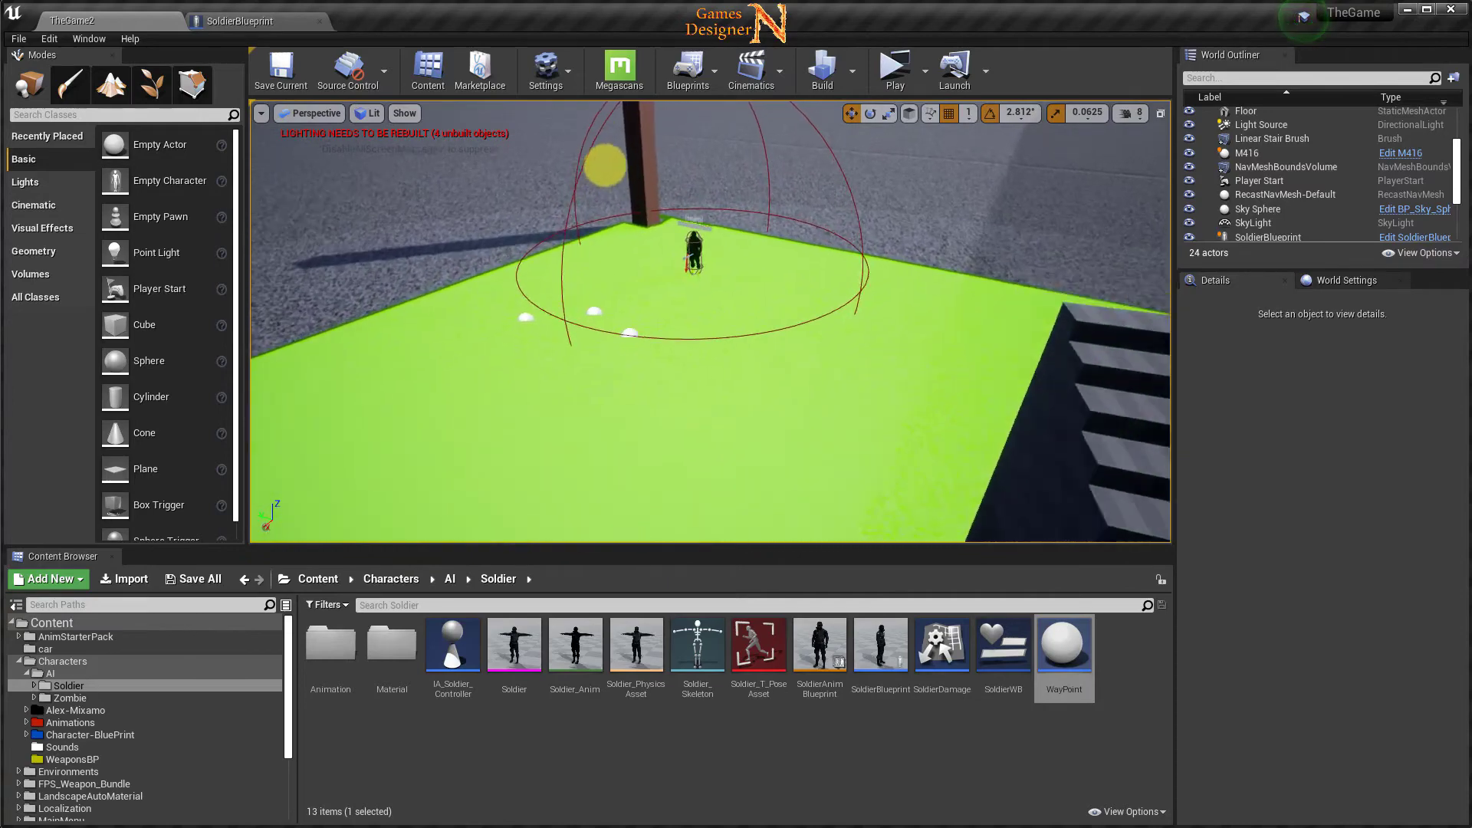
{"action": "right_click_drag", "start_coordinate": [963, 246], "coordinate": [499, 269]}
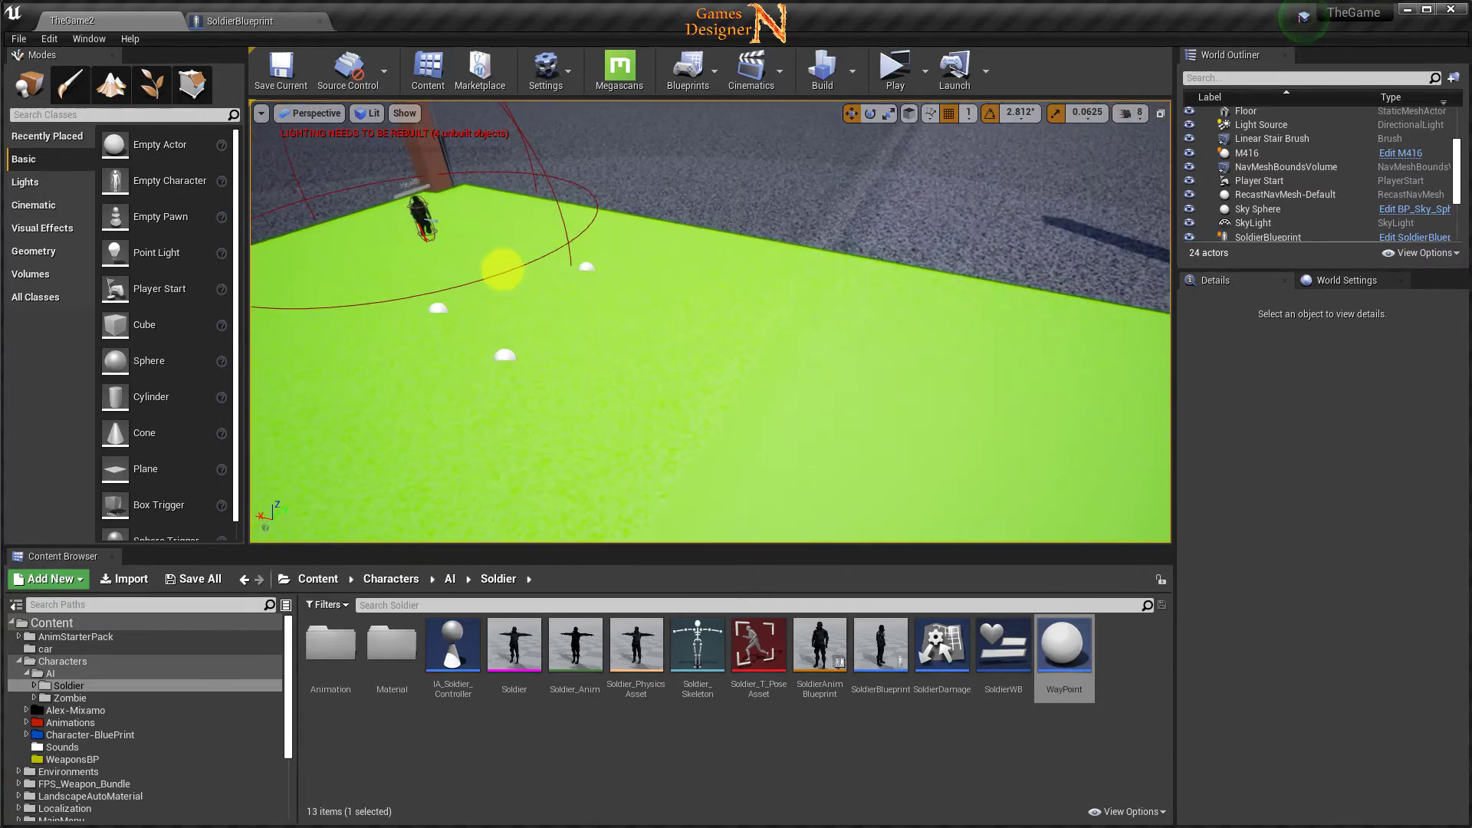
{"action": "mouse_move", "coordinate": [995, 243]}
{"action": "right_mouse_down"}
{"action": "mouse_move", "coordinate": [204, 223]}
{"action": "mouse_move", "coordinate": [887, 195]}
{"action": "mouse_move", "coordinate": [1215, 158]}
{"action": "right_mouse_up"}
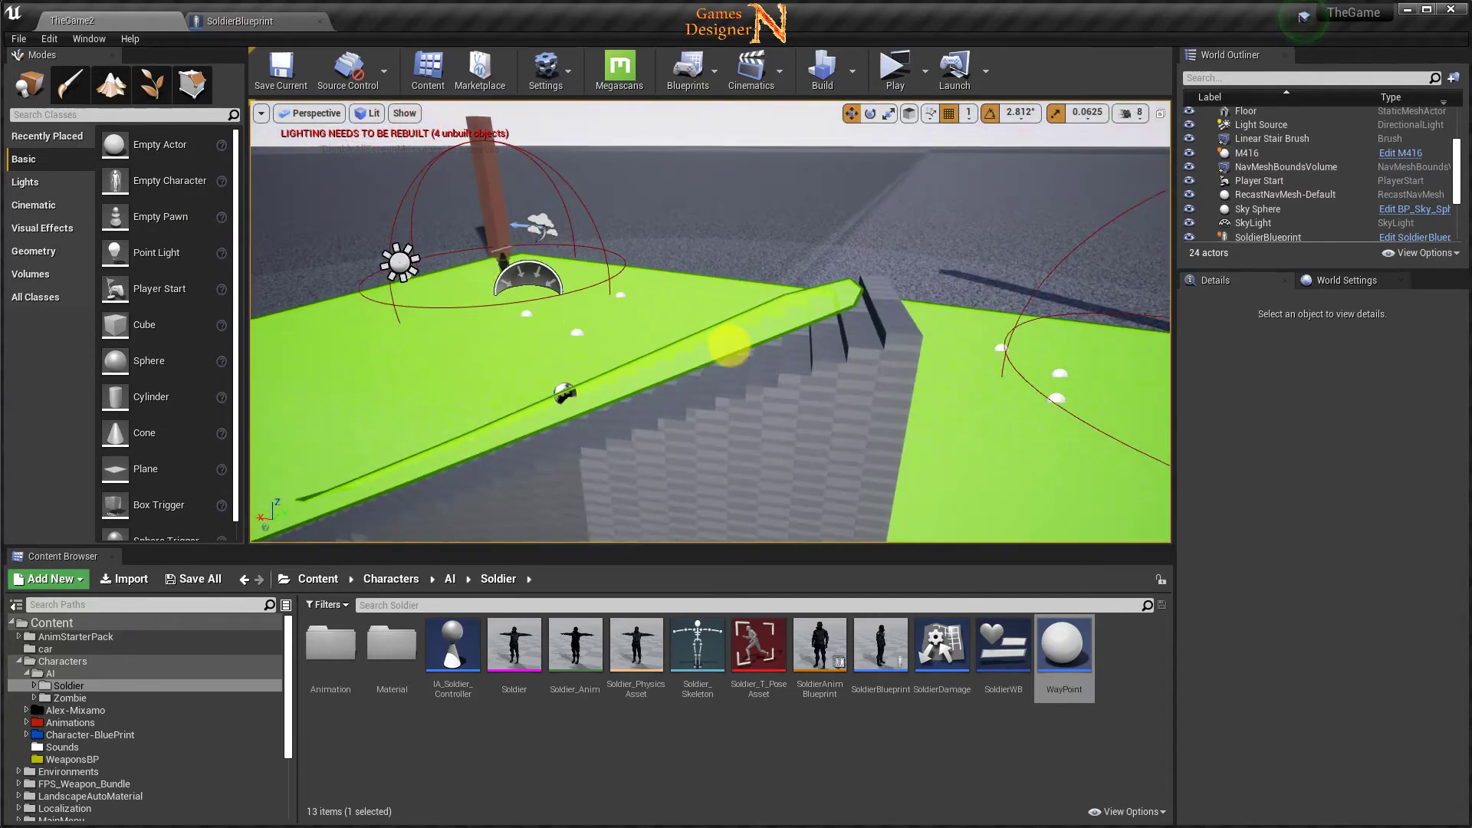
{"action": "mouse_move", "coordinate": [731, 325]}
{"action": "right_mouse_down"}
{"action": "mouse_move", "coordinate": [596, 329]}
{"action": "mouse_move", "coordinate": [765, 319]}
{"action": "right_mouse_up"}
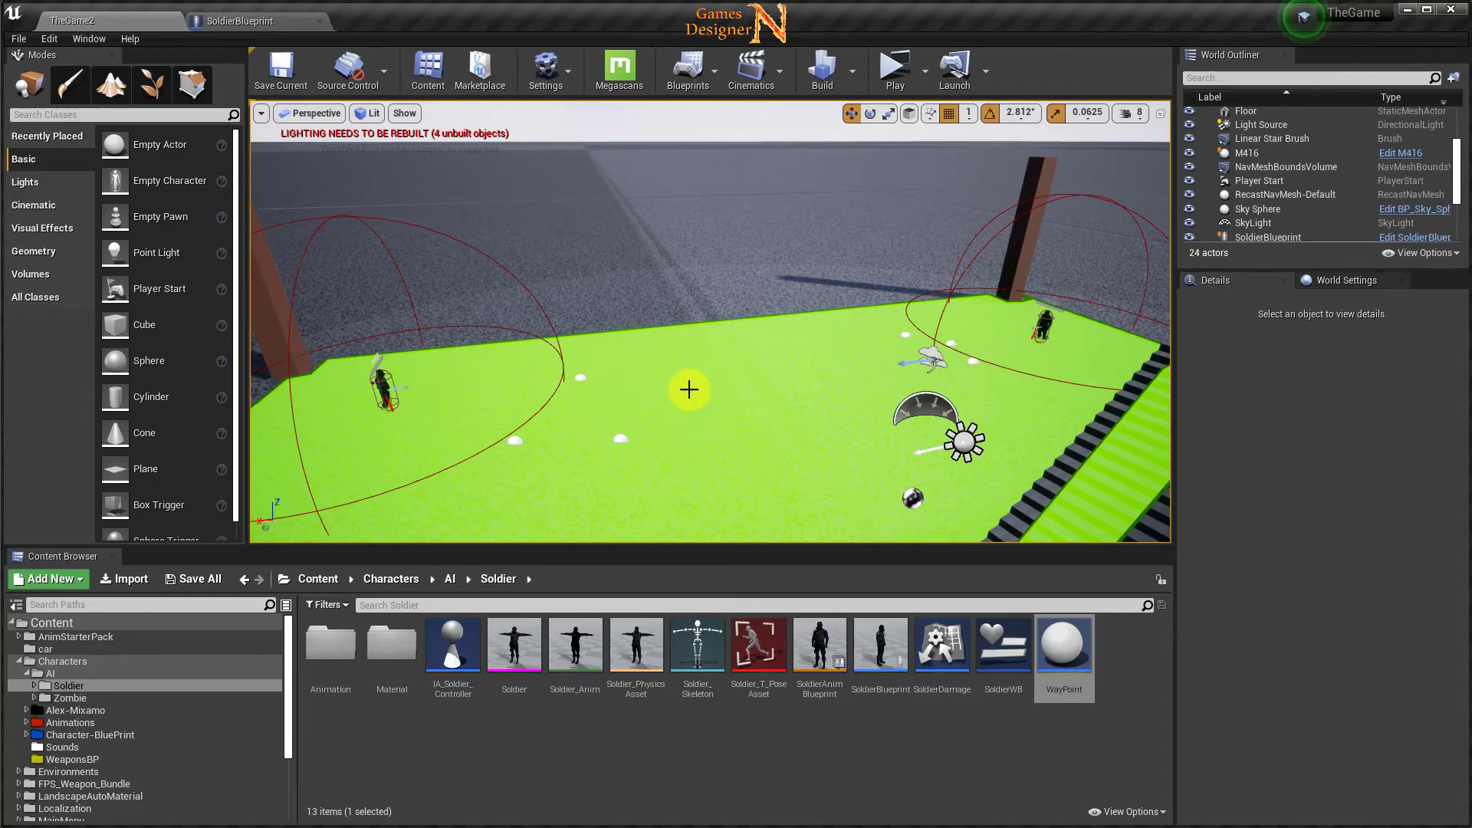
Frame the pillar and stairs, then drop a new Cube (Cube3) onto the green floor.
{"action": "right_click_drag", "start_coordinate": [798, 380], "coordinate": [941, 380]}
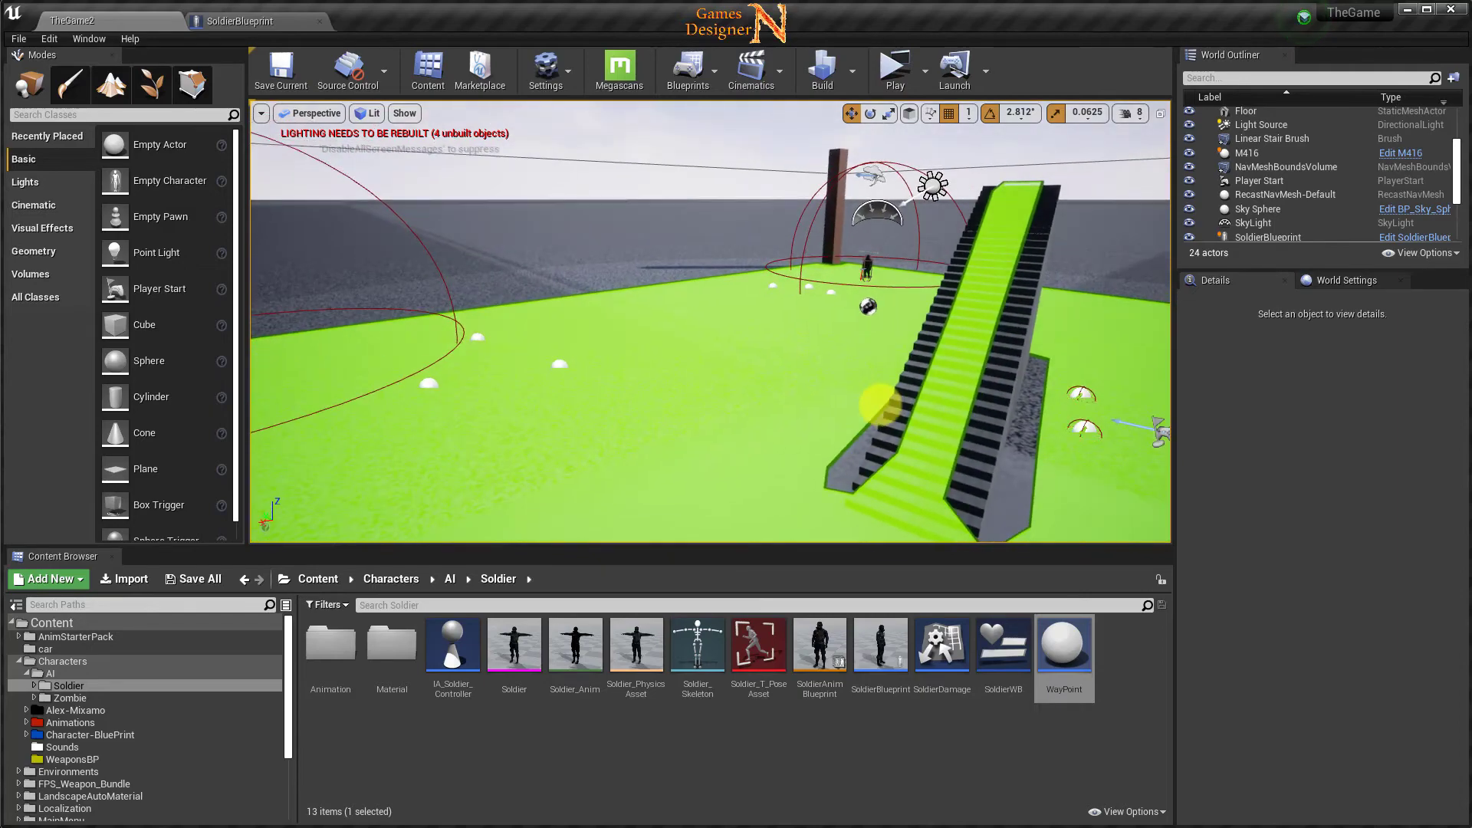
{"action": "mouse_move", "coordinate": [940, 379]}
{"action": "right_mouse_down"}
{"action": "mouse_move", "coordinate": [528, 428]}
{"action": "mouse_move", "coordinate": [652, 424]}
{"action": "right_mouse_up"}
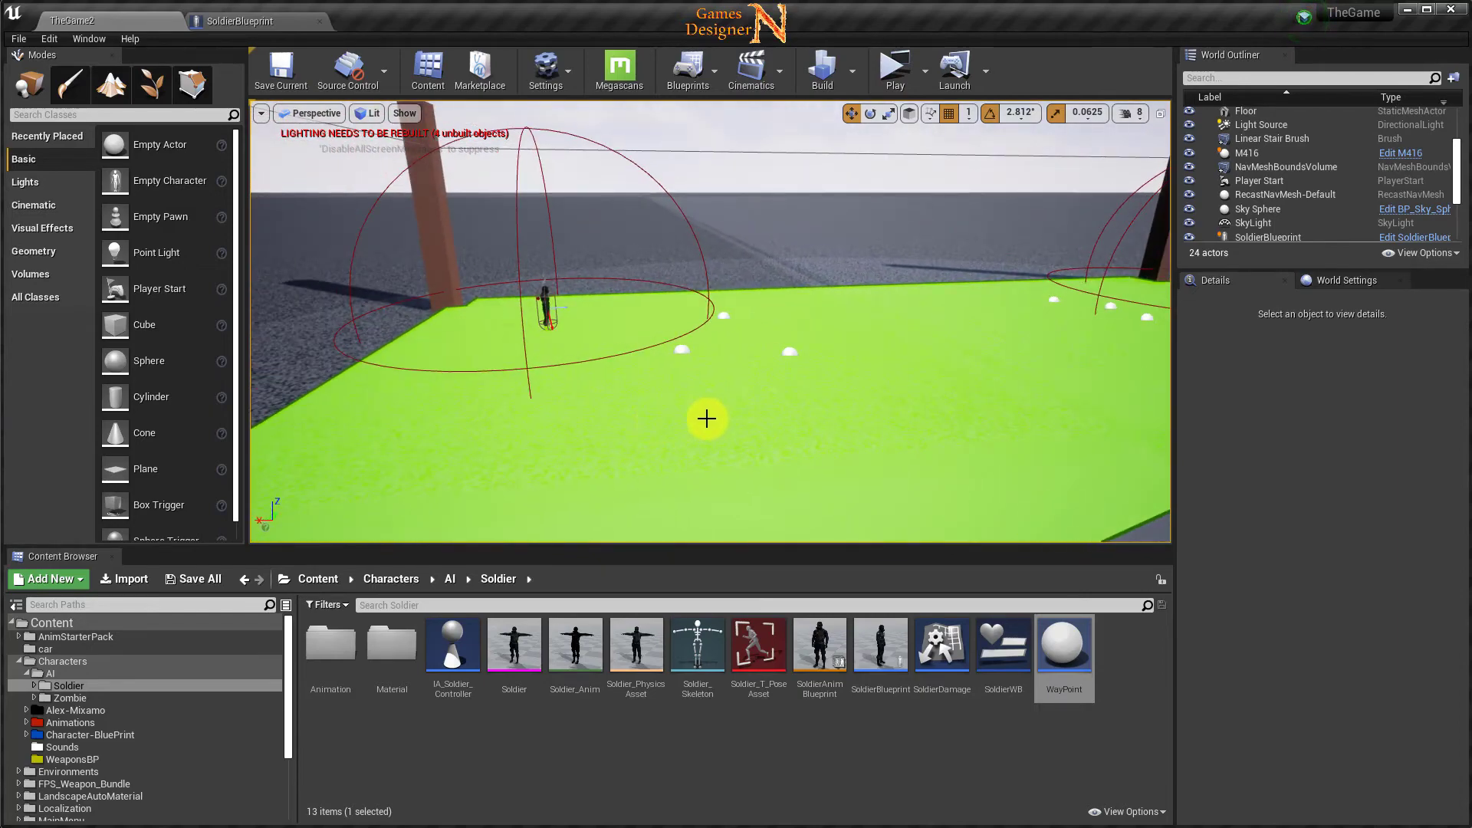
{"action": "right_click_drag", "start_coordinate": [1078, 331], "coordinate": [1084, 292]}
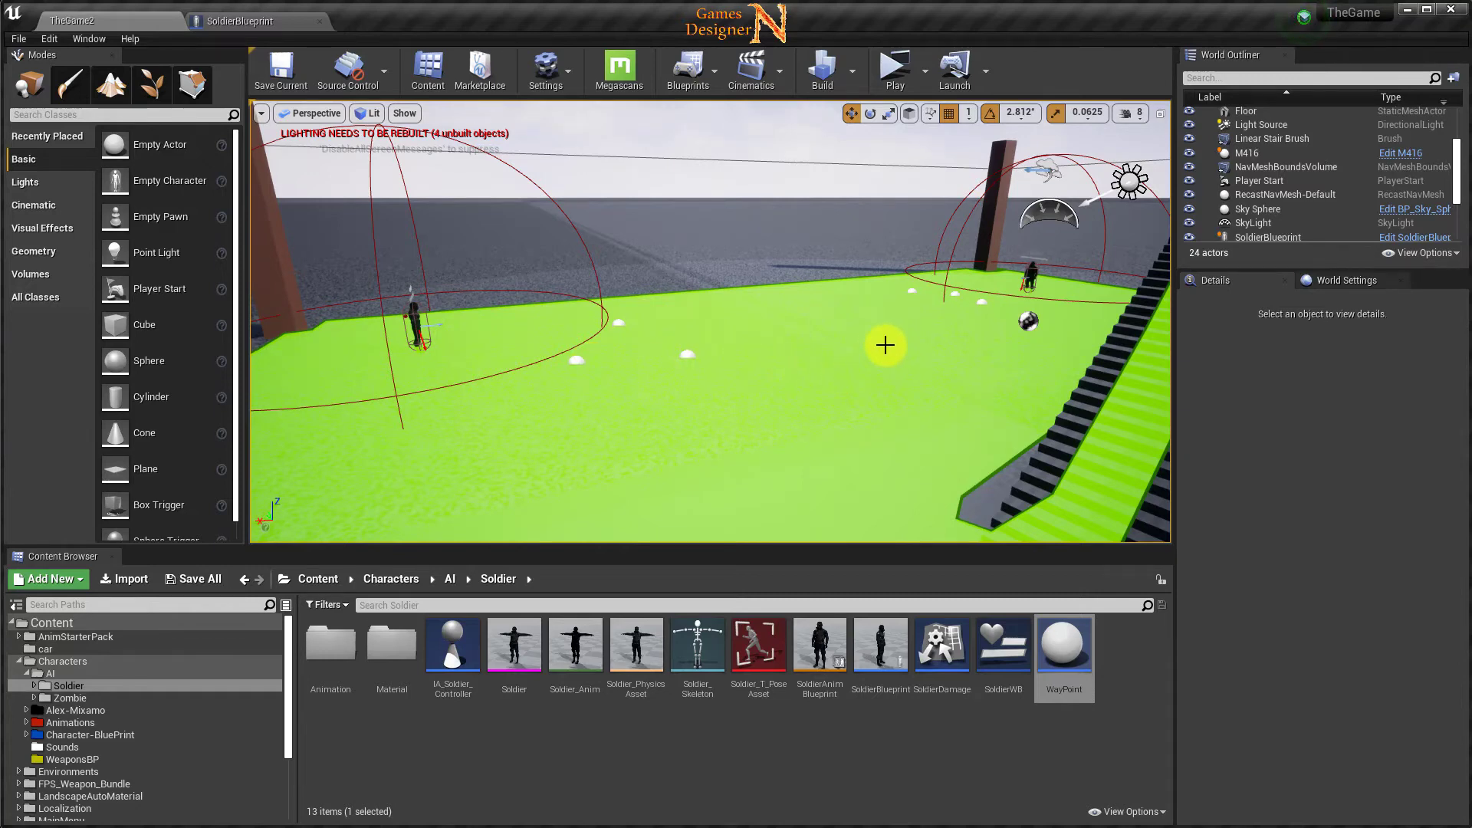
{"action": "right_click_drag", "start_coordinate": [885, 345], "coordinate": [833, 370]}
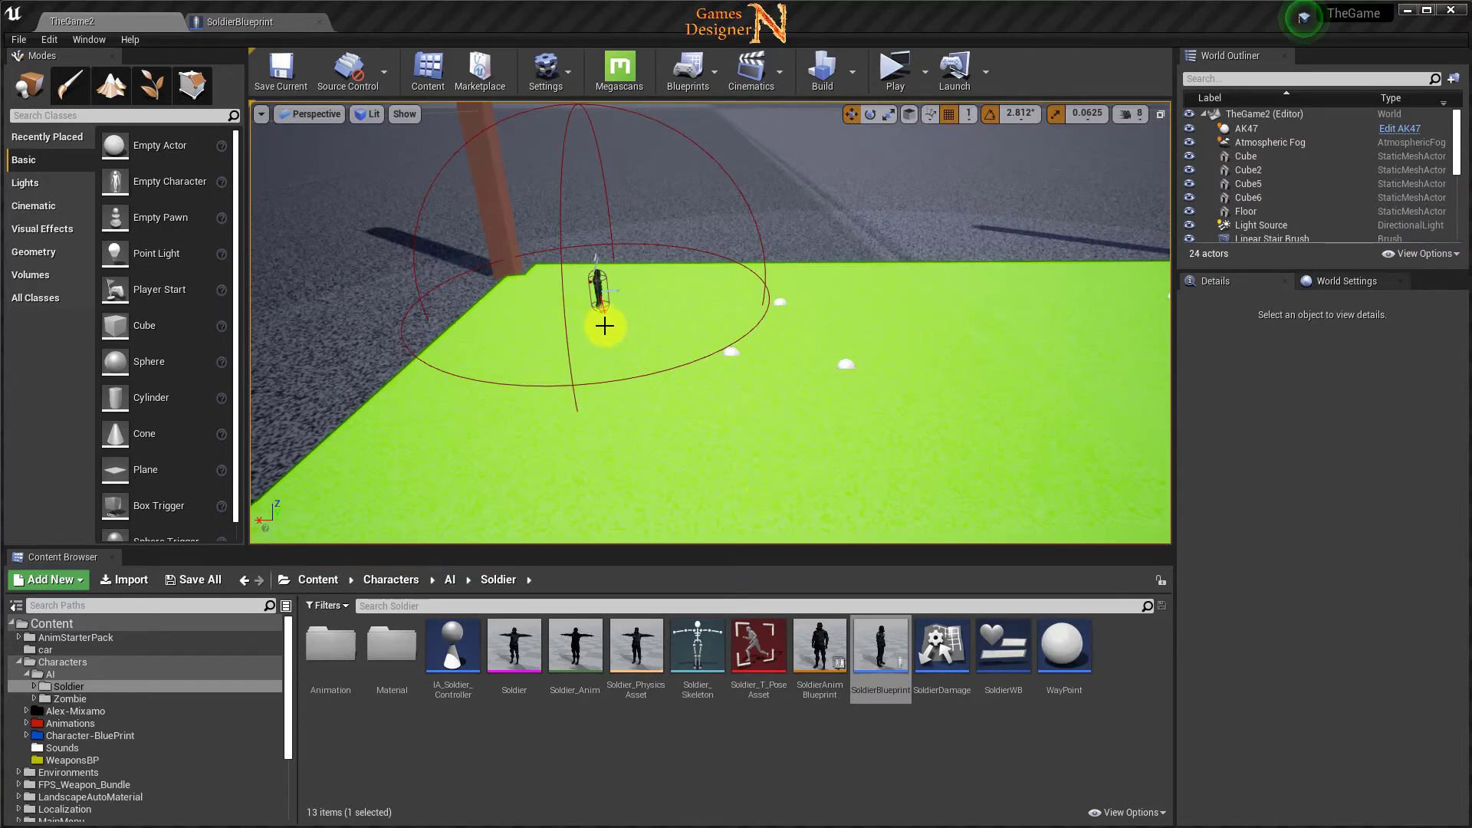
{"action": "mouse_move", "coordinate": [637, 338]}
{"action": "right_mouse_down"}
{"action": "mouse_move", "coordinate": [891, 262]}
{"action": "mouse_move", "coordinate": [666, 357]}
{"action": "right_mouse_up"}
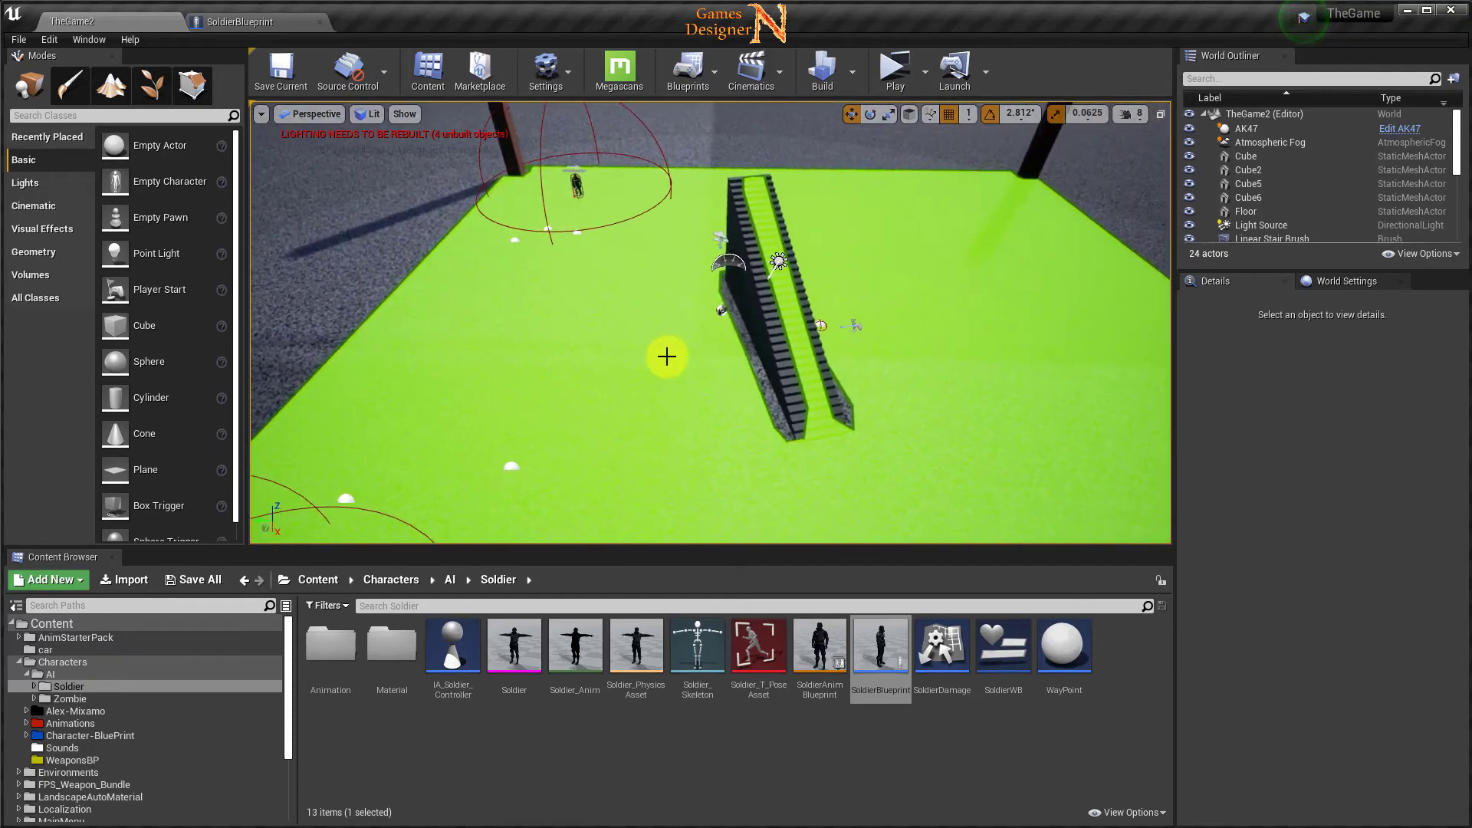
{"action": "mouse_move", "coordinate": [588, 495]}
{"action": "right_mouse_down"}
{"action": "mouse_move", "coordinate": [377, 289]}
{"action": "mouse_move", "coordinate": [207, 286]}
{"action": "right_mouse_up"}
{"action": "mouse_move", "coordinate": [877, 394]}
{"action": "right_mouse_down"}
{"action": "mouse_move", "coordinate": [831, 411]}
{"action": "mouse_move", "coordinate": [20, 476]}
{"action": "right_mouse_up"}
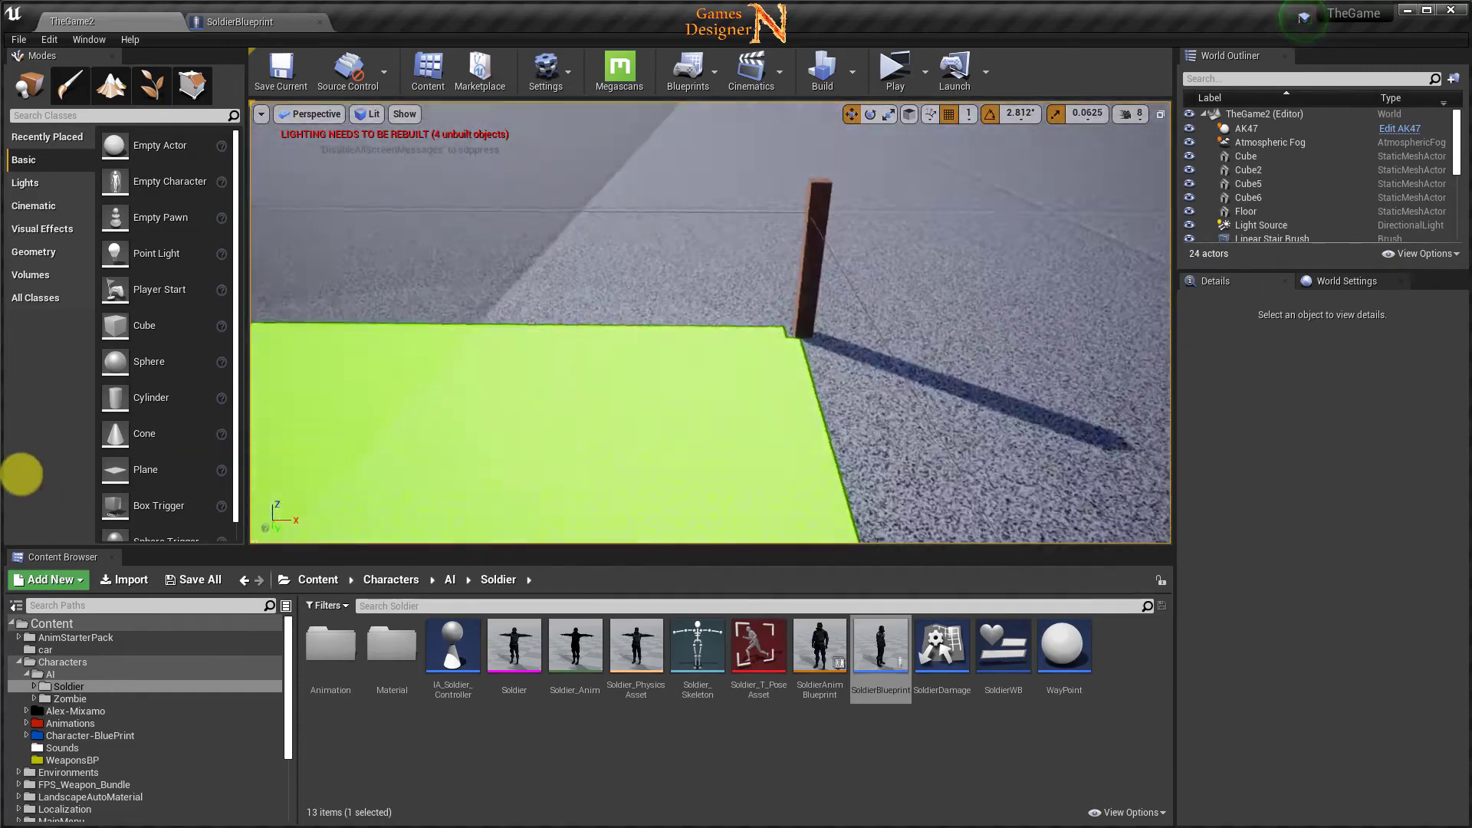
{"action": "right_click_drag", "start_coordinate": [709, 322], "coordinate": [490, 338]}
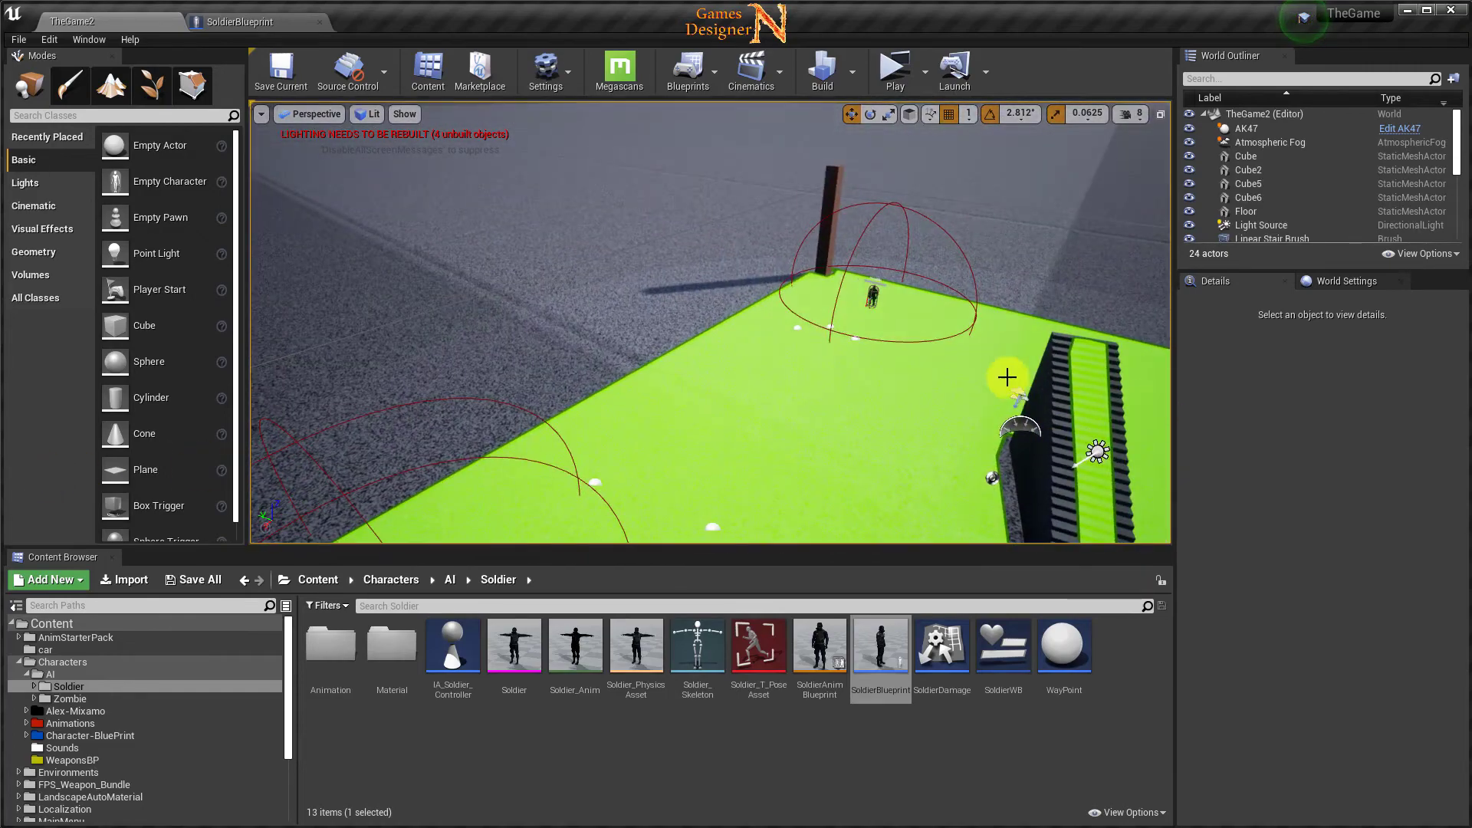
{"action": "mouse_move", "coordinate": [878, 389]}
{"action": "right_mouse_down"}
{"action": "mouse_move", "coordinate": [611, 413]}
{"action": "mouse_move", "coordinate": [864, 417]}
{"action": "mouse_move", "coordinate": [904, 387]}
{"action": "mouse_move", "coordinate": [889, 370]}
{"action": "mouse_move", "coordinate": [751, 399]}
{"action": "right_mouse_up"}
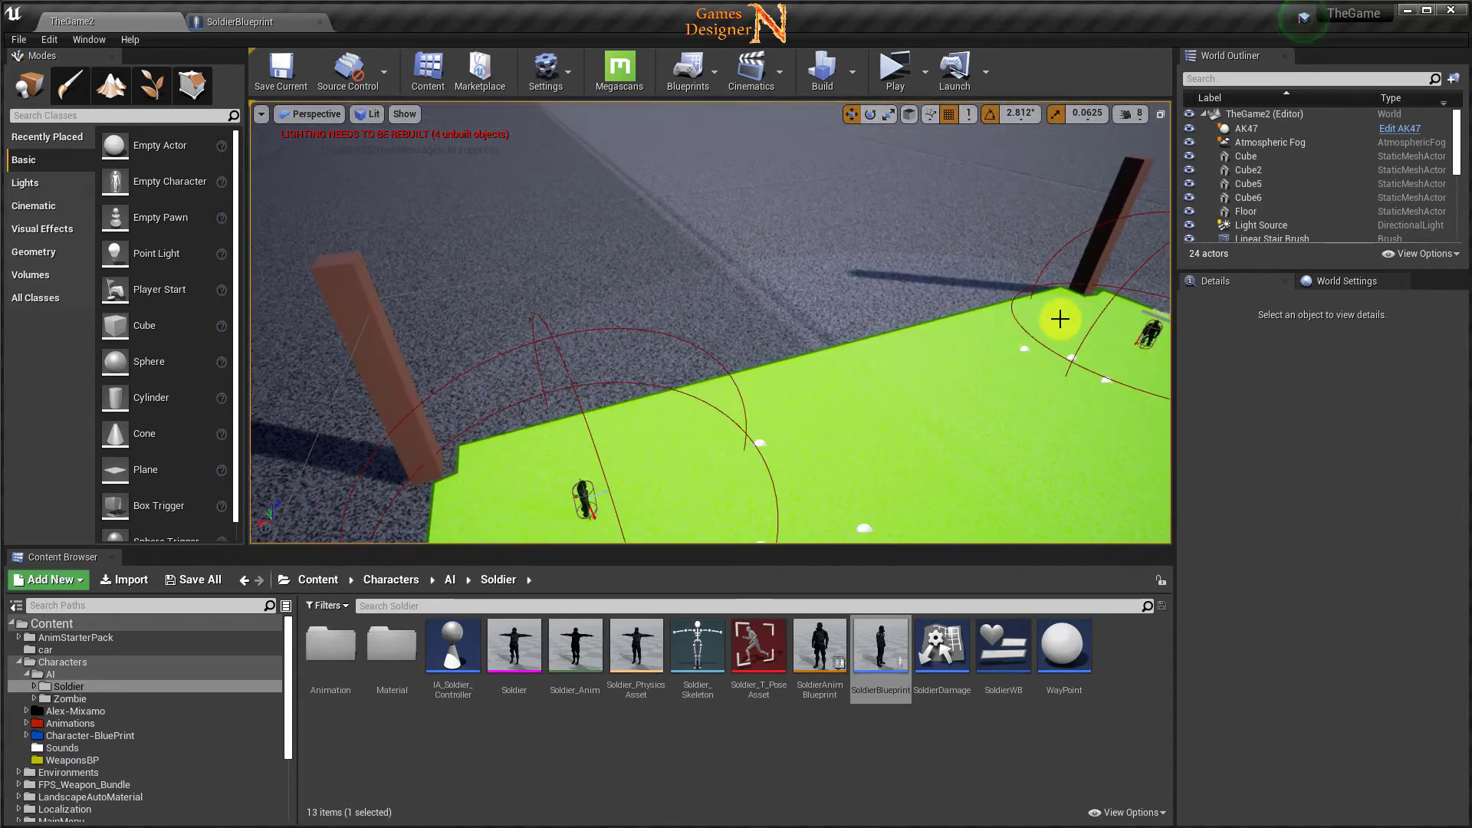
{"action": "mouse_move", "coordinate": [889, 406]}
{"action": "right_mouse_down"}
{"action": "mouse_move", "coordinate": [930, 487]}
{"action": "mouse_move", "coordinate": [631, 467]}
{"action": "mouse_move", "coordinate": [850, 409]}
{"action": "right_mouse_up"}
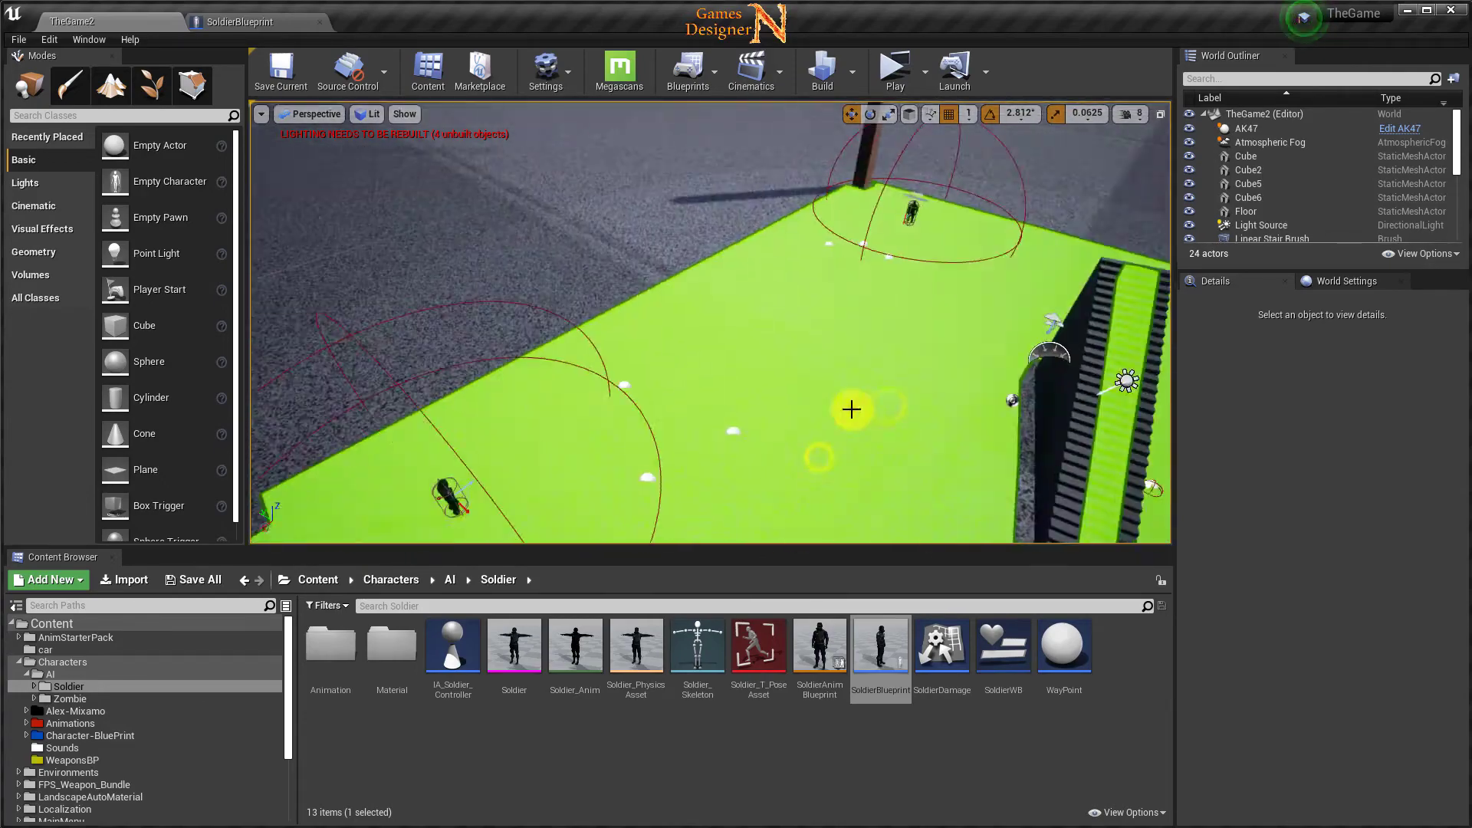
{"action": "left_click_drag", "start_coordinate": [139, 328], "coordinate": [662, 365]}
{"action": "right_click_drag", "start_coordinate": [661, 366], "coordinate": [1005, 281]}
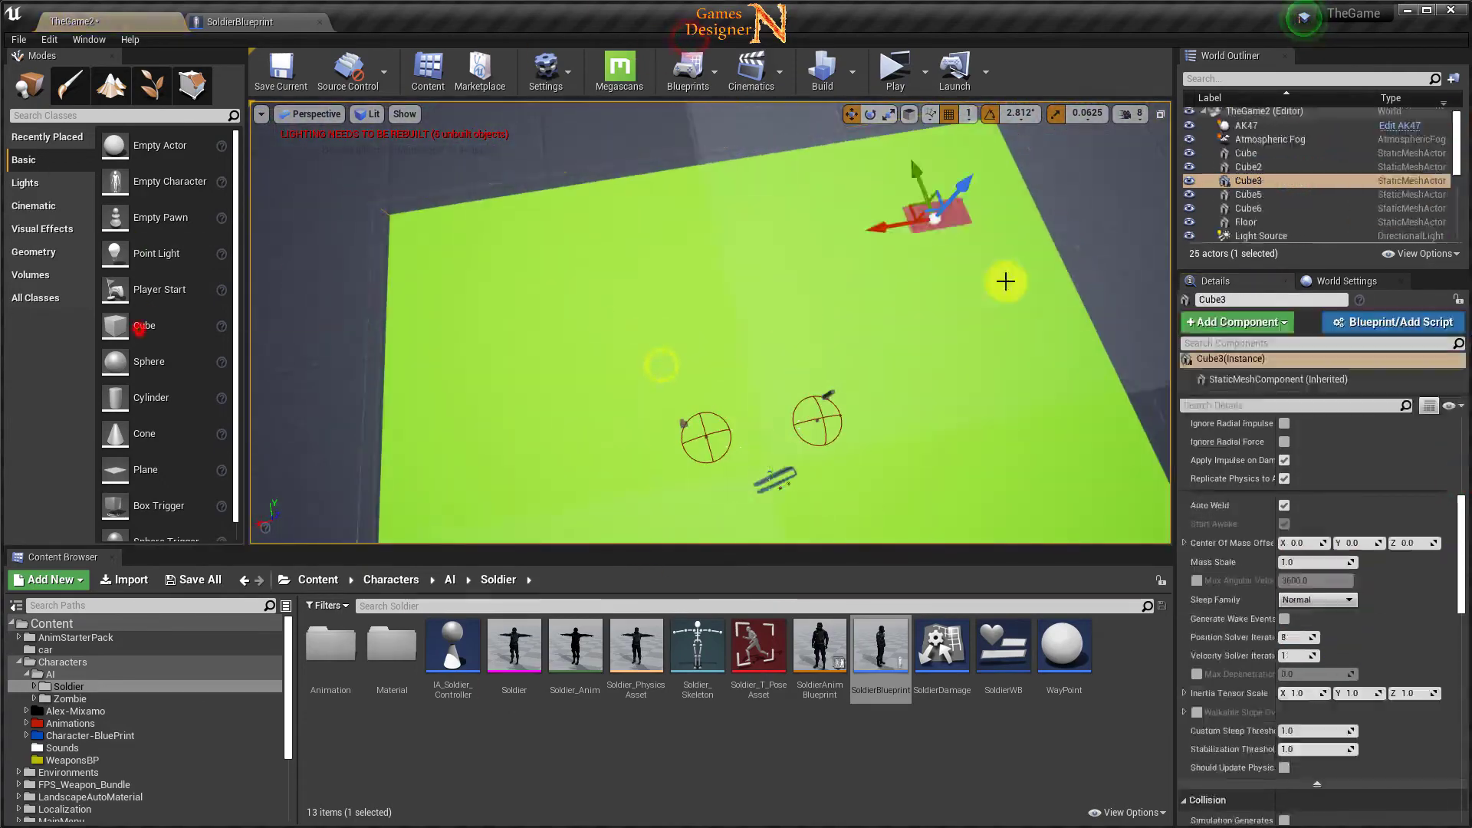
Scale the new cube to 10 and stretch it into a wall-sized box cover.
{"action": "scroll", "coordinate": [1005, 281], "scroll_direction": "up", "scroll_amount": 5}
{"action": "left_click_drag", "start_coordinate": [1465, 535], "coordinate": [1465, 429]}
{"action": "left_click", "coordinate": [1300, 483]}
{"action": "type", "text": "10"}
{"action": "left_click_drag", "start_coordinate": [993, 264], "coordinate": [1047, 162]}
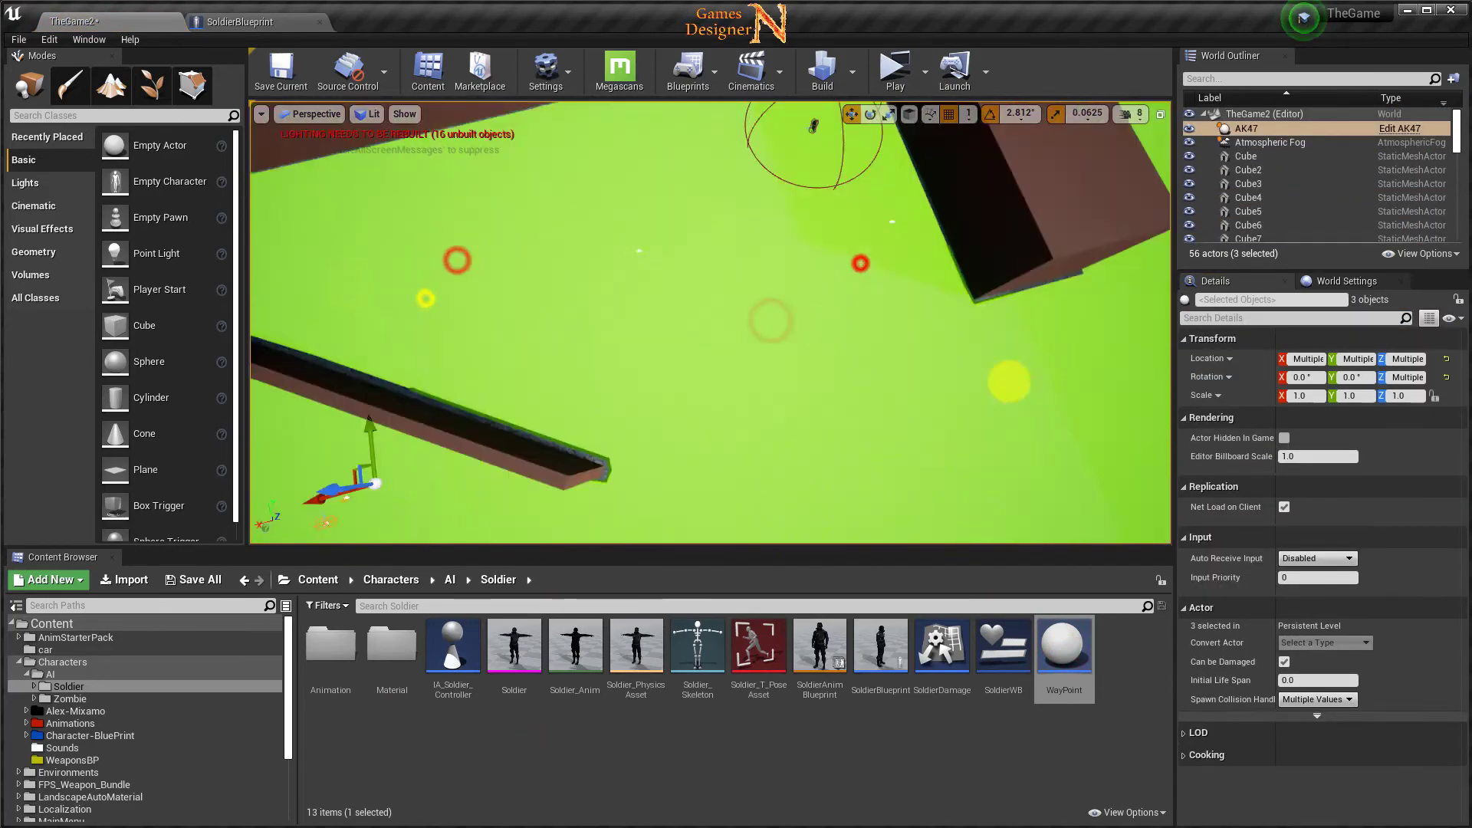
{"action": "left_click_drag", "start_coordinate": [568, 394], "coordinate": [632, 562]}
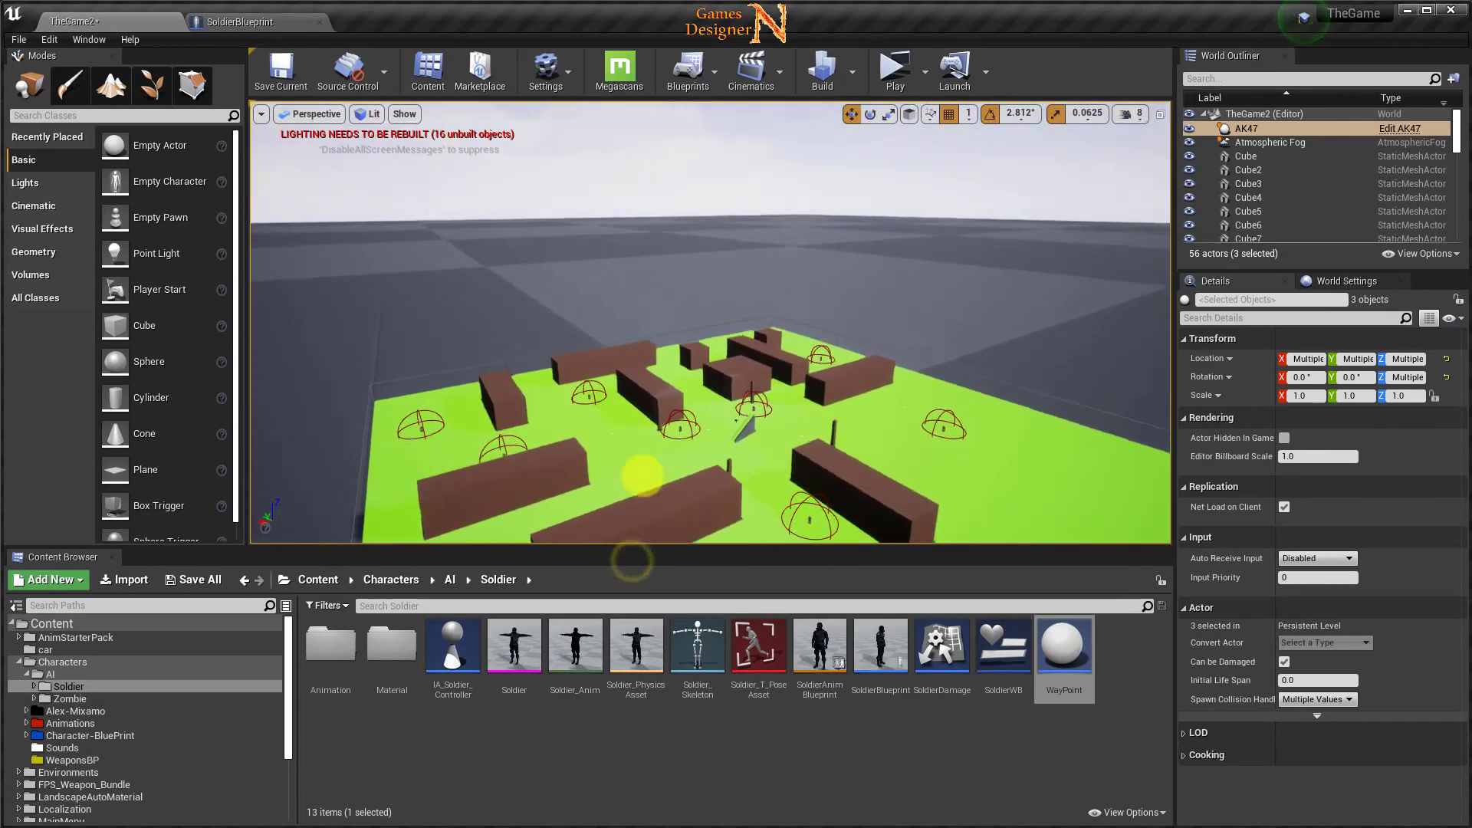
{"action": "mouse_move", "coordinate": [632, 562]}
{"action": "left_mouse_down"}
{"action": "mouse_move", "coordinate": [664, 325]}
{"action": "mouse_move", "coordinate": [767, 313]}
{"action": "mouse_move", "coordinate": [845, 334]}
{"action": "left_mouse_up"}
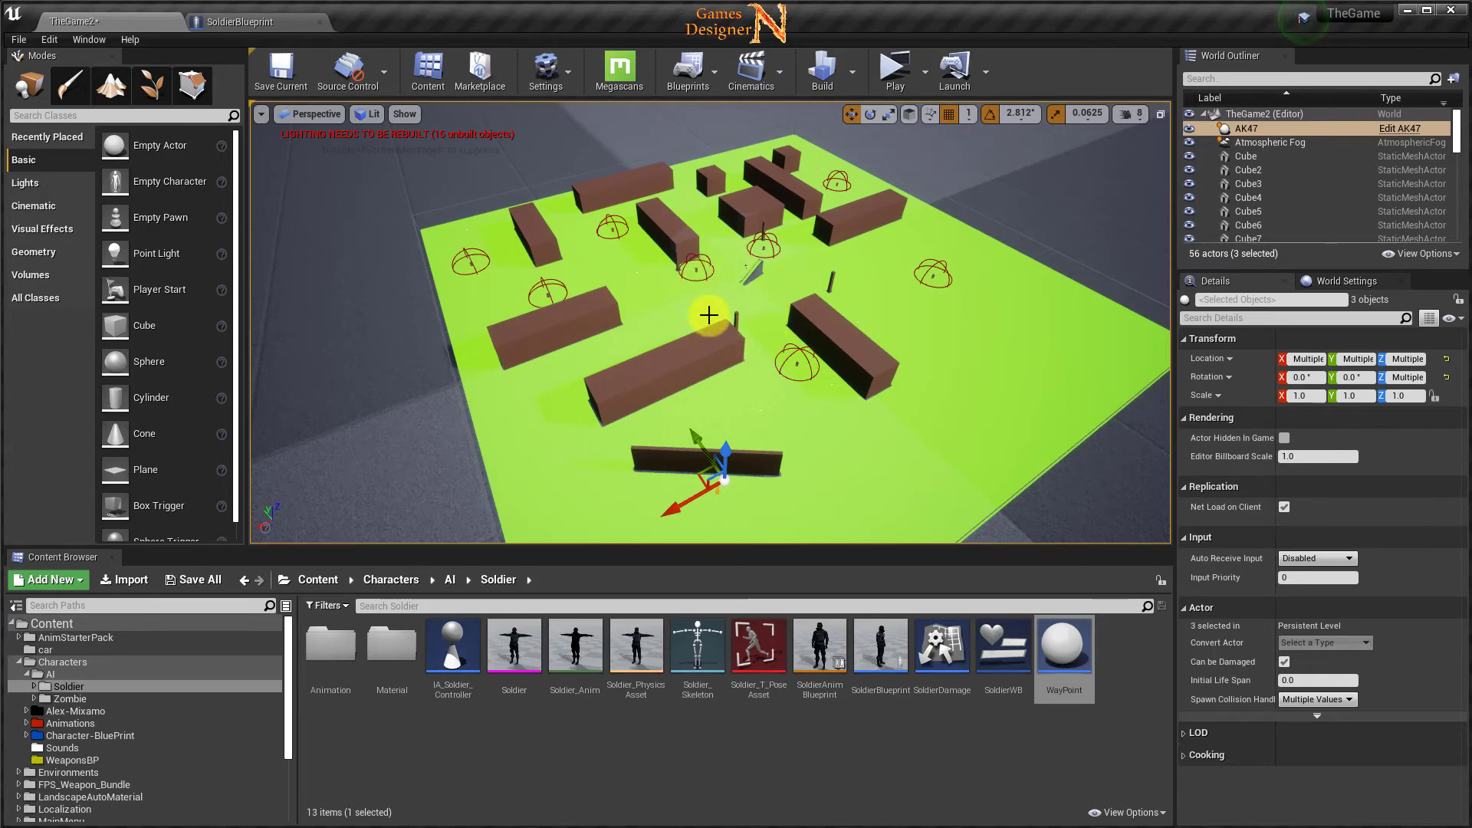
{"action": "left_click", "coordinate": [671, 364]}
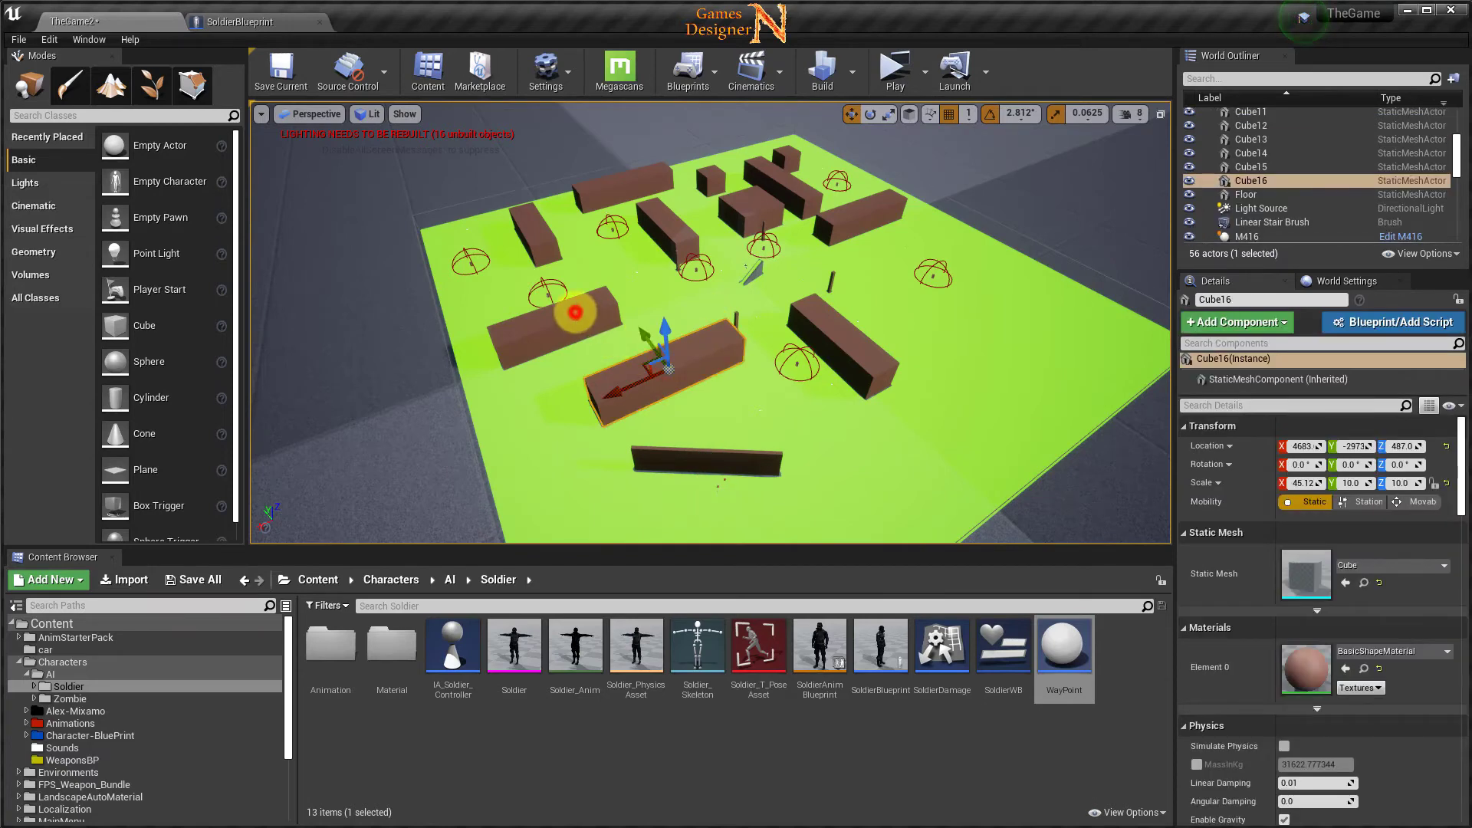
{"action": "left_click", "coordinate": [575, 312]}
{"action": "left_click", "coordinate": [535, 225]}
{"action": "left_click", "coordinate": [628, 192]}
{"action": "left_click", "coordinate": [667, 234]}
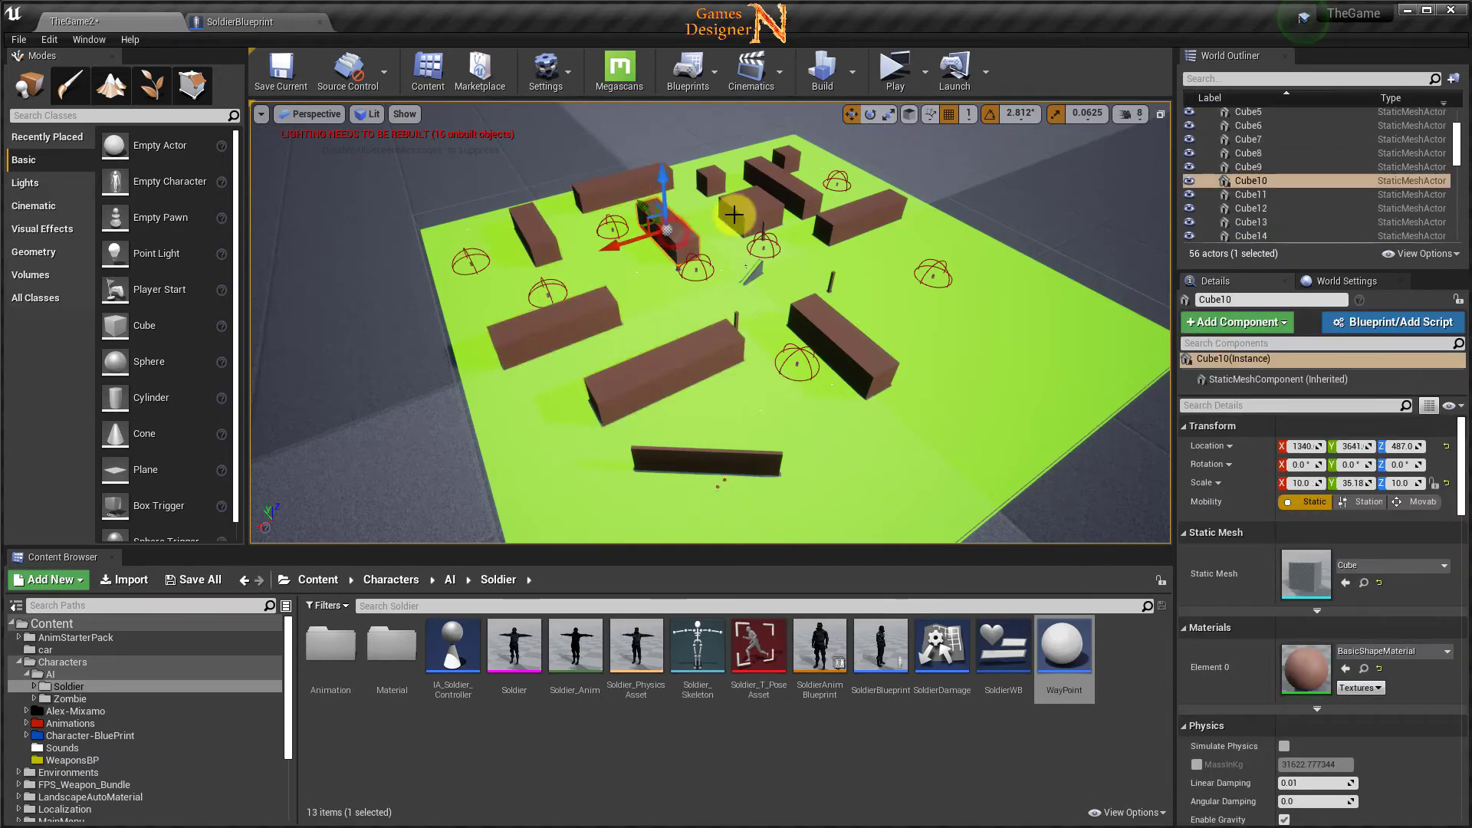
{"action": "left_click", "coordinate": [734, 215]}
{"action": "left_click", "coordinate": [782, 187]}
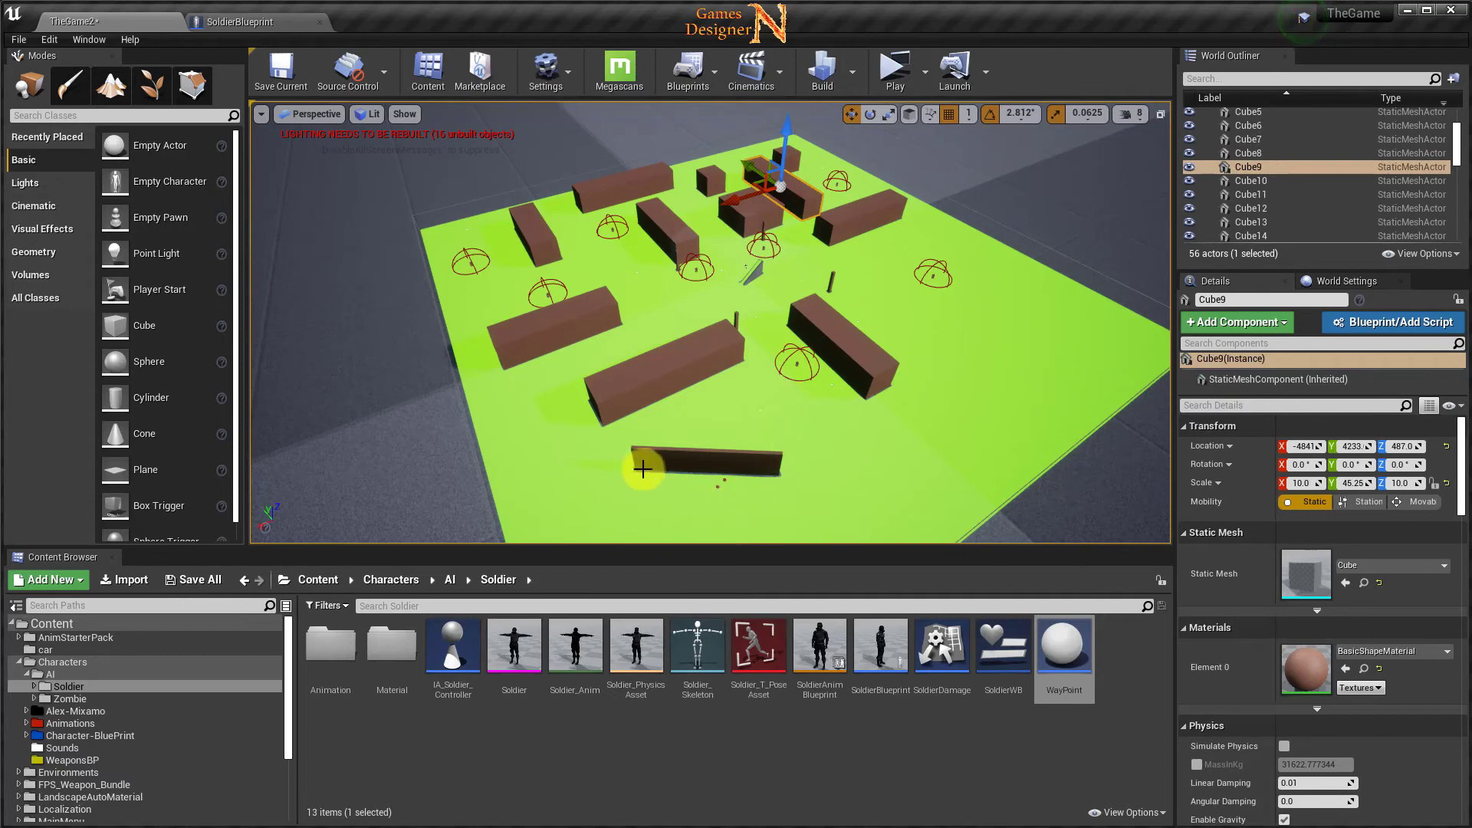
{"action": "left_click", "coordinate": [682, 460]}
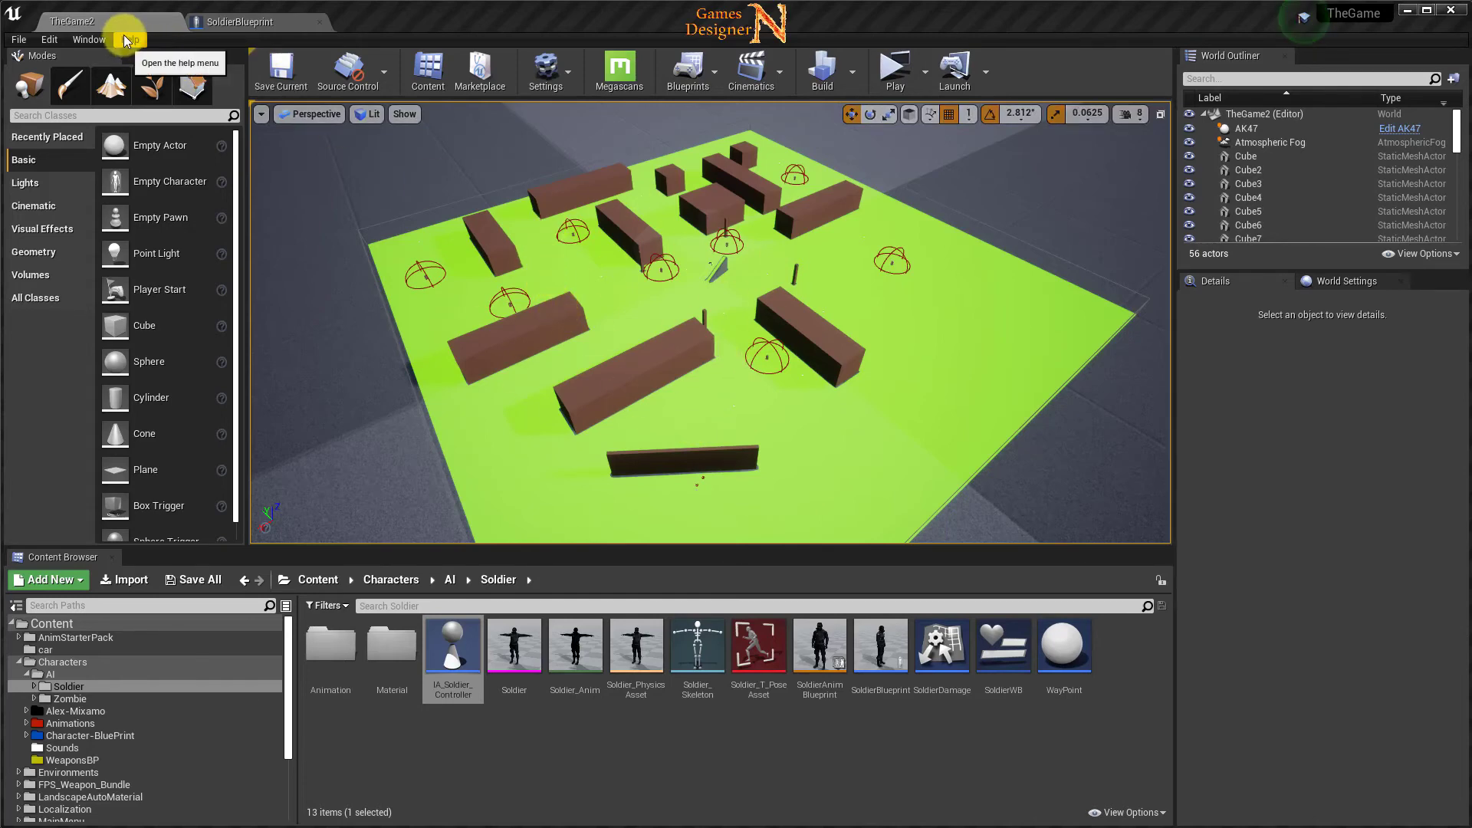
{"action": "left_click", "coordinate": [860, 635]}
{"action": "left_click", "coordinate": [242, 23]}
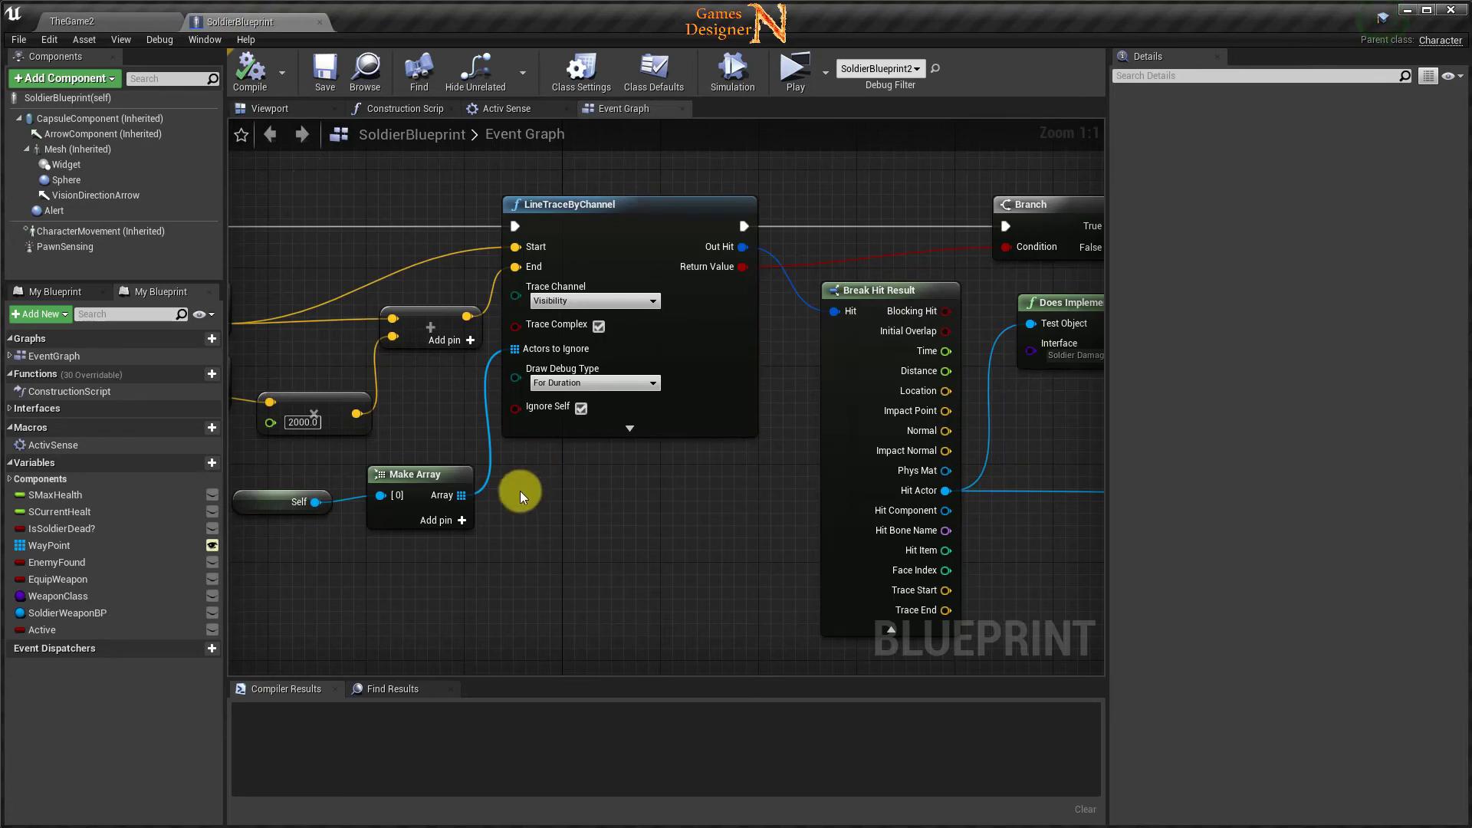
{"action": "scroll", "coordinate": [520, 491], "scroll_direction": "down", "scroll_amount": 3}
{"action": "left_click", "coordinate": [290, 108]}
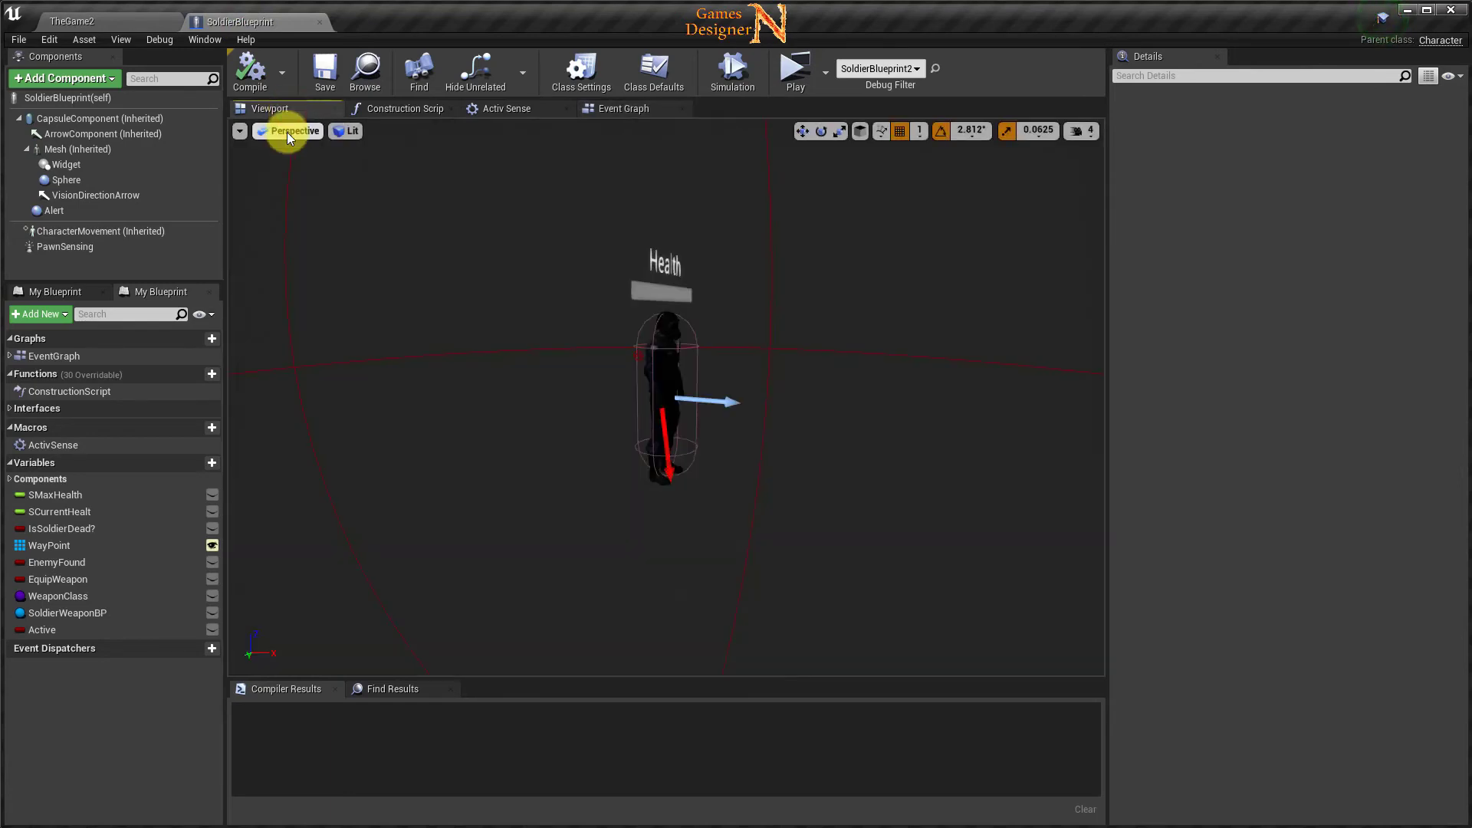
{"action": "left_click", "coordinate": [56, 210]}
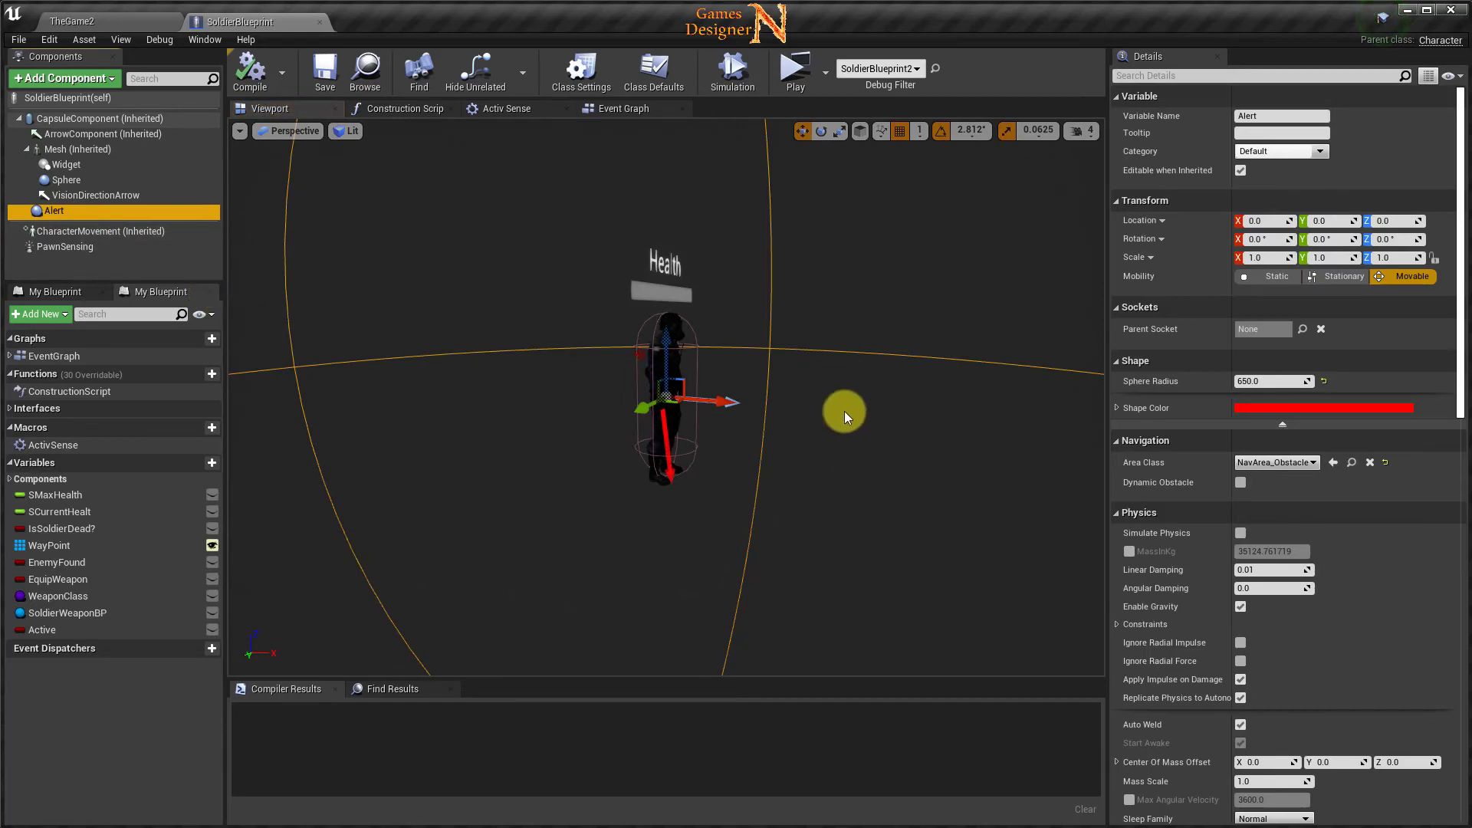
{"action": "scroll", "coordinate": [844, 411], "scroll_direction": "down", "scroll_amount": 2}
{"action": "scroll", "coordinate": [834, 430], "scroll_direction": "down", "scroll_amount": 3}
{"action": "scroll", "coordinate": [841, 422], "scroll_direction": "down", "scroll_amount": 2}
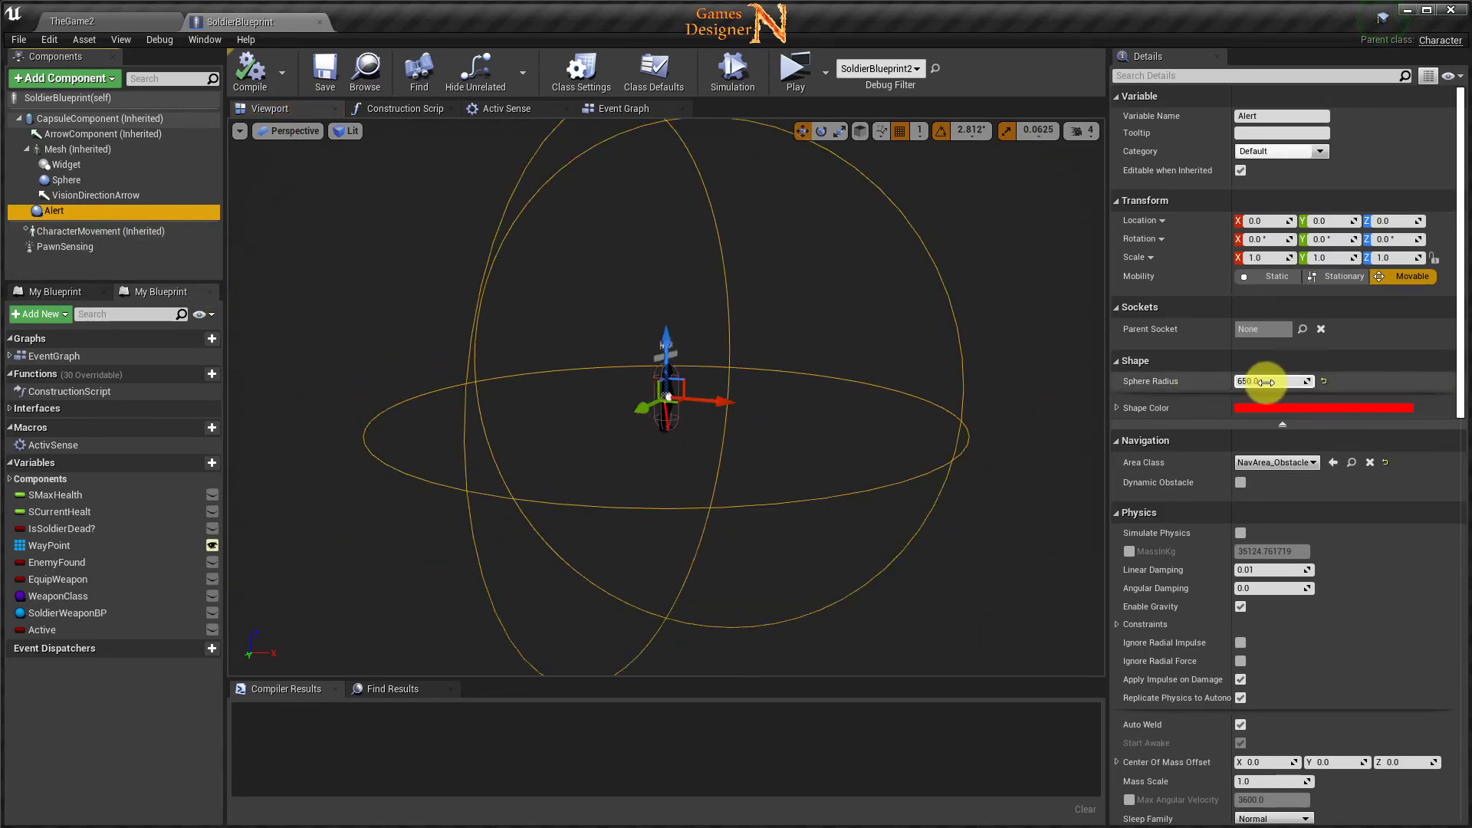
{"action": "left_click", "coordinate": [110, 23]}
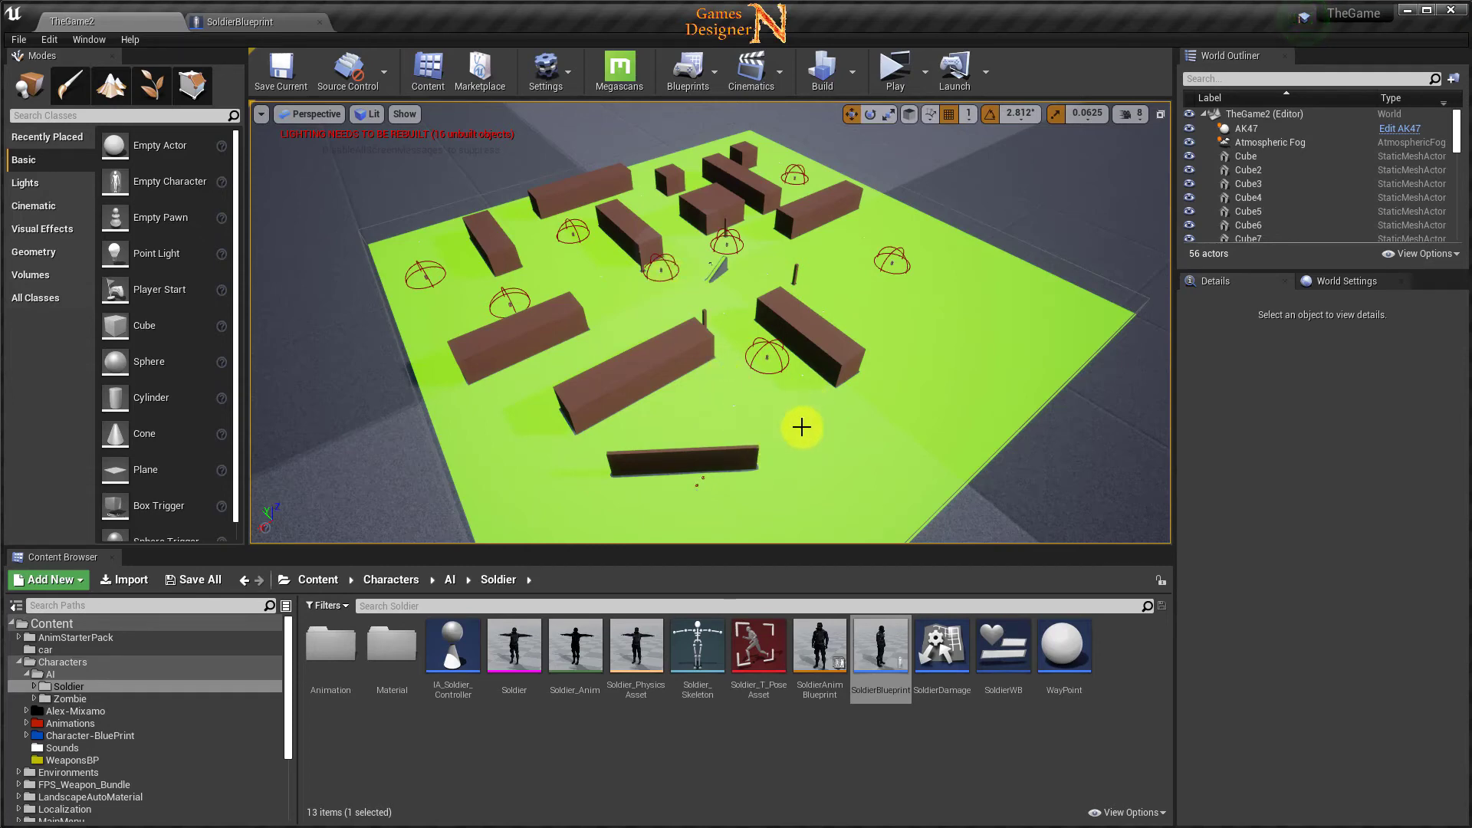
Set the SoldierBlueprint Alert sphere radius to 3000, then compile and save.
{"action": "left_click", "coordinate": [277, 25]}
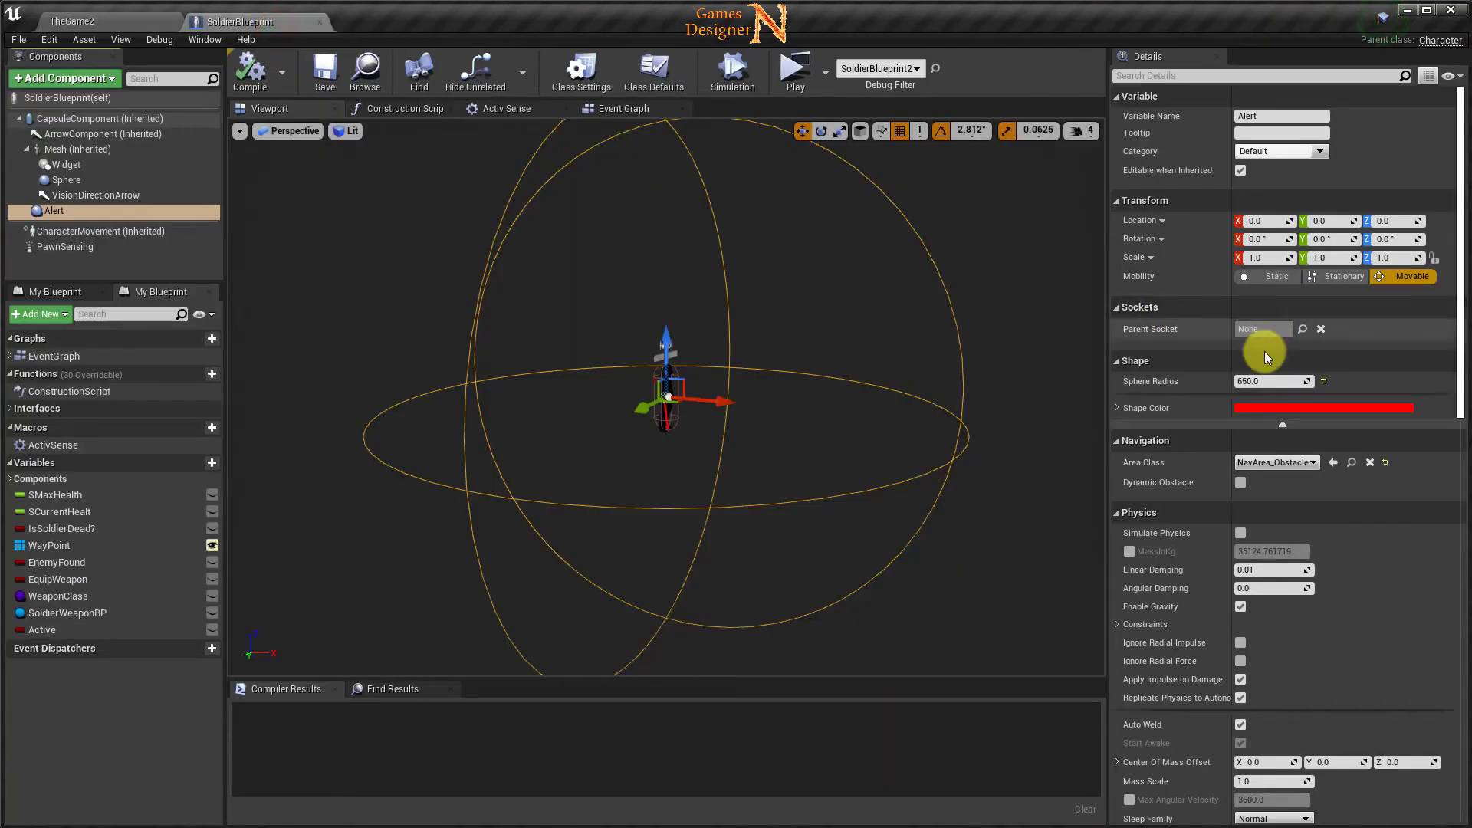
{"action": "left_click", "coordinate": [1247, 381]}
{"action": "type", "text": "3000"}
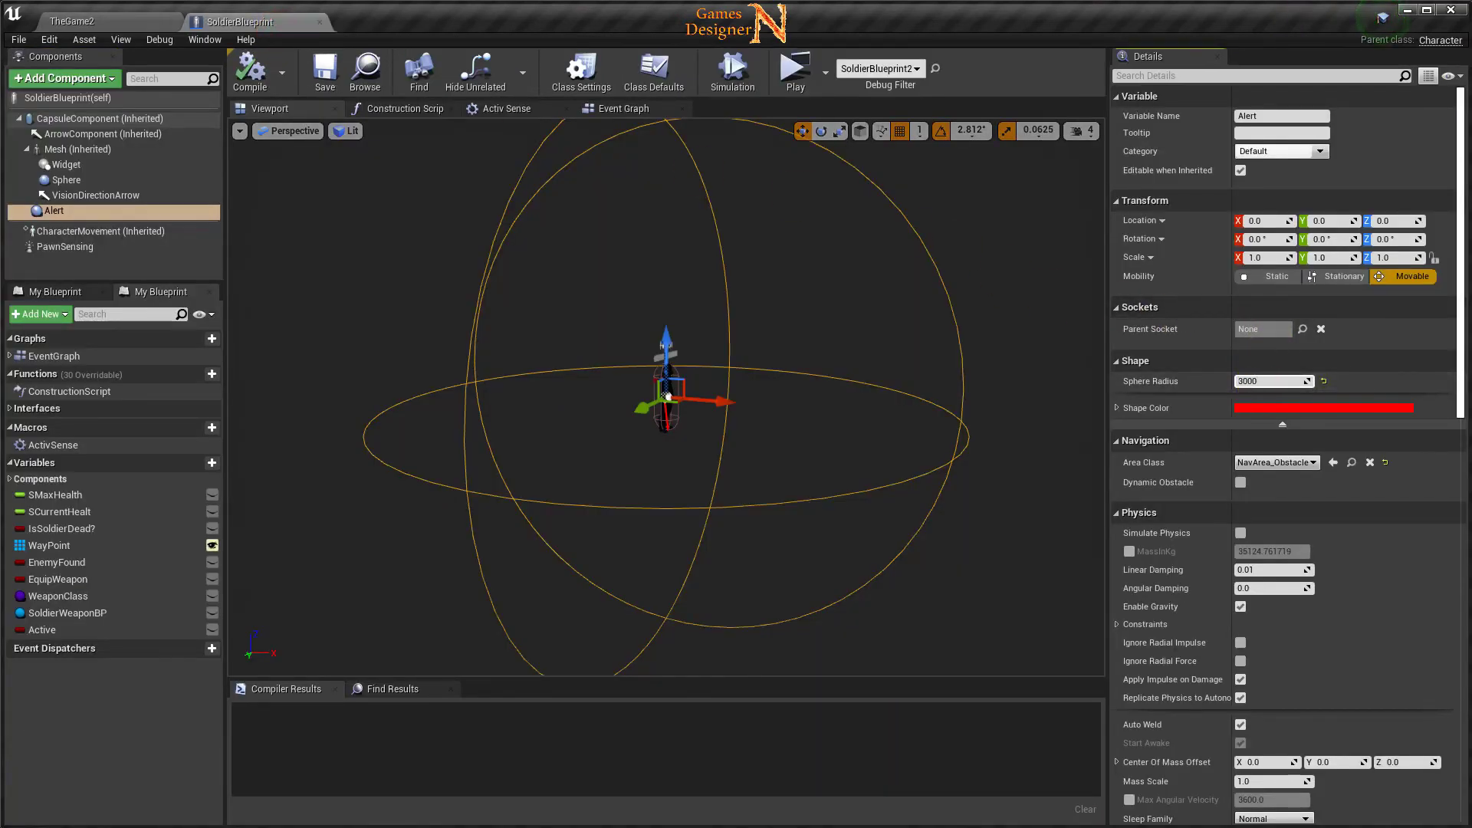
{"action": "key", "text": "Return"}
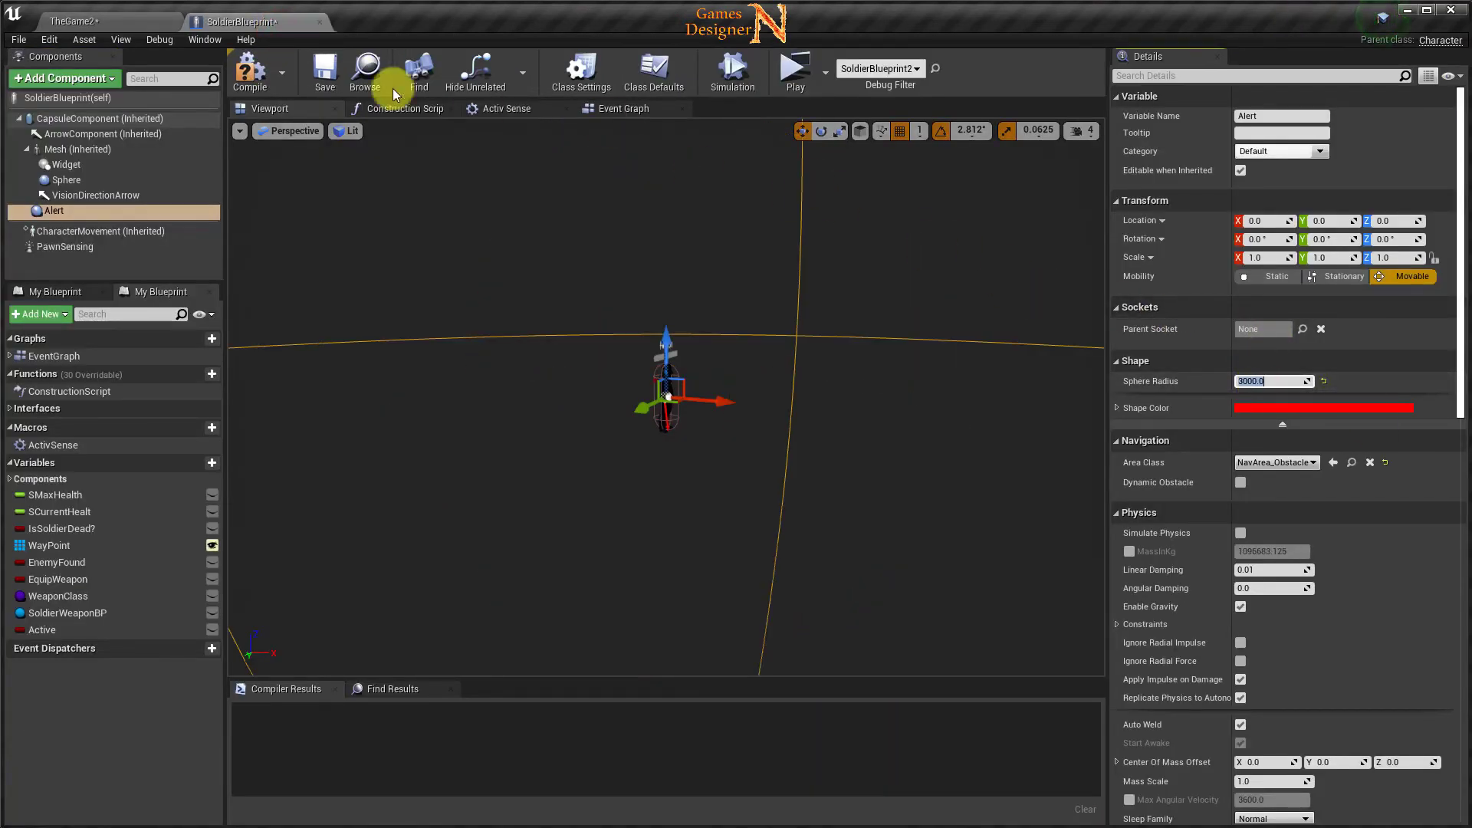
{"action": "left_click", "coordinate": [278, 84]}
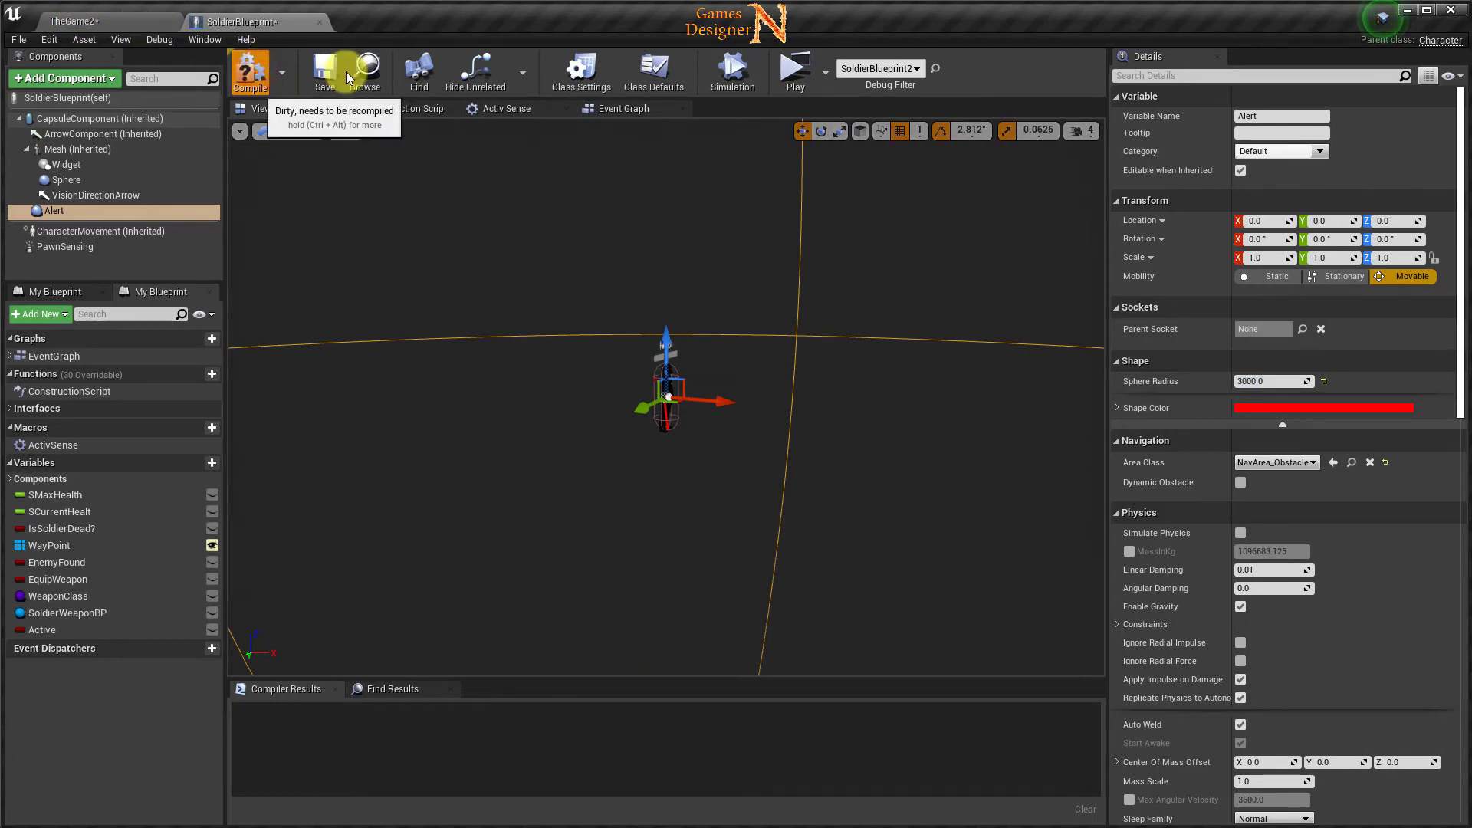
{"action": "left_click", "coordinate": [325, 70]}
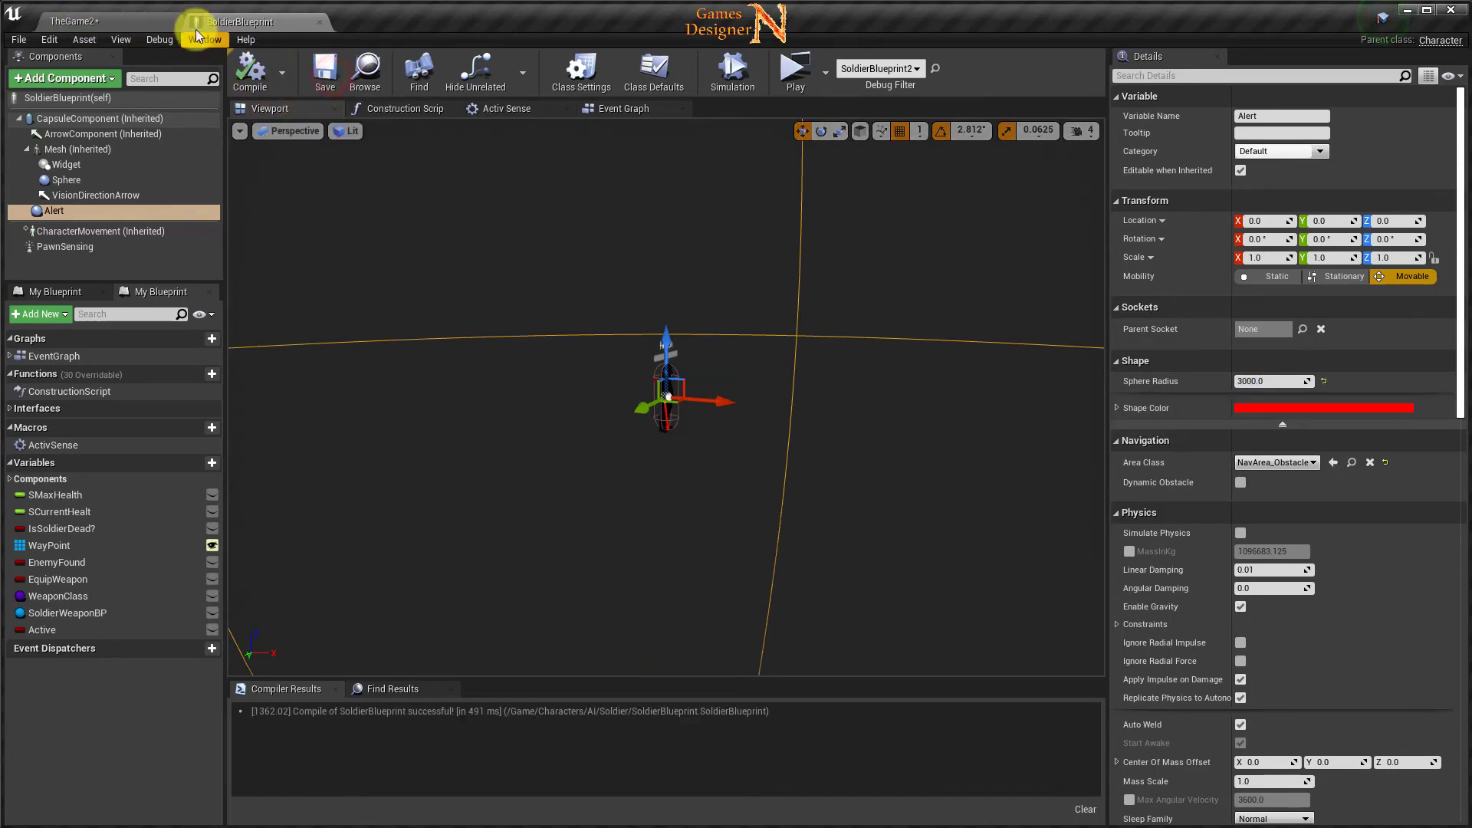
Check the soldiers' red alert spheres back in the TheGame2 level.
{"action": "left_click", "coordinate": [131, 26]}
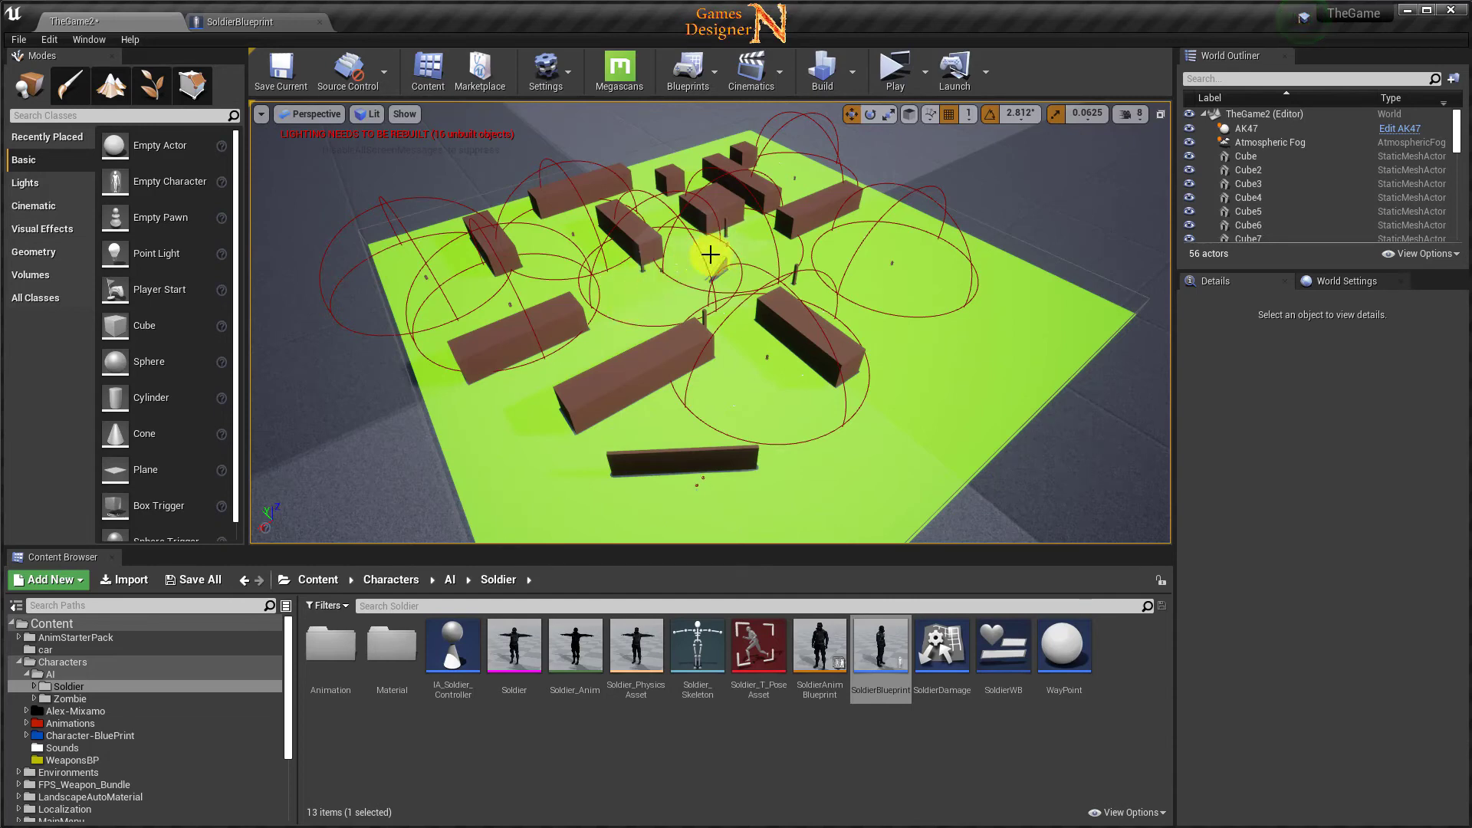
{"action": "left_click", "coordinate": [240, 23]}
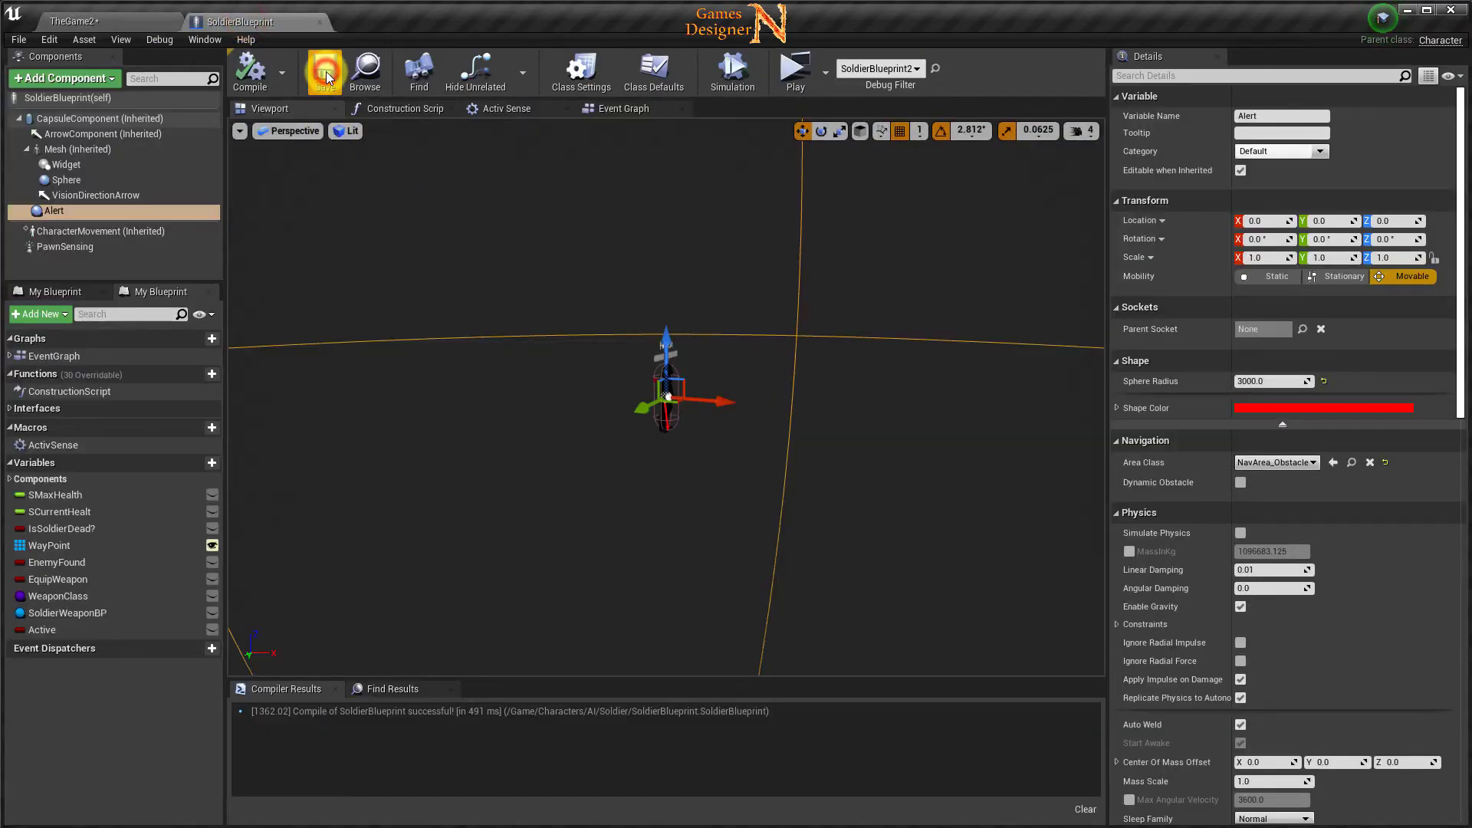
{"action": "left_click", "coordinate": [116, 21]}
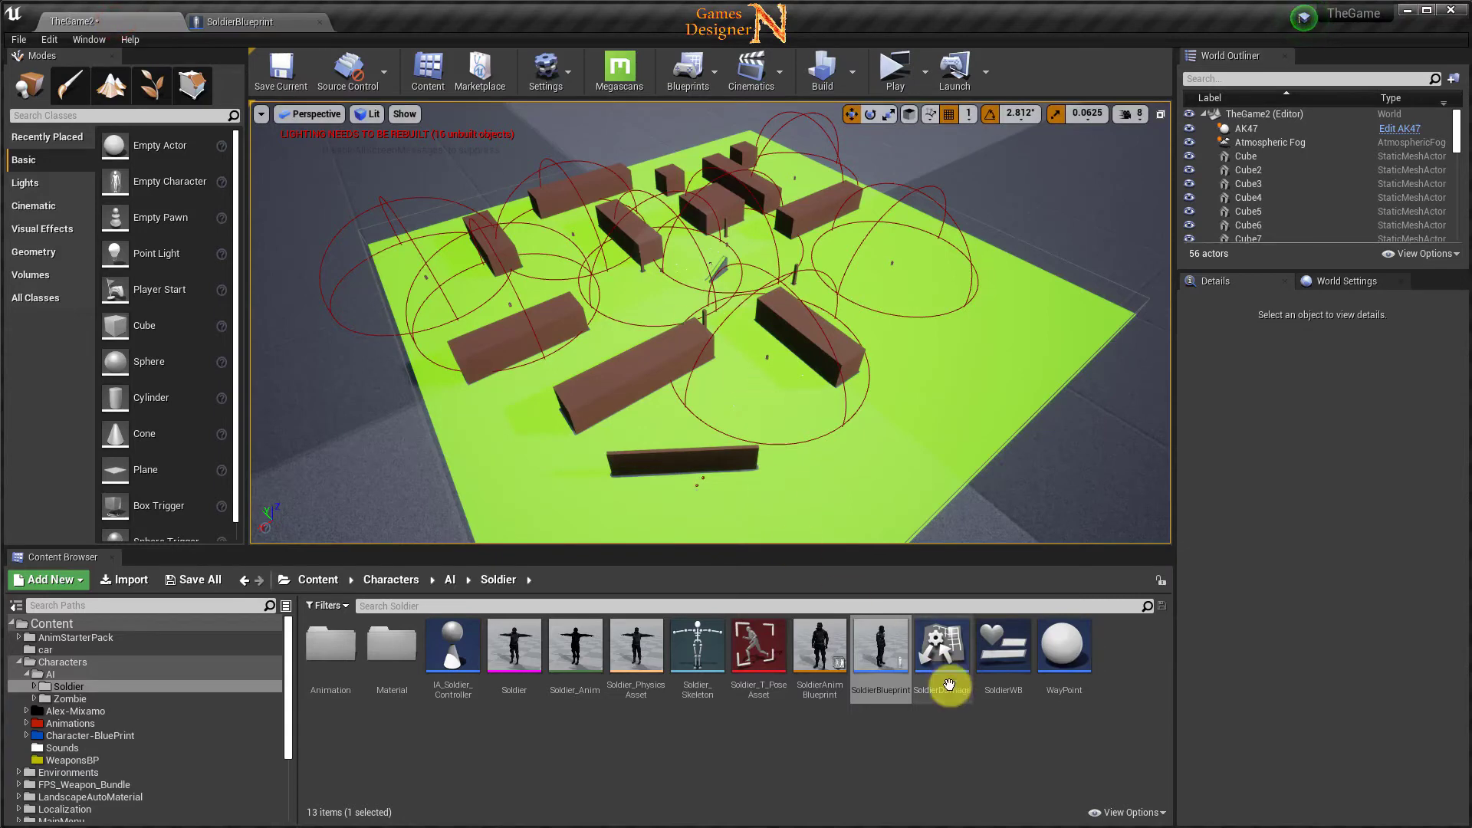
Open IA_Soldier_Controller and uncheck Trace Complex on its LineTraceByChannel node.
{"action": "left_click", "coordinate": [460, 667]}
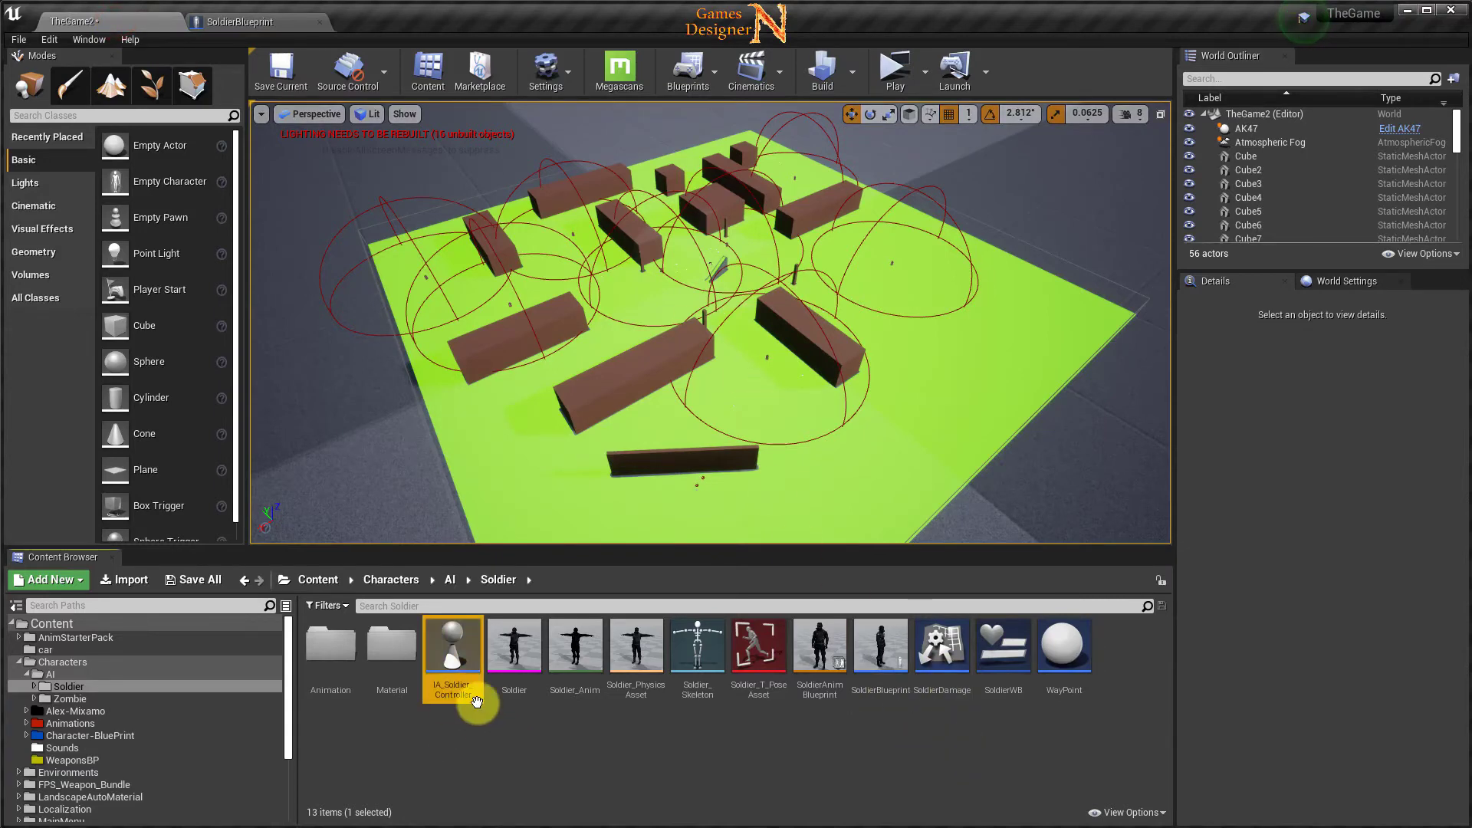
{"action": "double_click", "coordinate": [449, 663]}
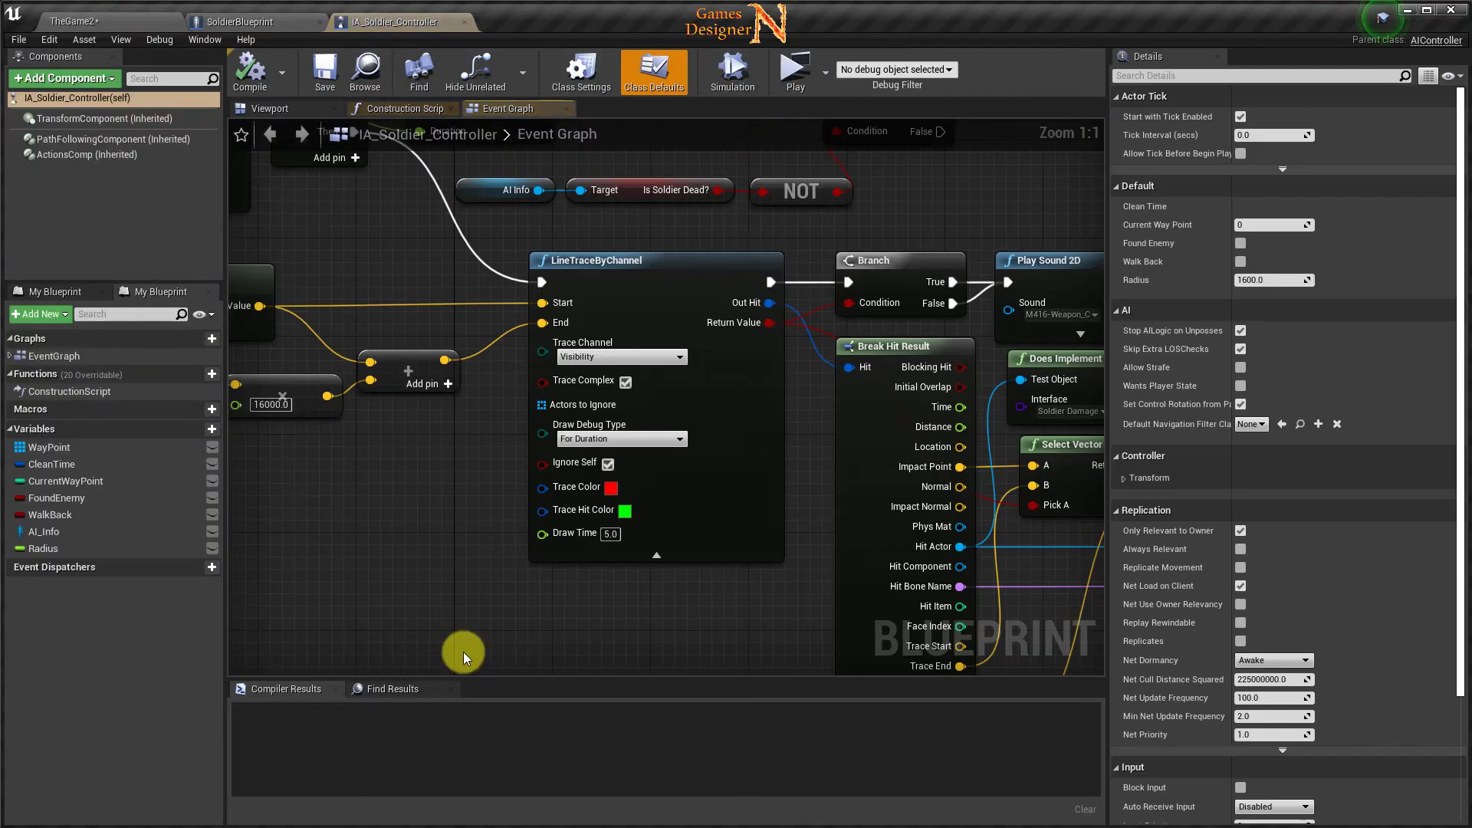
{"action": "scroll", "coordinate": [460, 443], "scroll_direction": "down", "scroll_amount": 3}
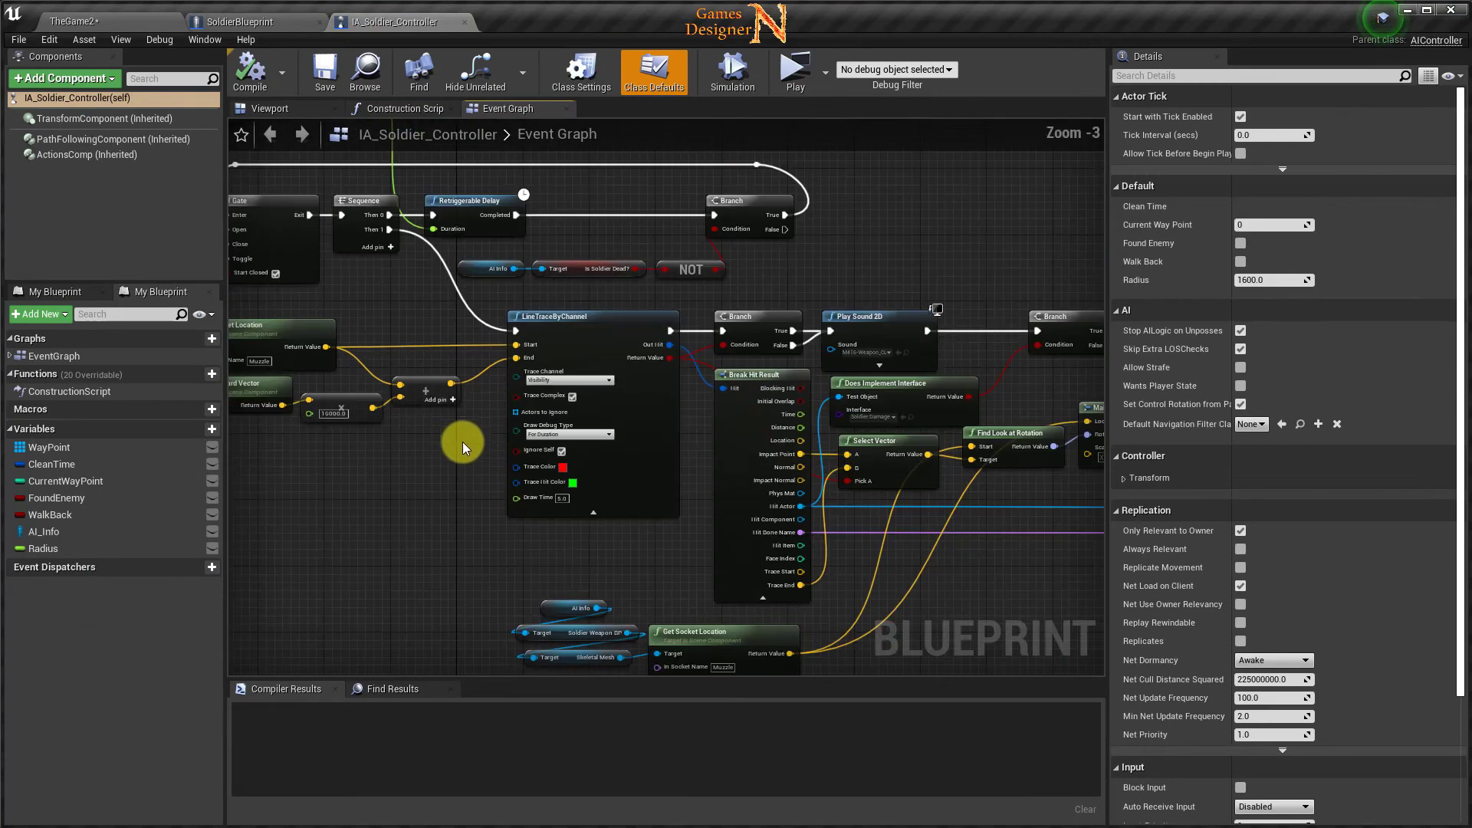
{"action": "scroll", "coordinate": [462, 441], "scroll_direction": "down", "scroll_amount": 3}
{"action": "scroll", "coordinate": [546, 514], "scroll_direction": "up", "scroll_amount": 2}
{"action": "scroll", "coordinate": [540, 489], "scroll_direction": "up", "scroll_amount": 2}
{"action": "scroll", "coordinate": [540, 489], "scroll_direction": "up", "scroll_amount": 1}
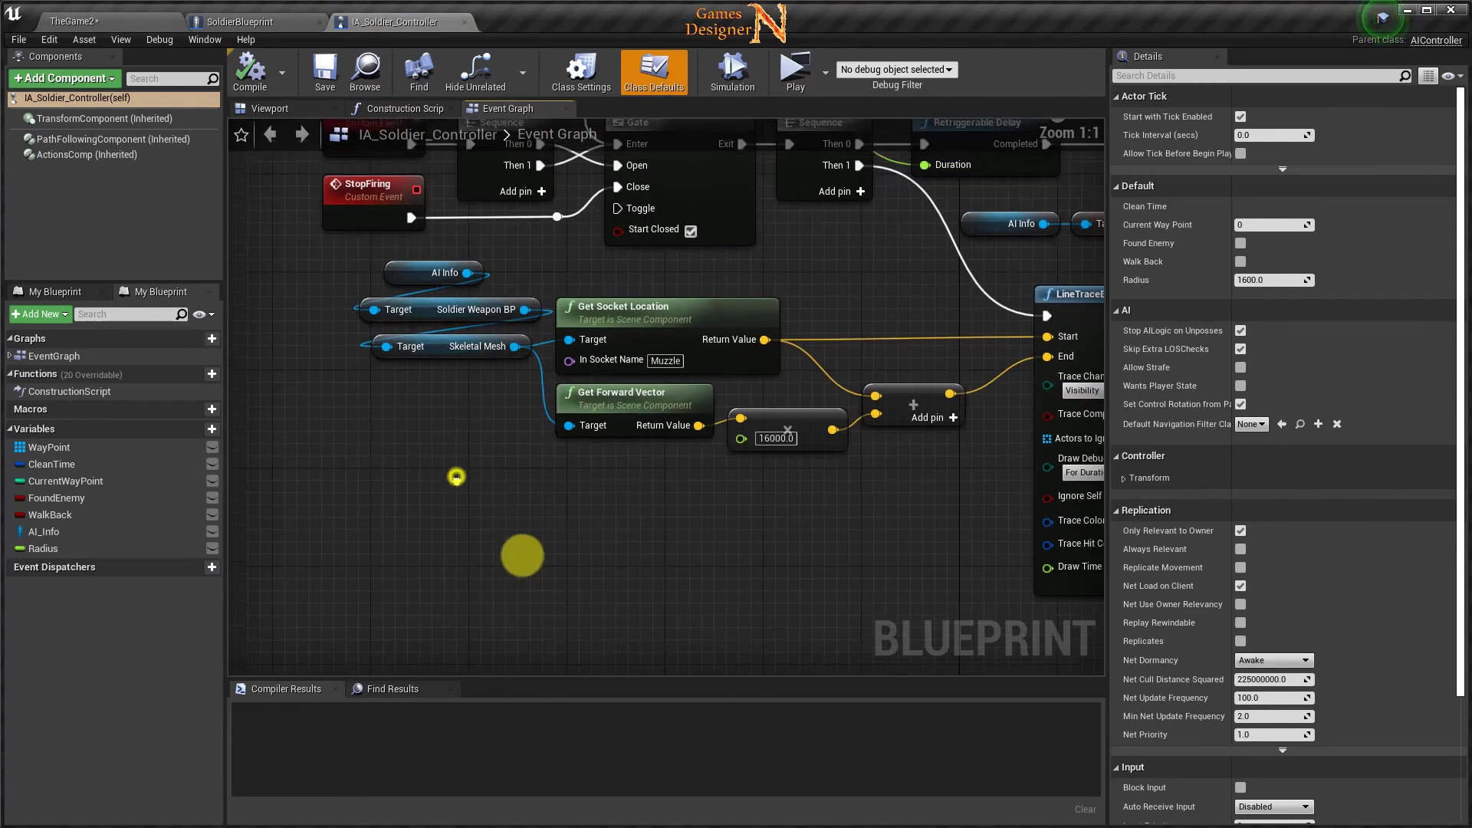
{"action": "scroll", "coordinate": [542, 519], "scroll_direction": "up", "scroll_amount": 1}
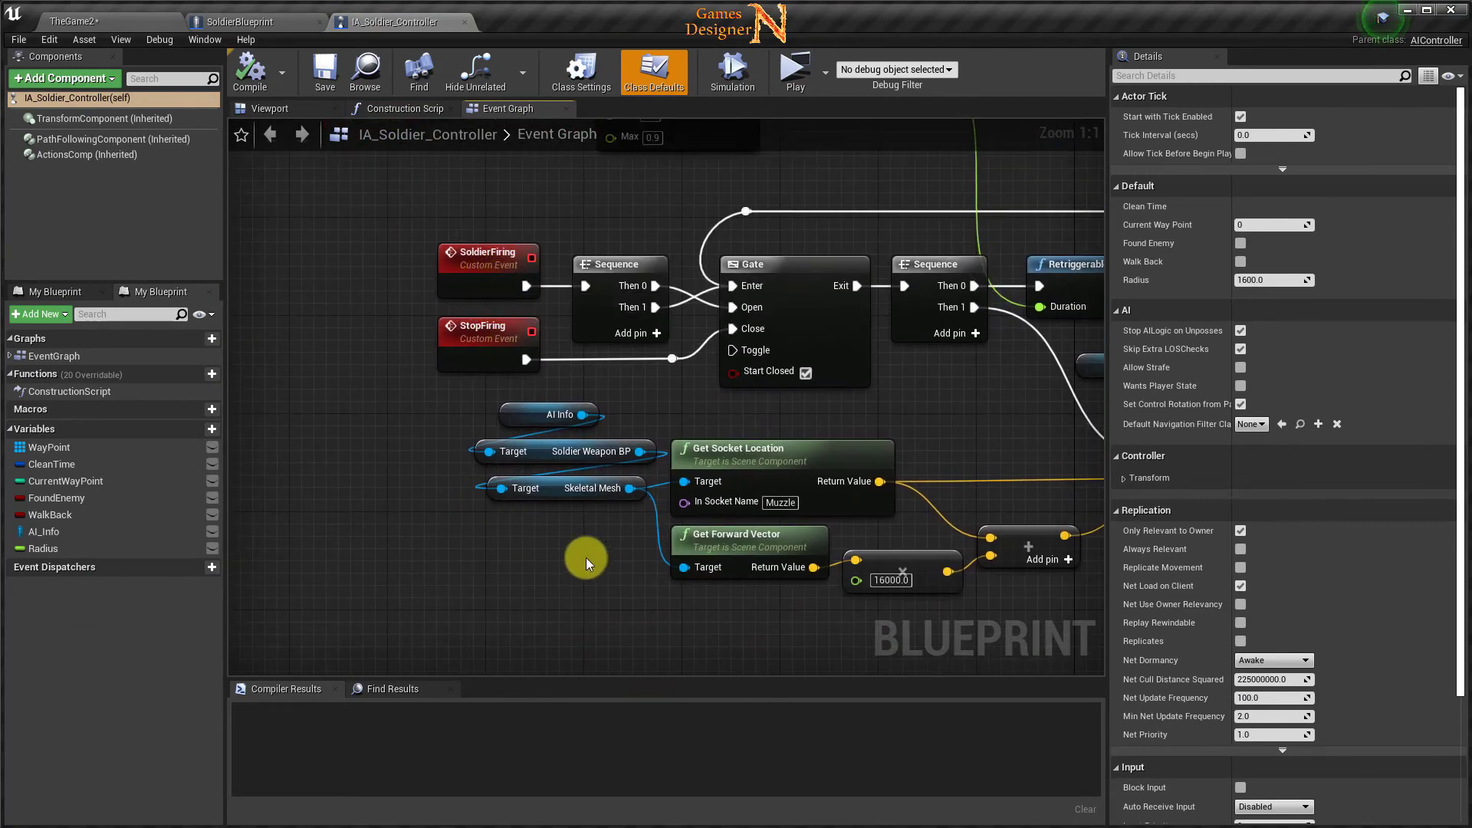
{"action": "right_click_drag", "start_coordinate": [582, 565], "coordinate": [213, 429]}
{"action": "right_click_drag", "start_coordinate": [657, 572], "coordinate": [328, 553]}
{"action": "right_click_drag", "start_coordinate": [486, 552], "coordinate": [481, 552]}
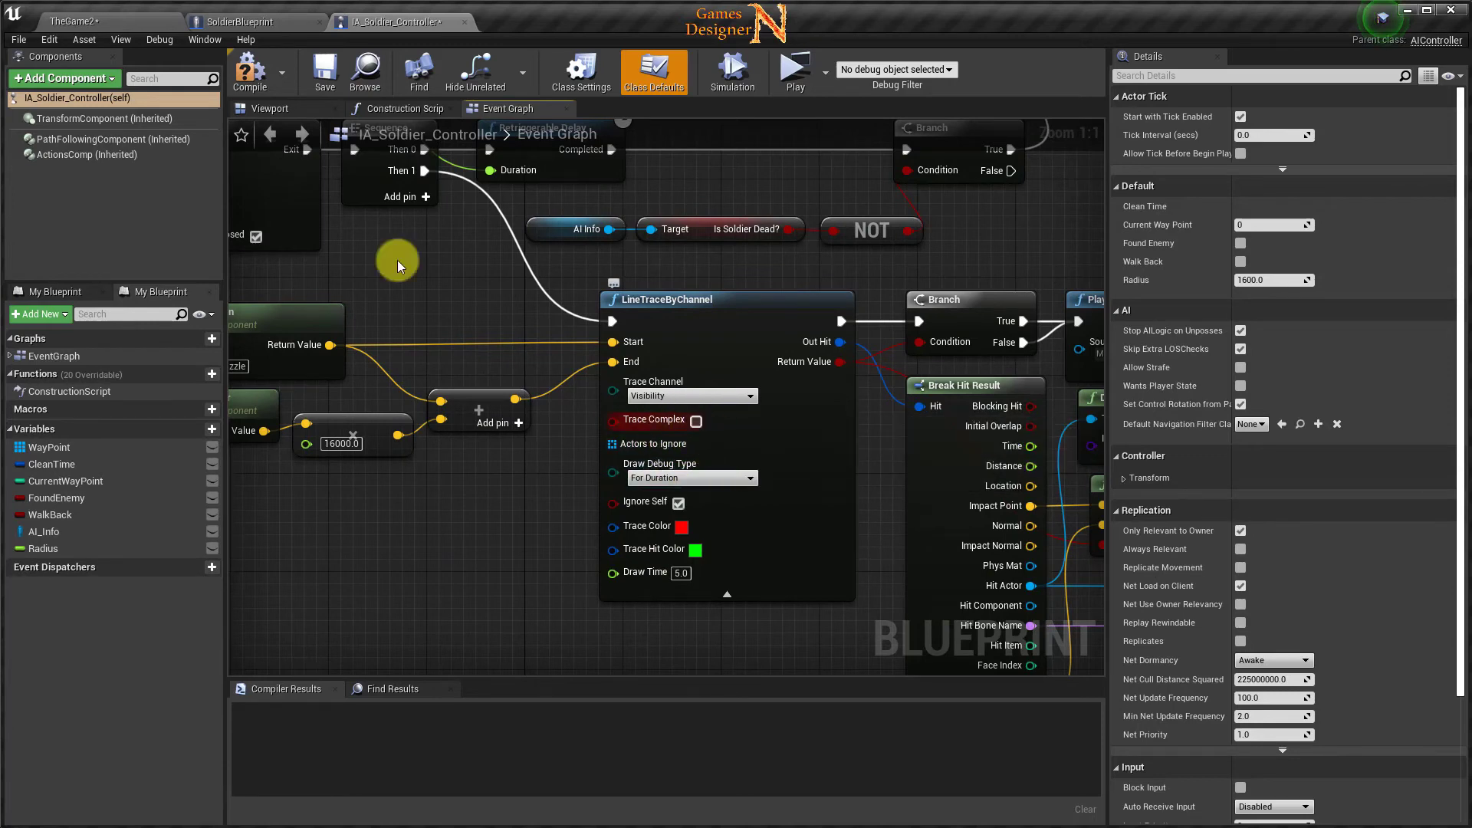
Compile and save the controller, then save the TheGame2 level via Save Selected.
{"action": "left_click", "coordinate": [252, 73]}
{"action": "left_click", "coordinate": [325, 77]}
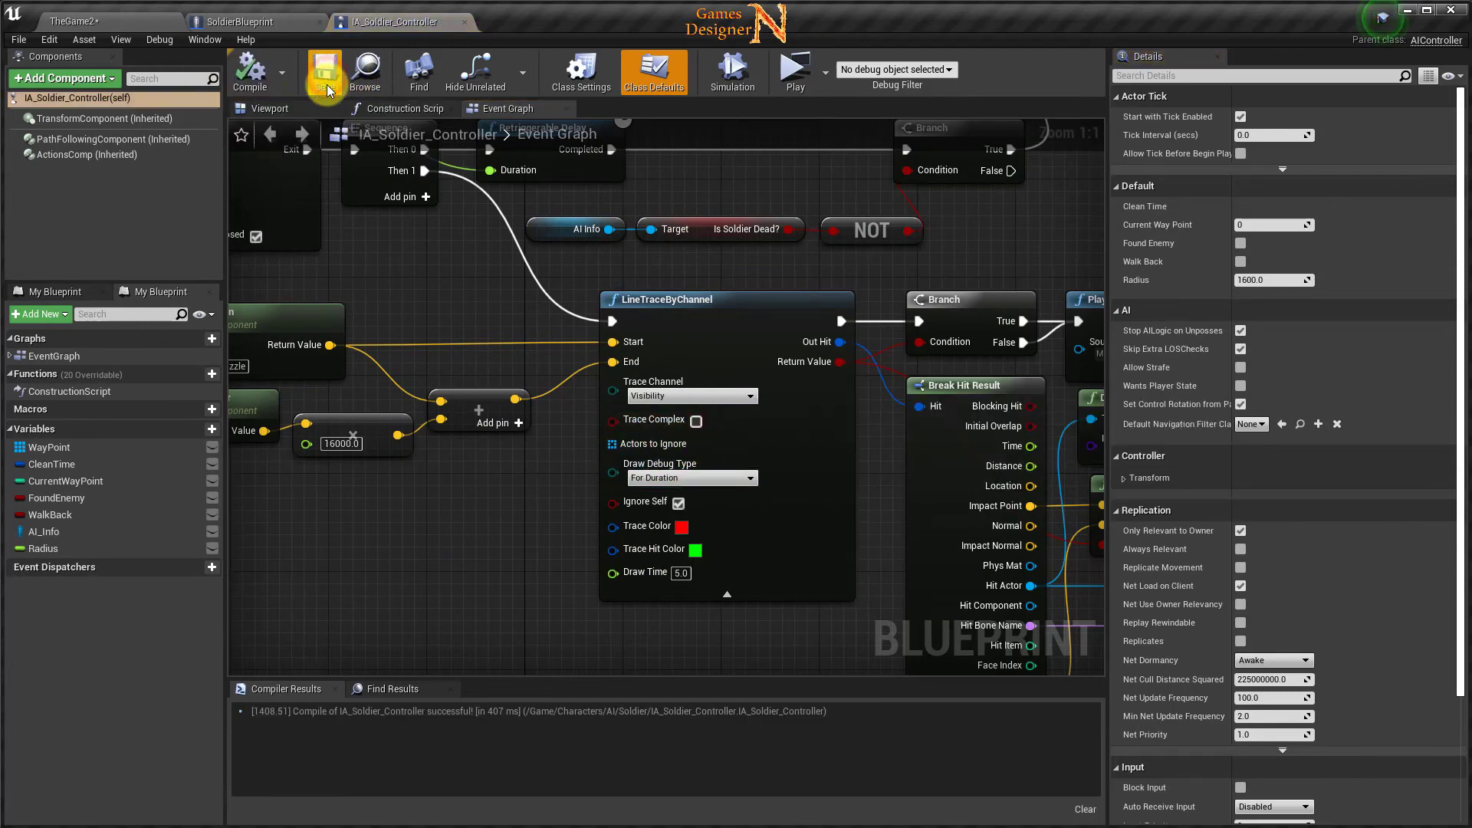
{"action": "left_click", "coordinate": [121, 22]}
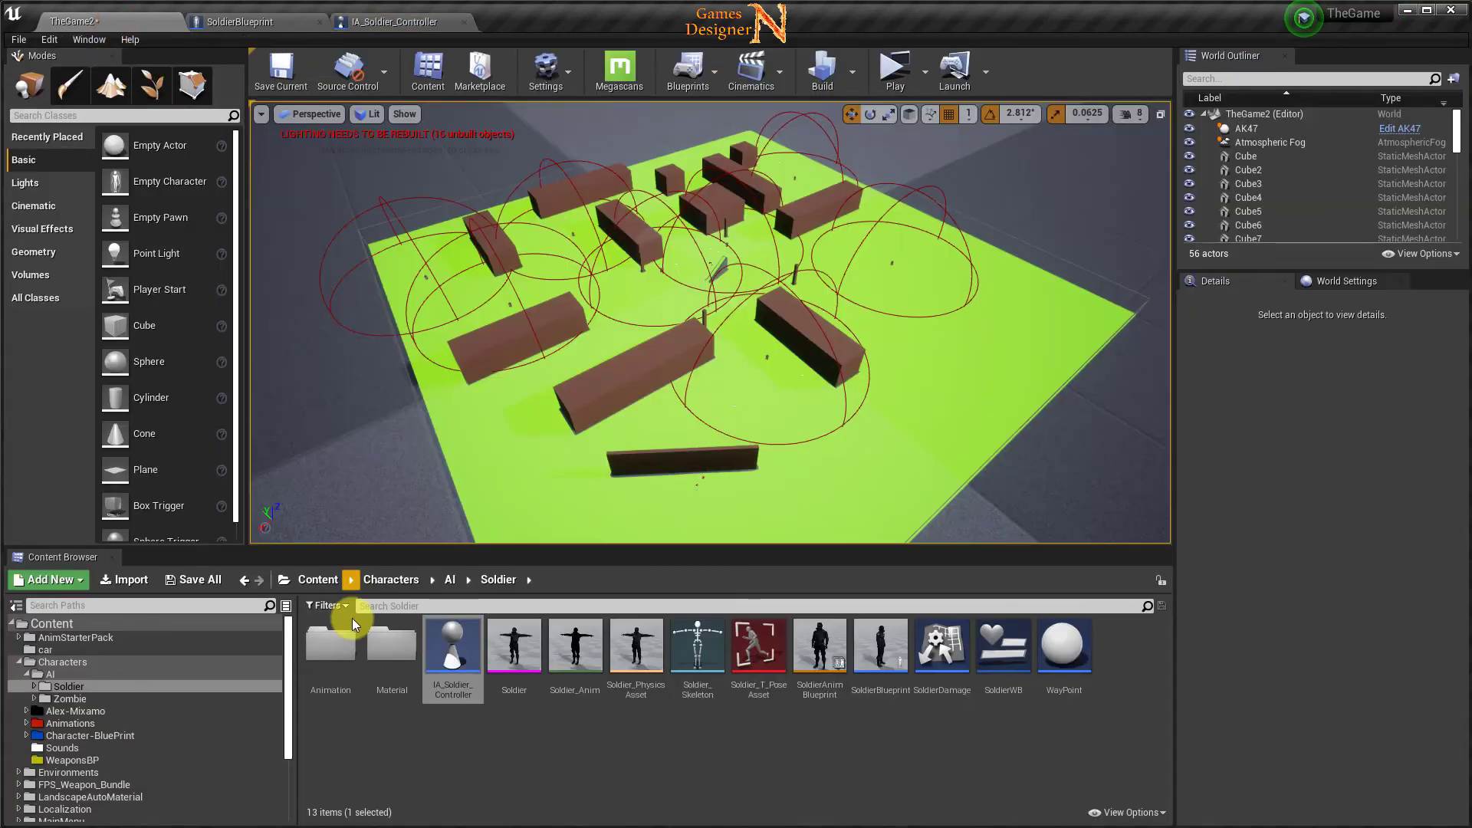
{"action": "left_click", "coordinate": [208, 586]}
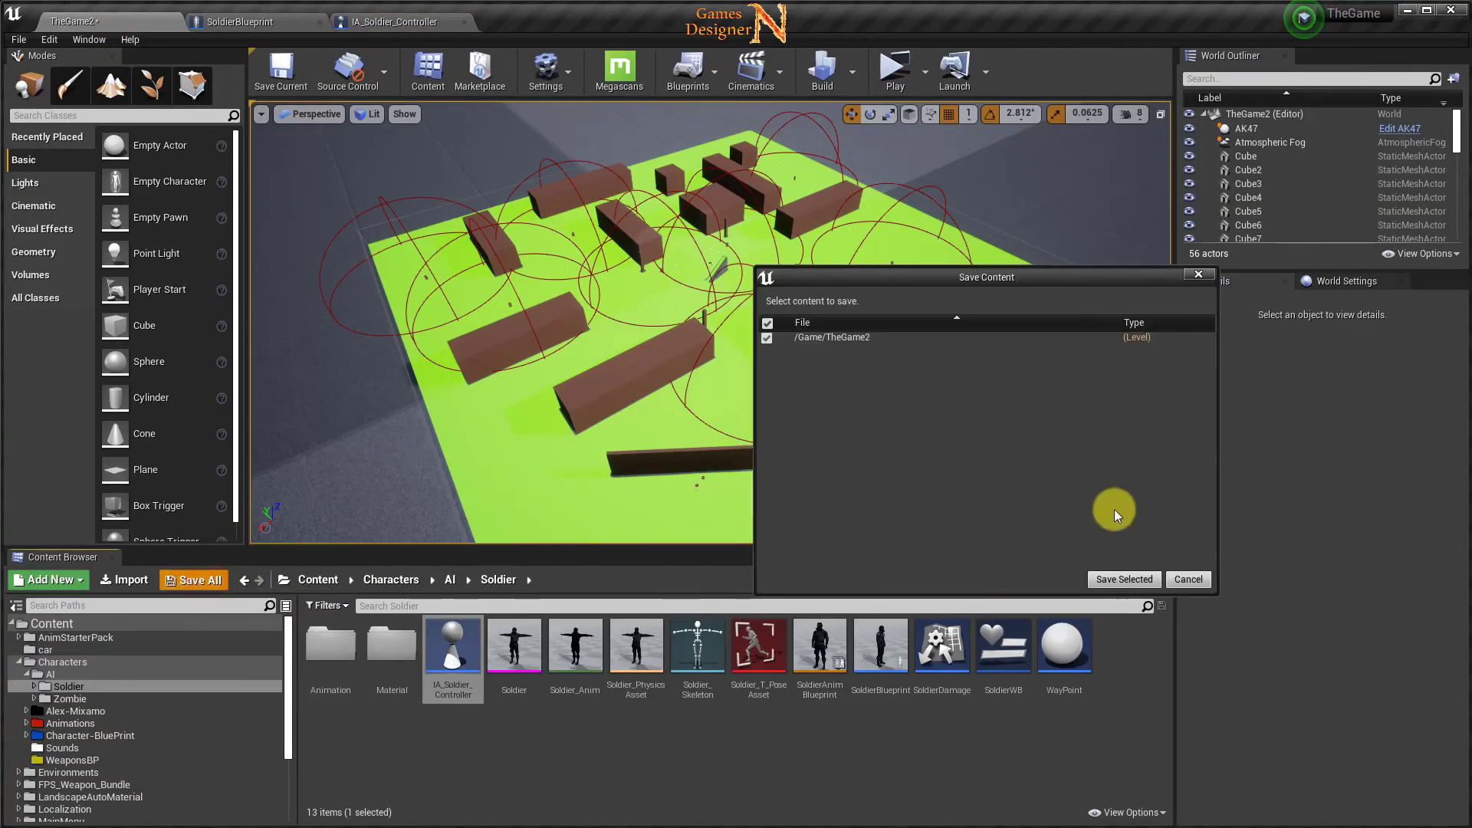
{"action": "left_click", "coordinate": [1115, 578]}
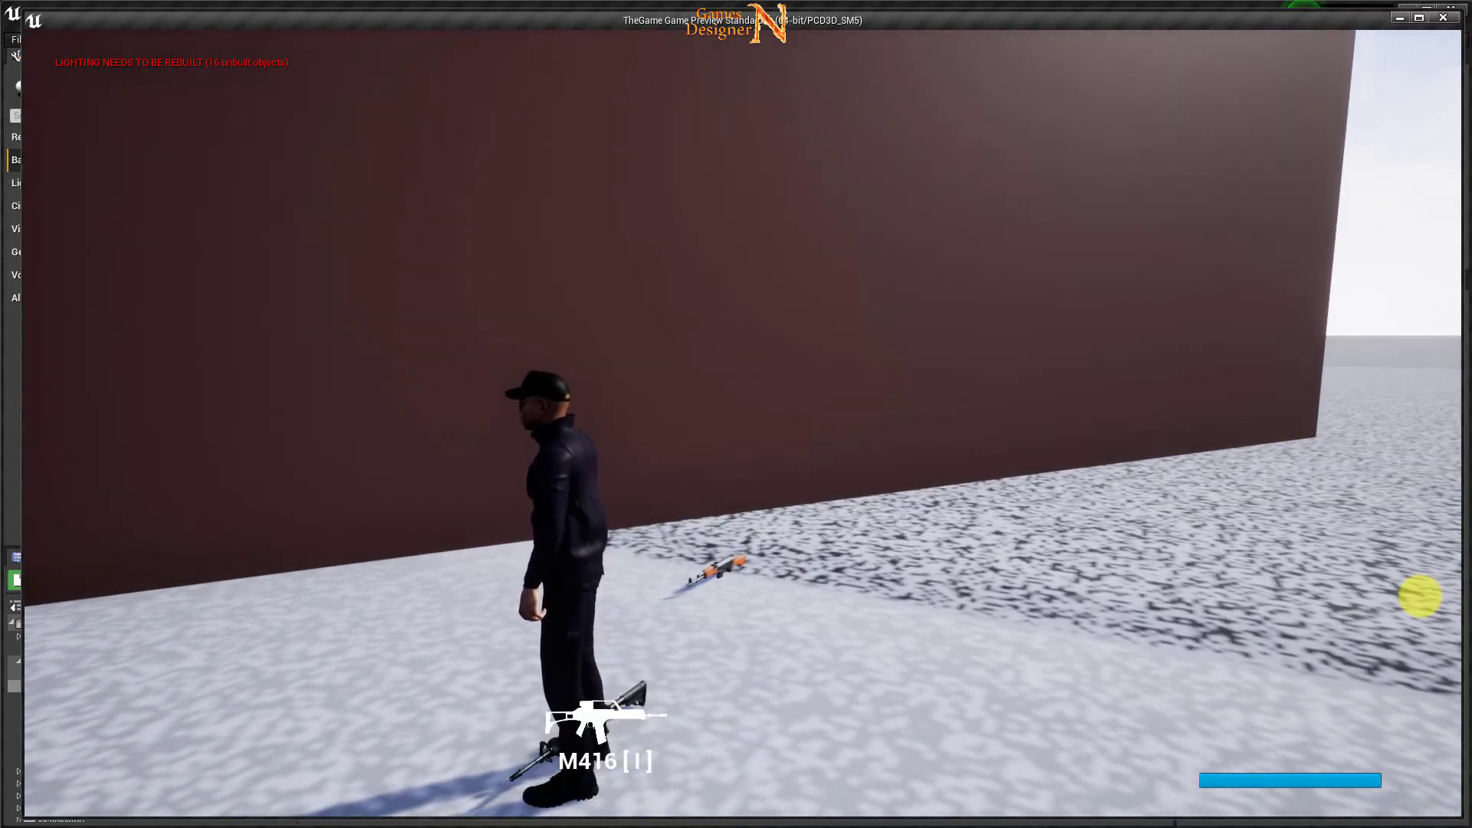
Walk over and pick up the rifle lying on the ground.
{"action": "key", "text": "f"}
{"action": "key", "text": "w"}
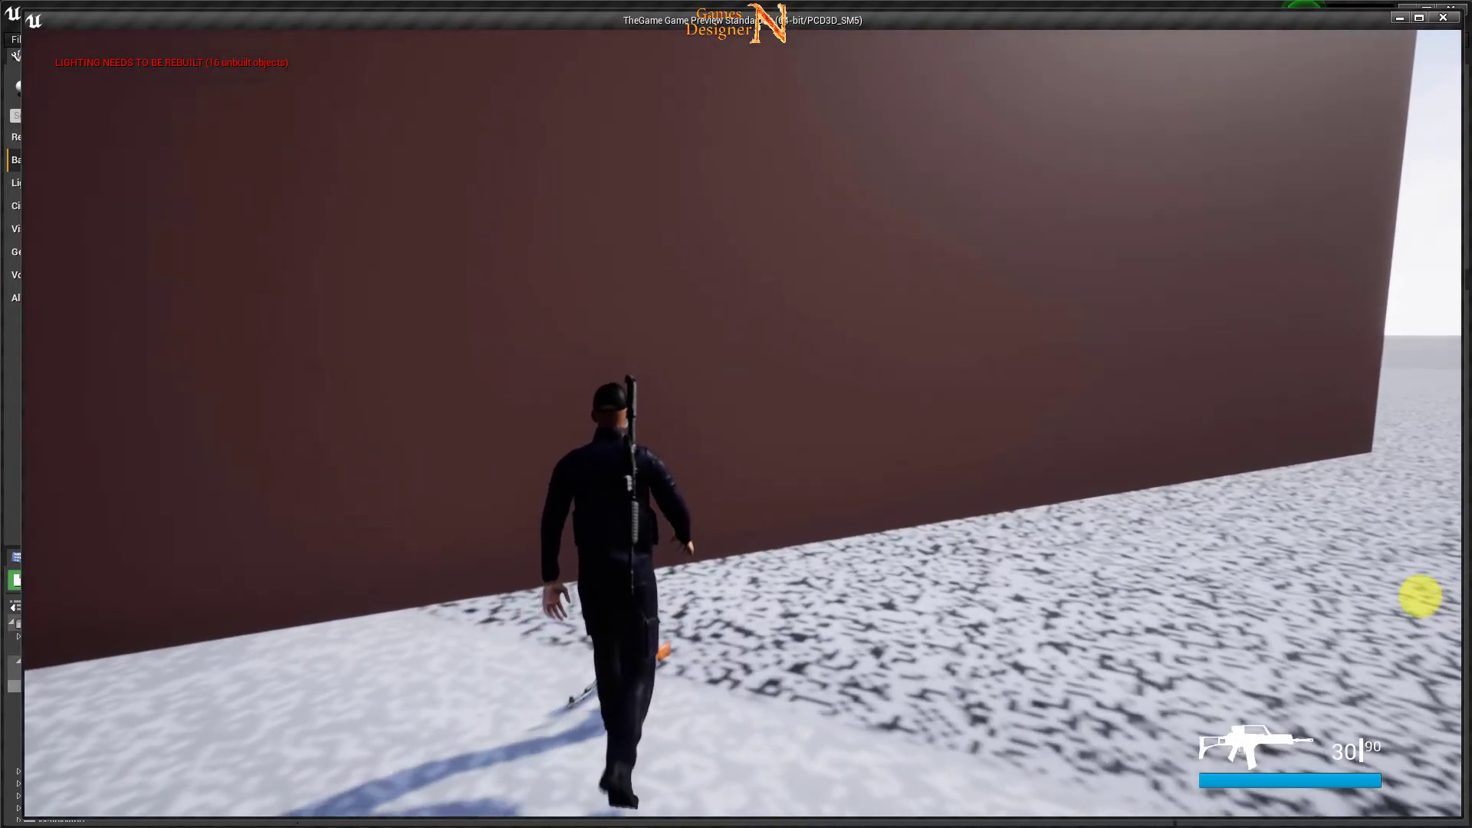
{"action": "key", "text": "f"}
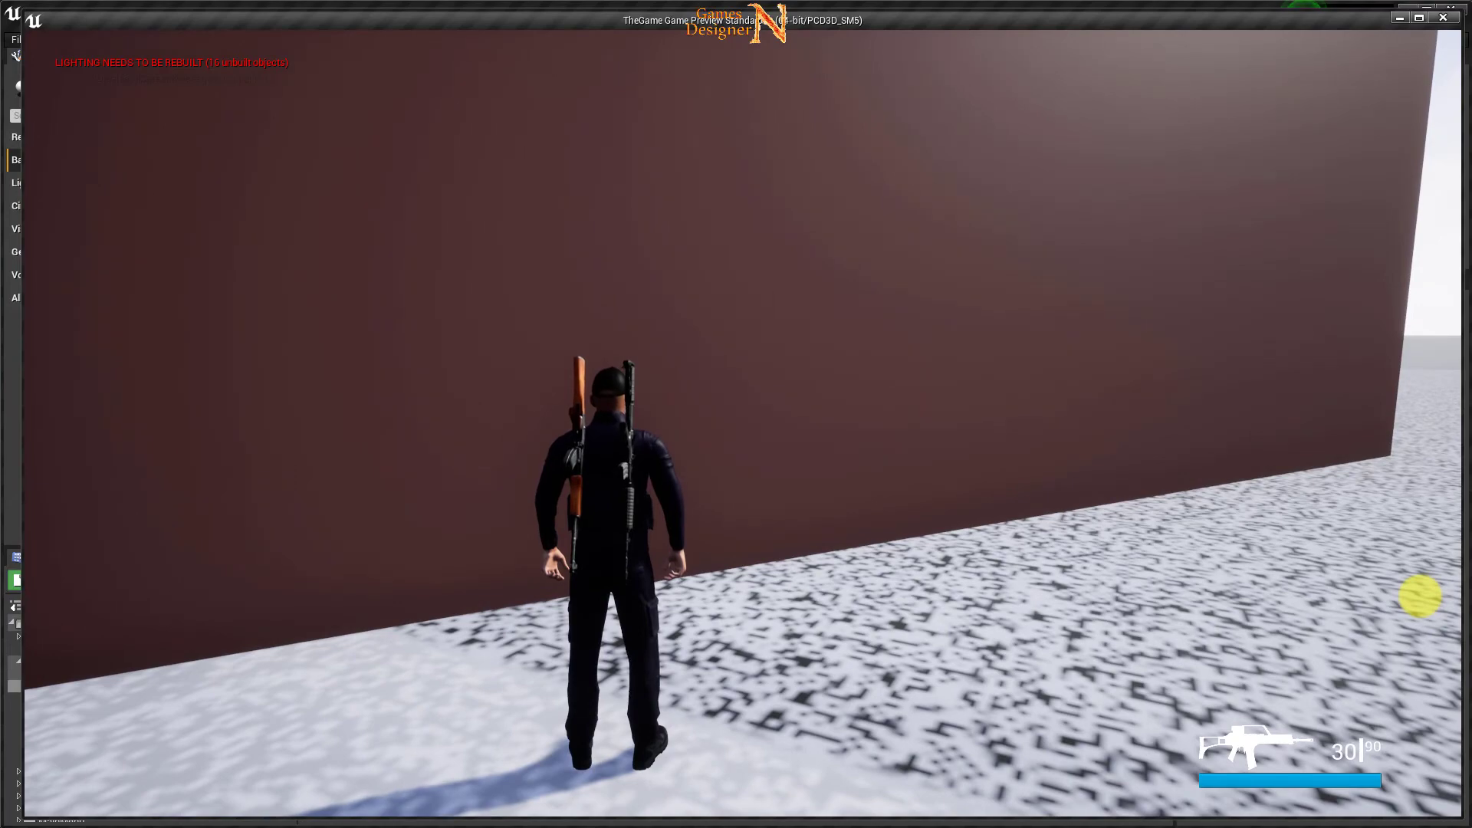
Advance along the cover wall with the rifle raised and turn past the corner toward the enemy.
{"action": "key", "text": "w"}
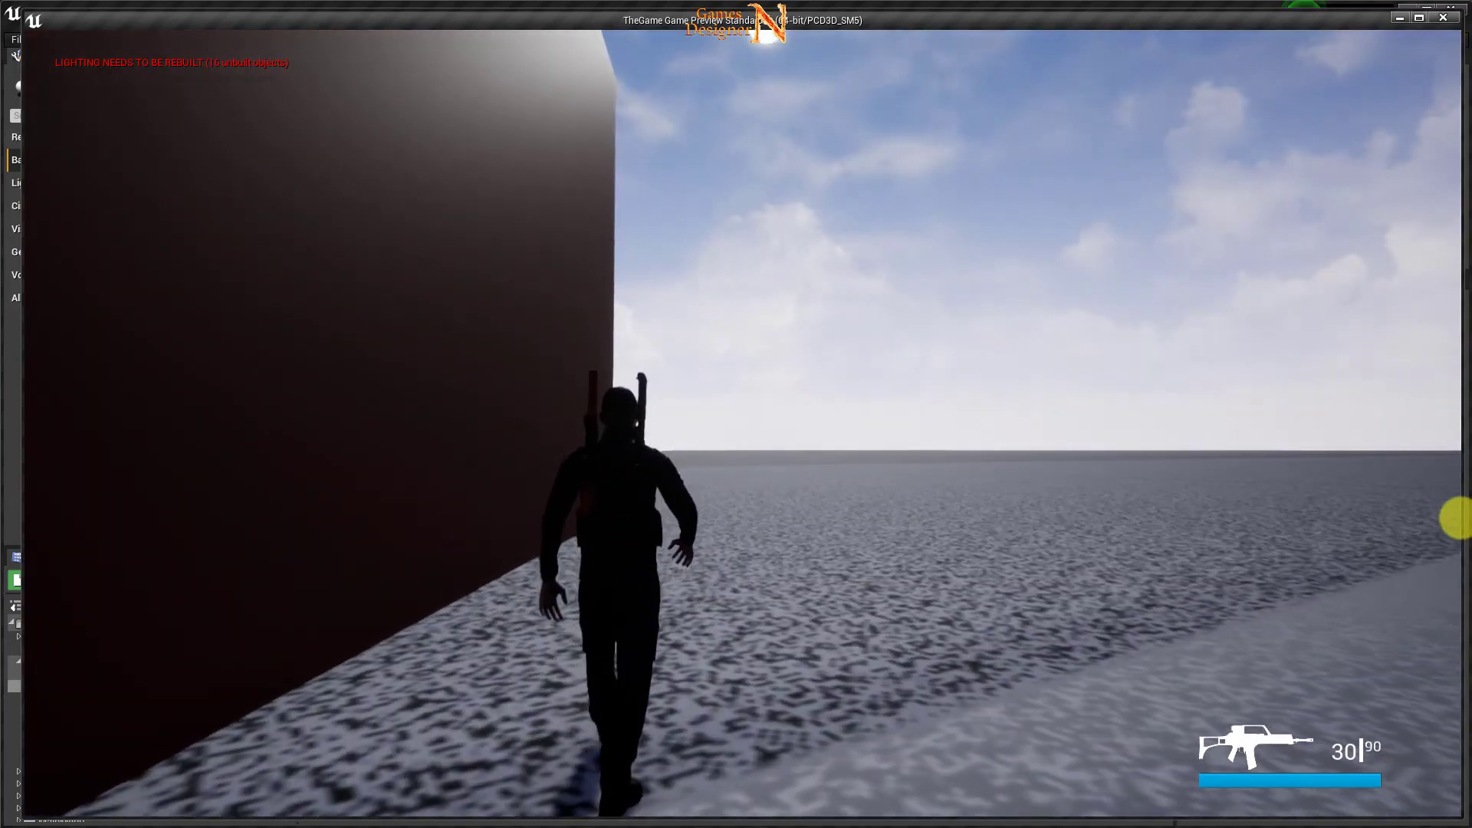
{"action": "right_click", "coordinate": [1454, 518]}
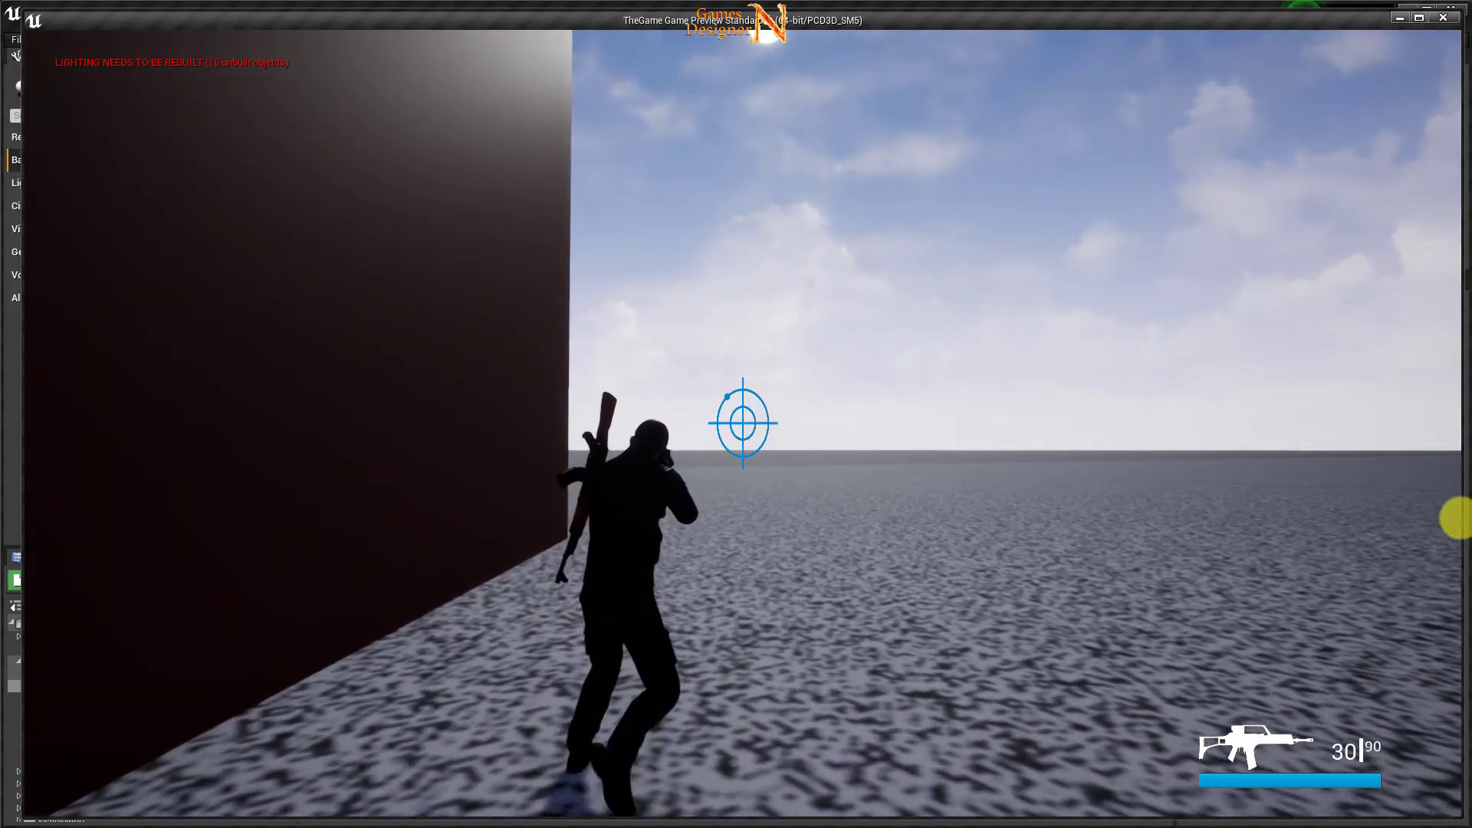
{"action": "key", "text": "w"}
{"action": "right_click", "coordinate": [1455, 518]}
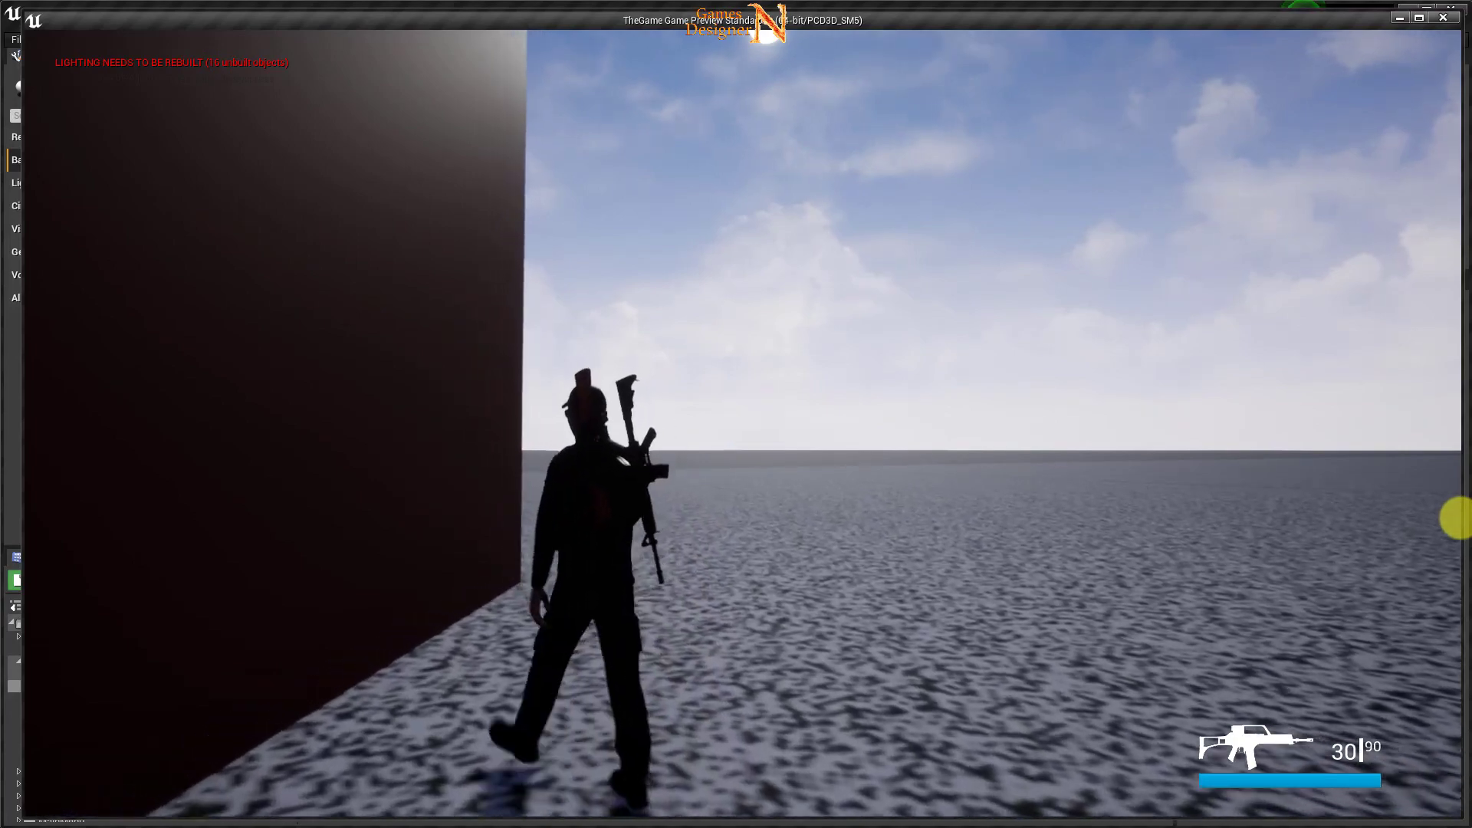
{"action": "key", "text": "w"}
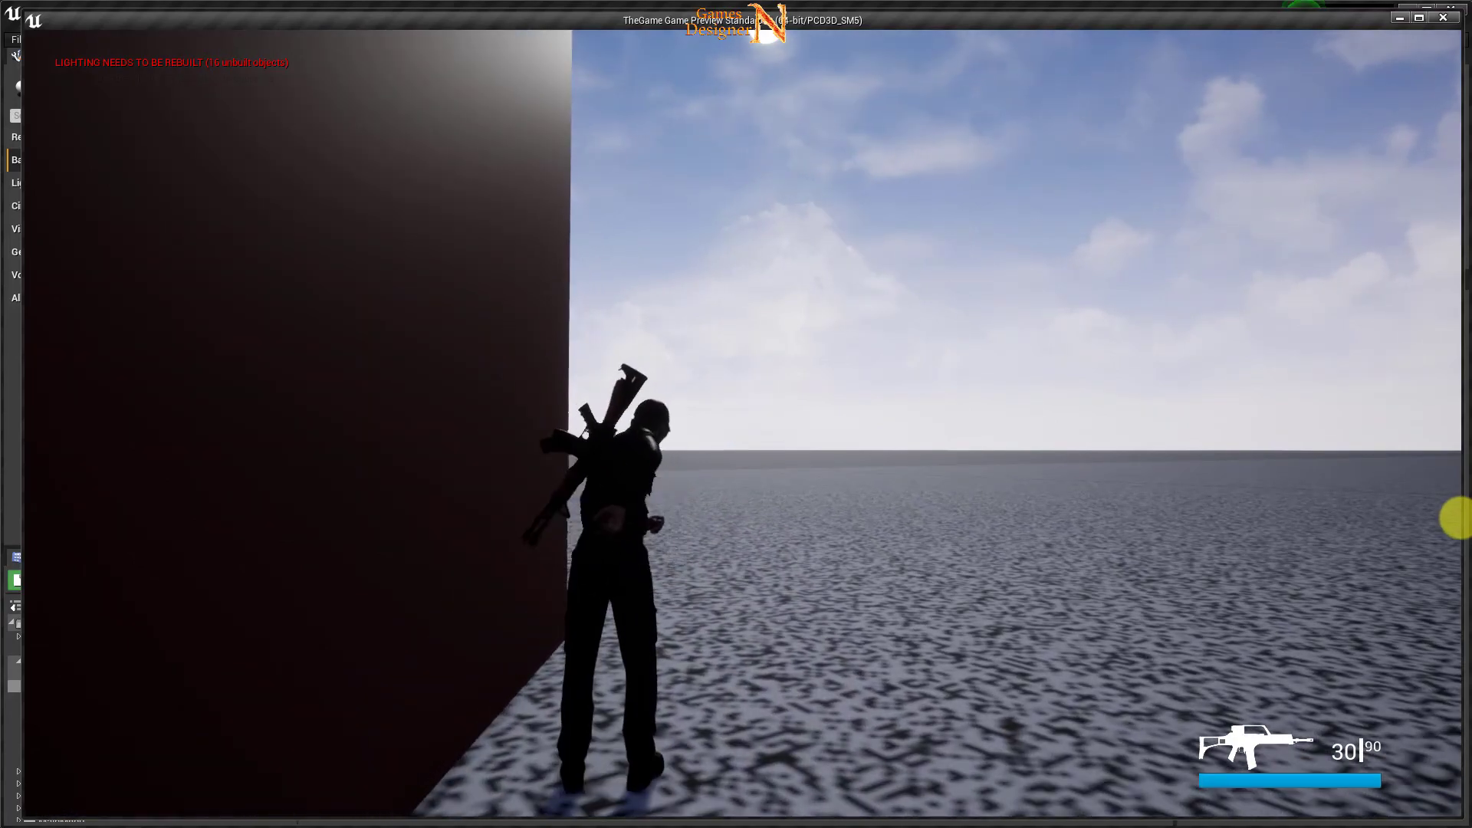
{"action": "right_click", "coordinate": [742, 422]}
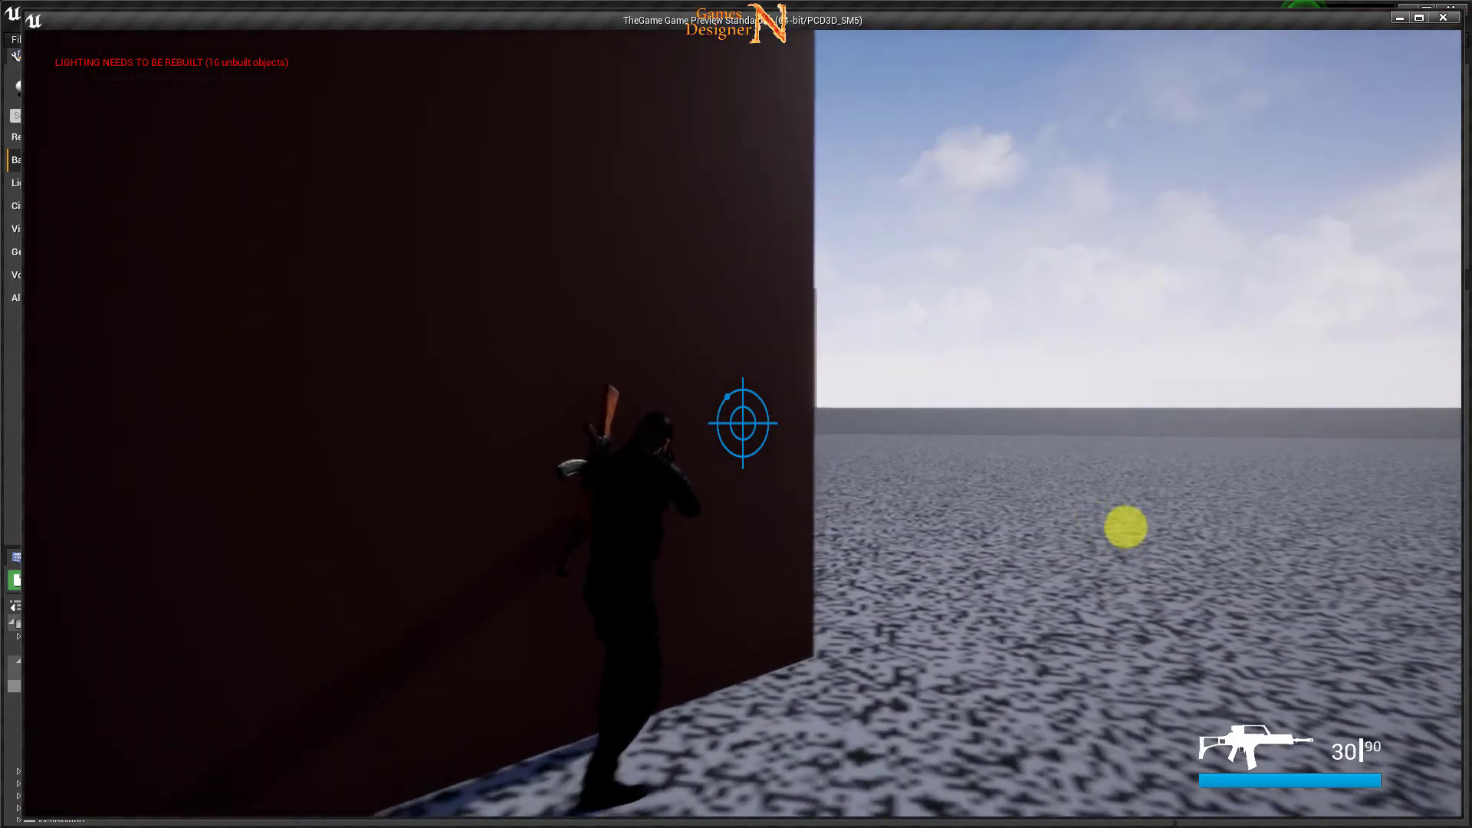
{"action": "key", "text": "w"}
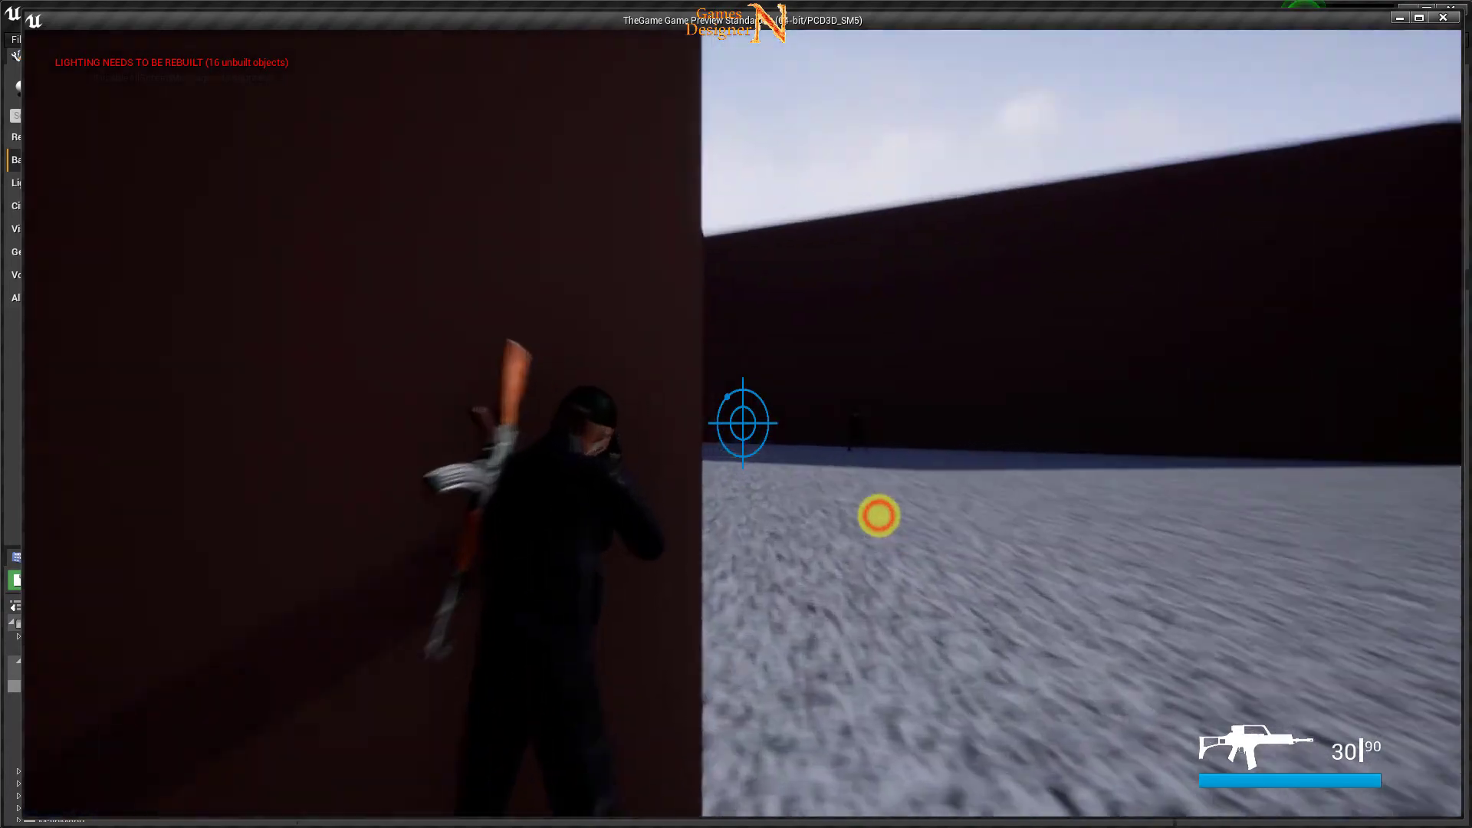
{"action": "key", "text": "w"}
{"action": "mouse_move", "coordinate": [888, 517]}
{"action": "right_mouse_down"}
{"action": "mouse_move", "coordinate": [788, 571]}
{"action": "mouse_move", "coordinate": [1029, 535]}
{"action": "mouse_move", "coordinate": [553, 562]}
{"action": "mouse_move", "coordinate": [743, 578]}
{"action": "mouse_move", "coordinate": [1050, 565]}
{"action": "mouse_move", "coordinate": [973, 519]}
{"action": "mouse_move", "coordinate": [851, 529]}
{"action": "mouse_move", "coordinate": [1122, 529]}
{"action": "mouse_move", "coordinate": [851, 550]}
{"action": "mouse_move", "coordinate": [979, 549]}
{"action": "mouse_move", "coordinate": [976, 536]}
{"action": "right_mouse_up"}
Fire repeatedly at the enemy soldier from behind cover.
{"action": "left_click", "coordinate": [1088, 532]}
{"action": "left_click", "coordinate": [1005, 539]}
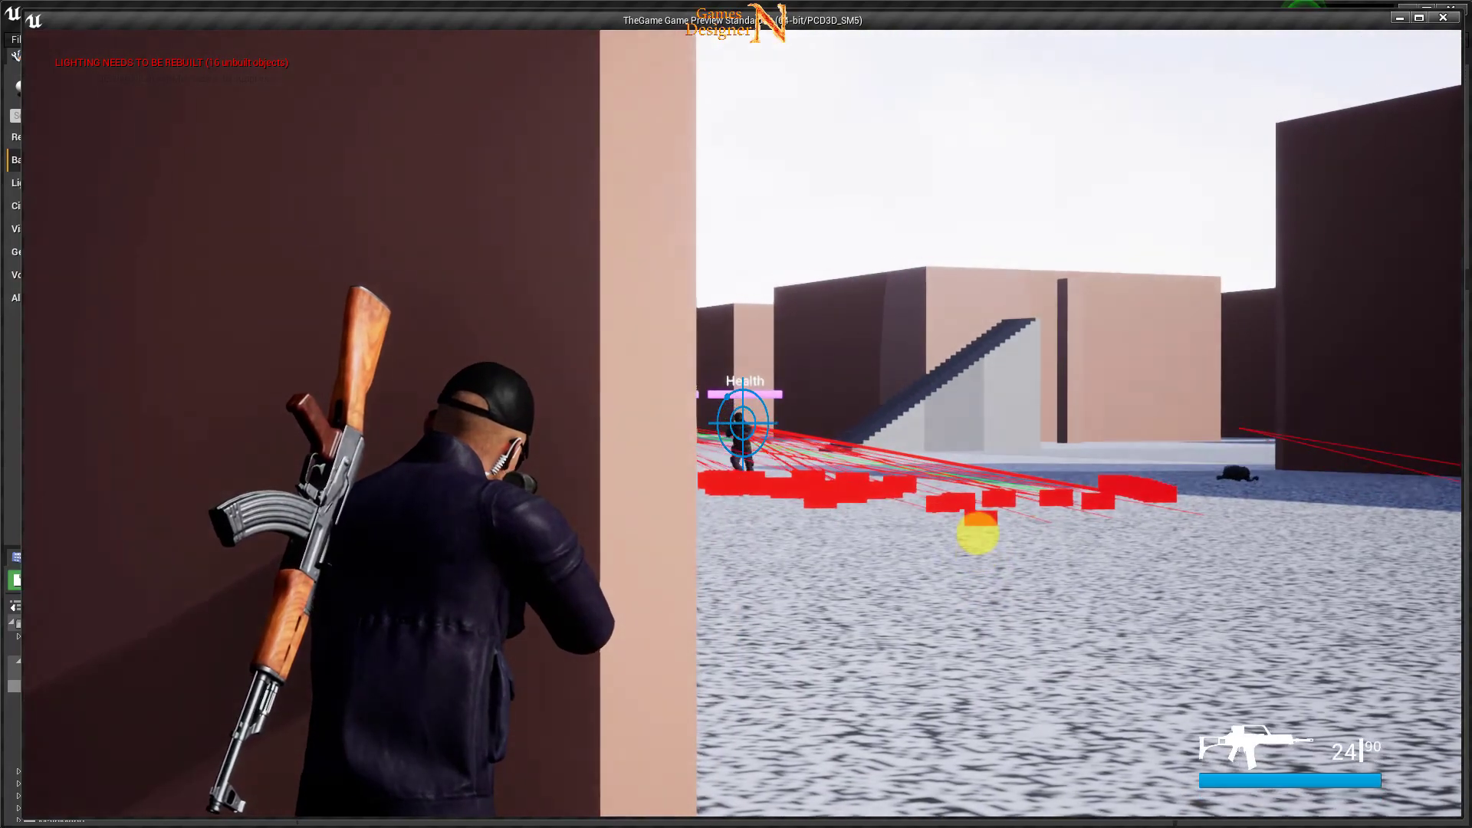
{"action": "left_click", "coordinate": [946, 532]}
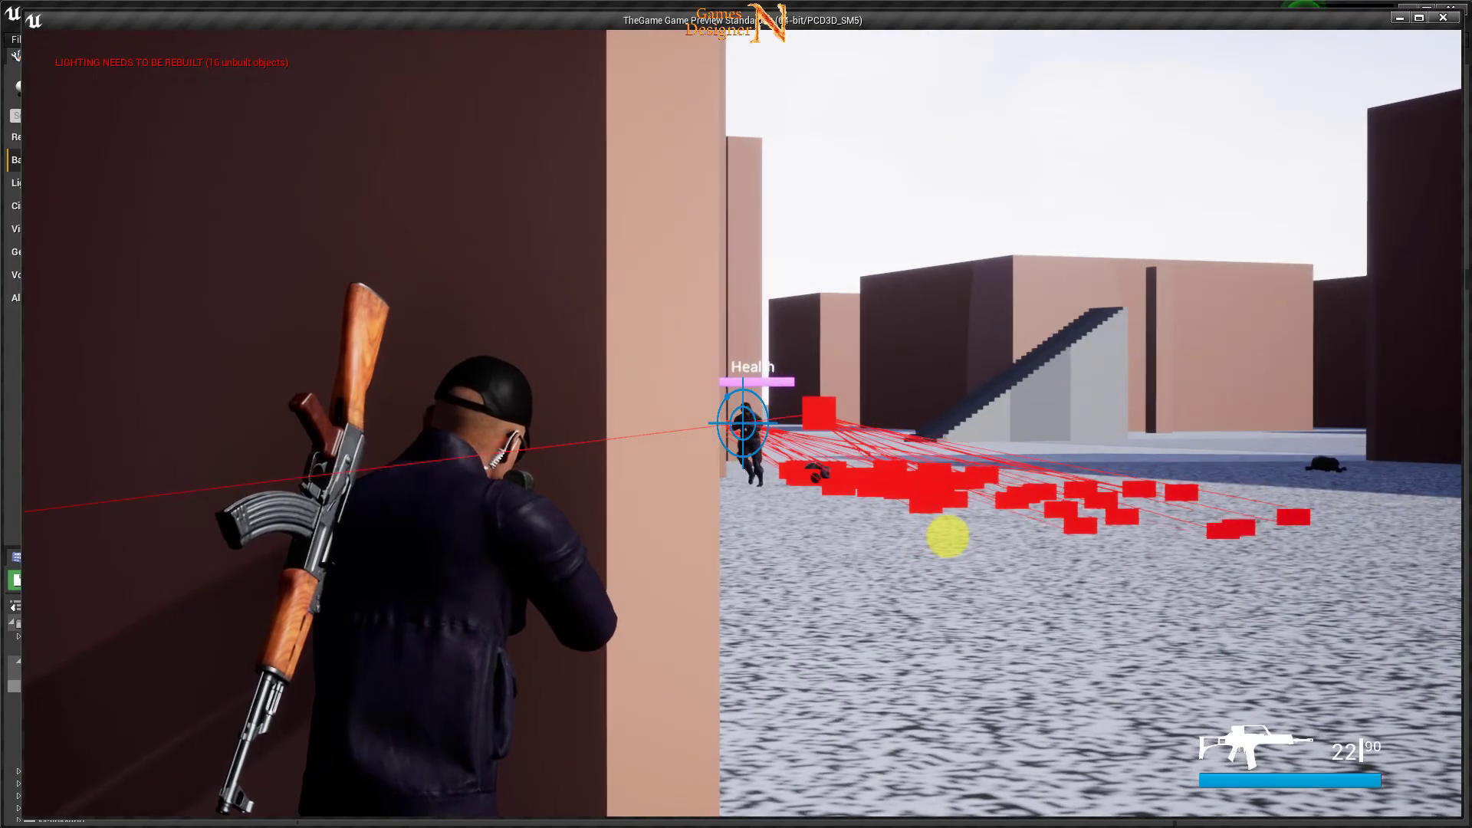
Turn the view to follow the target, then raise and lower the rifle to walk on.
{"action": "mouse_move", "coordinate": [946, 529]}
{"action": "right_mouse_down"}
{"action": "mouse_move", "coordinate": [23, 624]}
{"action": "mouse_move", "coordinate": [1456, 628]}
{"action": "right_mouse_up"}
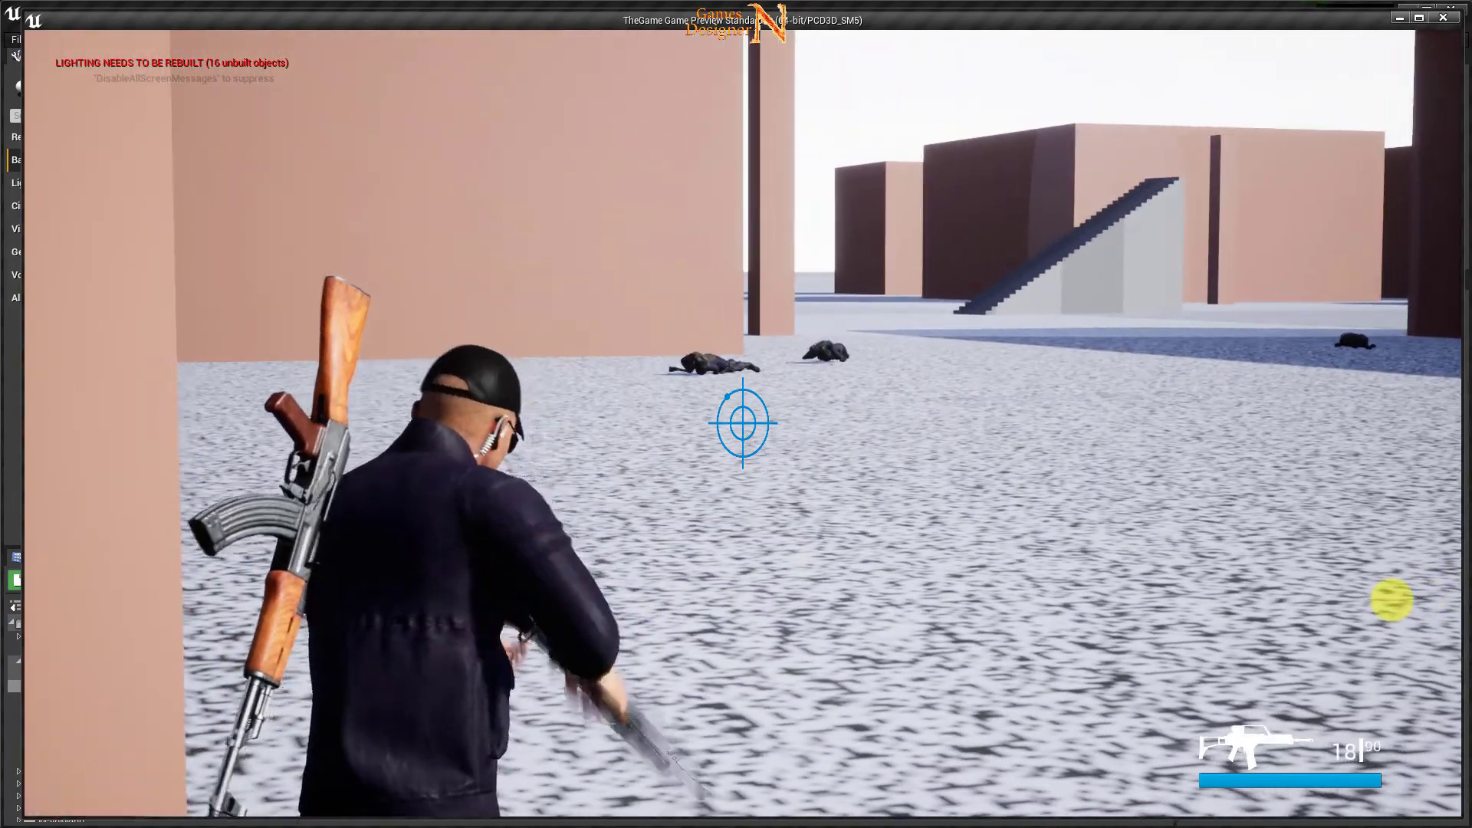
{"action": "mouse_move", "coordinate": [1457, 628]}
{"action": "right_mouse_down"}
{"action": "mouse_move", "coordinate": [1462, 617]}
{"action": "mouse_move", "coordinate": [13, 591]}
{"action": "mouse_move", "coordinate": [1190, 641]}
{"action": "mouse_move", "coordinate": [1453, 630]}
{"action": "right_mouse_up"}
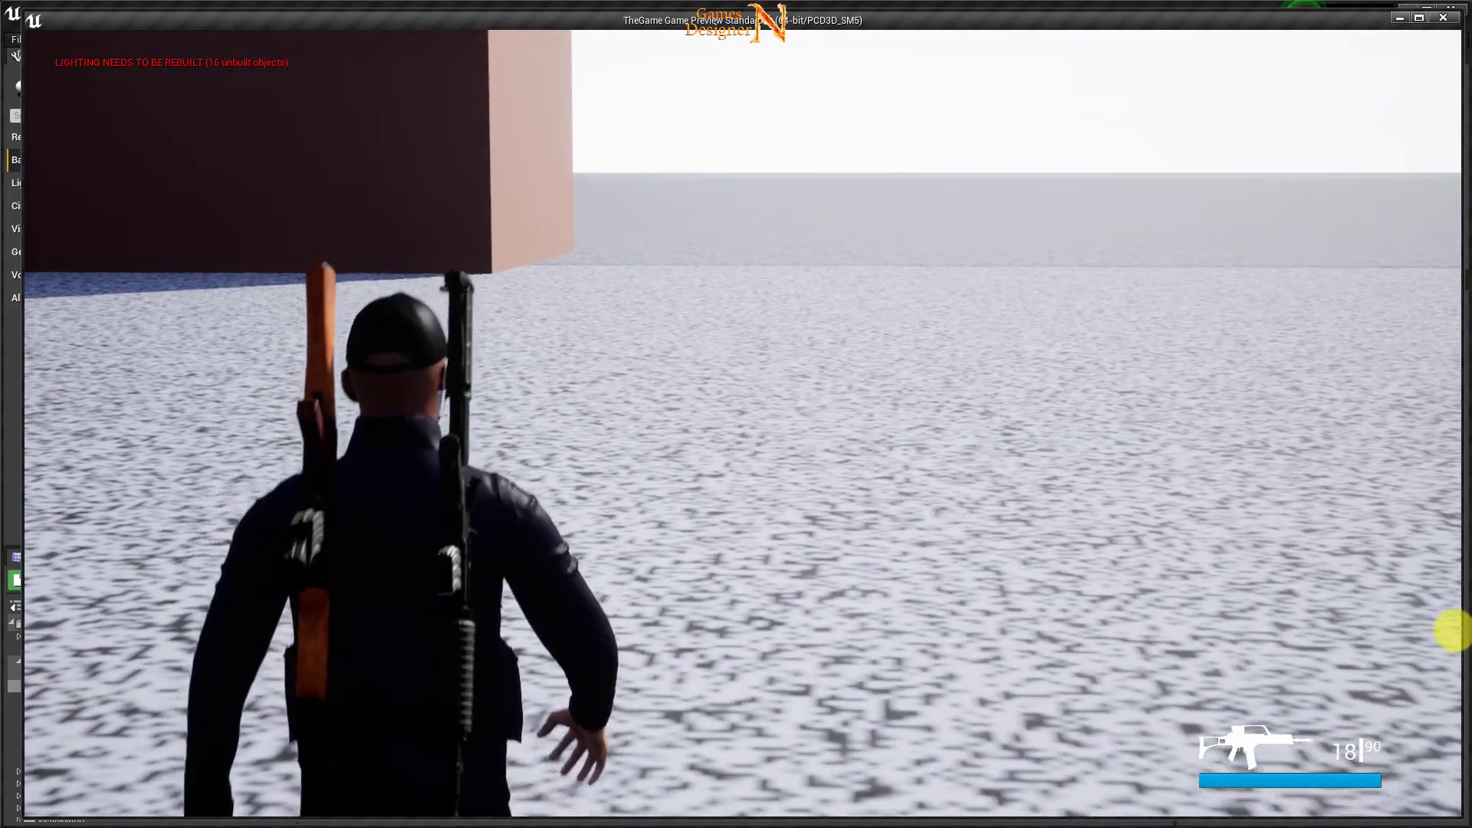
{"action": "right_click", "coordinate": [1453, 630]}
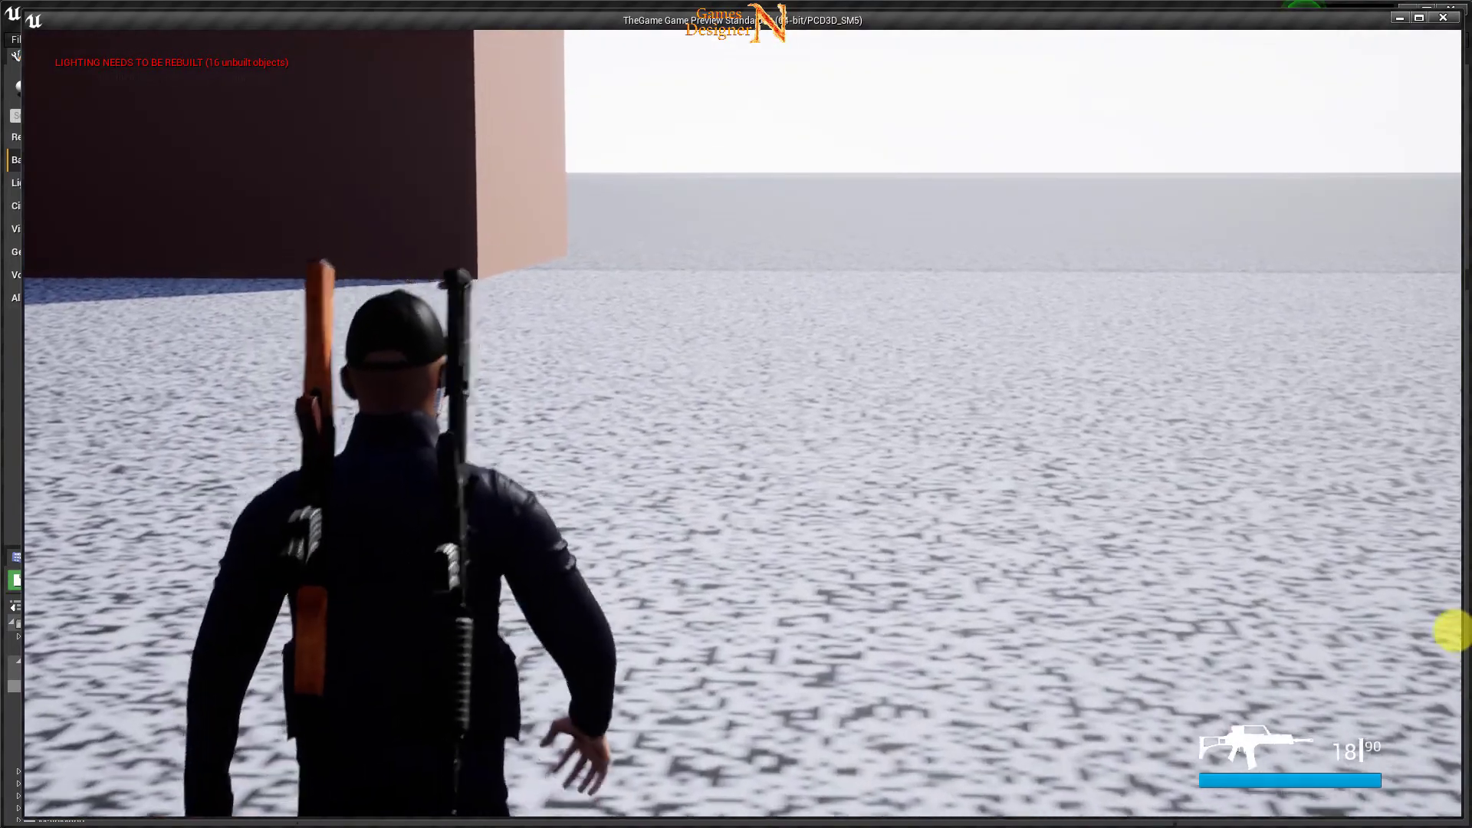
{"action": "right_click", "coordinate": [1453, 630]}
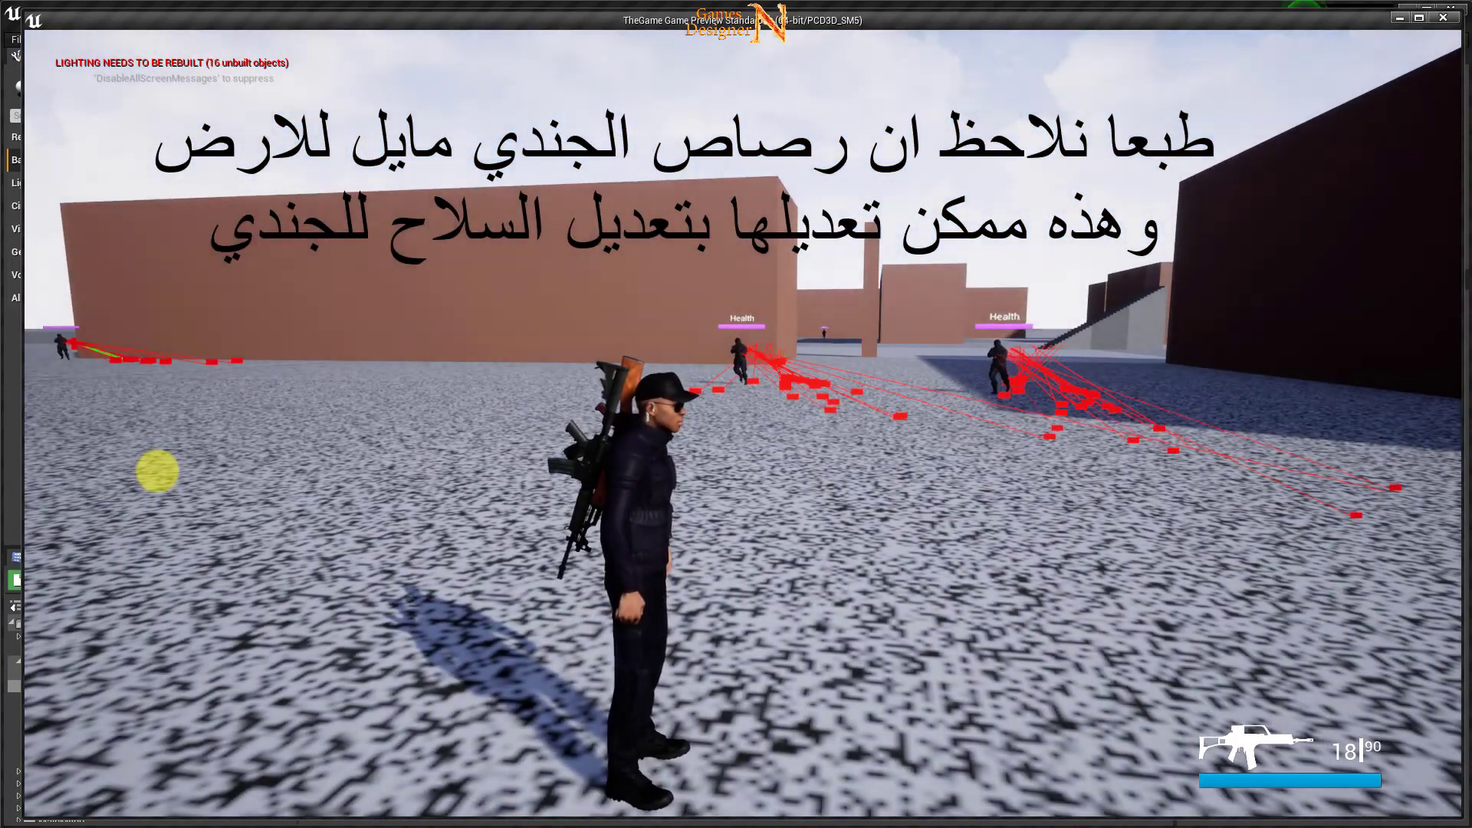
Aim at the advancing soldiers and fire until they drop, leaving 6 of 90 rounds.
{"action": "right_click", "coordinate": [197, 427]}
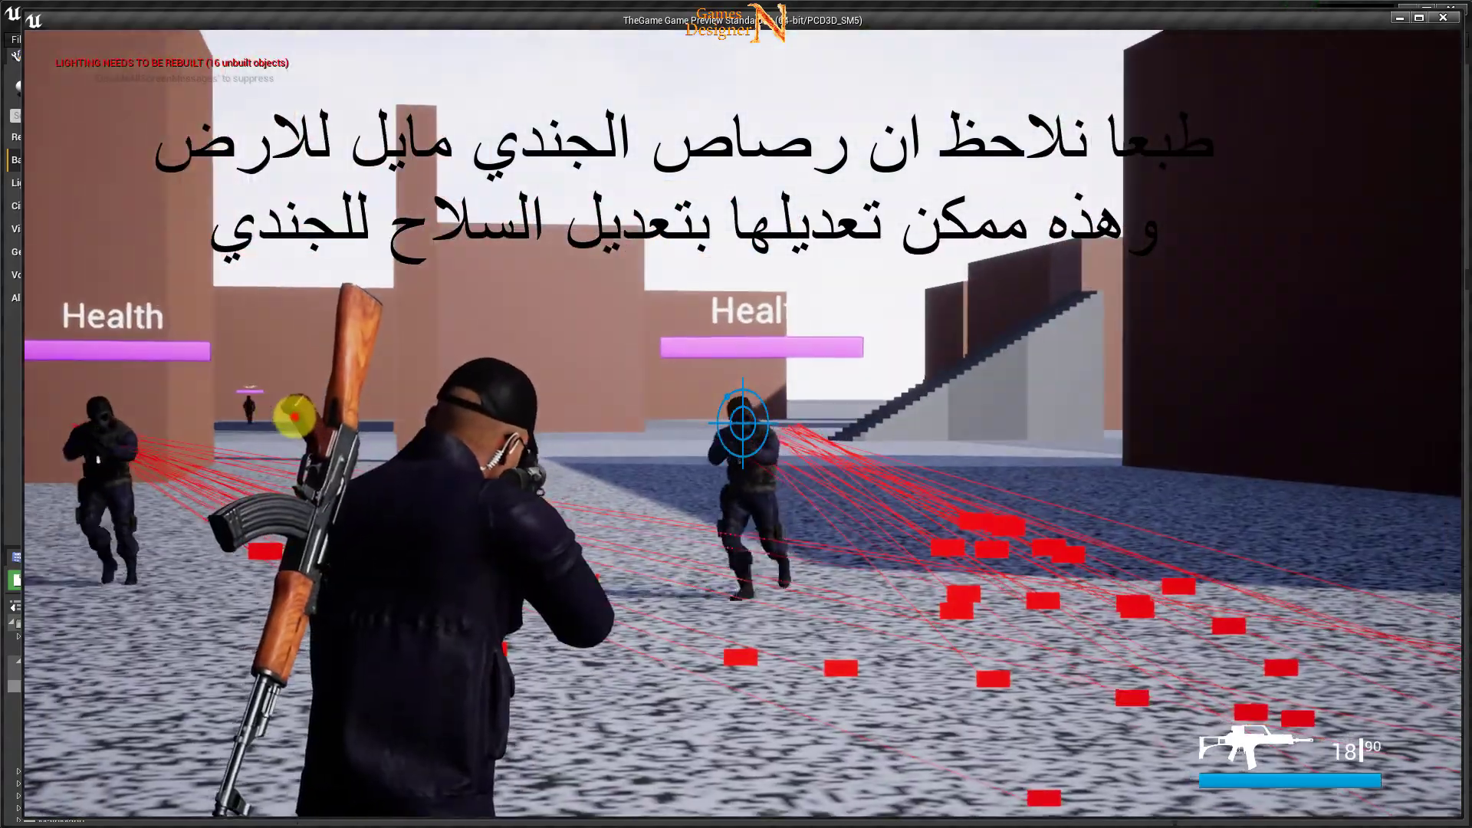
{"action": "right_click", "coordinate": [309, 427]}
{"action": "right_click", "coordinate": [273, 421]}
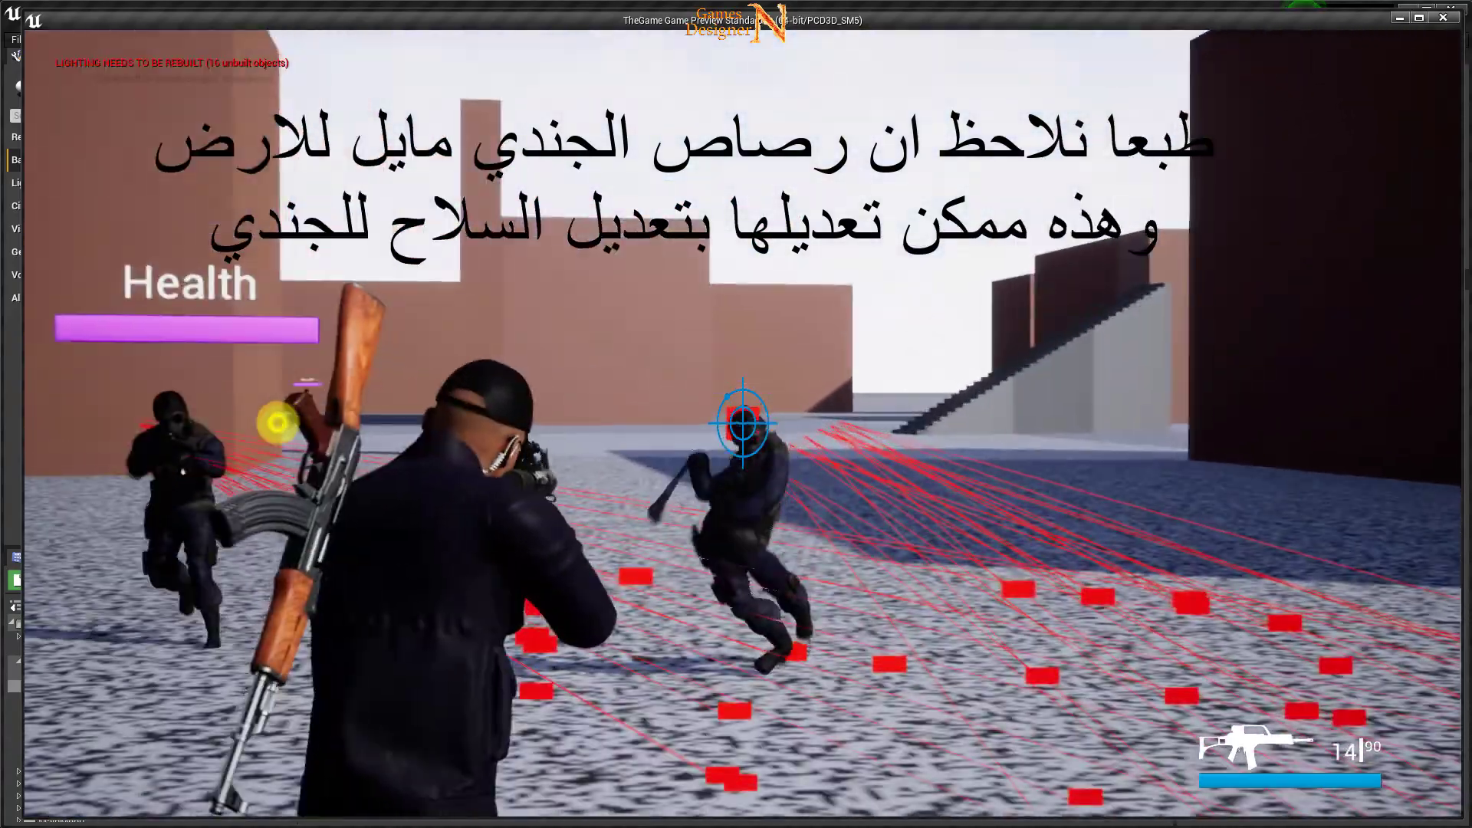
{"action": "left_click", "coordinate": [23, 447]}
{"action": "left_click", "coordinate": [26, 427]}
{"action": "left_click", "coordinate": [197, 427]}
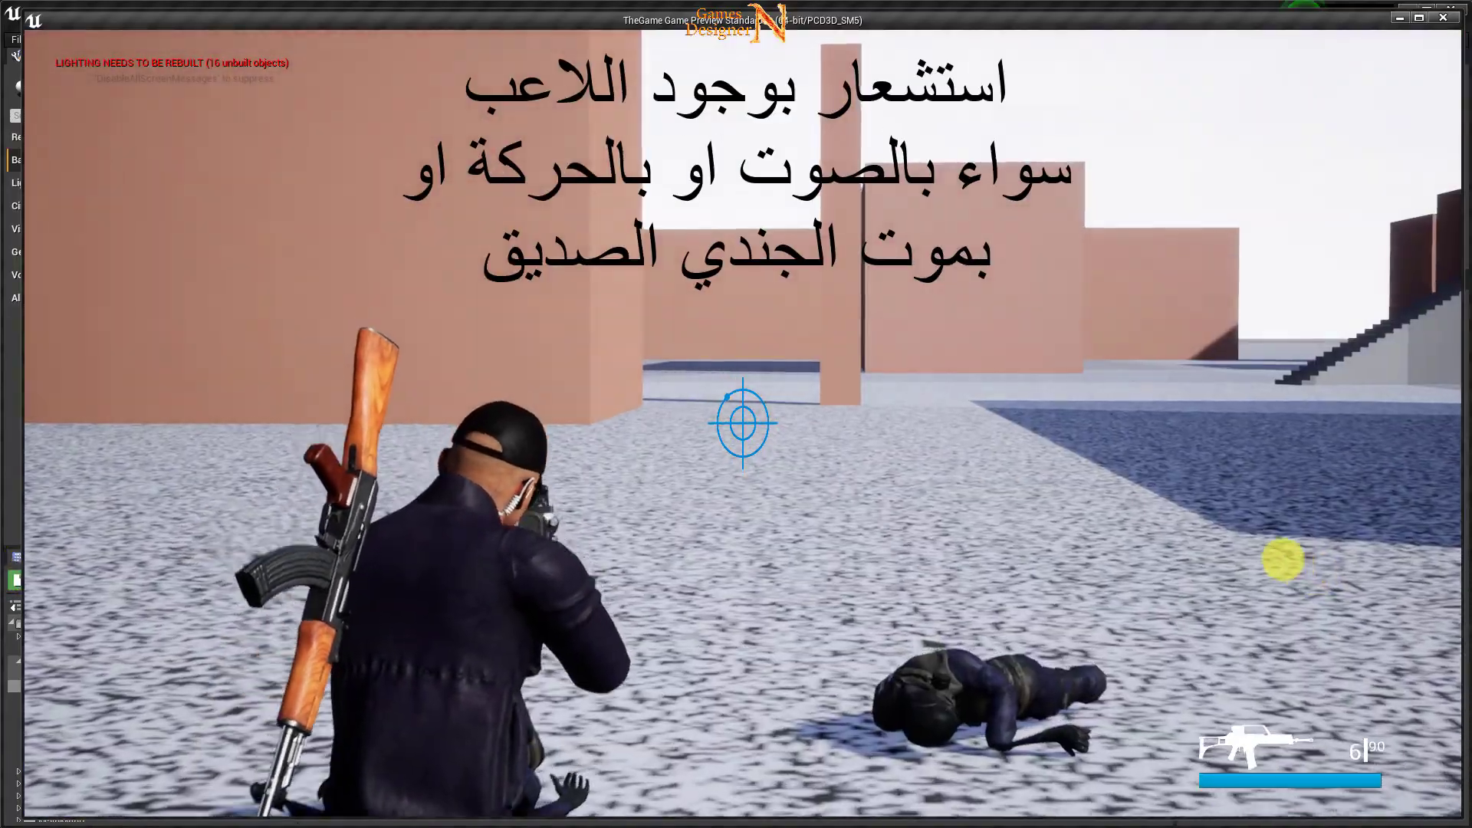
{"action": "key", "text": "1"}
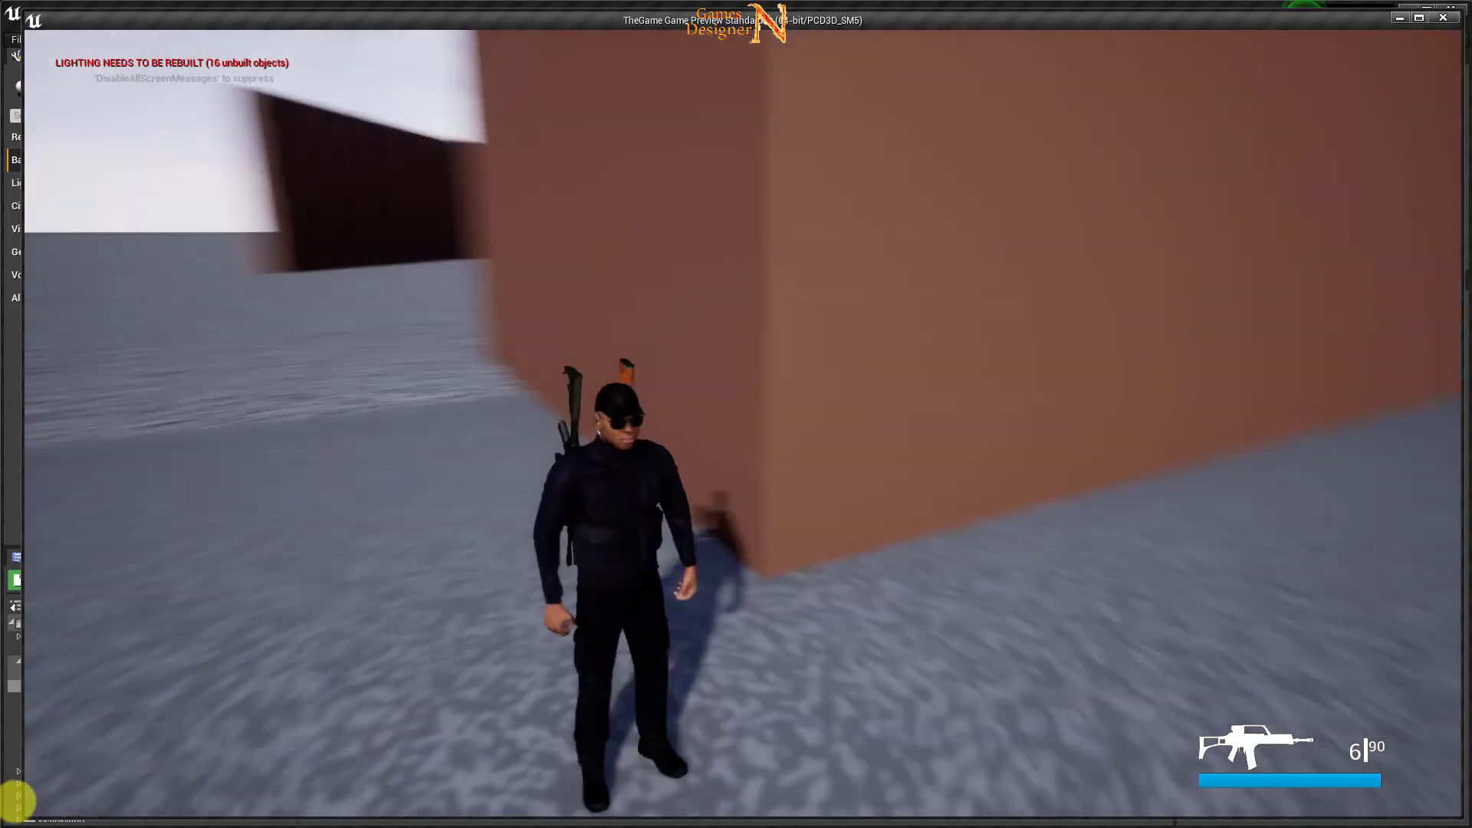
Run away from the wall across the plain toward the boxes.
{"action": "key", "text": "s"}
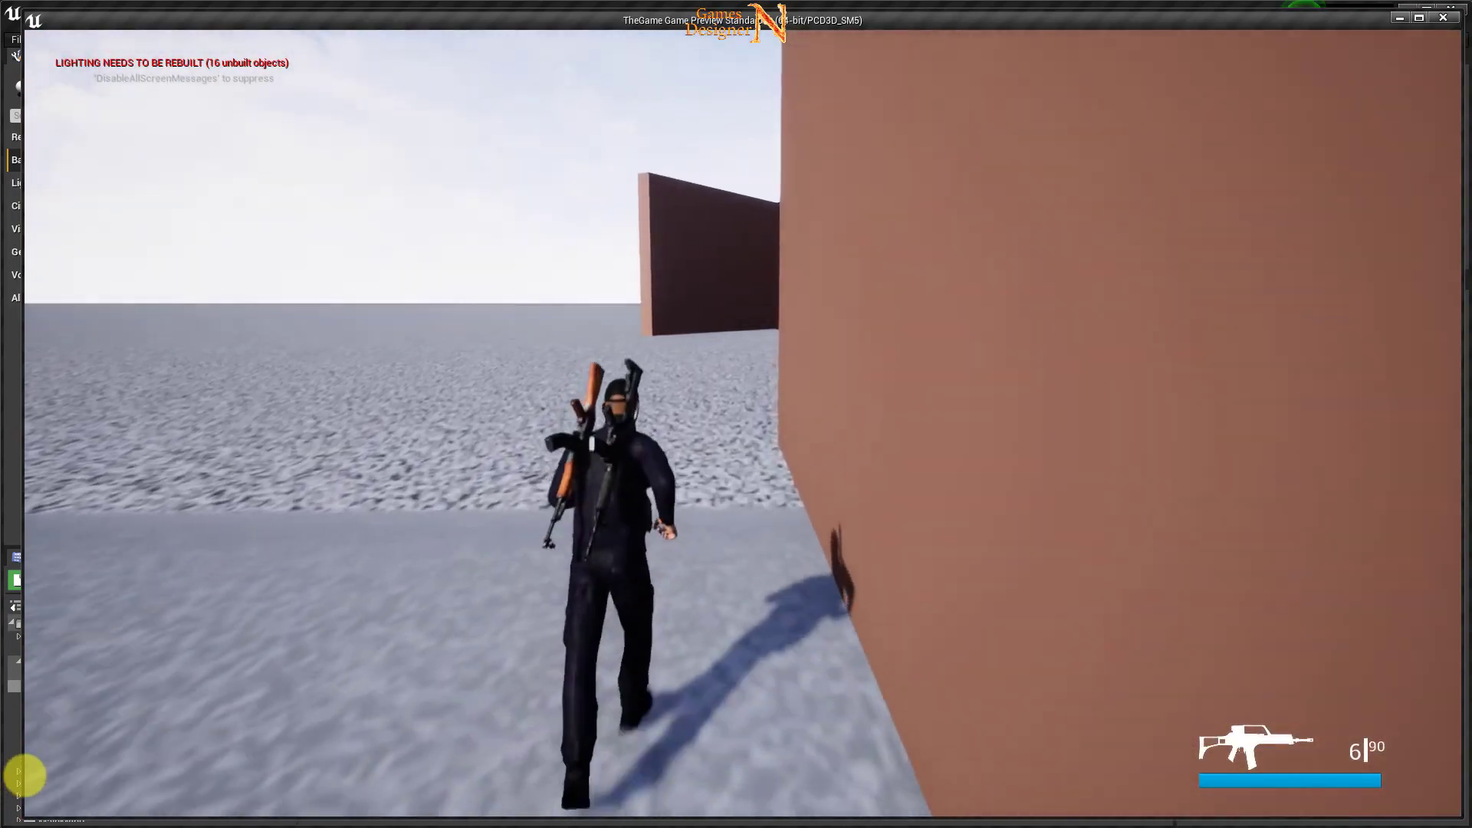
{"action": "key", "text": "w"}
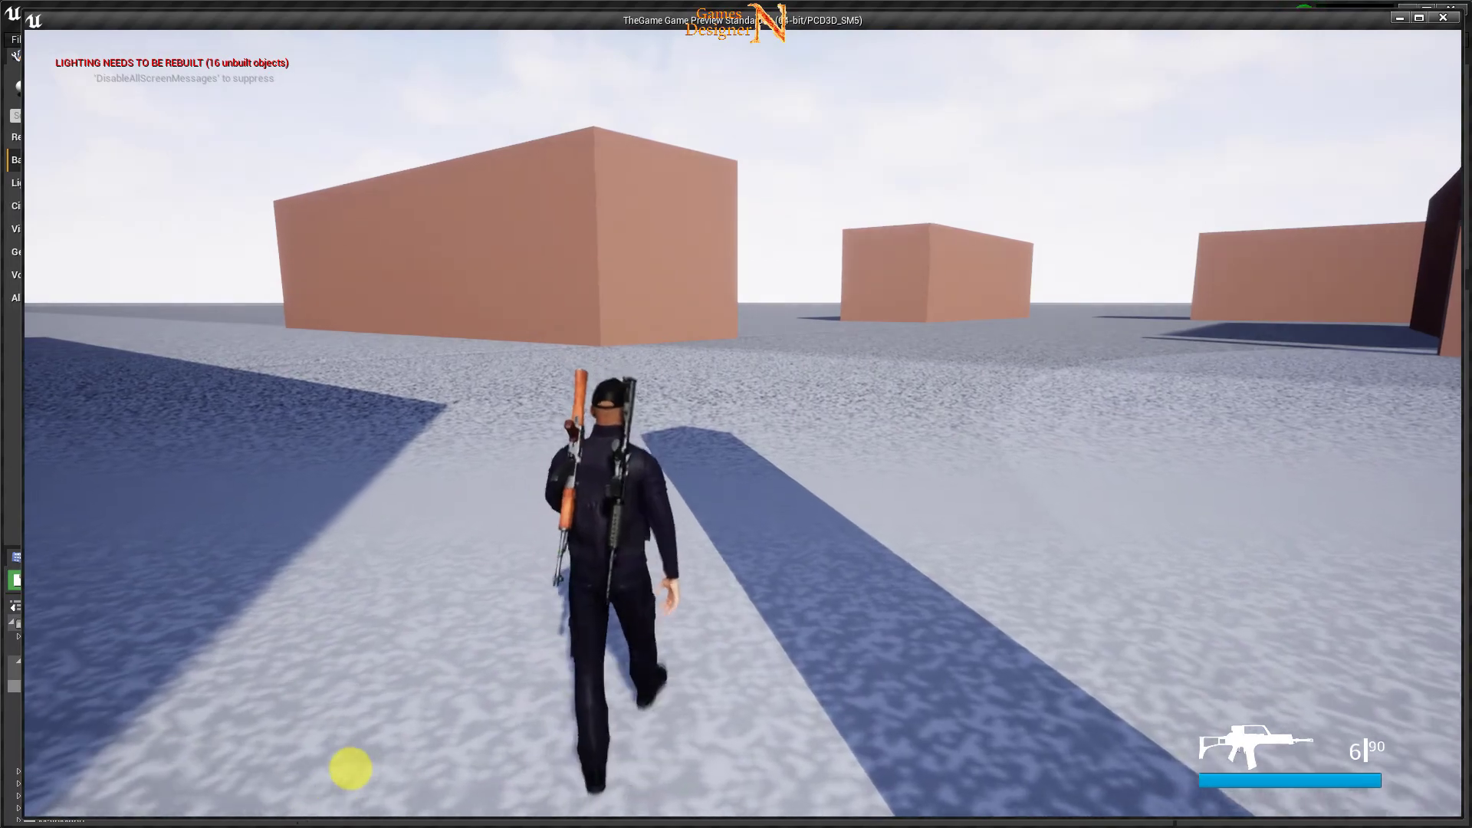
{"action": "key", "text": "a"}
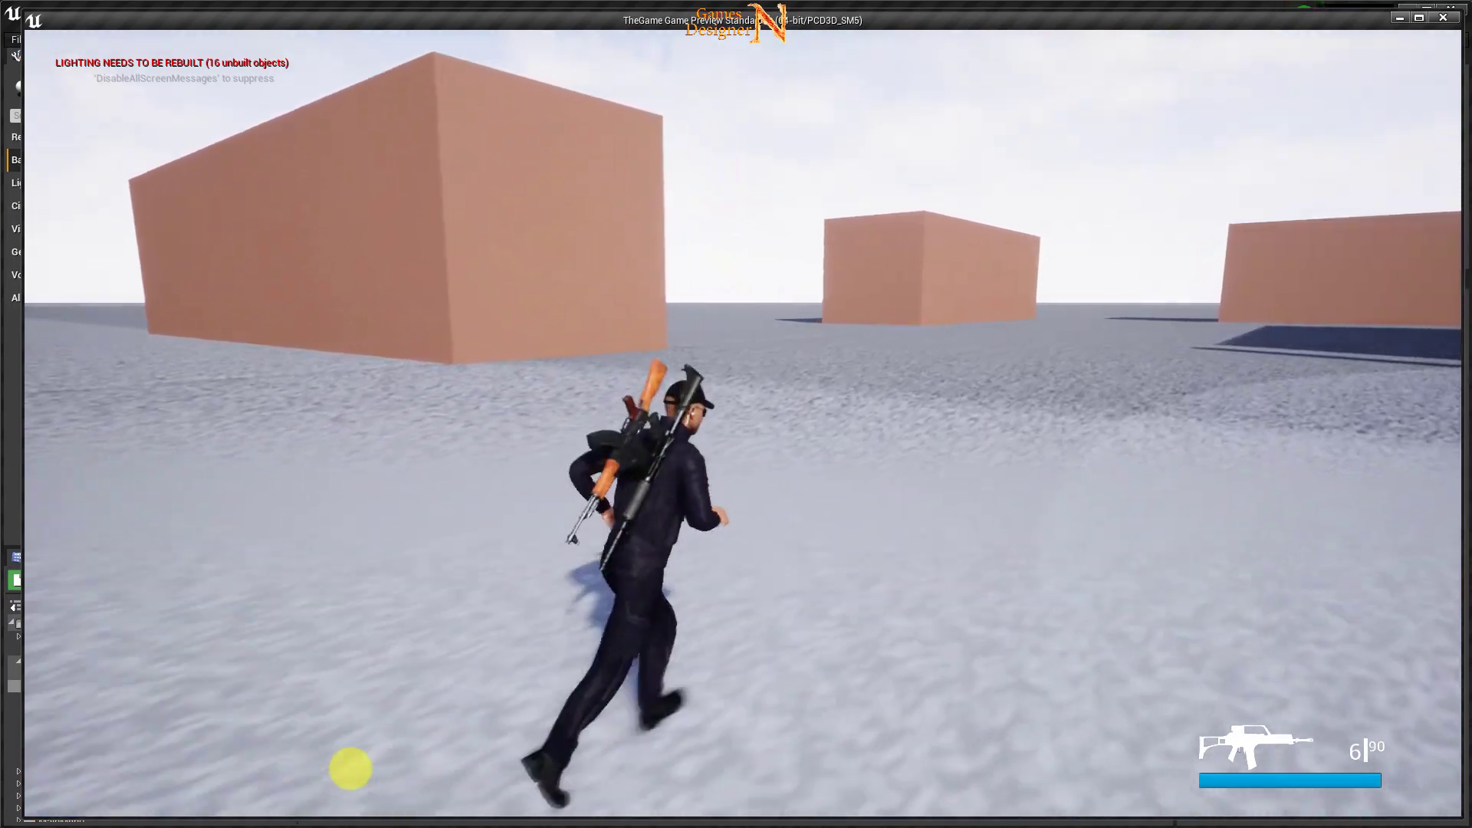
{"action": "key", "text": "w"}
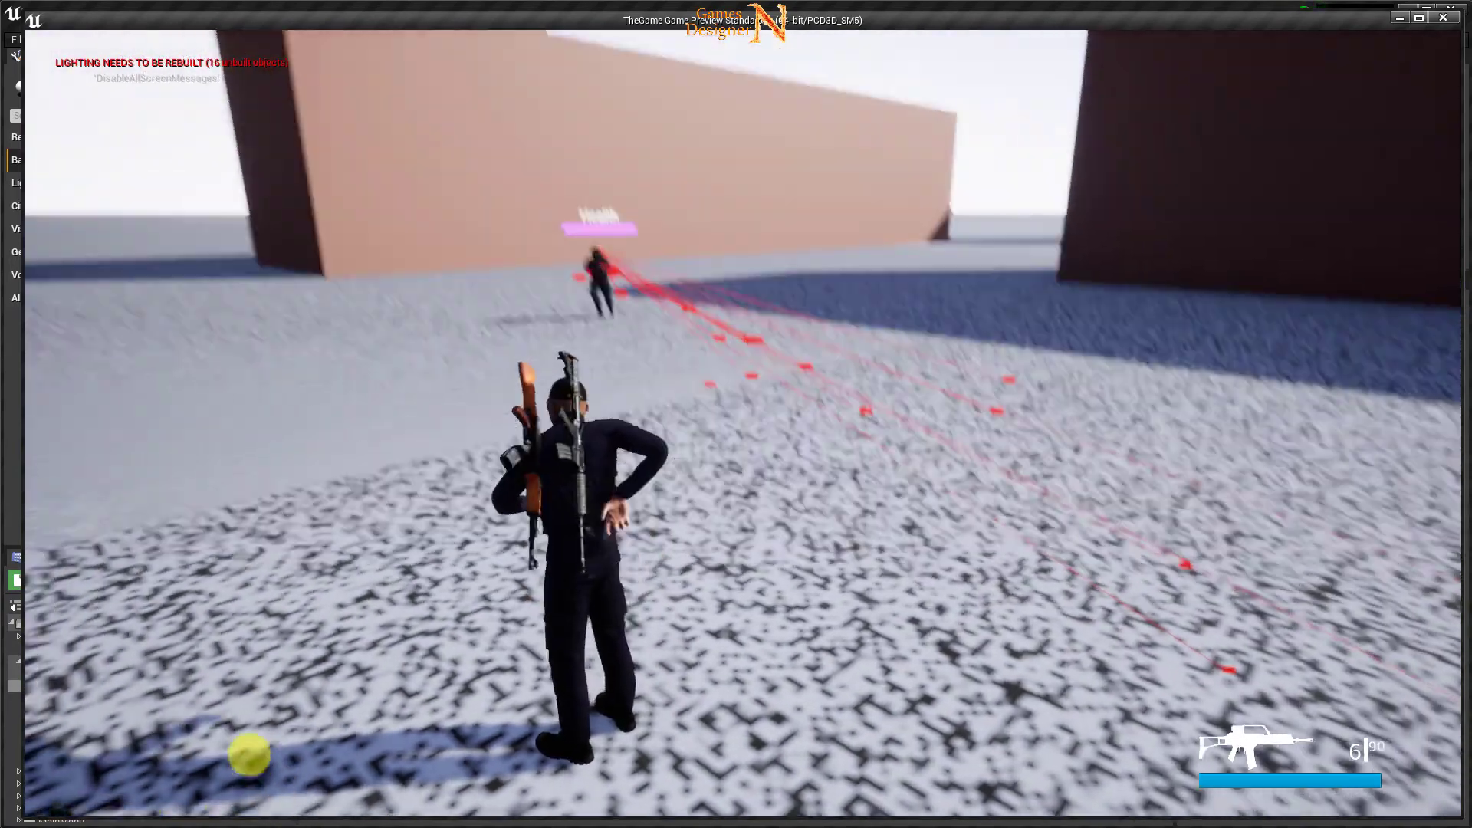
Turn toward the enemy soldier and shoot him dead, leaving 2 of 90 rounds.
{"action": "right_click_drag", "start_coordinate": [246, 752], "coordinate": [174, 706]}
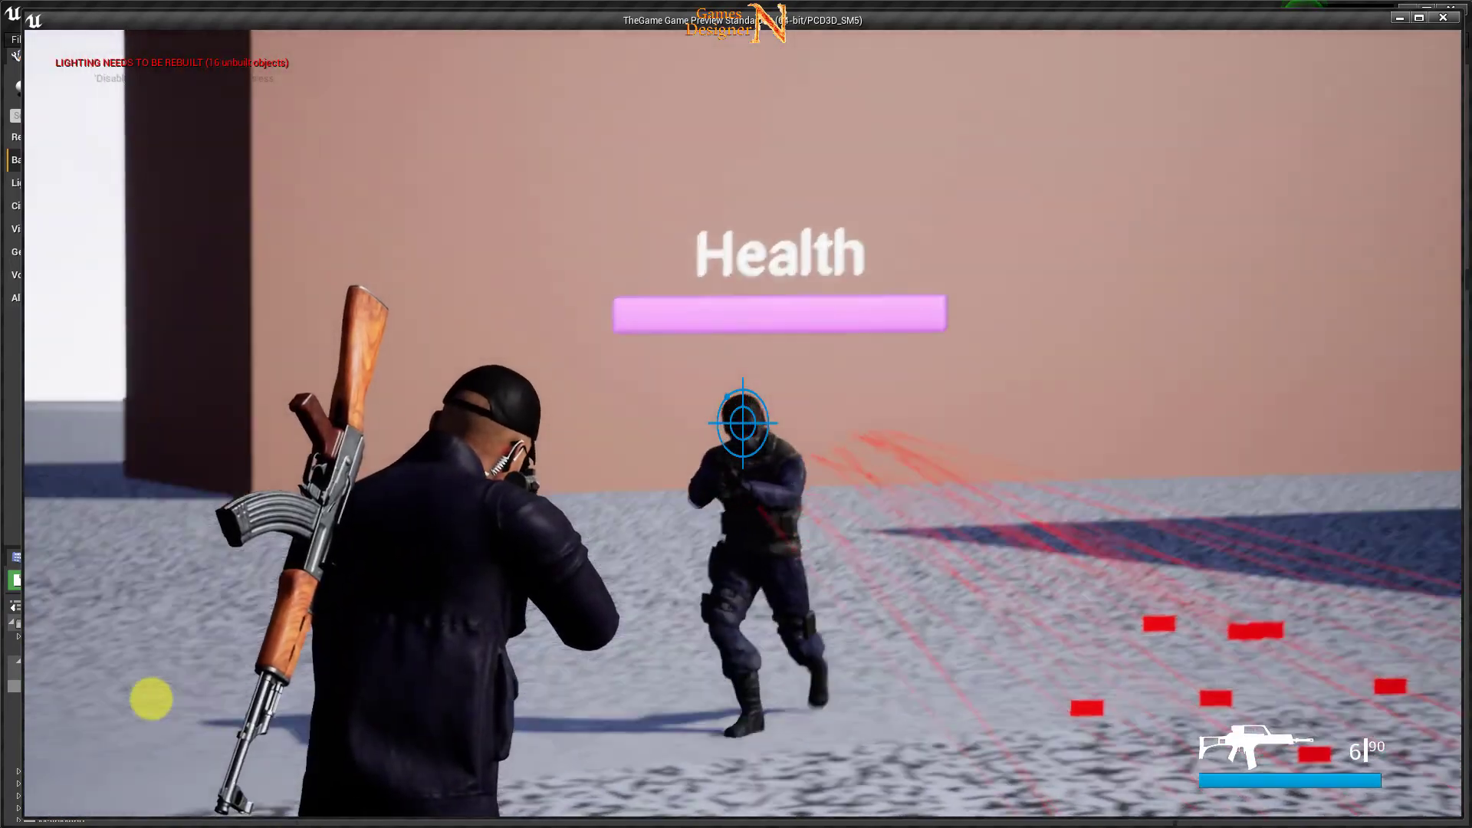
{"action": "left_click", "coordinate": [141, 704]}
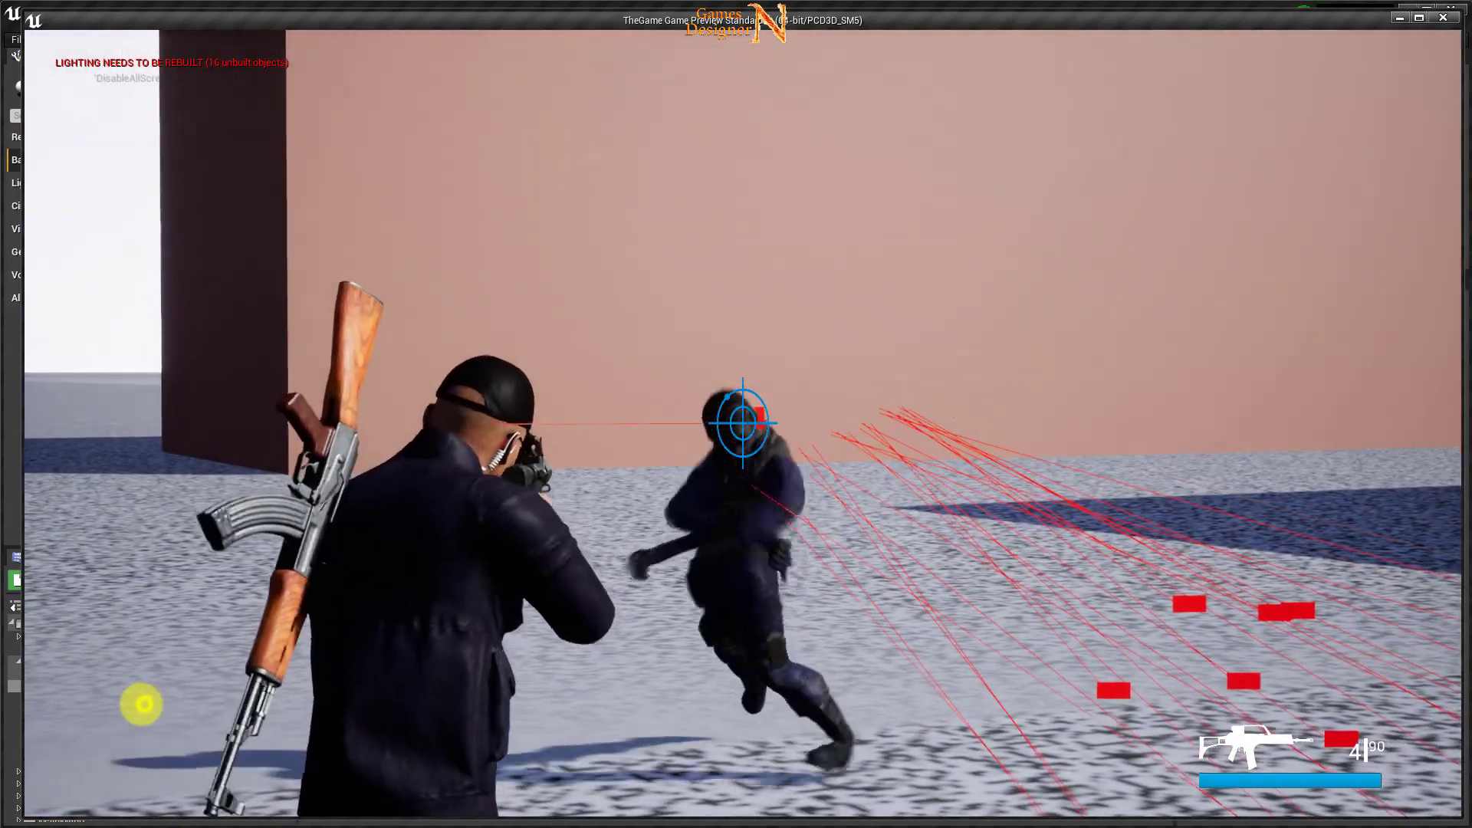
{"action": "mouse_move", "coordinate": [135, 705]}
{"action": "right_mouse_down"}
{"action": "mouse_move", "coordinate": [39, 809]}
{"action": "mouse_move", "coordinate": [1456, 497]}
{"action": "right_mouse_up"}
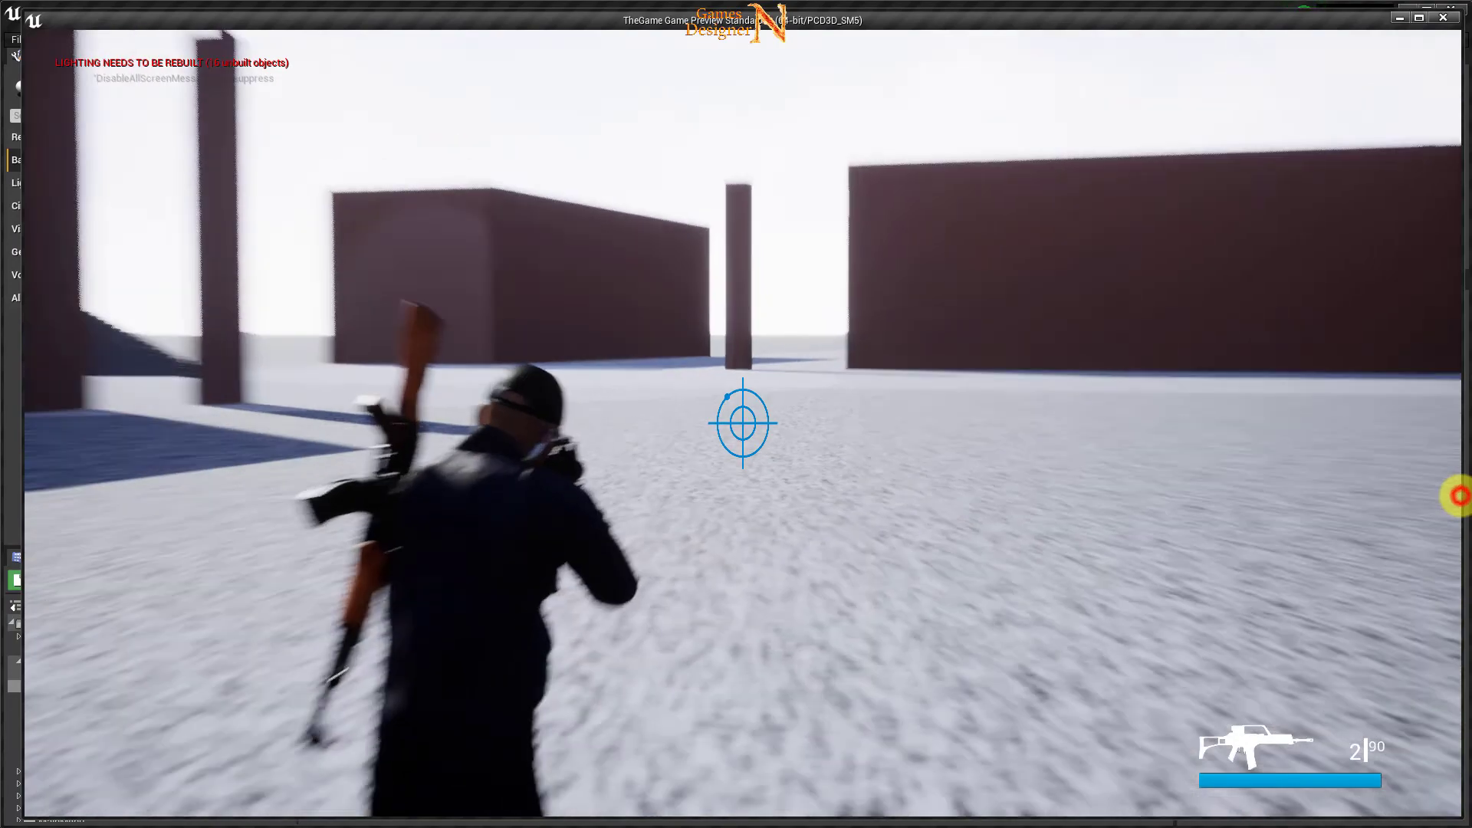
{"action": "right_click_drag", "start_coordinate": [1456, 497], "coordinate": [1455, 493]}
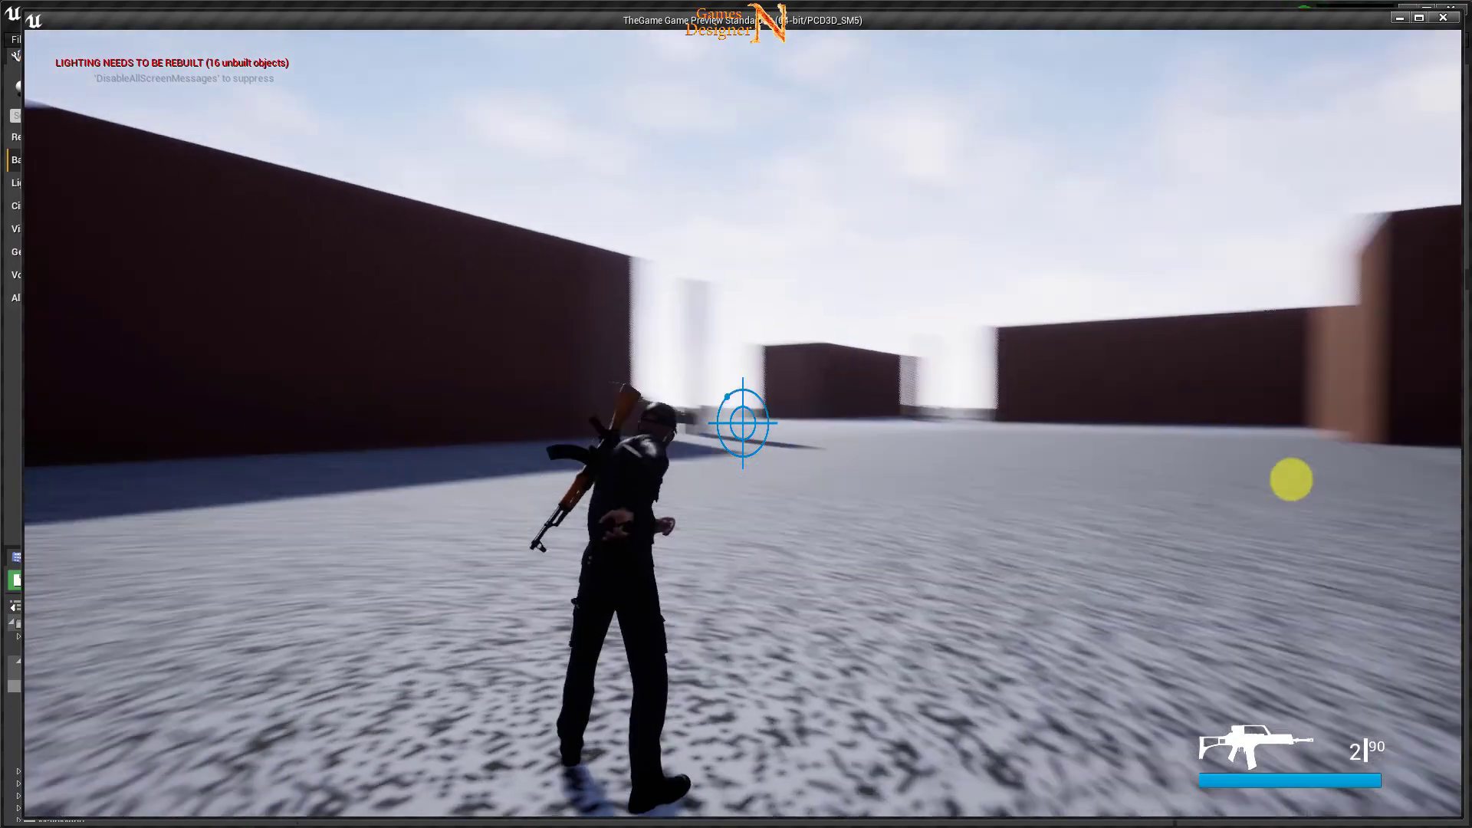